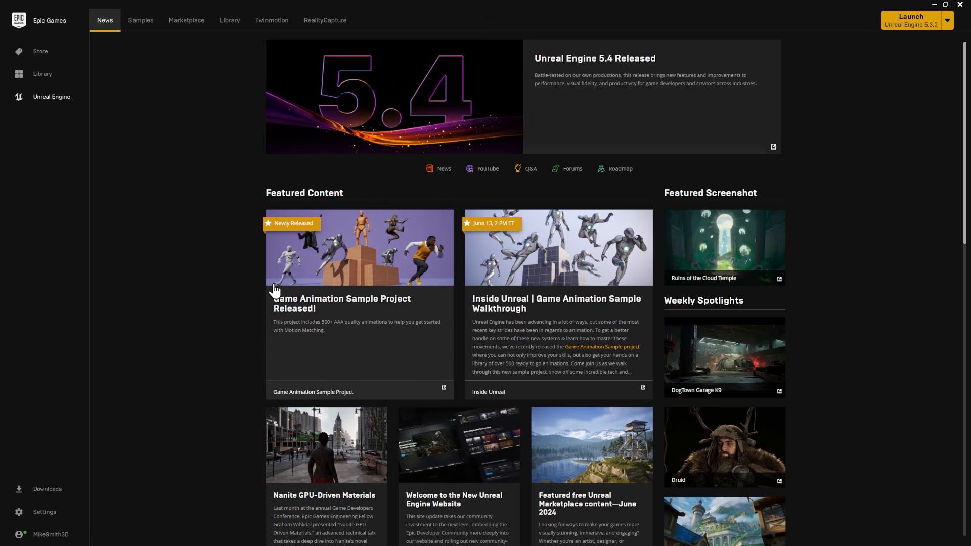
- Open the Unreal Engine library and look over the engine versions, existing projects and vault assets
{"action": "left_click", "coordinate": [230, 23]}
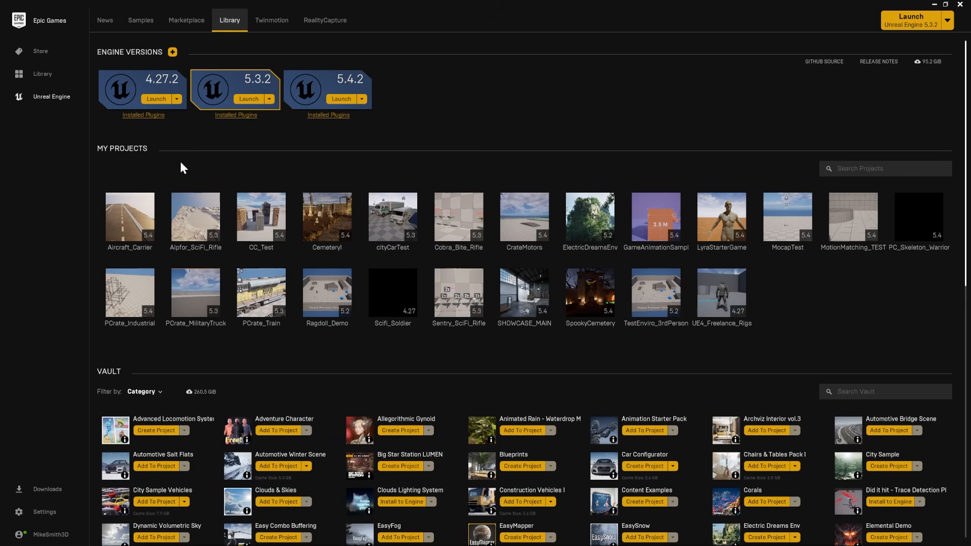
{"action": "scroll", "coordinate": [414, 319], "scroll_direction": "down", "scroll_amount": 2}
{"action": "scroll", "coordinate": [391, 379], "scroll_direction": "down", "scroll_amount": 3}
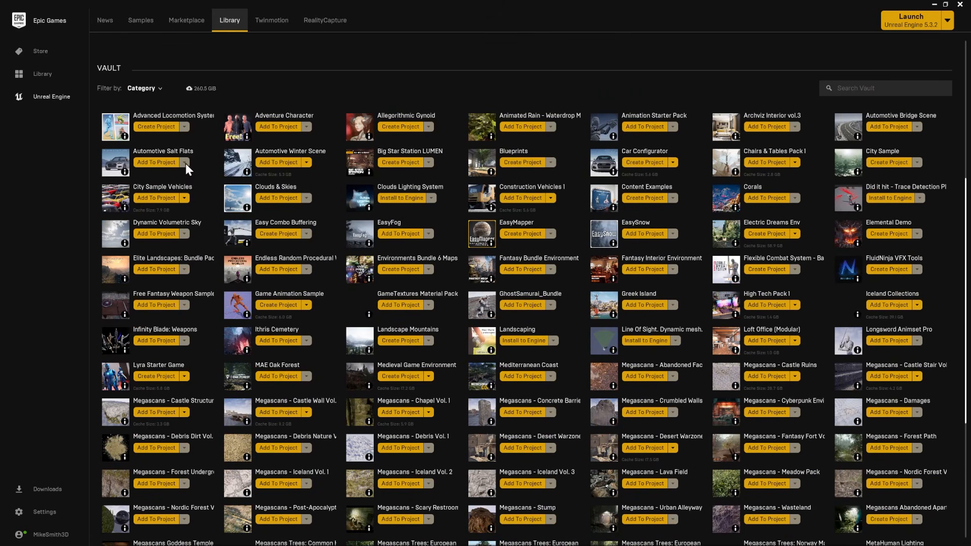
{"action": "scroll", "coordinate": [545, 428], "scroll_direction": "up", "scroll_amount": 5}
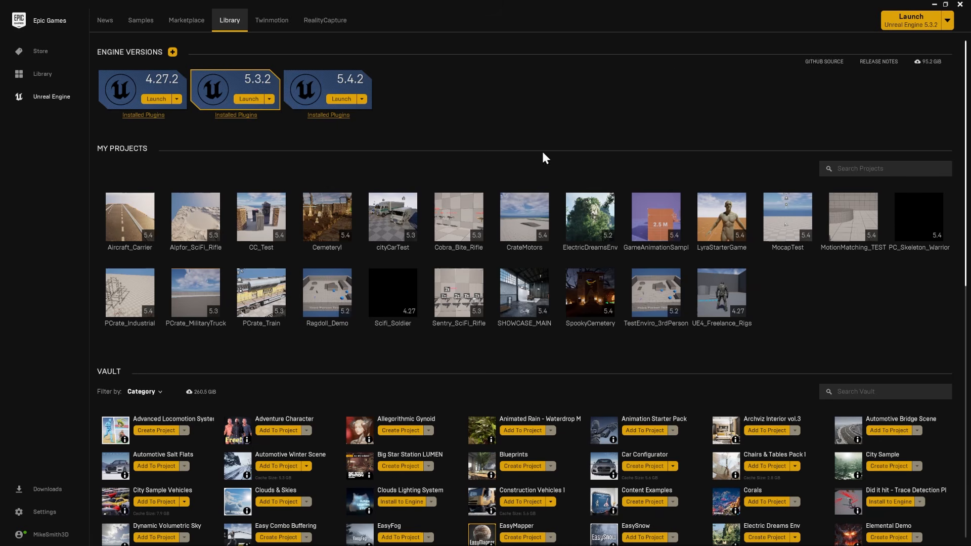
- Add an engine version slot, discard it, and launch Unreal Engine 5.4.2
{"action": "left_click", "coordinate": [172, 52]}
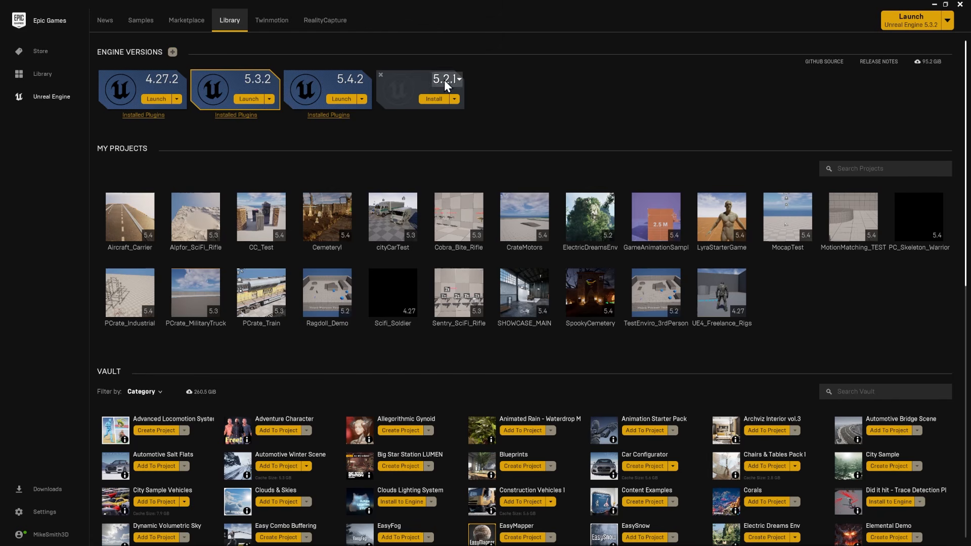
{"action": "left_click", "coordinate": [381, 75]}
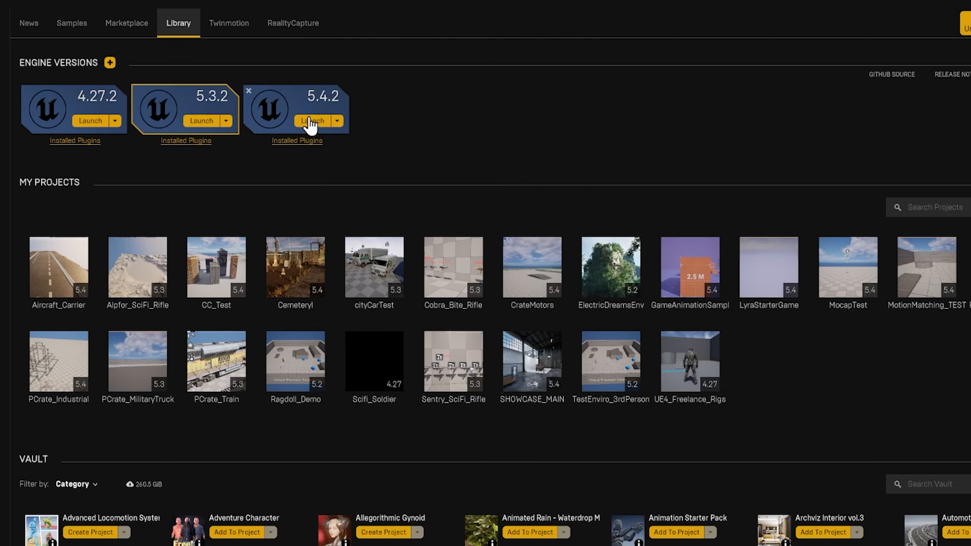
{"action": "left_click", "coordinate": [314, 123]}
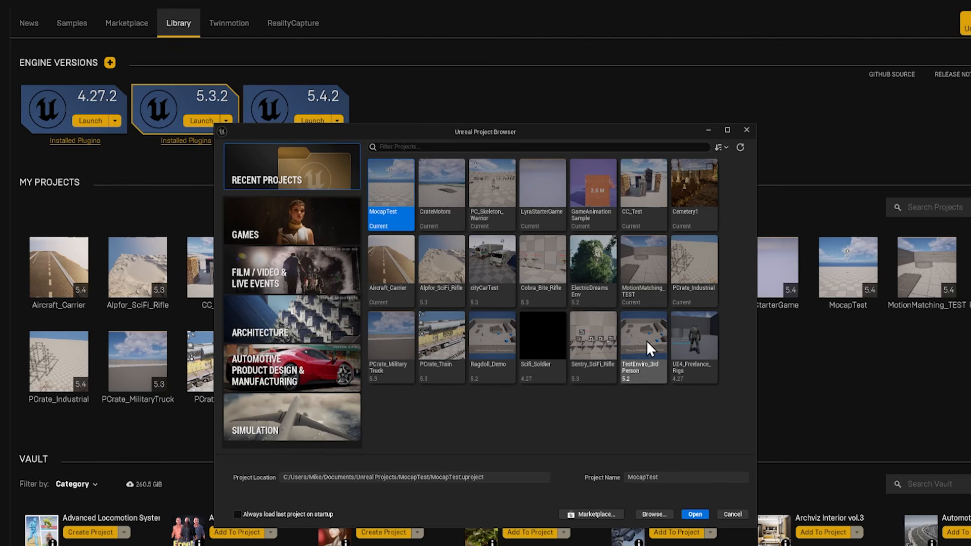
- Browse the Games, Film / Video & Live Events and Architecture templates, and choose the Third Person games template
{"action": "left_click", "coordinate": [287, 214]}
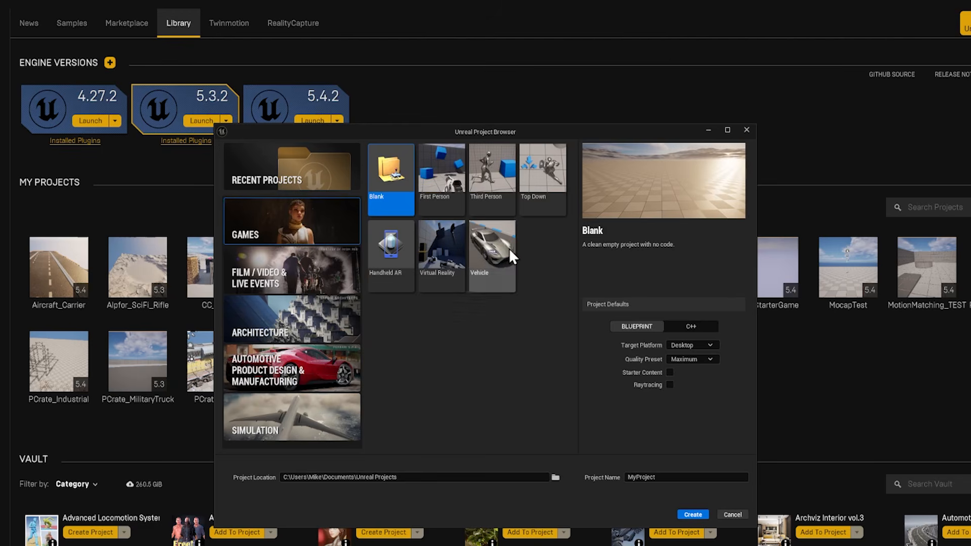
{"action": "left_click", "coordinate": [322, 281]}
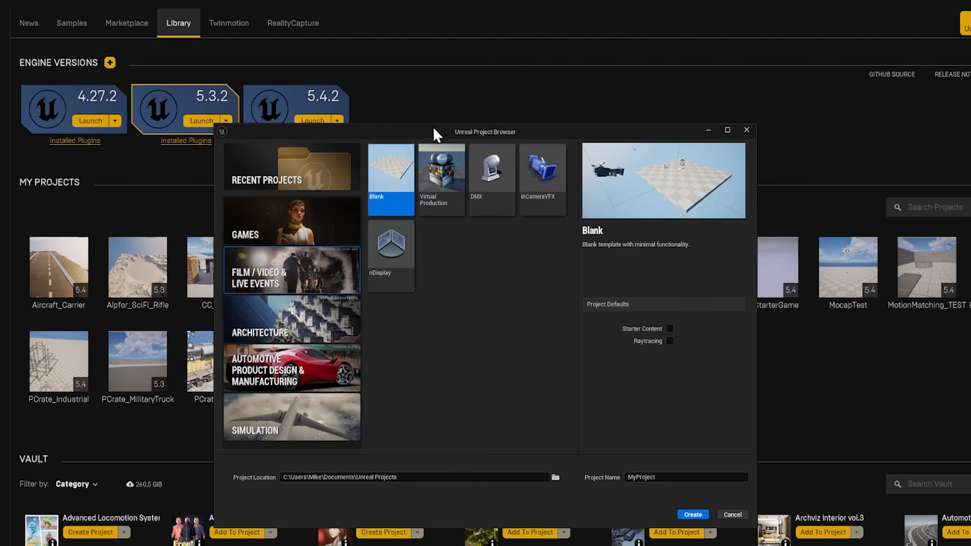
{"action": "left_click", "coordinate": [304, 318]}
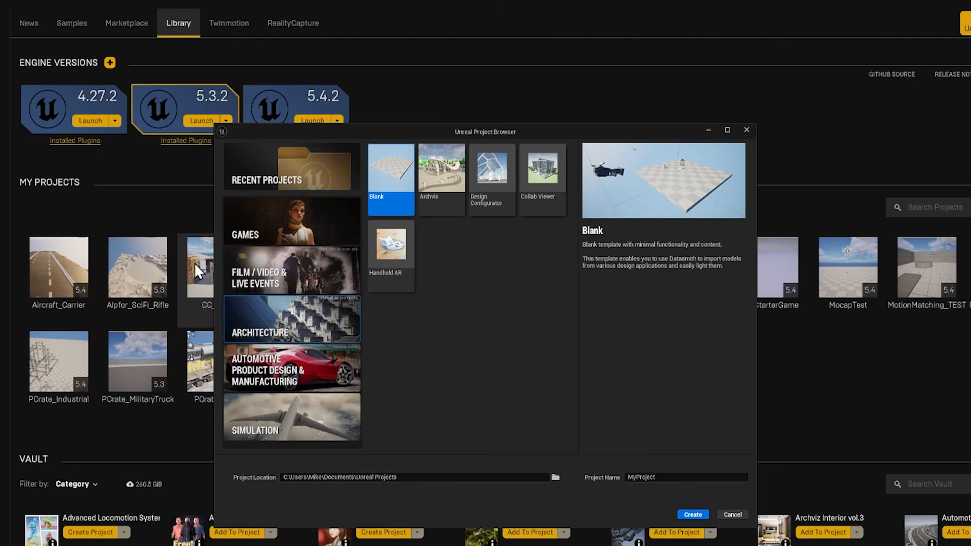
{"action": "left_click", "coordinate": [288, 223]}
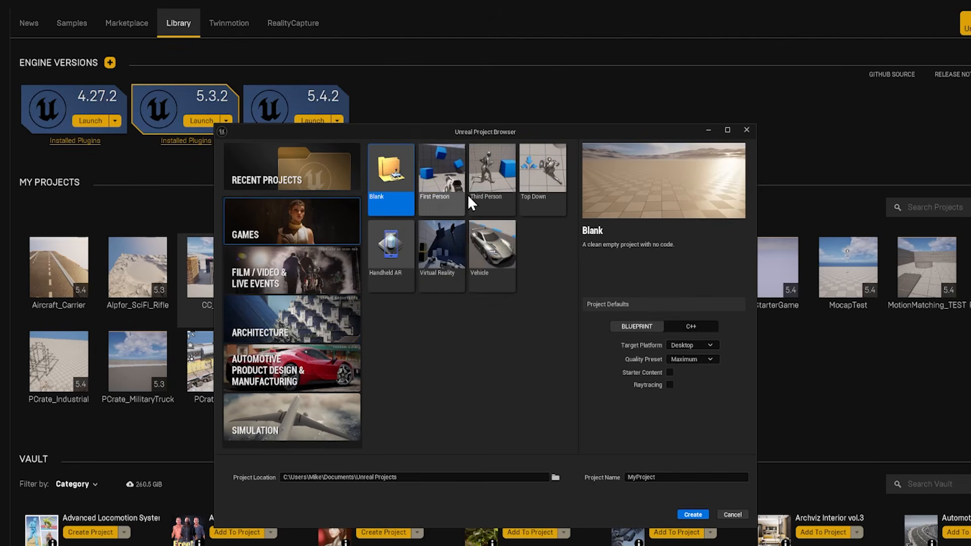
{"action": "left_click", "coordinate": [484, 177]}
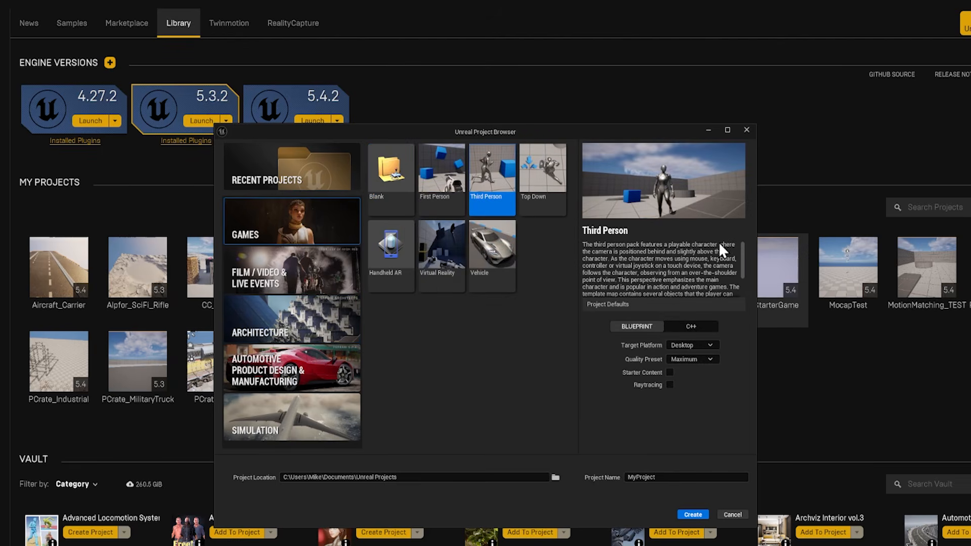
- Name the new project SpookyCemetery, include the Starter Content and create the project
{"action": "left_click", "coordinate": [672, 477]}
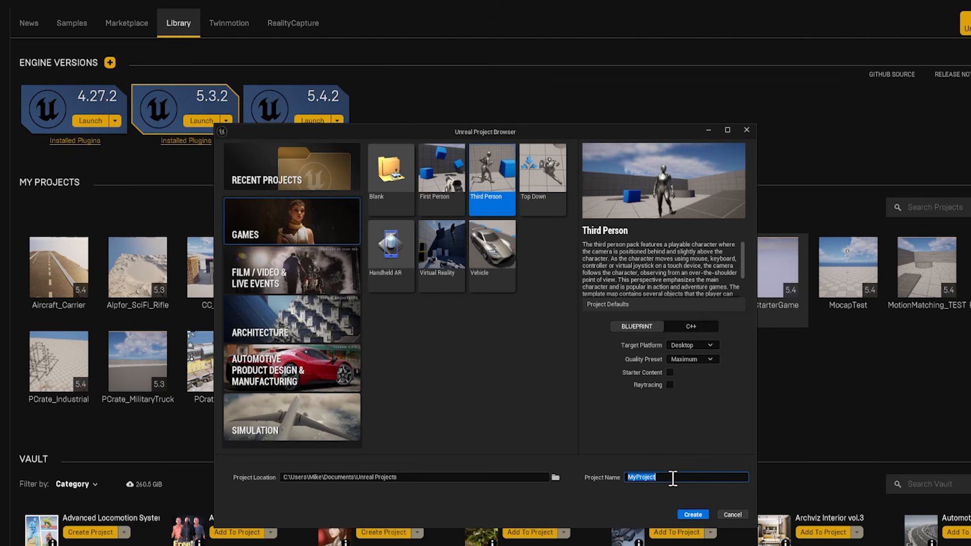
{"action": "type", "text": "SpookyCemetery"}
{"action": "left_click_drag", "start_coordinate": [400, 478], "coordinate": [273, 479]}
{"action": "left_click", "coordinate": [526, 413]}
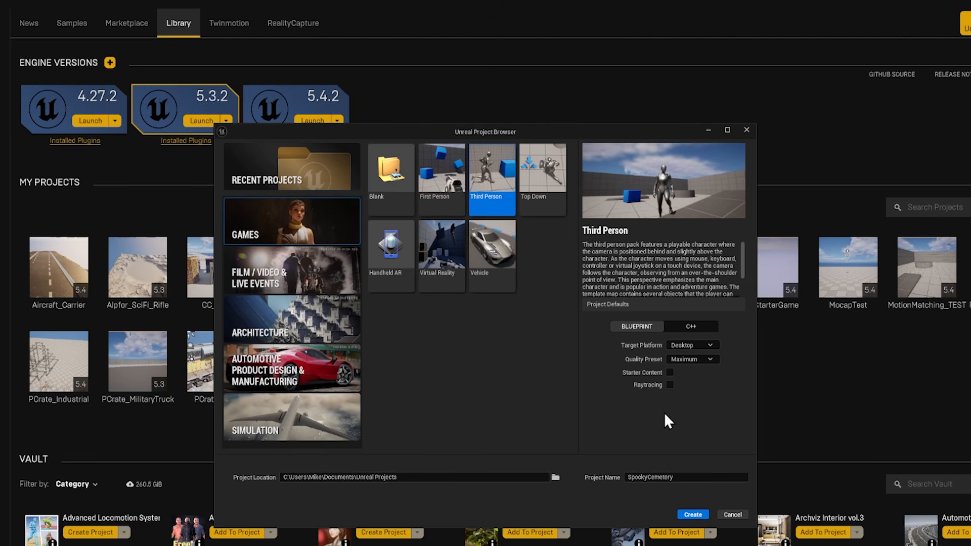
{"action": "left_click", "coordinate": [670, 373]}
{"action": "left_click", "coordinate": [693, 514]}
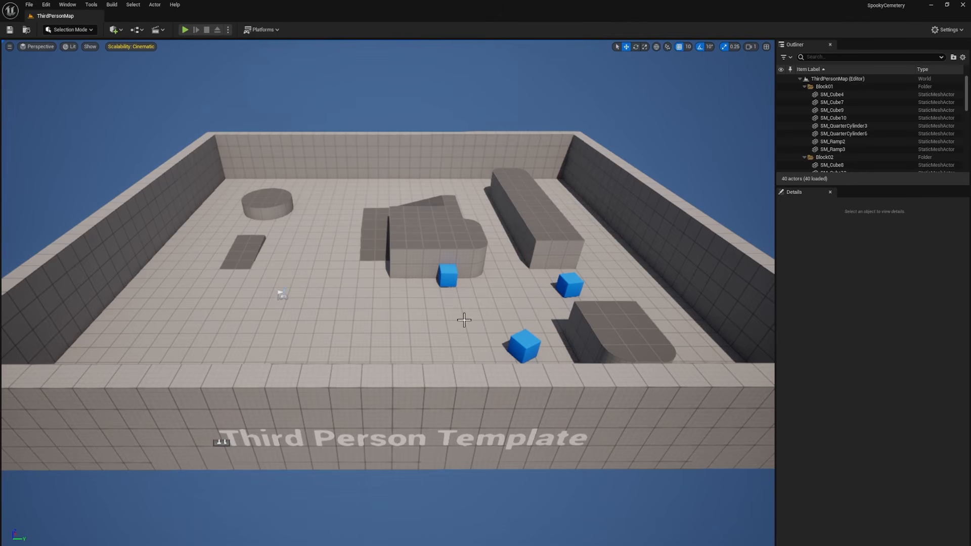
- Examine the walled third-person level from several angles by panning, orbiting and zooming the viewport
{"action": "right_click_drag", "start_coordinate": [388, 293], "coordinate": [388, 238]}
{"action": "left_click_drag", "start_coordinate": [387, 292], "coordinate": [385, 329]}
{"action": "middle_click_drag", "start_coordinate": [384, 329], "coordinate": [414, 319]}
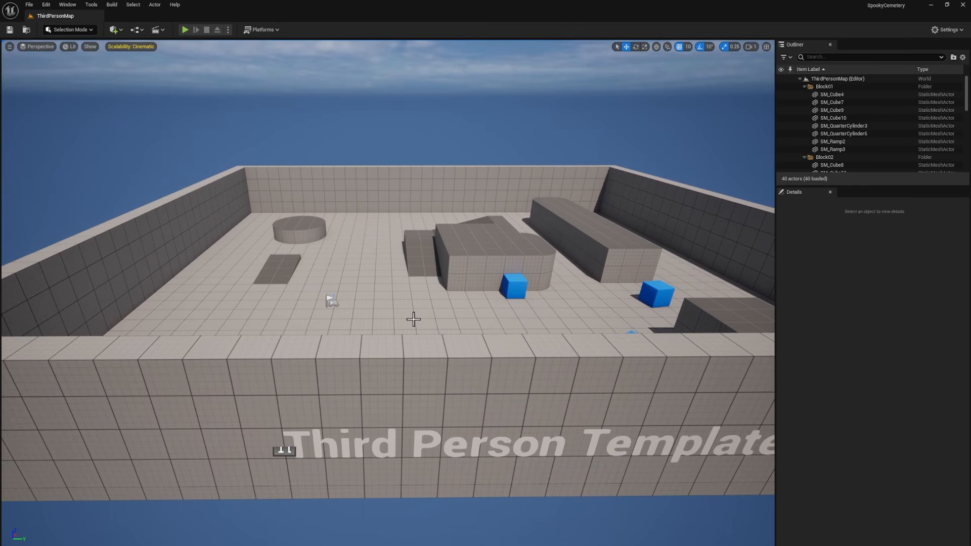
{"action": "left_click_drag", "start_coordinate": [379, 303], "coordinate": [389, 355], "text": "alt"}
{"action": "scroll", "coordinate": [380, 304], "scroll_direction": "up", "scroll_amount": 3}
{"action": "left_click_drag", "start_coordinate": [380, 304], "coordinate": [213, 303], "text": "alt"}
{"action": "right_click_drag", "start_coordinate": [387, 293], "coordinate": [607, 238]}
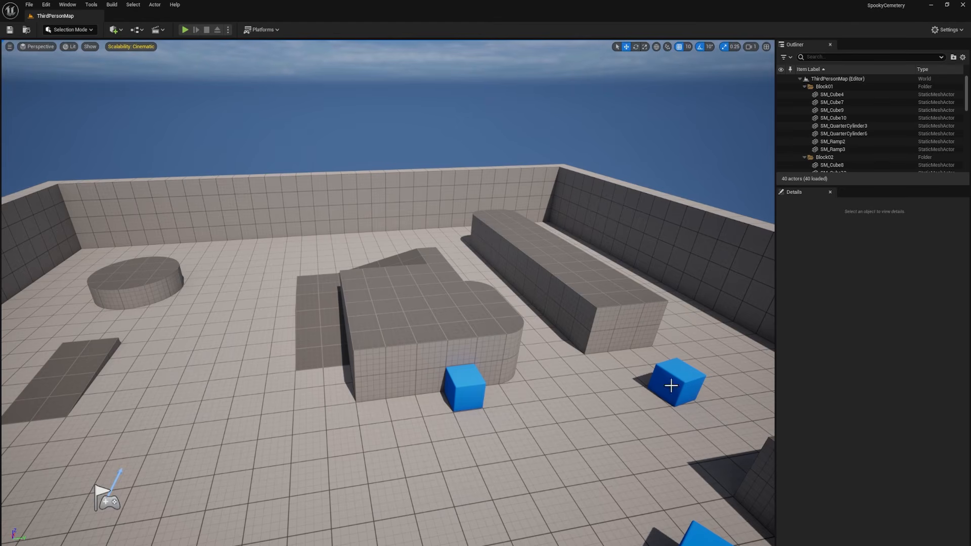
- Fly the viewport camera through the level in all directions, finishing close to a blue cube
{"action": "right_click_drag", "start_coordinate": [480, 346], "coordinate": [637, 358]}
{"action": "key", "text": "w"}
{"action": "key", "text": "a"}
{"action": "key", "text": "s"}
{"action": "key", "text": "d"}
{"action": "key", "text": "w"}
{"action": "key", "text": "q"}
{"action": "key", "text": "e"}
{"action": "key", "text": "q"}
{"action": "key", "text": "s"}
{"action": "key", "text": "w"}
{"action": "key", "text": "e"}
{"action": "key", "text": "s"}
{"action": "key", "text": "d"}
{"action": "key", "text": "q"}
{"action": "key", "text": "e"}
{"action": "key", "text": "d"}
{"action": "key", "text": "w"}
{"action": "key", "text": "q"}
{"action": "key", "text": "e"}
{"action": "key", "text": "q"}
{"action": "key", "text": "w"}
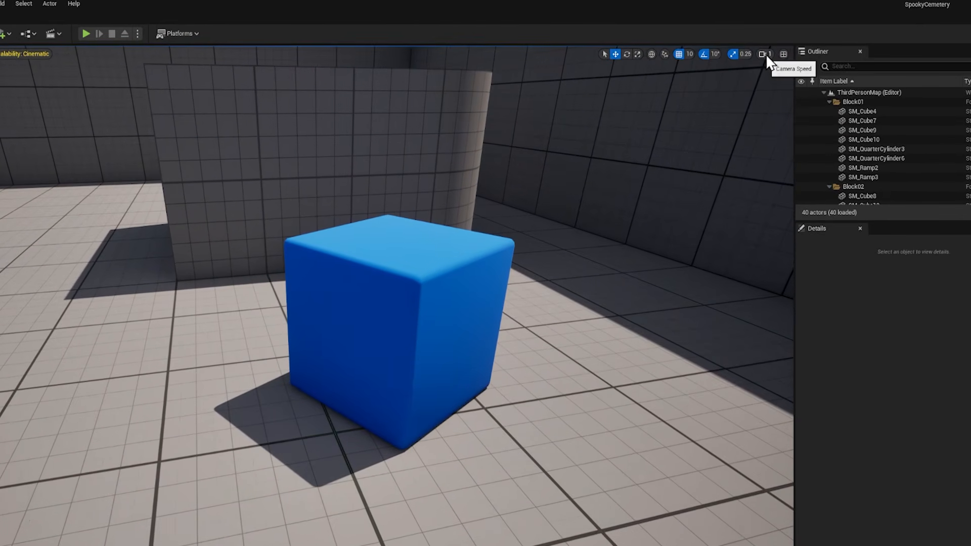
- Lower the viewport camera speed to 0.033 and test flying near the blue cube
{"action": "left_click", "coordinate": [749, 46]}
{"action": "left_click_drag", "start_coordinate": [690, 76], "coordinate": [660, 80]}
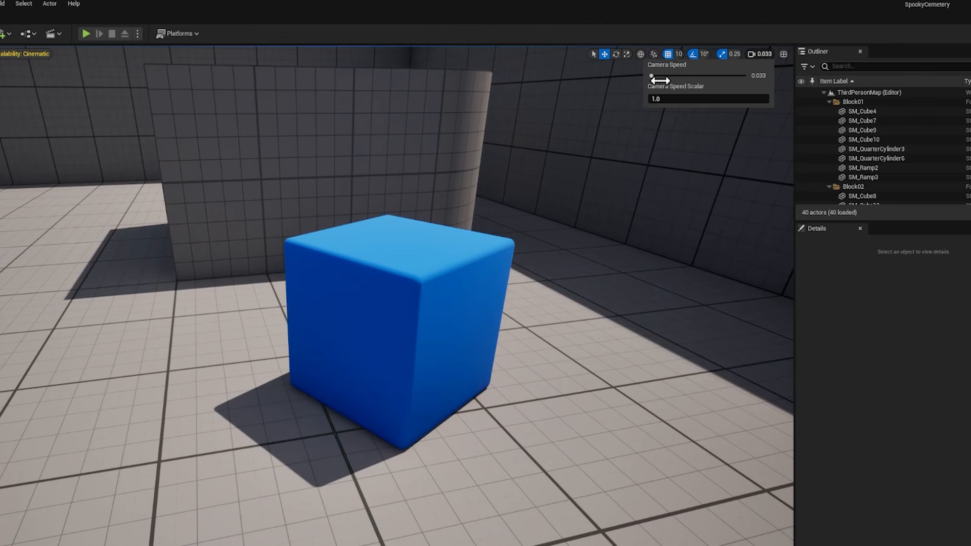
{"action": "right_click_drag", "start_coordinate": [424, 257], "coordinate": [437, 281]}
{"action": "key", "text": "w"}
{"action": "key", "text": "s"}
- Raise the viewport camera speed to its maximum and test flying around the level
{"action": "left_click", "coordinate": [761, 53]}
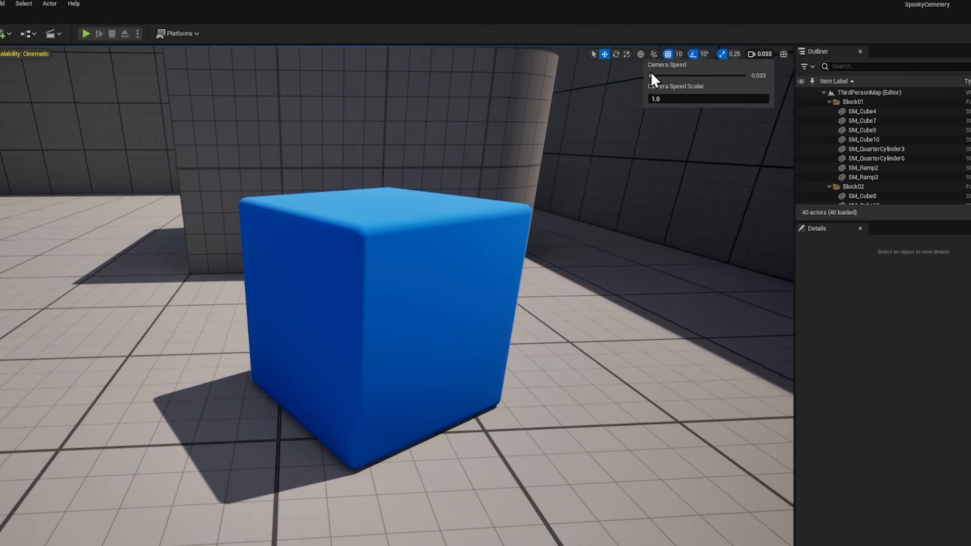
{"action": "left_click_drag", "start_coordinate": [652, 75], "coordinate": [746, 76]}
{"action": "right_click_drag", "start_coordinate": [506, 228], "coordinate": [430, 222]}
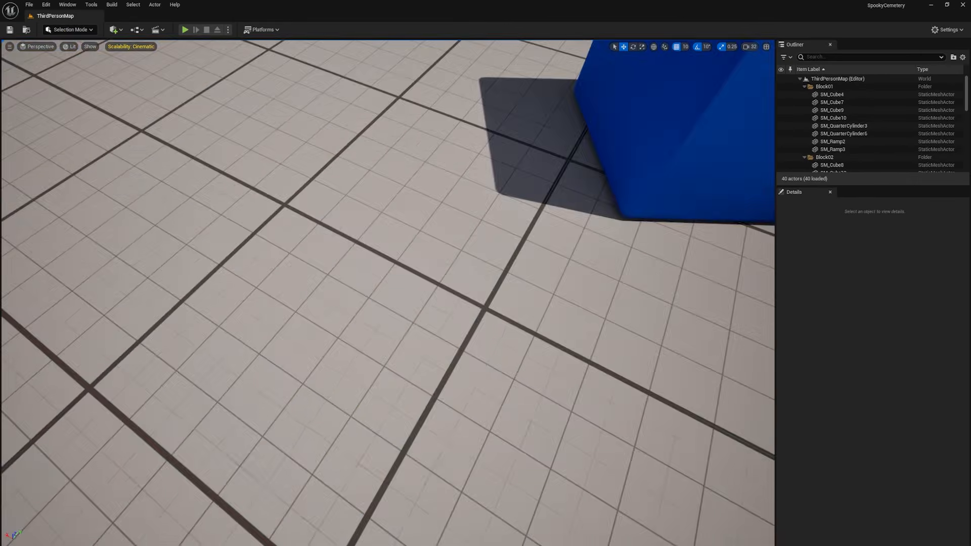
{"action": "key", "text": "s"}
{"action": "key", "text": "w"}
{"action": "right_click_drag", "start_coordinate": [704, 75], "coordinate": [688, 148]}
{"action": "key", "text": "e"}
- Set the viewport camera speed to 1 and bring the view back in front of the blue cubes
{"action": "left_click", "coordinate": [747, 47]}
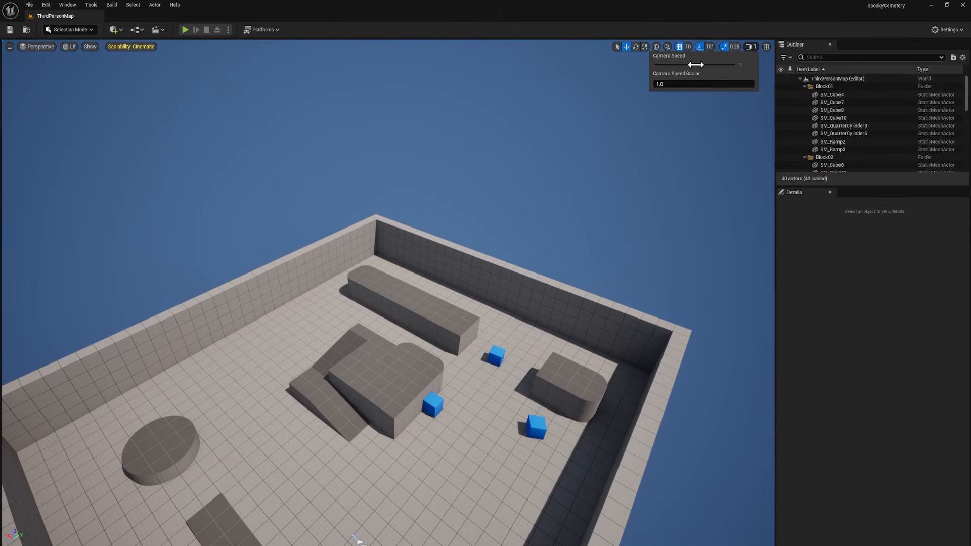
{"action": "left_click_drag", "start_coordinate": [746, 76], "coordinate": [652, 76]}
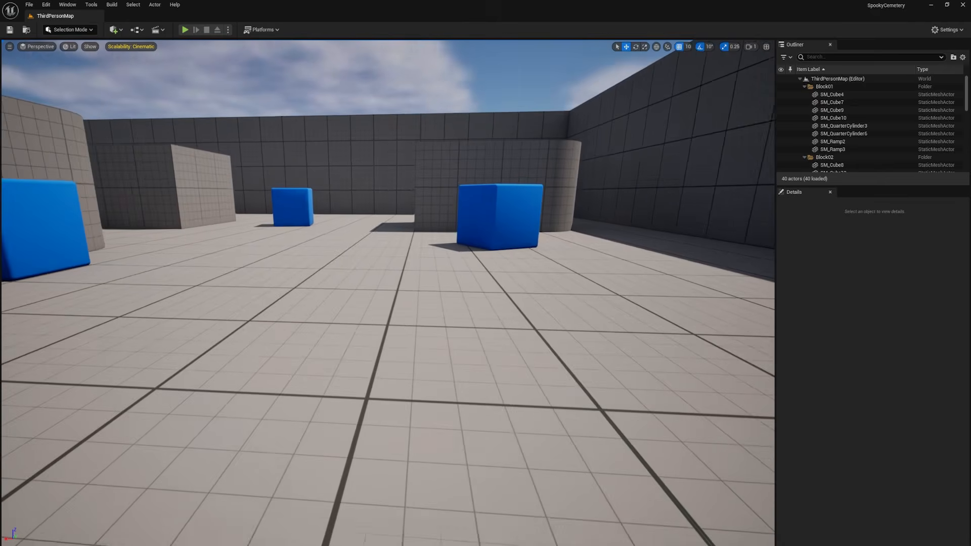
{"action": "key", "text": "e"}
{"action": "right_click_drag", "start_coordinate": [334, 421], "coordinate": [334, 421]}
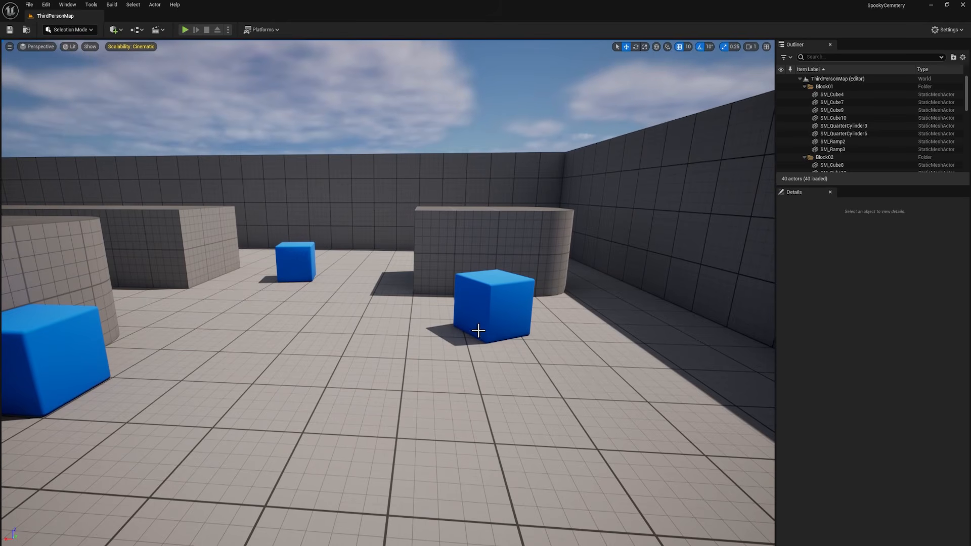
- Select the blue cube in front of the curved block and move it to about X 770, Y 2340
{"action": "left_click", "coordinate": [477, 315]}
{"action": "left_click_drag", "start_coordinate": [478, 315], "coordinate": [441, 304]}
{"action": "left_click_drag", "start_coordinate": [478, 271], "coordinate": [508, 276], "text": "shift"}
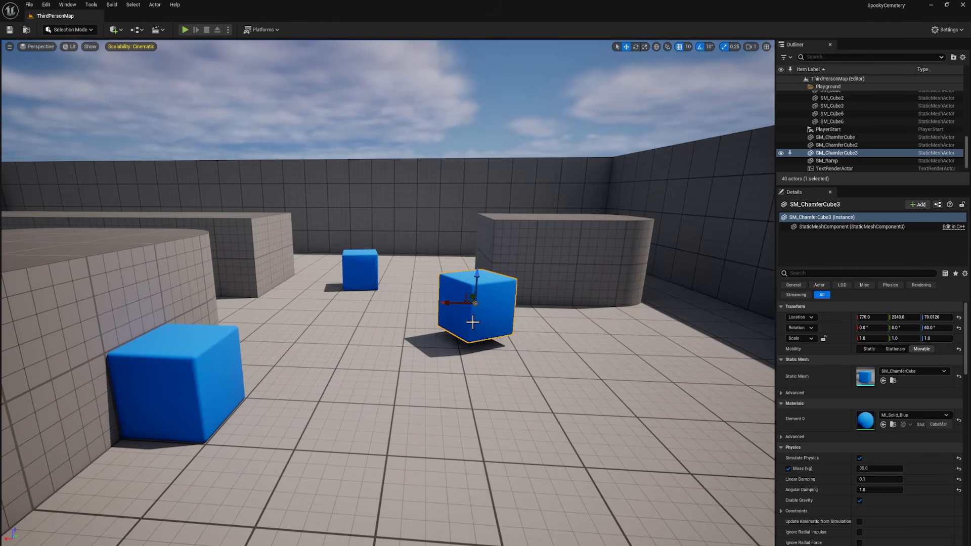
- Frame the selected blue cube, move it along X to 730 and rotate it about Z to 20 degrees
{"action": "key", "text": "e"}
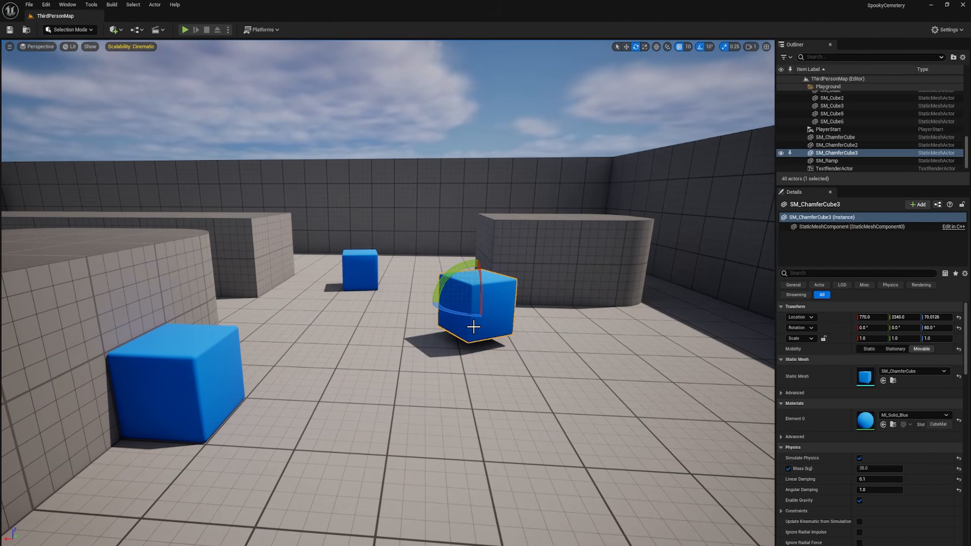
{"action": "key", "text": "r"}
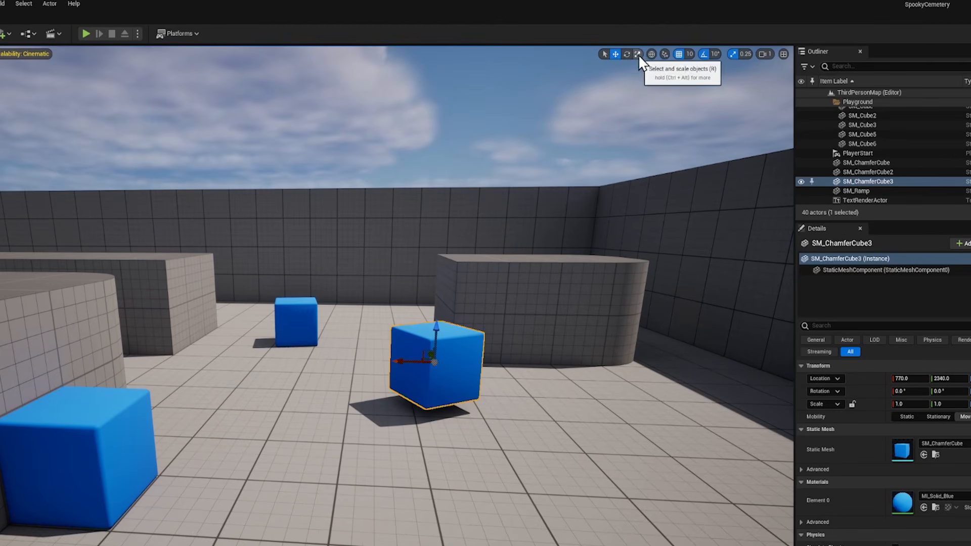
{"action": "left_click", "coordinate": [627, 47]}
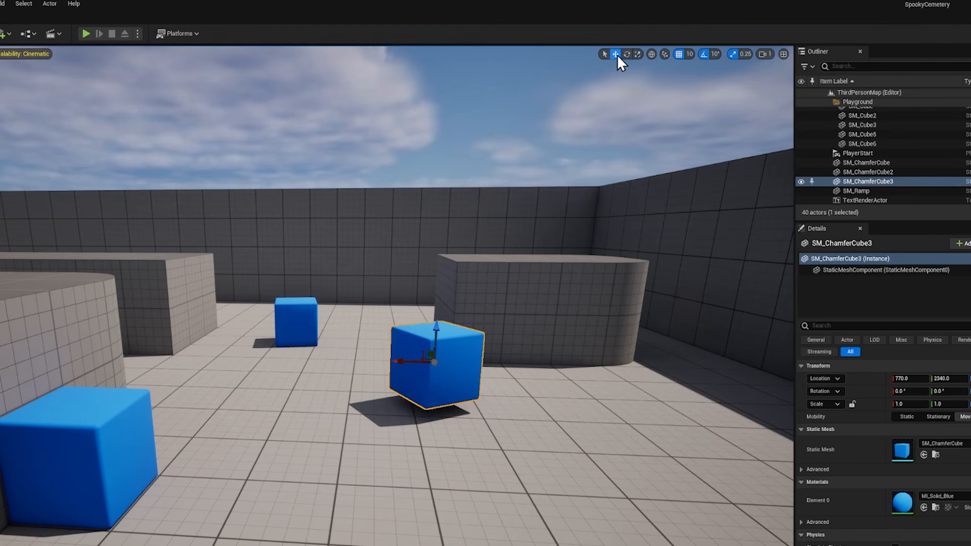
{"action": "key", "text": "f"}
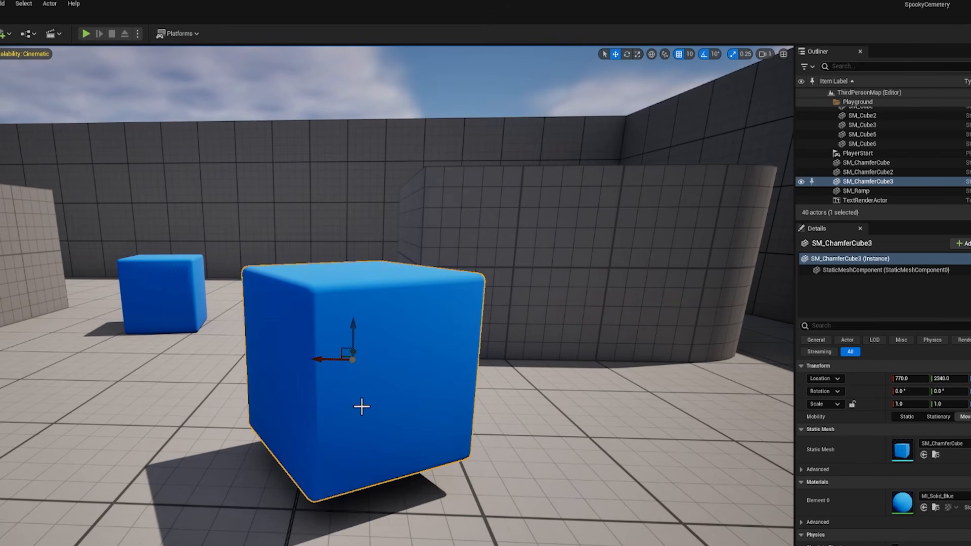
{"action": "left_click_drag", "start_coordinate": [325, 357], "coordinate": [386, 354]}
{"action": "key", "text": "e"}
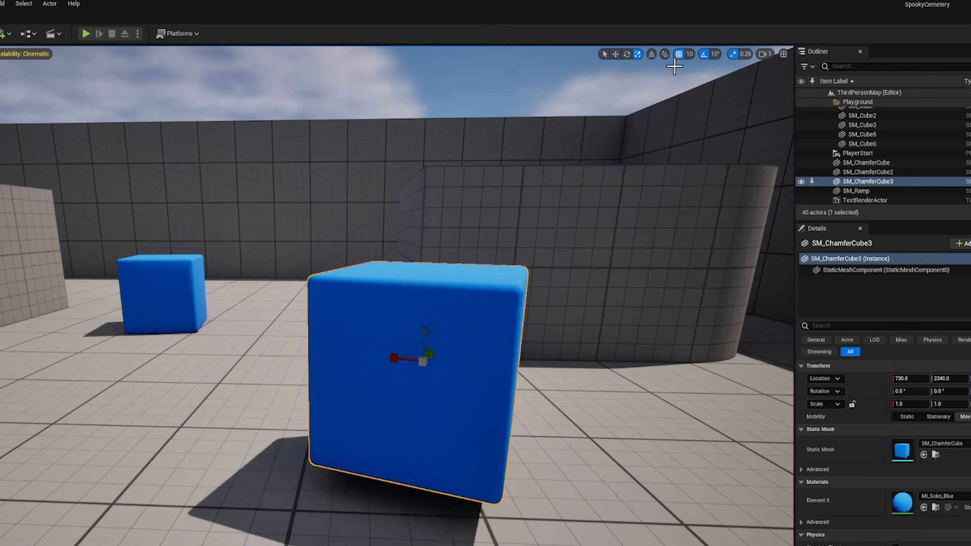
- Switch grid, rotation and scale snapping off and back on
{"action": "left_click", "coordinate": [679, 55]}
{"action": "left_click", "coordinate": [702, 55]}
{"action": "left_click", "coordinate": [733, 54]}
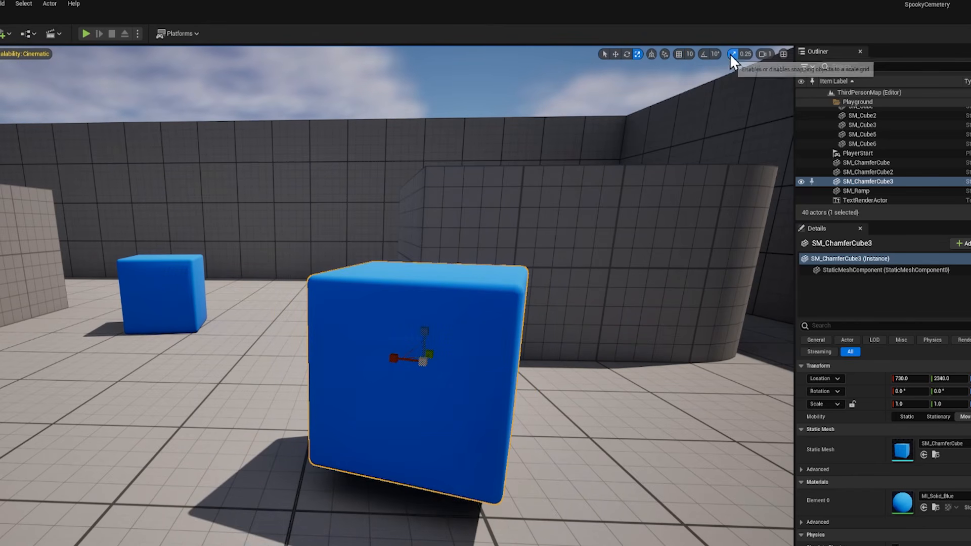
{"action": "left_click", "coordinate": [679, 54]}
{"action": "left_click", "coordinate": [707, 54]}
{"action": "left_click", "coordinate": [733, 53]}
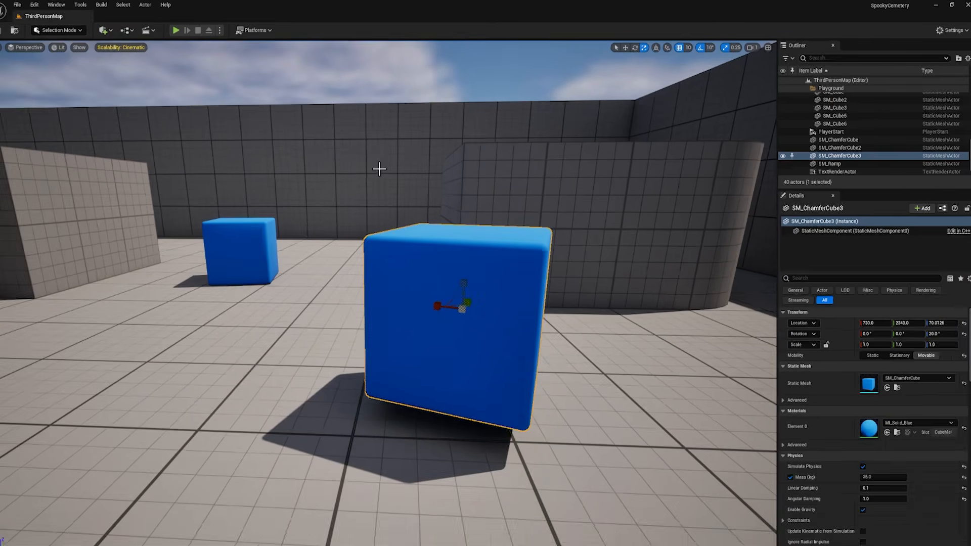
- Select the ramp beside the raised central block and duplicate it flush alongside at Y 1300
{"action": "left_click", "coordinate": [326, 191]}
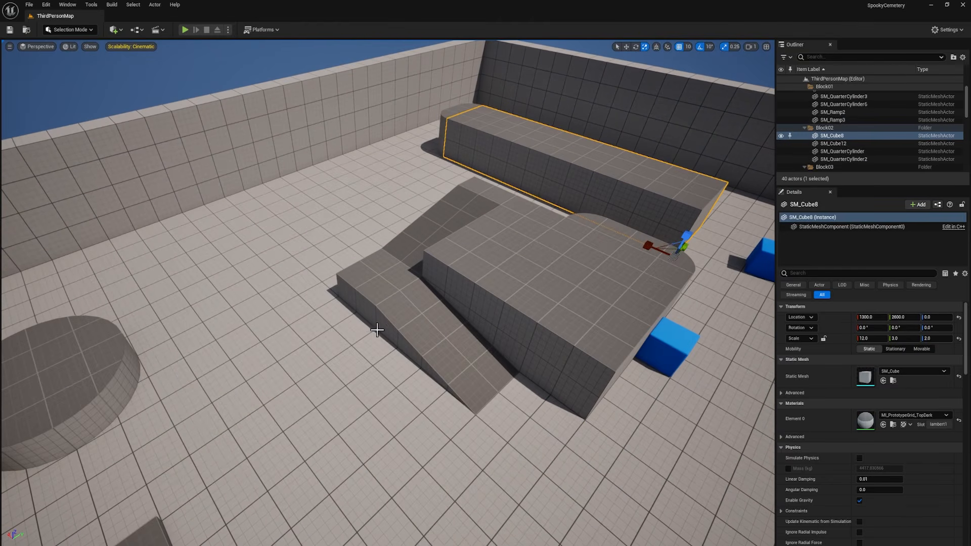
{"action": "left_click", "coordinate": [390, 329]}
{"action": "right_click_drag", "start_coordinate": [415, 343], "coordinate": [314, 343]}
{"action": "key", "text": "w"}
{"action": "left_click_drag", "start_coordinate": [421, 324], "coordinate": [320, 335], "text": "alt"}
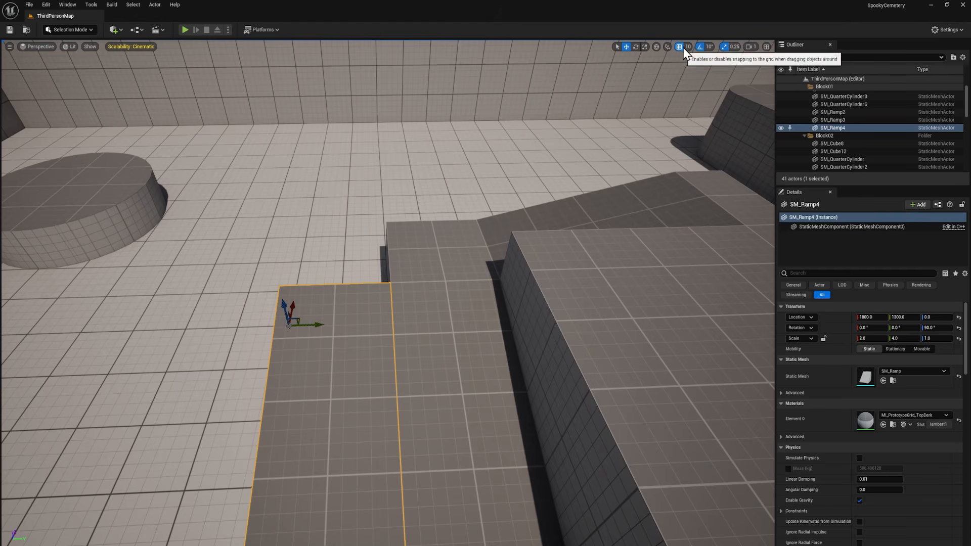
- Duplicate the ramp two more times in the same row, aligning the last copy flush at Y 900
{"action": "left_click_drag", "start_coordinate": [316, 325], "coordinate": [222, 344], "text": "alt"}
{"action": "right_click_drag", "start_coordinate": [227, 356], "coordinate": [198, 375]}
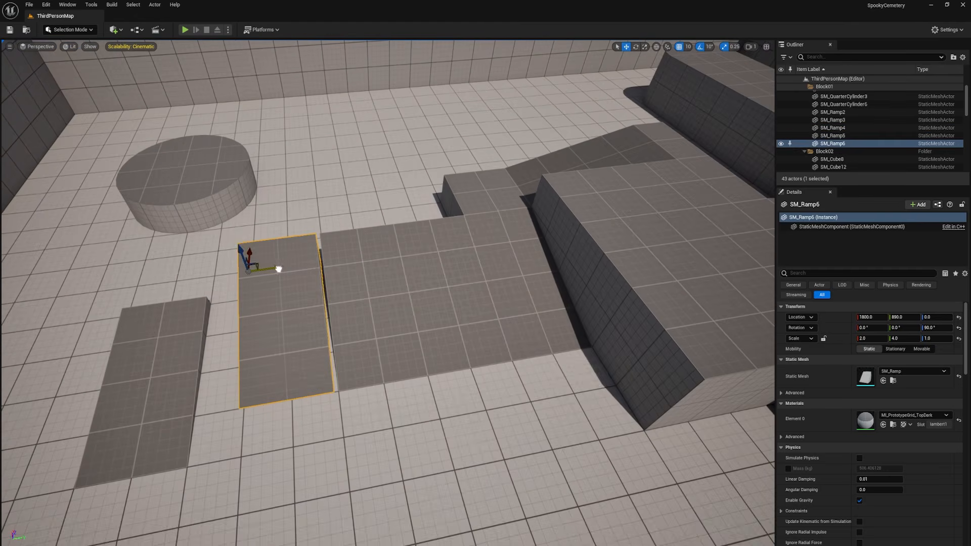
{"action": "left_click_drag", "start_coordinate": [280, 270], "coordinate": [282, 269], "text": "alt"}
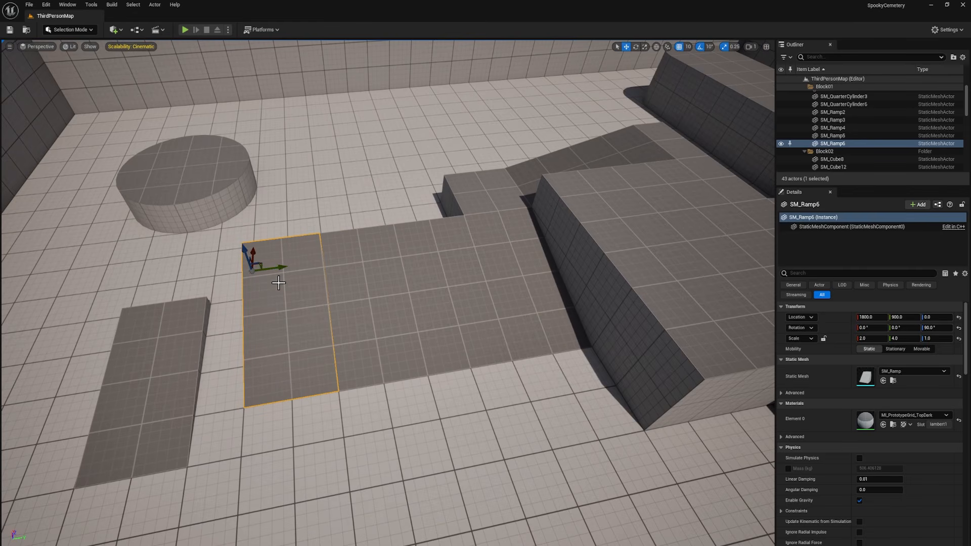
- Undo the last two ramp duplications so only the first ramp copy is kept
{"action": "key", "text": "ctrl+z"}
{"action": "key", "text": "ctrl+z"}
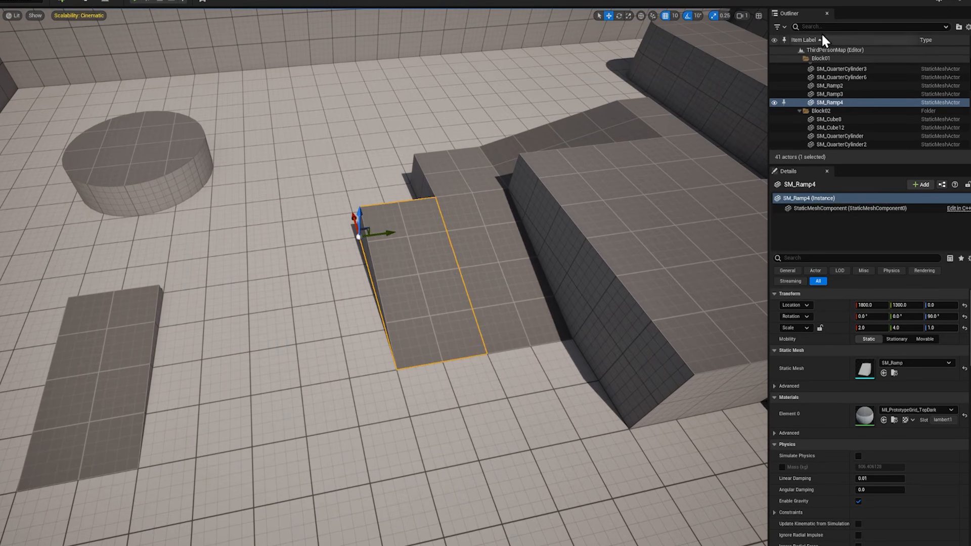
{"action": "scroll", "coordinate": [835, 96], "scroll_direction": "up", "scroll_amount": 2}
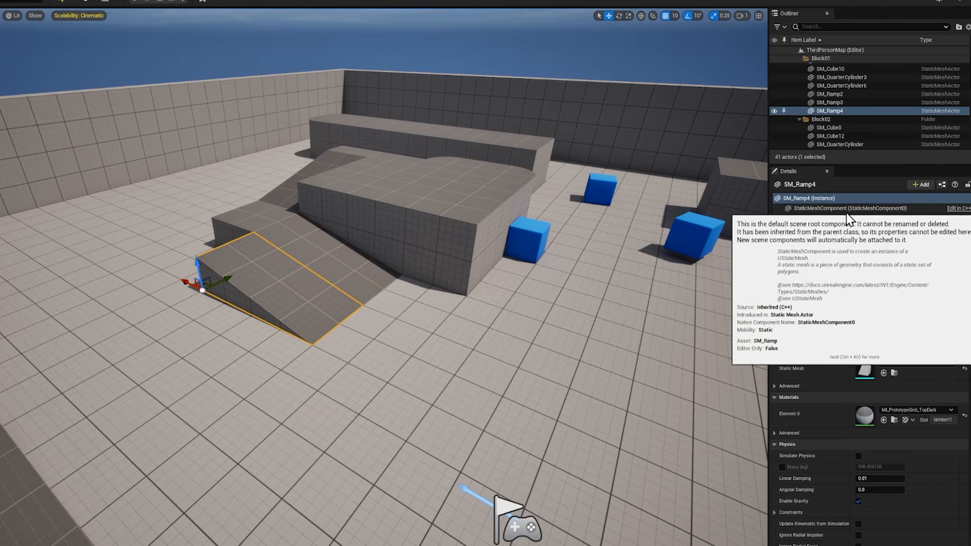
- Move the remaining ramp copy away from its neighbour along Y to 1110
{"action": "left_click", "coordinate": [808, 209]}
{"action": "left_click", "coordinate": [805, 199]}
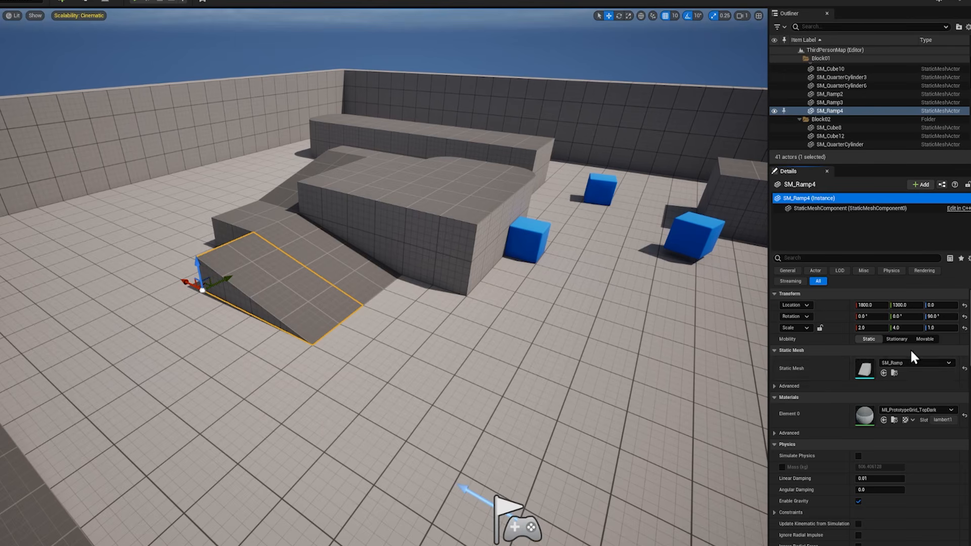
{"action": "left_click_drag", "start_coordinate": [228, 278], "coordinate": [170, 315]}
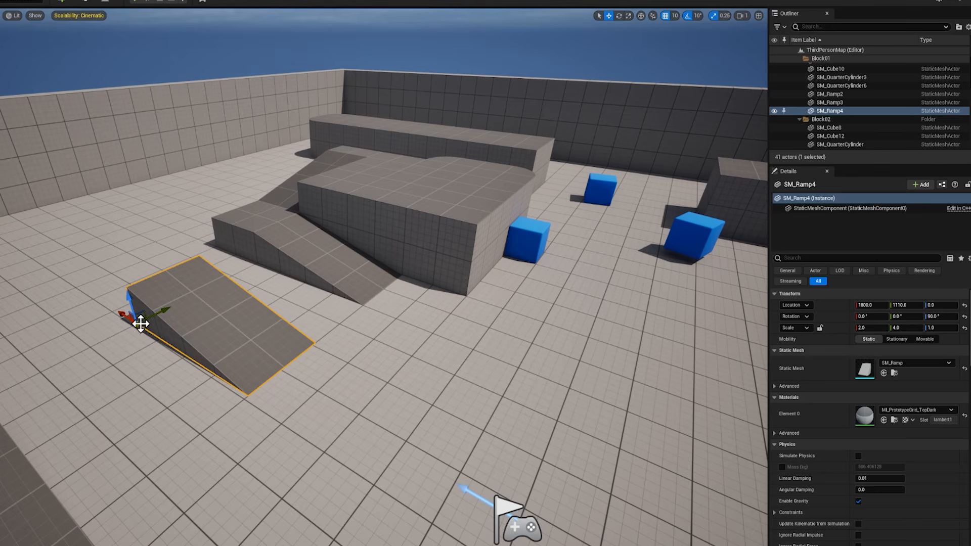
- Replace the ramp copy's static mesh with SM_Rock and assign it the M_Rock_Basalt material
{"action": "left_click", "coordinate": [919, 363]}
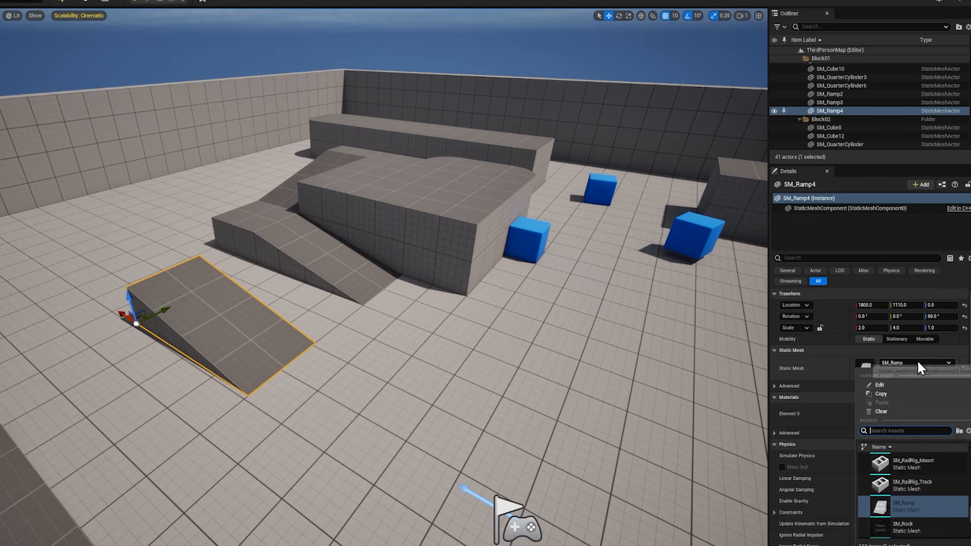
{"action": "left_click", "coordinate": [908, 523]}
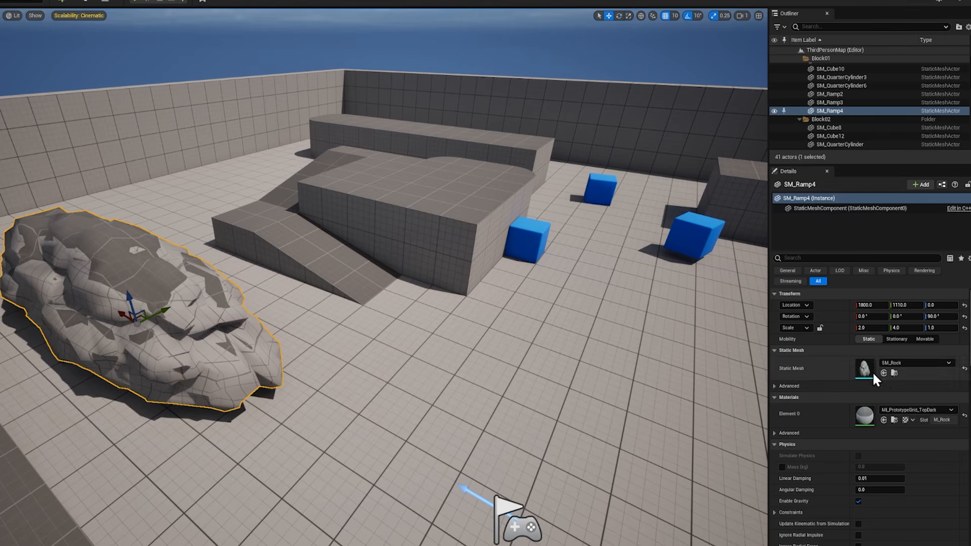
{"action": "left_click", "coordinate": [920, 410]}
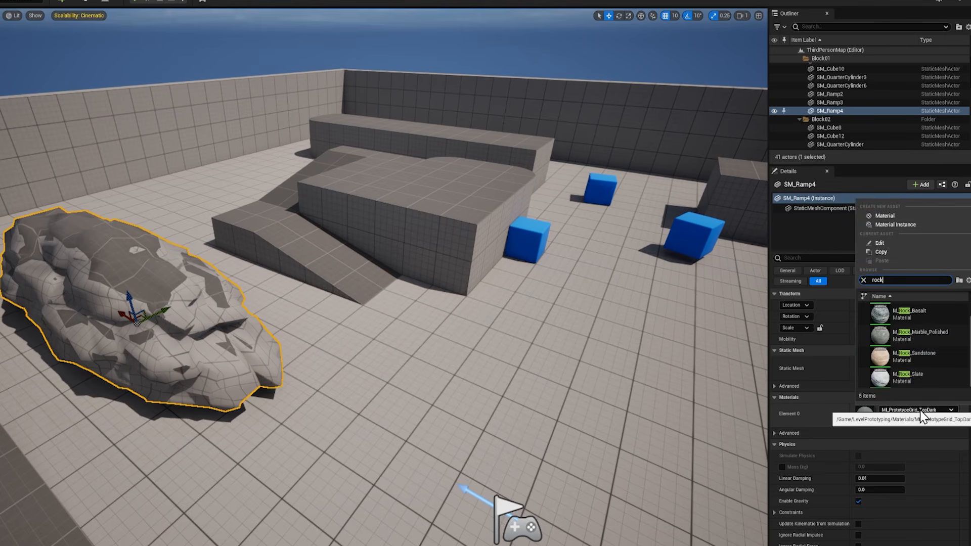
{"action": "left_click", "coordinate": [915, 313]}
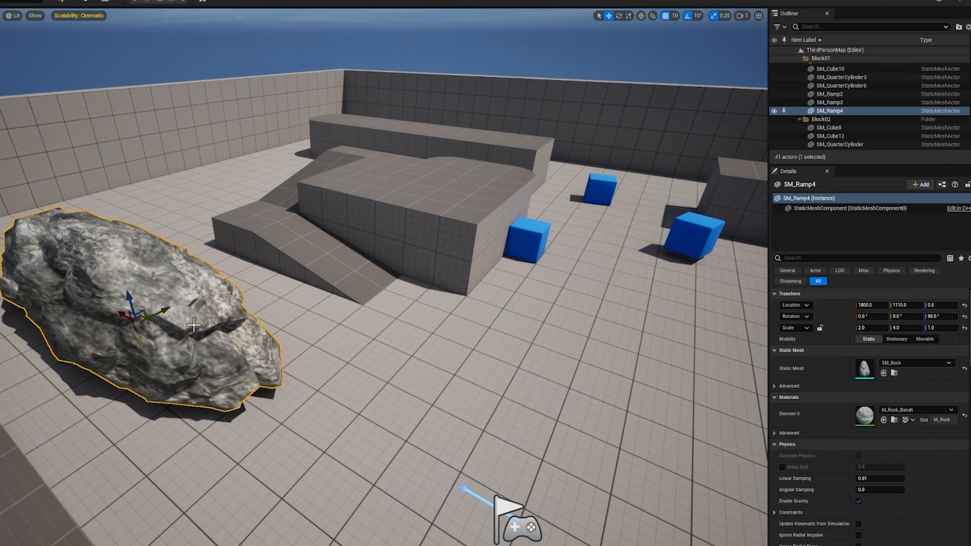
- Delete the selected rock from the level
{"action": "key", "text": "Delete"}
{"action": "scroll", "coordinate": [221, 337], "scroll_direction": "down", "scroll_amount": 4}
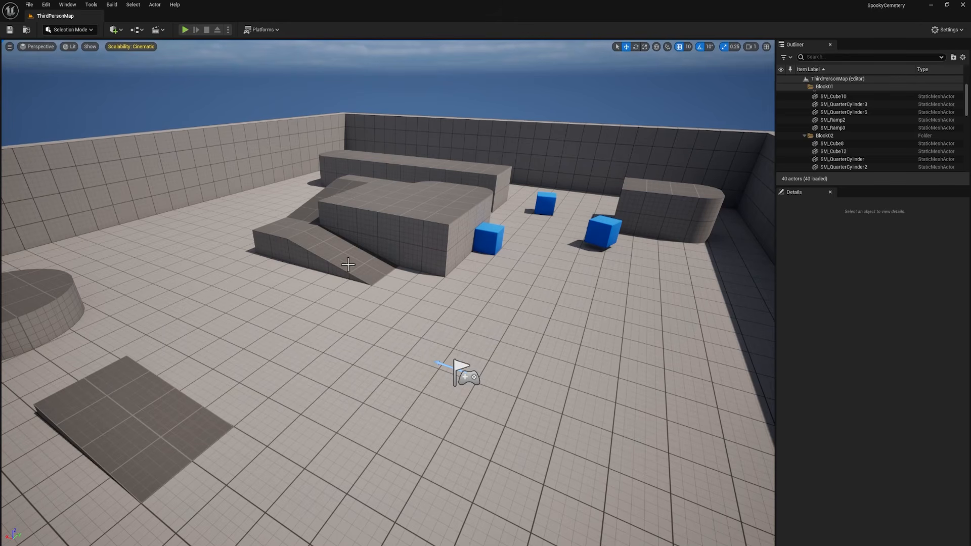
- Play-test the level in the viewport, running and jumping the mannequin around the arena, and end the play session
{"action": "left_click", "coordinate": [185, 30]}
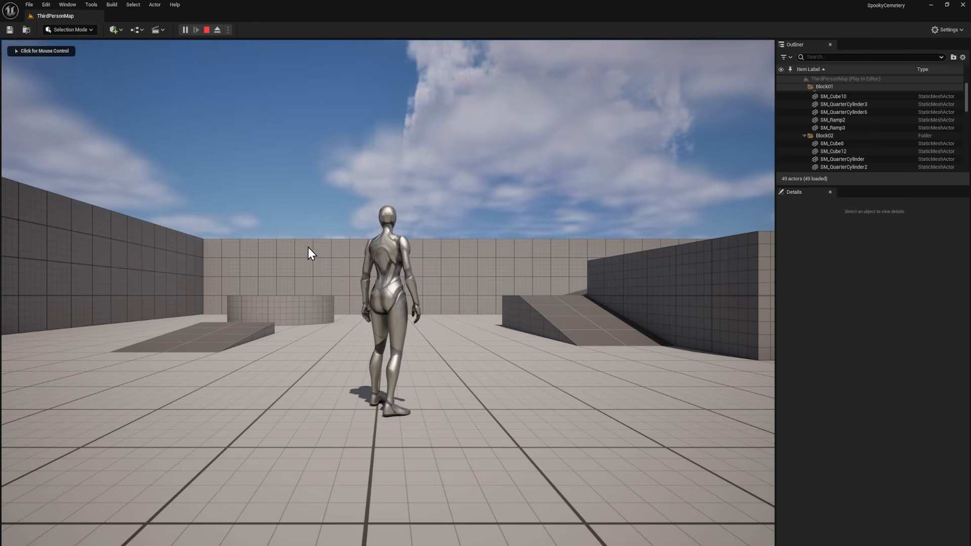
{"action": "left_click", "coordinate": [284, 289]}
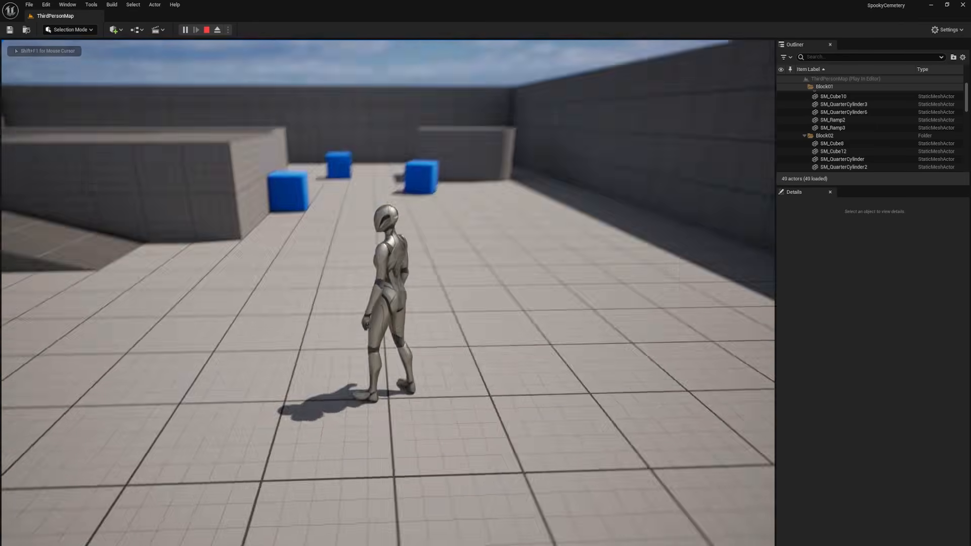
{"action": "key", "text": "w"}
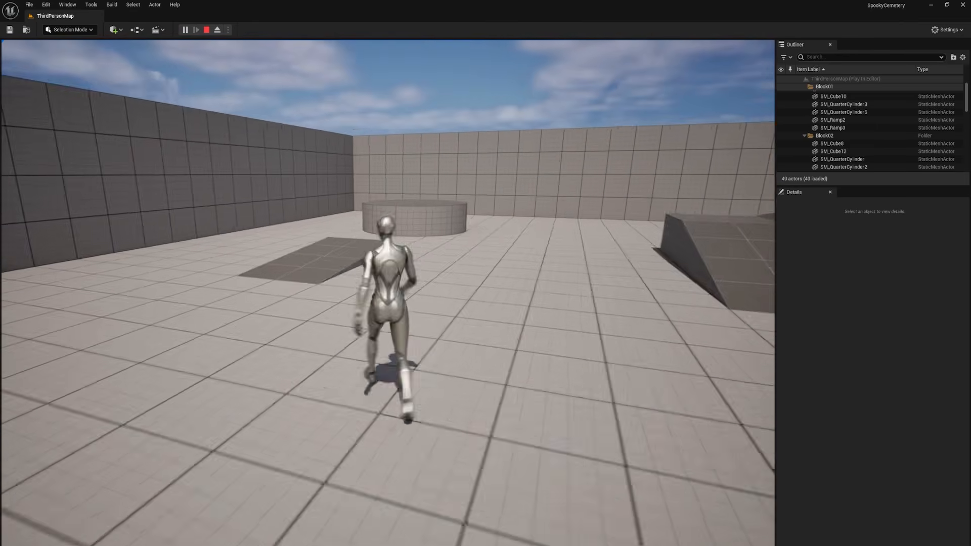
{"action": "key", "text": "w"}
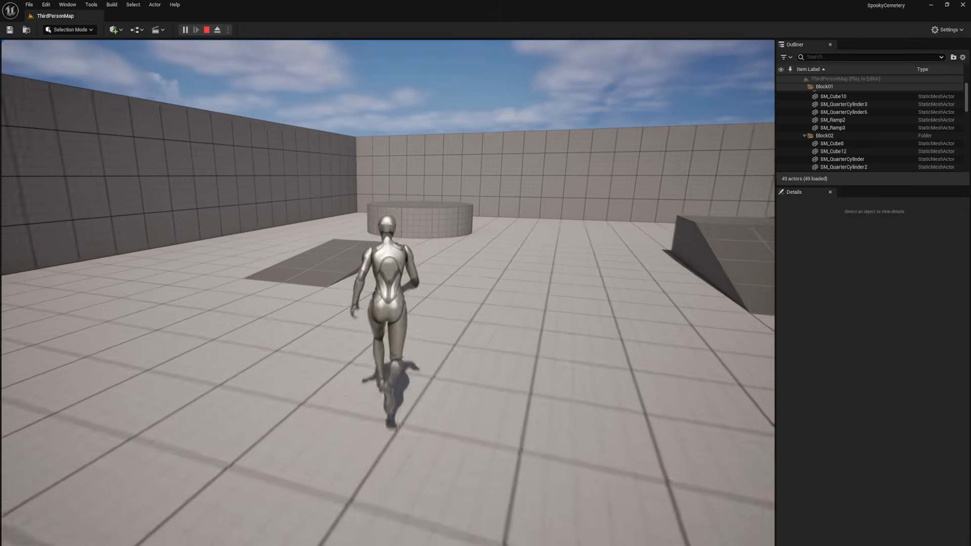
{"action": "key", "text": "a"}
{"action": "key", "text": "space"}
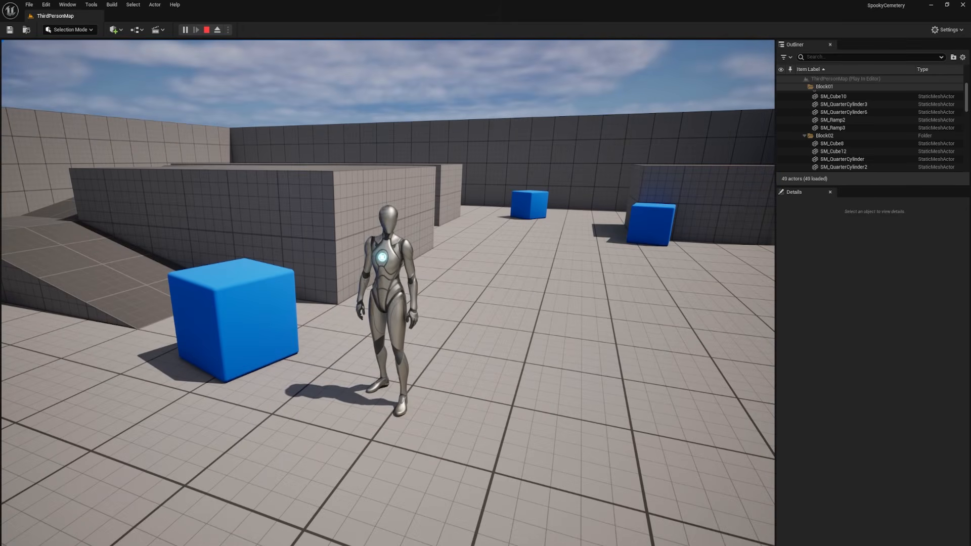
{"action": "key", "text": "Escape"}
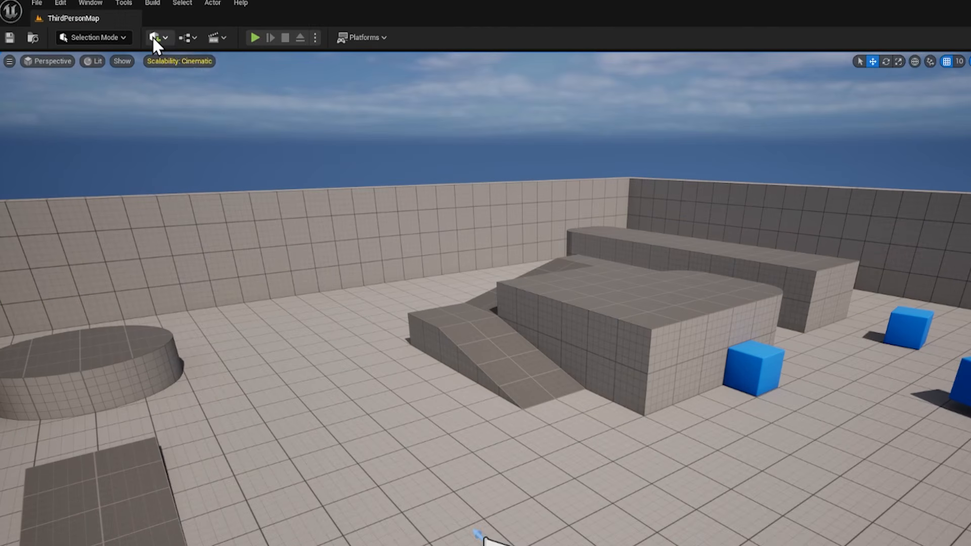
- Look through the placeable actor categories, including basic actors, shapes and volumes, and search them for a cube
{"action": "left_click", "coordinate": [154, 38]}
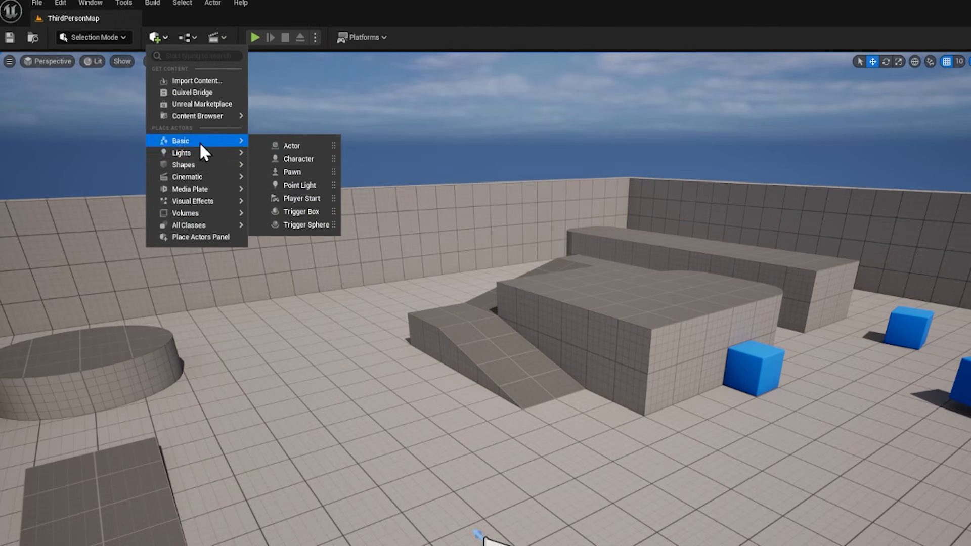
{"action": "mouse_move", "coordinate": [194, 144]}
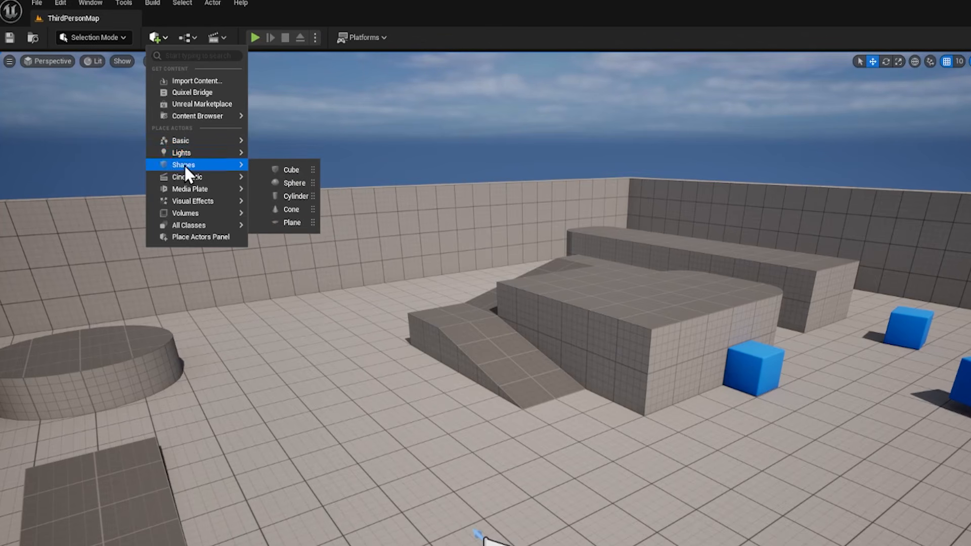
{"action": "mouse_move", "coordinate": [191, 183]}
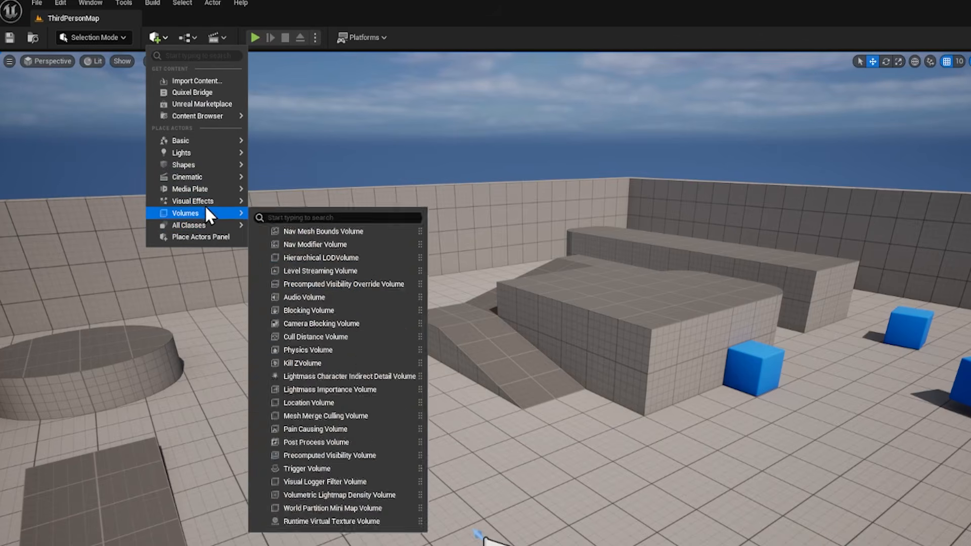
{"action": "type", "text": "cube"}
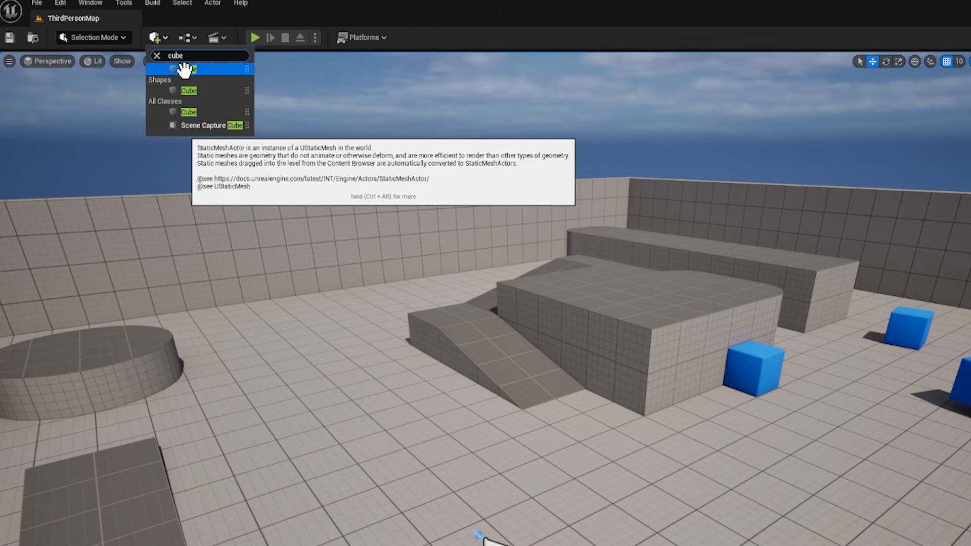
{"action": "left_click", "coordinate": [183, 70]}
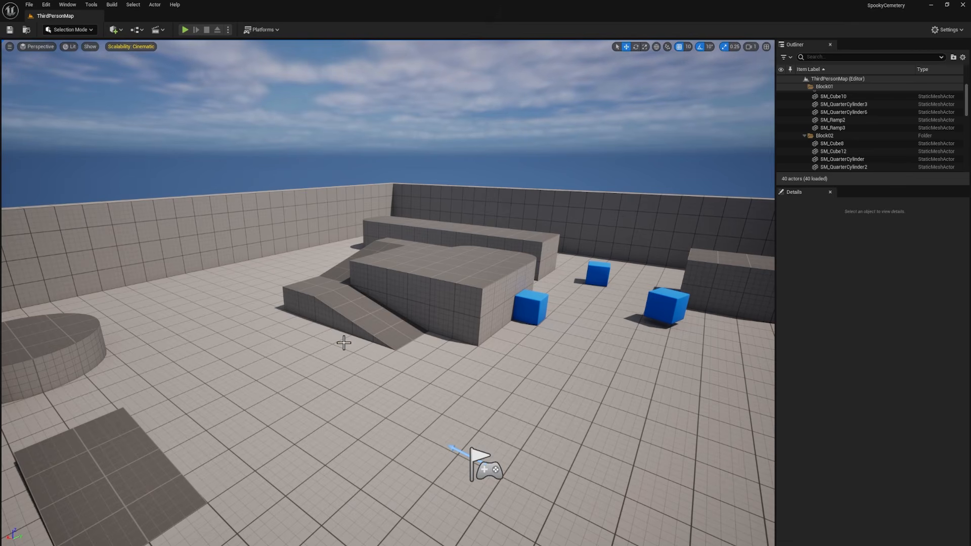
{"action": "right_click_drag", "start_coordinate": [344, 343], "coordinate": [344, 343]}
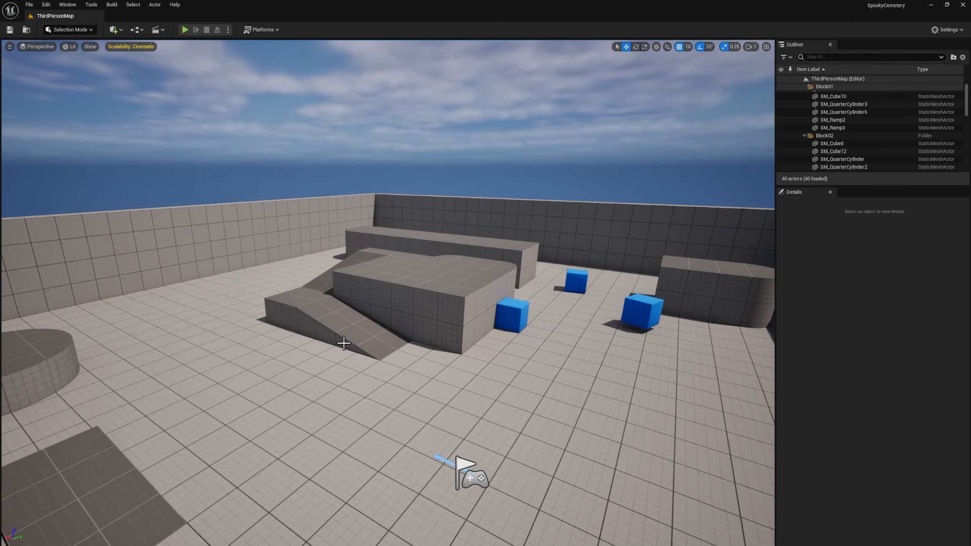
{"action": "key", "text": "ctrl+l"}
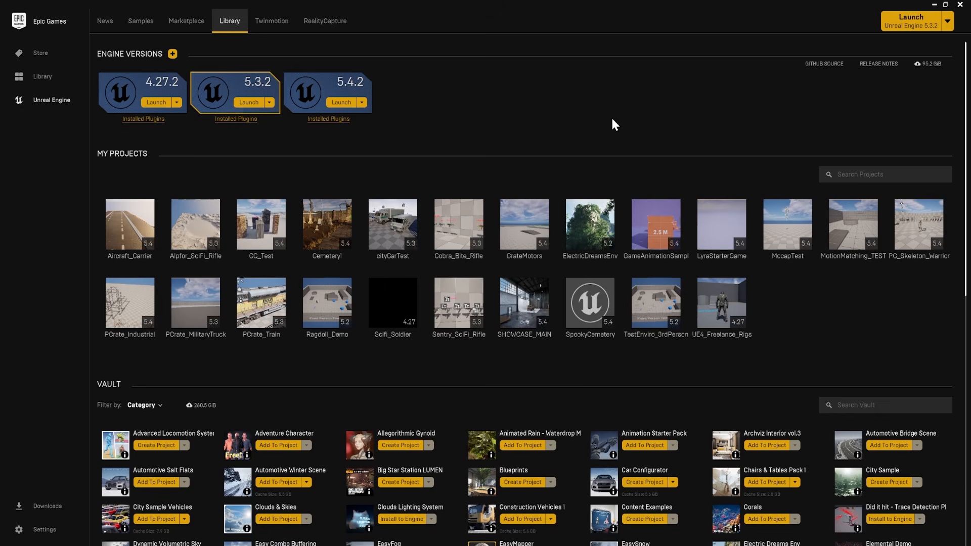
- Switch to the Epic Games Launcher and open the free Epic Games Content collection in the Marketplace
{"action": "left_click", "coordinate": [188, 24]}
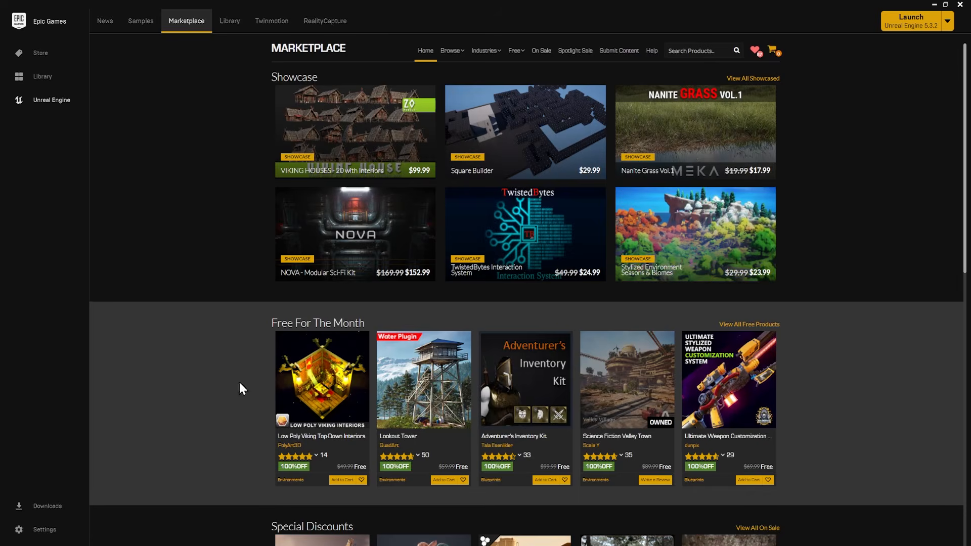
{"action": "scroll", "coordinate": [794, 296], "scroll_direction": "down", "scroll_amount": 3}
{"action": "scroll", "coordinate": [795, 297], "scroll_direction": "up", "scroll_amount": 3}
{"action": "mouse_move", "coordinate": [515, 56]}
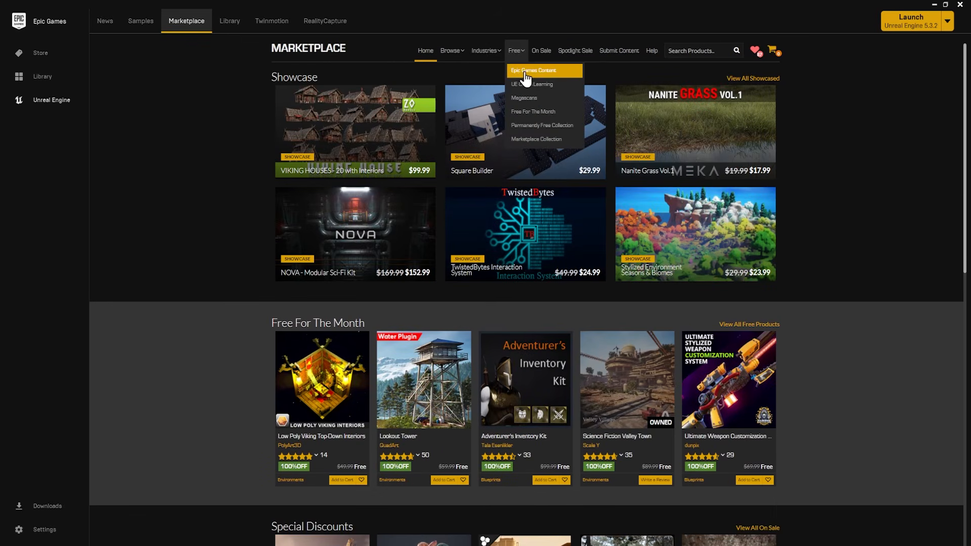
{"action": "left_click", "coordinate": [549, 72]}
- Look through the free sample projects and content packs published by Epic Games
{"action": "scroll", "coordinate": [427, 211], "scroll_direction": "down", "scroll_amount": 10}
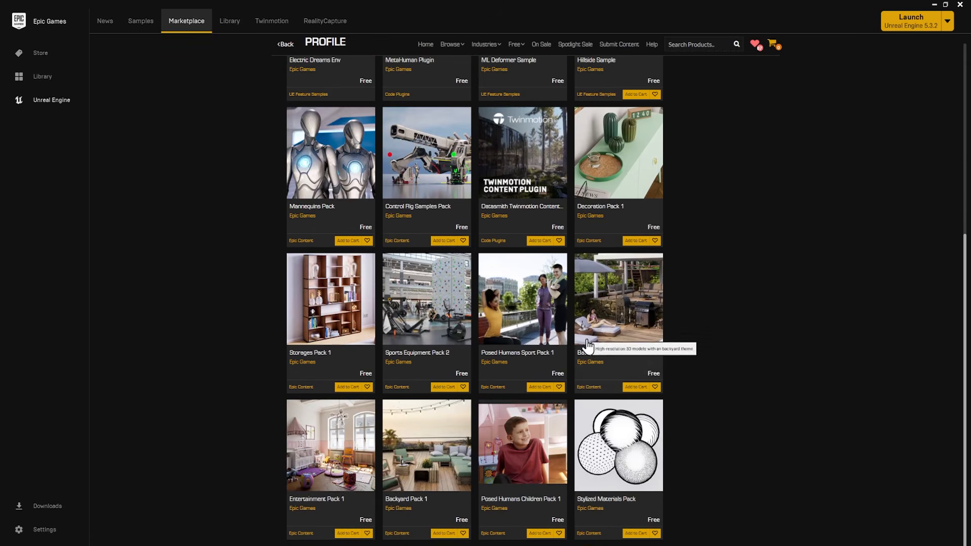
{"action": "scroll", "coordinate": [414, 300], "scroll_direction": "up", "scroll_amount": 3}
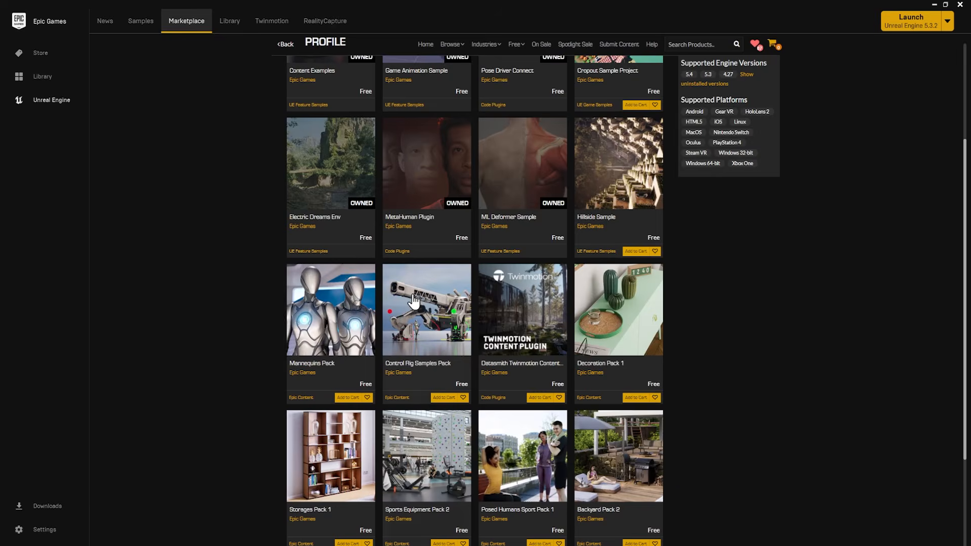
{"action": "scroll", "coordinate": [414, 300], "scroll_direction": "up", "scroll_amount": 2}
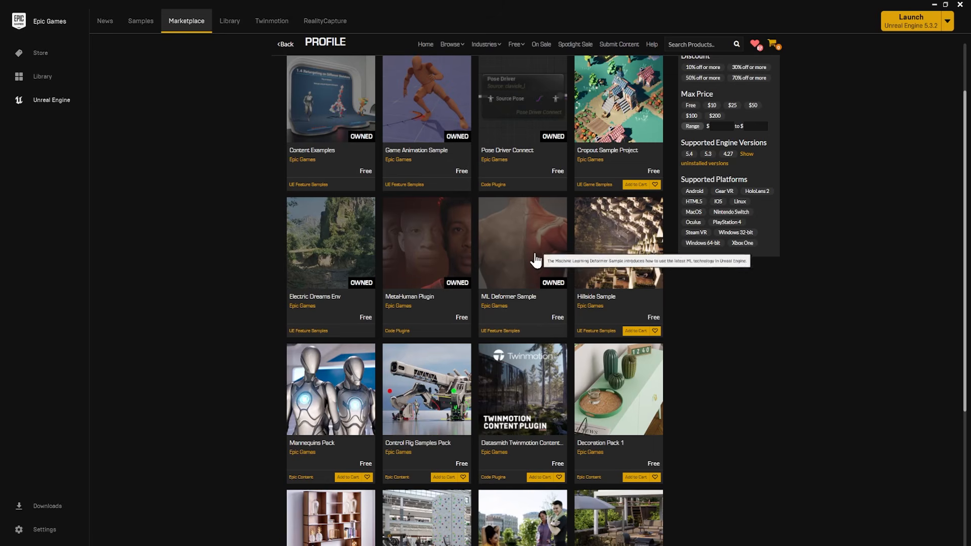
{"action": "scroll", "coordinate": [524, 250], "scroll_direction": "up", "scroll_amount": 2}
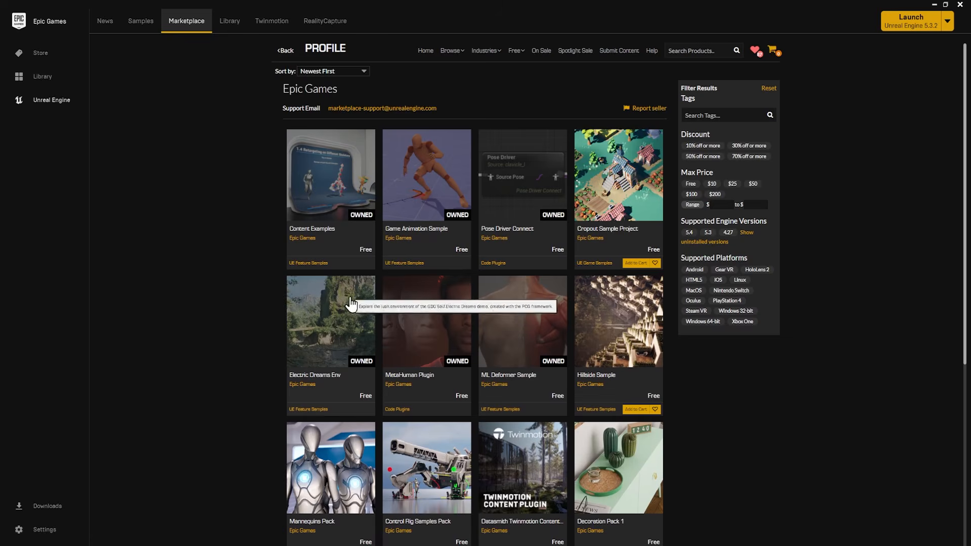
{"action": "scroll", "coordinate": [319, 306], "scroll_direction": "down", "scroll_amount": 3}
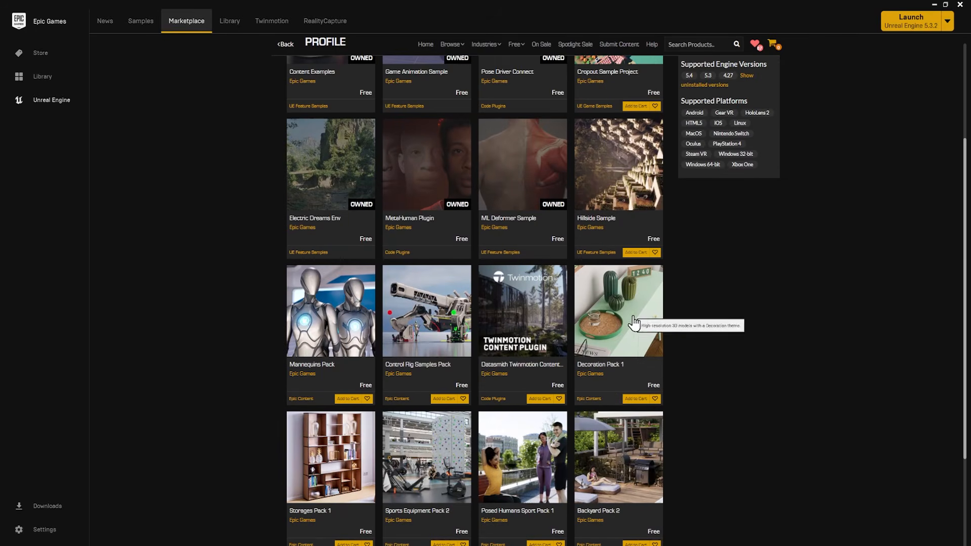
{"action": "scroll", "coordinate": [607, 304], "scroll_direction": "up", "scroll_amount": 3}
- Browse the Marketplace's Free For The Month products and its new releases
{"action": "mouse_move", "coordinate": [518, 58]}
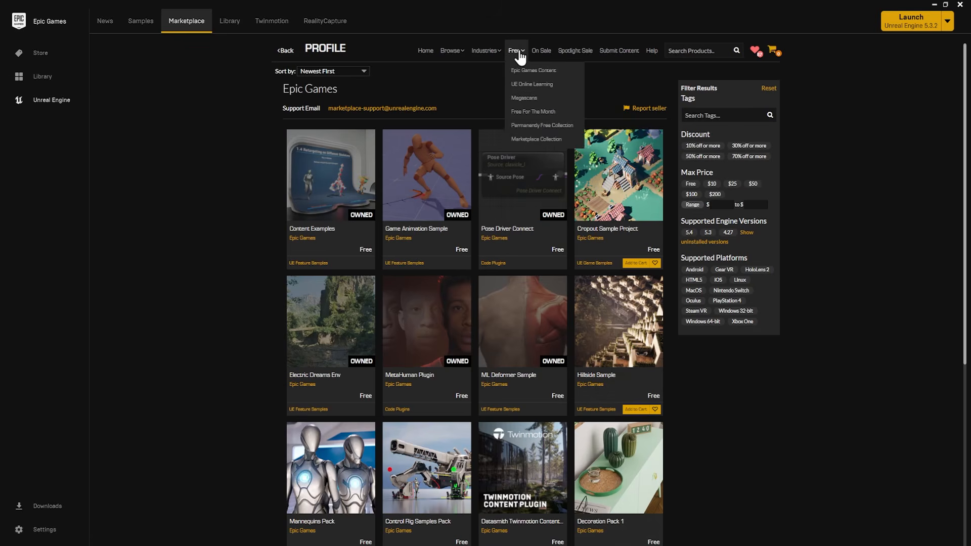
{"action": "left_click", "coordinate": [535, 112]}
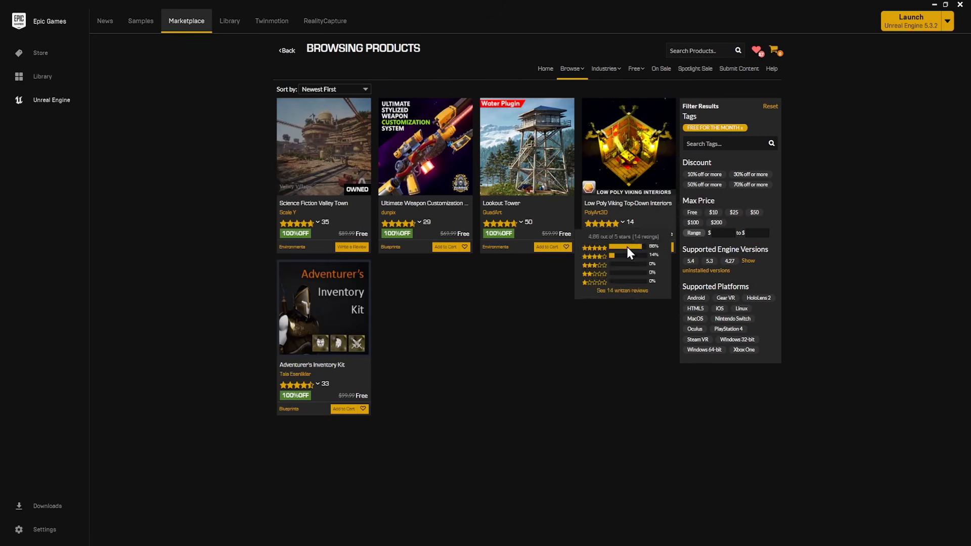
{"action": "mouse_move", "coordinate": [571, 69]}
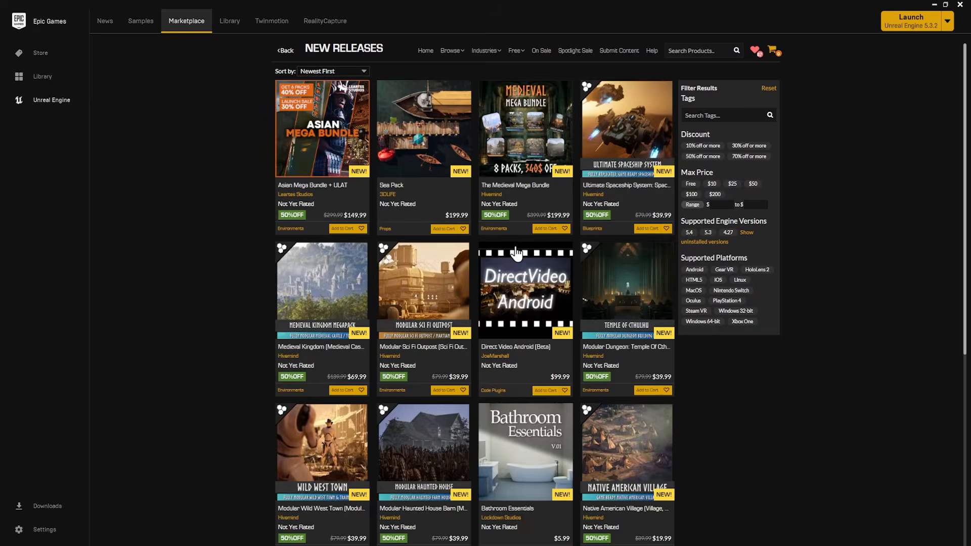
- Search the Marketplace for "modular castle" and open the Modular Castle product page by ProductionCrate
{"action": "left_click", "coordinate": [689, 49]}
{"action": "type", "text": "modular castle"}
{"action": "key", "text": "Return"}
{"action": "left_click", "coordinate": [413, 370]}
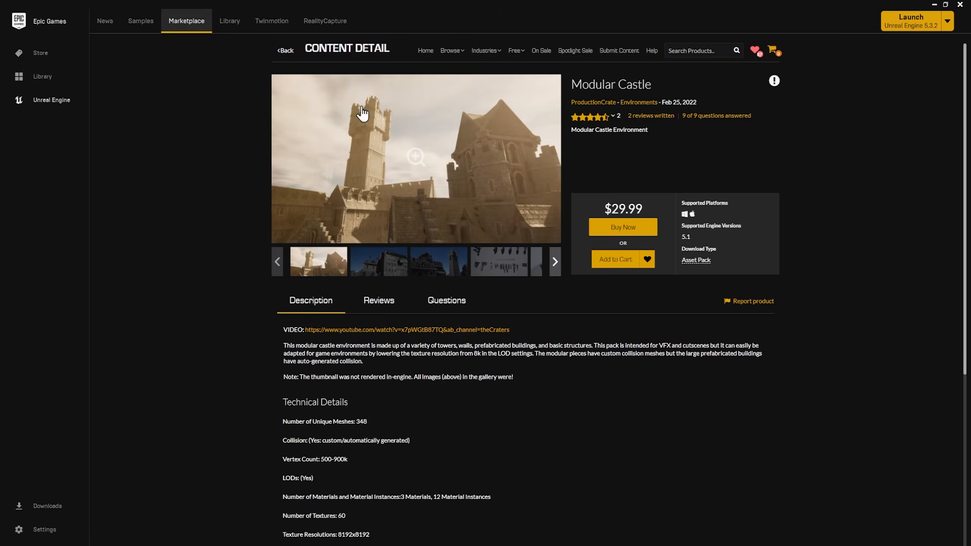
- View the second, third and fourth preview images of the Sentry Sci Fi Rifle product
{"action": "left_click", "coordinate": [371, 259]}
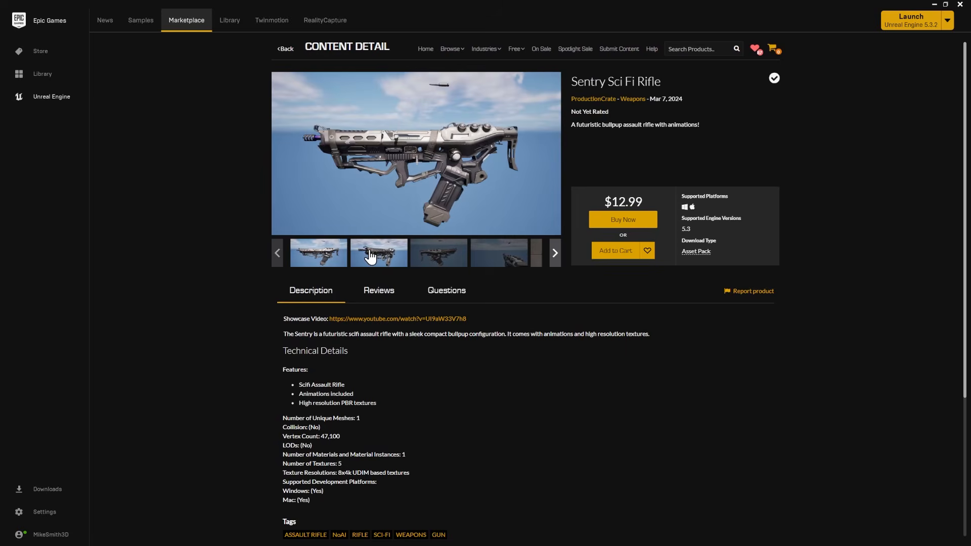
{"action": "left_click", "coordinate": [427, 261]}
{"action": "left_click", "coordinate": [511, 262]}
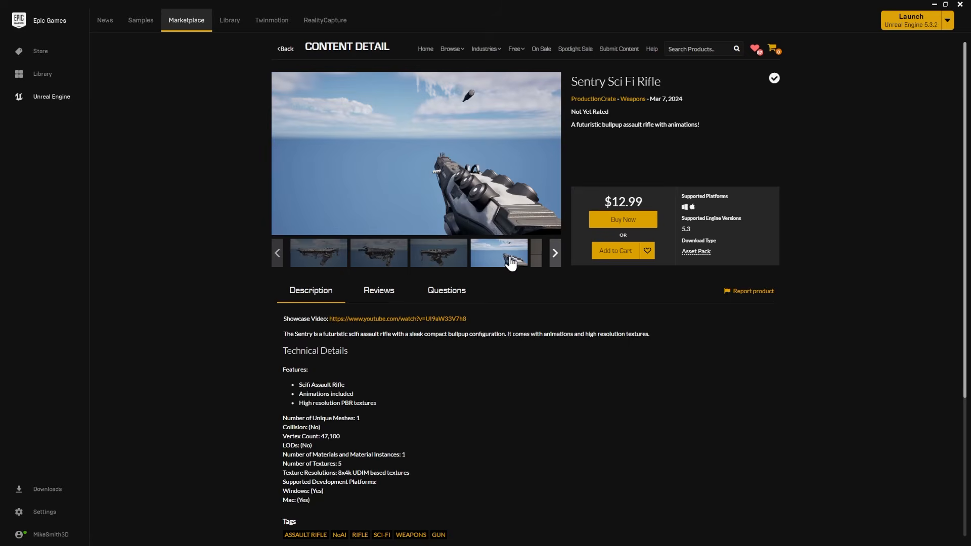
- View one more preview image of the Sentry Sci Fi Rifle product
{"action": "left_click", "coordinate": [556, 253]}
{"action": "left_click", "coordinate": [493, 261]}
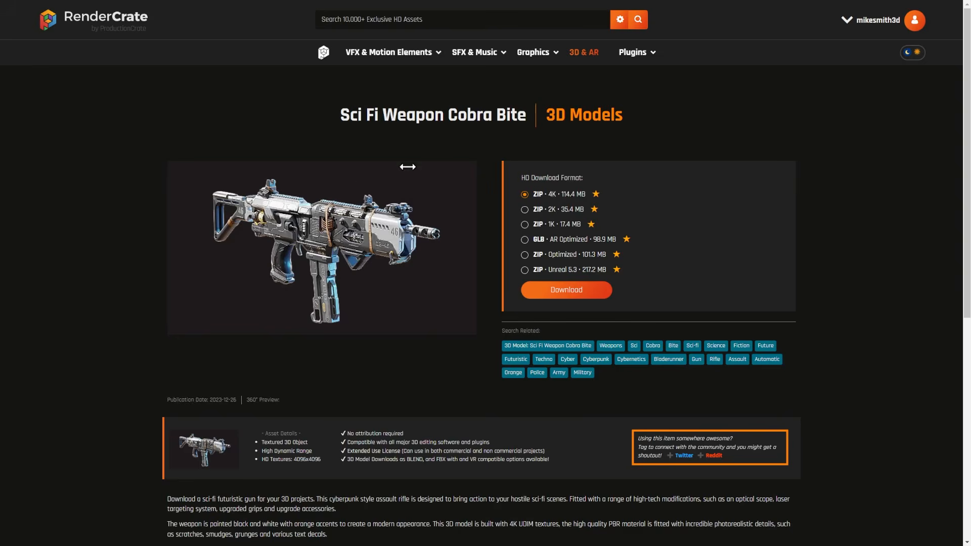
- On RenderCrate, rotate the Sci Fi Weapon Cobra Bite preview and choose the ZIP Unreal 5.3 download format
{"action": "mouse_move", "coordinate": [257, 219]}
{"action": "left_mouse_down"}
{"action": "mouse_move", "coordinate": [304, 225]}
{"action": "mouse_move", "coordinate": [274, 224]}
{"action": "left_mouse_up"}
{"action": "left_click", "coordinate": [525, 270]}
{"action": "left_click_drag", "start_coordinate": [628, 273], "coordinate": [533, 269]}
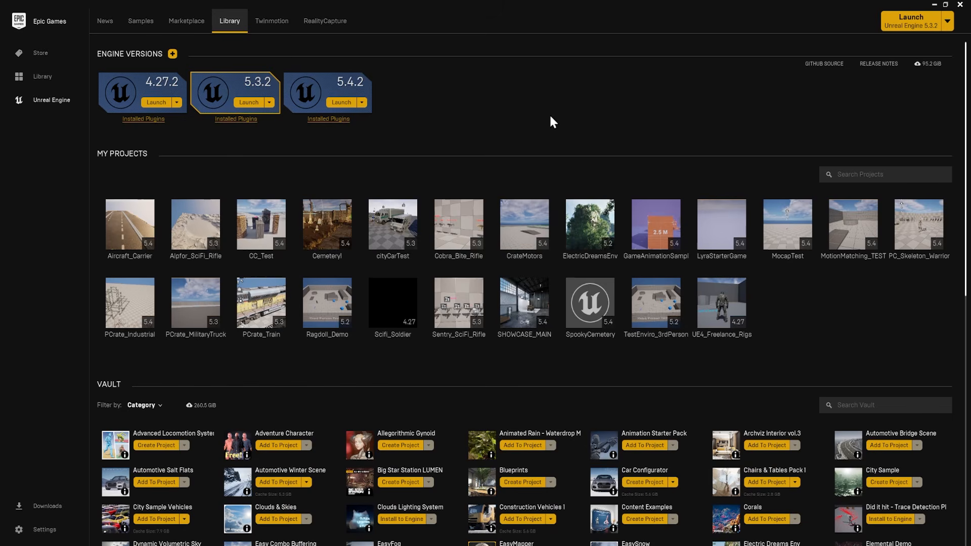
- Start adding the Sci-Fi Armor asset from the launcher's Vault to a project, show all projects and select SpookyCemetery
{"action": "scroll", "coordinate": [464, 202], "scroll_direction": "down", "scroll_amount": 4}
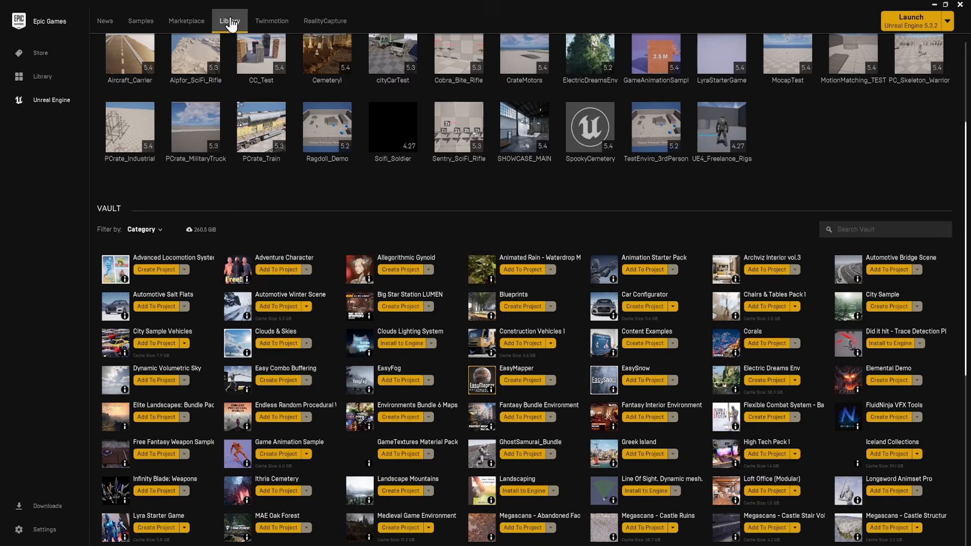
{"action": "scroll", "coordinate": [486, 458], "scroll_direction": "down", "scroll_amount": 9}
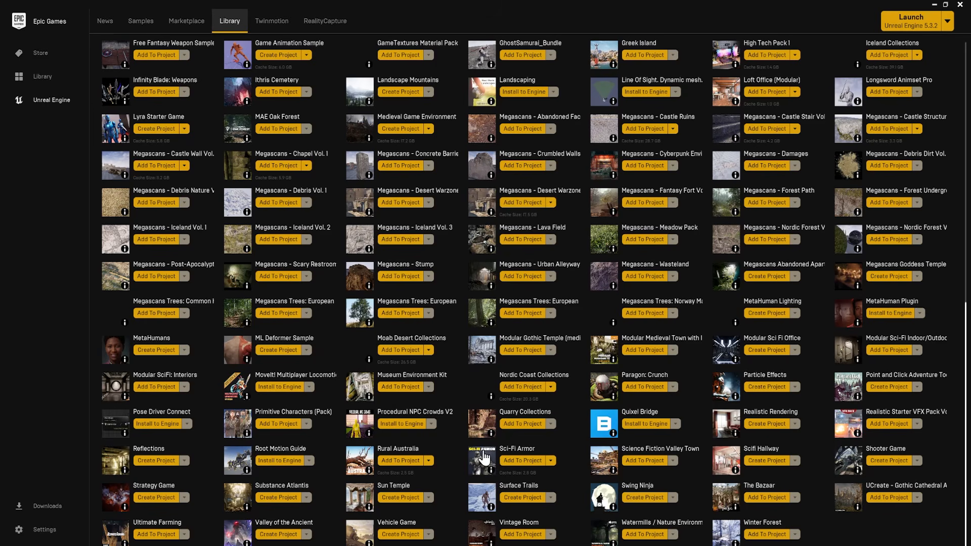
{"action": "left_click", "coordinate": [521, 462]}
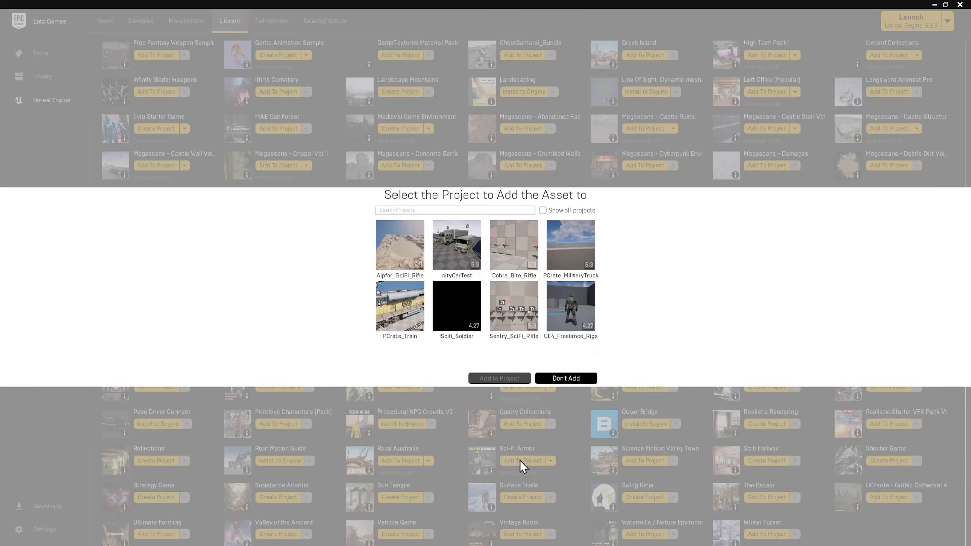
{"action": "left_click", "coordinate": [560, 211]}
{"action": "scroll", "coordinate": [526, 283], "scroll_direction": "down", "scroll_amount": 5}
{"action": "scroll", "coordinate": [526, 305], "scroll_direction": "up", "scroll_amount": 1}
{"action": "left_click", "coordinate": [566, 257]}
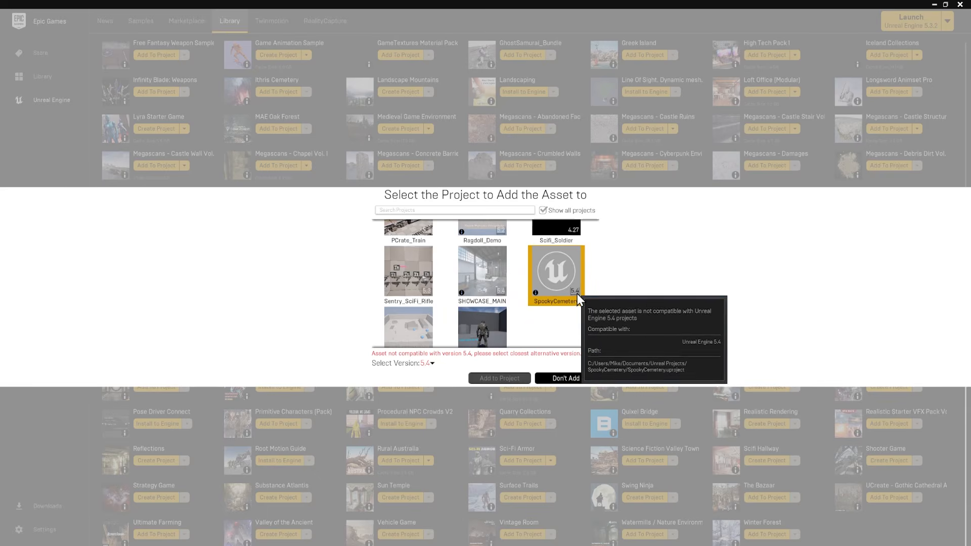
- Set the asset version to 5.3 and add Sci-Fi Armor to the SpookyCemetery project
{"action": "left_click", "coordinate": [432, 364]}
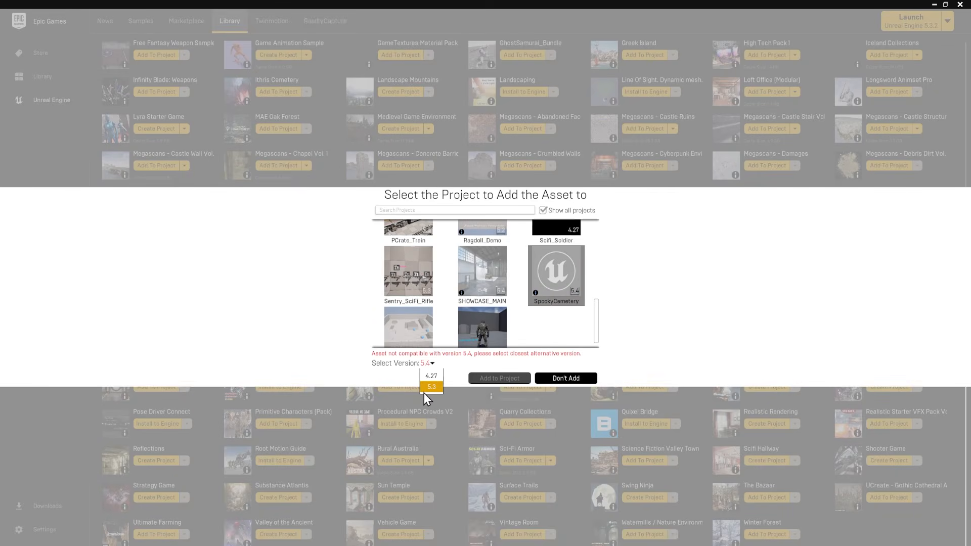
{"action": "left_click", "coordinate": [433, 387]}
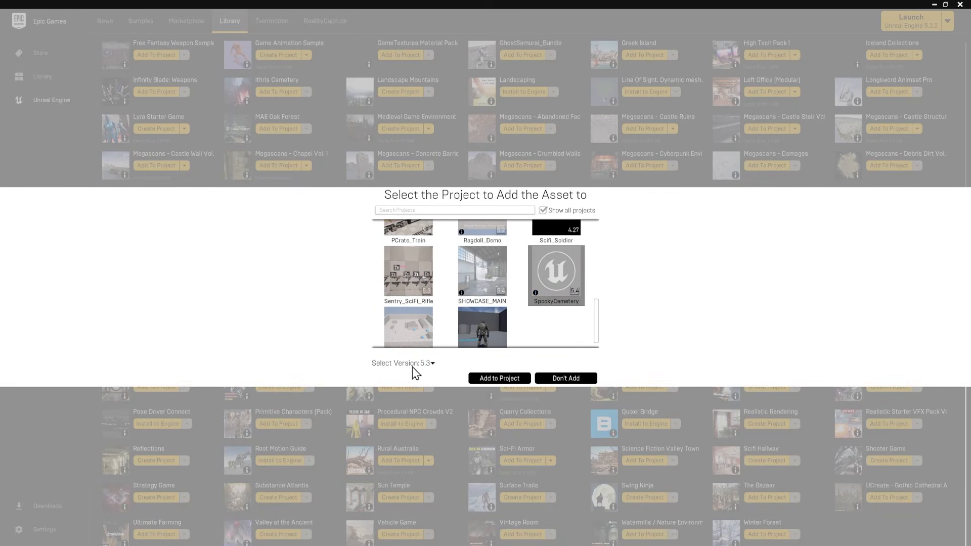
{"action": "left_click", "coordinate": [496, 379]}
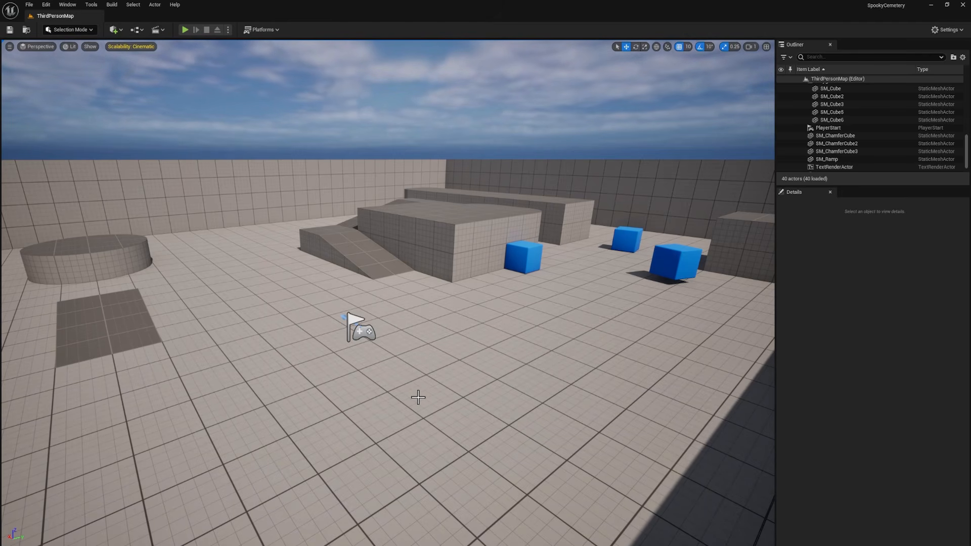
- In the Unreal Editor, open the Content Drawer and dock it in the layout beneath the viewport
{"action": "key", "text": "ctrl+space"}
{"action": "right_click_drag", "start_coordinate": [382, 247], "coordinate": [455, 231]}
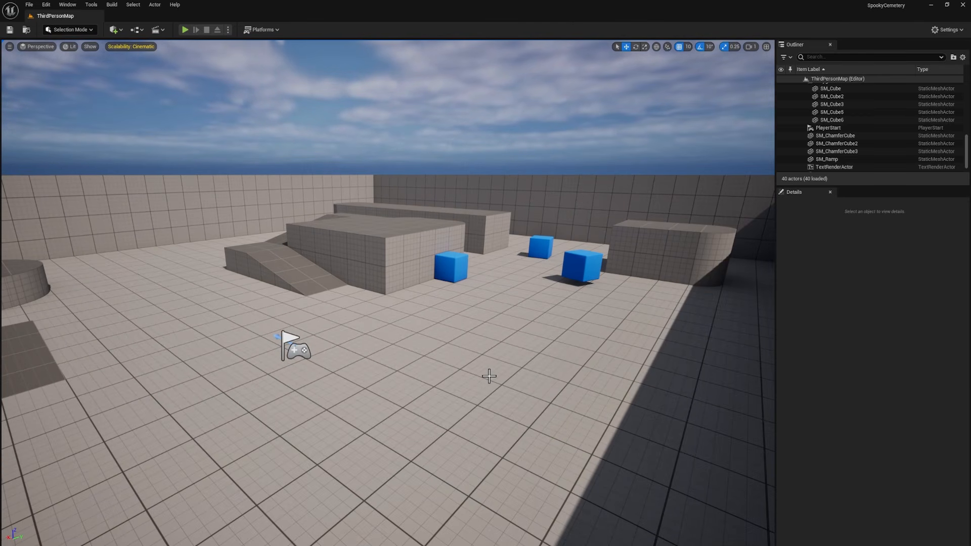
{"action": "key", "text": "ctrl+space"}
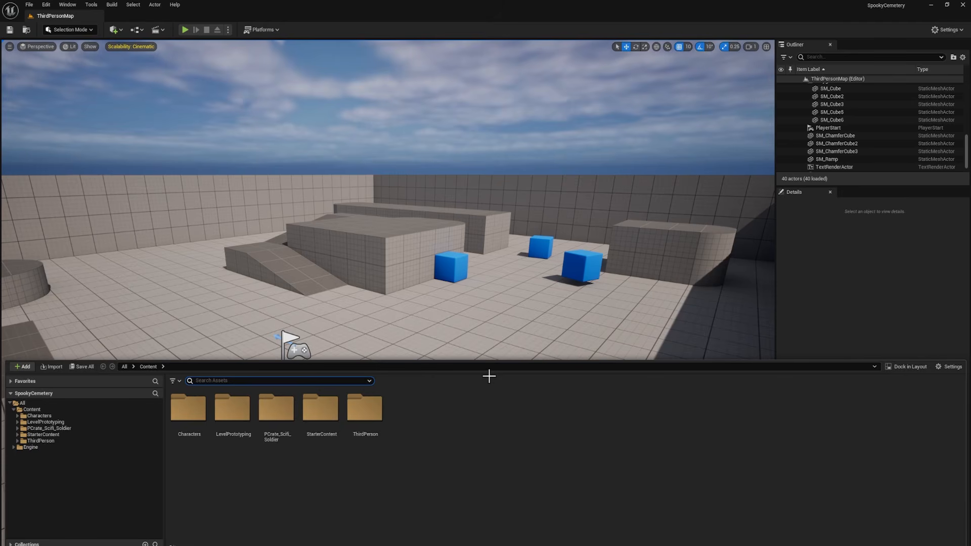
{"action": "left_click", "coordinate": [910, 367]}
{"action": "left_click_drag", "start_coordinate": [425, 449], "coordinate": [435, 340]}
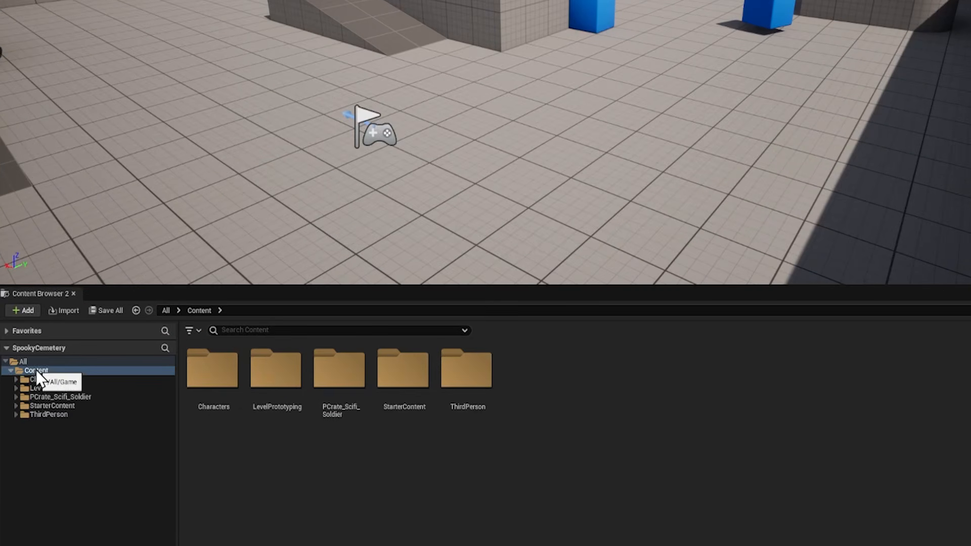
- Look over the project's Content folders and open the Meshes folder inside PCrate_Scifi_Soldier
{"action": "left_click", "coordinate": [230, 395]}
{"action": "left_click", "coordinate": [284, 372]}
{"action": "left_click", "coordinate": [402, 399]}
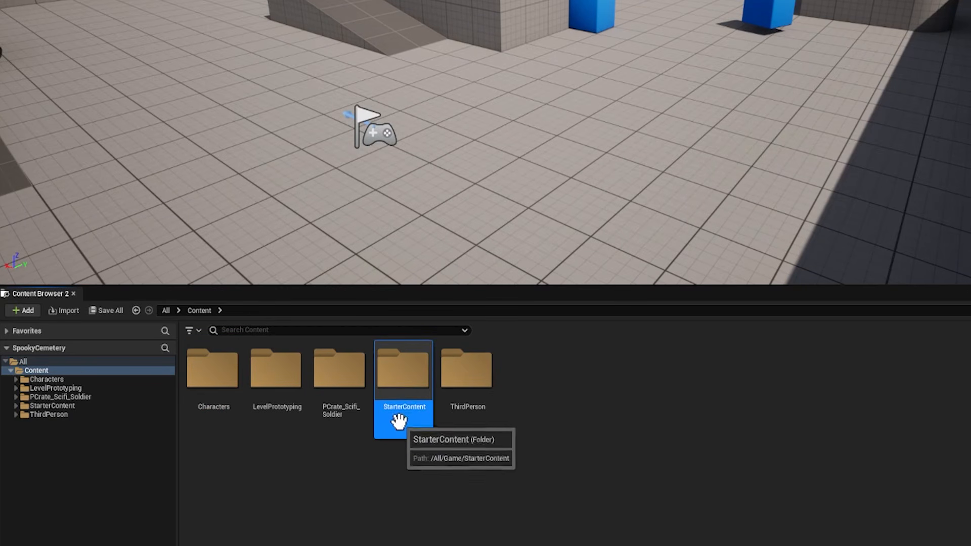
{"action": "left_click", "coordinate": [334, 420]}
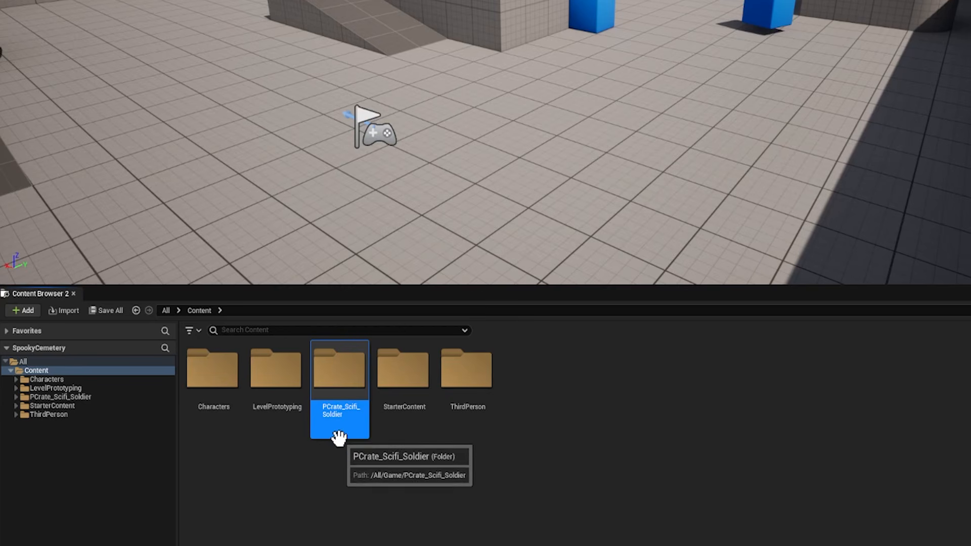
{"action": "double_click", "coordinate": [338, 420]}
{"action": "double_click", "coordinate": [406, 381]}
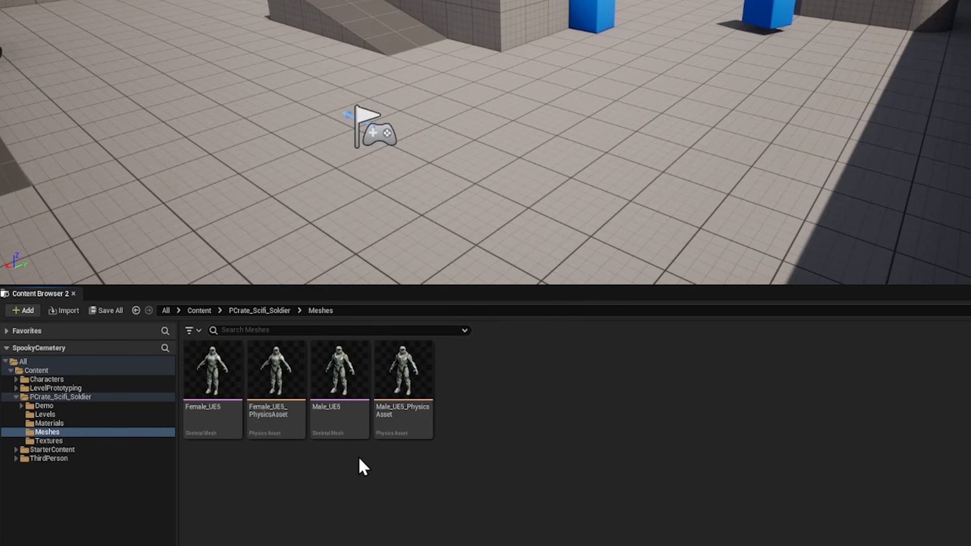
- Place the Male_UE5 skeletal mesh in the level beside the player start and play-test the level
{"action": "left_click", "coordinate": [346, 356]}
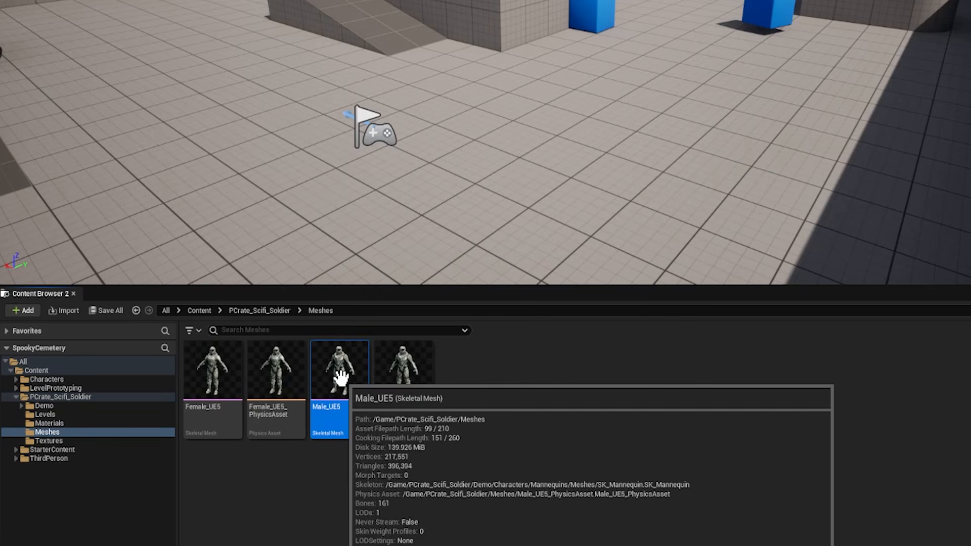
{"action": "left_click_drag", "start_coordinate": [336, 296], "coordinate": [293, 161]}
{"action": "key", "text": "f"}
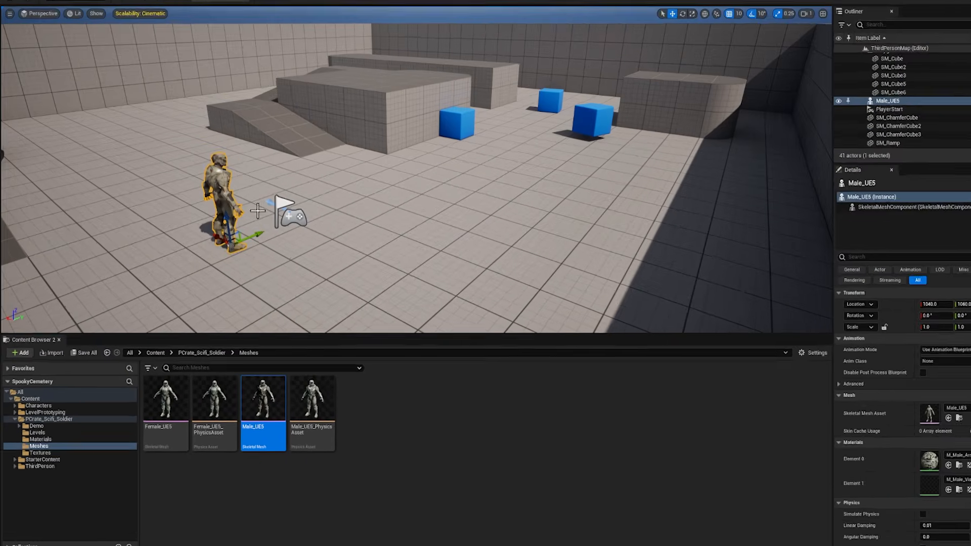
{"action": "left_click", "coordinate": [184, 30]}
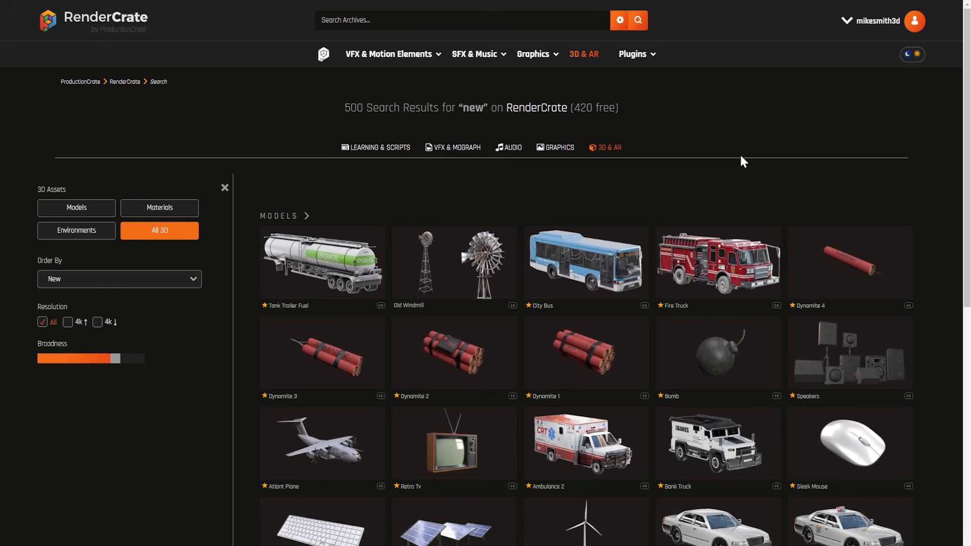
- Browse the newest 3D models on RenderCrate and open the Old Windmill model
{"action": "scroll", "coordinate": [492, 259], "scroll_direction": "down", "scroll_amount": 1}
{"action": "scroll", "coordinate": [492, 259], "scroll_direction": "down", "scroll_amount": 4}
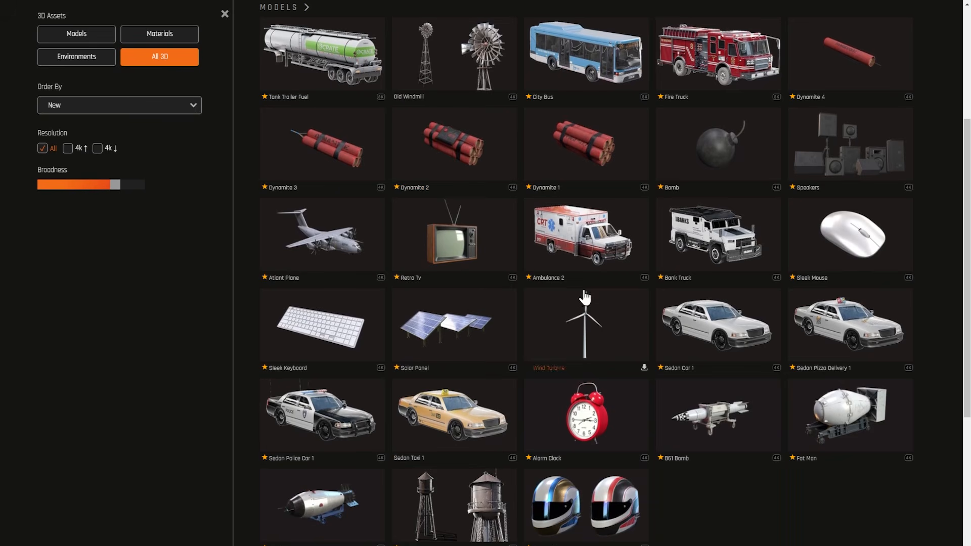
{"action": "scroll", "coordinate": [802, 375], "scroll_direction": "up", "scroll_amount": 5}
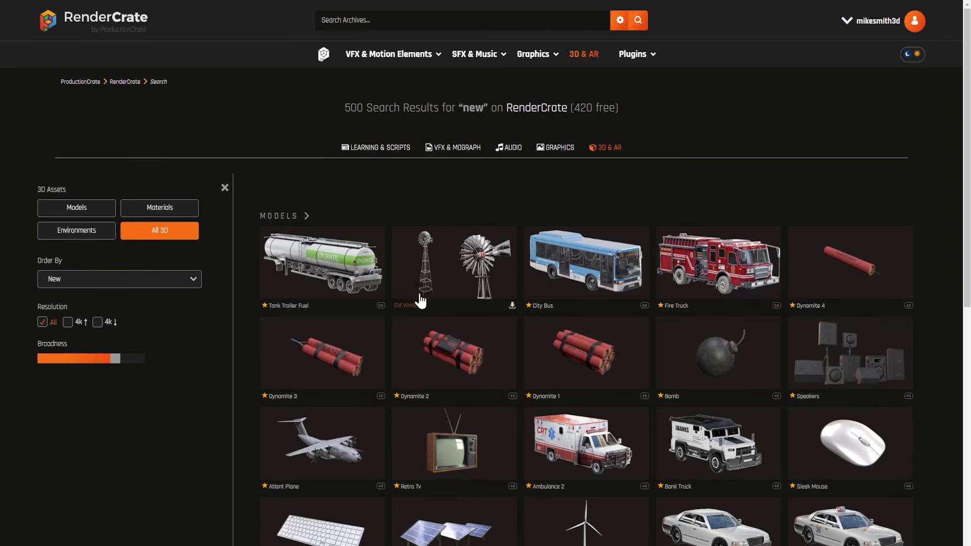
{"action": "left_click", "coordinate": [423, 272]}
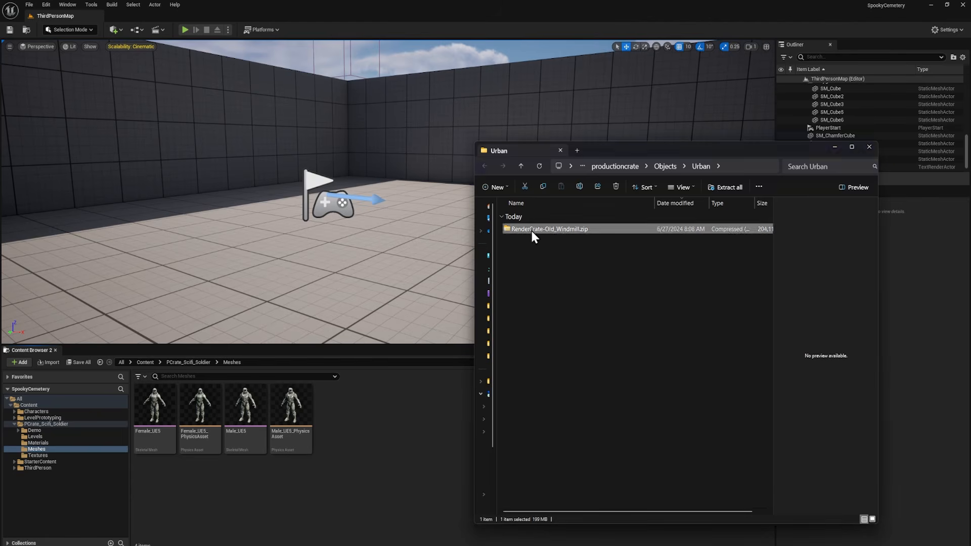
- Extract RenderCrate-Old_Windmill.zip and move the file window aside to uncover the editor
{"action": "right_click", "coordinate": [533, 231]}
{"action": "left_click", "coordinate": [574, 330]}
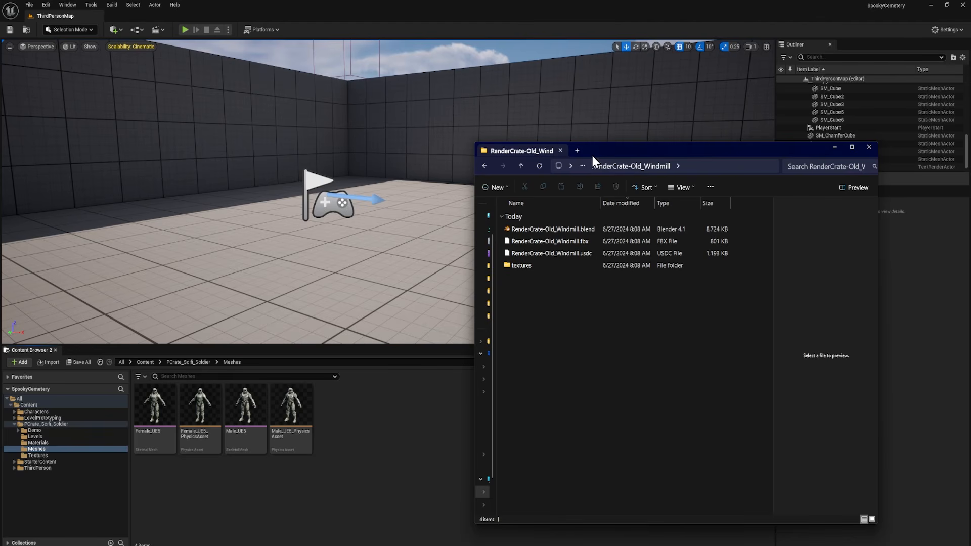
{"action": "left_click_drag", "start_coordinate": [593, 155], "coordinate": [822, 175]}
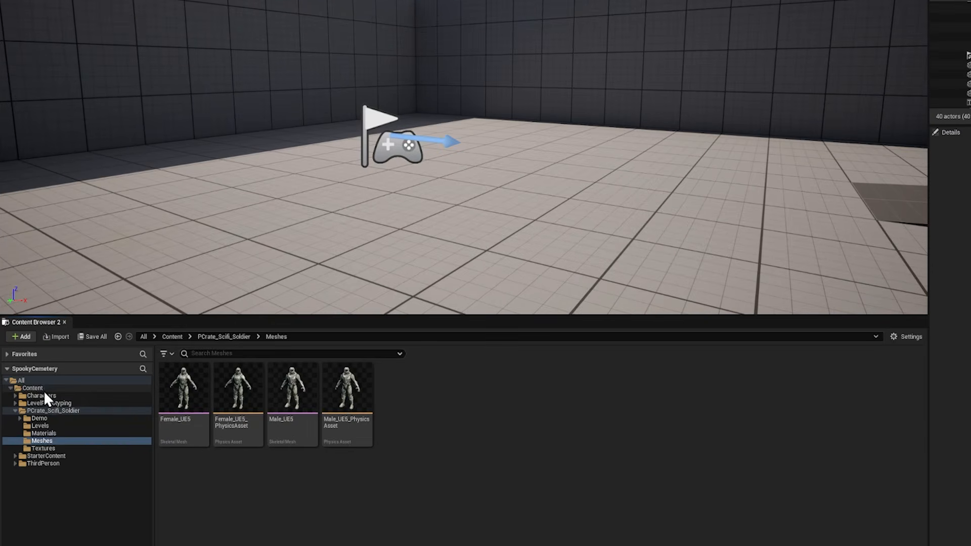
- Create a new folder named PCrate in the project's Content folder
{"action": "left_click", "coordinate": [41, 388]}
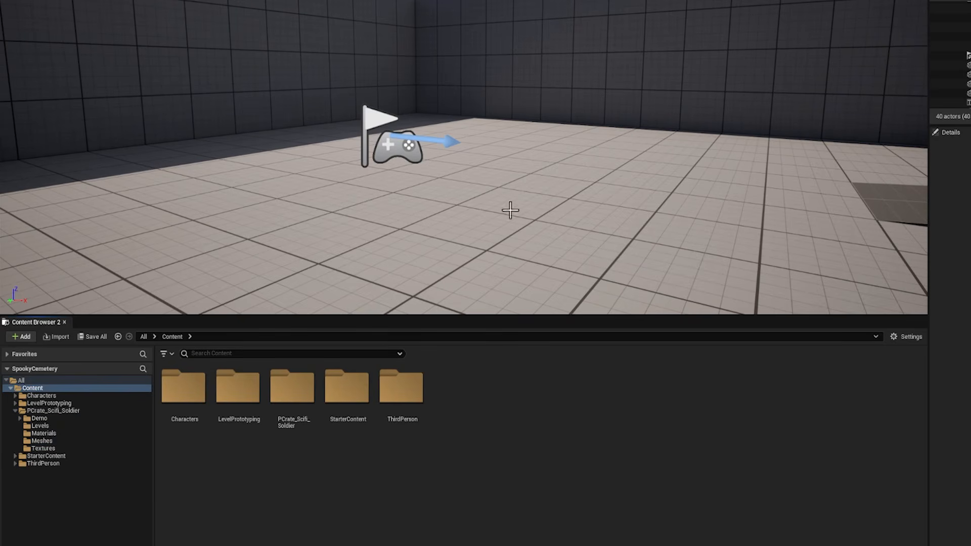
{"action": "right_click", "coordinate": [478, 400]}
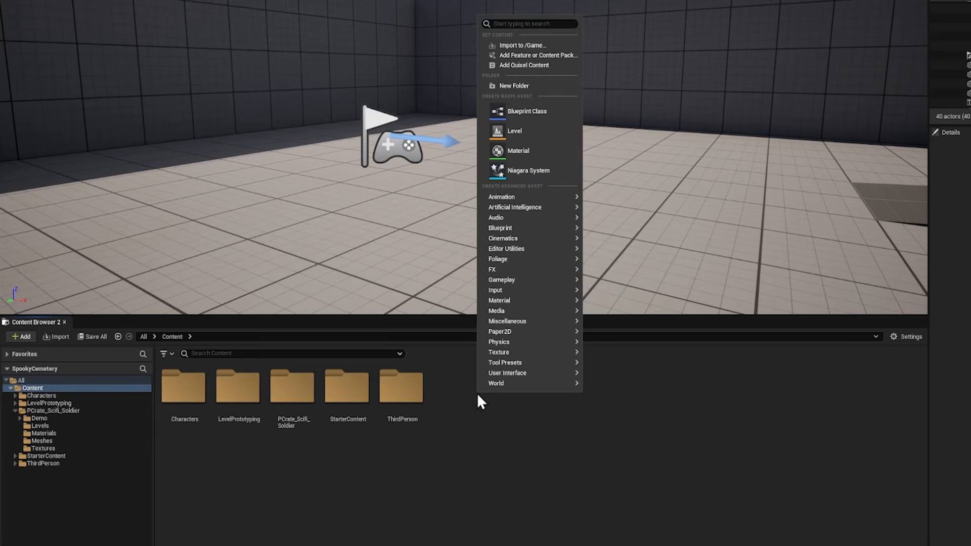
{"action": "left_click", "coordinate": [517, 86]}
{"action": "type", "text": "PCrate"}
{"action": "key", "text": "Return"}
- Create a folder named Windmill inside the PCrate folder
{"action": "double_click", "coordinate": [297, 427]}
{"action": "right_click", "coordinate": [296, 426]}
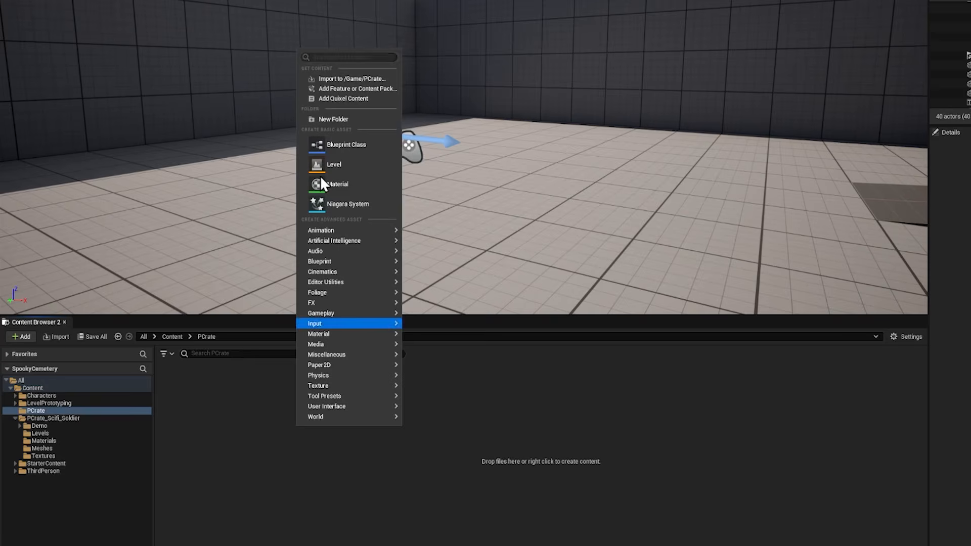
{"action": "left_click", "coordinate": [338, 120]}
{"action": "type", "text": "Windmill"}
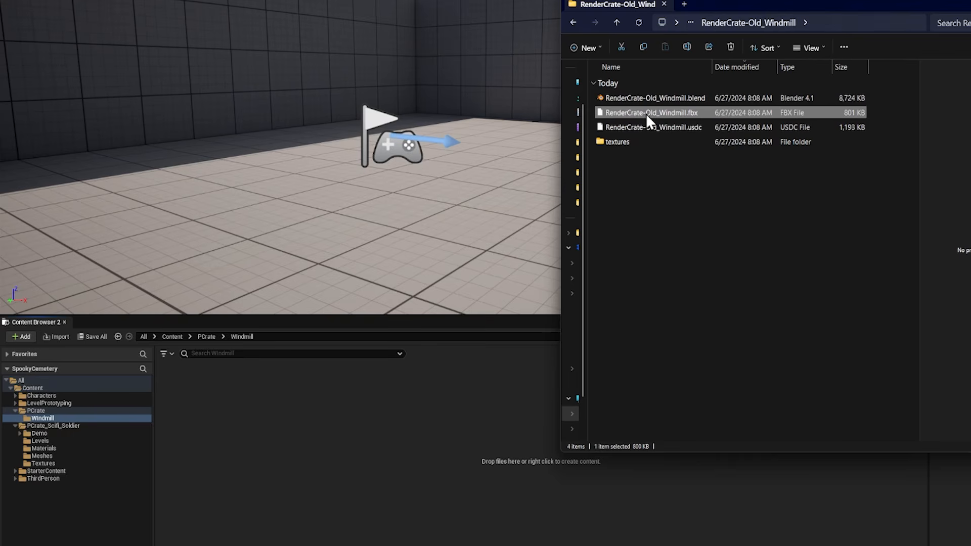
- Start importing RenderCrate-Old_Windmill.fbx into the Windmill folder and enable Combine Meshes in the advanced mesh options
{"action": "left_click_drag", "start_coordinate": [645, 114], "coordinate": [351, 448]}
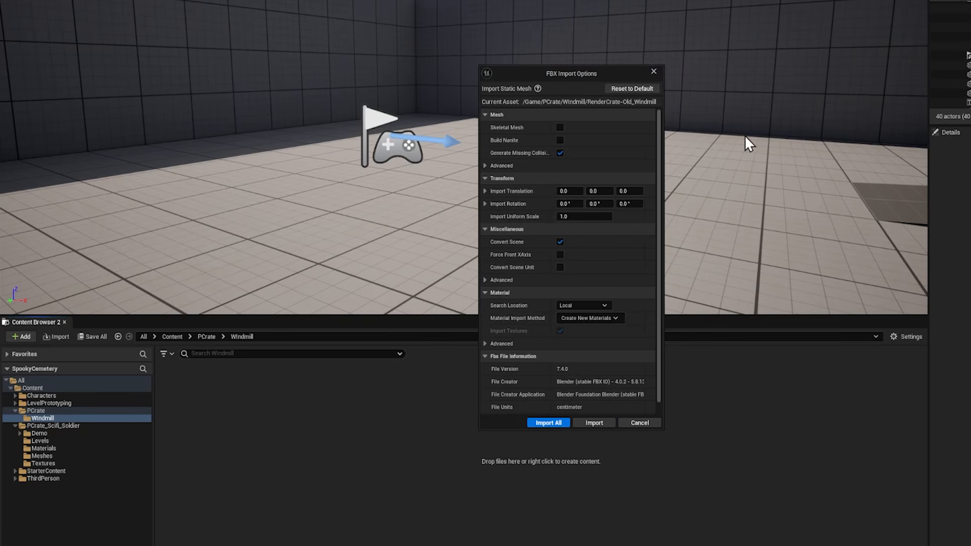
{"action": "left_click", "coordinate": [485, 166]}
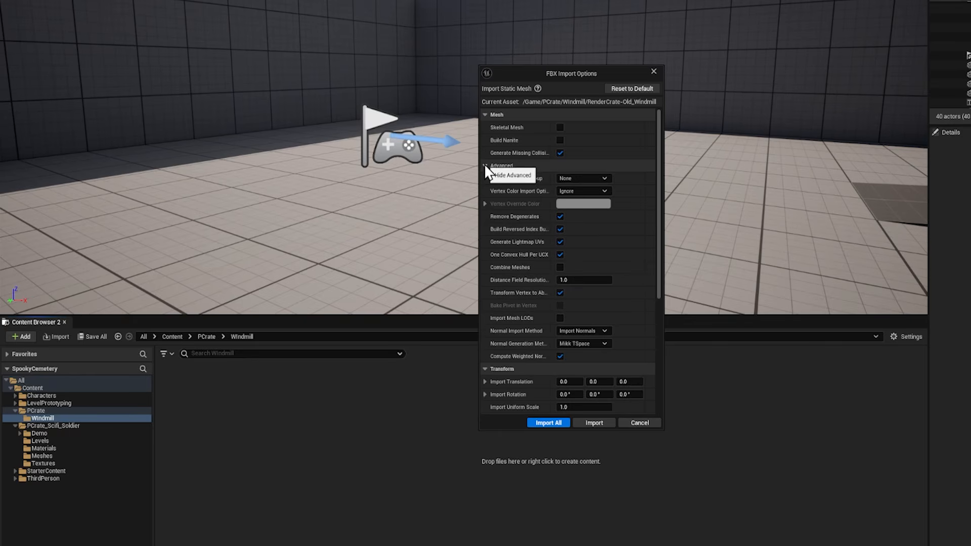
{"action": "left_click", "coordinate": [561, 268]}
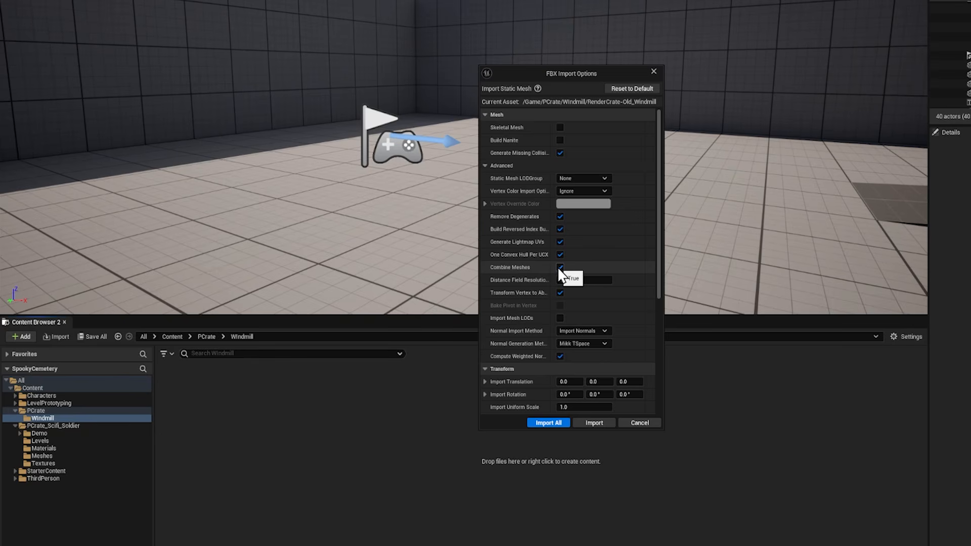
- Temporarily choose Do Not Create Material to turn off Import Textures, restore Create New Materials, and import all
{"action": "scroll", "coordinate": [559, 268], "scroll_direction": "down", "scroll_amount": 5}
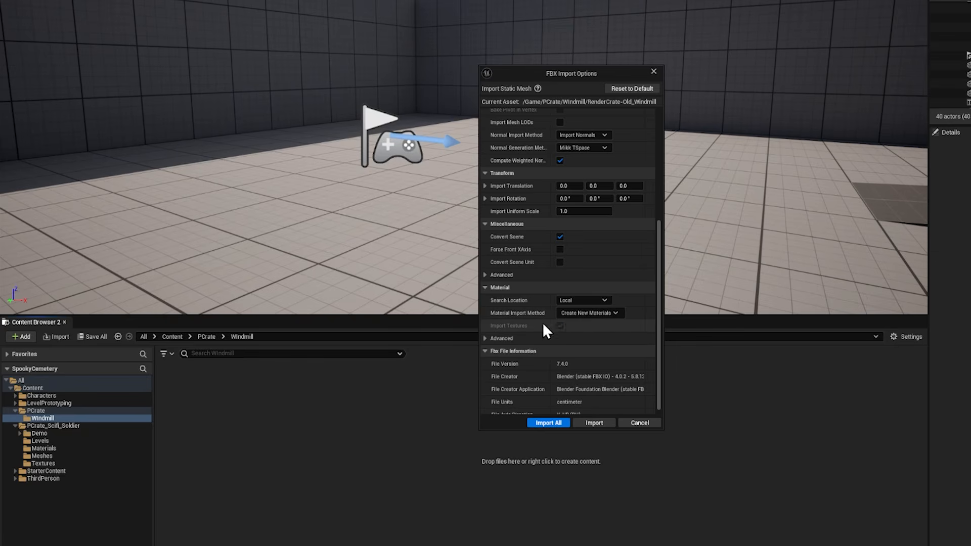
{"action": "left_click", "coordinate": [573, 314]}
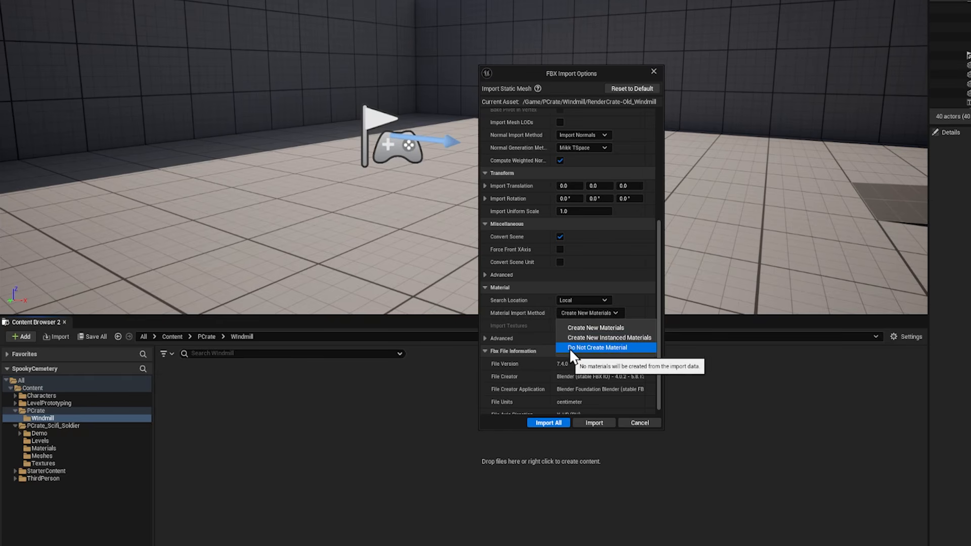
{"action": "left_click", "coordinate": [596, 348]}
{"action": "left_click", "coordinate": [560, 327]}
{"action": "left_click", "coordinate": [559, 315]}
{"action": "left_click", "coordinate": [606, 330]}
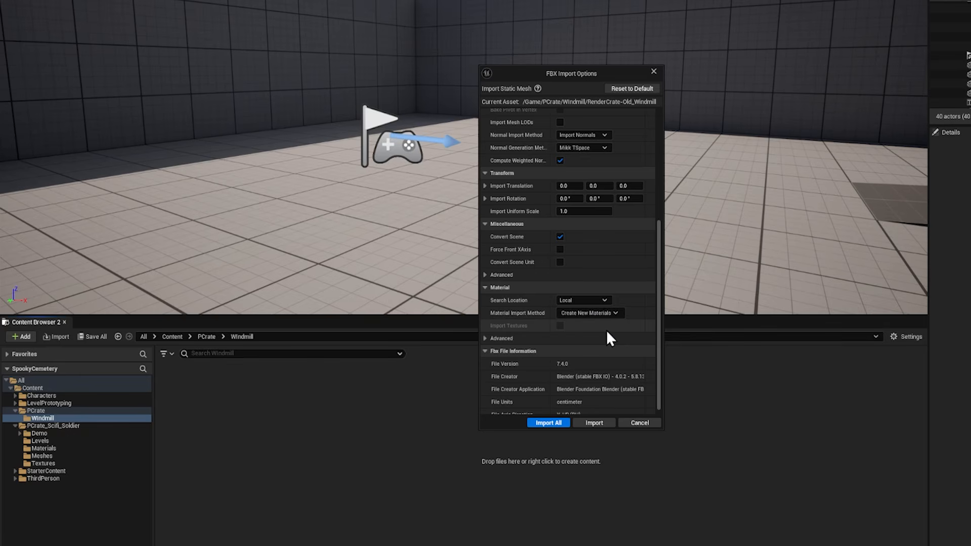
{"action": "left_click", "coordinate": [549, 423]}
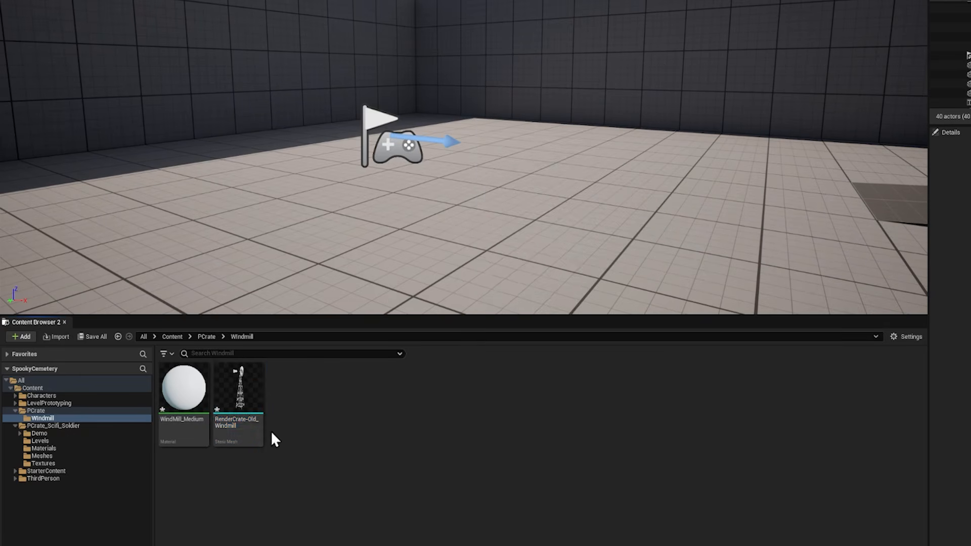
- Select the imported RenderCrate-Old_Windmill static mesh and then the WindMill_Medium material to inspect them
{"action": "left_click", "coordinate": [242, 384]}
{"action": "left_click", "coordinate": [173, 391]}
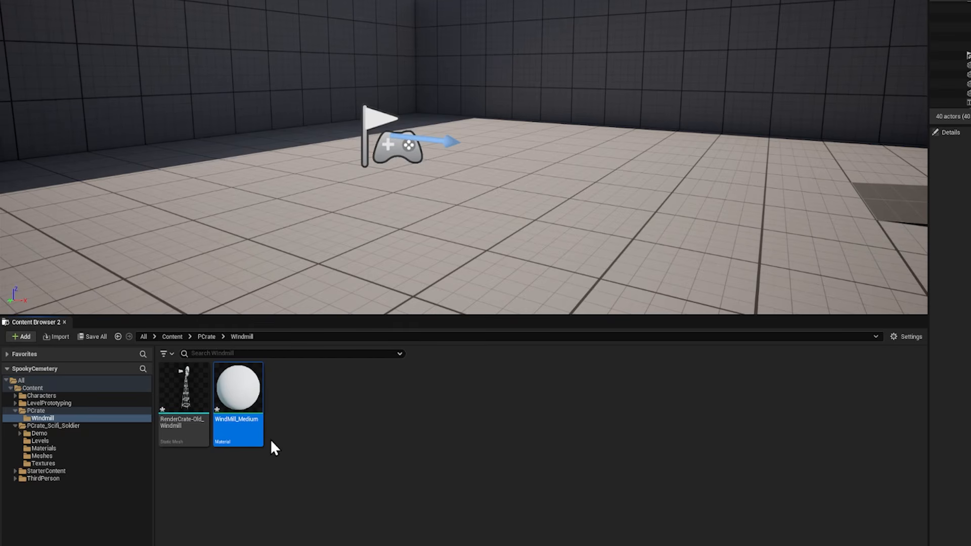
- Create three folders named Meshes, Materials and Textures inside the Windmill folder
{"action": "left_click", "coordinate": [213, 499]}
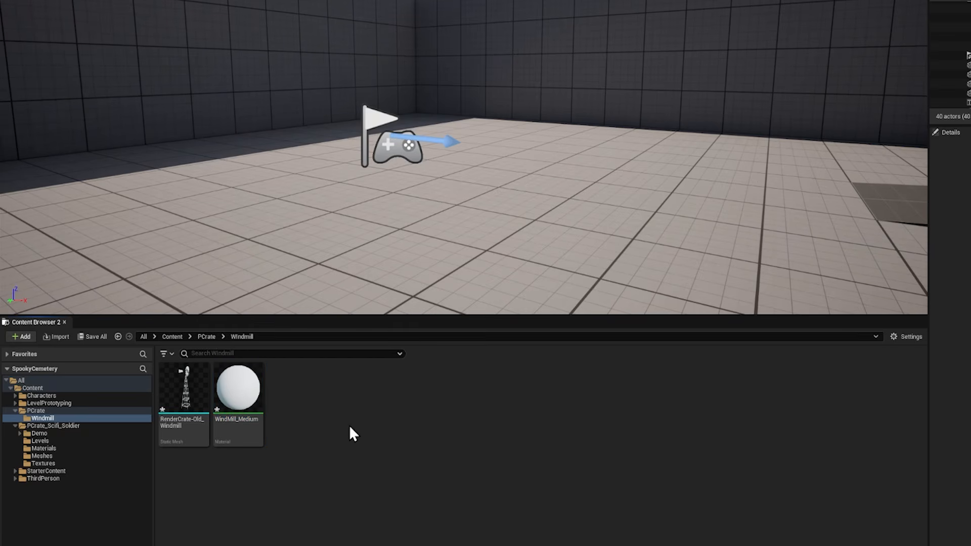
{"action": "right_click", "coordinate": [334, 402]}
{"action": "left_click", "coordinate": [372, 95]}
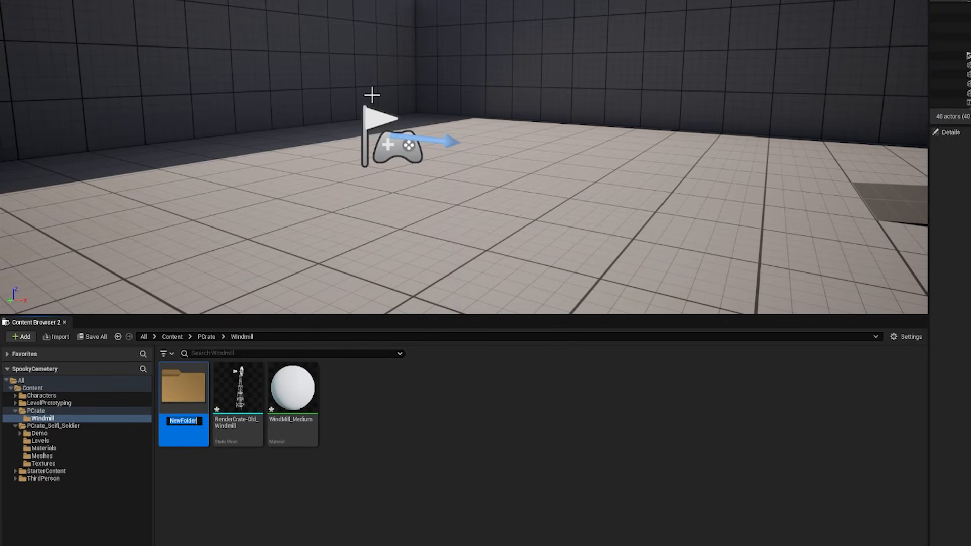
{"action": "type", "text": "Meshes"}
{"action": "right_click", "coordinate": [380, 405]}
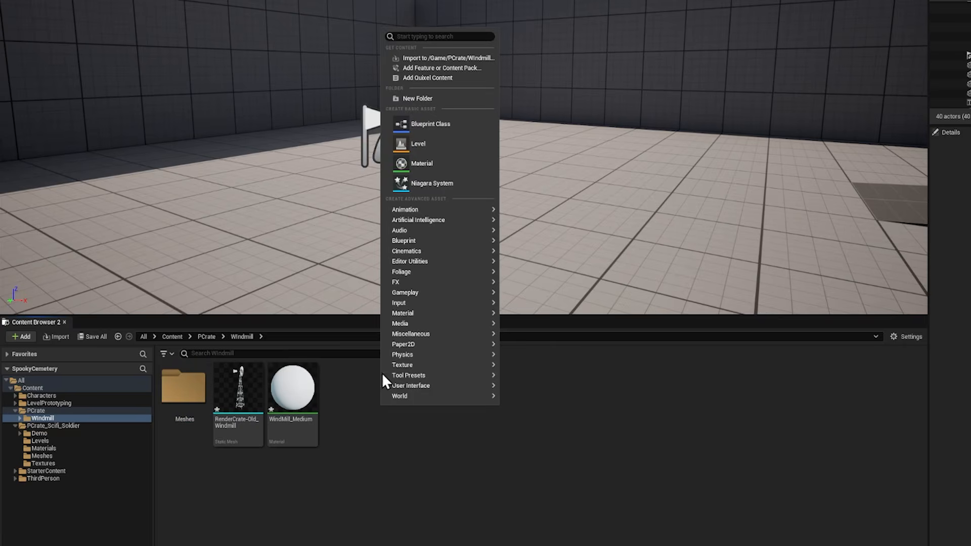
{"action": "left_click", "coordinate": [413, 99]}
{"action": "type", "text": "Materials"}
{"action": "right_click", "coordinate": [403, 427]}
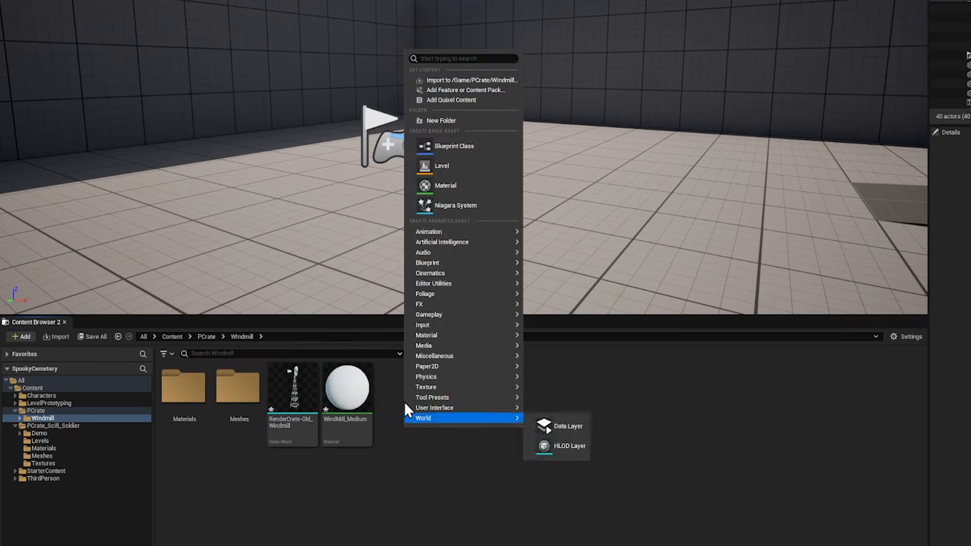
{"action": "left_click", "coordinate": [429, 118]}
{"action": "type", "text": "Textures"}
{"action": "key", "text": "Return"}
- Move the RenderCrate-Old_Windmill static mesh into the Meshes folder and the WindMill_Medium material into the Materials folder
{"action": "left_click_drag", "start_coordinate": [347, 392], "coordinate": [229, 394]}
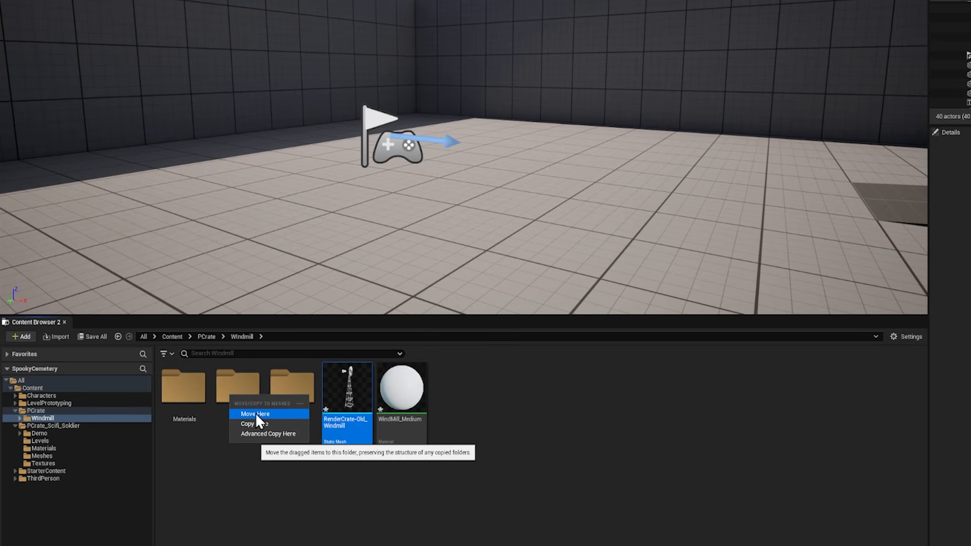
{"action": "left_click", "coordinate": [256, 413]}
{"action": "left_click_drag", "start_coordinate": [347, 390], "coordinate": [188, 397]}
{"action": "left_click", "coordinate": [218, 417]}
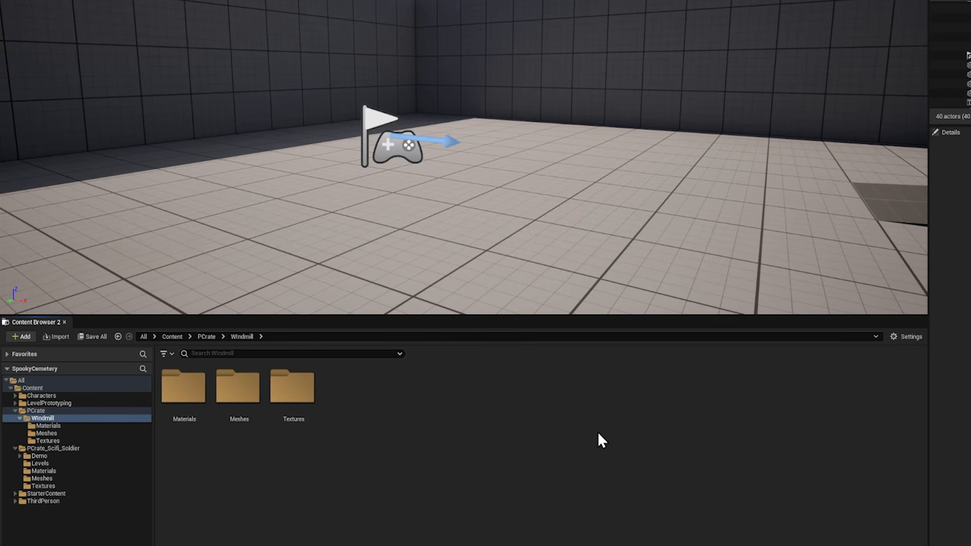
- Open the project's Windmill Textures folder, and show the downloaded windmill's textures folder in an enlarged File Explorer window
{"action": "double_click", "coordinate": [297, 397]}
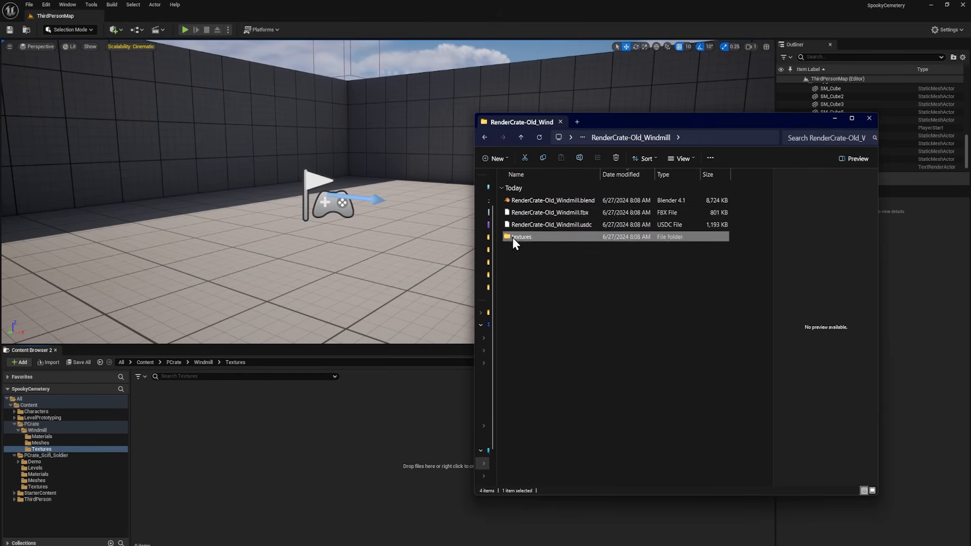
{"action": "double_click", "coordinate": [512, 237]}
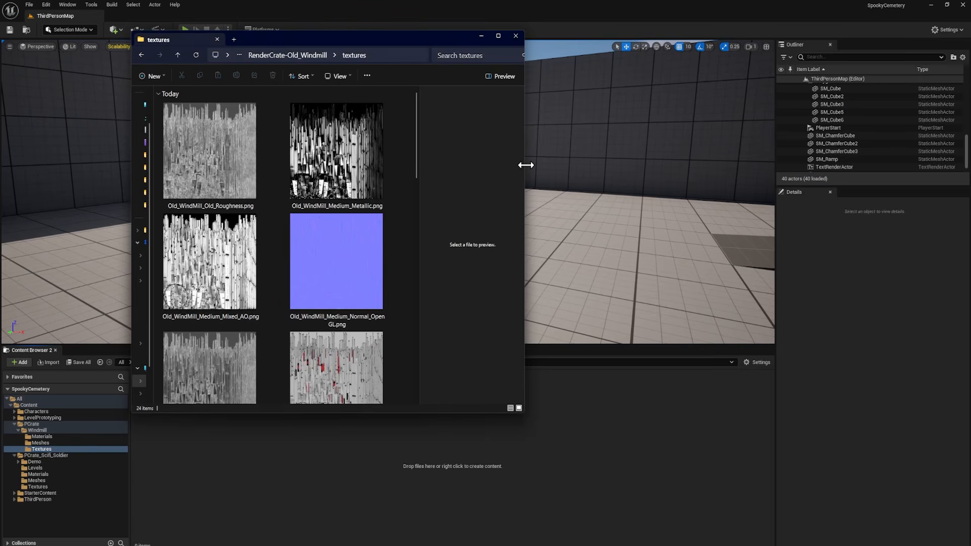
{"action": "left_click_drag", "start_coordinate": [526, 165], "coordinate": [936, 193]}
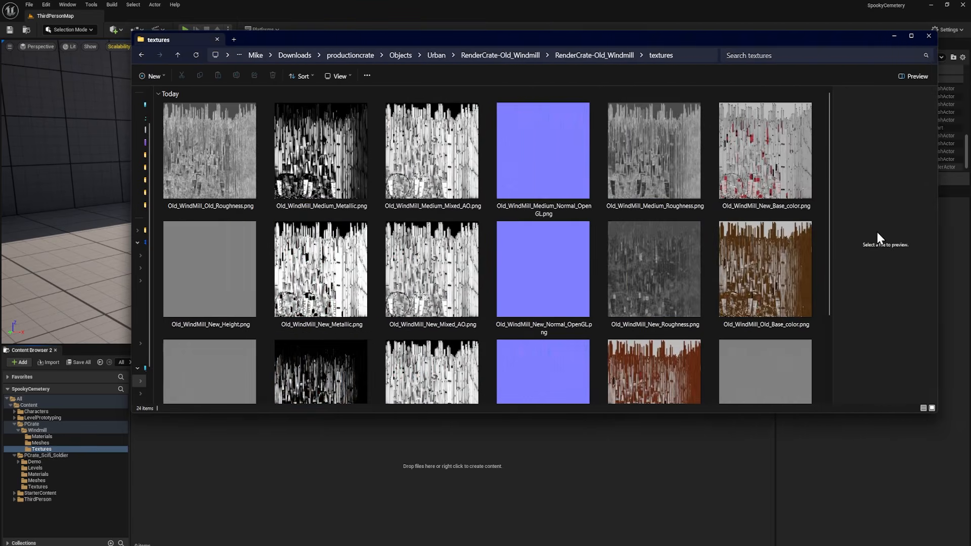
{"action": "left_click_drag", "start_coordinate": [522, 414], "coordinate": [502, 537]}
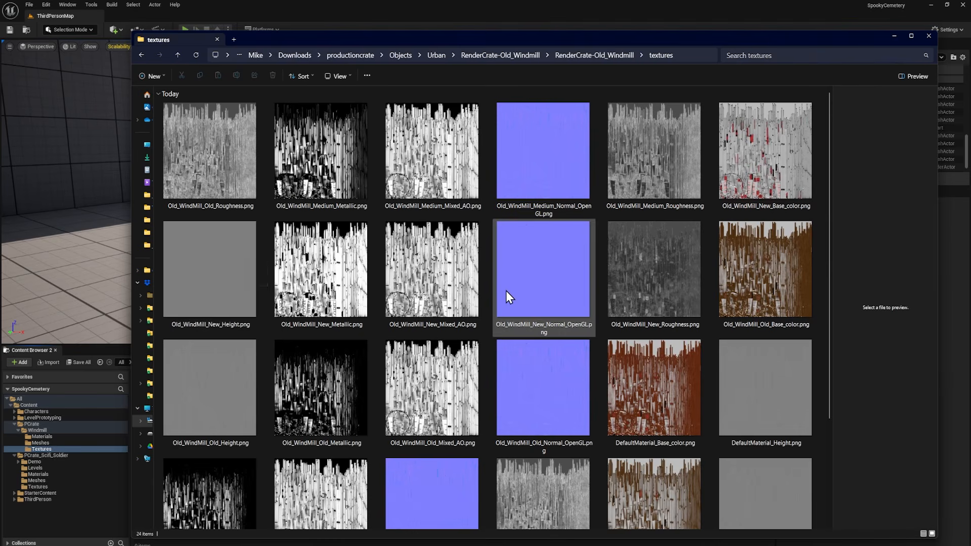
{"action": "scroll", "coordinate": [506, 291], "scroll_direction": "down", "scroll_amount": 2}
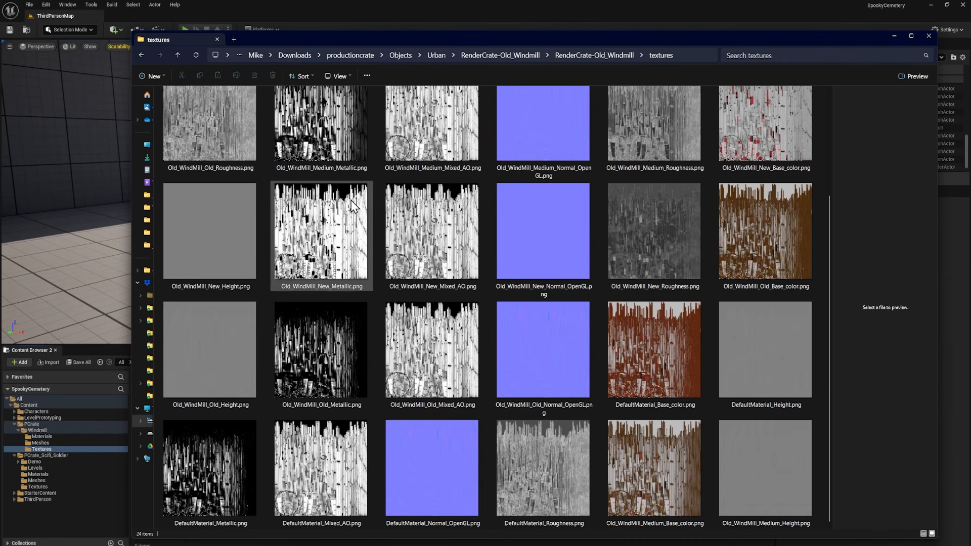
- Import the Old_WindMill_New Base_color, Metallic, Mixed_AO, Normal_OpenGL and Roughness PNG files into the Windmill Textures folder
{"action": "left_click", "coordinate": [771, 143]}
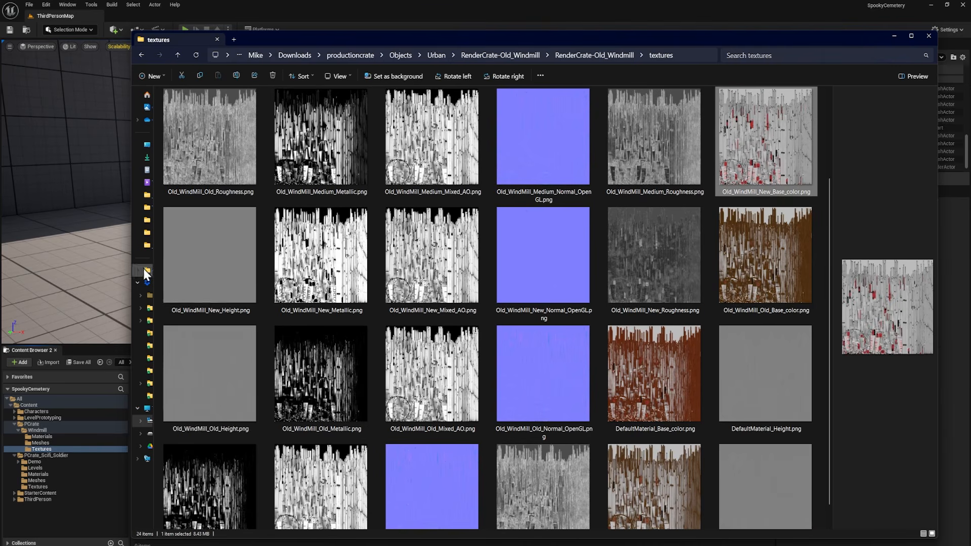
{"action": "left_click", "coordinate": [332, 281], "text": "ctrl"}
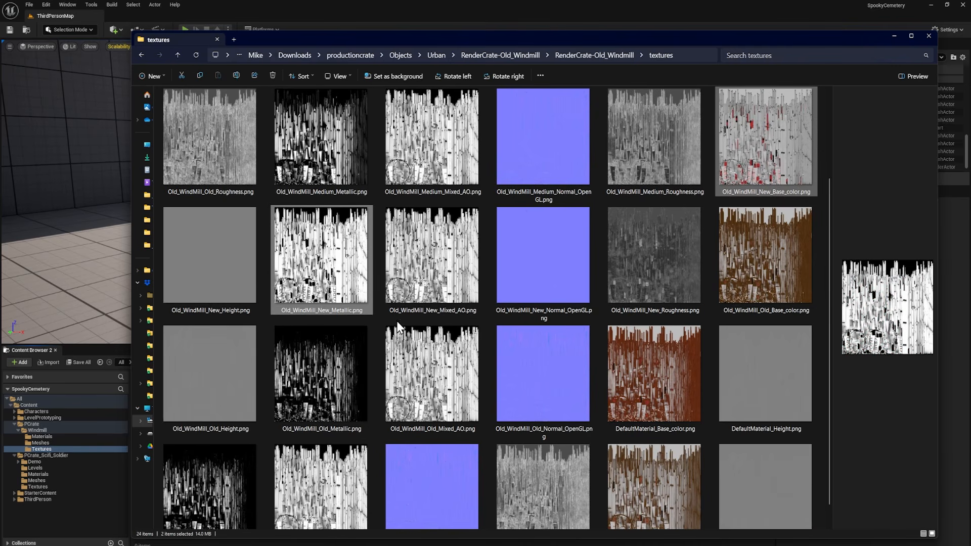
{"action": "left_click", "coordinate": [450, 284], "text": "ctrl"}
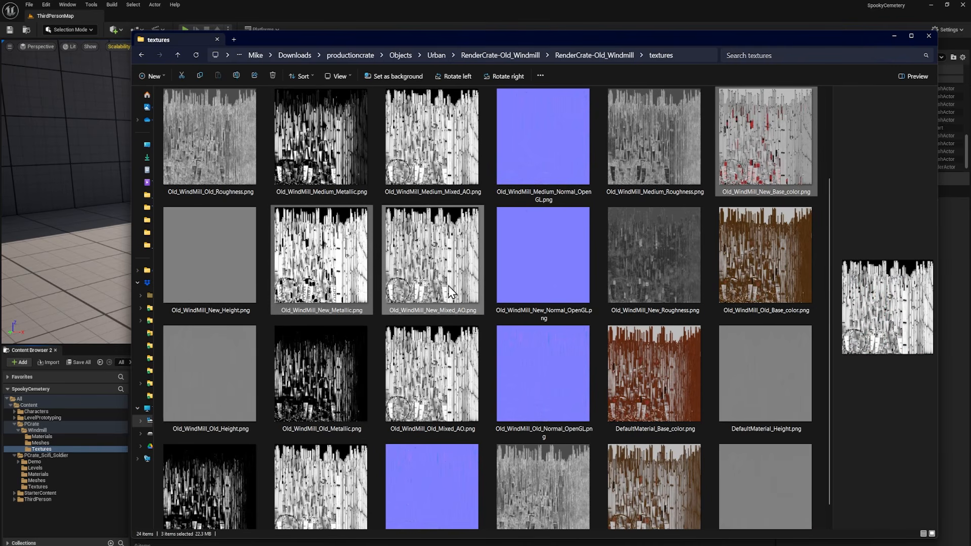
{"action": "left_click", "coordinate": [538, 313], "text": "ctrl"}
{"action": "left_click", "coordinate": [659, 268], "text": "ctrl"}
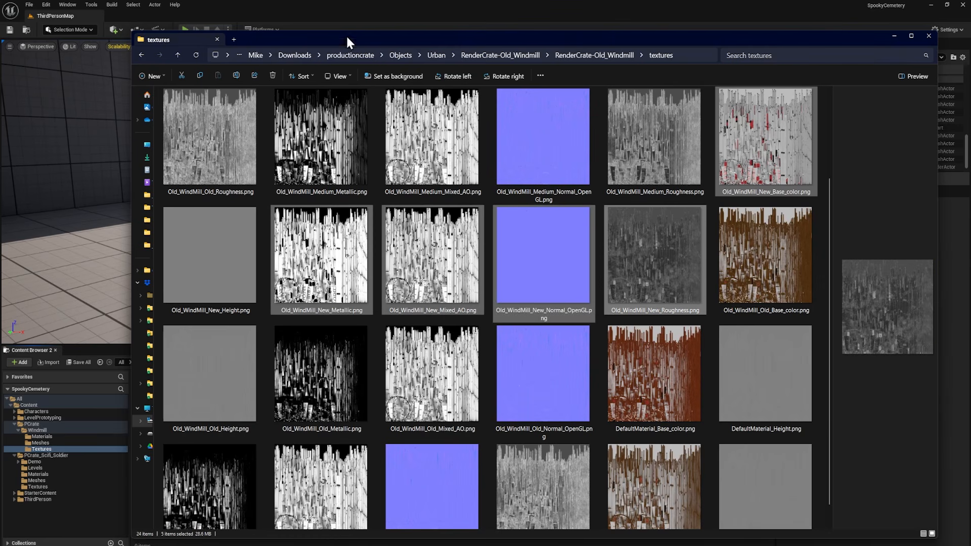
{"action": "left_click_drag", "start_coordinate": [345, 35], "coordinate": [573, 50]}
{"action": "left_click_drag", "start_coordinate": [882, 273], "coordinate": [204, 452]}
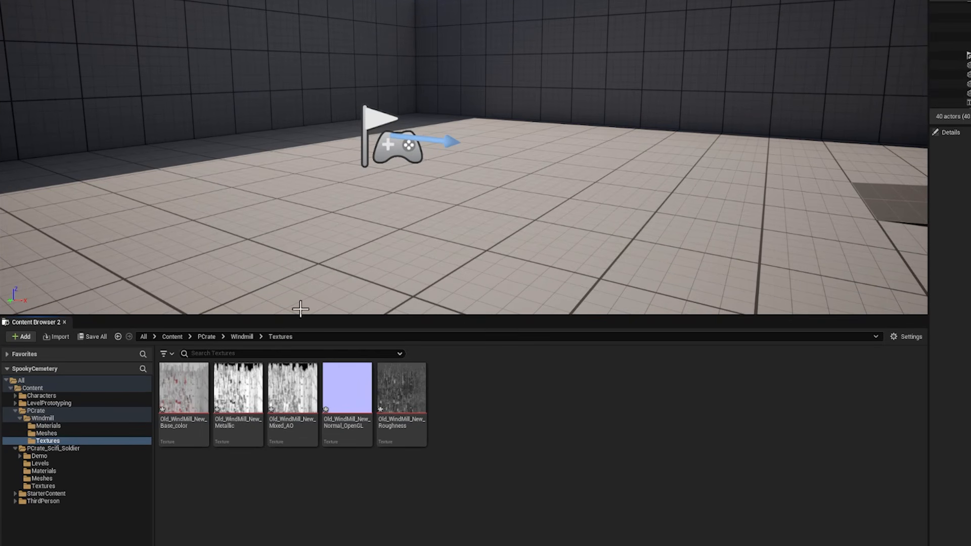
- Turn off sRGB for the Old_WindMill_New Metallic and Roughness textures together in the Property Matrix, and close it
{"action": "left_click", "coordinate": [235, 433]}
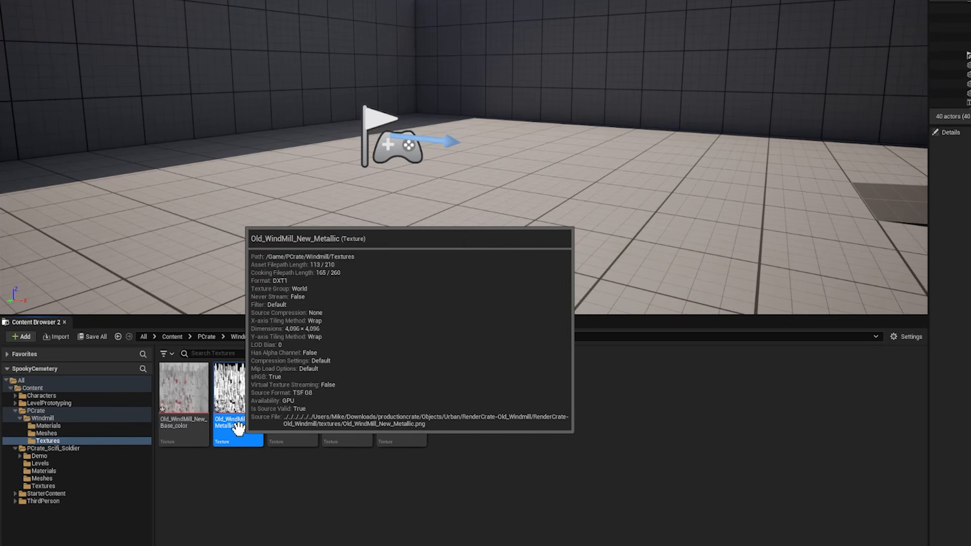
{"action": "left_click", "coordinate": [407, 403], "text": "ctrl"}
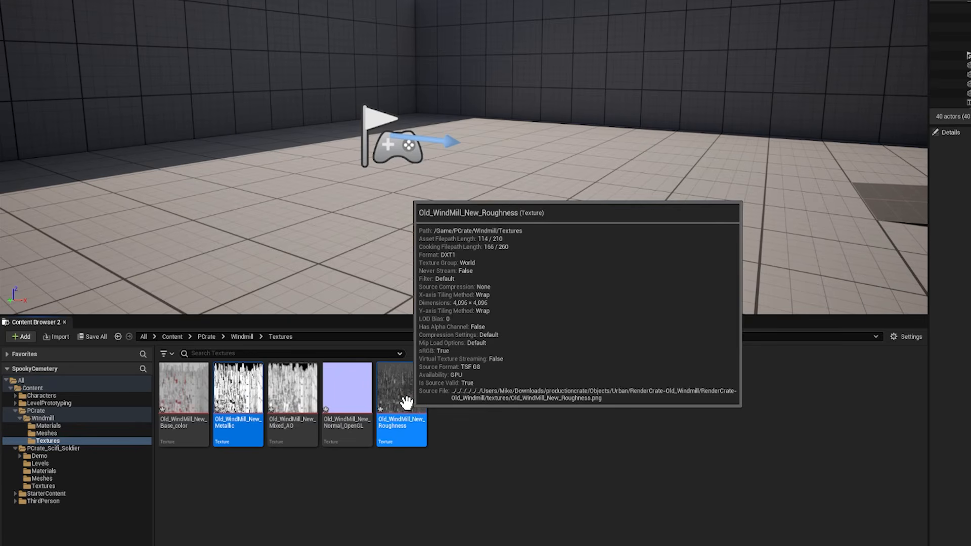
{"action": "right_click", "coordinate": [407, 403]}
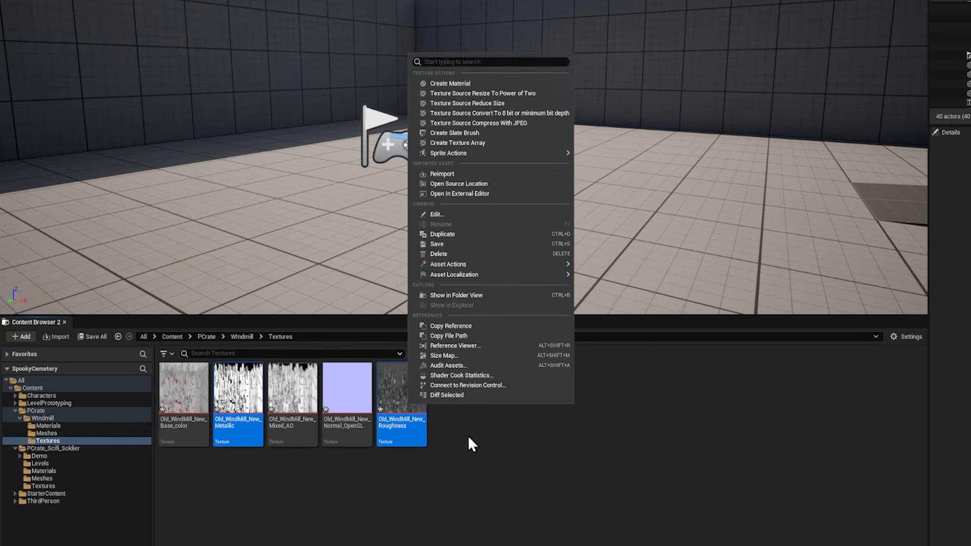
{"action": "mouse_move", "coordinate": [489, 263]}
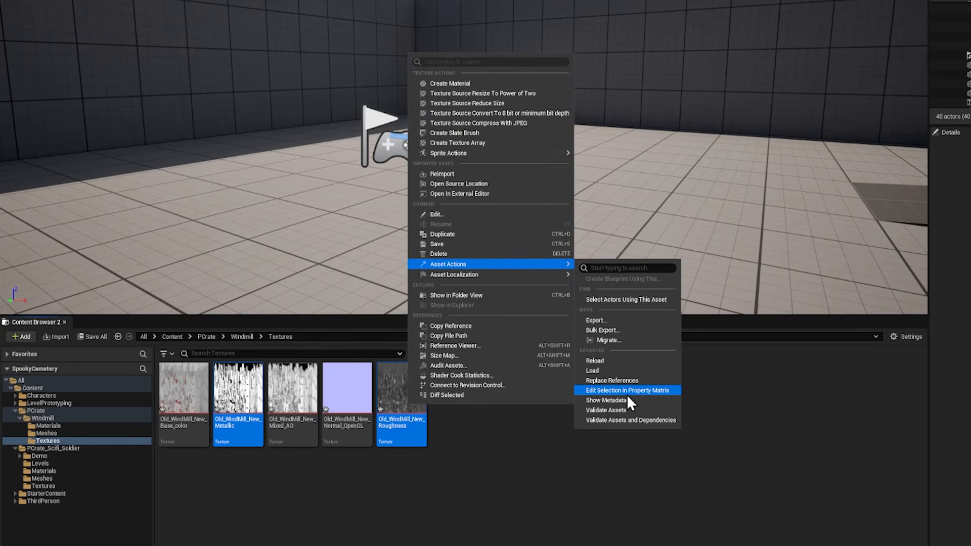
{"action": "left_click", "coordinate": [645, 392]}
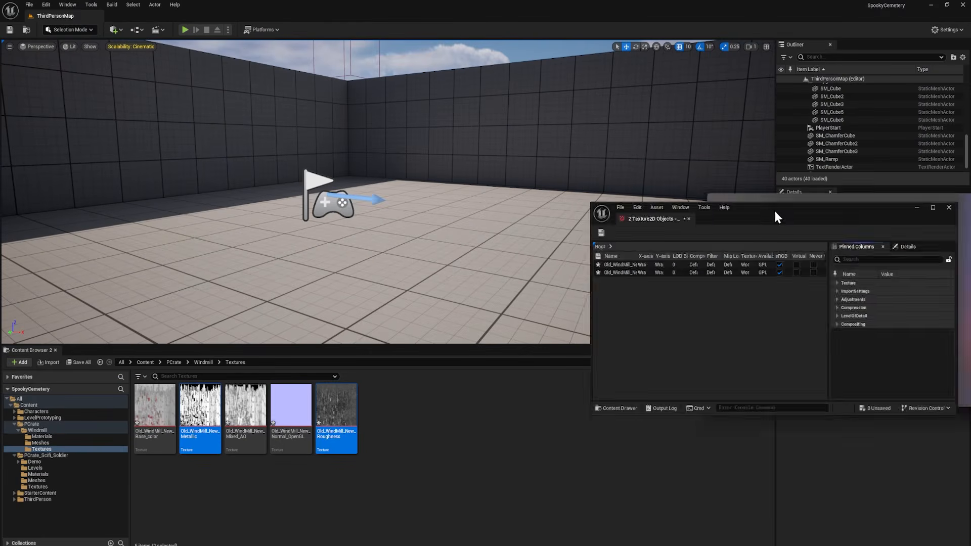
{"action": "double_click", "coordinate": [777, 218]}
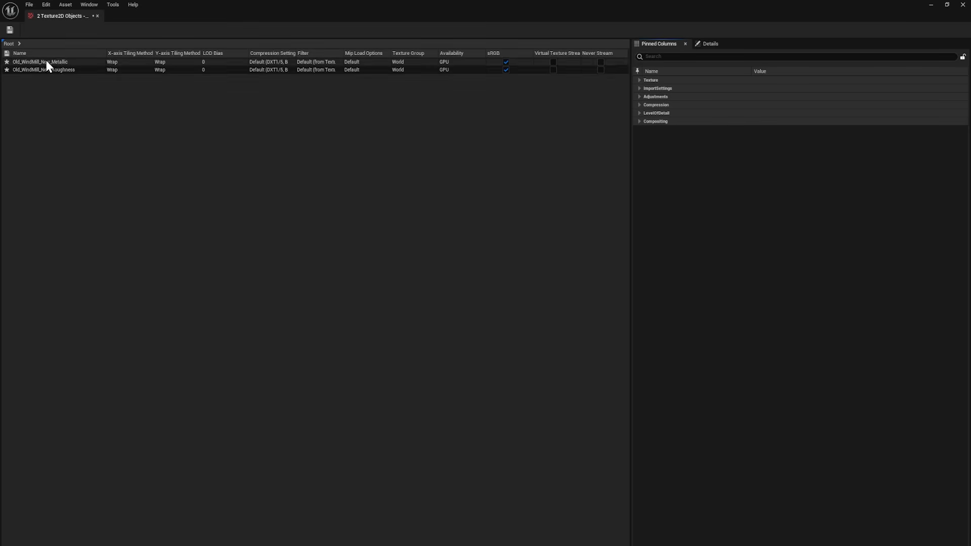
{"action": "left_click", "coordinate": [506, 62]}
{"action": "left_click", "coordinate": [506, 70]}
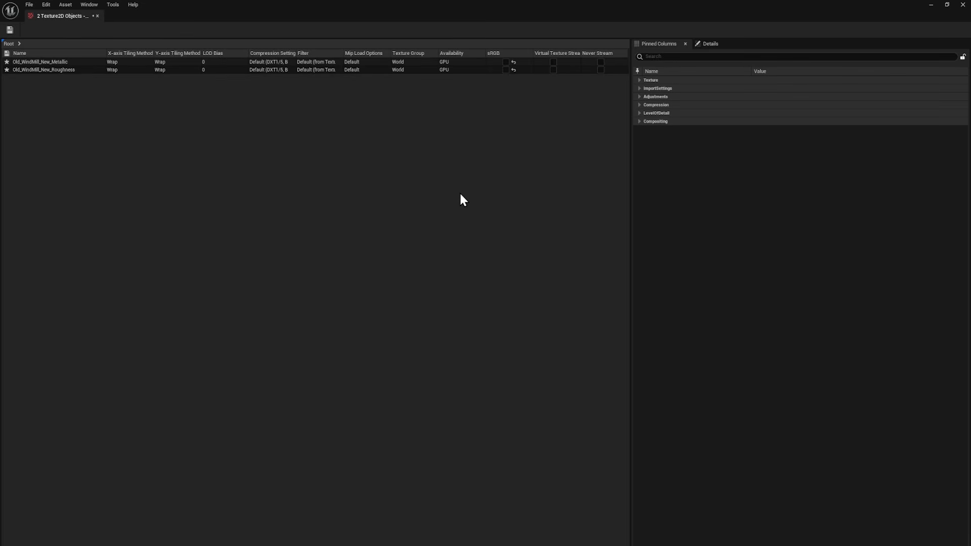
{"action": "left_click", "coordinate": [963, 6]}
{"action": "left_click", "coordinate": [429, 478]}
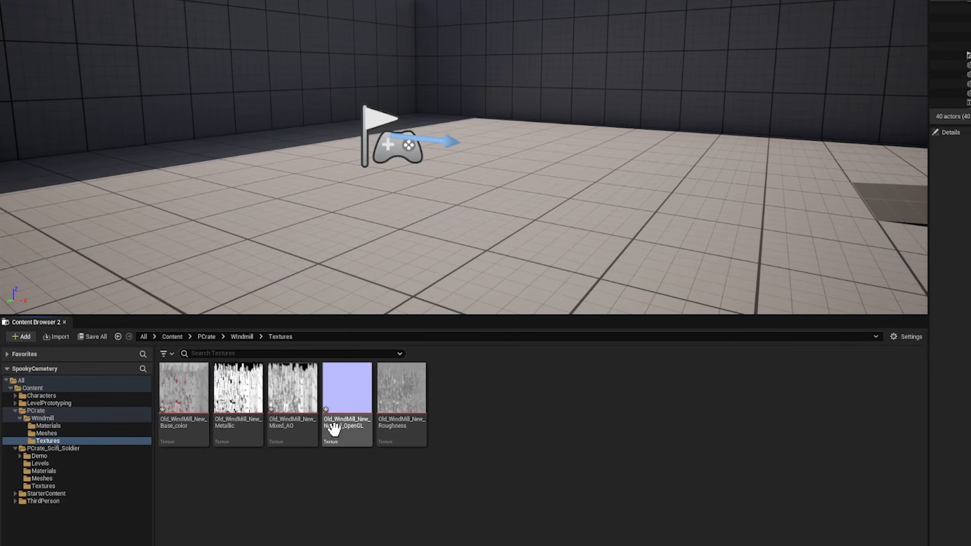
- Enable Flip Green Channel on the Old_WindMill_New_Normal_OpenGL texture and close its editor
{"action": "left_click", "coordinate": [360, 440]}
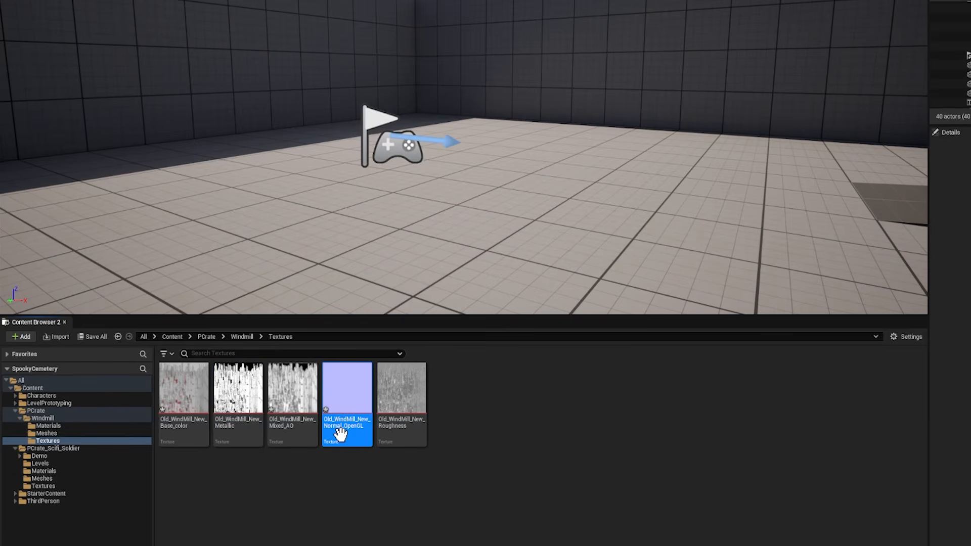
{"action": "mouse_move", "coordinate": [339, 431]}
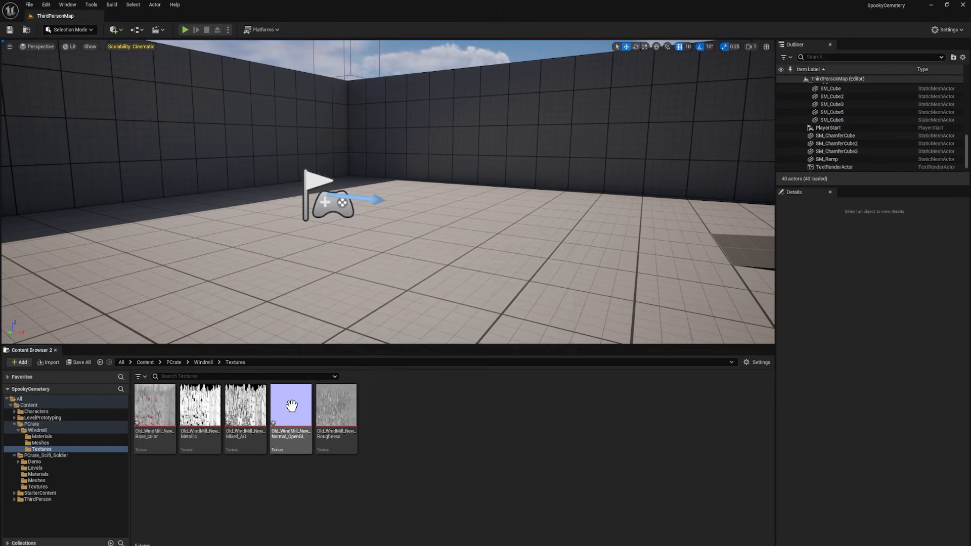
{"action": "mouse_move", "coordinate": [348, 388]}
{"action": "double_click", "coordinate": [292, 405]}
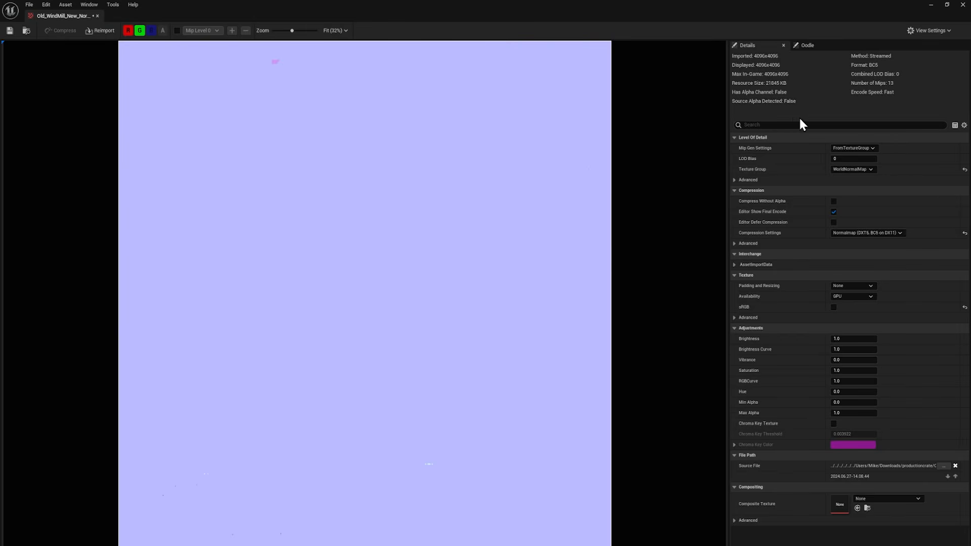
{"action": "left_click", "coordinate": [768, 125]}
{"action": "type", "text": "flip green"}
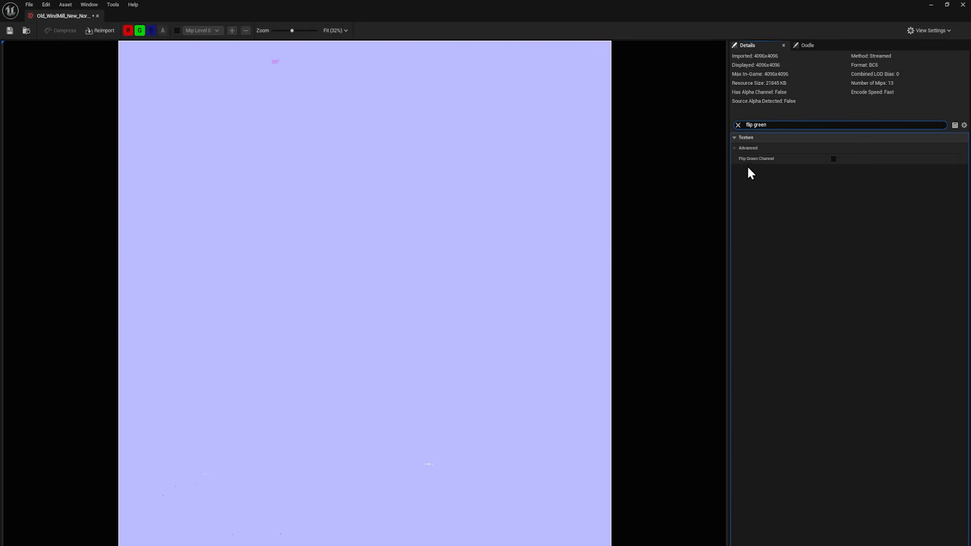
{"action": "left_click", "coordinate": [834, 159]}
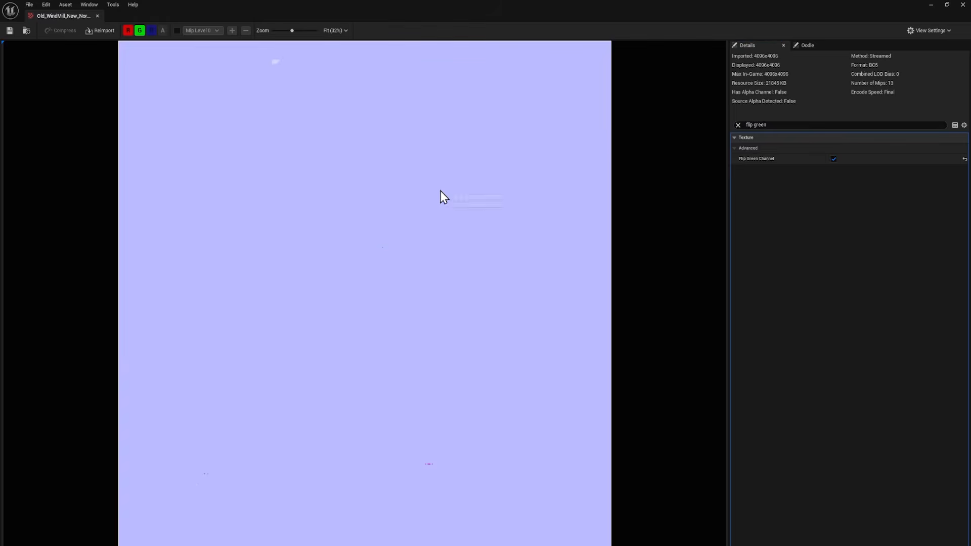
{"action": "left_click", "coordinate": [963, 5]}
{"action": "left_click", "coordinate": [530, 475]}
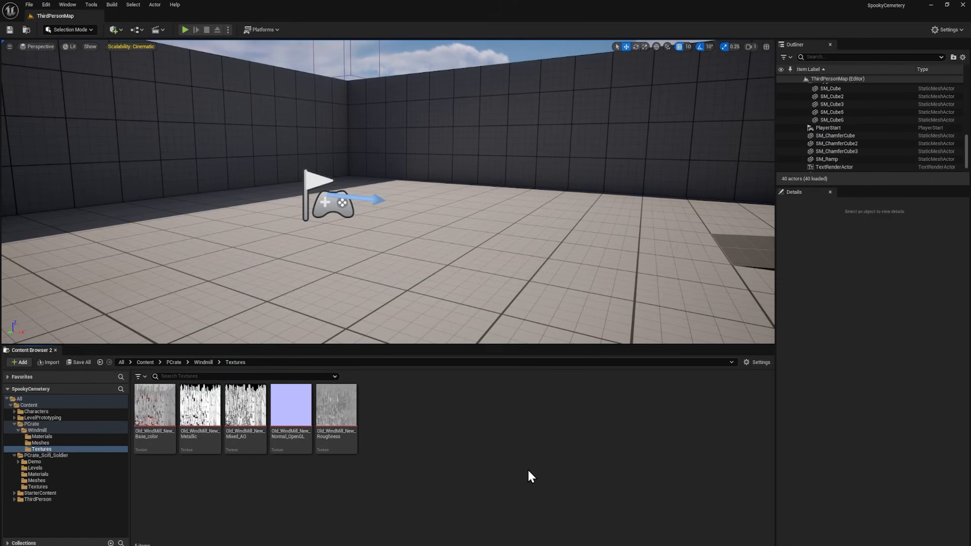
- Place the RenderCrate-Old_Windmill static mesh from the Meshes folder on the level floor between the ramp and the large block
{"action": "mouse_move", "coordinate": [277, 445]}
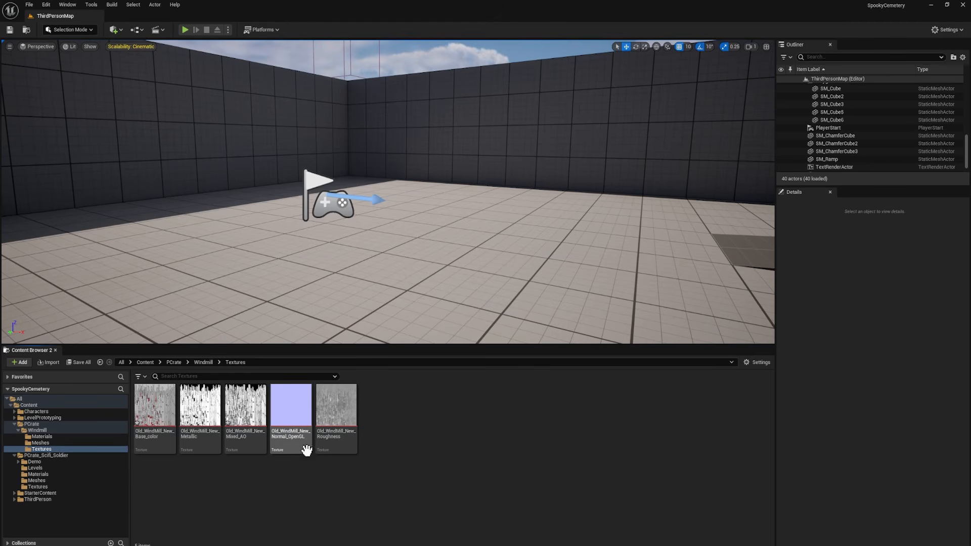
{"action": "mouse_move", "coordinate": [301, 411]}
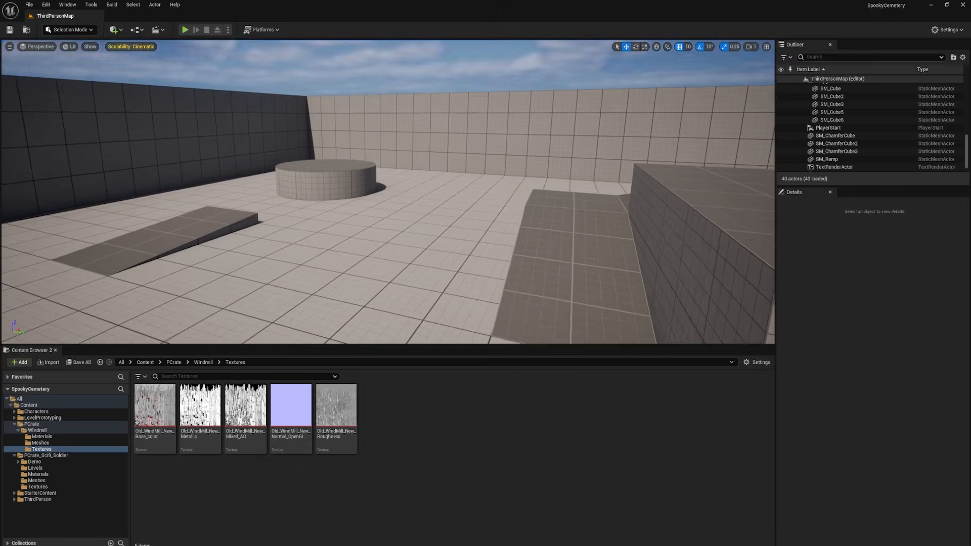
{"action": "left_click", "coordinate": [37, 431]}
{"action": "left_click", "coordinate": [41, 444]}
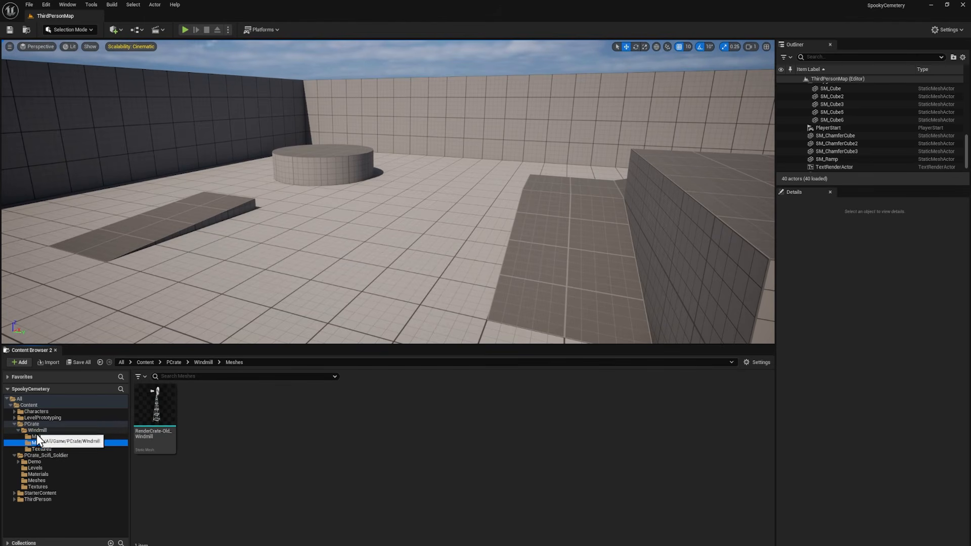
{"action": "left_click_drag", "start_coordinate": [156, 405], "coordinate": [322, 247]}
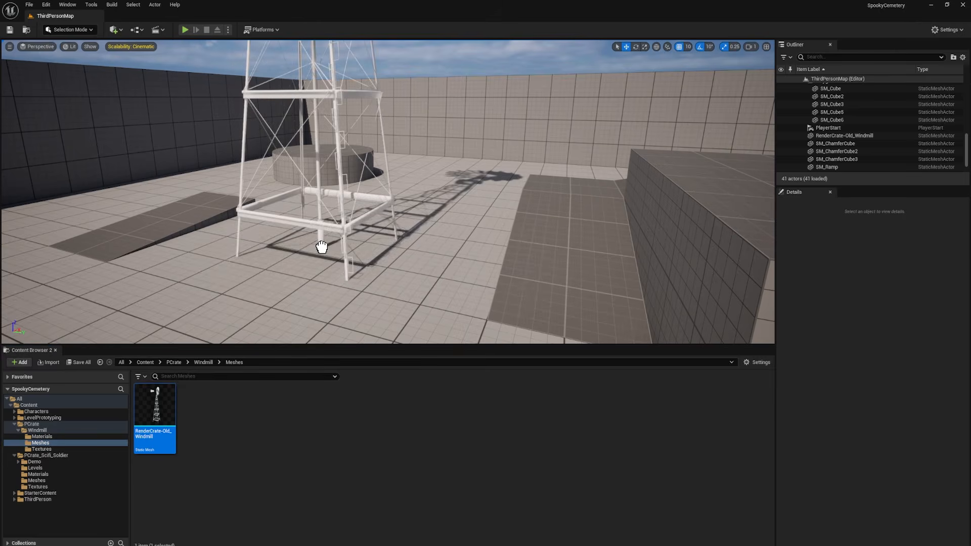
{"action": "left_click_drag", "start_coordinate": [321, 247], "coordinate": [322, 247]}
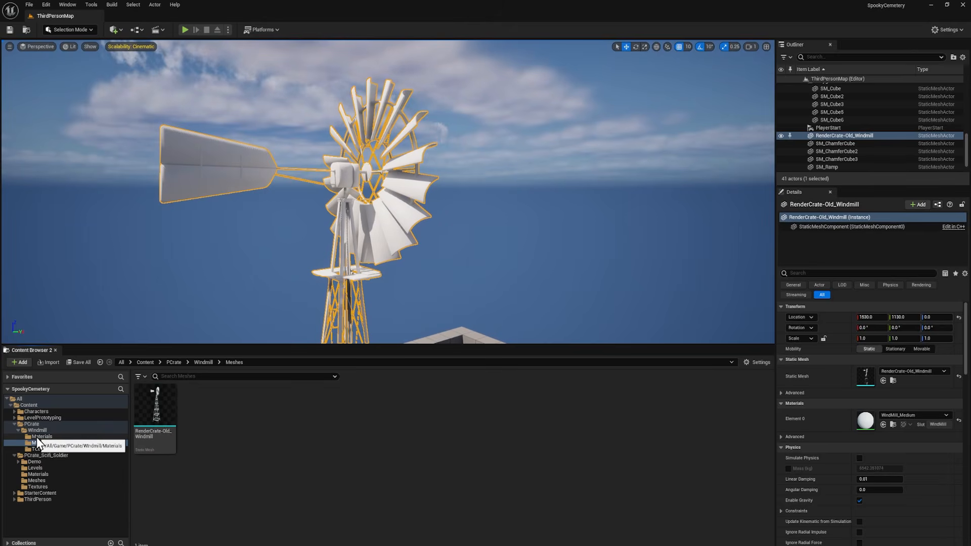
- Open the WindMill_Medium material from the Windmill Materials folder and delete the Param node feeding its Base Color
{"action": "left_click", "coordinate": [36, 437]}
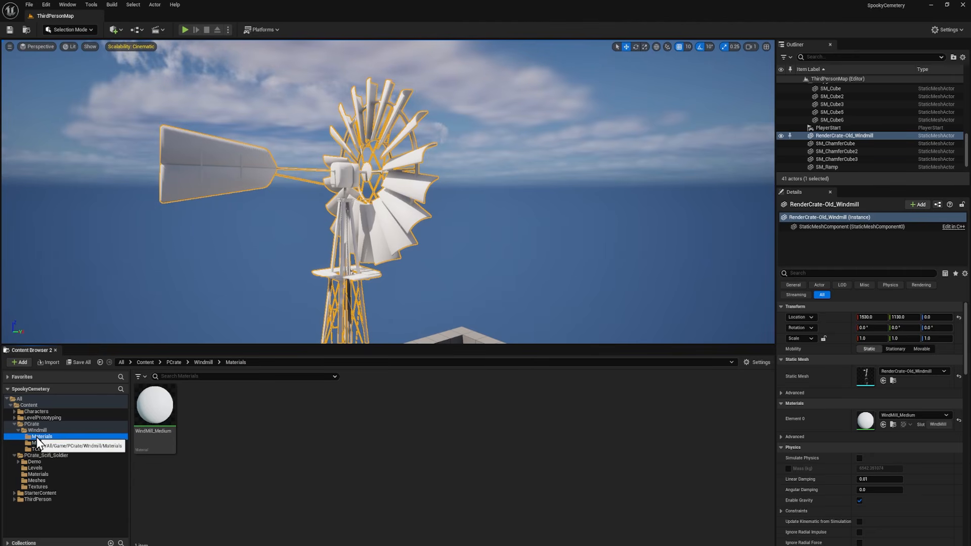
{"action": "double_click", "coordinate": [157, 409]}
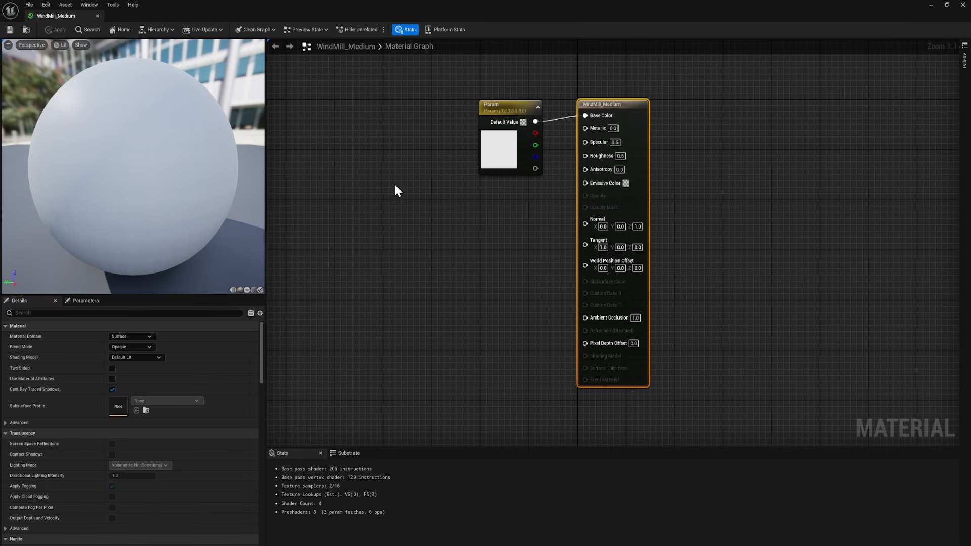
{"action": "left_click_drag", "start_coordinate": [495, 166], "coordinate": [464, 167]}
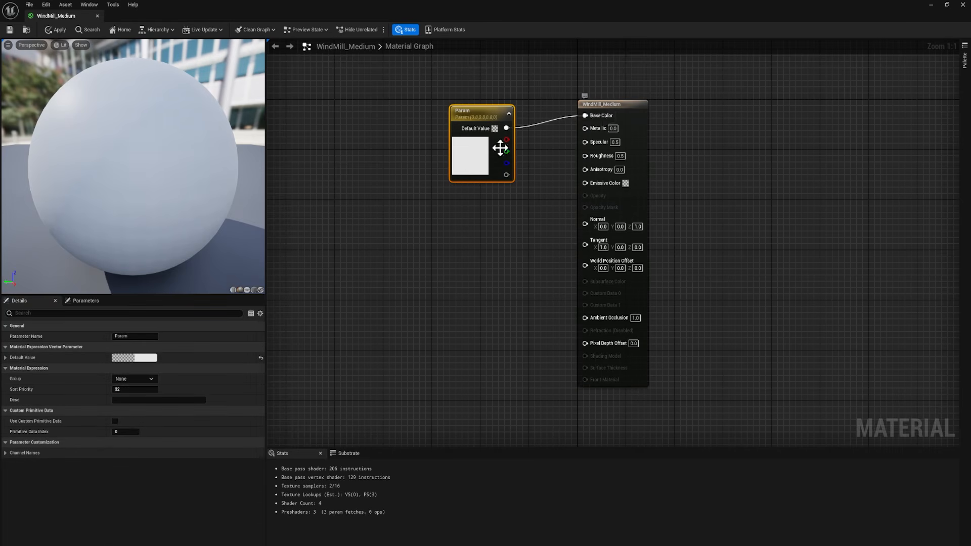
{"action": "key", "text": "Delete"}
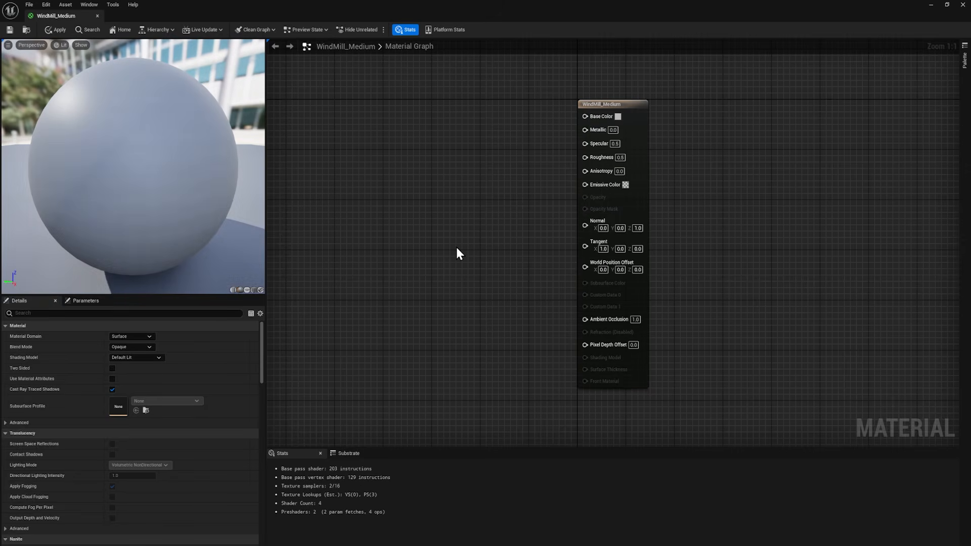
- Add all five Old_WindMill_New textures from the PCrate Windmill Textures folder to the material graph and spread out the overlapping nodes
{"action": "key", "text": "ctrl+space"}
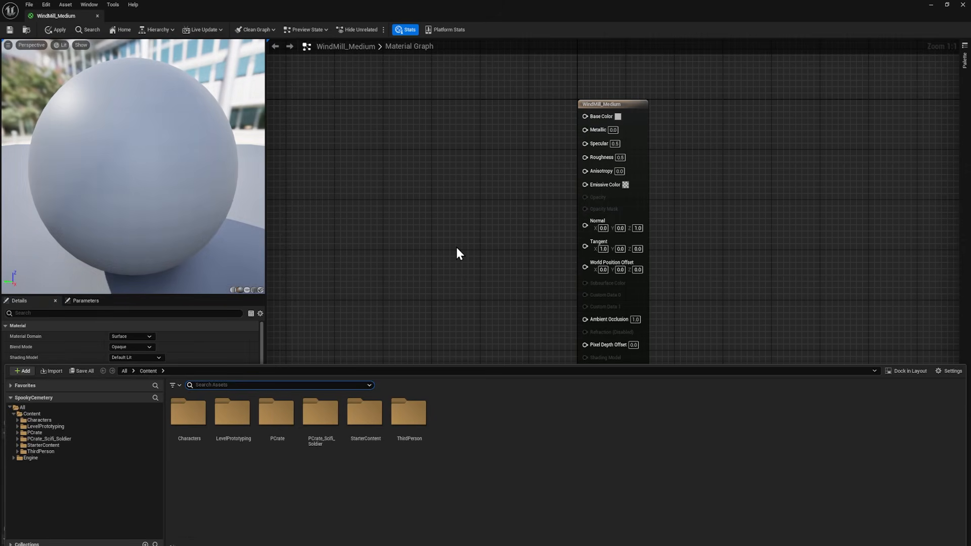
{"action": "double_click", "coordinate": [276, 412]}
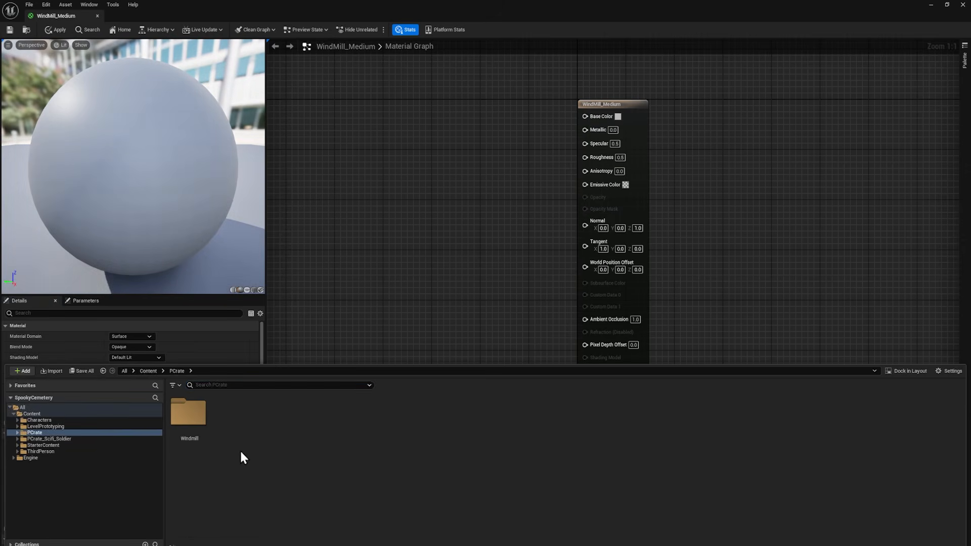
{"action": "double_click", "coordinate": [188, 412]}
{"action": "left_click", "coordinate": [273, 420]}
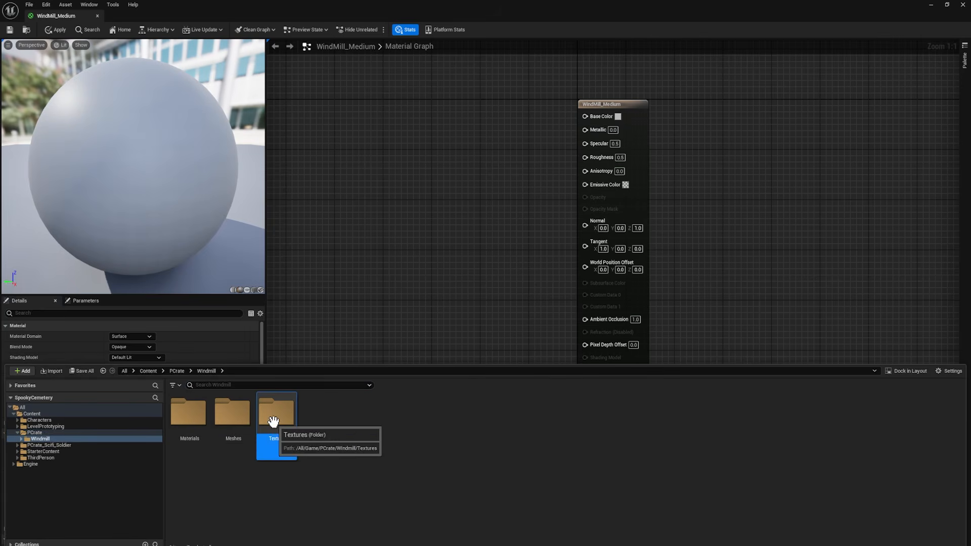
{"action": "double_click", "coordinate": [273, 420]}
{"action": "left_click", "coordinate": [188, 413]}
{"action": "left_click", "coordinate": [372, 404], "text": "shift"}
{"action": "left_click_drag", "start_coordinate": [372, 403], "coordinate": [393, 120]}
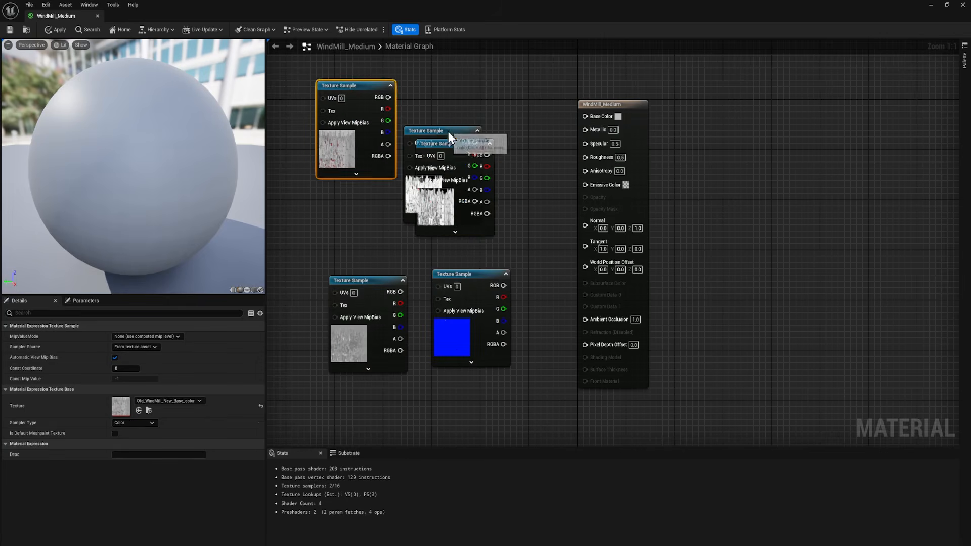
{"action": "left_click_drag", "start_coordinate": [448, 132], "coordinate": [449, 62]}
{"action": "left_click_drag", "start_coordinate": [449, 181], "coordinate": [448, 205]}
- Connect the RGB outputs of the Base_color and Metallic texture samples to the material's Base Color and Metallic inputs
{"action": "left_click", "coordinate": [326, 175]}
{"action": "left_click", "coordinate": [336, 159]}
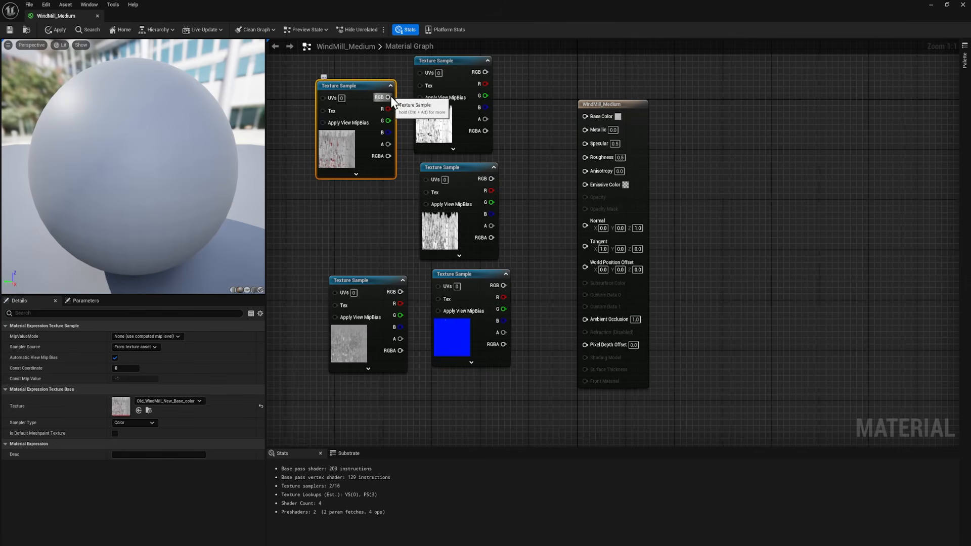
{"action": "left_click_drag", "start_coordinate": [389, 97], "coordinate": [586, 116]}
{"action": "left_click_drag", "start_coordinate": [420, 125], "coordinate": [304, 249]}
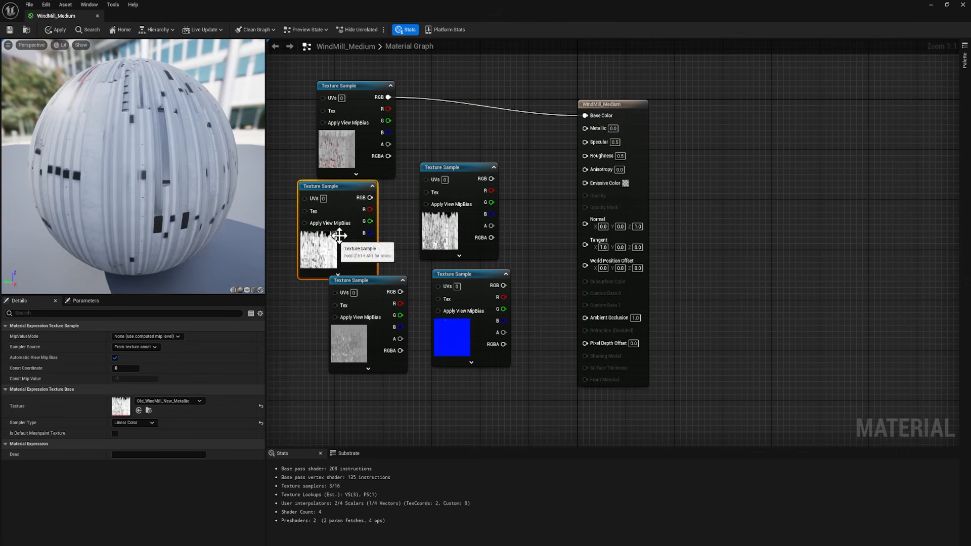
{"action": "left_click_drag", "start_coordinate": [371, 198], "coordinate": [592, 128]}
- Connect the Mixed_AO, Normal_OpenGL and Roughness samples' RGB outputs to Ambient Occlusion, Normal and Roughness, and apply the material
{"action": "left_click", "coordinate": [443, 228]}
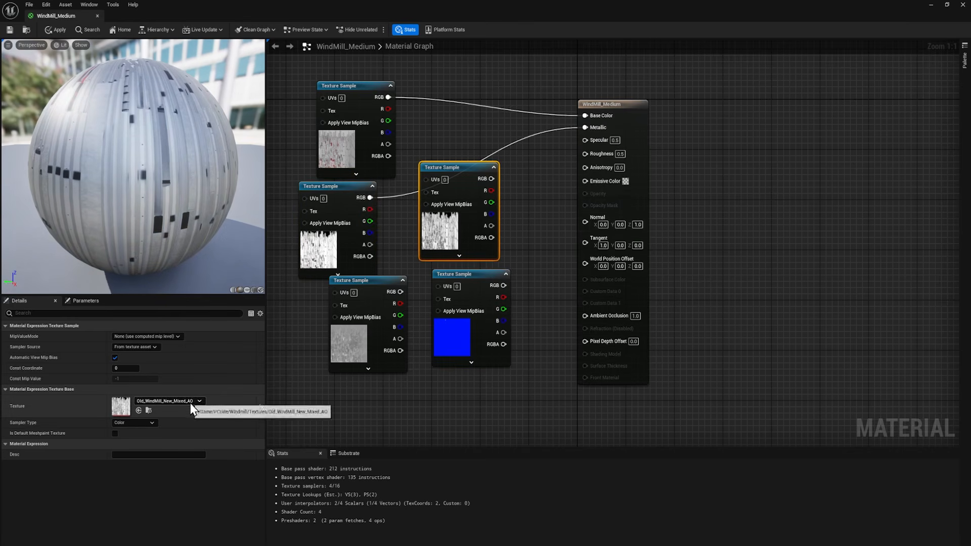
{"action": "left_click_drag", "start_coordinate": [491, 179], "coordinate": [587, 317]}
{"action": "left_click", "coordinate": [471, 339]}
{"action": "left_click_drag", "start_coordinate": [506, 285], "coordinate": [586, 217]}
{"action": "left_click", "coordinate": [338, 347]}
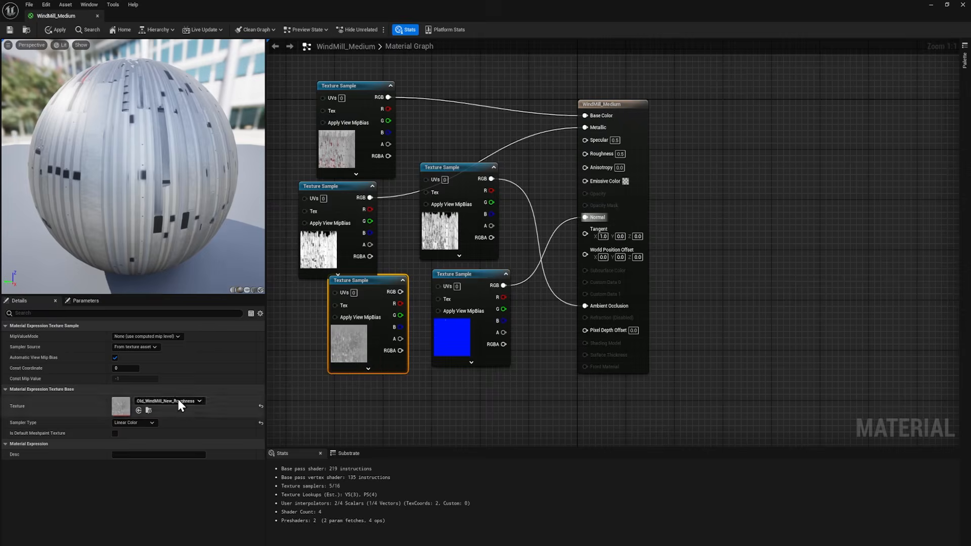
{"action": "left_click_drag", "start_coordinate": [403, 294], "coordinate": [585, 154]}
{"action": "left_click", "coordinate": [57, 29]}
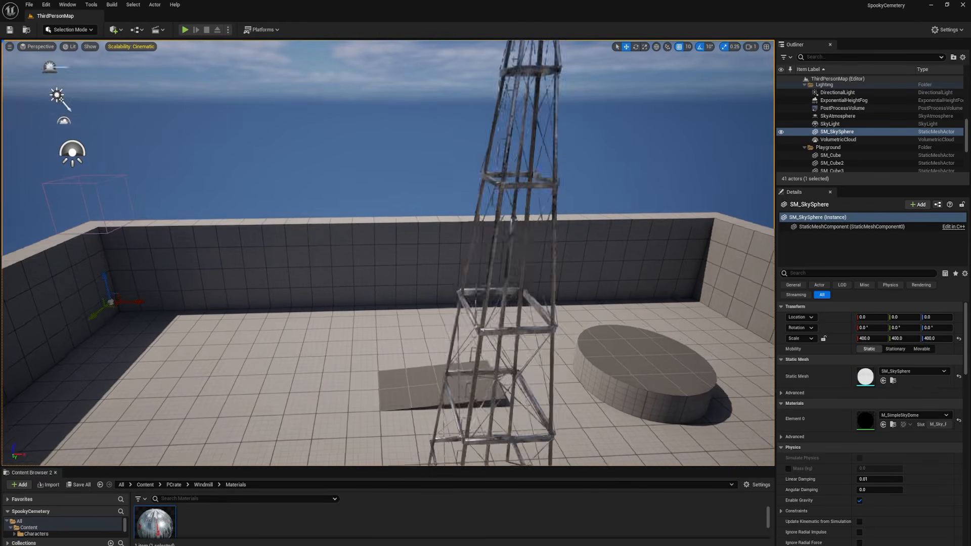
- Play the level and run the character around and against the windmill tower to test its collision, and end the play session
{"action": "right_click_drag", "start_coordinate": [556, 301], "coordinate": [555, 301]}
{"action": "right_click_drag", "start_coordinate": [354, 305], "coordinate": [221, 290]}
{"action": "left_click", "coordinate": [185, 30]}
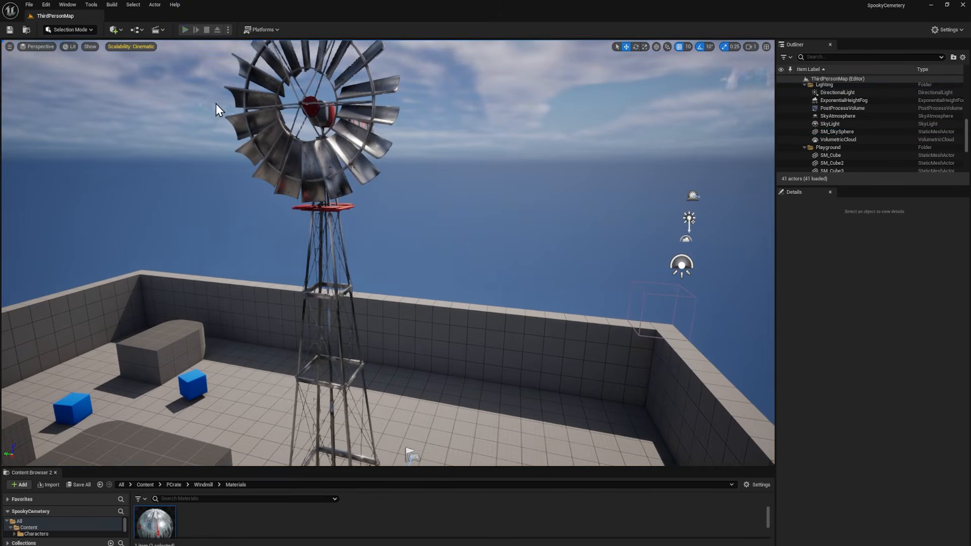
{"action": "key", "text": "a"}
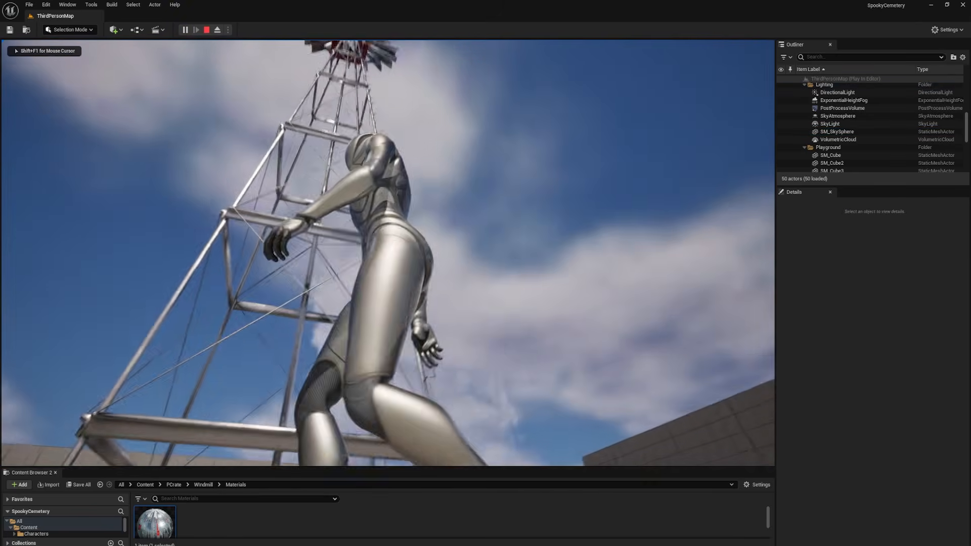
{"action": "key", "text": "s"}
{"action": "key", "text": "w"}
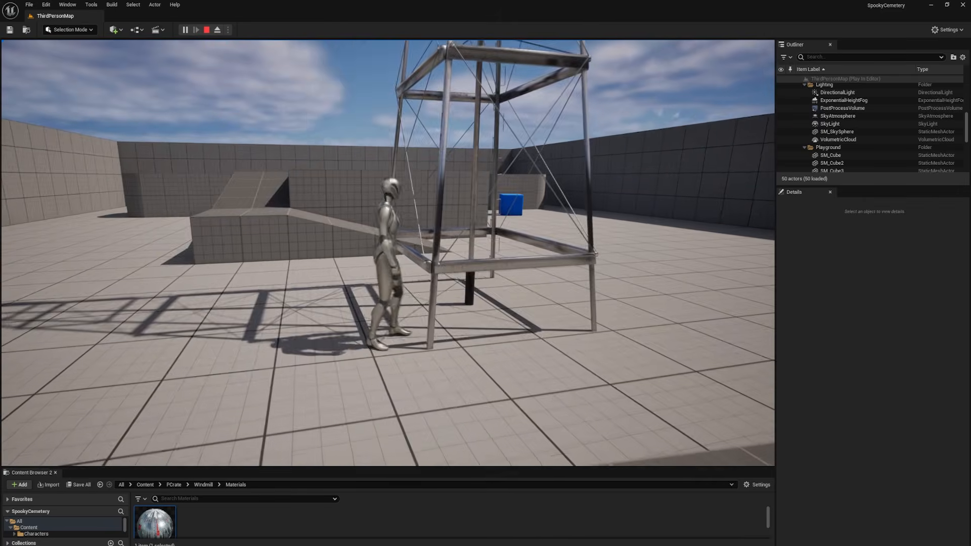
{"action": "key", "text": "d"}
{"action": "key", "text": "a"}
{"action": "key", "text": "w"}
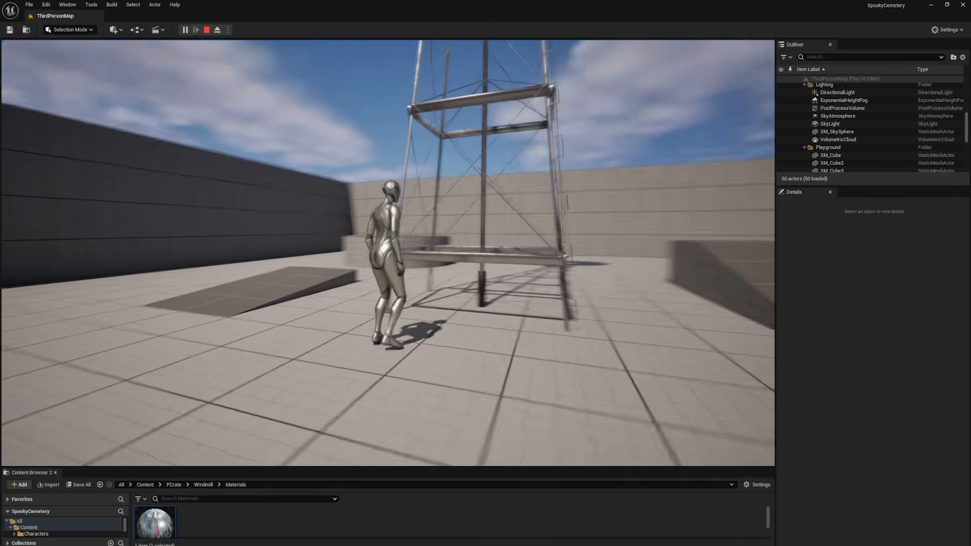
{"action": "key", "text": "s"}
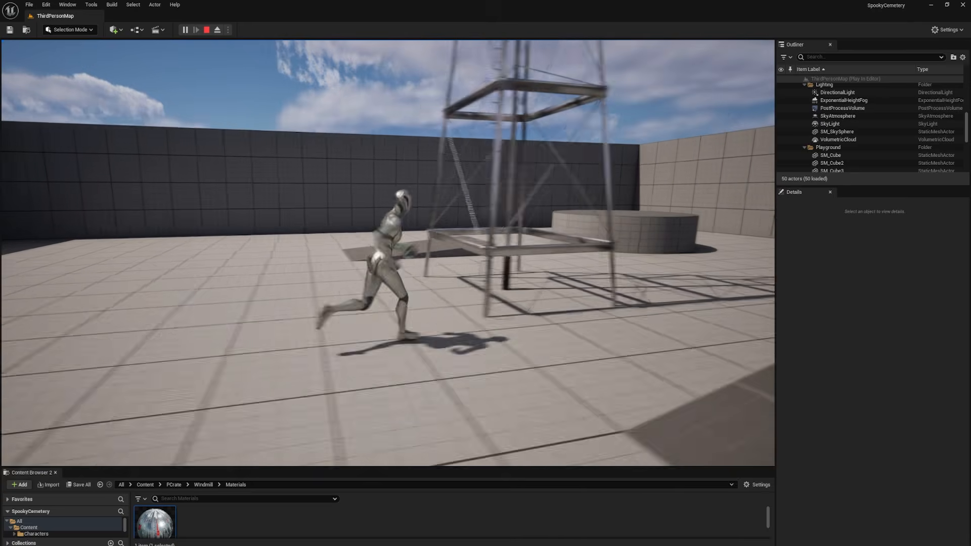
{"action": "key", "text": "w"}
{"action": "key", "text": "d"}
{"action": "key", "text": "w"}
{"action": "key", "text": "d"}
{"action": "key", "text": "s"}
{"action": "key", "text": "d"}
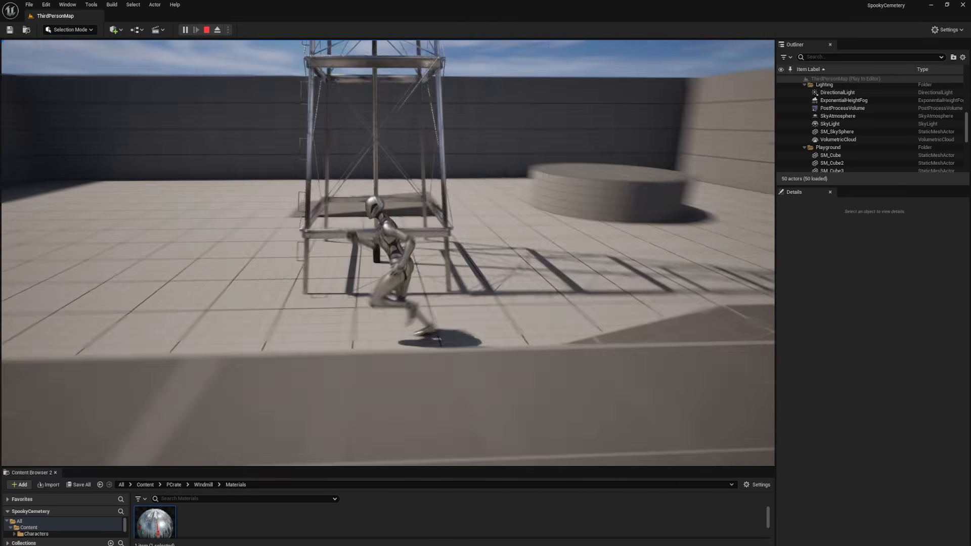
{"action": "key", "text": "a"}
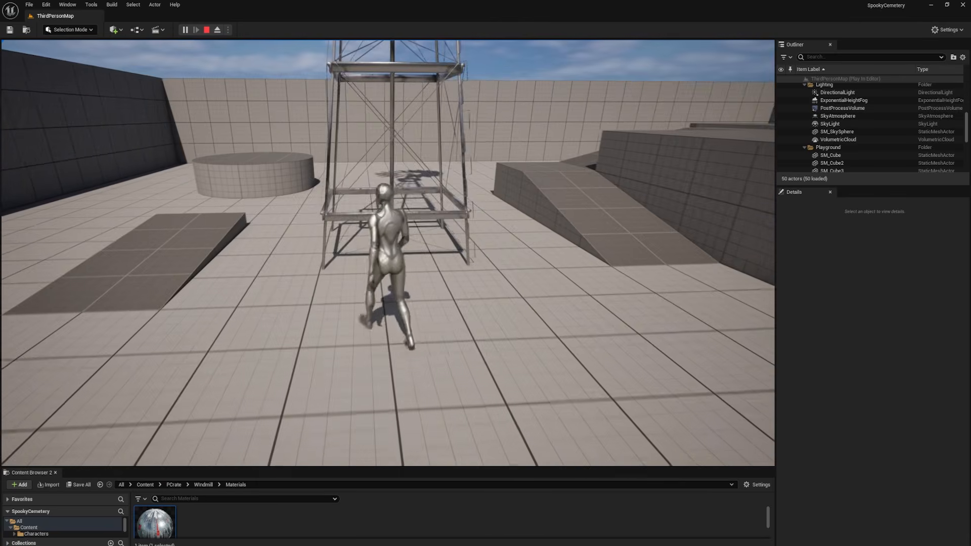
{"action": "key", "text": "d"}
{"action": "key", "text": "w"}
{"action": "key", "text": "a"}
{"action": "key", "text": "w"}
{"action": "key", "text": "a"}
{"action": "key", "text": "d"}
{"action": "key", "text": "w"}
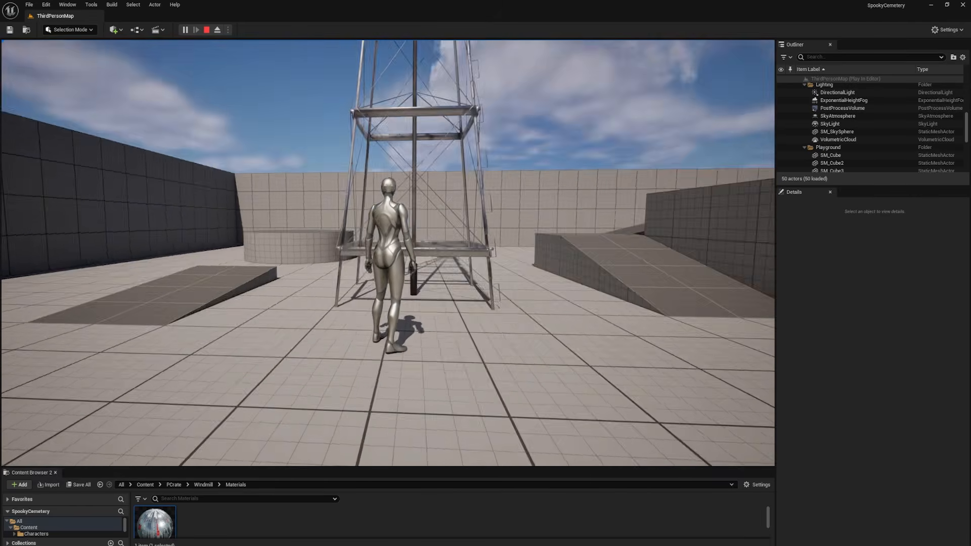
{"action": "key", "text": "Escape"}
- Open the RenderCrate-Old_Windmill static mesh from the Meshes folder, turn on the Simple Collision display and inspect the hull from several sides
{"action": "key", "text": "e"}
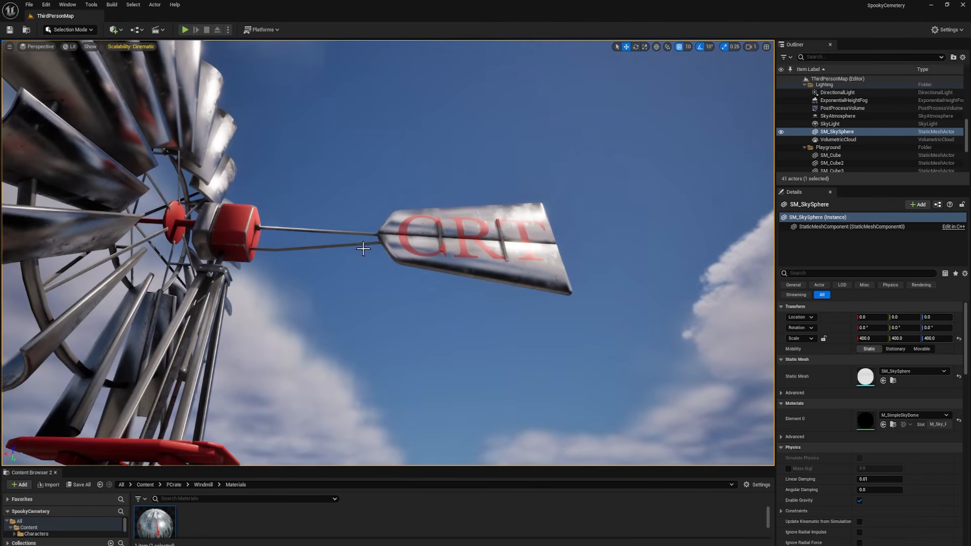
{"action": "key", "text": "q"}
{"action": "key", "text": "w"}
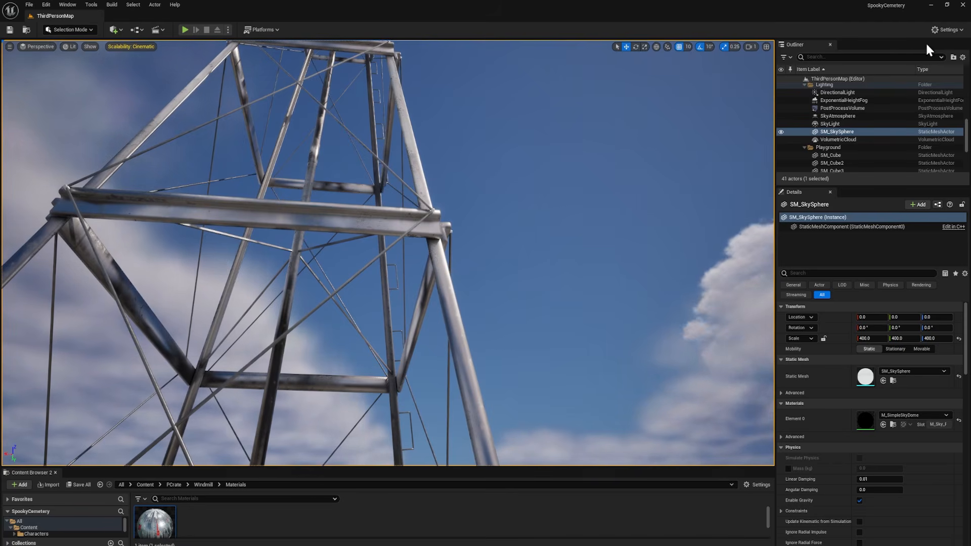
{"action": "left_click", "coordinate": [41, 392]}
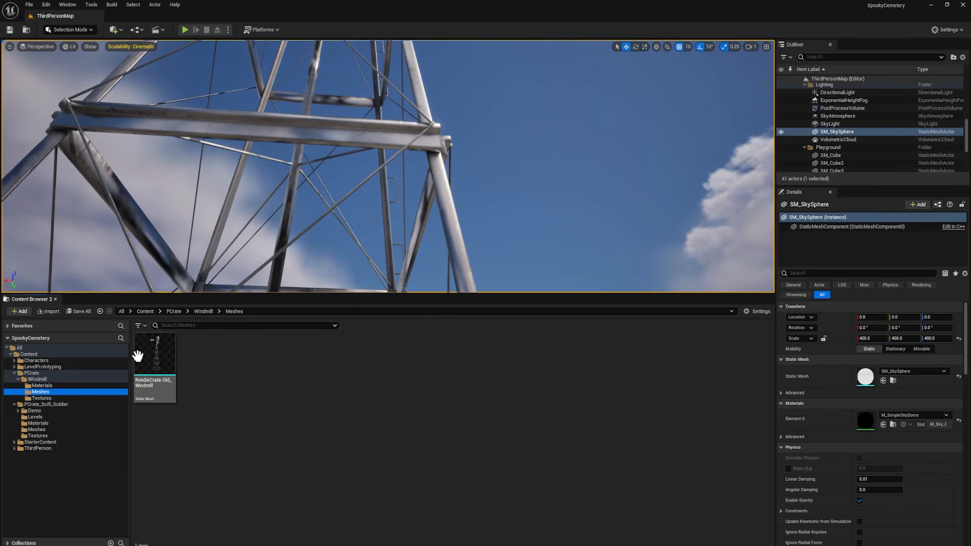
{"action": "left_click", "coordinate": [154, 363]}
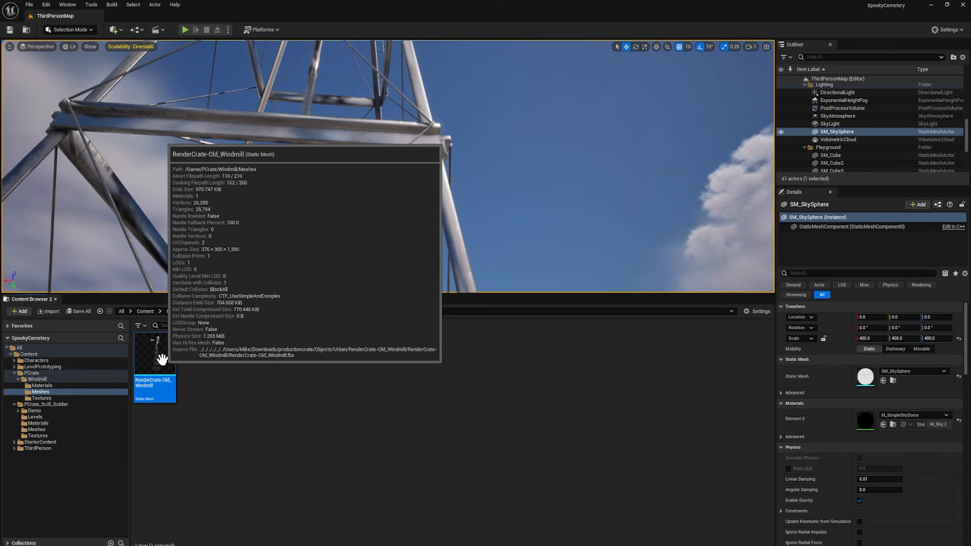
{"action": "double_click", "coordinate": [154, 363]}
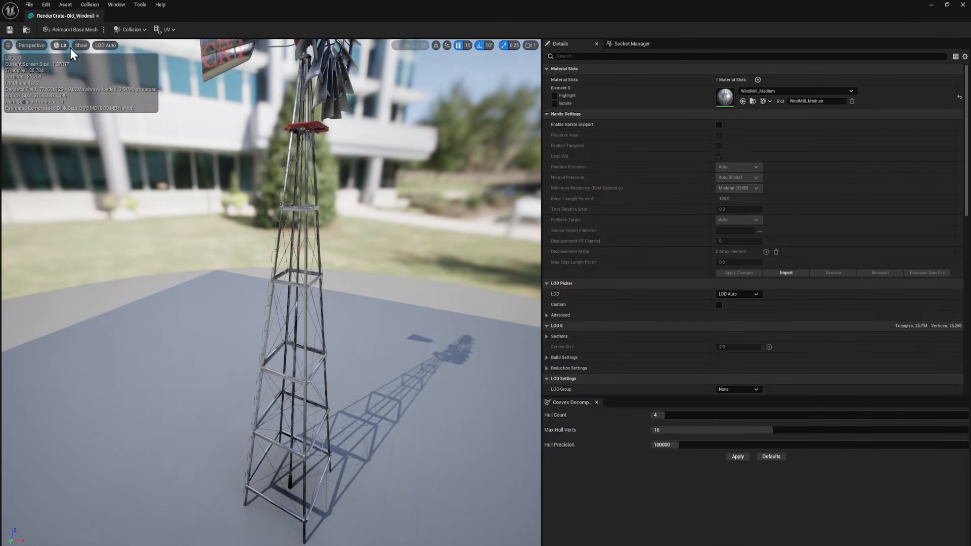
{"action": "left_click", "coordinate": [79, 45]}
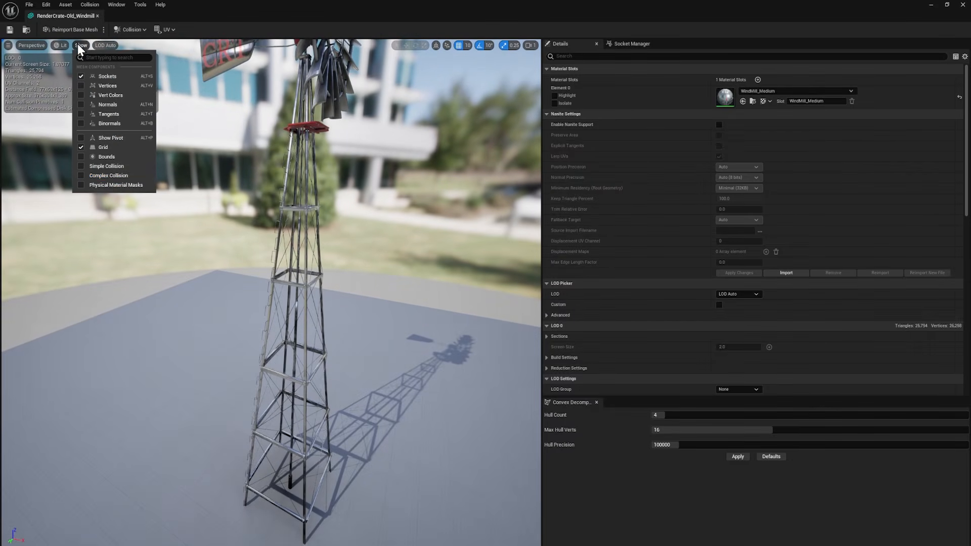
{"action": "left_click", "coordinate": [107, 167]}
{"action": "left_click_drag", "start_coordinate": [217, 299], "coordinate": [132, 217]}
{"action": "left_click_drag", "start_coordinate": [299, 395], "coordinate": [311, 406]}
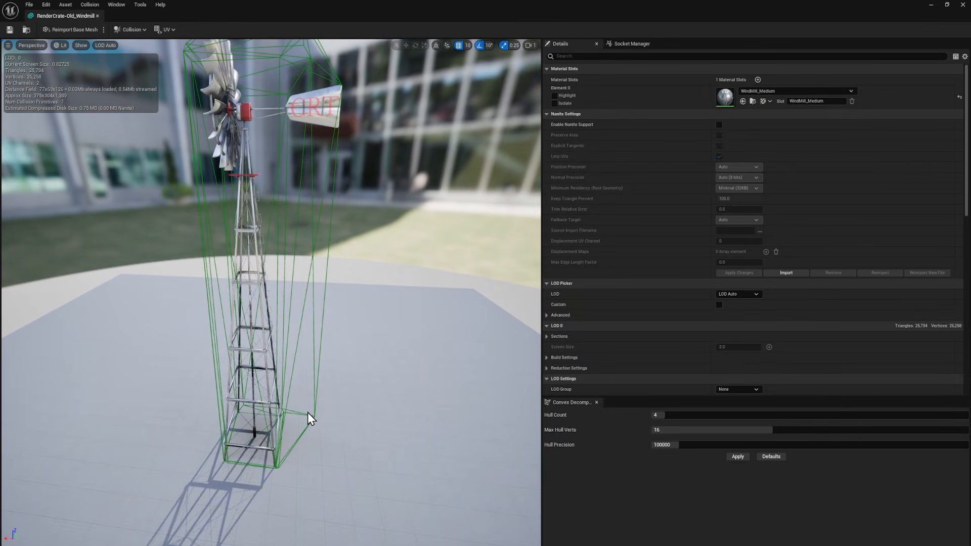
{"action": "left_click_drag", "start_coordinate": [301, 395], "coordinate": [310, 402]}
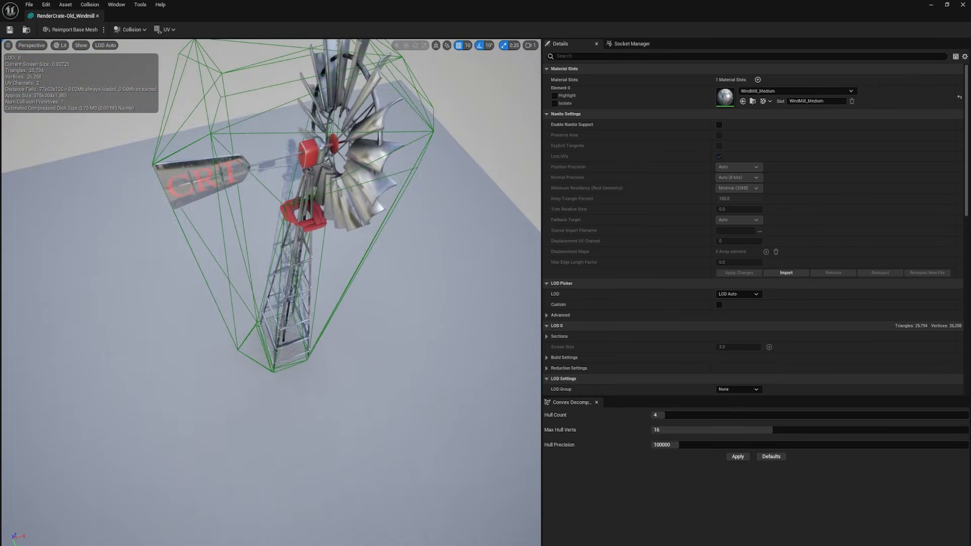
- Generate the windmill's collision by Convex Decomposition with Hull Count 4, Max Hull Verts 16 and Hull Precision 100000, and save the mesh
{"action": "left_click", "coordinate": [116, 5]}
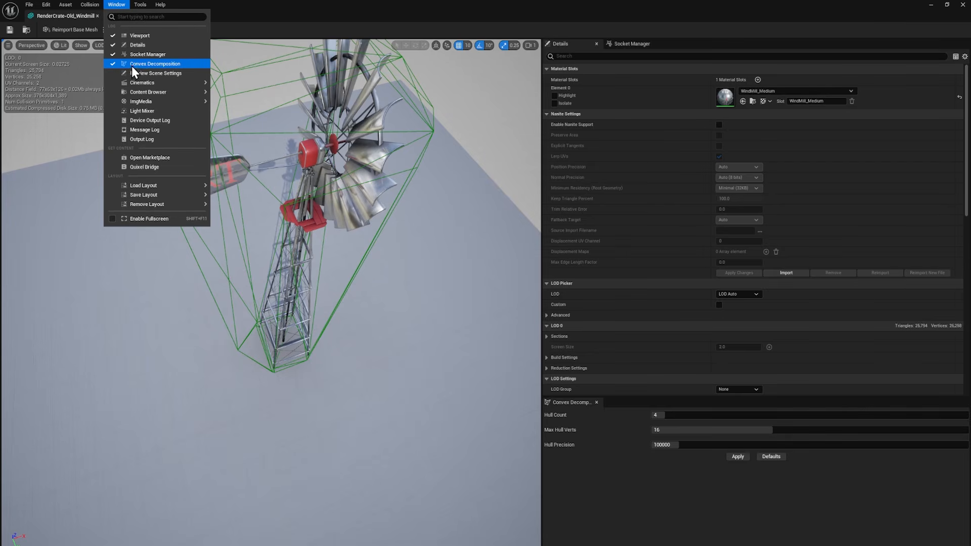
{"action": "left_click", "coordinate": [173, 67]}
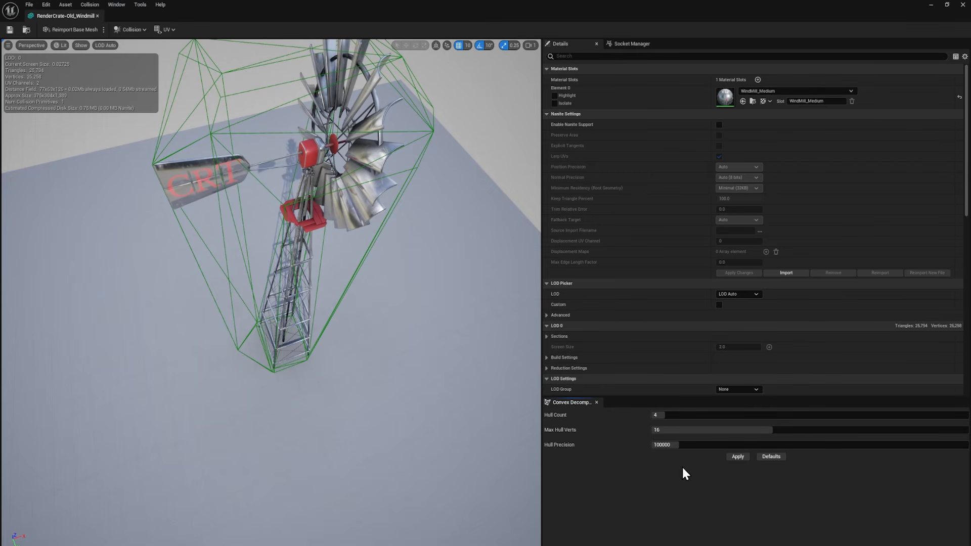
{"action": "left_click", "coordinate": [738, 459]}
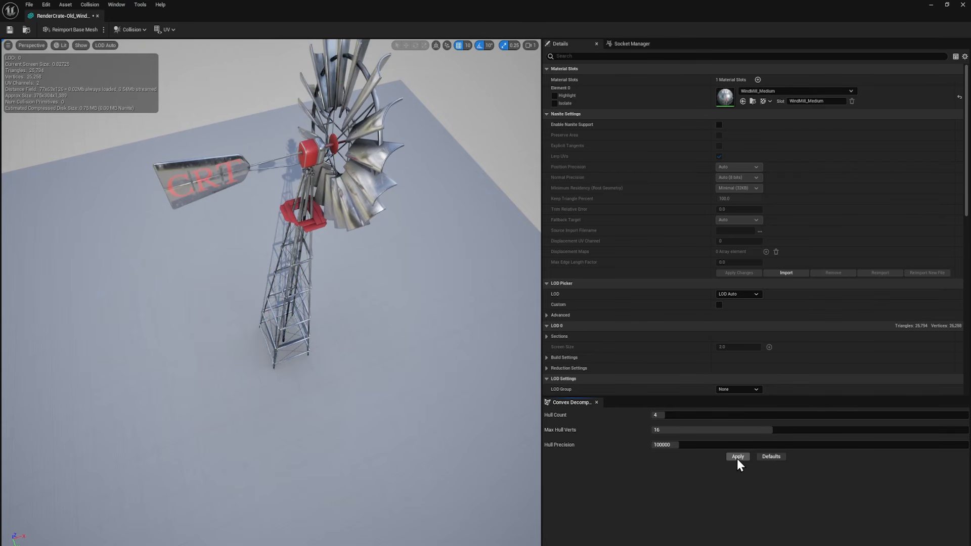
{"action": "left_click_drag", "start_coordinate": [372, 332], "coordinate": [405, 283]}
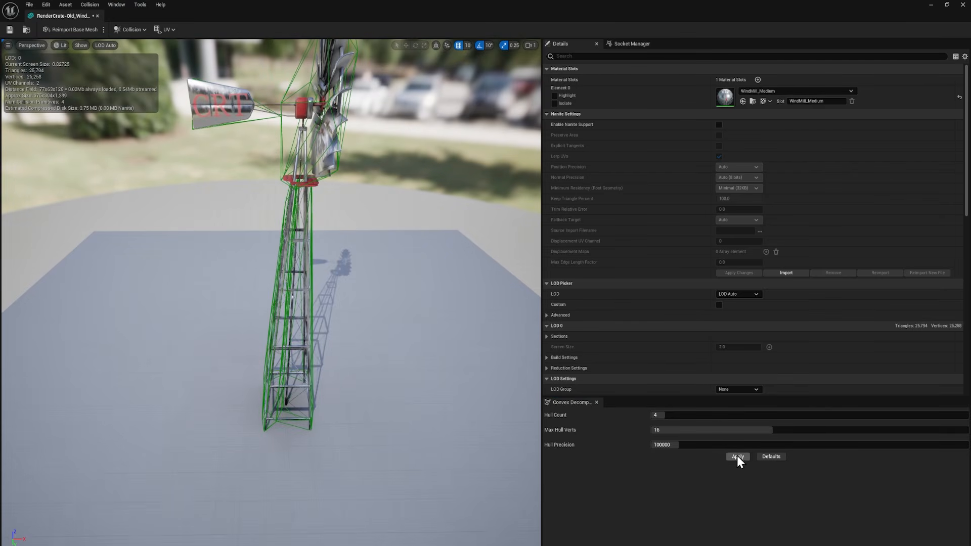
{"action": "mouse_move", "coordinate": [336, 309]}
{"action": "left_mouse_down"}
{"action": "mouse_move", "coordinate": [253, 313]}
{"action": "mouse_move", "coordinate": [336, 308]}
{"action": "left_mouse_up"}
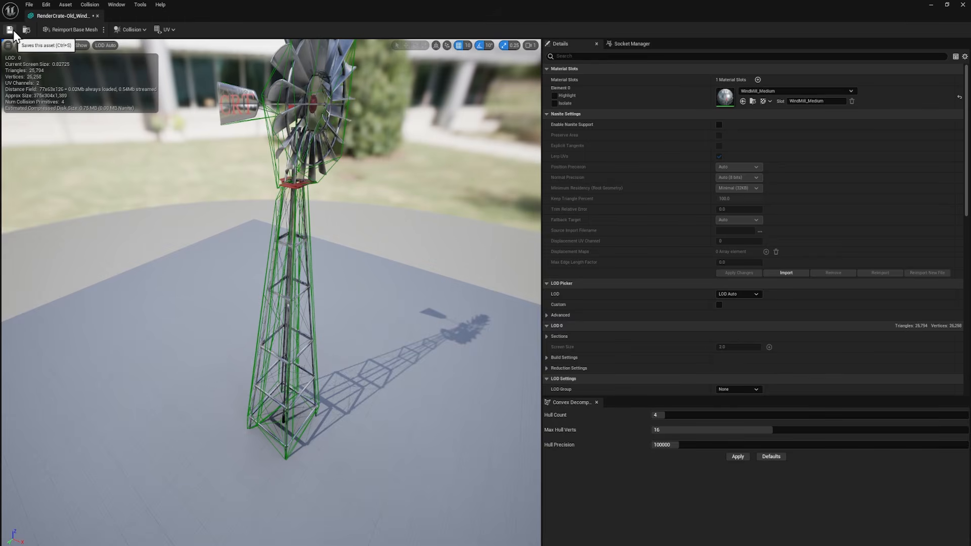
{"action": "left_click", "coordinate": [11, 30]}
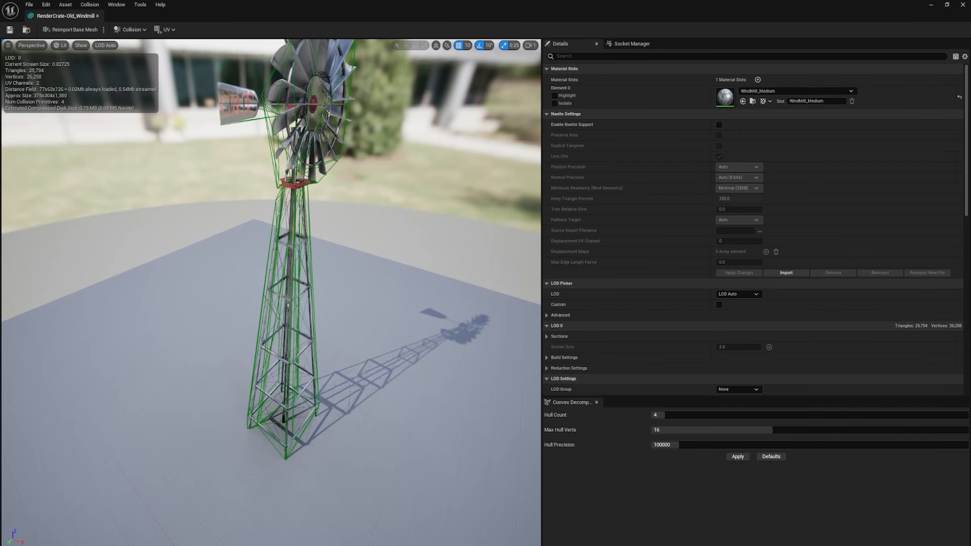
- Close the windmill mesh, play the level, run the character around the tower to test its new collision, and end the play session
{"action": "left_click", "coordinate": [963, 6]}
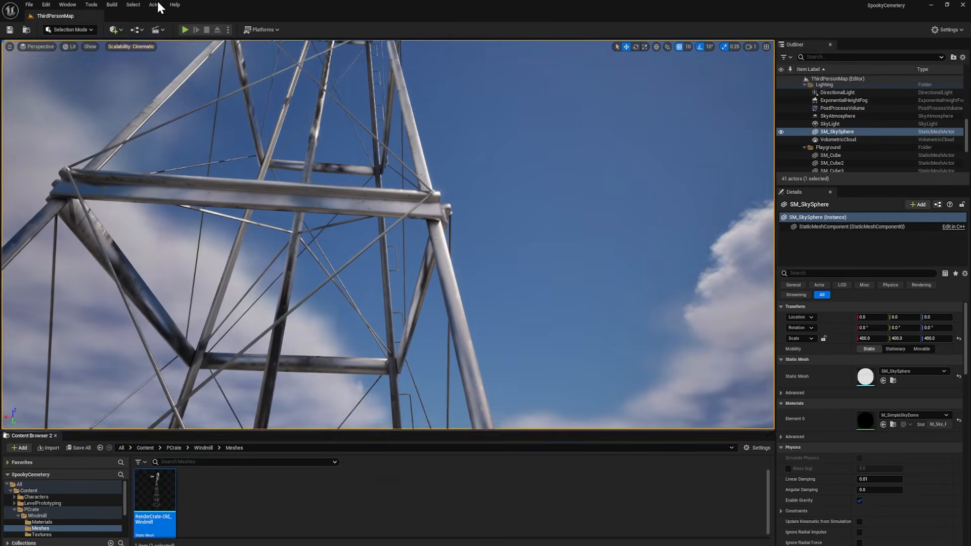
{"action": "key", "text": "alt+p"}
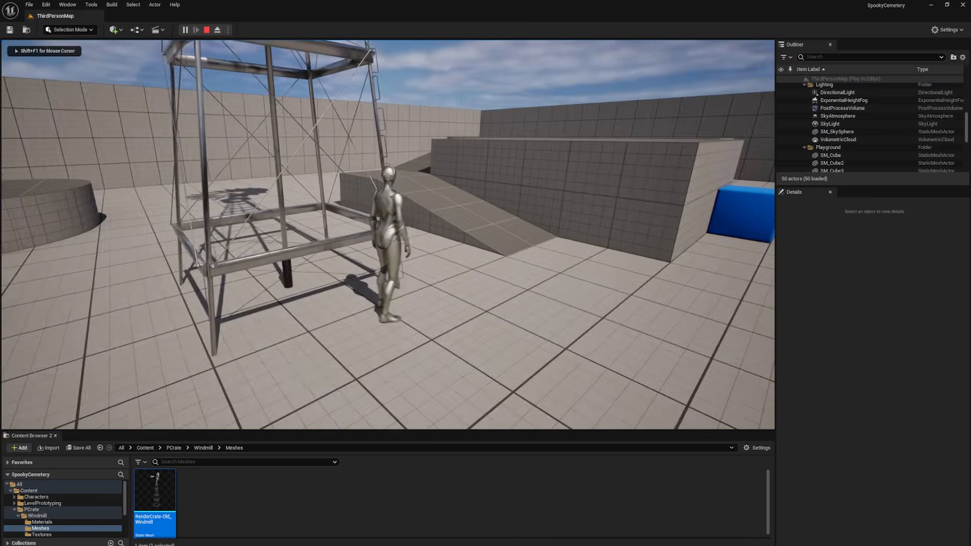
{"action": "key", "text": "d"}
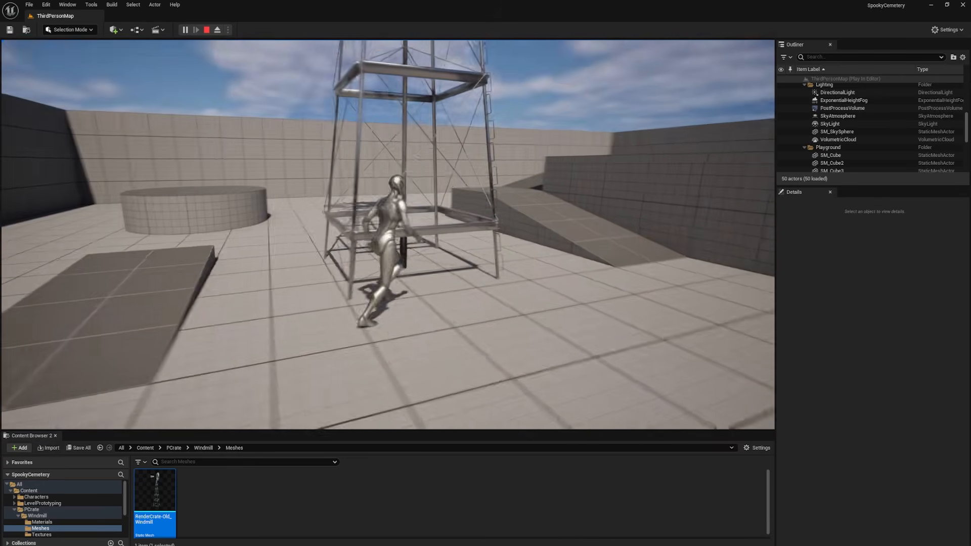
{"action": "key", "text": "Escape"}
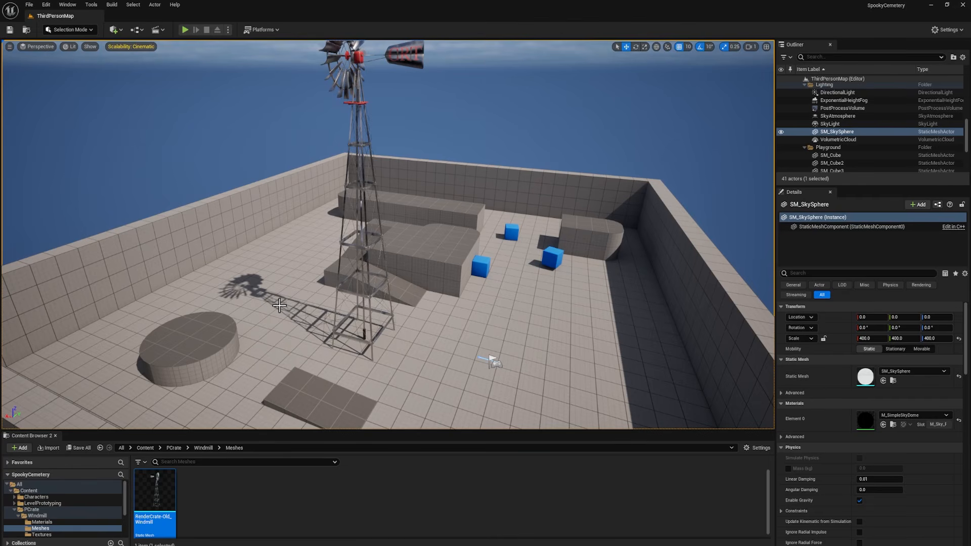
- Open Quixel Bridge, check its account options, and reposition the Bridge window over the level
{"action": "left_click", "coordinate": [76, 4]}
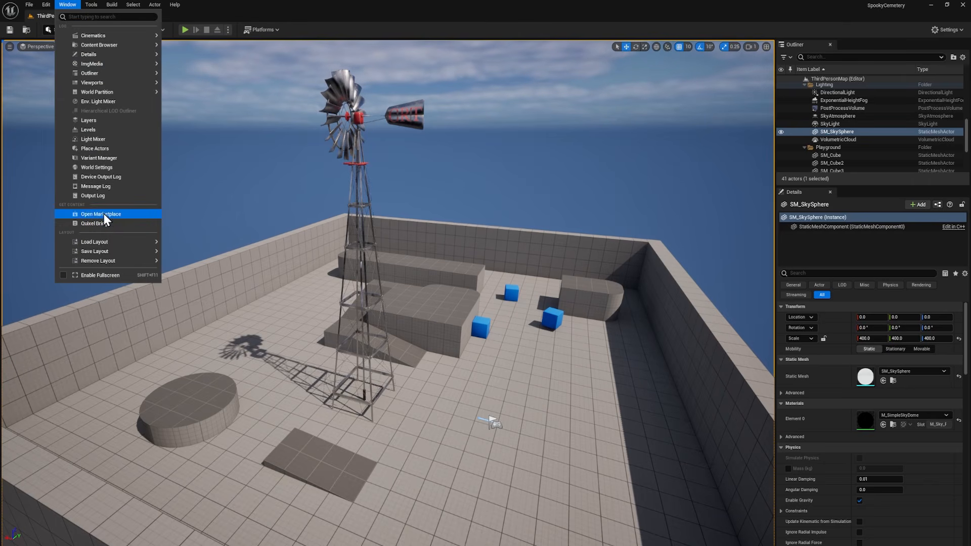
{"action": "left_click", "coordinate": [93, 225]}
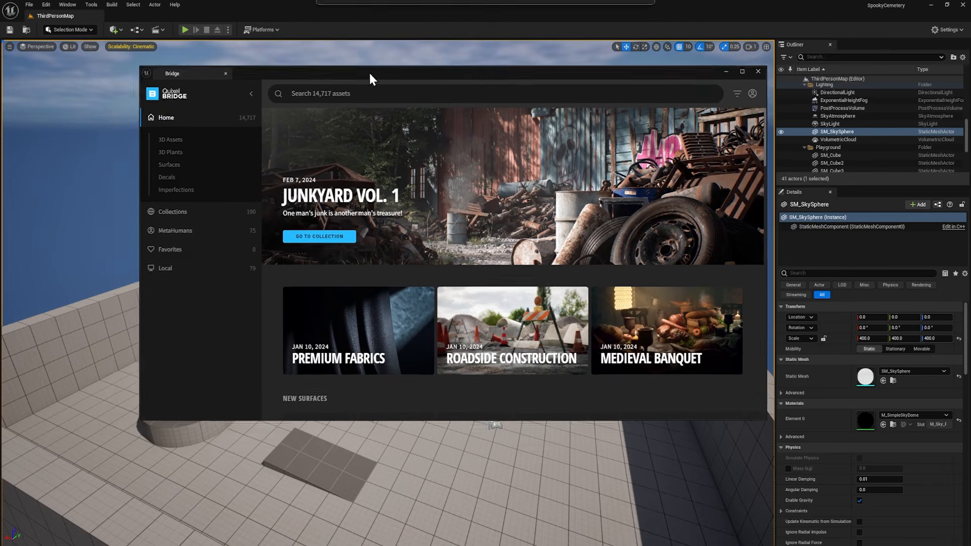
{"action": "left_click_drag", "start_coordinate": [371, 73], "coordinate": [338, 81]}
{"action": "left_click", "coordinate": [722, 100]}
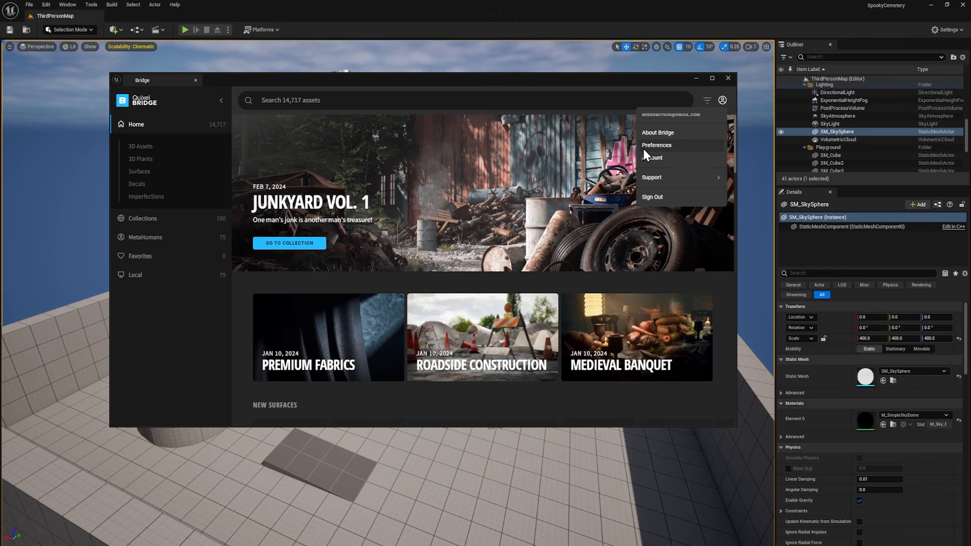
{"action": "left_click", "coordinate": [591, 81]}
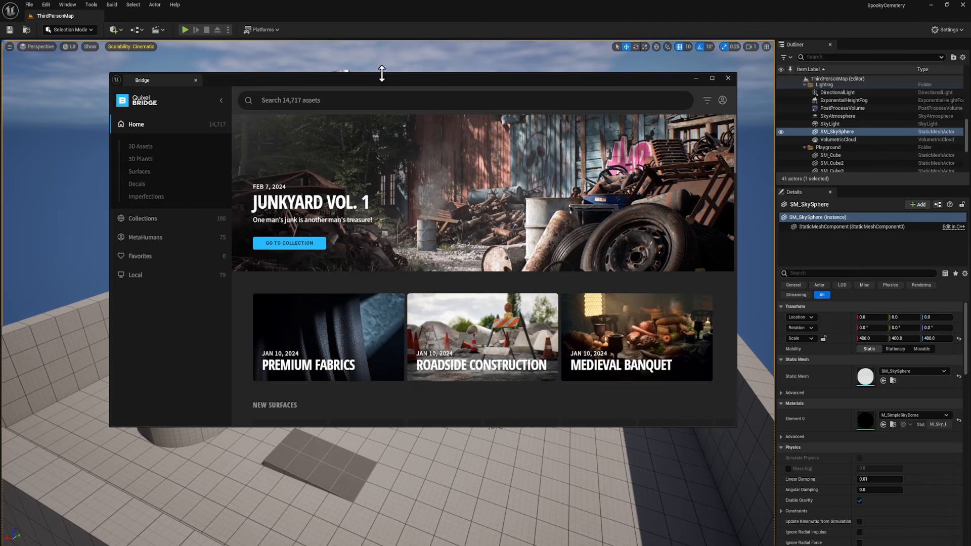
{"action": "left_click_drag", "start_coordinate": [384, 74], "coordinate": [380, 54]}
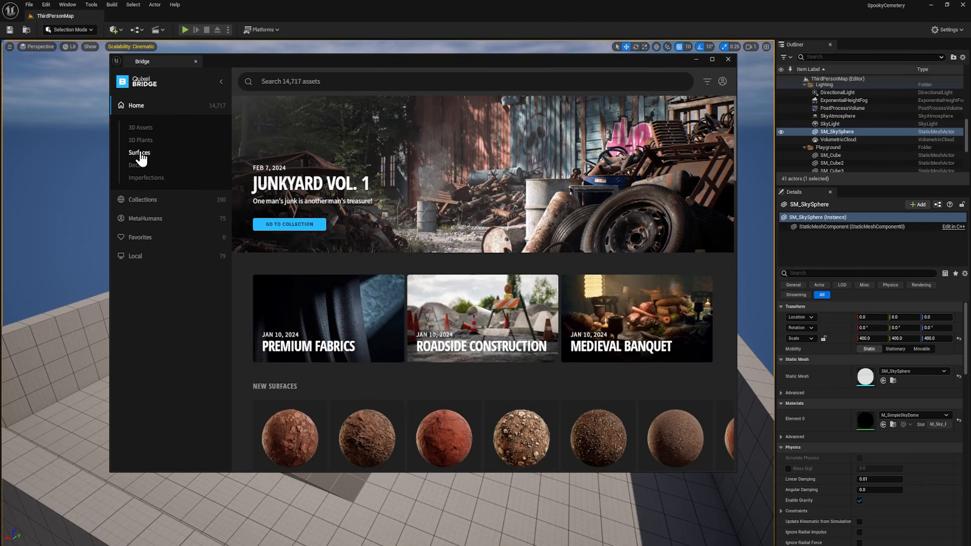
- Browse the Ground category of Bridge's surfaces for a suitable ground material
{"action": "left_click", "coordinate": [140, 153]}
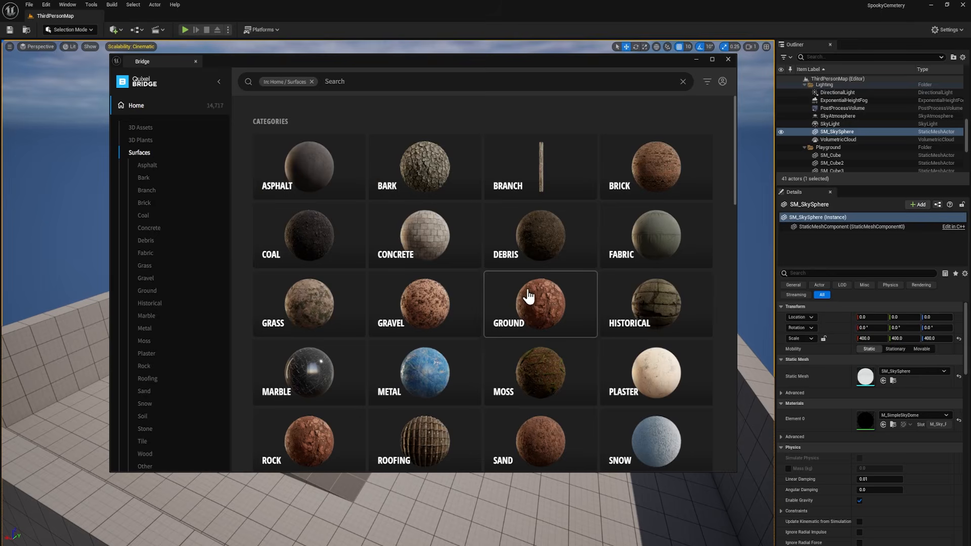
{"action": "left_click", "coordinate": [541, 319]}
{"action": "scroll", "coordinate": [508, 276], "scroll_direction": "down", "scroll_amount": 10}
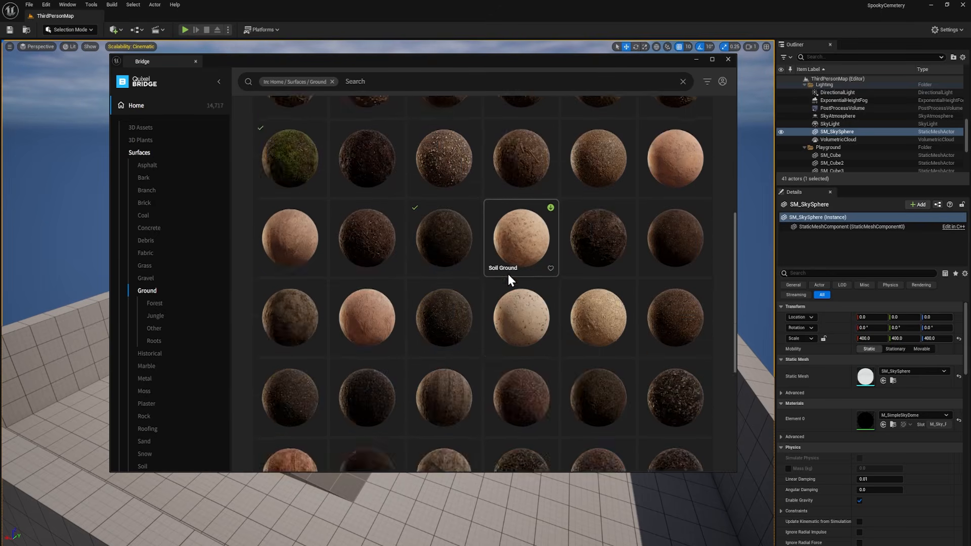
{"action": "scroll", "coordinate": [508, 273], "scroll_direction": "down", "scroll_amount": 5}
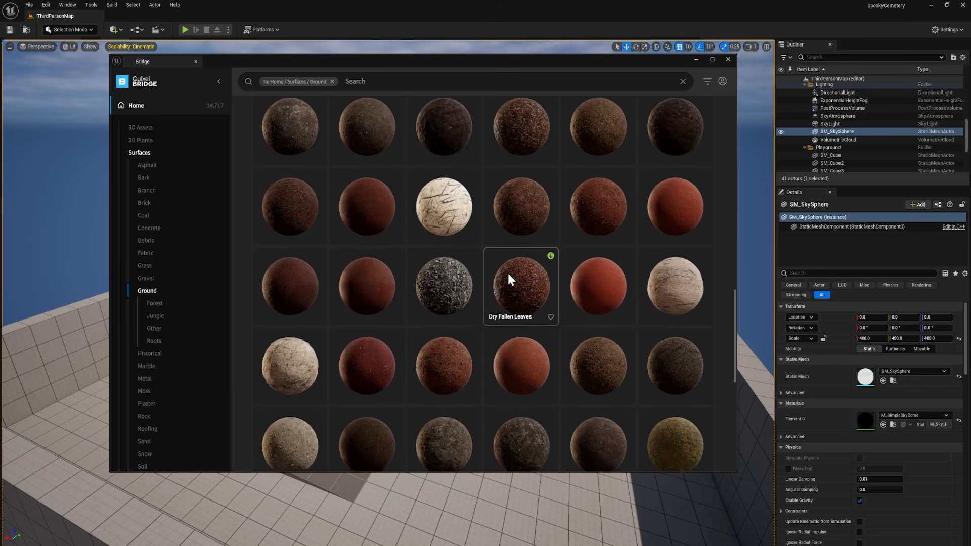
{"action": "scroll", "coordinate": [508, 274], "scroll_direction": "up", "scroll_amount": 1}
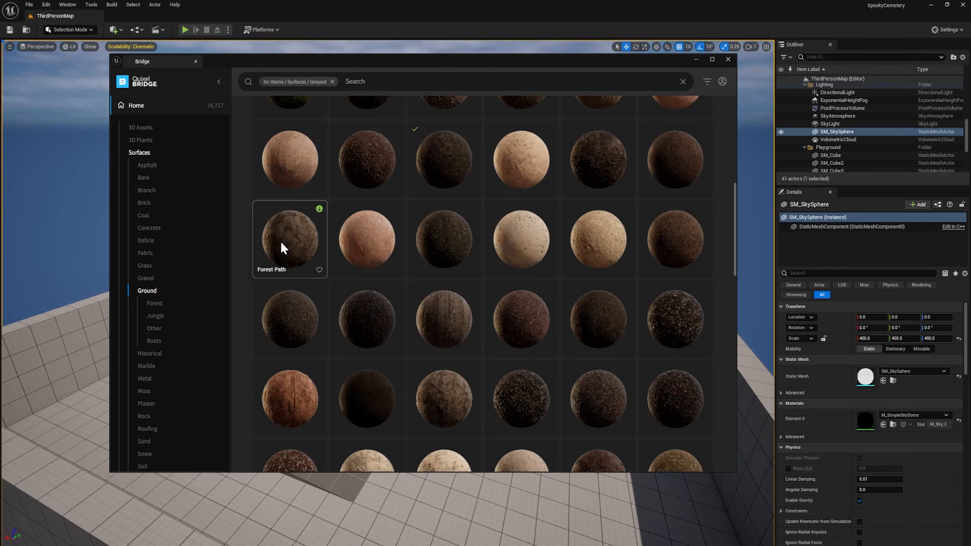
- Download the Nordic Forest Ground Moss Coarse surface at High Quality and add it to the project
{"action": "left_click", "coordinate": [712, 62]}
{"action": "left_click", "coordinate": [714, 61]}
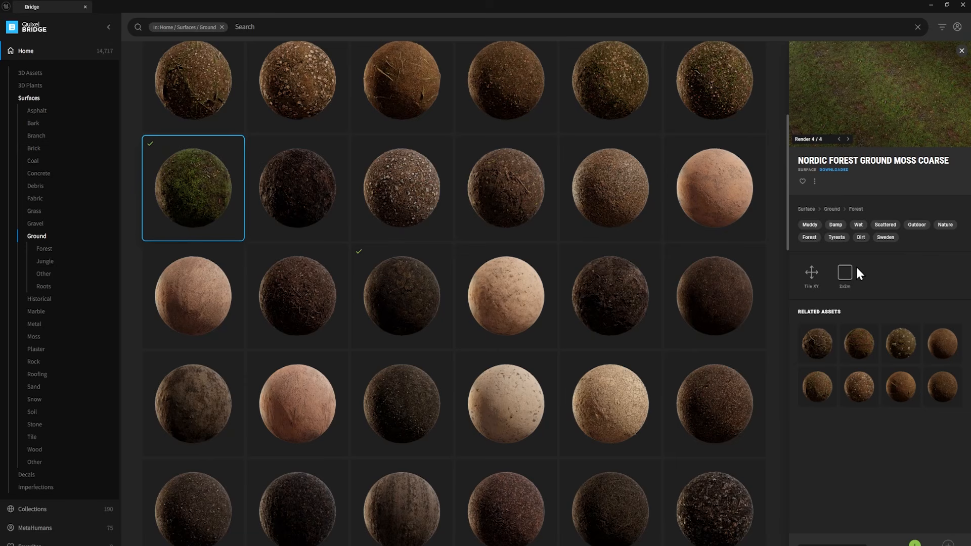
{"action": "left_click", "coordinate": [832, 544]}
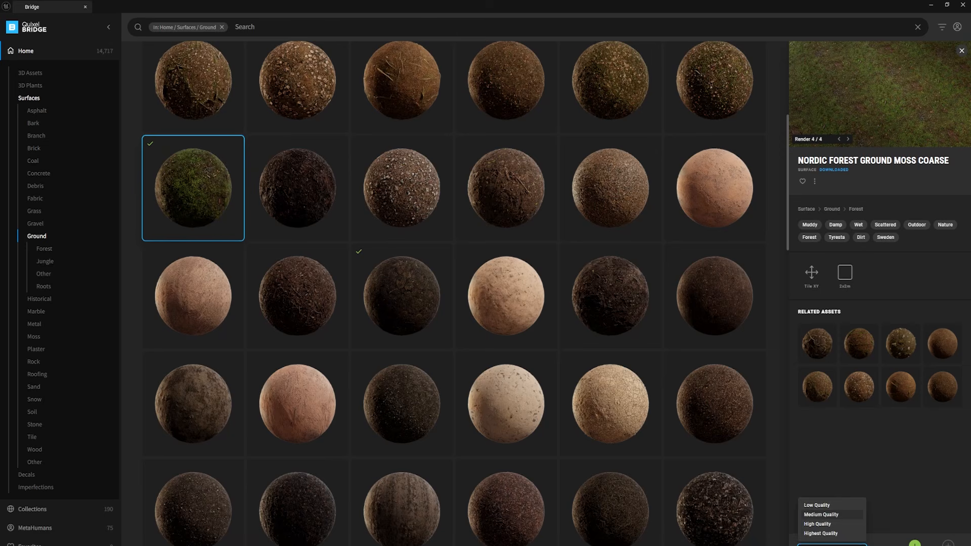
{"action": "left_click", "coordinate": [831, 525]}
{"action": "left_click", "coordinate": [914, 543]}
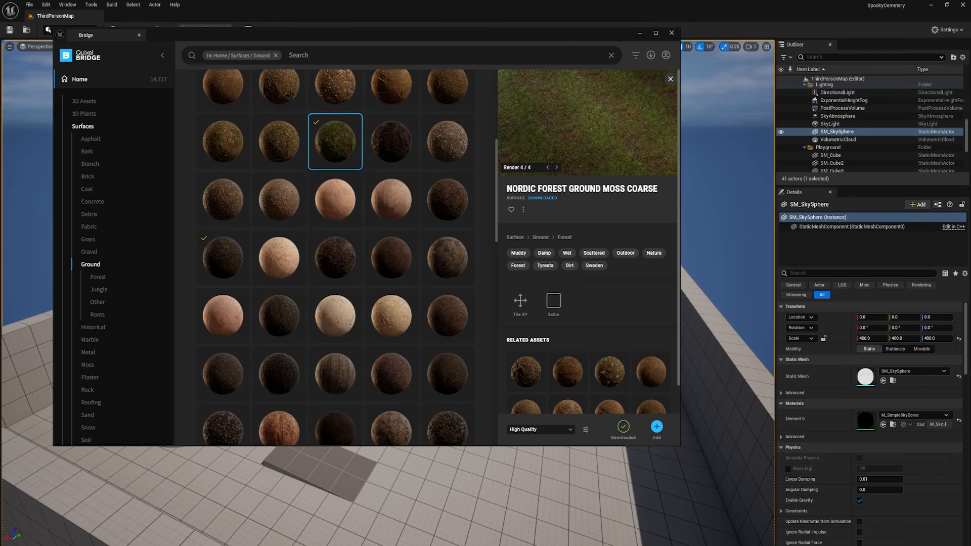
- Open the Mossy_Ground folder under Megascans Surfaces to examine the imported material instance and textures
{"action": "key", "text": "ctrl+space"}
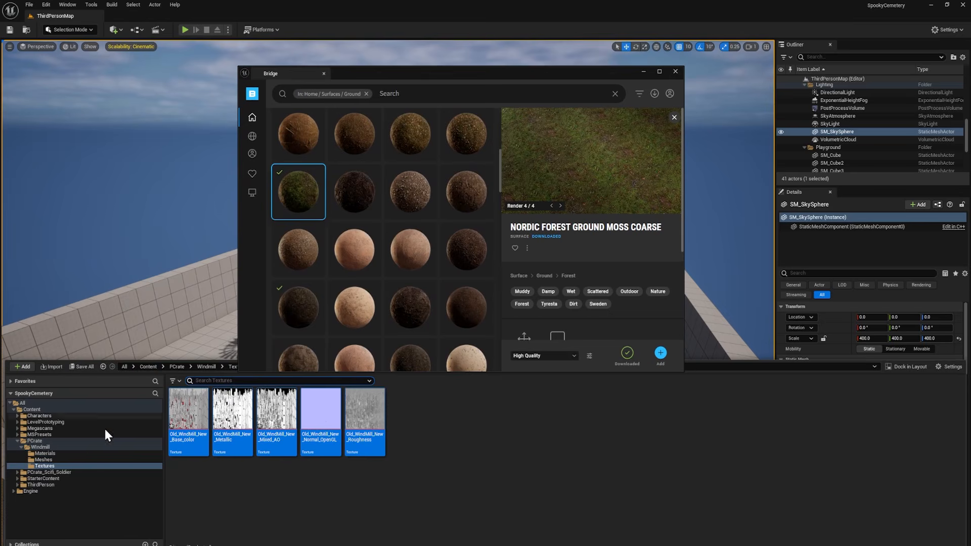
{"action": "left_click", "coordinate": [41, 428]}
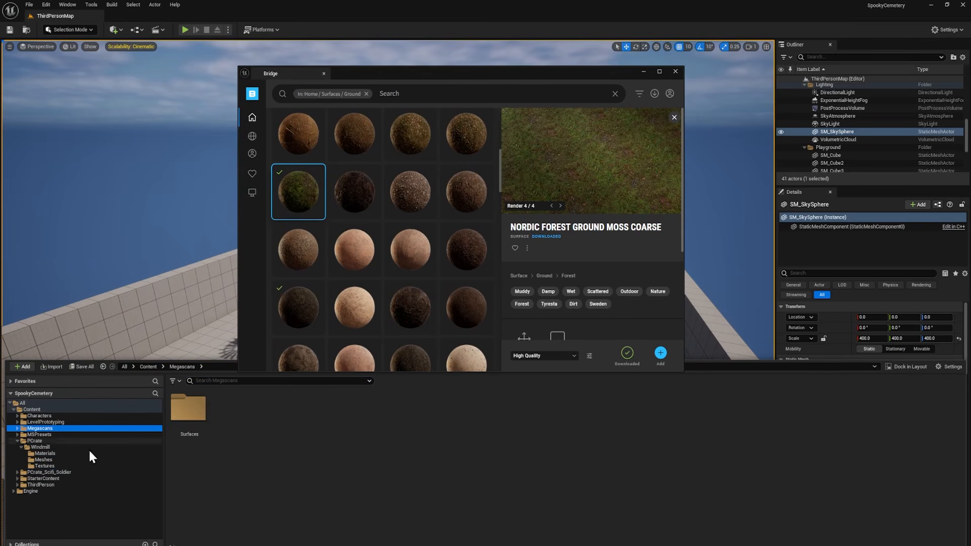
{"action": "left_click", "coordinate": [194, 412]}
{"action": "double_click", "coordinate": [194, 413]}
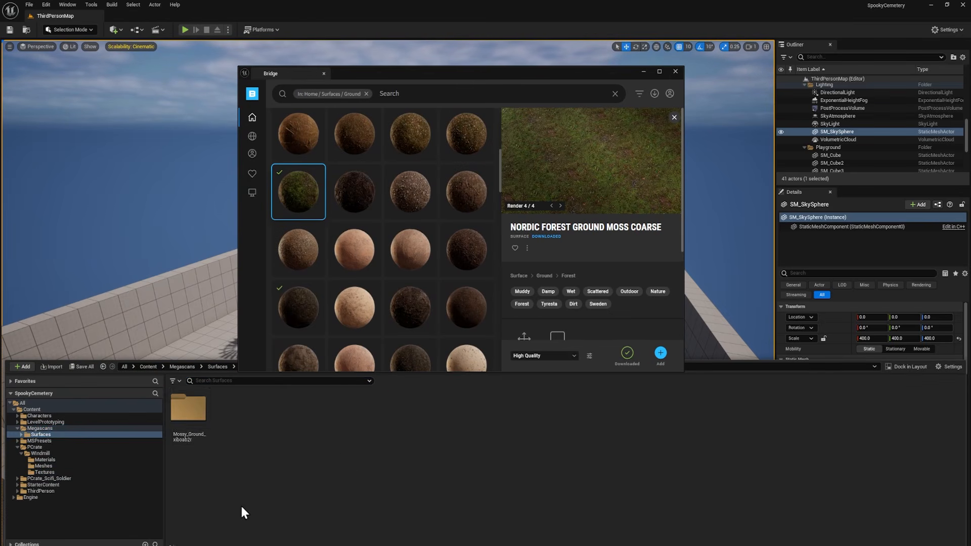
{"action": "double_click", "coordinate": [190, 408]}
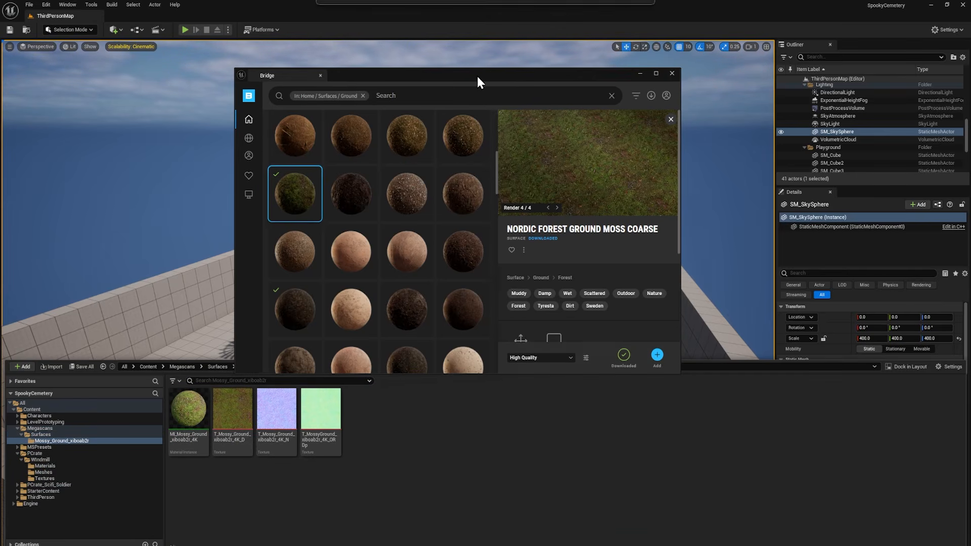
- Add the Nordic Forest Detail Dirt Coarse surface and the Decorative Statue Pillar from the Building pillars to the project, and close Bridge
{"action": "left_click", "coordinate": [360, 220]}
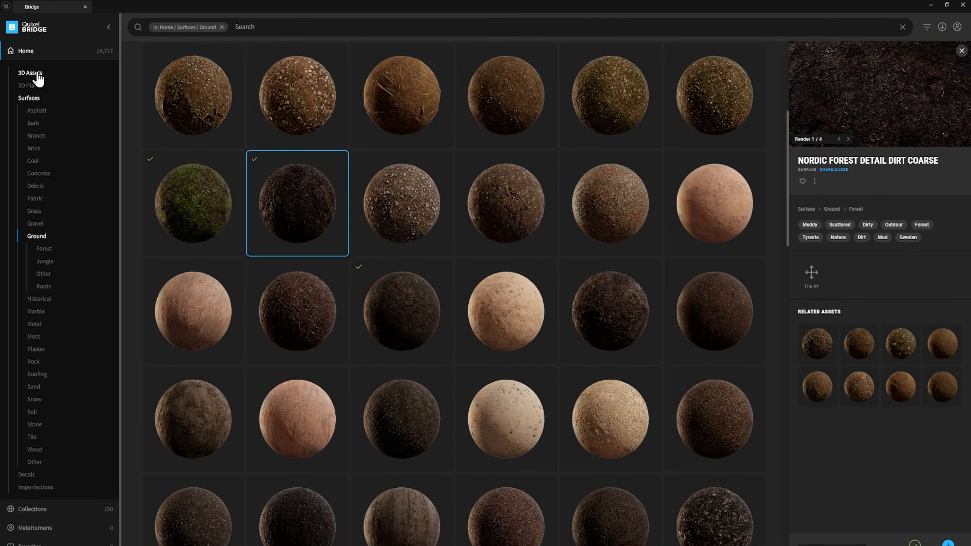
{"action": "left_click", "coordinate": [38, 79]}
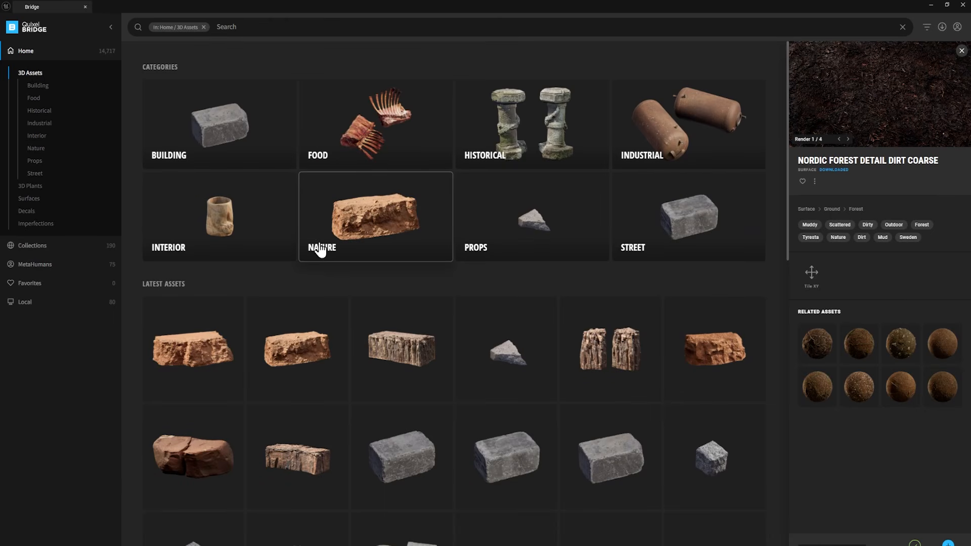
{"action": "left_click", "coordinate": [225, 131]}
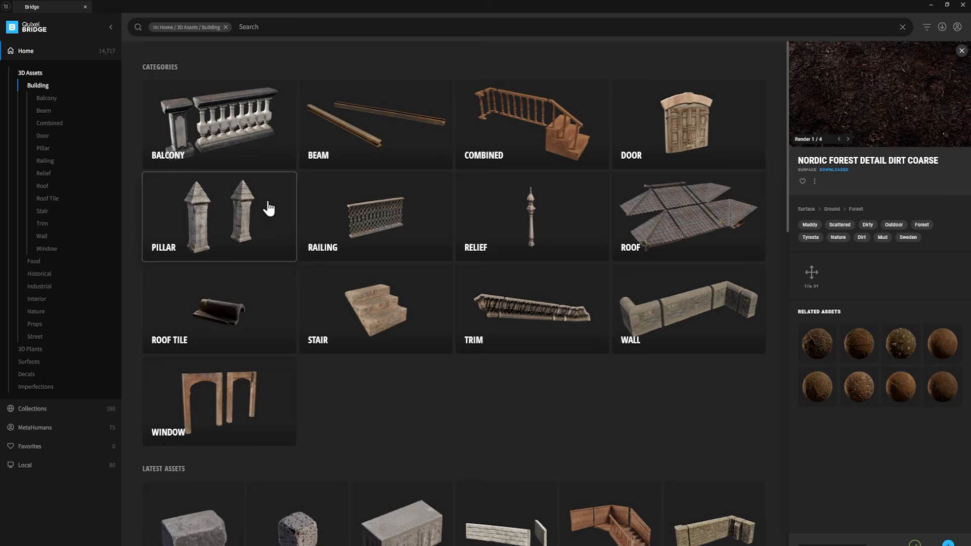
{"action": "left_click", "coordinate": [214, 215]}
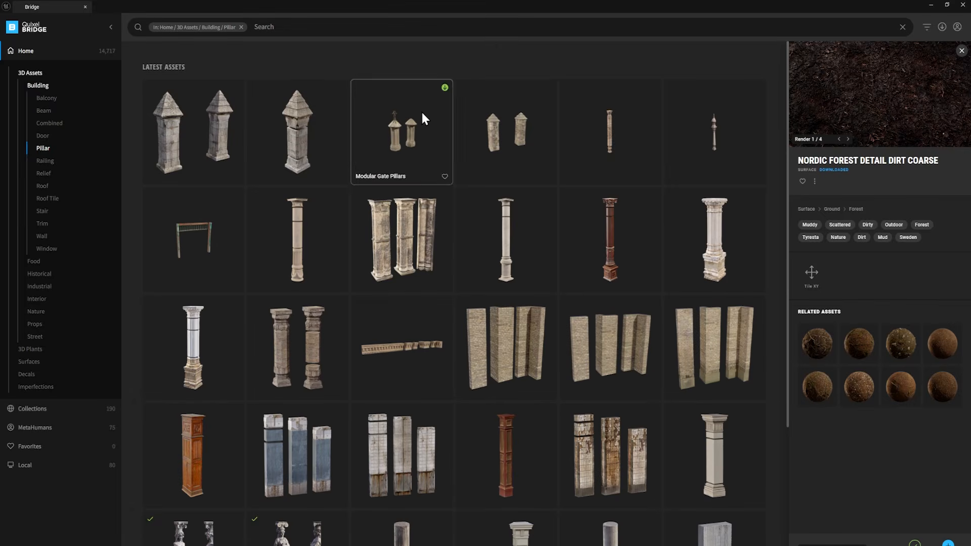
{"action": "scroll", "coordinate": [490, 397], "scroll_direction": "down", "scroll_amount": 3}
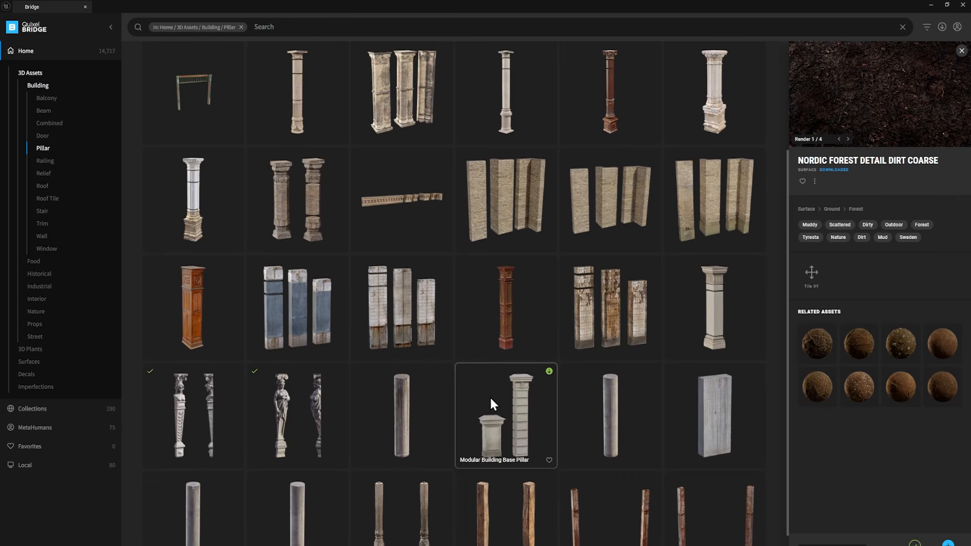
{"action": "scroll", "coordinate": [497, 300], "scroll_direction": "up", "scroll_amount": 3}
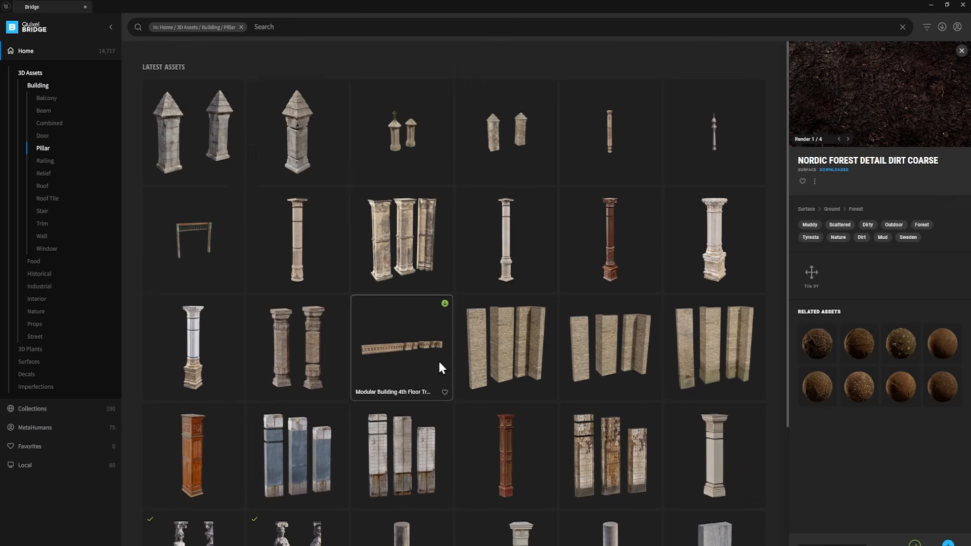
{"action": "left_click", "coordinate": [296, 118]}
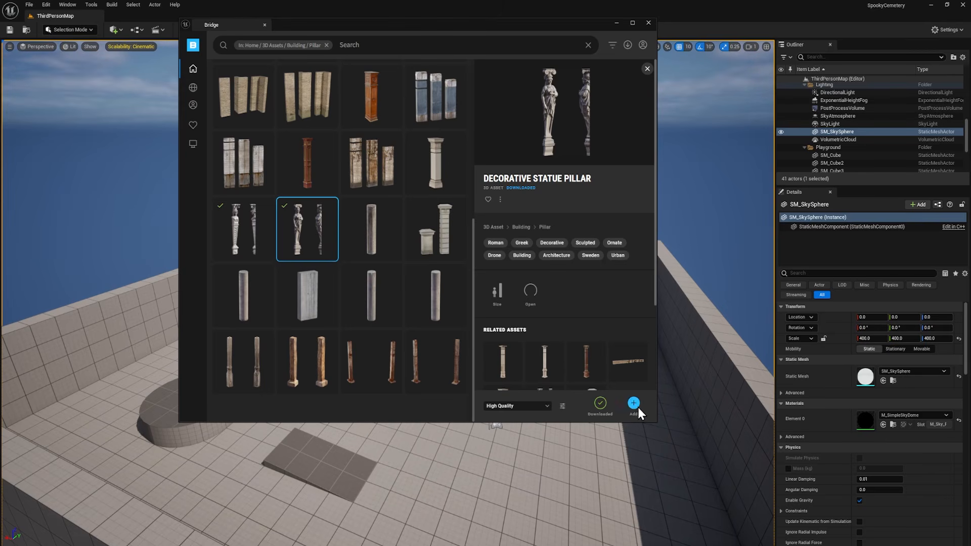
{"action": "left_click", "coordinate": [648, 21]}
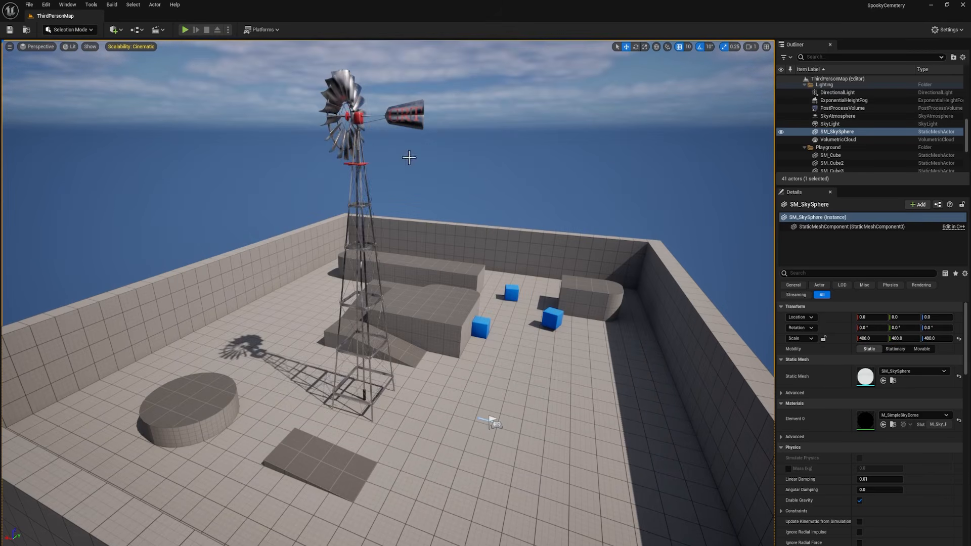
- Delete the windmill from the level
{"action": "left_click", "coordinate": [337, 92]}
{"action": "key", "text": "Delete"}
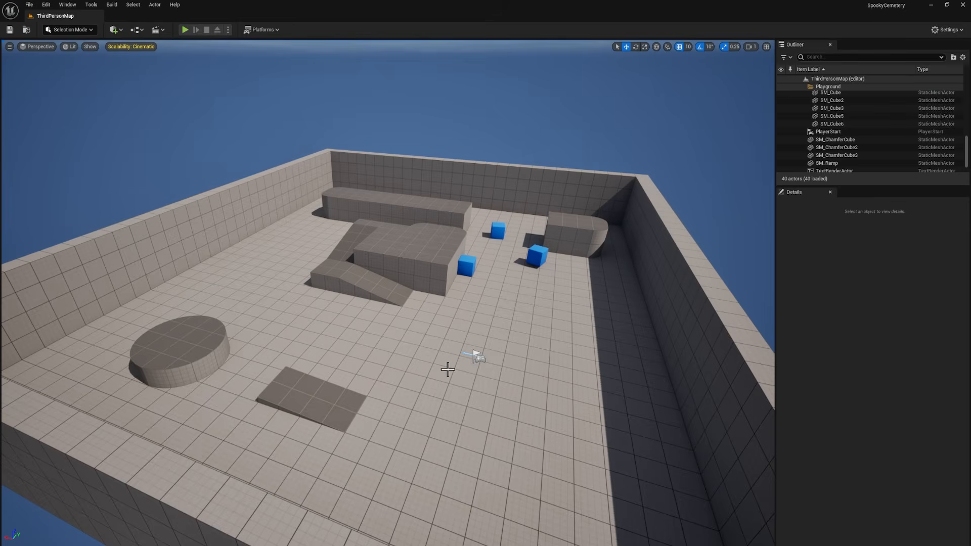
- Apply the dirt material instance from the Detailed_Fine_Dirt_Texture folder to the level's floor
{"action": "key", "text": "ctrl+space"}
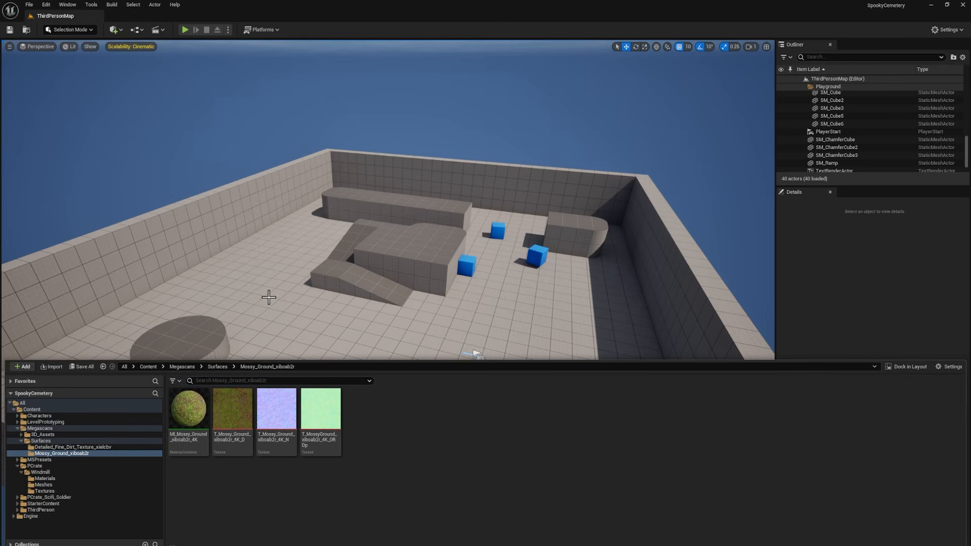
{"action": "left_click", "coordinate": [101, 447]}
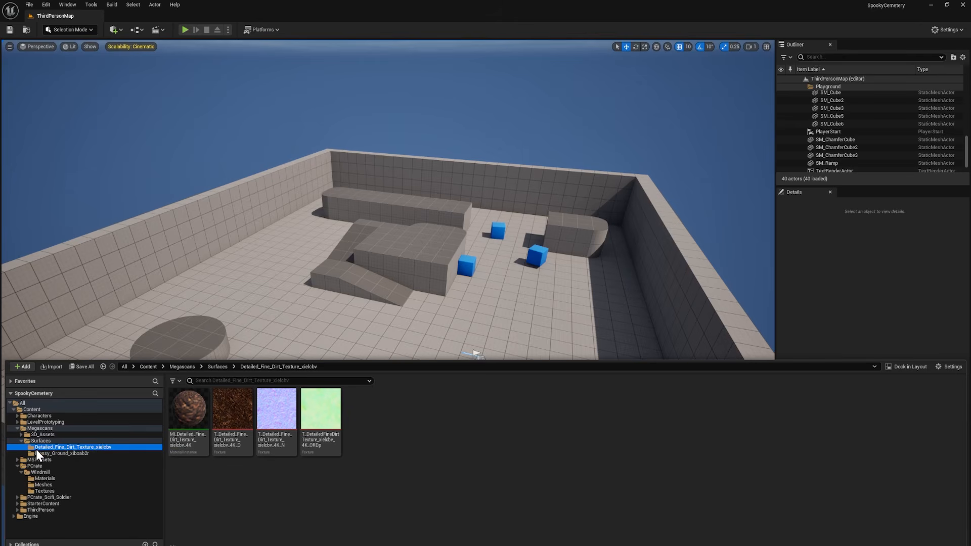
{"action": "left_click", "coordinate": [203, 400]}
{"action": "left_click_drag", "start_coordinate": [203, 400], "coordinate": [278, 313]}
{"action": "left_click_drag", "start_coordinate": [555, 419], "coordinate": [514, 440], "text": "alt"}
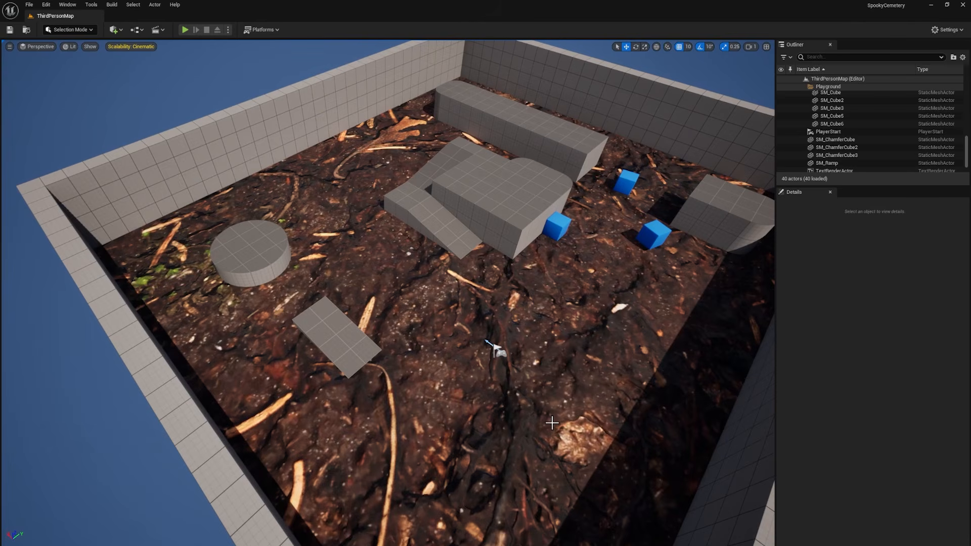
- Open the MI_Detailed_Fine_Dirt_Texture material instance for editing and enlarge its editor window to show the preview and parameter groups
{"action": "key", "text": "ctrl+space"}
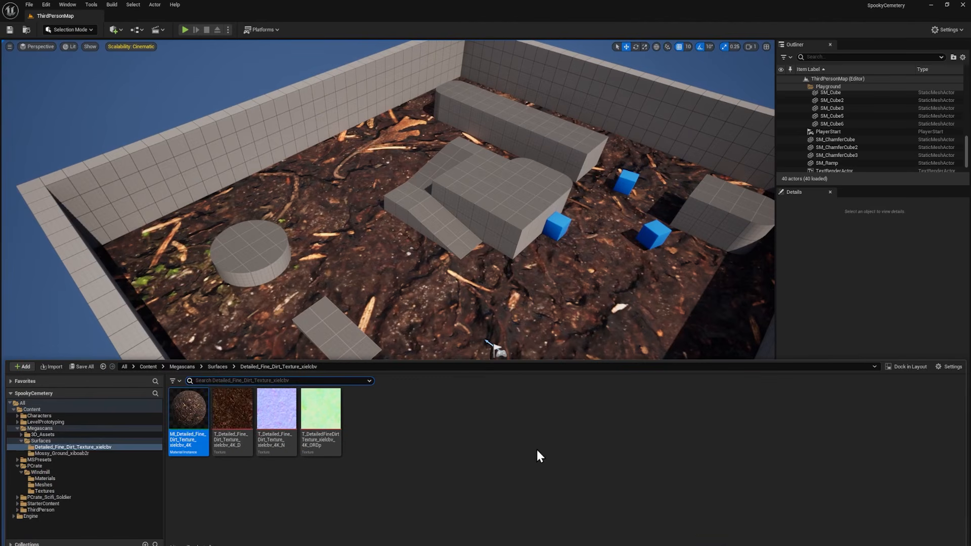
{"action": "double_click", "coordinate": [192, 413]}
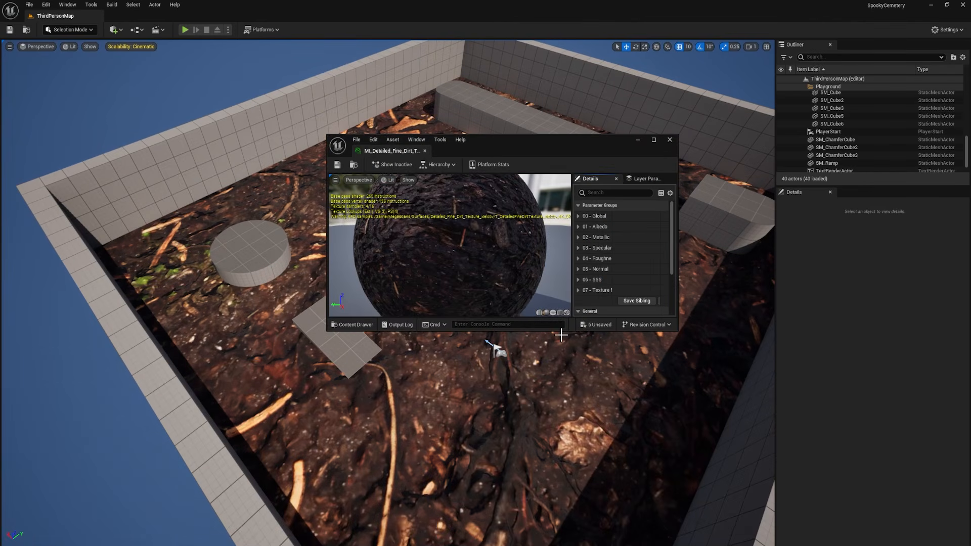
{"action": "left_click_drag", "start_coordinate": [560, 331], "coordinate": [561, 462]}
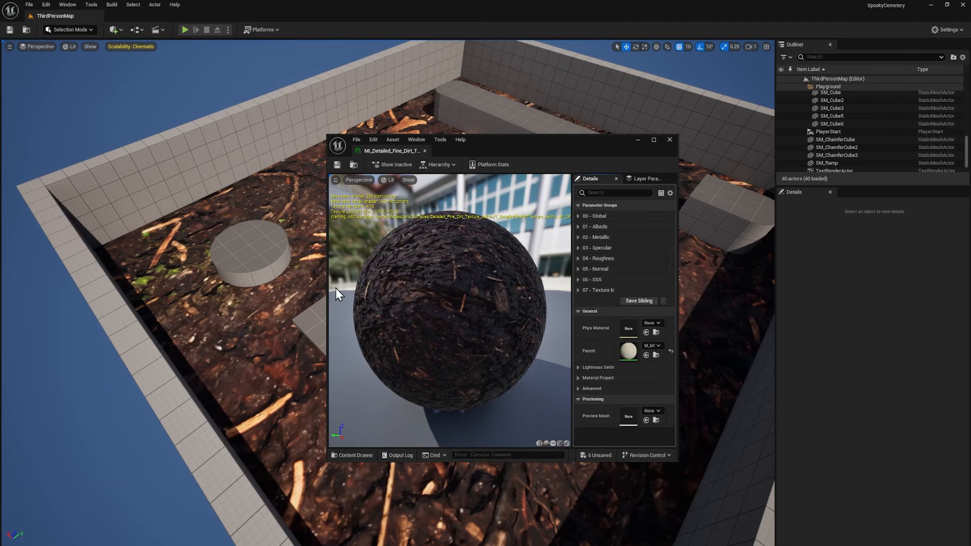
{"action": "left_click_drag", "start_coordinate": [326, 286], "coordinate": [316, 285]}
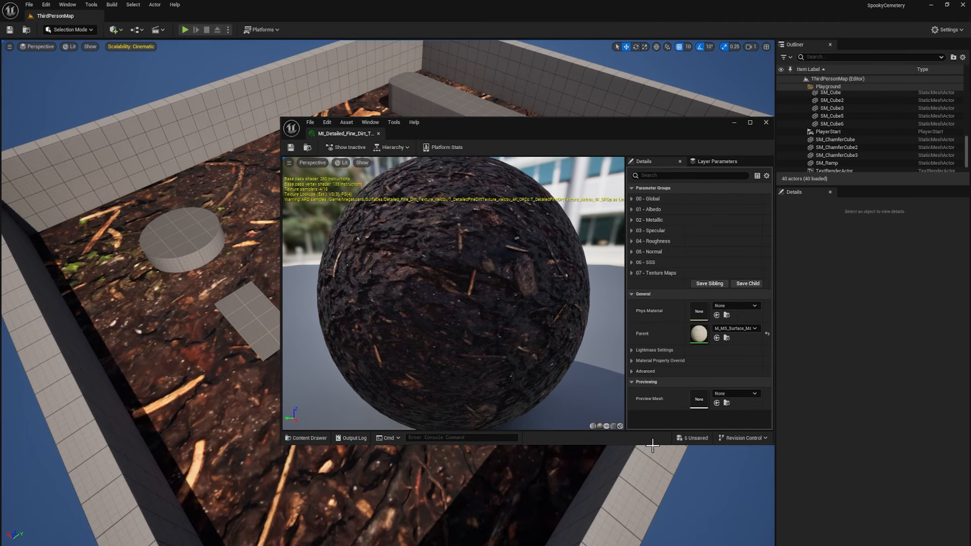
{"action": "left_click_drag", "start_coordinate": [652, 445], "coordinate": [653, 508]}
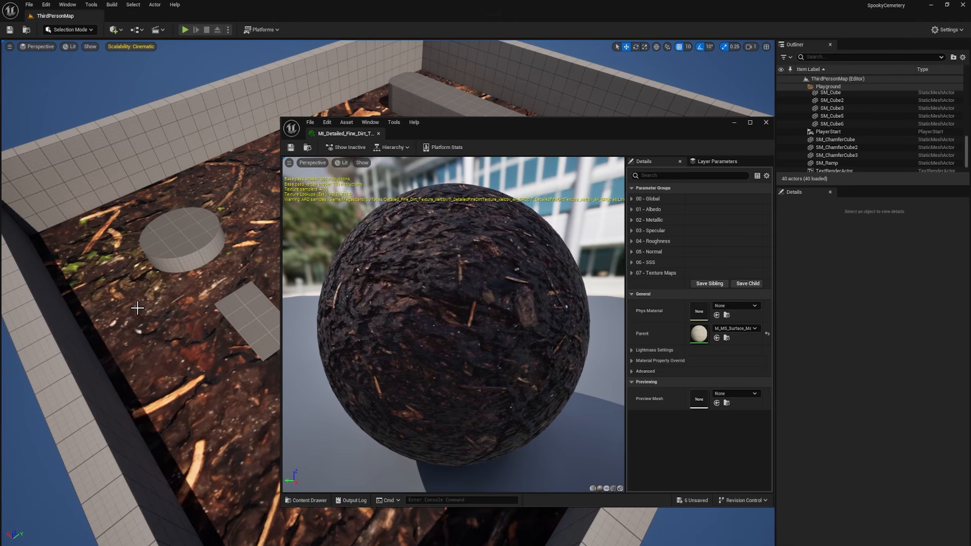
- Enable the Tiling/Offset and Rotation Angle overrides in the dirt material, setting Tiling X to about 5.3 and Tiling Y to about 5.9
{"action": "left_click", "coordinate": [631, 199]}
{"action": "left_click", "coordinate": [644, 209]}
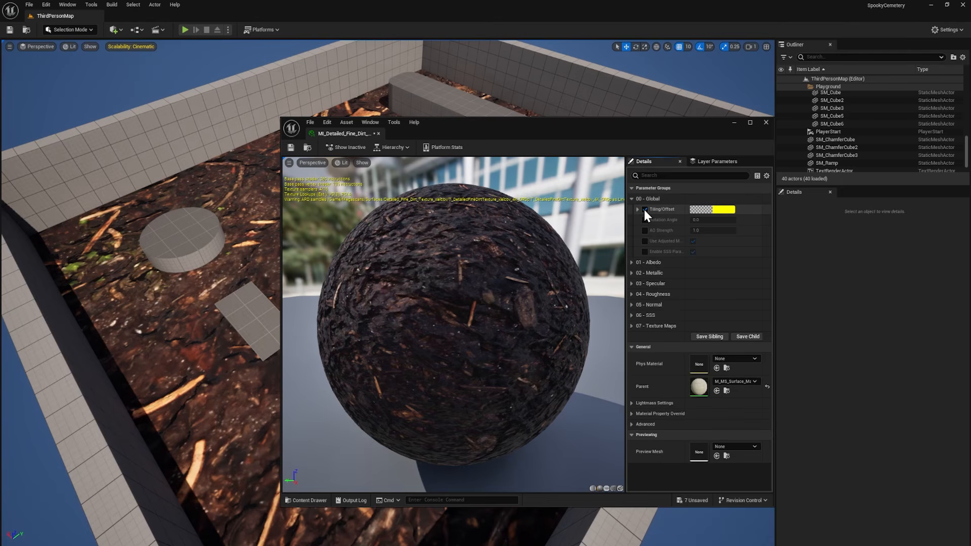
{"action": "left_click", "coordinate": [638, 209]}
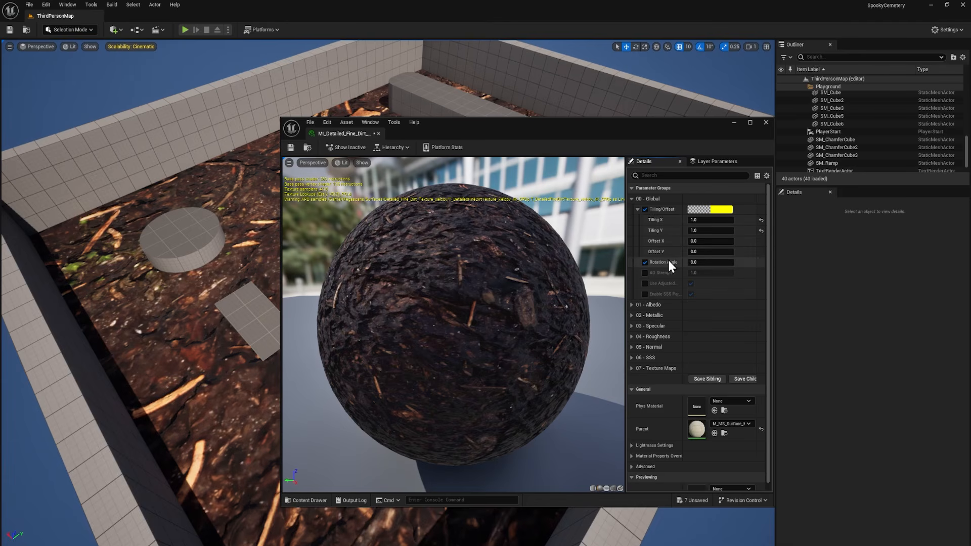
{"action": "left_click_drag", "start_coordinate": [696, 220], "coordinate": [747, 230]}
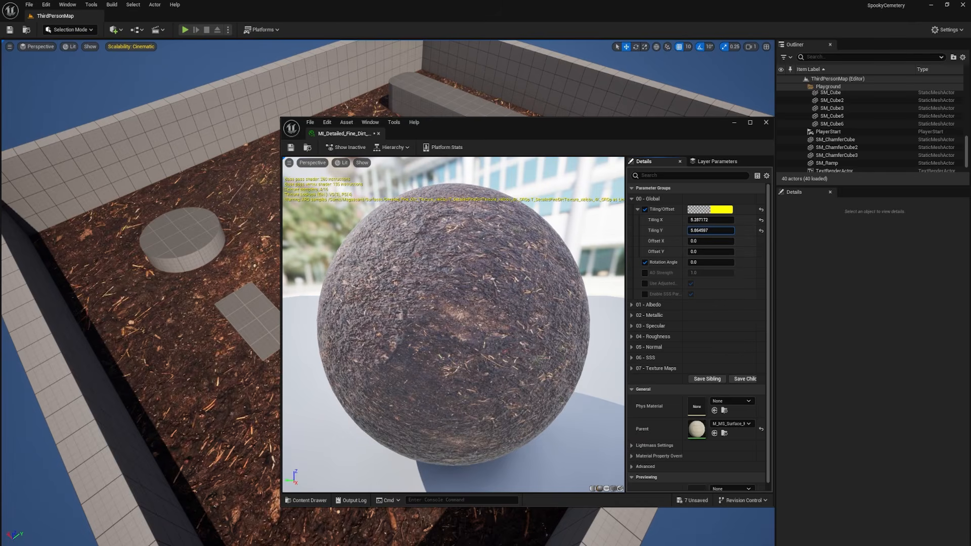
- Play the level with the material editor moved aside, and walk the character around to inspect the dirt floor's texture scale
{"action": "left_click_drag", "start_coordinate": [464, 135], "coordinate": [756, 143]}
{"action": "left_click", "coordinate": [185, 29]}
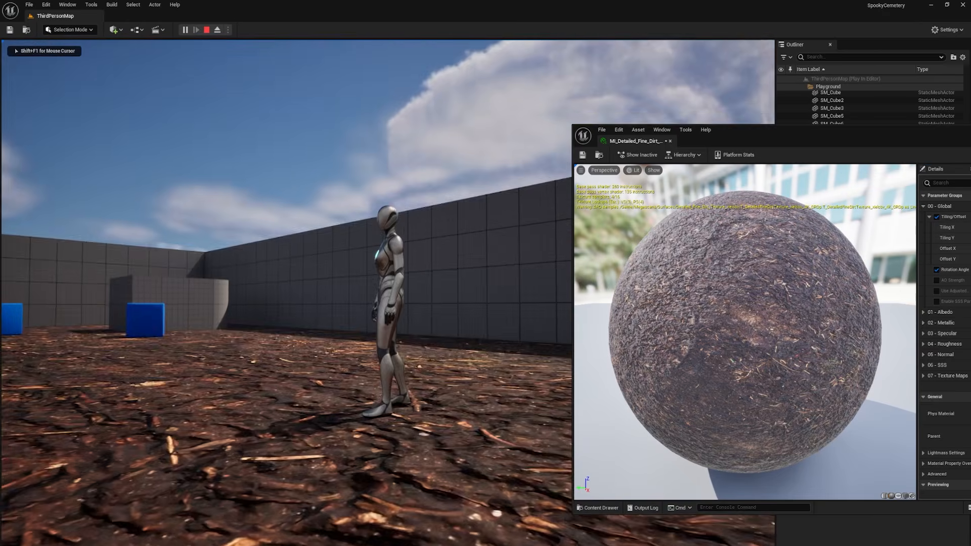
{"action": "key", "text": "w"}
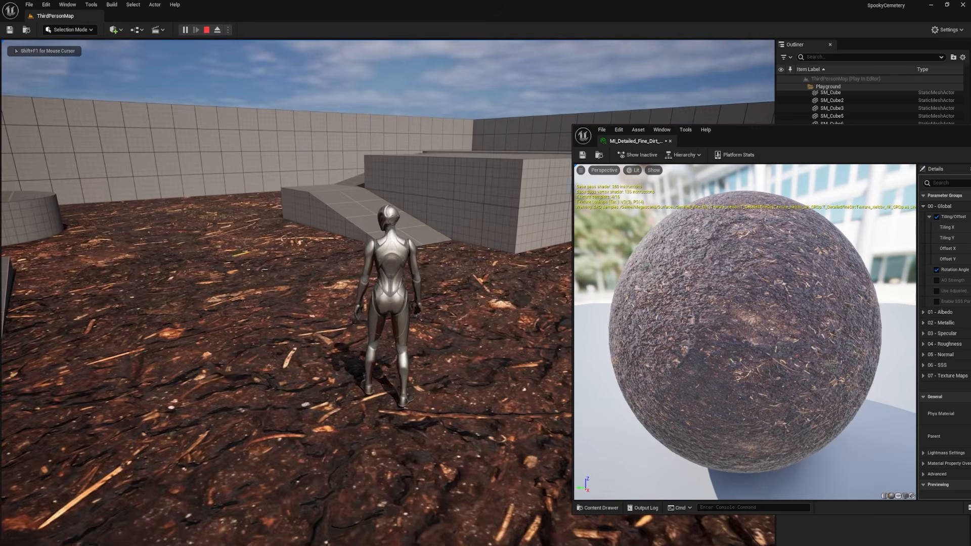
{"action": "key", "text": "Escape"}
- Set the dirt material's tiling to 30 and play the level to check the floor at character height
{"action": "left_click", "coordinate": [679, 177]}
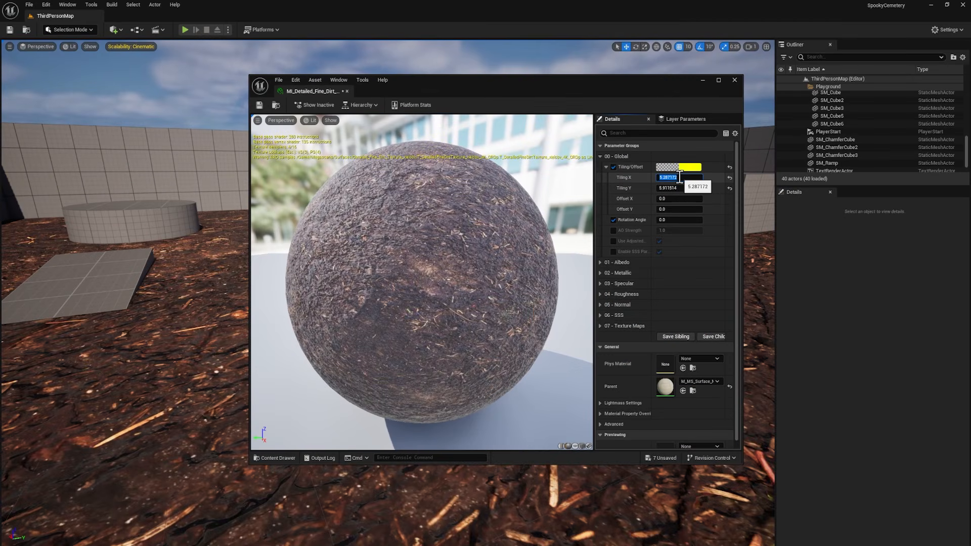
{"action": "type", "text": "30"}
{"action": "key", "text": "Tab"}
{"action": "key", "text": "Return"}
{"action": "left_click", "coordinate": [187, 30]}
{"action": "left_click_drag", "start_coordinate": [338, 80], "coordinate": [533, 118]}
{"action": "key", "text": "w"}
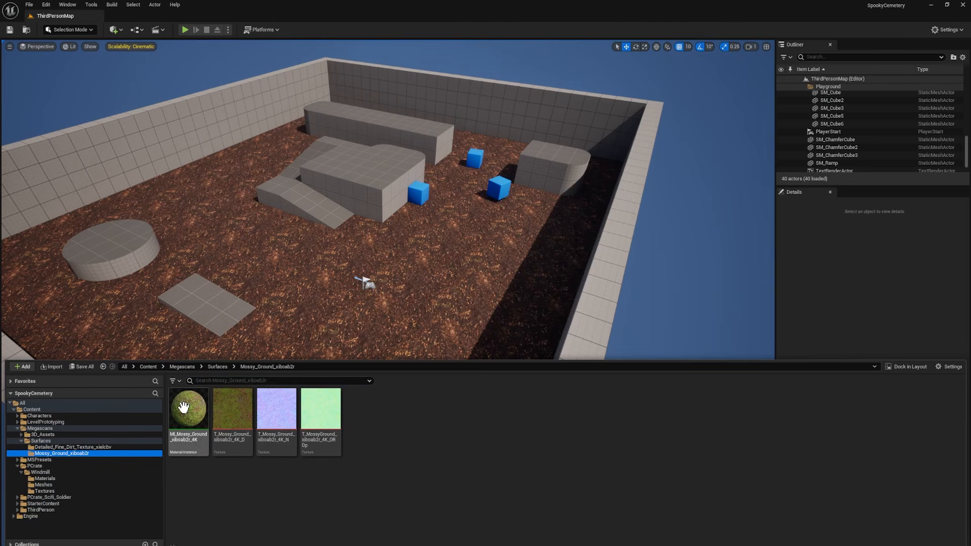
- Apply the MI_Mossy_Ground material instance to the floor, enable its Tiling/Offset override and set the tiling to 30
{"action": "left_click", "coordinate": [184, 408]}
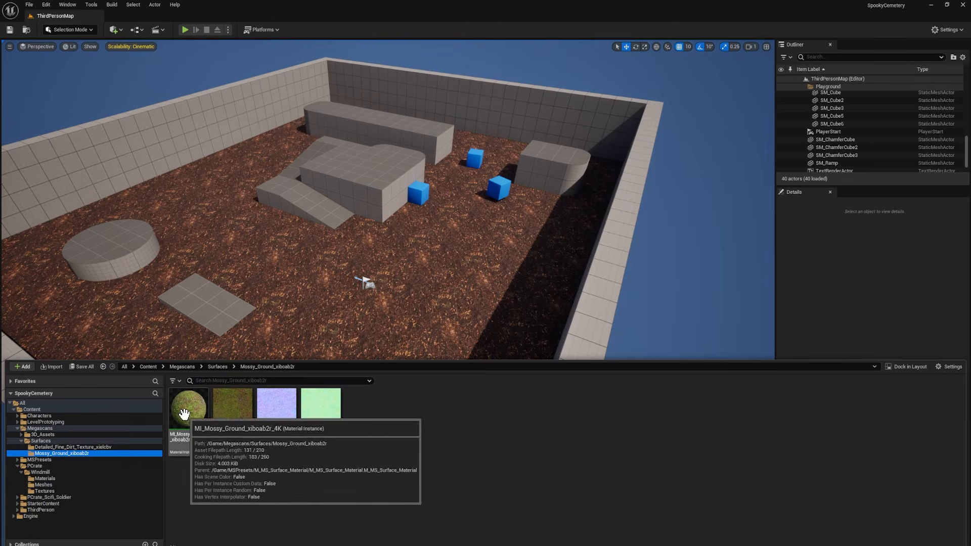
{"action": "left_click_drag", "start_coordinate": [189, 424], "coordinate": [304, 273]}
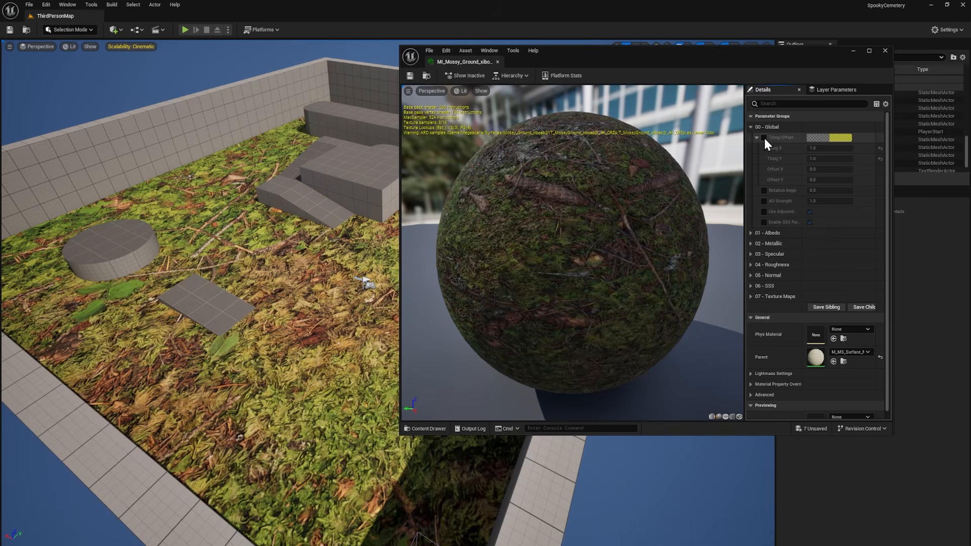
{"action": "left_click", "coordinate": [763, 137]}
{"action": "left_click", "coordinate": [820, 147]}
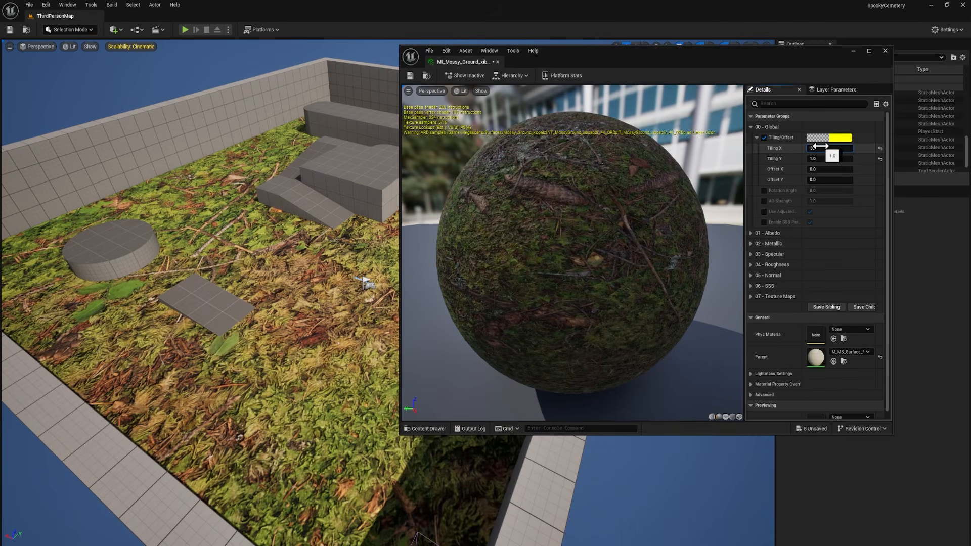
{"action": "key", "text": "Tab"}
{"action": "type", "text": "30"}
{"action": "key", "text": "Return"}
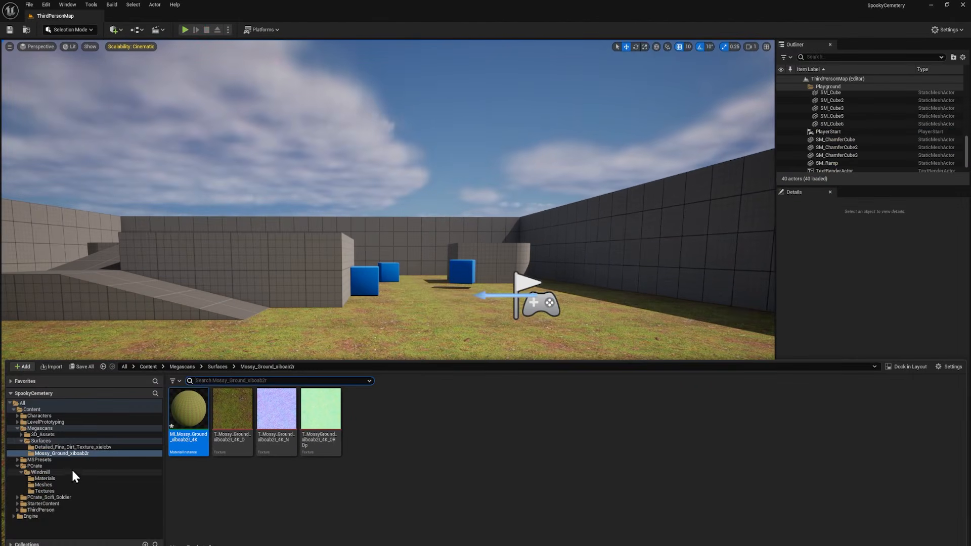
- Place the base piece from the Modular_Gate_Pillars folder of the Megascans 3D_Assets on the mossy floor
{"action": "left_click", "coordinate": [39, 429]}
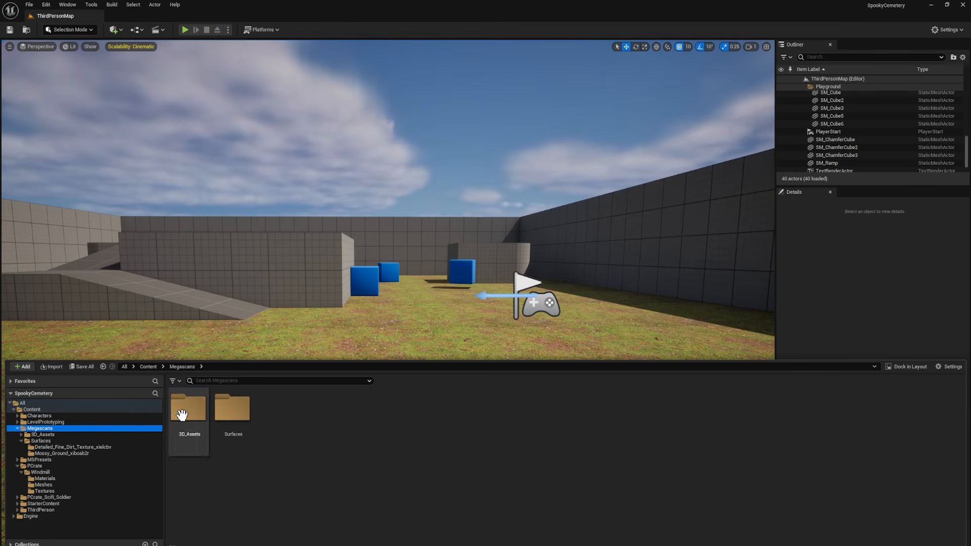
{"action": "double_click", "coordinate": [188, 409]}
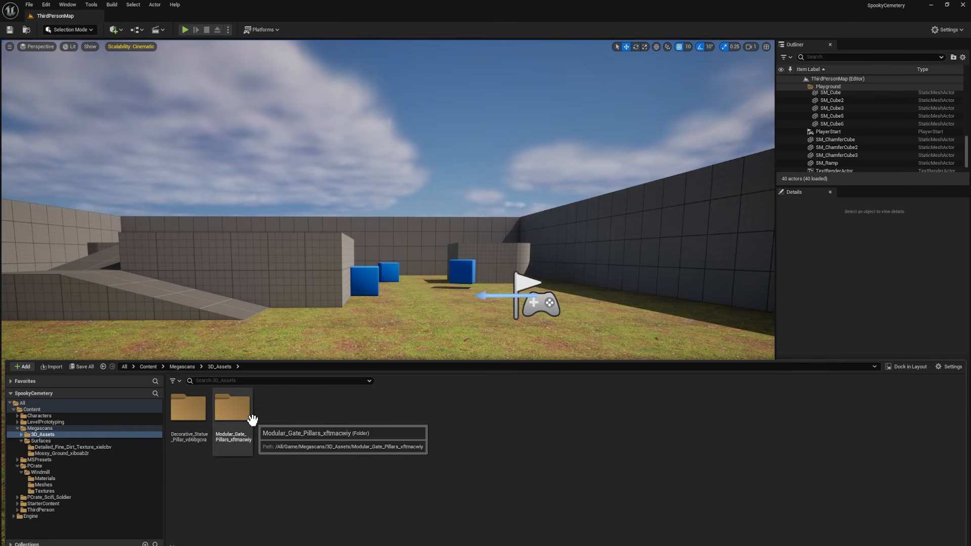
{"action": "double_click", "coordinate": [250, 428]}
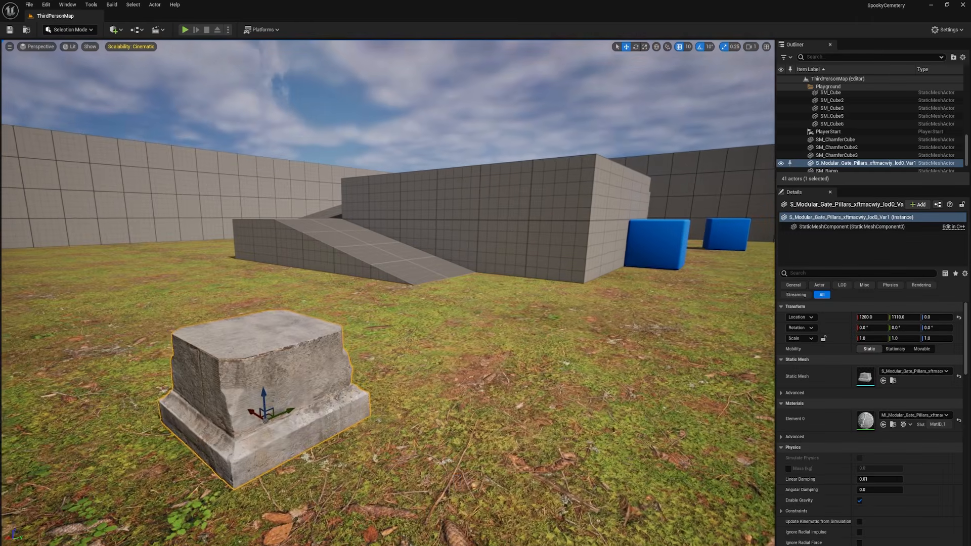
{"action": "right_click_drag", "start_coordinate": [388, 283], "coordinate": [395, 281]}
{"action": "key", "text": "a"}
{"action": "right_click_drag", "start_coordinate": [318, 338], "coordinate": [302, 360]}
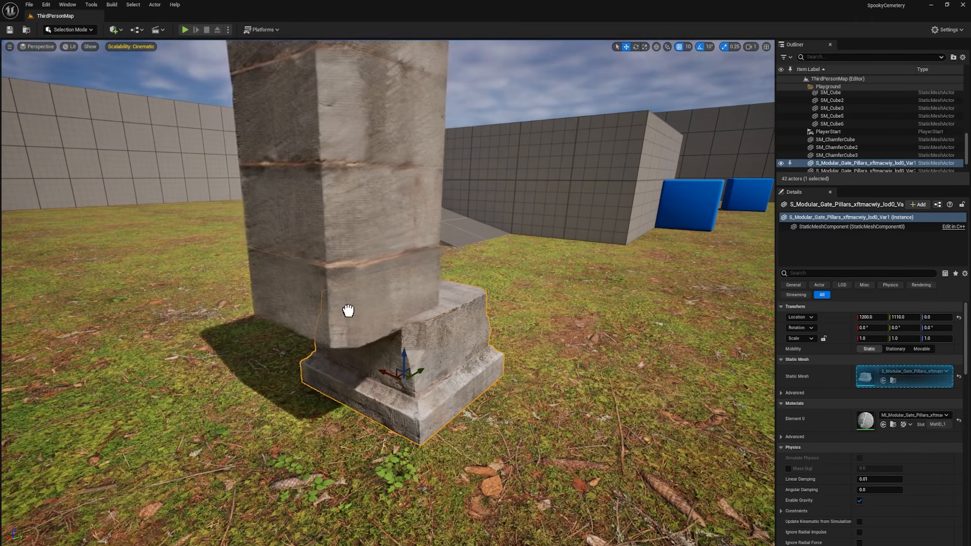
- Position the gate pillar's shaft above the base and add the pyramid-shaped cap piece to the level
{"action": "left_click_drag", "start_coordinate": [349, 310], "coordinate": [349, 294]}
{"action": "key", "text": "s"}
{"action": "right_click_drag", "start_coordinate": [344, 324], "coordinate": [323, 419]}
{"action": "key", "text": "ctrl+space"}
{"action": "left_click", "coordinate": [306, 415]}
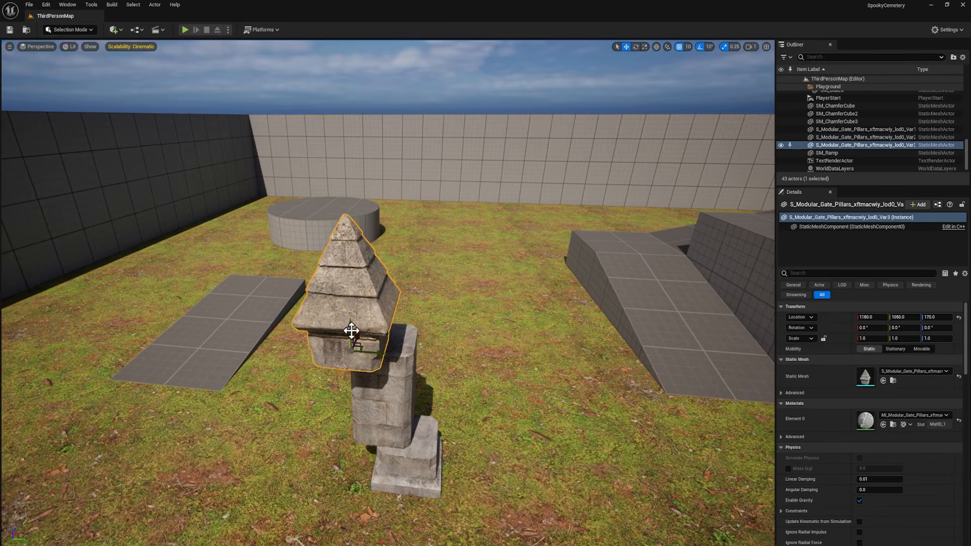
- Try assembling the gate pillar by aligning its cap and shaft over the base, and remove the pieces from the level
{"action": "left_click_drag", "start_coordinate": [364, 336], "coordinate": [400, 334]}
{"action": "left_click", "coordinate": [390, 394]}
{"action": "key", "text": "e"}
{"action": "left_click_drag", "start_coordinate": [438, 433], "coordinate": [408, 395]}
{"action": "key", "text": "w"}
{"action": "left_click", "coordinate": [395, 331]}
{"action": "key", "text": "e"}
{"action": "left_click_drag", "start_coordinate": [416, 313], "coordinate": [279, 415]}
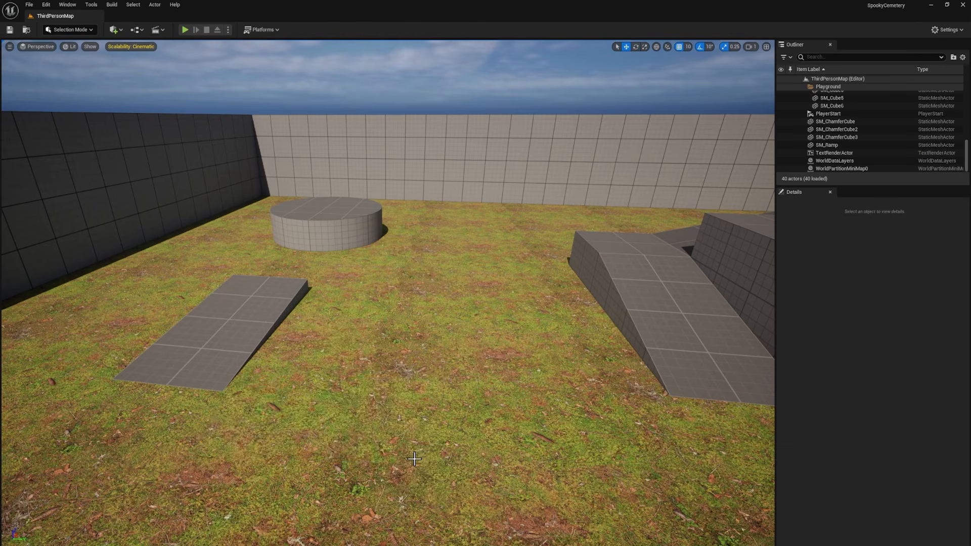
- Place the Decorative Statue Pillar against the perimeter wall, scale it uniformly to 1.5, and play the level to compare it with the character
{"action": "key", "text": "ctrl+space"}
{"action": "left_click", "coordinate": [73, 440]}
{"action": "left_click_drag", "start_coordinate": [233, 415], "coordinate": [326, 390]}
{"action": "left_click_drag", "start_coordinate": [349, 392], "coordinate": [276, 390], "text": "shift"}
{"action": "right_click_drag", "start_coordinate": [276, 390], "coordinate": [237, 369]}
{"action": "key", "text": "r"}
{"action": "left_click_drag", "start_coordinate": [229, 447], "coordinate": [248, 435]}
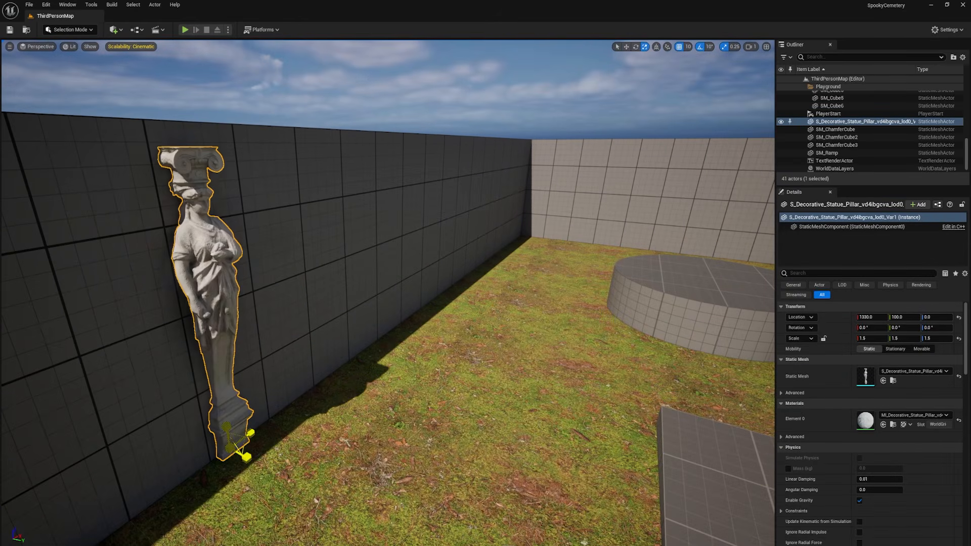
{"action": "key", "text": "alt+p"}
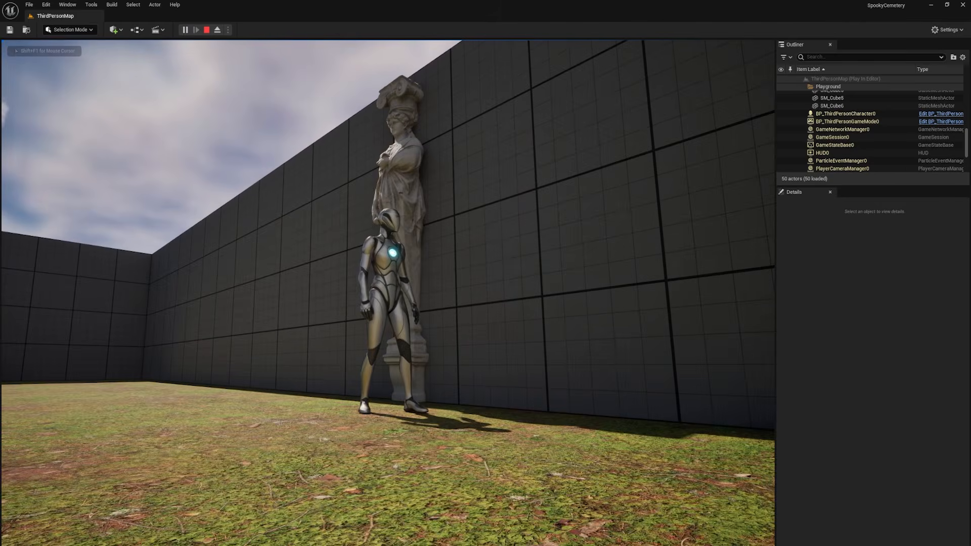
{"action": "key", "text": "s"}
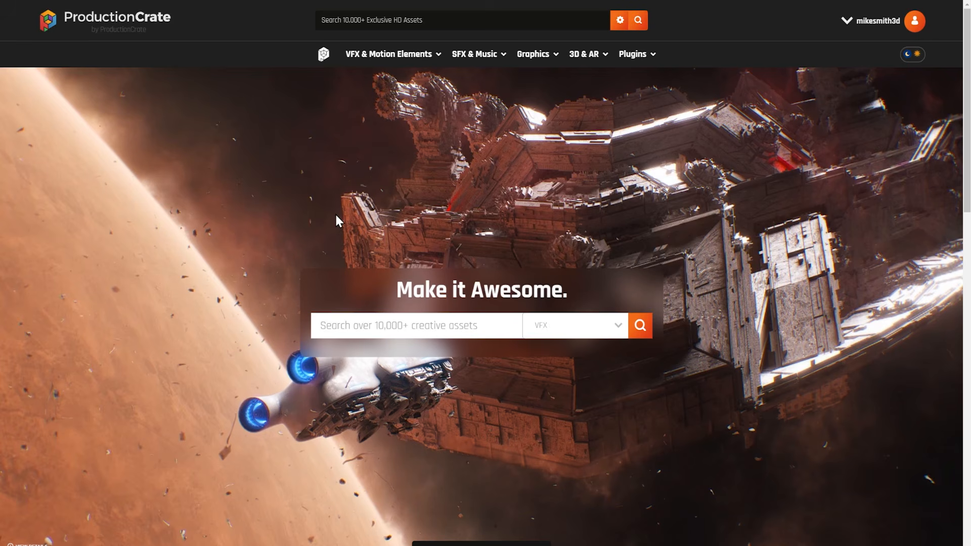
- Switch to the ProductionCrate website, browse the Ancient 3D models and view the Medieval Stone Construction preview with its download options
{"action": "mouse_move", "coordinate": [578, 58]}
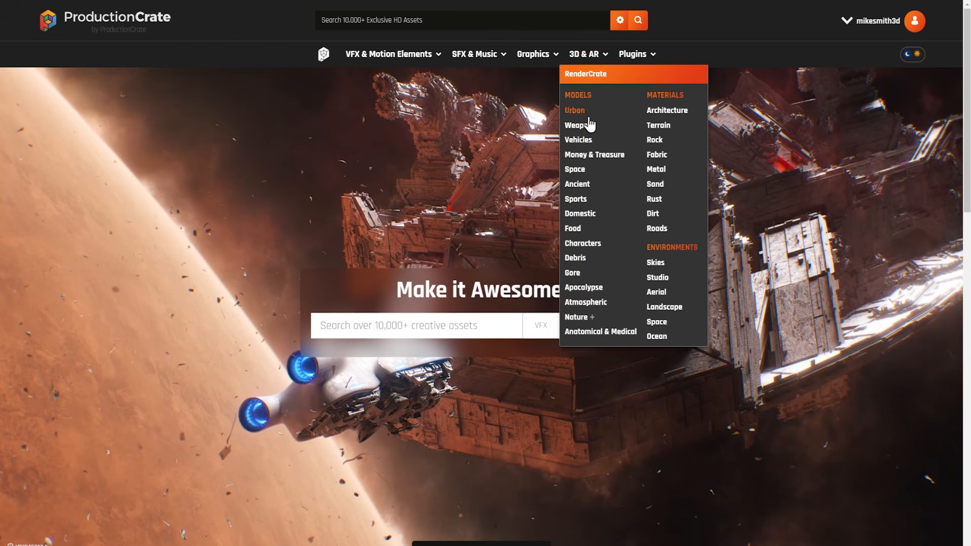
{"action": "left_click", "coordinate": [577, 185]}
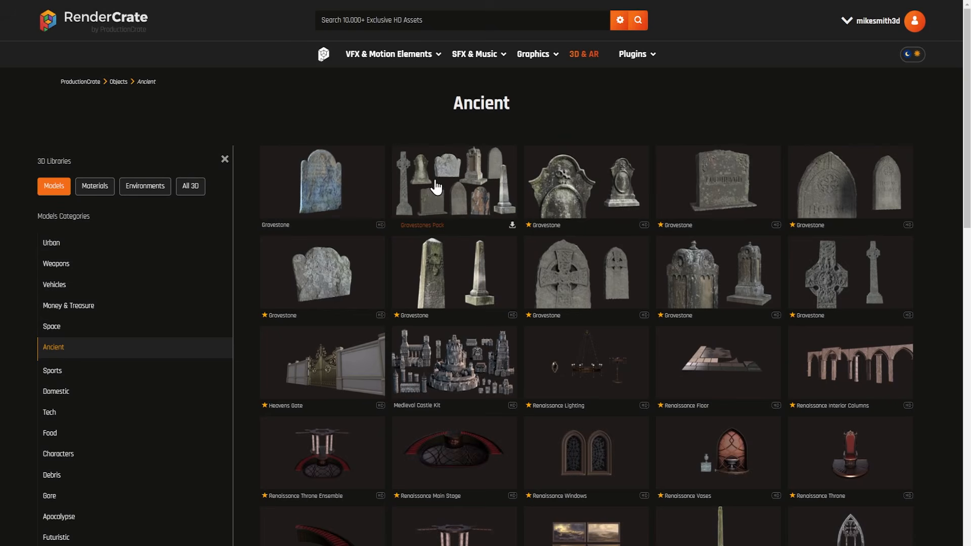
{"action": "scroll", "coordinate": [502, 240], "scroll_direction": "down", "scroll_amount": 6}
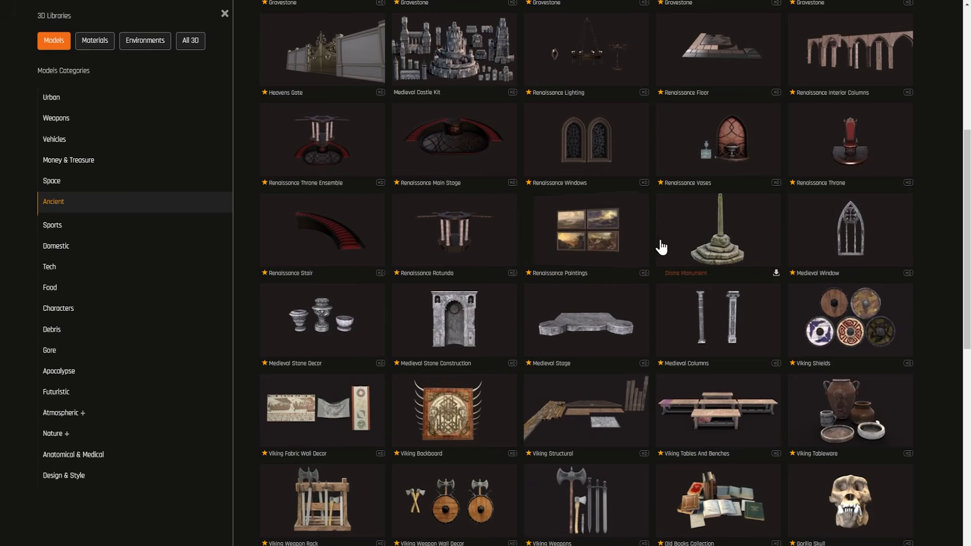
{"action": "left_click", "coordinate": [477, 321]}
{"action": "left_click_drag", "start_coordinate": [418, 288], "coordinate": [576, 285]}
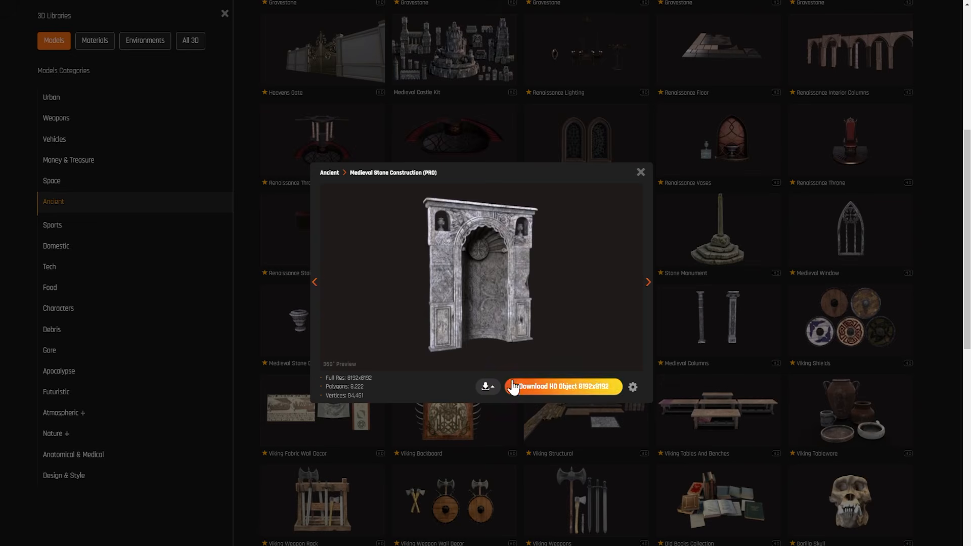
{"action": "left_click", "coordinate": [487, 387]}
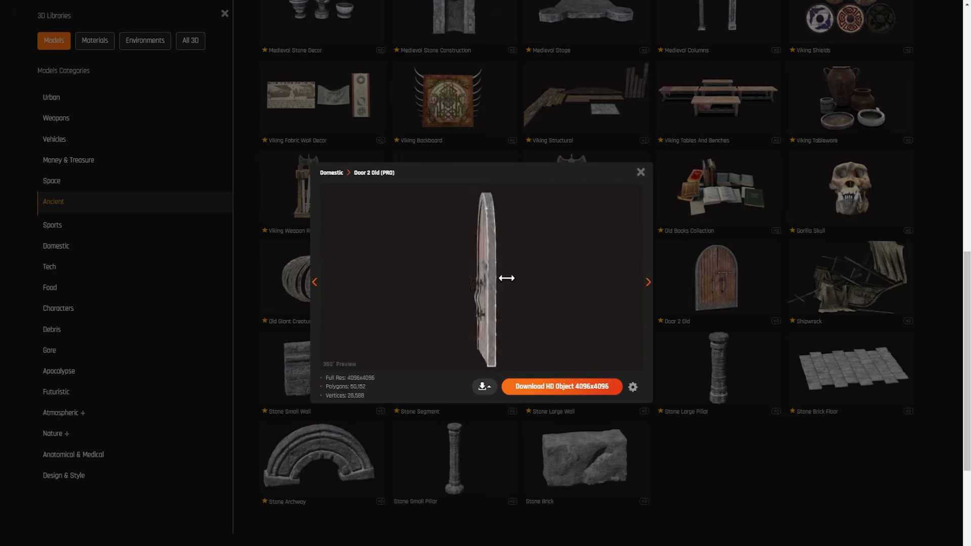
- Browse the remaining Ancient models, previewing stone building pieces such as Stone Large Wall and Stone Brick Floor, and show the 3D & AR categories
{"action": "left_click", "coordinate": [640, 172]}
{"action": "scroll", "coordinate": [644, 193], "scroll_direction": "down", "scroll_amount": 1}
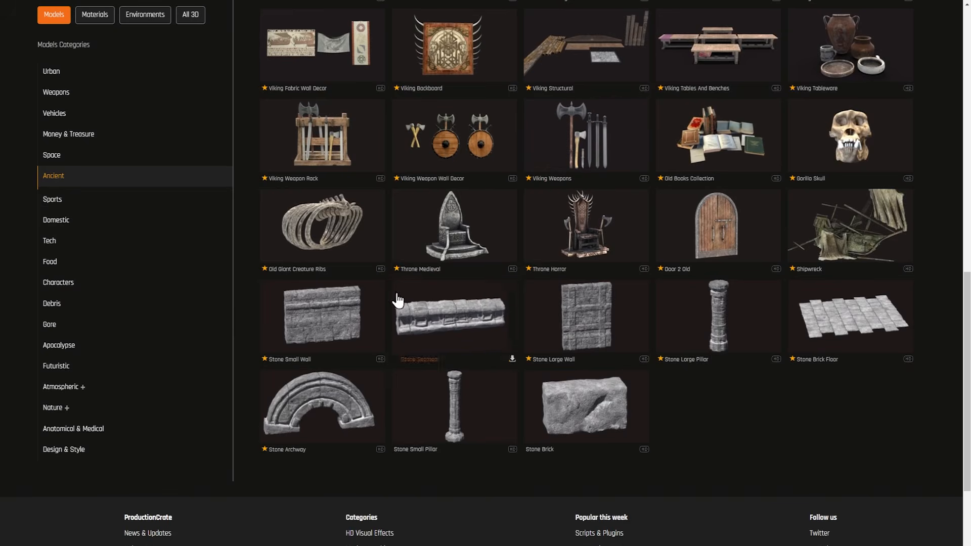
{"action": "left_click", "coordinate": [327, 315]}
{"action": "left_click", "coordinate": [743, 430]}
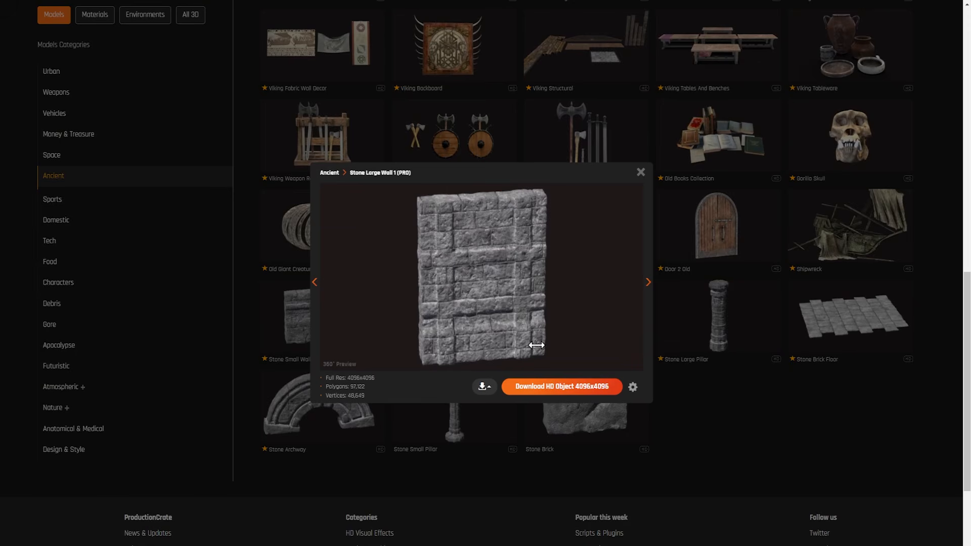
{"action": "left_click", "coordinate": [797, 402]}
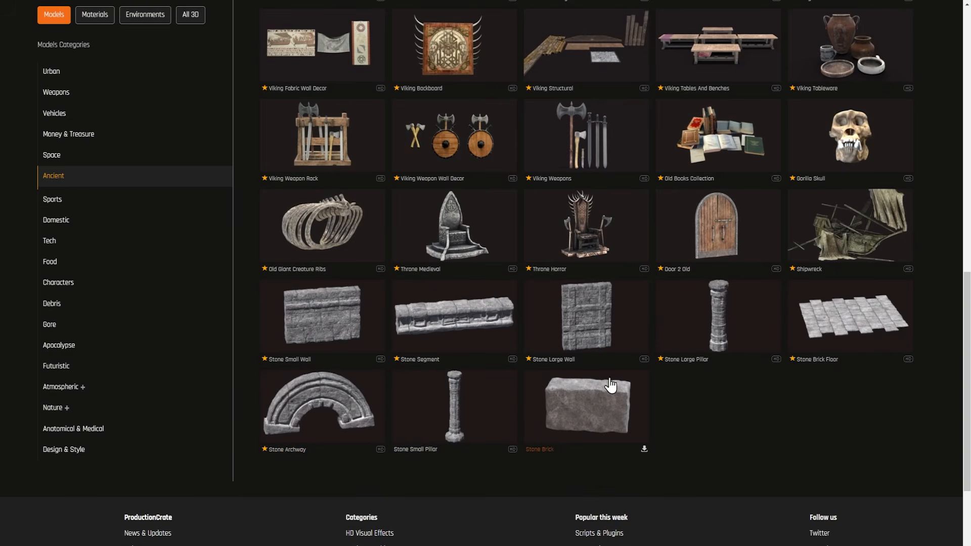
{"action": "left_click", "coordinate": [854, 315]}
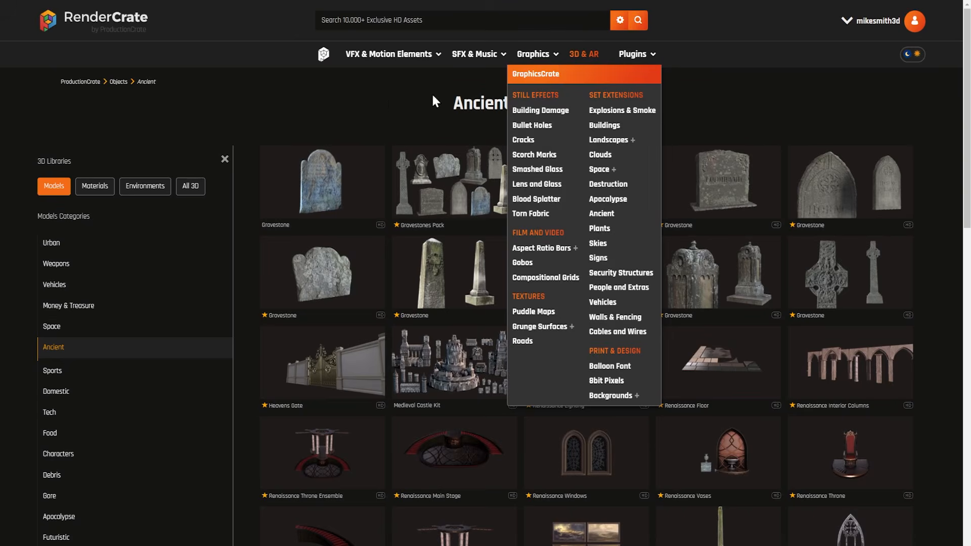
{"action": "mouse_move", "coordinate": [590, 58]}
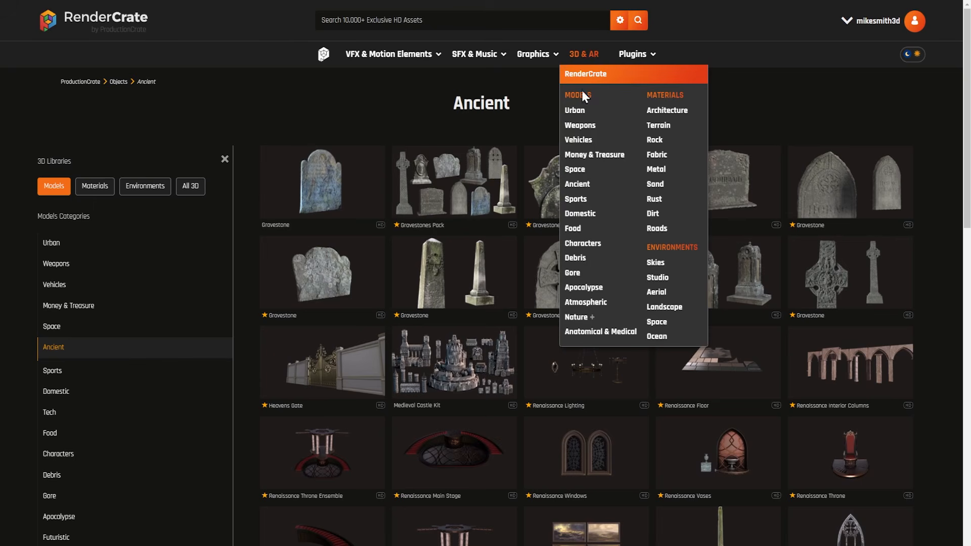
- Browse the Nature Vegetation models, previewing the first Grass model with its download sizes and the Dead Creepy Tree 2 model
{"action": "mouse_move", "coordinate": [587, 321]}
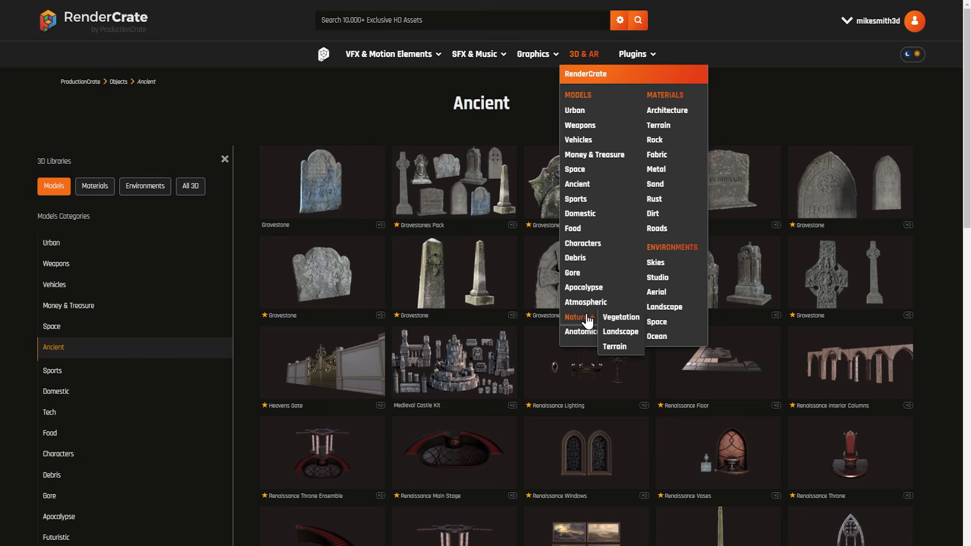
{"action": "left_click", "coordinate": [621, 318]}
{"action": "scroll", "coordinate": [347, 148], "scroll_direction": "down", "scroll_amount": 1}
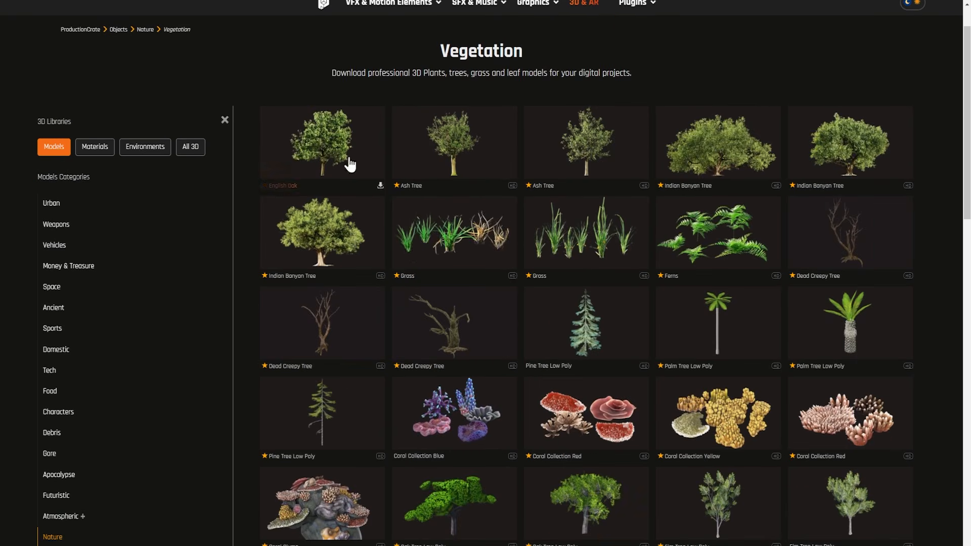
{"action": "left_click", "coordinate": [462, 244]}
{"action": "mouse_move", "coordinate": [491, 388]}
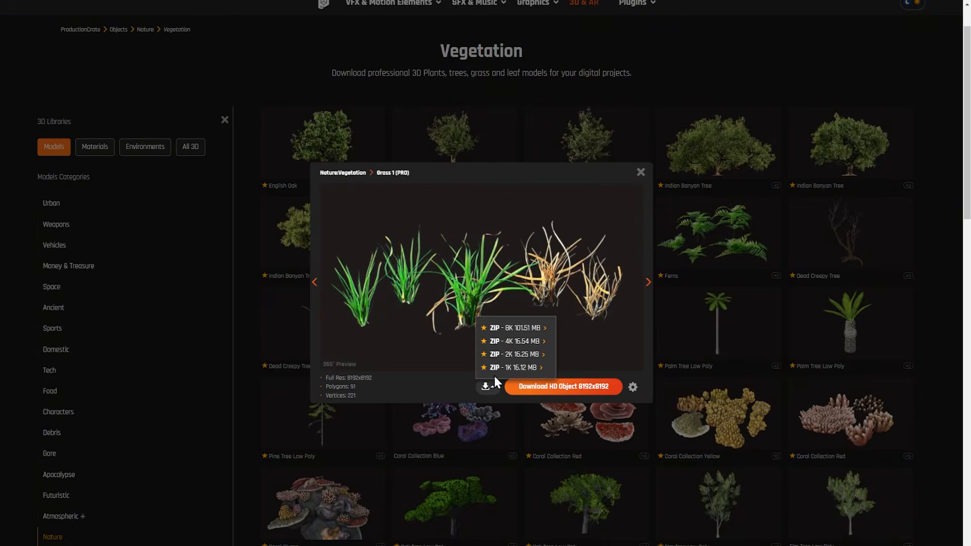
{"action": "left_click", "coordinate": [237, 368]}
{"action": "left_click", "coordinate": [354, 330]}
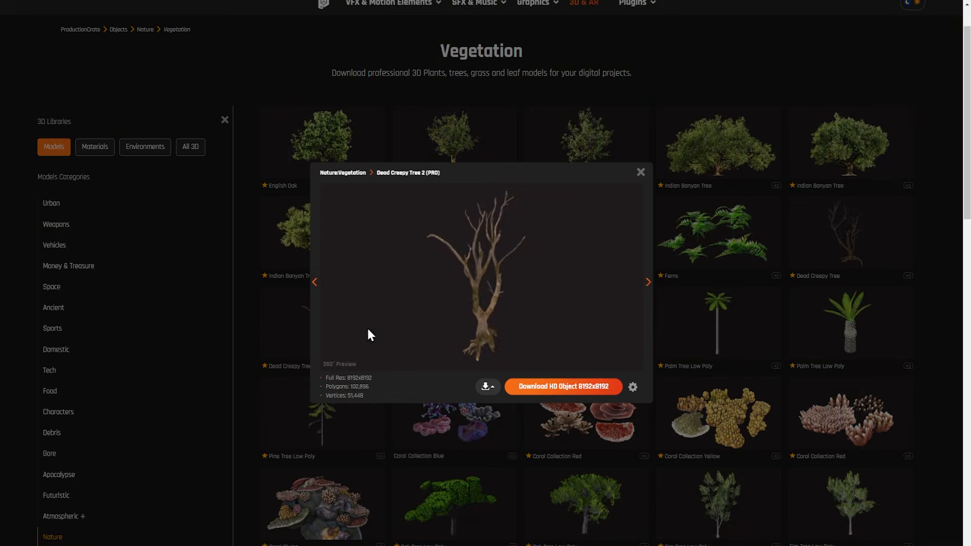
{"action": "key", "text": "Escape"}
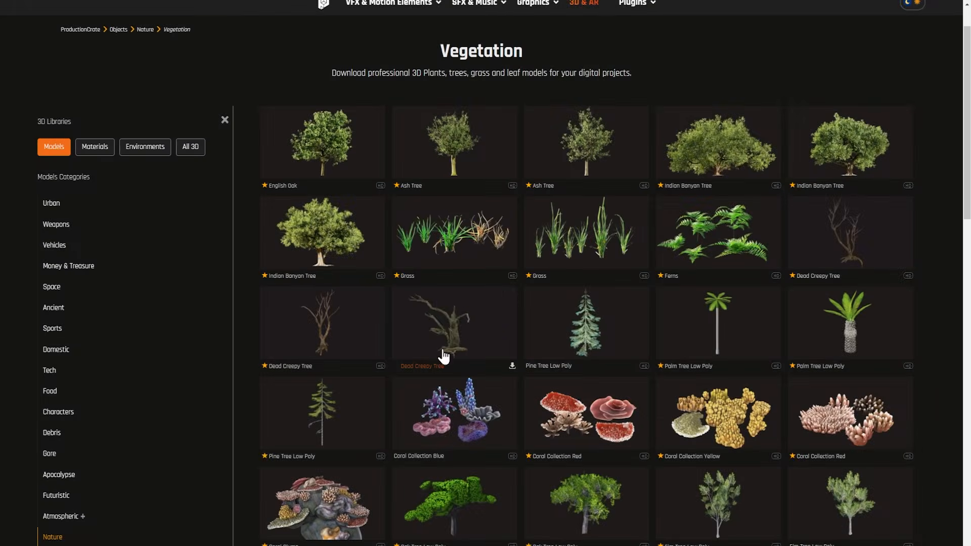
- Preview further creepy and dead tree models in the Vegetation library, including Dead Tree 2, and look through the remaining plants
{"action": "left_click", "coordinate": [454, 341]}
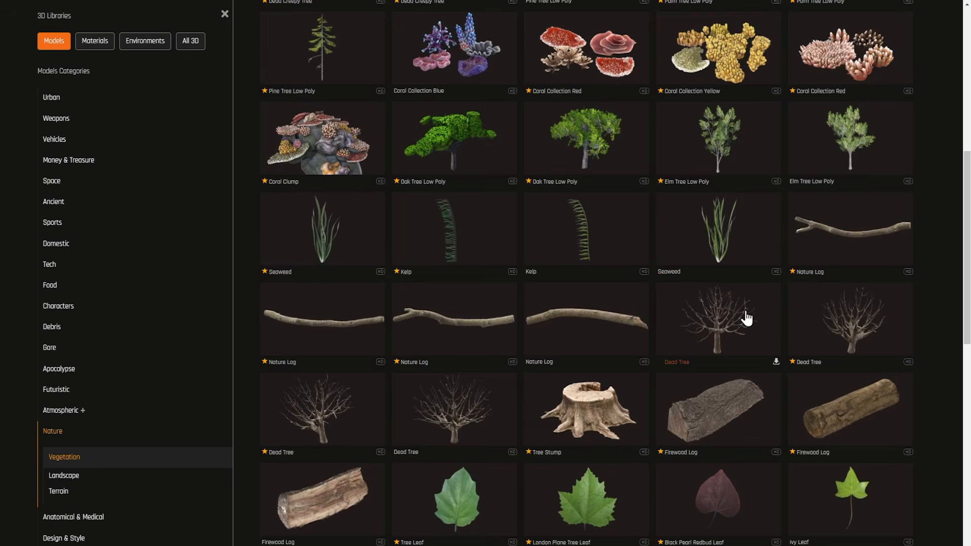
{"action": "left_click", "coordinate": [746, 317]}
{"action": "left_click", "coordinate": [884, 321]}
{"action": "left_click", "coordinate": [850, 333]}
{"action": "left_click", "coordinate": [390, 428]}
{"action": "left_click", "coordinate": [334, 404]}
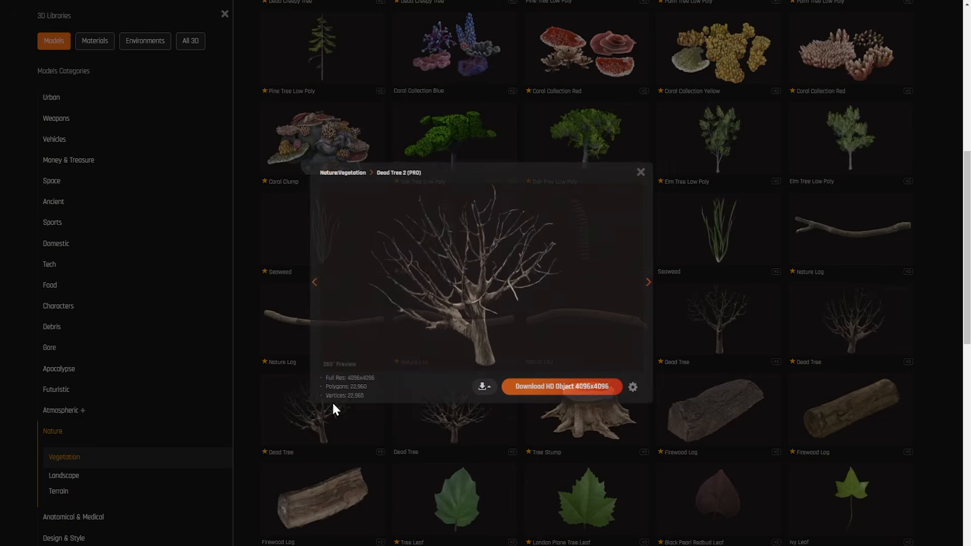
{"action": "scroll", "coordinate": [334, 409], "scroll_direction": "down", "scroll_amount": 3}
{"action": "left_click", "coordinate": [930, 370]}
{"action": "scroll", "coordinate": [676, 289], "scroll_direction": "down", "scroll_amount": 1}
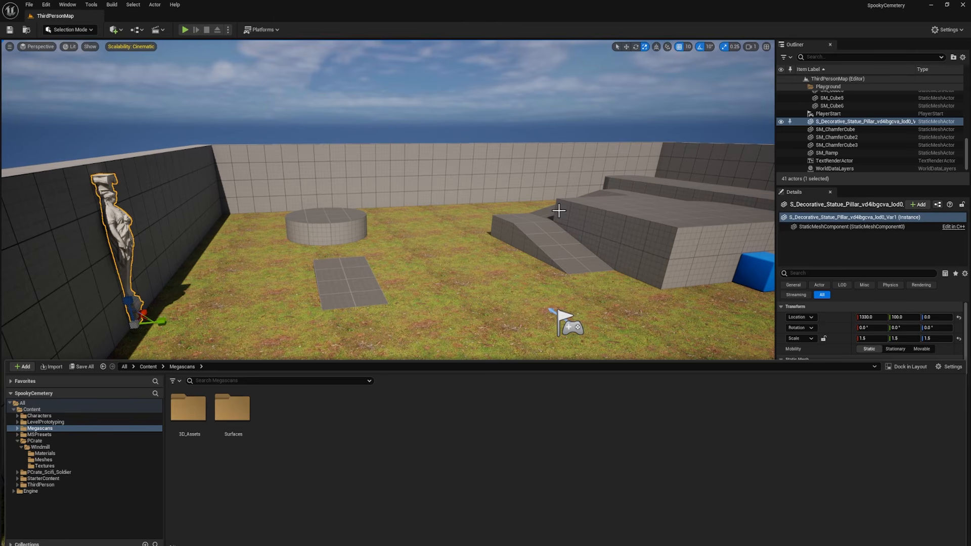
- Return to Unreal Editor and create a folder named LargeWall inside the PCrate content folder
{"action": "mouse_move", "coordinate": [492, 284]}
{"action": "right_mouse_down"}
{"action": "mouse_move", "coordinate": [492, 316]}
{"action": "mouse_move", "coordinate": [425, 316]}
{"action": "mouse_move", "coordinate": [492, 283]}
{"action": "right_mouse_up"}
{"action": "key", "text": "d"}
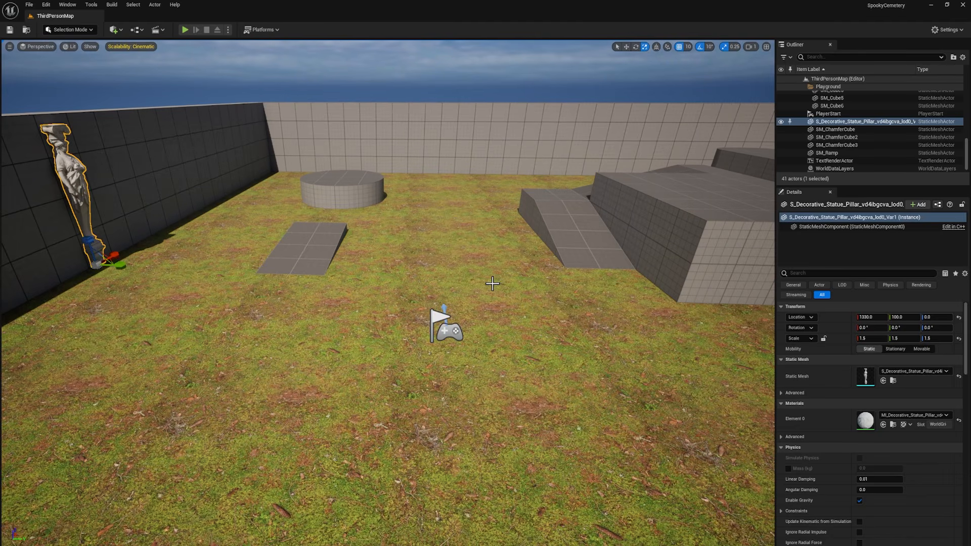
{"action": "key", "text": "ctrl+space"}
{"action": "left_click", "coordinate": [38, 473]}
{"action": "left_click", "coordinate": [38, 440]}
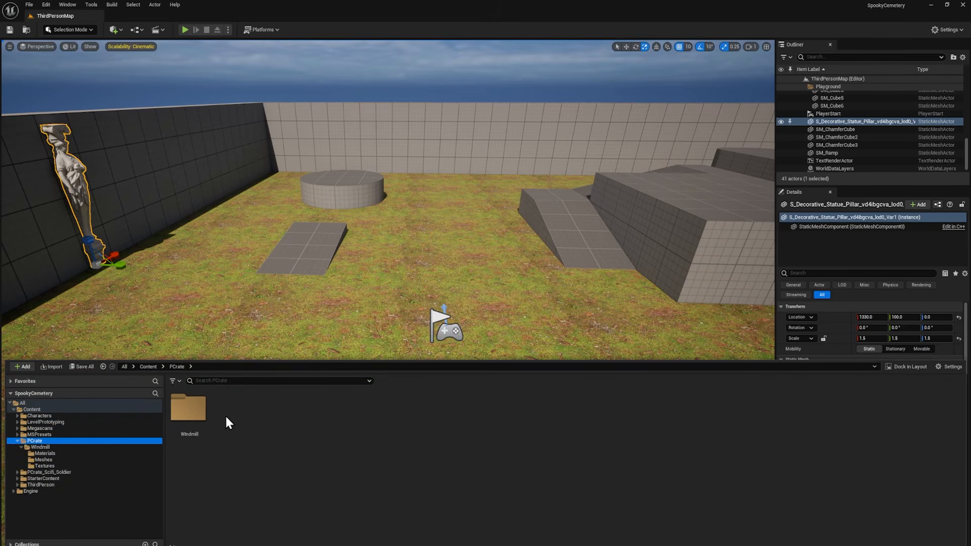
{"action": "right_click", "coordinate": [244, 424]}
{"action": "left_click", "coordinate": [271, 135]}
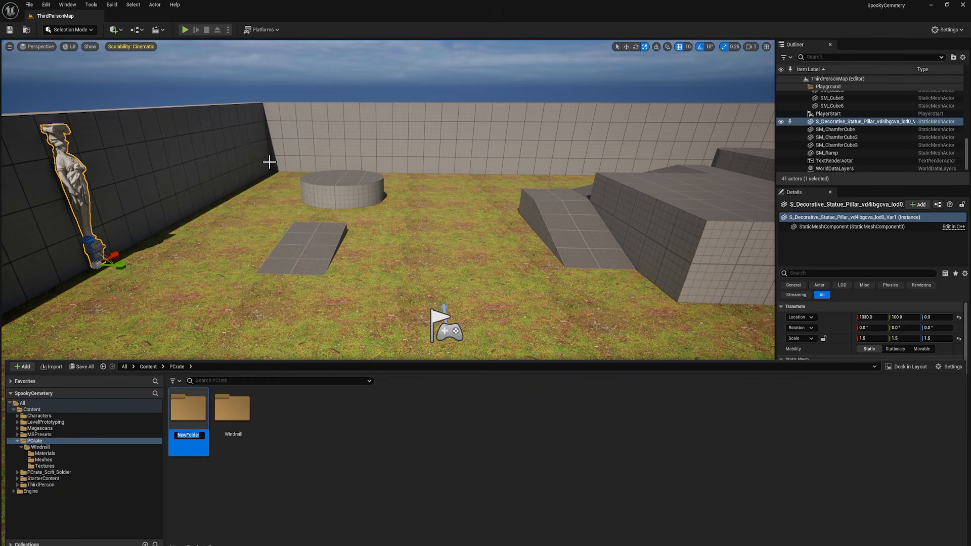
{"action": "type", "text": "LargeWall"}
{"action": "key", "text": "Return"}
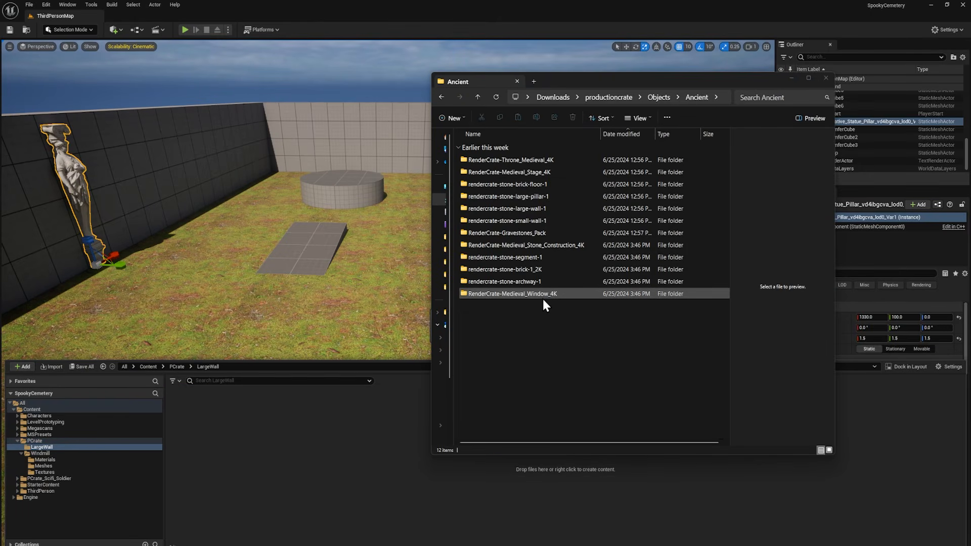
- Import RenderCrate-Stone_Large_Wall_1.obj from the downloaded rendercrate-stone-large-wall-1 folder into the LargeWall folder
{"action": "double_click", "coordinate": [515, 209]}
{"action": "left_click_drag", "start_coordinate": [560, 135], "coordinate": [626, 135]}
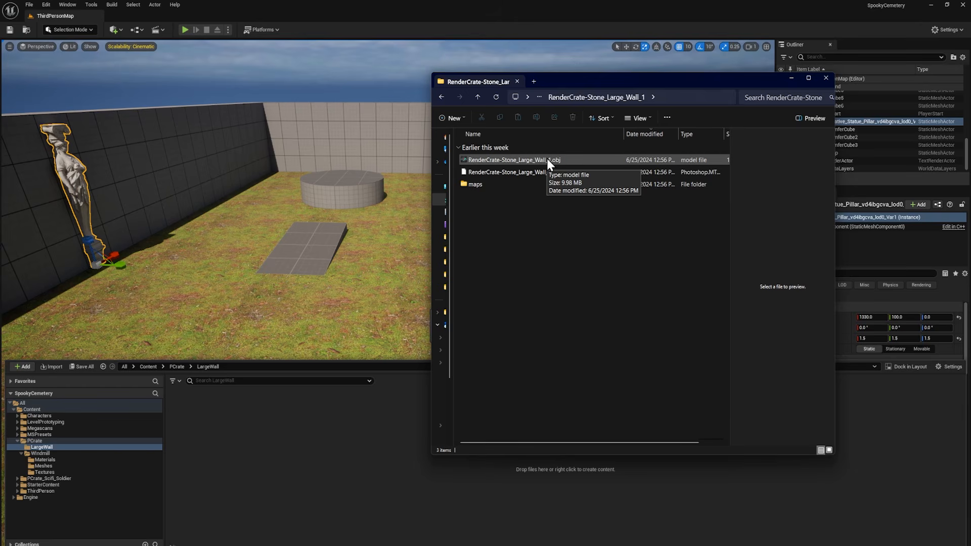
{"action": "left_click_drag", "start_coordinate": [547, 159], "coordinate": [304, 459]}
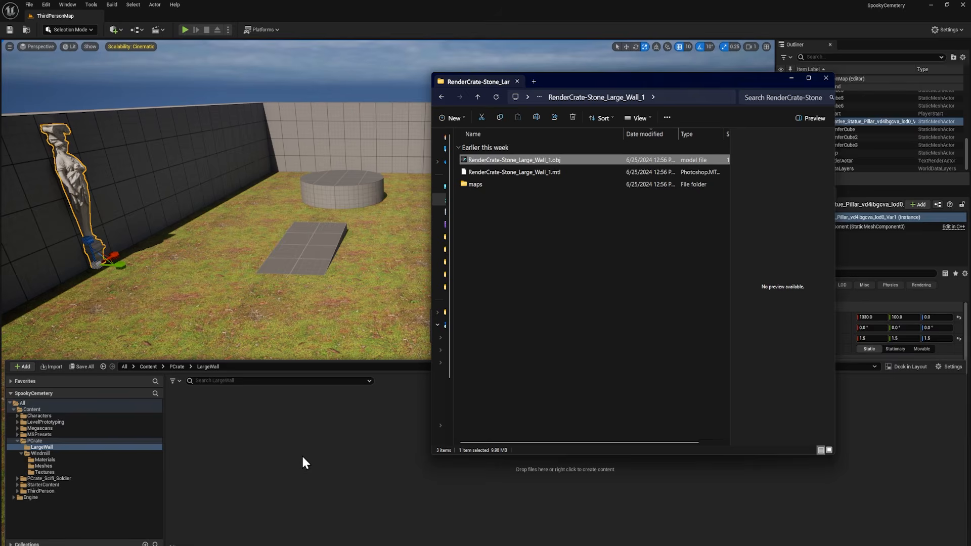
{"action": "left_click", "coordinate": [590, 414]}
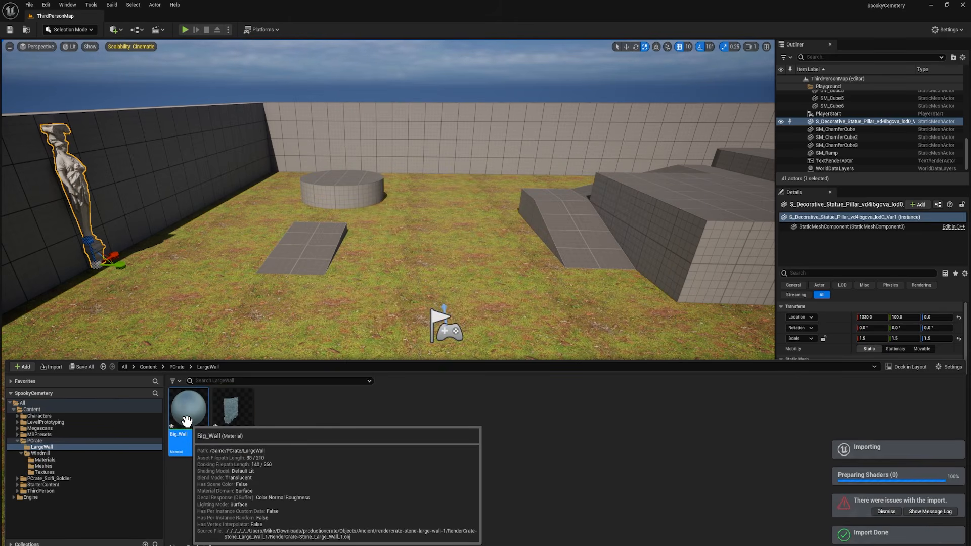
- Import the Big Wall Diffuse.jpg texture from the wall's maps folder into the LargeWall folder
{"action": "key", "text": "alt+Tab"}
{"action": "double_click", "coordinate": [480, 186]}
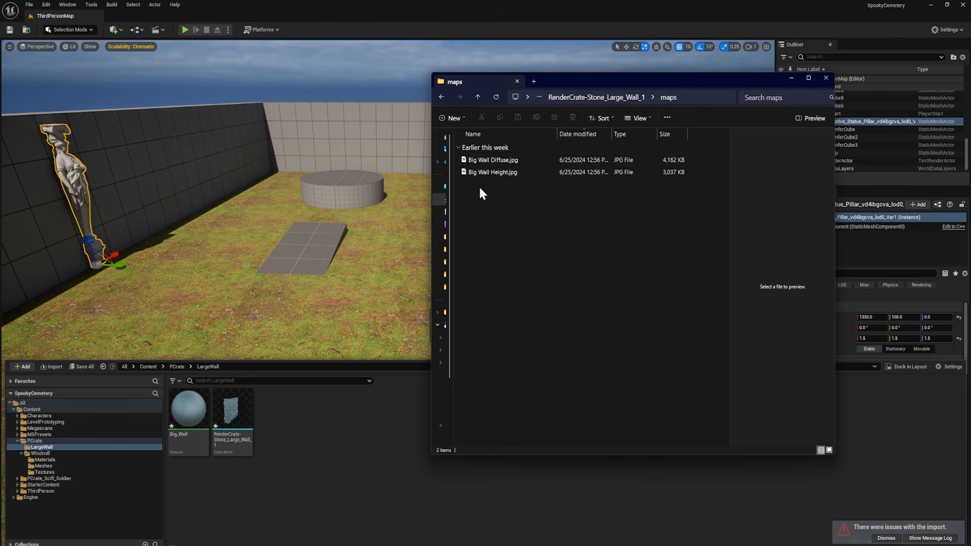
{"action": "left_click", "coordinate": [493, 161]}
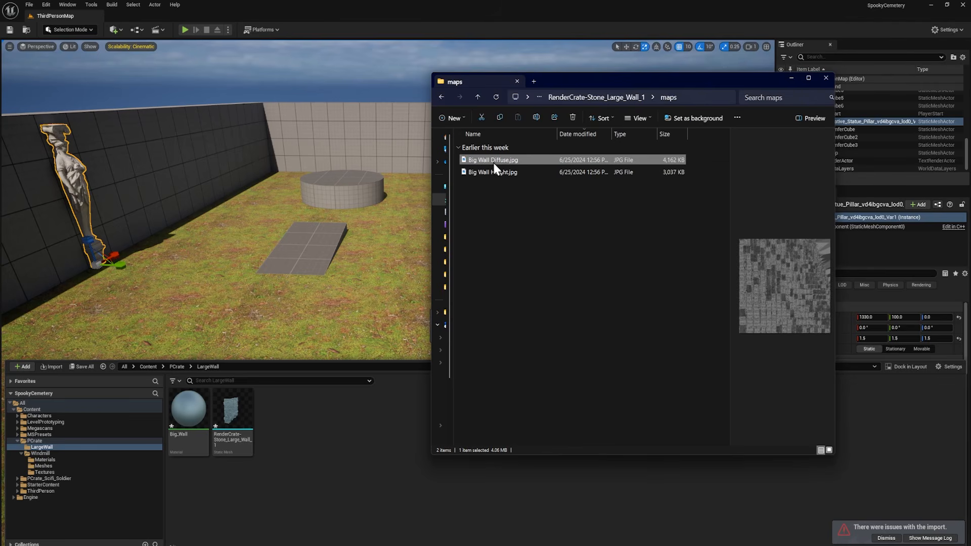
{"action": "key", "text": "alt+Tab"}
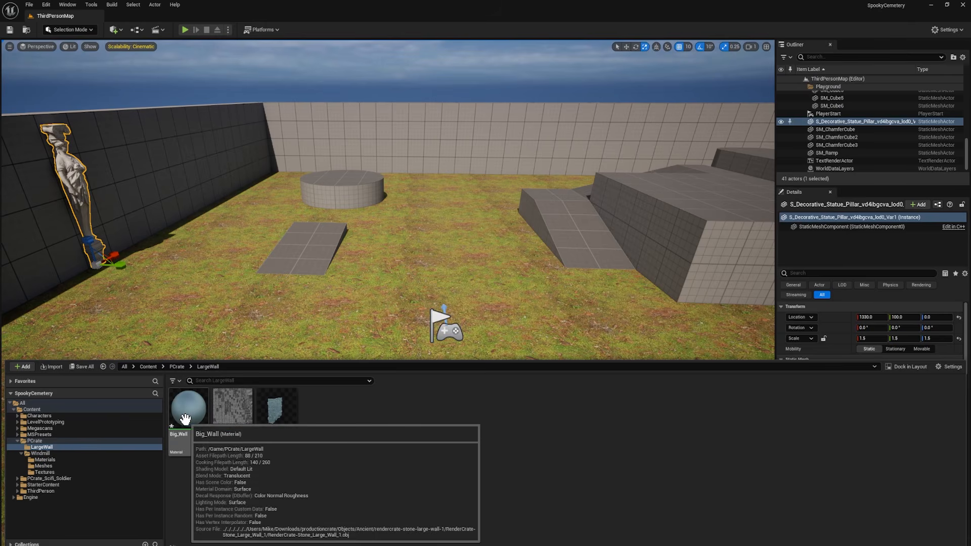
{"action": "left_click", "coordinate": [187, 444]}
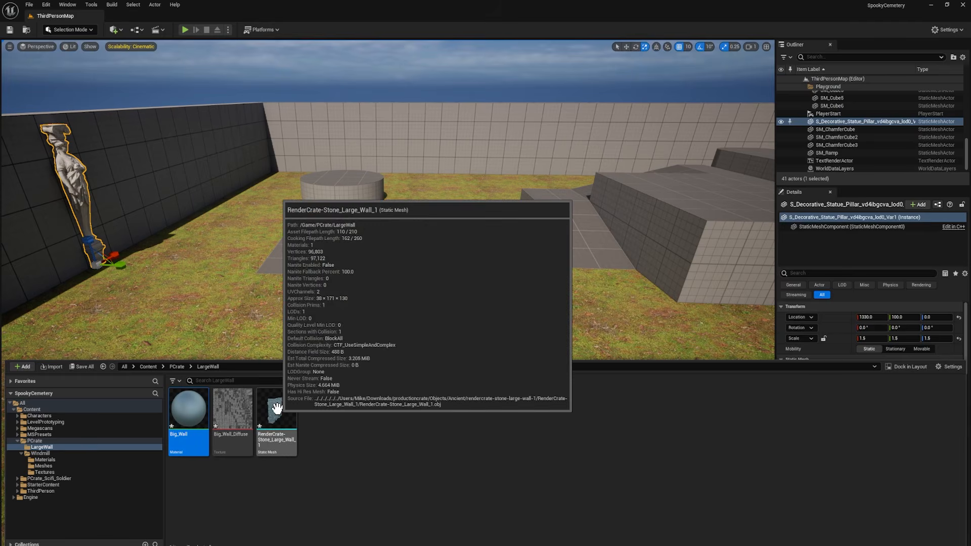
- Open the Big_Wall material and delete all imported nodes from its graph except the main material result node
{"action": "double_click", "coordinate": [201, 422]}
{"action": "left_click_drag", "start_coordinate": [639, 59], "coordinate": [440, 69]}
{"action": "left_click_drag", "start_coordinate": [687, 451], "coordinate": [855, 545]}
{"action": "right_click_drag", "start_coordinate": [556, 206], "coordinate": [670, 275]}
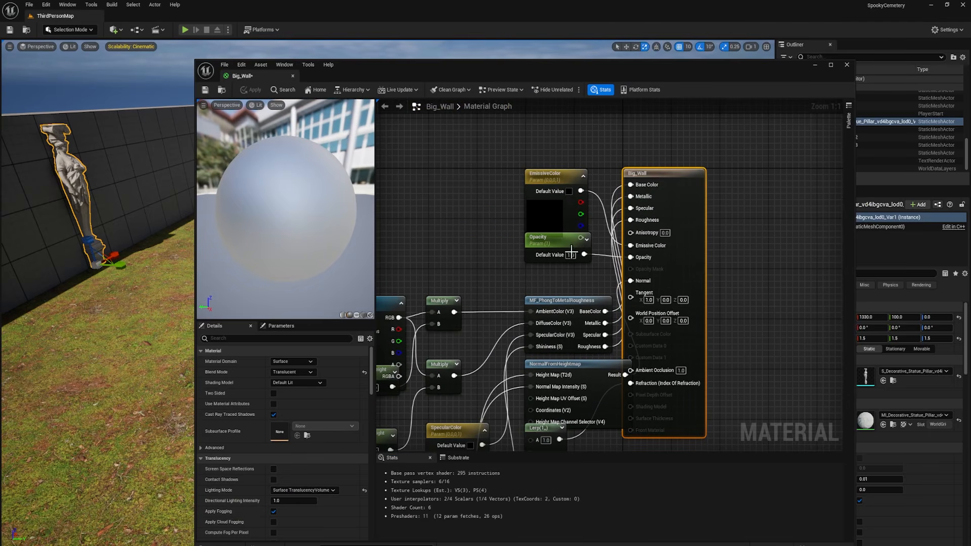
{"action": "right_click_drag", "start_coordinate": [475, 263], "coordinate": [538, 137]}
{"action": "left_click", "coordinate": [505, 253]}
{"action": "scroll", "coordinate": [505, 258], "scroll_direction": "down", "scroll_amount": 3}
{"action": "scroll", "coordinate": [484, 234], "scroll_direction": "up", "scroll_amount": 1}
{"action": "left_click_drag", "start_coordinate": [445, 130], "coordinate": [631, 426]}
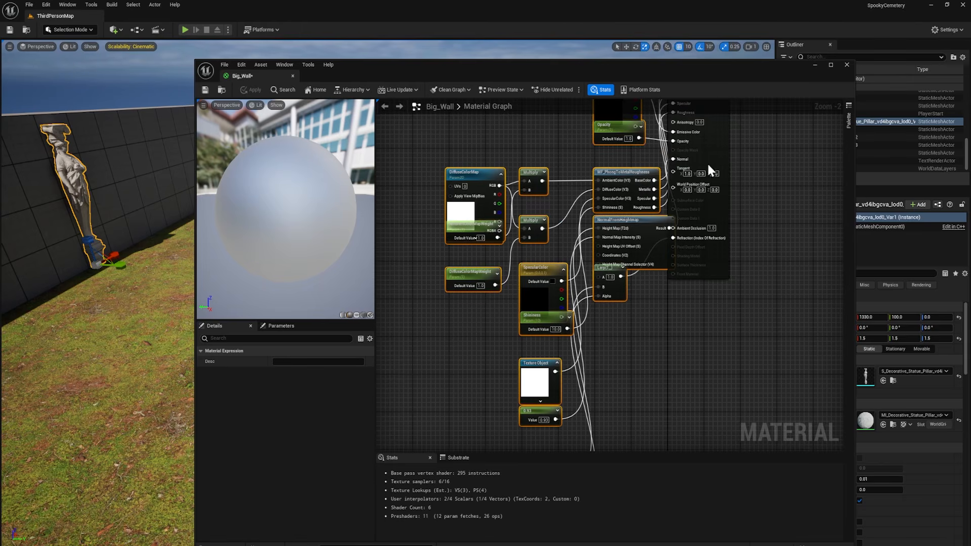
{"action": "right_click_drag", "start_coordinate": [716, 100], "coordinate": [693, 196]}
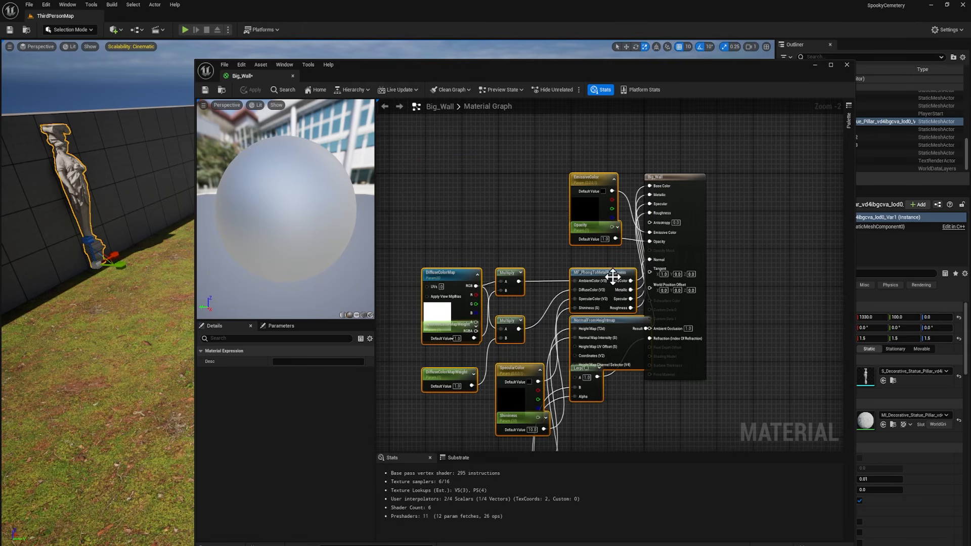
{"action": "key", "text": "Delete"}
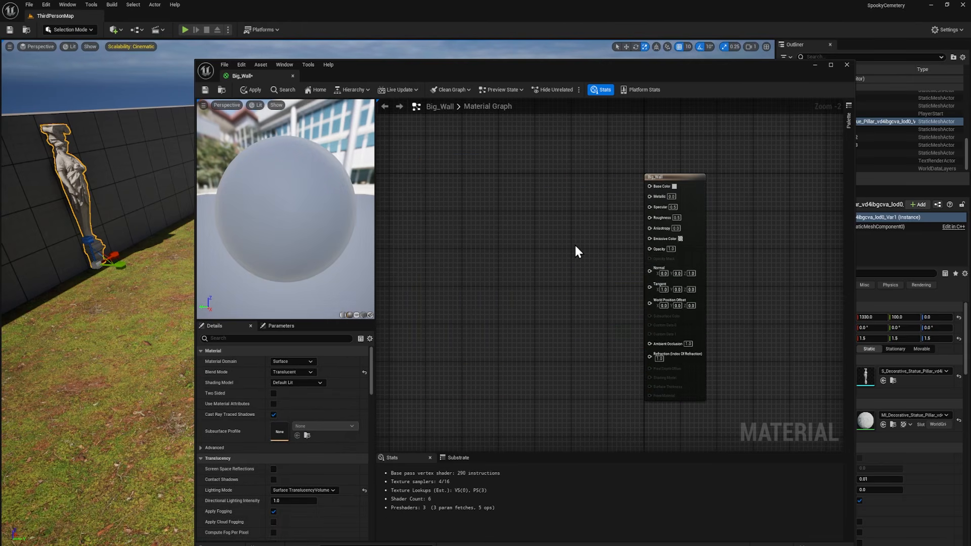
- Set the Big_Wall material's blend mode to Opaque and connect the Big_Wall_Diffuse texture to its Base Color
{"action": "left_click", "coordinate": [690, 181]}
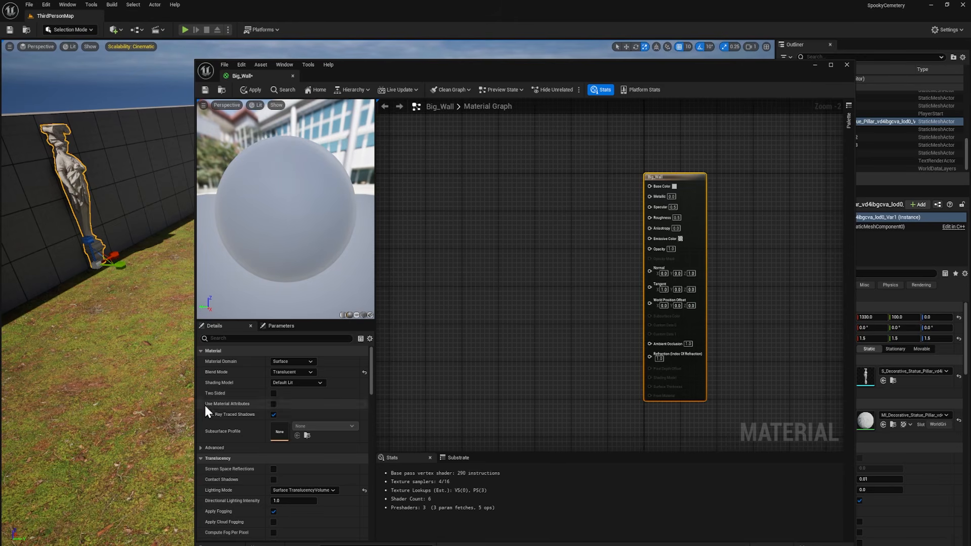
{"action": "left_click", "coordinate": [284, 373]}
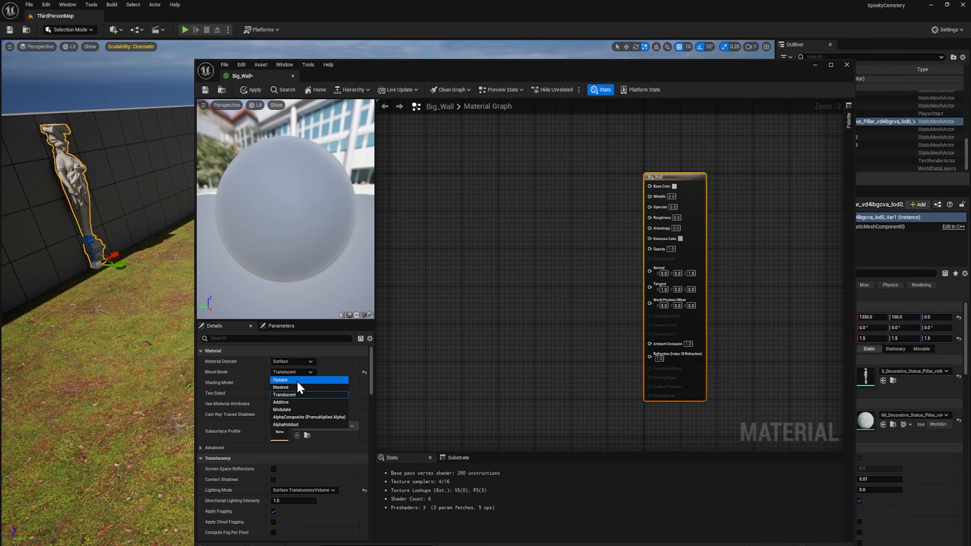
{"action": "left_click", "coordinate": [296, 381]}
{"action": "key", "text": "ctrl+space"}
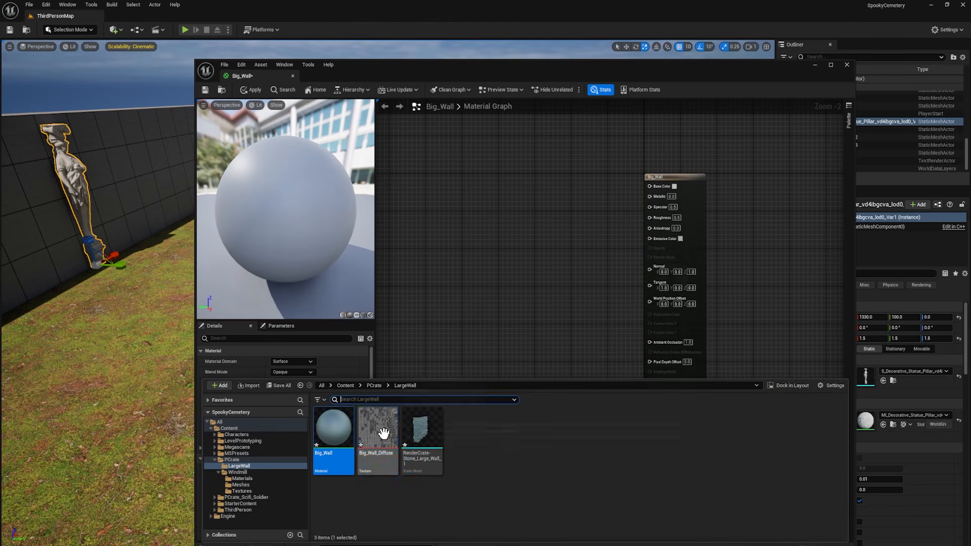
{"action": "left_click_drag", "start_coordinate": [385, 431], "coordinate": [668, 189]}
- Place the stone large wall mesh on the grass near the player start and apply the Big_Wall material changes
{"action": "left_click_drag", "start_coordinate": [361, 73], "coordinate": [671, 93]}
{"action": "key", "text": "ctrl+space"}
{"action": "left_click_drag", "start_coordinate": [737, 456], "coordinate": [331, 345]}
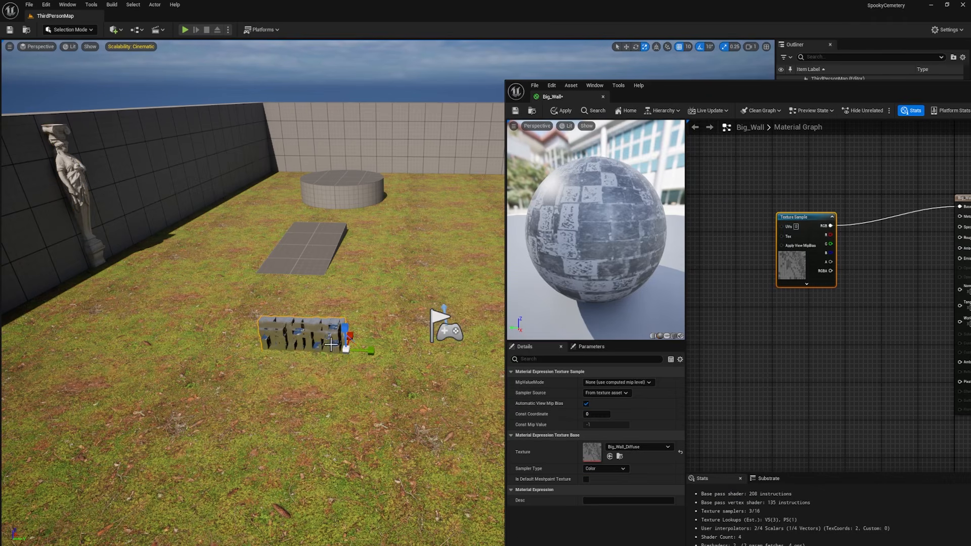
{"action": "left_click", "coordinate": [559, 112]}
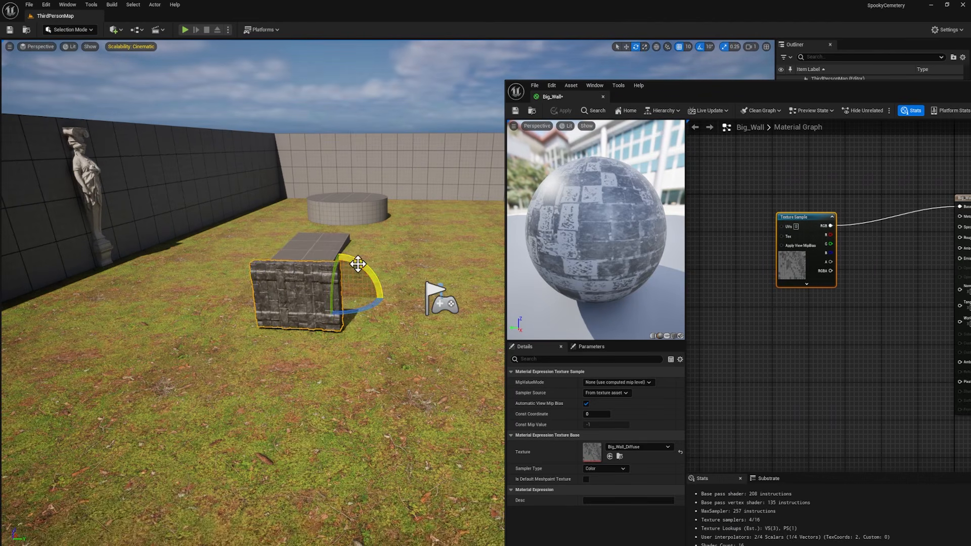
- Rotate the stone wall 90 degrees about X to stand upright, snap it to the ground and inspect it up close
{"action": "left_click_drag", "start_coordinate": [358, 264], "coordinate": [383, 299]}
{"action": "key", "text": "w"}
{"action": "key", "text": "End"}
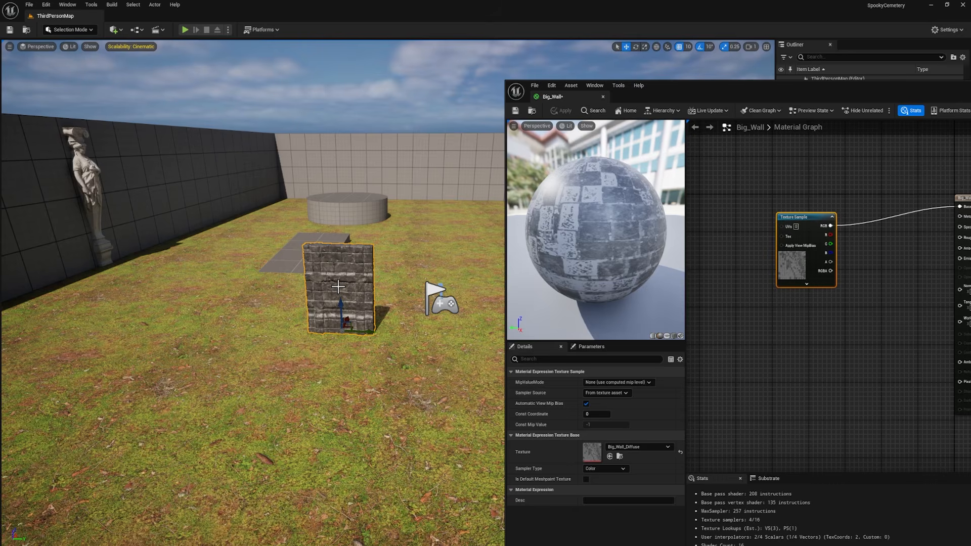
{"action": "key", "text": "f"}
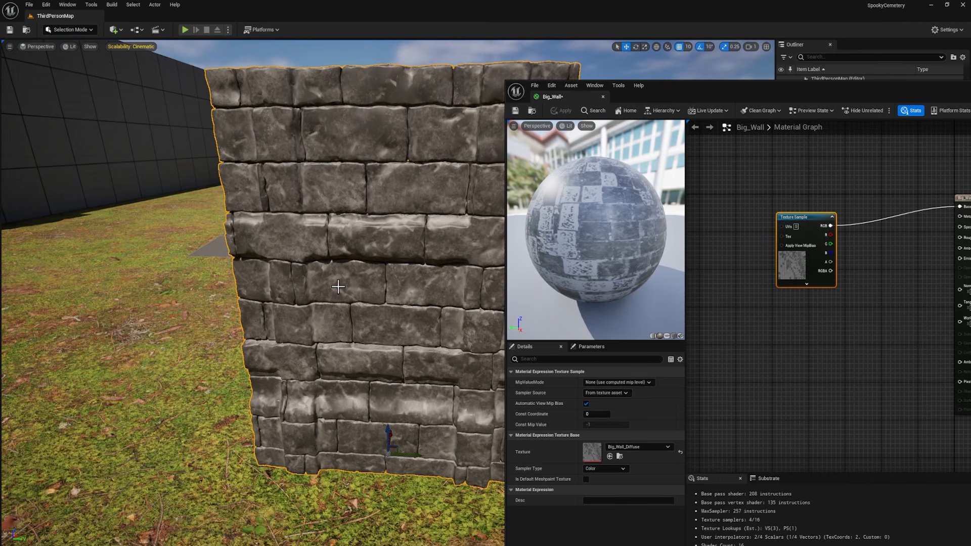
{"action": "left_click_drag", "start_coordinate": [388, 293], "coordinate": [444, 154], "text": "alt"}
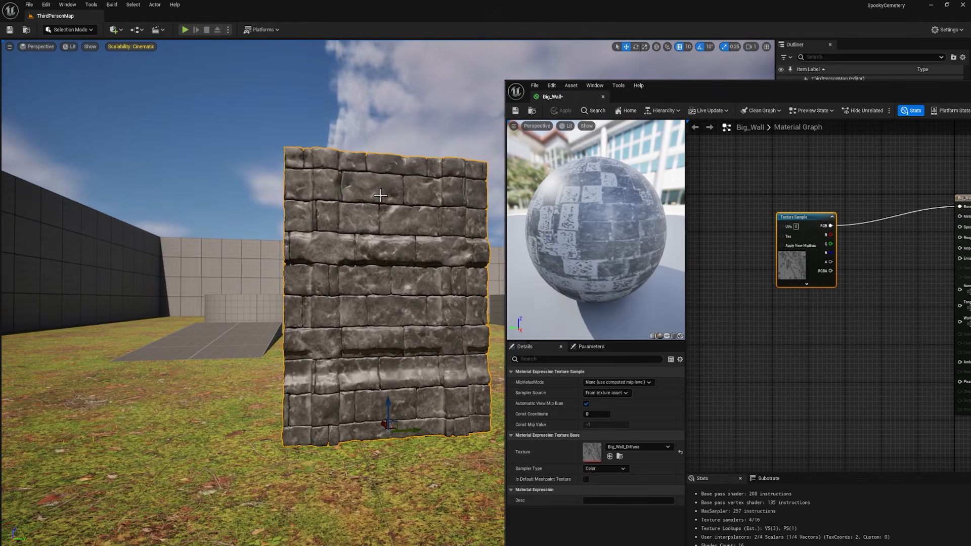
- Set the Big_Wall material's roughness to 0.75, apply the change and view the wall in the level
{"action": "left_click_drag", "start_coordinate": [676, 90], "coordinate": [315, 73]}
{"action": "scroll", "coordinate": [612, 207], "scroll_direction": "up", "scroll_amount": 2}
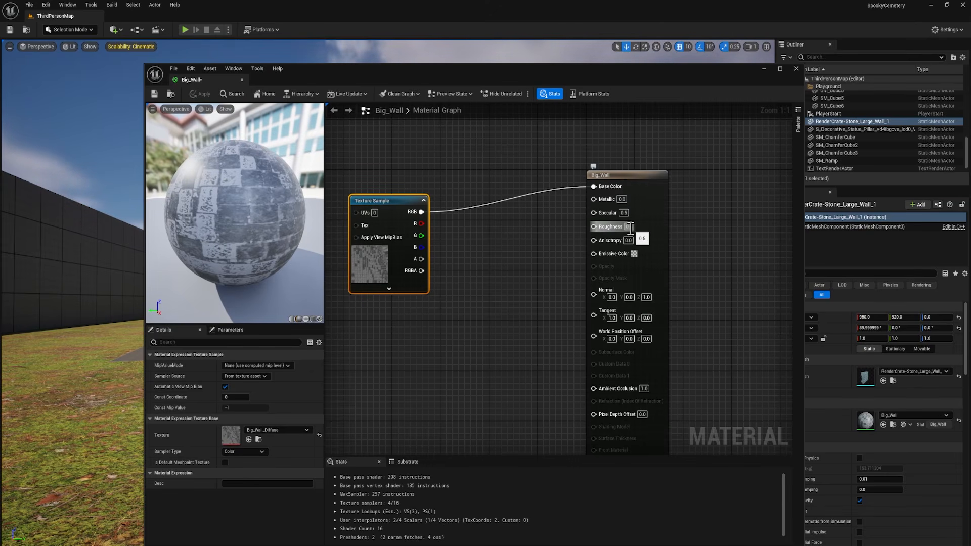
{"action": "left_click", "coordinate": [629, 227]}
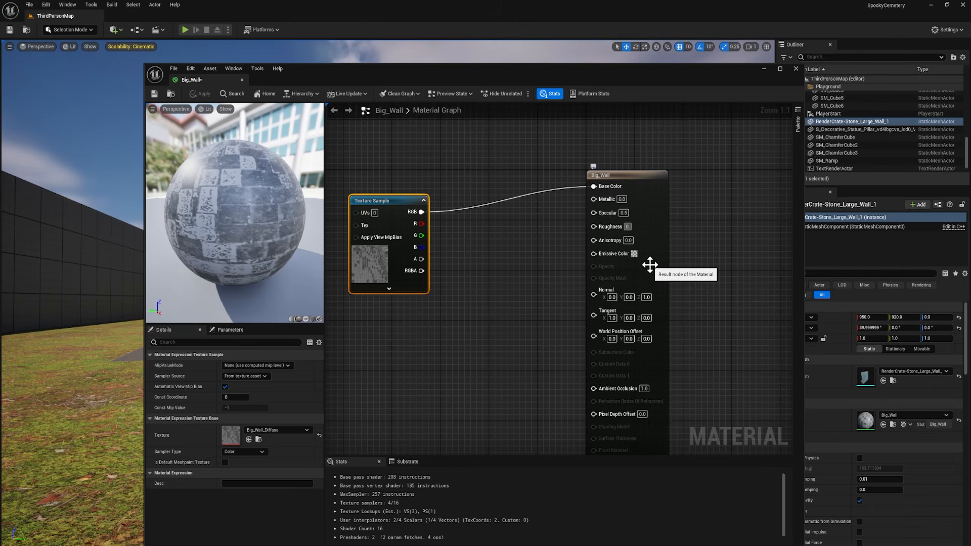
{"action": "left_click", "coordinate": [199, 94]}
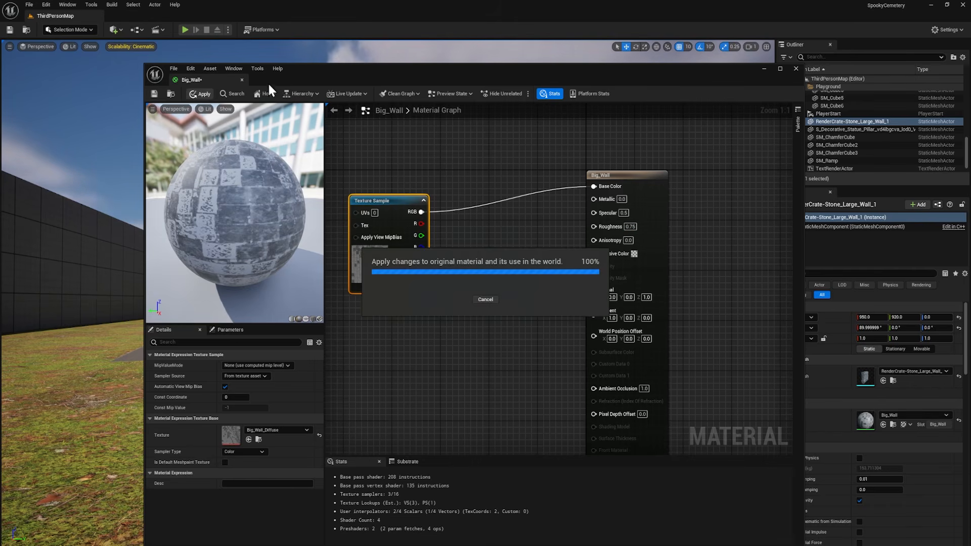
{"action": "left_click_drag", "start_coordinate": [267, 83], "coordinate": [504, 125]}
{"action": "left_click_drag", "start_coordinate": [335, 275], "coordinate": [347, 264], "text": "alt"}
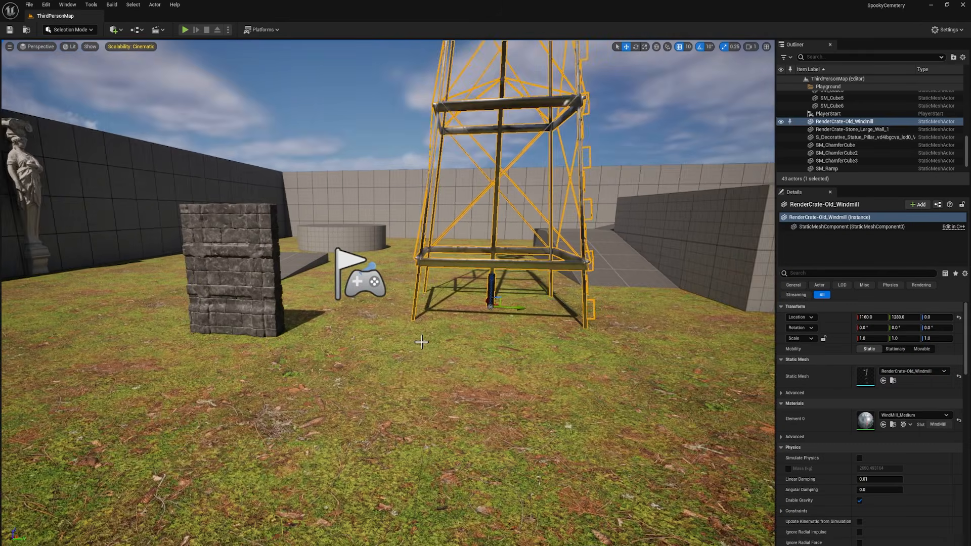
- Examine the old windmill's tower and blades up close, then focus the view on the stone large wall
{"action": "scroll", "coordinate": [389, 293], "scroll_direction": "up", "scroll_amount": 5}
{"action": "right_click_drag", "start_coordinate": [389, 293], "coordinate": [420, 339]}
{"action": "key", "text": "e"}
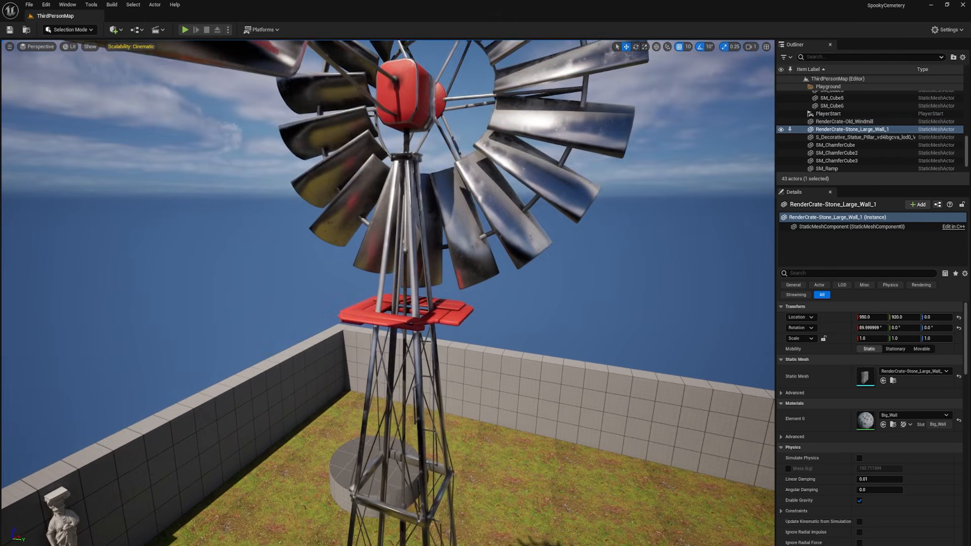
{"action": "right_click_drag", "start_coordinate": [421, 342], "coordinate": [374, 400]}
{"action": "key", "text": "q"}
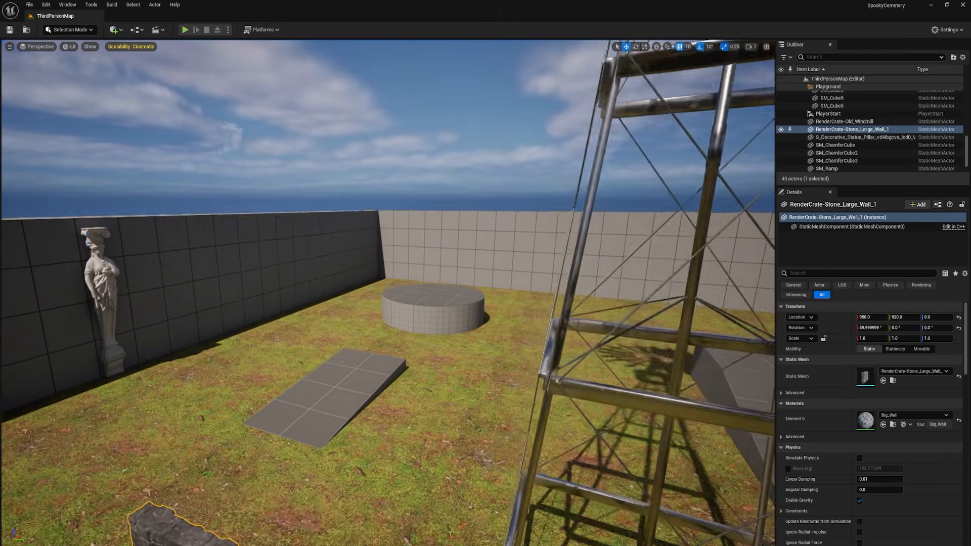
{"action": "key", "text": "f"}
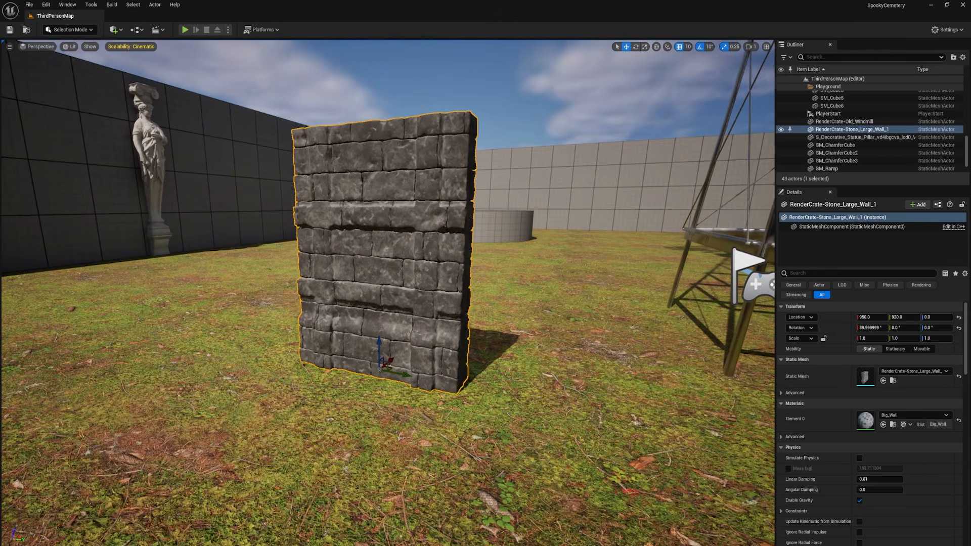
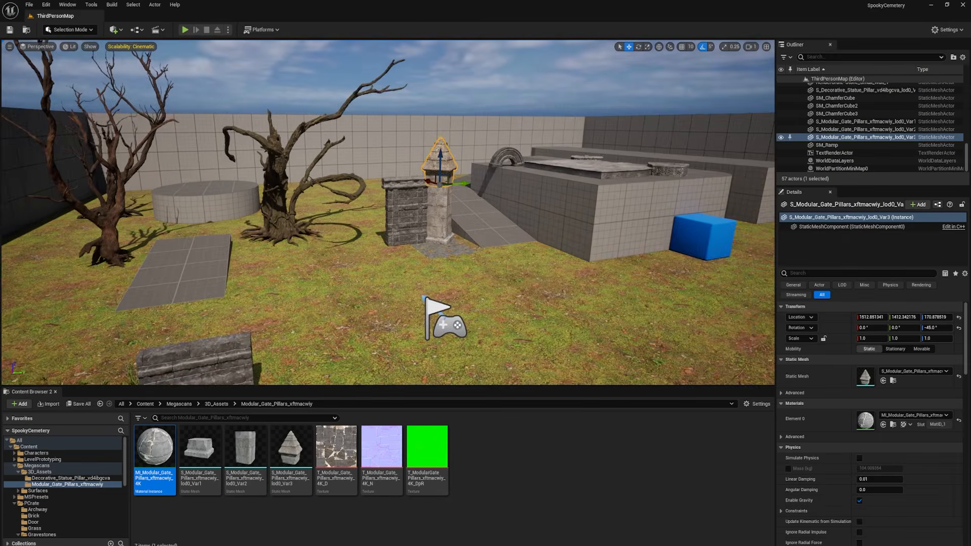
- Play the level from beside the small stone wall and walk the character into the grass patch, then stop playing
{"action": "mouse_move", "coordinate": [388, 211]}
{"action": "right_mouse_down"}
{"action": "mouse_move", "coordinate": [296, 211]}
{"action": "mouse_move", "coordinate": [455, 203]}
{"action": "mouse_move", "coordinate": [388, 211]}
{"action": "right_mouse_up"}
{"action": "mouse_move", "coordinate": [467, 205]}
{"action": "right_mouse_down"}
{"action": "mouse_move", "coordinate": [465, 192]}
{"action": "mouse_move", "coordinate": [467, 204]}
{"action": "right_mouse_up"}
{"action": "right_click_drag", "start_coordinate": [426, 279], "coordinate": [188, 378]}
{"action": "left_click", "coordinate": [425, 280]}
{"action": "key", "text": "w"}
{"action": "right_click_drag", "start_coordinate": [425, 280], "coordinate": [283, 263]}
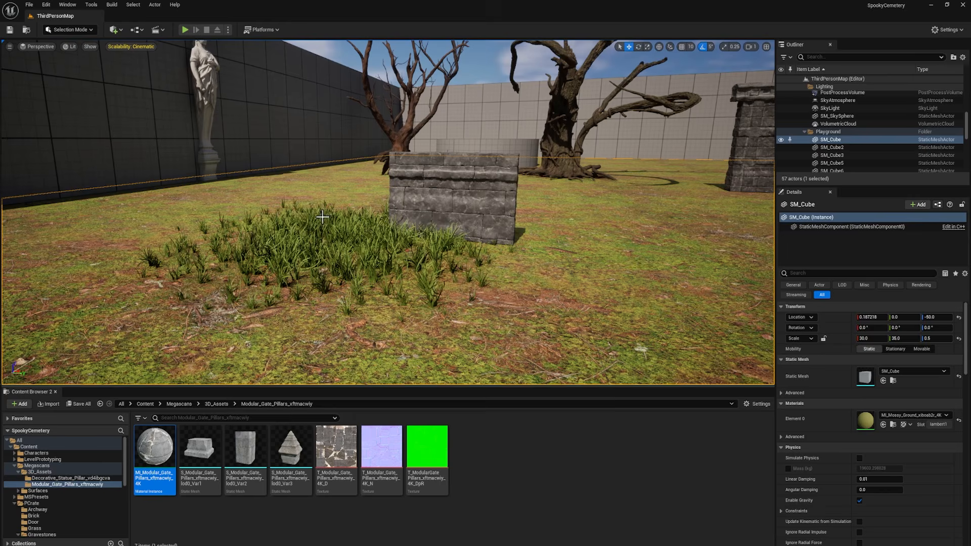
{"action": "left_click", "coordinate": [185, 30]}
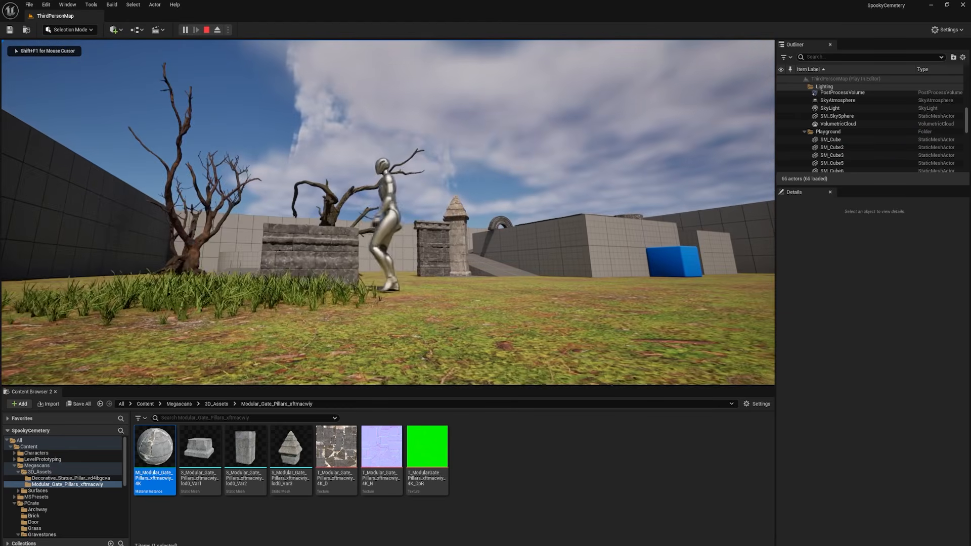
{"action": "key", "text": "a"}
{"action": "key", "text": "w"}
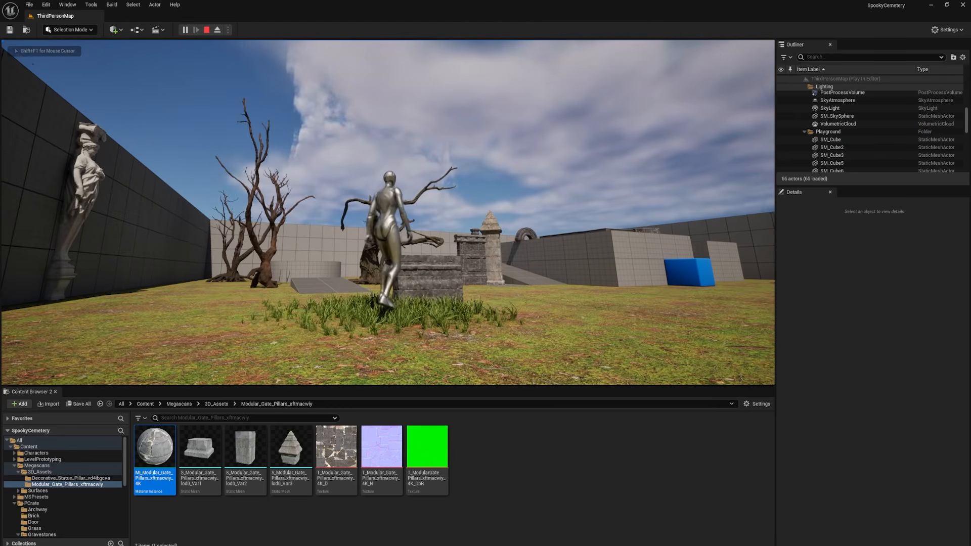
{"action": "key", "text": "Escape"}
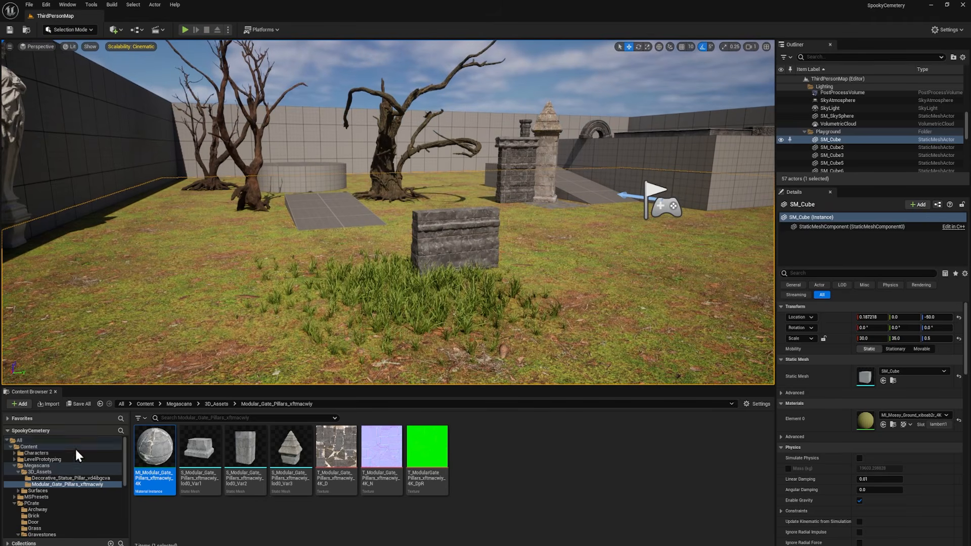
- Open the RenderCrate-Grass_Preset_Patch_Sparse mesh from PCrate/Grass and set its convex element's Collision Enabled to No Collision
{"action": "left_click", "coordinate": [32, 504]}
{"action": "double_click", "coordinate": [296, 460]}
{"action": "double_click", "coordinate": [608, 446]}
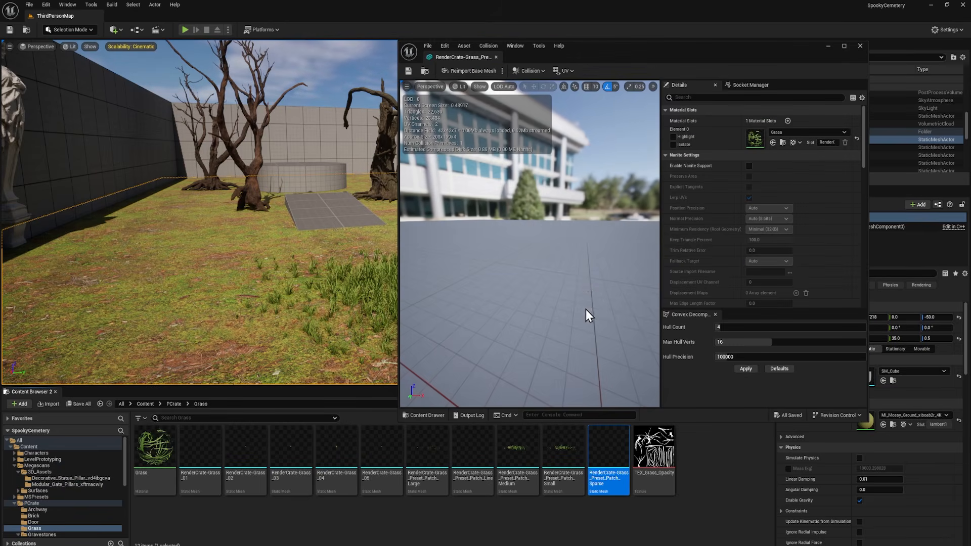
{"action": "left_click", "coordinate": [697, 98]}
{"action": "type", "text": "colli"}
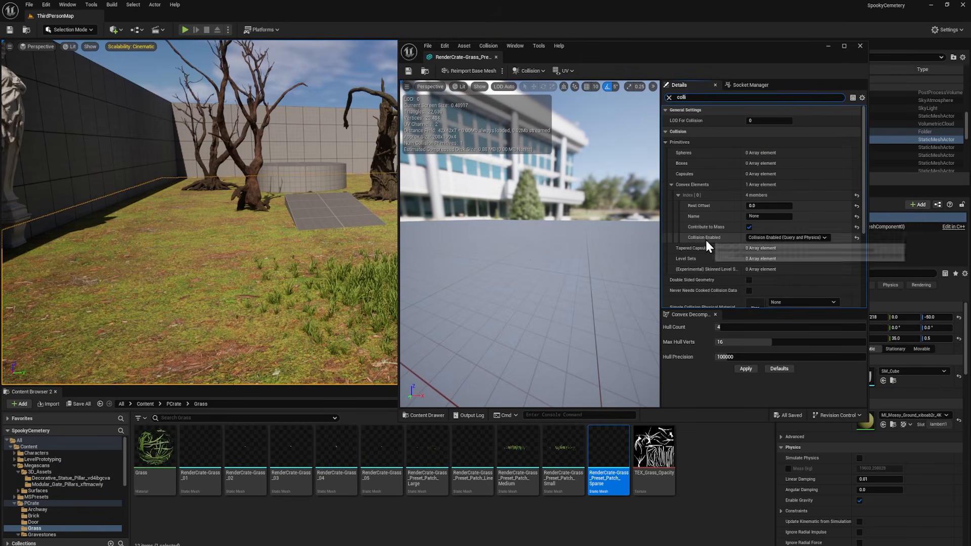
{"action": "left_click", "coordinate": [760, 238]}
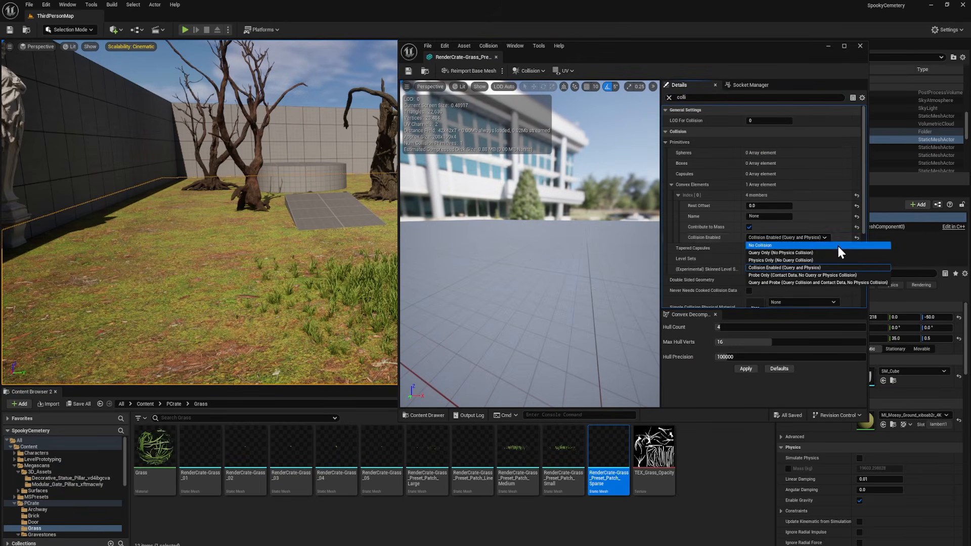
{"action": "left_click", "coordinate": [767, 246]}
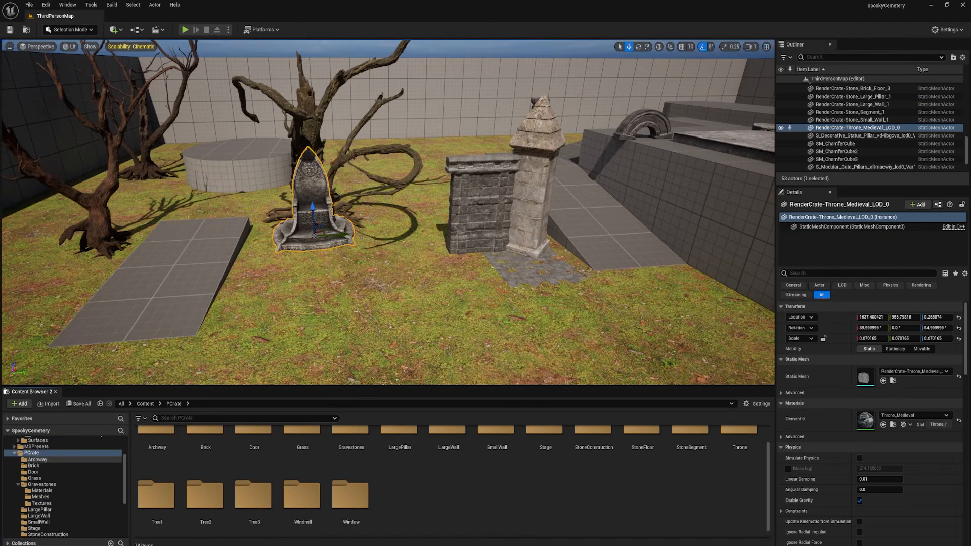
- Compare the modular gate pillar's shaft and cap with the adjoining stone large wall up close
{"action": "right_click_drag", "start_coordinate": [388, 213], "coordinate": [529, 212]}
{"action": "key", "text": "w"}
{"action": "left_click", "coordinate": [398, 262]}
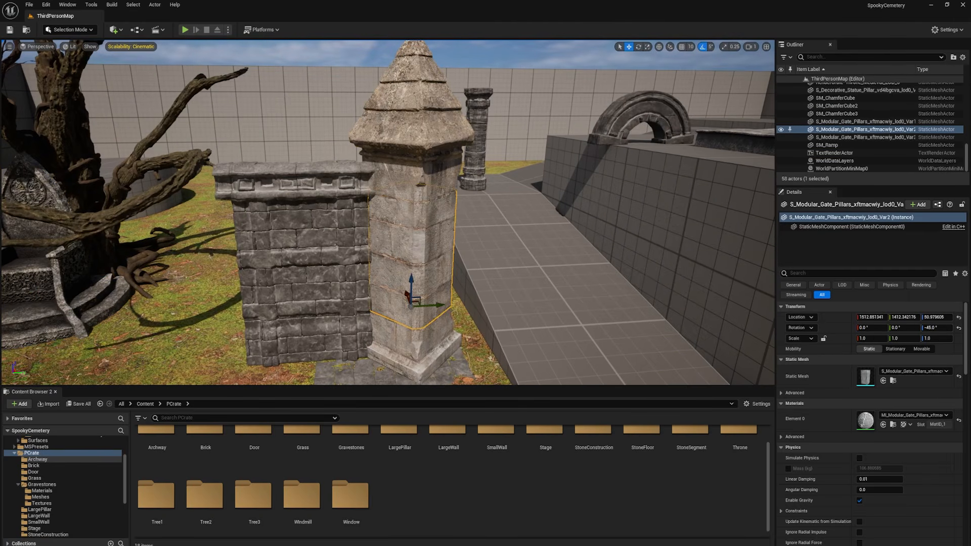
{"action": "left_click", "coordinate": [386, 166]}
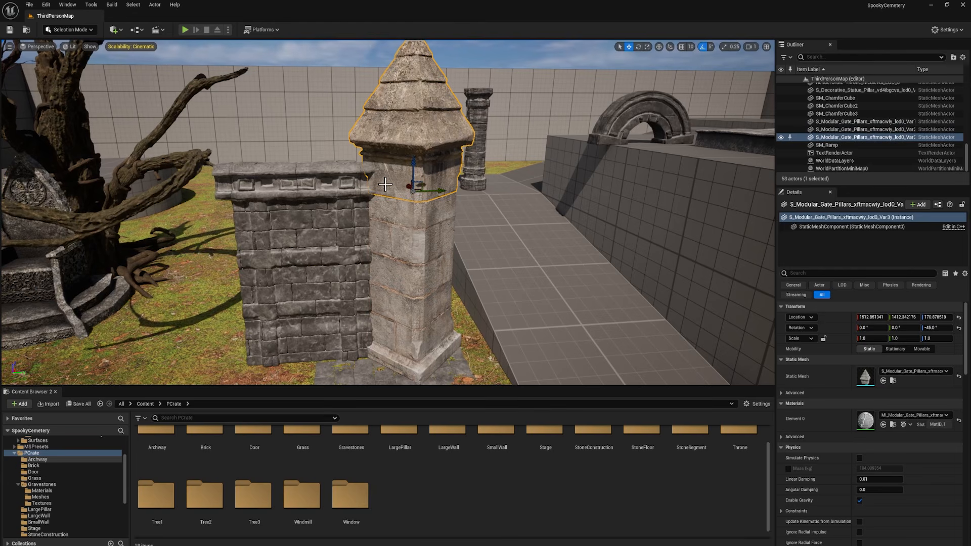
{"action": "left_click", "coordinate": [322, 255]}
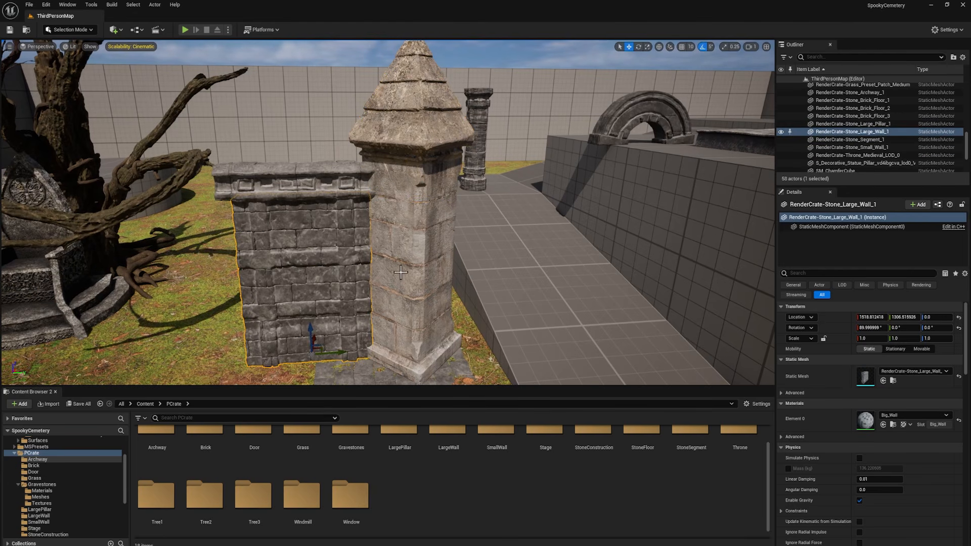
- Try moving the stone large wall beside the gate pillar, and undo the move
{"action": "left_click", "coordinate": [392, 286]}
{"action": "left_click", "coordinate": [328, 340]}
{"action": "left_click_drag", "start_coordinate": [340, 353], "coordinate": [318, 364]}
{"action": "key", "text": "ctrl+z"}
- Open the MI_Modular_Gate_Pillars_xftmacwiy_4K material instance from Megascans/3D_Assets, keeping the gate pillar visible in the level
{"action": "left_click", "coordinate": [392, 244]}
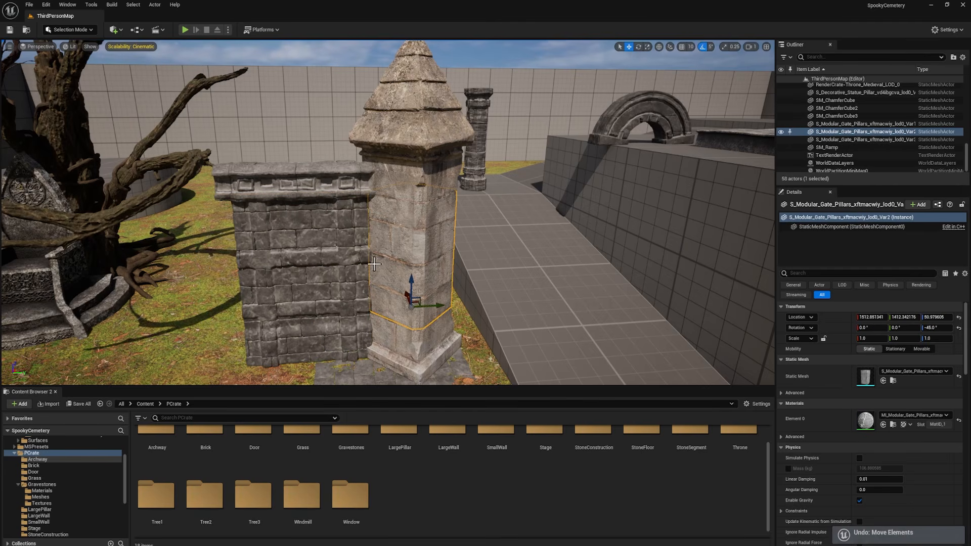
{"action": "scroll", "coordinate": [45, 478], "scroll_direction": "up", "scroll_amount": 3}
{"action": "left_click", "coordinate": [36, 465]}
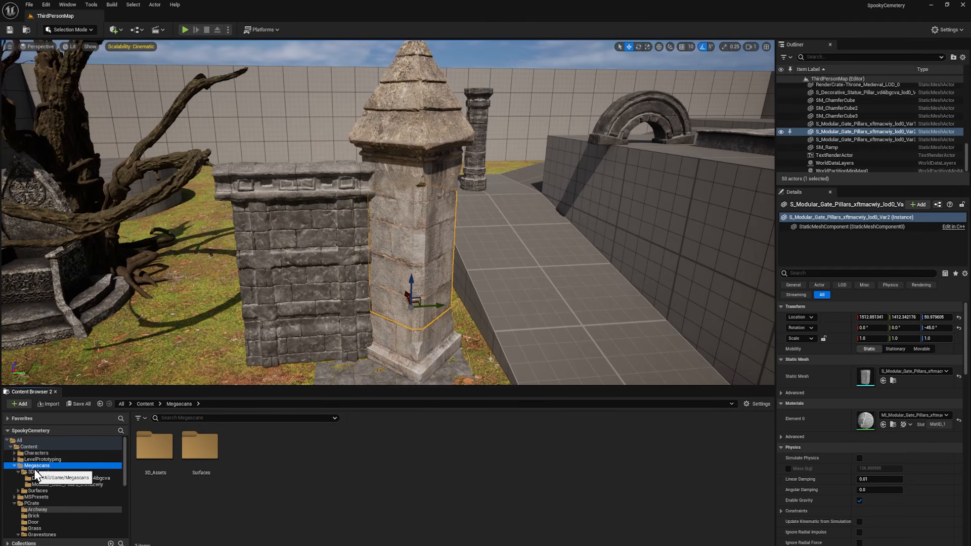
{"action": "double_click", "coordinate": [154, 448]}
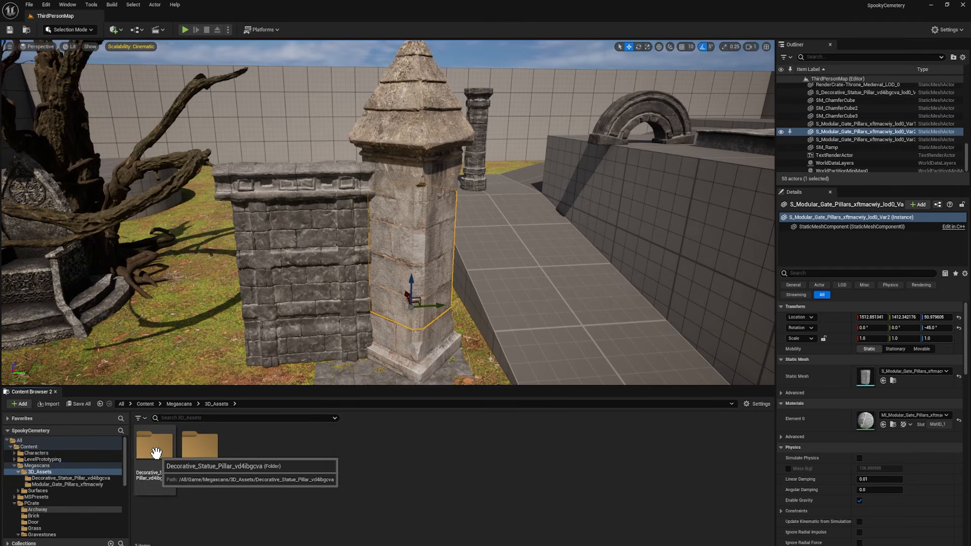
{"action": "double_click", "coordinate": [201, 449]}
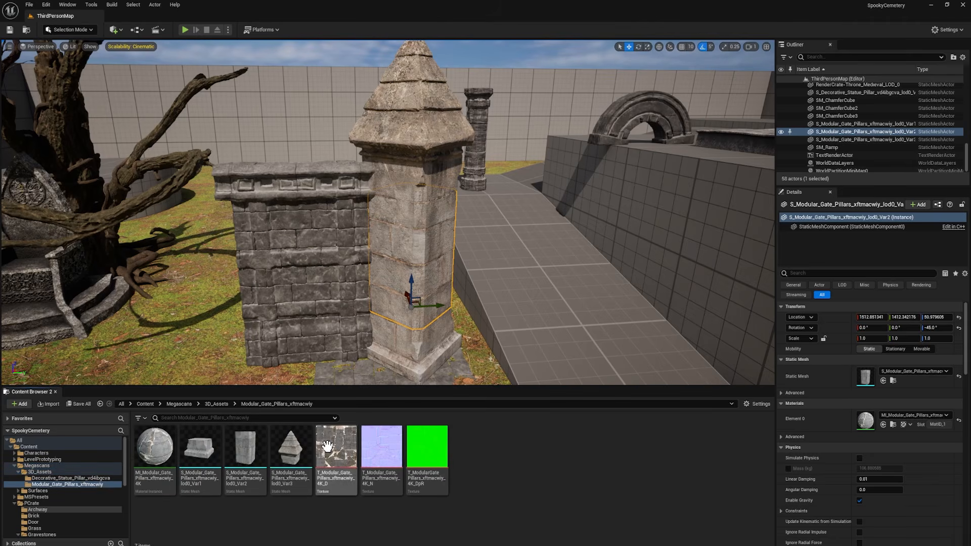
{"action": "double_click", "coordinate": [153, 451]}
{"action": "left_click_drag", "start_coordinate": [785, 65], "coordinate": [802, 60]}
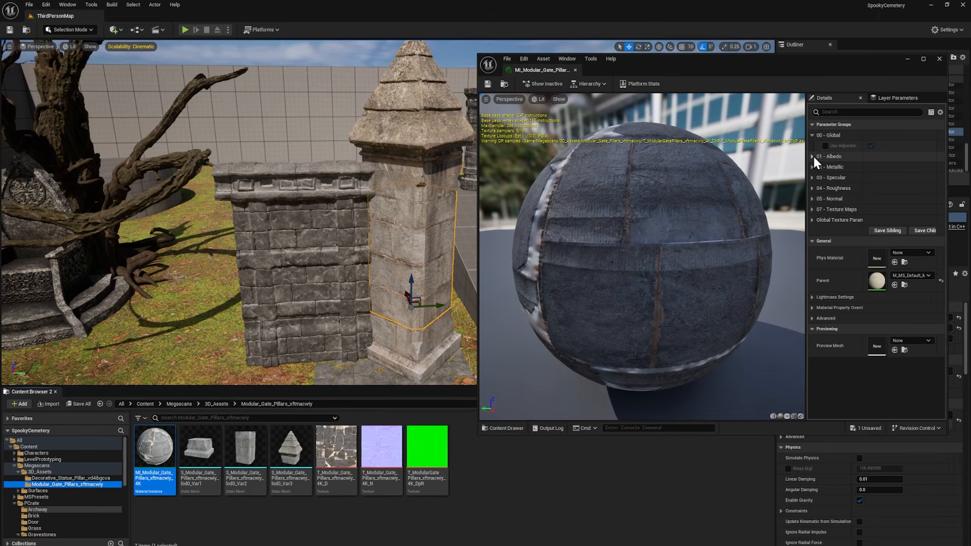
- Enable the Albedo Tint and Albedo Controls overrides in the gate pillar material instance and expand their values
{"action": "left_click", "coordinate": [812, 154]}
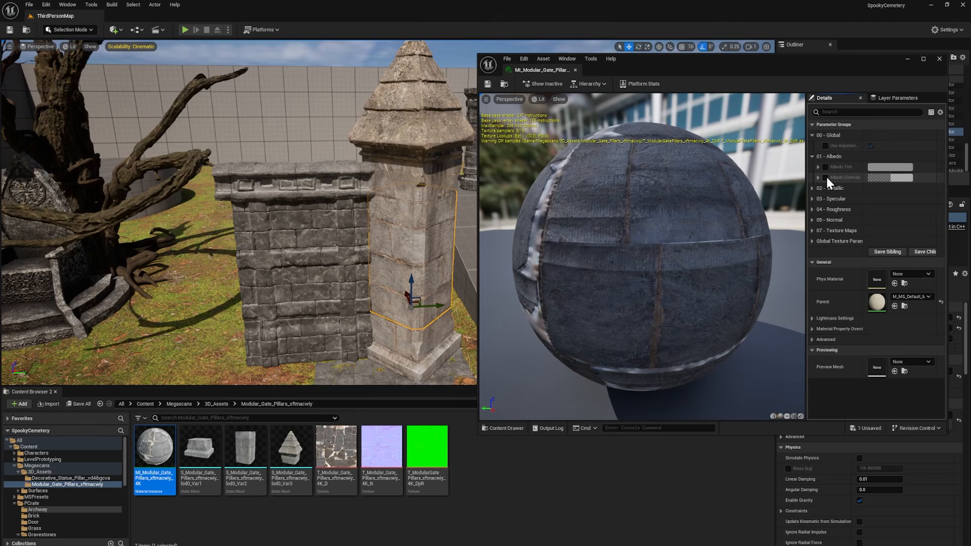
{"action": "left_click", "coordinate": [827, 177]}
{"action": "left_click", "coordinate": [826, 167]}
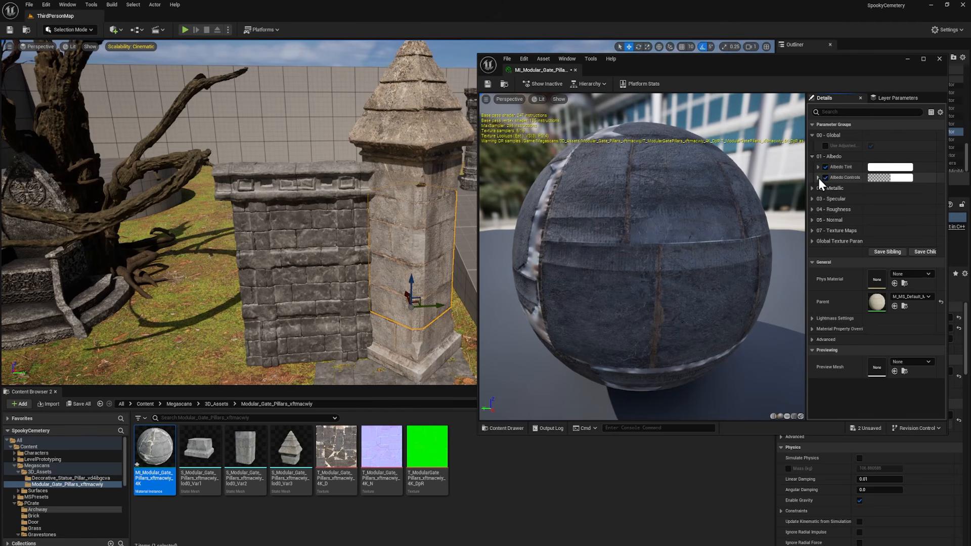
{"action": "left_click", "coordinate": [818, 177]}
{"action": "left_click", "coordinate": [818, 167]}
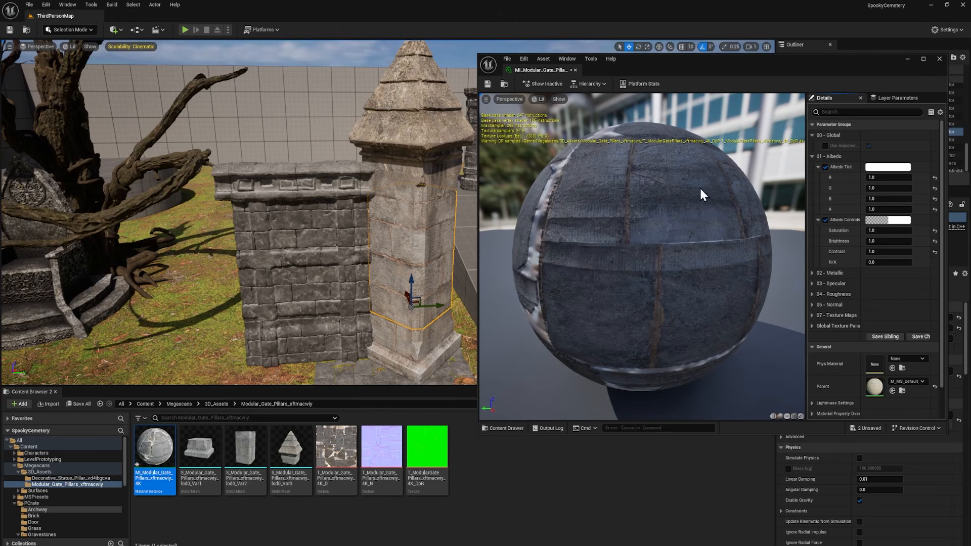
- Try a light green Albedo Tint on the gate pillar material and cancel the color change
{"action": "left_click", "coordinate": [888, 167]}
{"action": "left_click", "coordinate": [748, 257]}
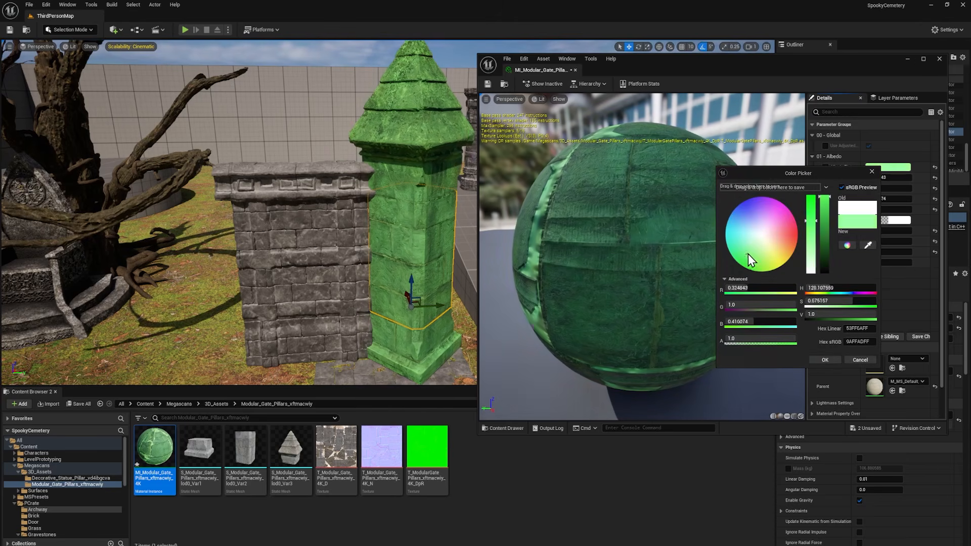
{"action": "key", "text": "Escape"}
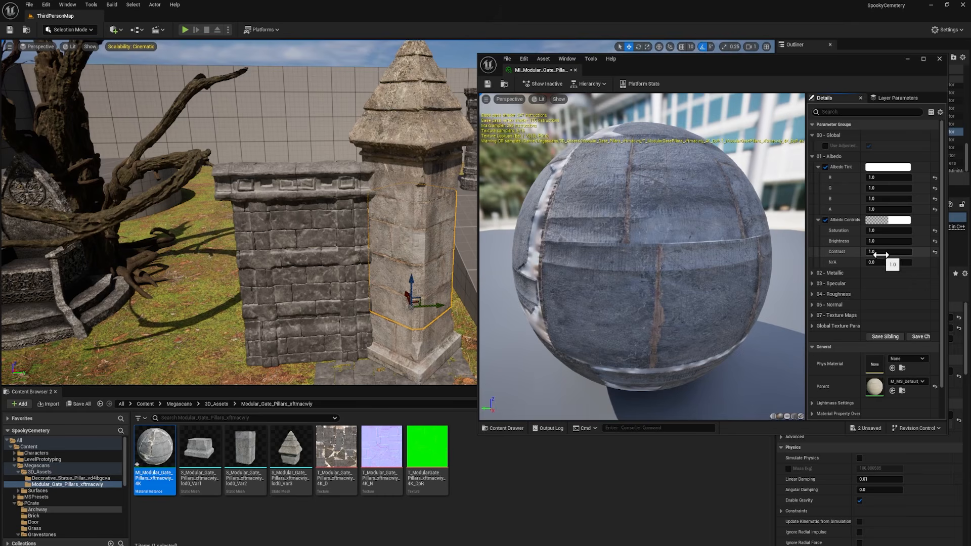
- Set the pillar material's albedo Saturation to about 0.26, Brightness to about 0.9 and Contrast to about 1.41, and check it against the wall
{"action": "mouse_move", "coordinate": [879, 252]}
{"action": "left_mouse_down"}
{"action": "mouse_move", "coordinate": [893, 251]}
{"action": "mouse_move", "coordinate": [876, 241]}
{"action": "left_mouse_up"}
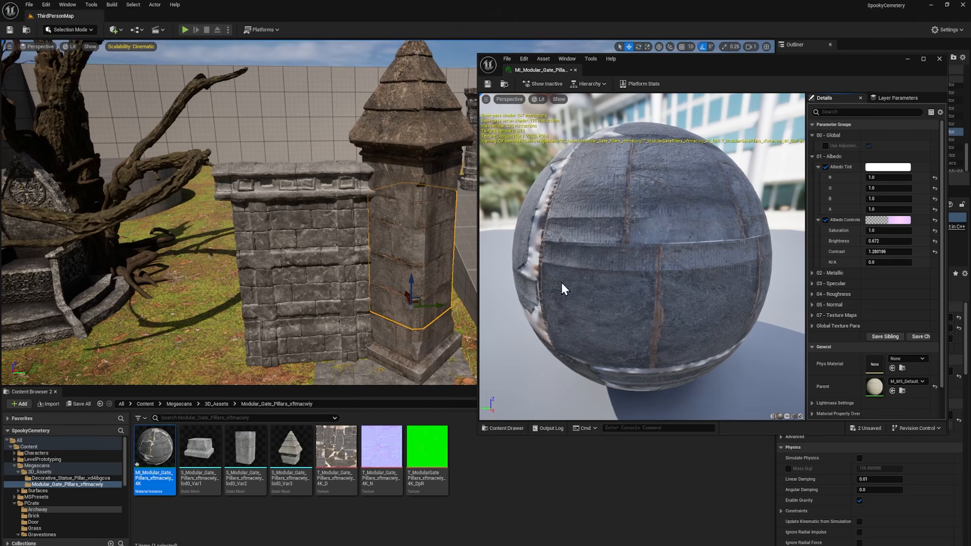
{"action": "left_click_drag", "start_coordinate": [885, 230], "coordinate": [893, 230]}
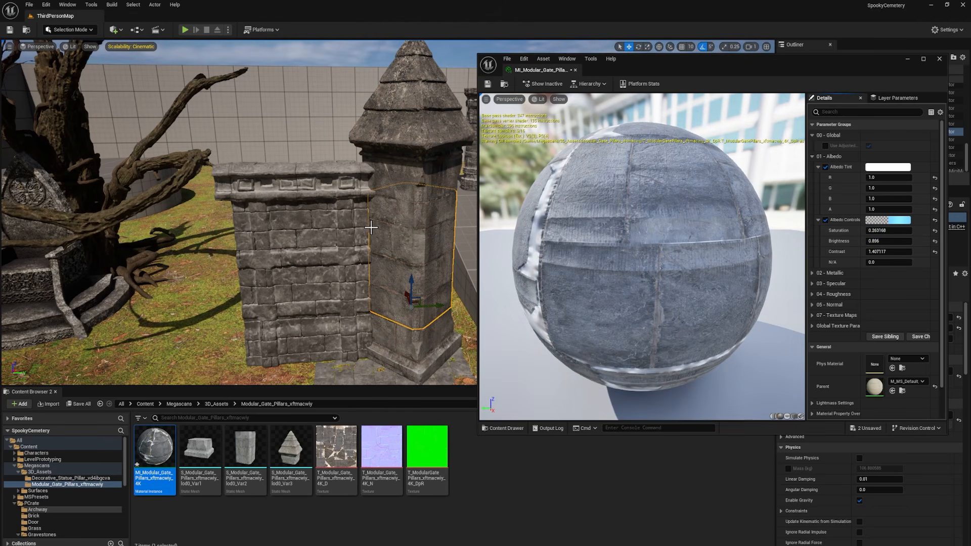
{"action": "right_click_drag", "start_coordinate": [352, 260], "coordinate": [372, 283]}
{"action": "key", "text": "Escape"}
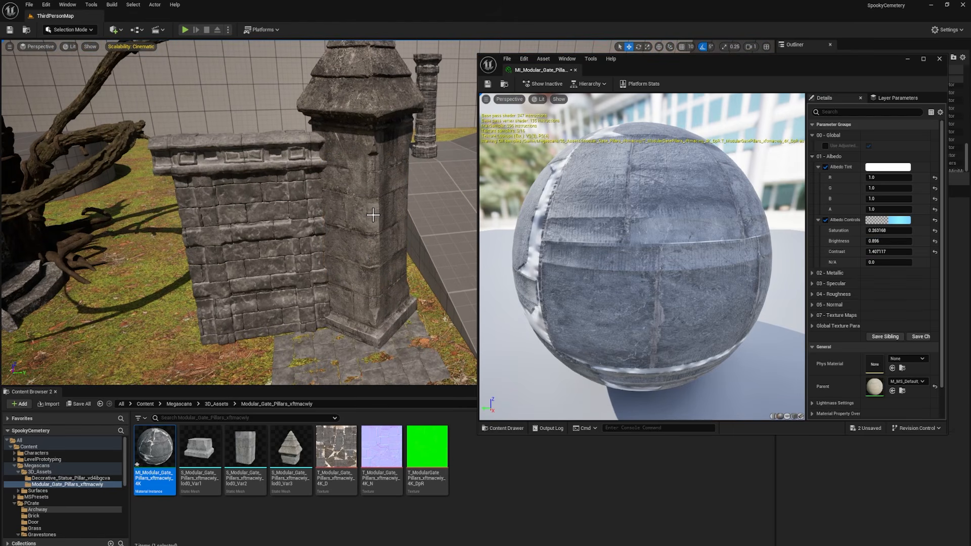
{"action": "key", "text": "s"}
{"action": "right_click_drag", "start_coordinate": [248, 263], "coordinate": [309, 200]}
{"action": "key", "text": "s"}
{"action": "key", "text": "w"}
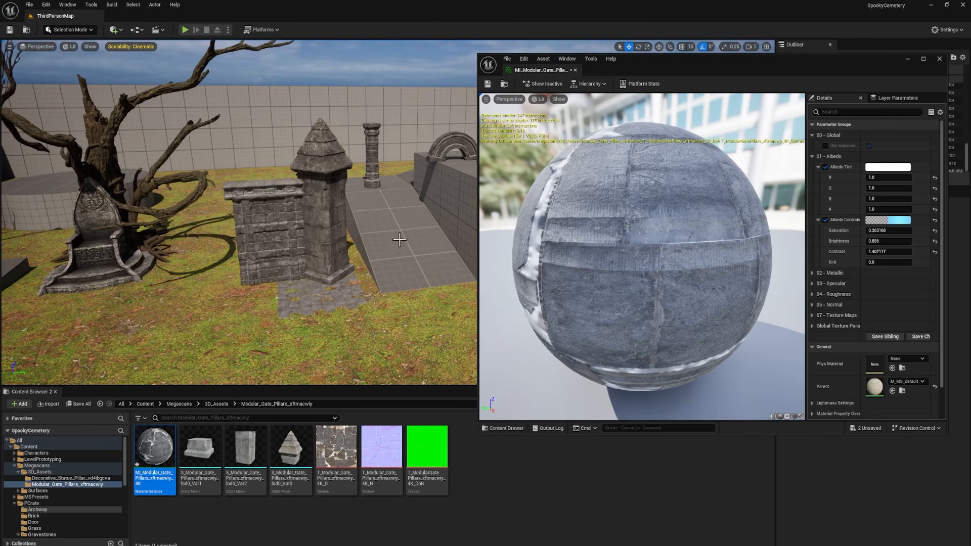
{"action": "right_click_drag", "start_coordinate": [354, 247], "coordinate": [349, 253]}
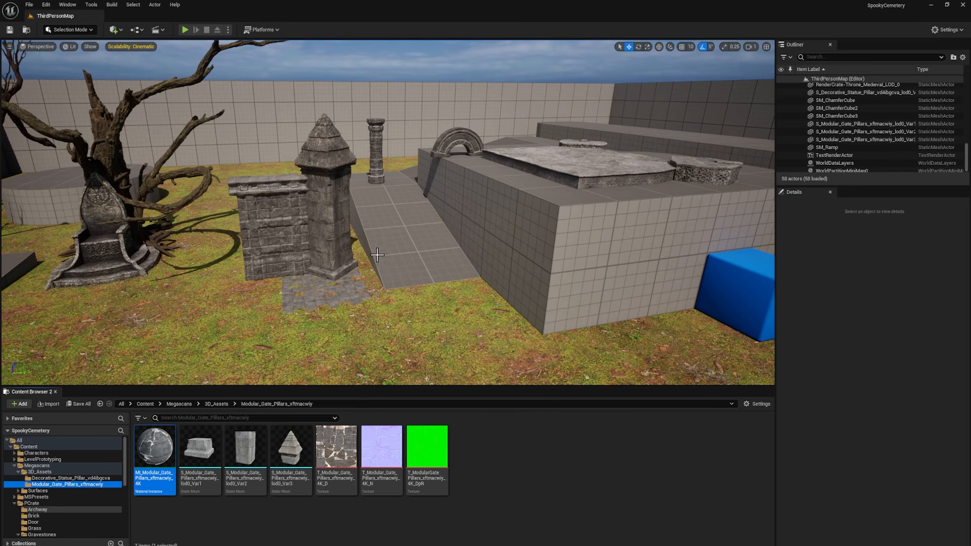
- Delete the creepy trees and the medieval throne from the level
{"action": "scroll", "coordinate": [378, 255], "scroll_direction": "down", "scroll_amount": 10}
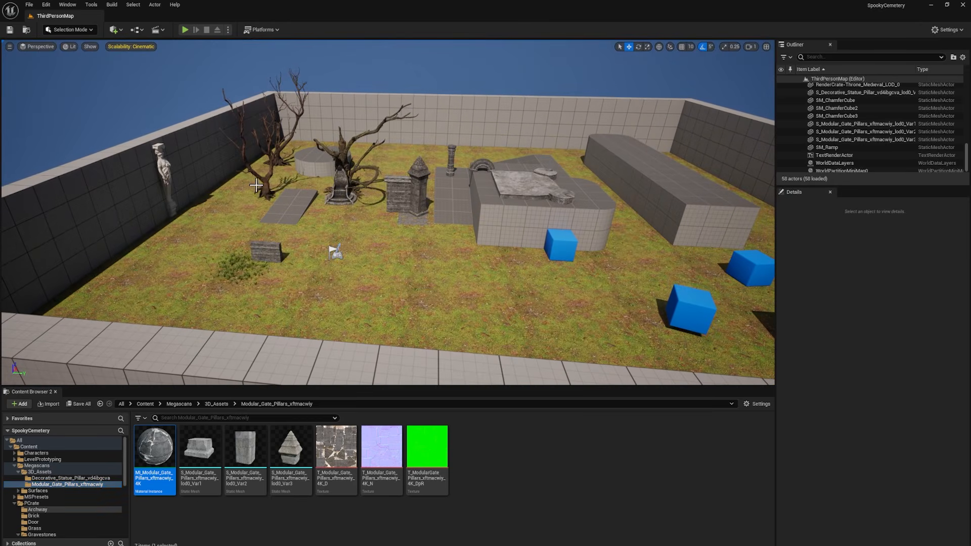
{"action": "left_click", "coordinate": [266, 182]}
{"action": "key", "text": "Delete"}
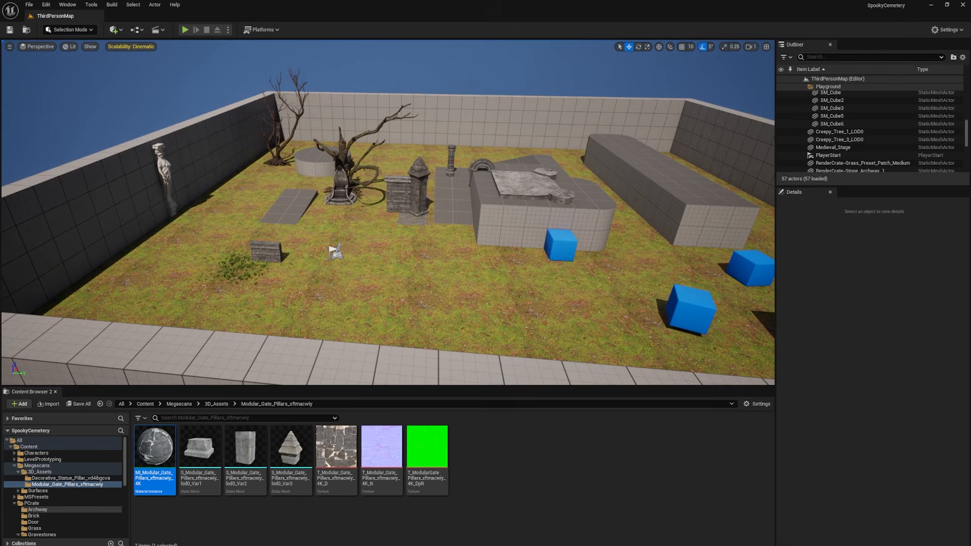
{"action": "left_click", "coordinate": [280, 151]}
{"action": "key", "text": "Delete"}
{"action": "left_click", "coordinate": [289, 206]}
{"action": "key", "text": "Delete"}
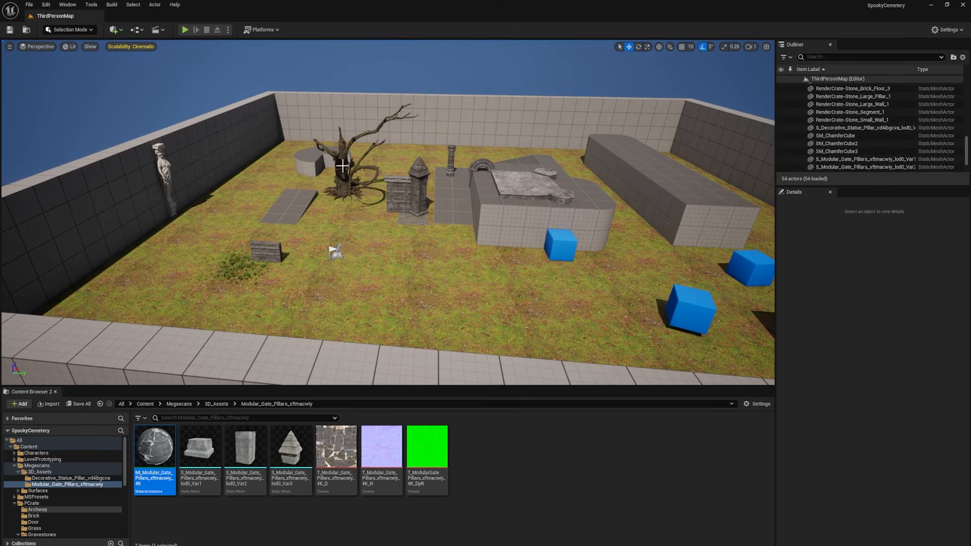
{"action": "left_click", "coordinate": [344, 171]}
{"action": "key", "text": "Delete"}
- Delete the small and large stone walls, the bush, the dead tree, the gate pillar and the nearby grey blocks and ramp
{"action": "left_click", "coordinate": [265, 251]}
{"action": "key", "text": "Delete"}
{"action": "left_click", "coordinate": [240, 268]}
{"action": "key", "text": "Delete"}
{"action": "left_click", "coordinate": [314, 164]}
{"action": "key", "text": "Delete"}
{"action": "left_click", "coordinate": [332, 157]}
{"action": "key", "text": "Delete"}
{"action": "left_click", "coordinate": [317, 159]}
{"action": "key", "text": "Delete"}
{"action": "left_click", "coordinate": [446, 210]}
{"action": "key", "text": "Delete"}
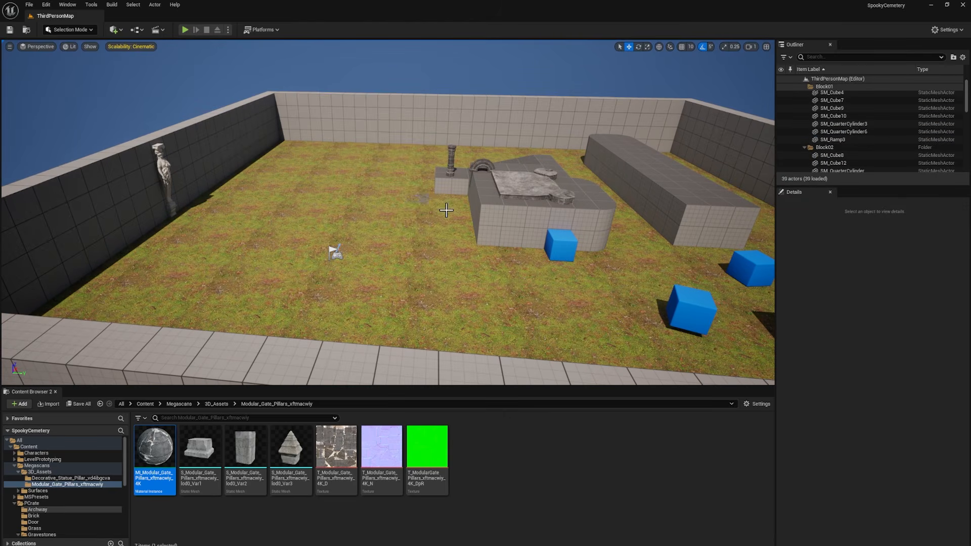
- Delete the blue cubes and the remaining grey blocks so only the outer walls and grass floor are left
{"action": "left_click", "coordinate": [424, 200]}
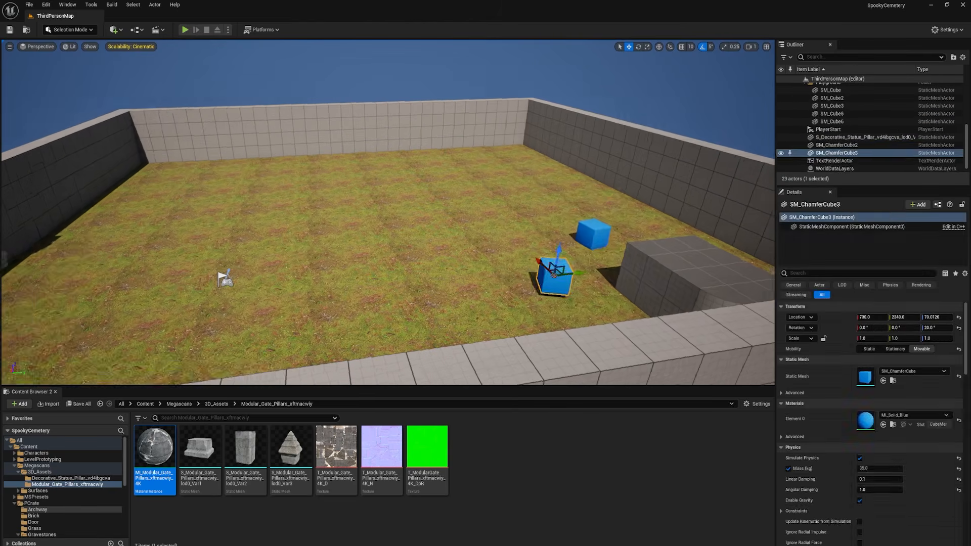
{"action": "key", "text": "Delete"}
{"action": "left_click", "coordinate": [554, 237]}
{"action": "key", "text": "Delete"}
{"action": "left_click", "coordinate": [623, 260]}
{"action": "key", "text": "Delete"}
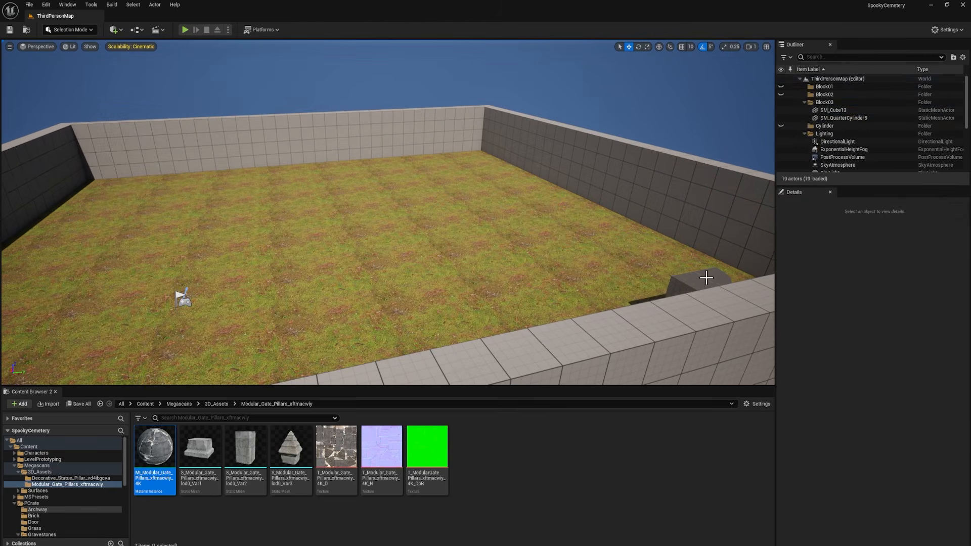
{"action": "left_click", "coordinate": [711, 277]}
{"action": "key", "text": "Delete"}
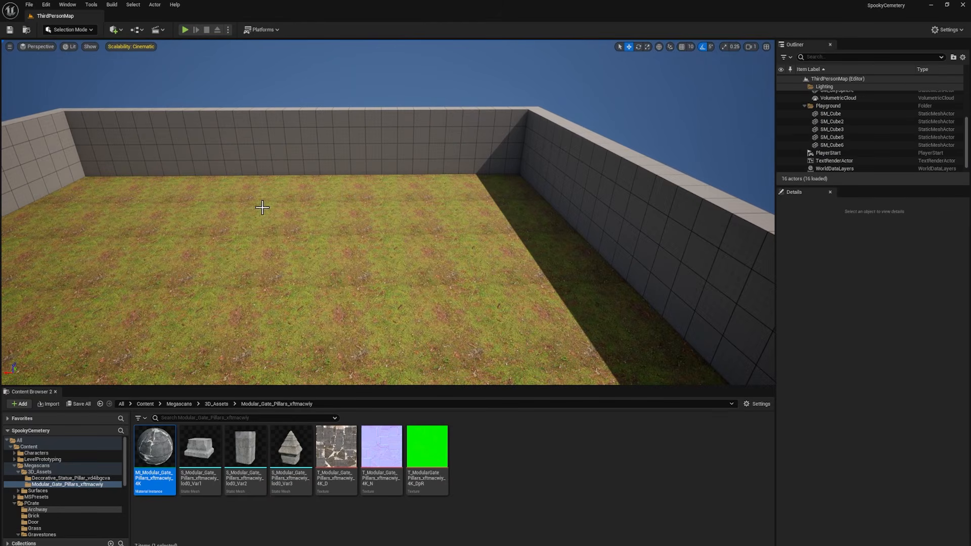
- Place the three modular gate pillar meshes together on the grass and stack them as base, shaft and pointed cap
{"action": "right_click_drag", "start_coordinate": [334, 229], "coordinate": [288, 222]}
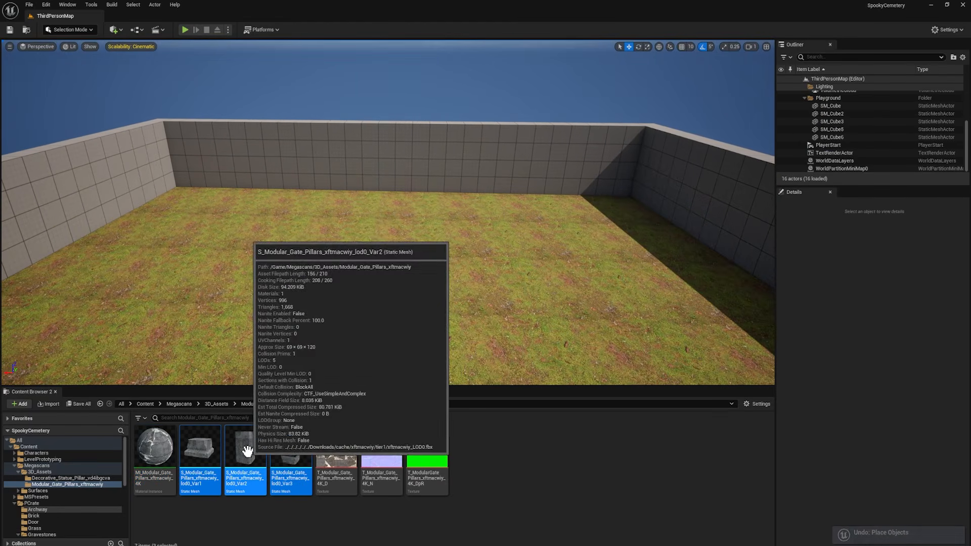
{"action": "left_click_drag", "start_coordinate": [247, 447], "coordinate": [357, 293]}
{"action": "key", "text": "f"}
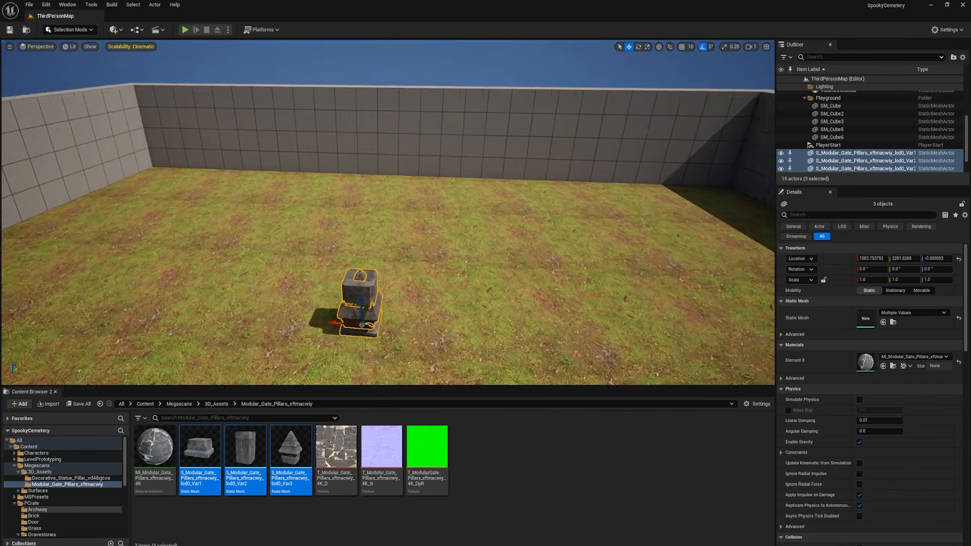
{"action": "left_click", "coordinate": [360, 134]}
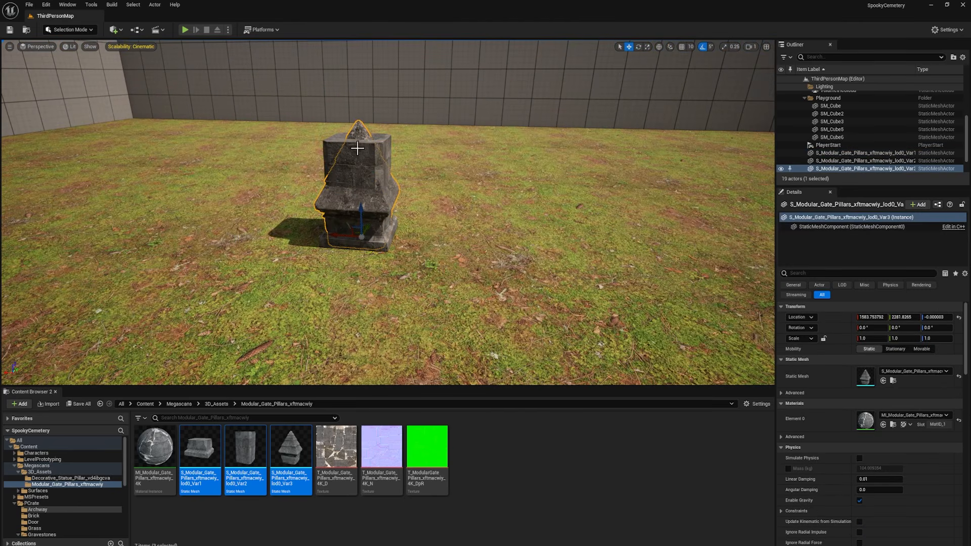
{"action": "left_click_drag", "start_coordinate": [361, 216], "coordinate": [360, 70]}
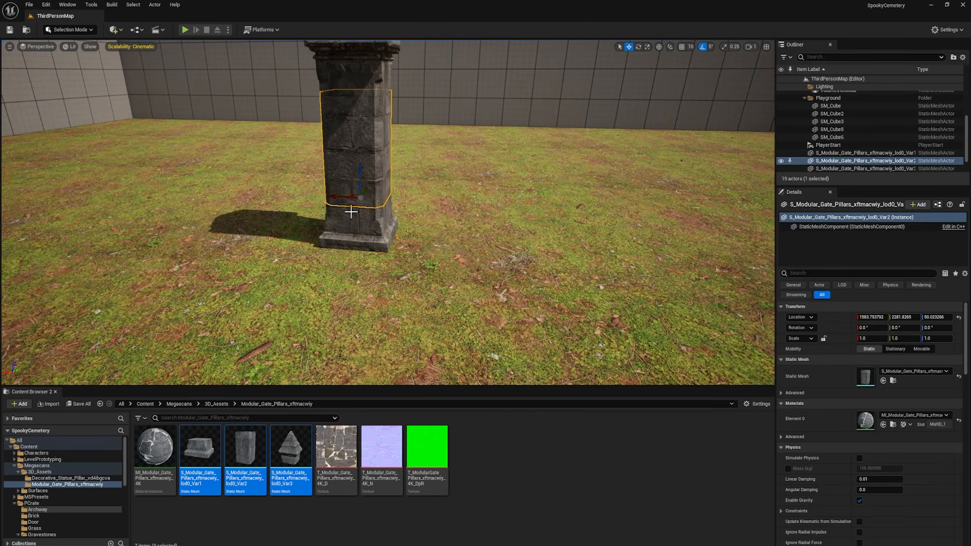
{"action": "right_click_drag", "start_coordinate": [358, 144], "coordinate": [356, 75]}
{"action": "key", "text": "s"}
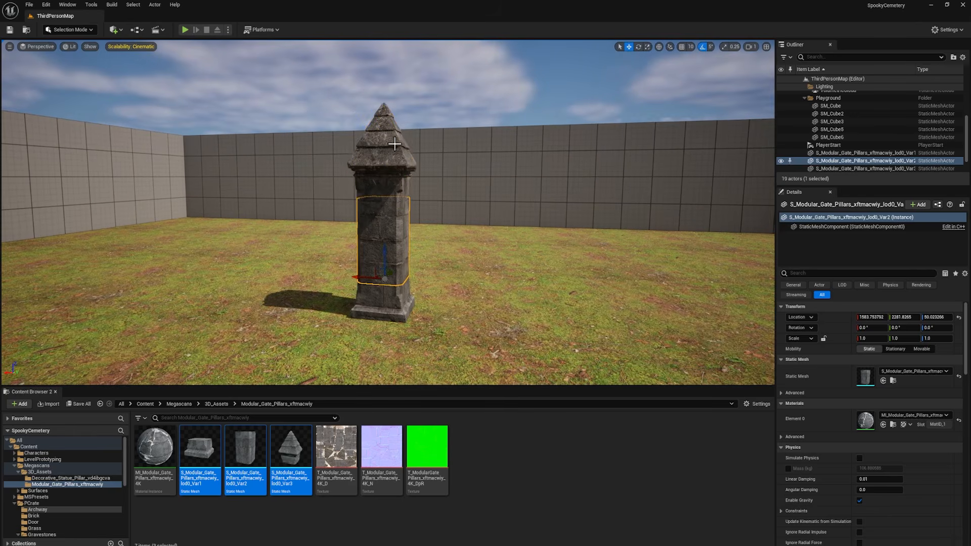
- Heighten the pillar with a duplicated shaft section under the raised cap, reseat the cap and rotate the duplicate
{"action": "left_click", "coordinate": [385, 178]}
{"action": "left_click_drag", "start_coordinate": [384, 170], "coordinate": [385, 75]}
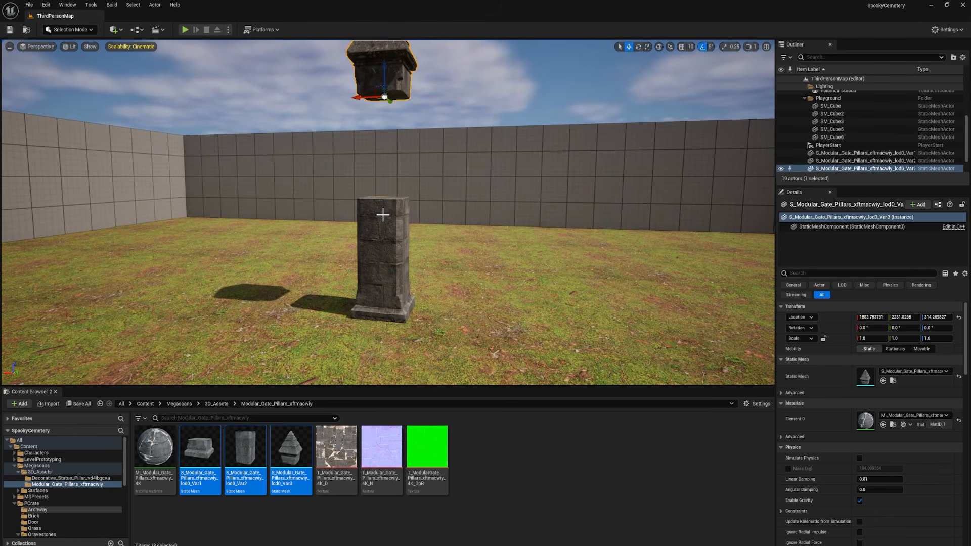
{"action": "left_click", "coordinate": [384, 216]}
{"action": "left_click_drag", "start_coordinate": [386, 252], "coordinate": [382, 165], "text": "alt"}
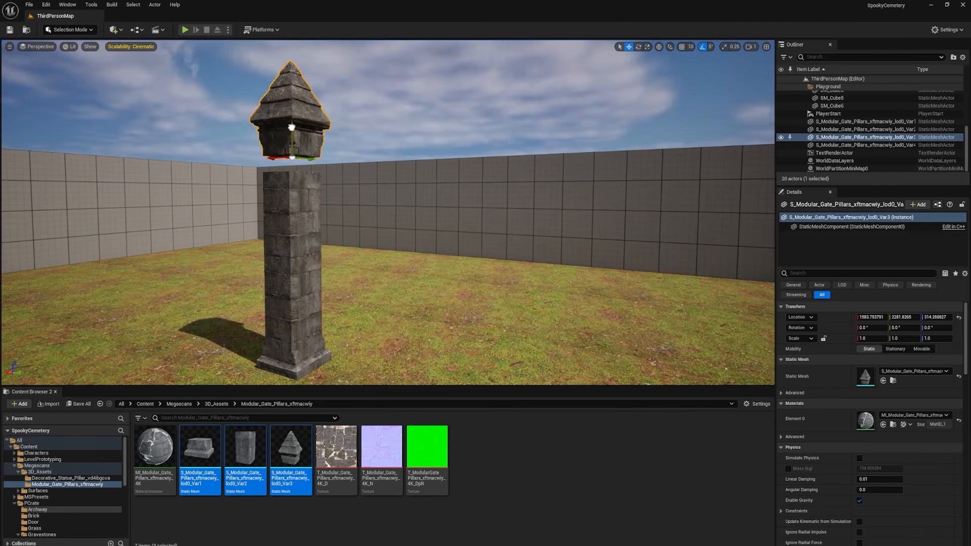
{"action": "left_click_drag", "start_coordinate": [281, 137], "coordinate": [282, 145]}
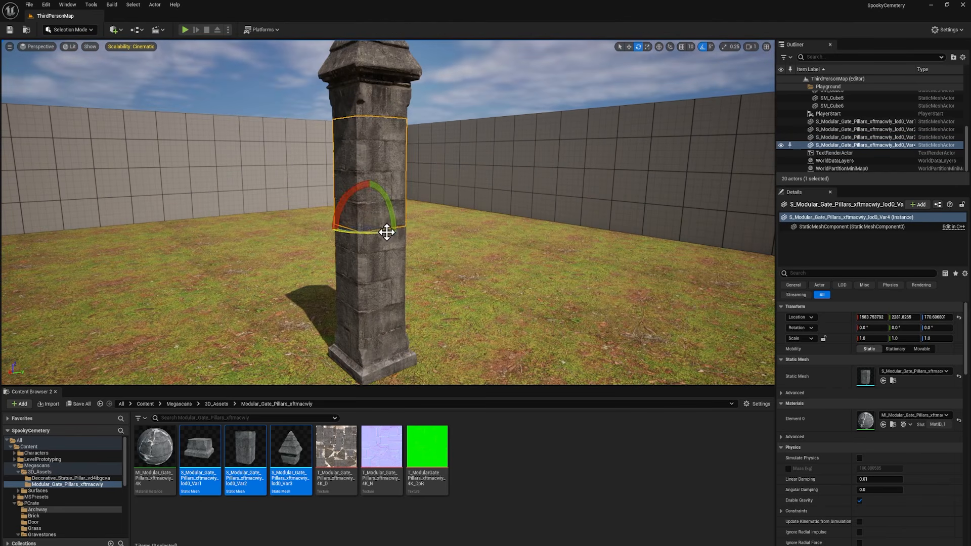
{"action": "left_click_drag", "start_coordinate": [387, 232], "coordinate": [334, 231]}
{"action": "right_click_drag", "start_coordinate": [333, 231], "coordinate": [369, 228]}
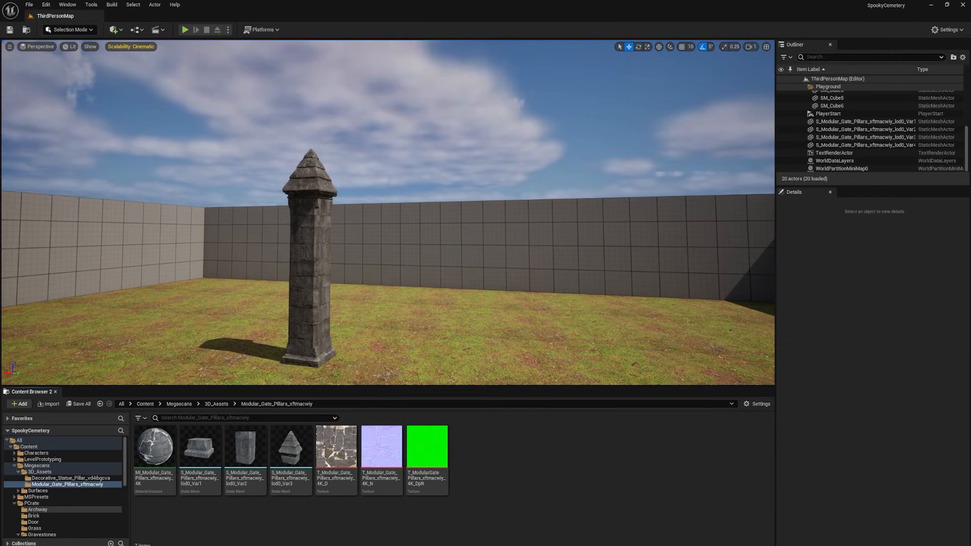
- Open the PCrate LargeWall folder and place RenderCrate-Stone_Large_Wall_1 beside the pillar
{"action": "scroll", "coordinate": [59, 491], "scroll_direction": "down", "scroll_amount": 2}
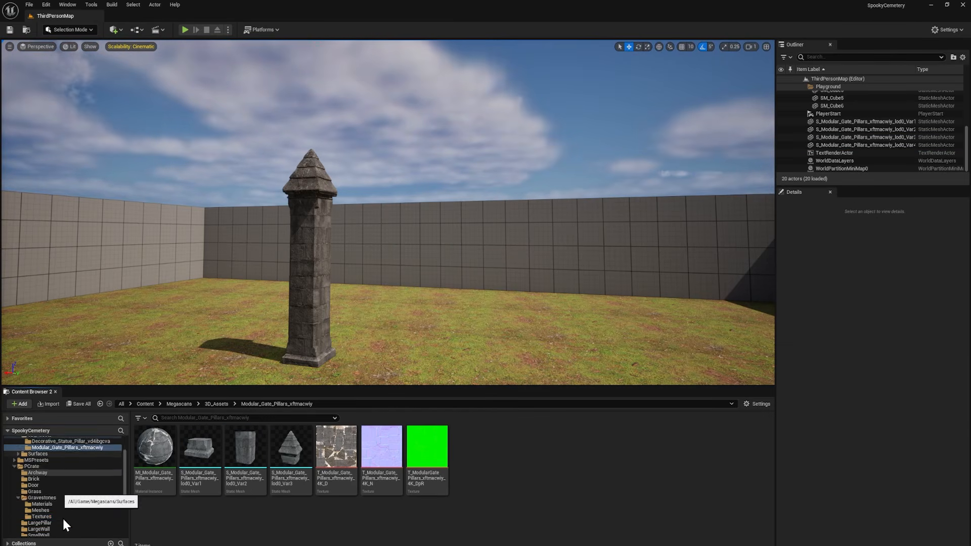
{"action": "left_click", "coordinate": [62, 517]}
{"action": "left_click", "coordinate": [17, 497]}
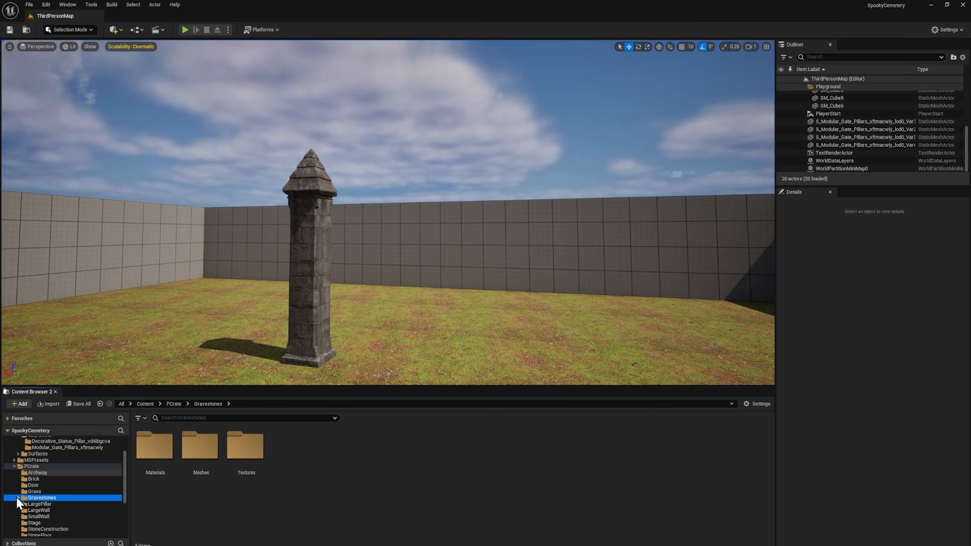
{"action": "left_click", "coordinate": [44, 466]}
{"action": "double_click", "coordinate": [445, 448]}
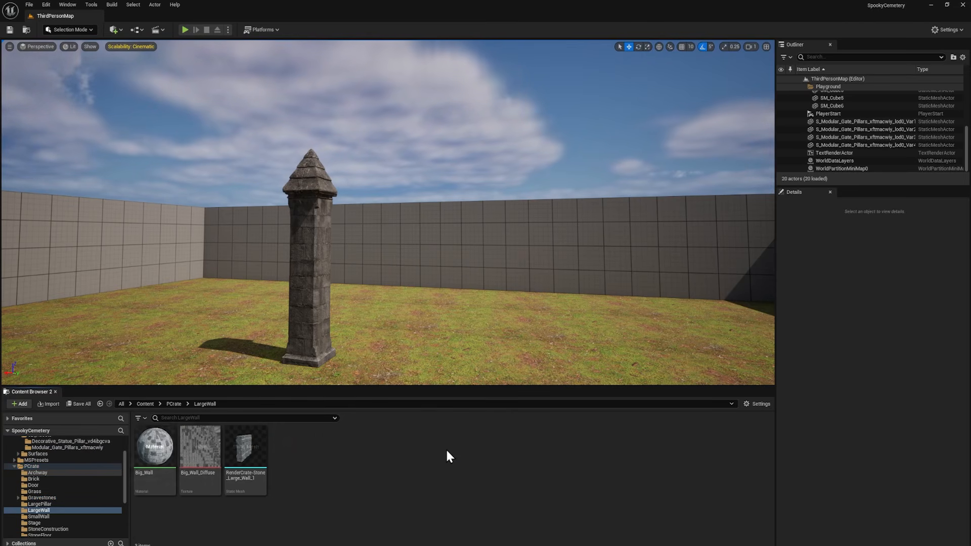
{"action": "left_click_drag", "start_coordinate": [245, 453], "coordinate": [419, 353]}
- Rotate the large wall 90° into line beside the pillar, scale it to about 1.88 and fit it against the pillar
{"action": "key", "text": "e"}
{"action": "right_click_drag", "start_coordinate": [420, 353], "coordinate": [274, 340]}
{"action": "right_click_drag", "start_coordinate": [381, 238], "coordinate": [433, 235]}
{"action": "key", "text": "w"}
{"action": "key", "text": "s"}
{"action": "left_click_drag", "start_coordinate": [423, 179], "coordinate": [460, 209]}
{"action": "right_click_drag", "start_coordinate": [349, 238], "coordinate": [379, 276]}
{"action": "key", "text": "w"}
{"action": "key", "text": "e"}
{"action": "key", "text": "s"}
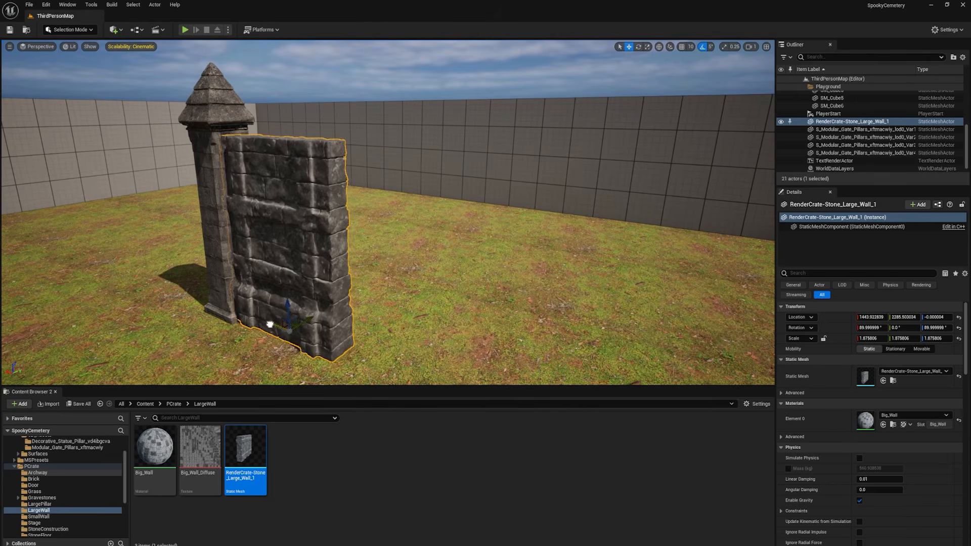
- Place RenderCrate-Stone_Segment_1 from the StoneSegment folder and rotate it to lie horizontally along the wall's direction, at -90° and 90°
{"action": "left_click", "coordinate": [67, 518]}
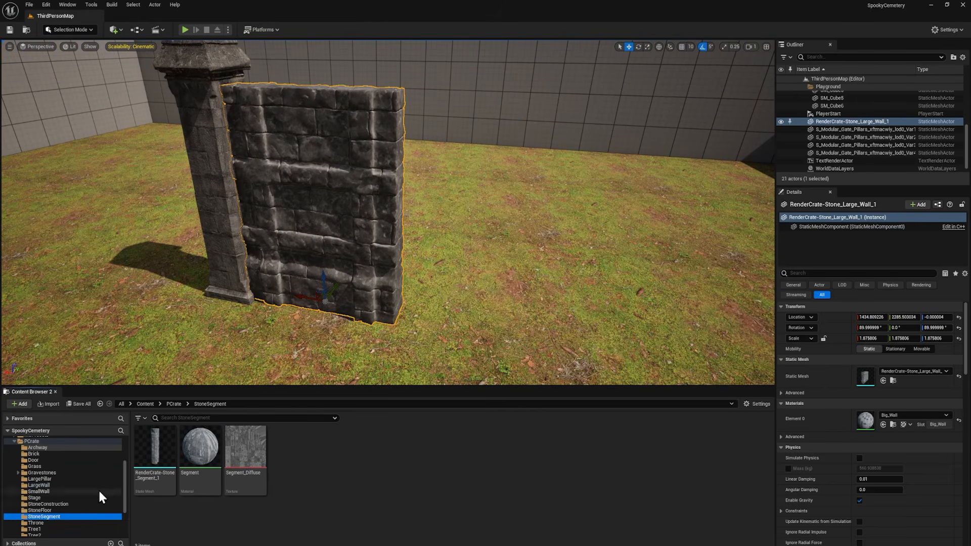
{"action": "left_click_drag", "start_coordinate": [153, 453], "coordinate": [441, 323]}
{"action": "key", "text": "e"}
{"action": "left_click_drag", "start_coordinate": [442, 303], "coordinate": [445, 274]}
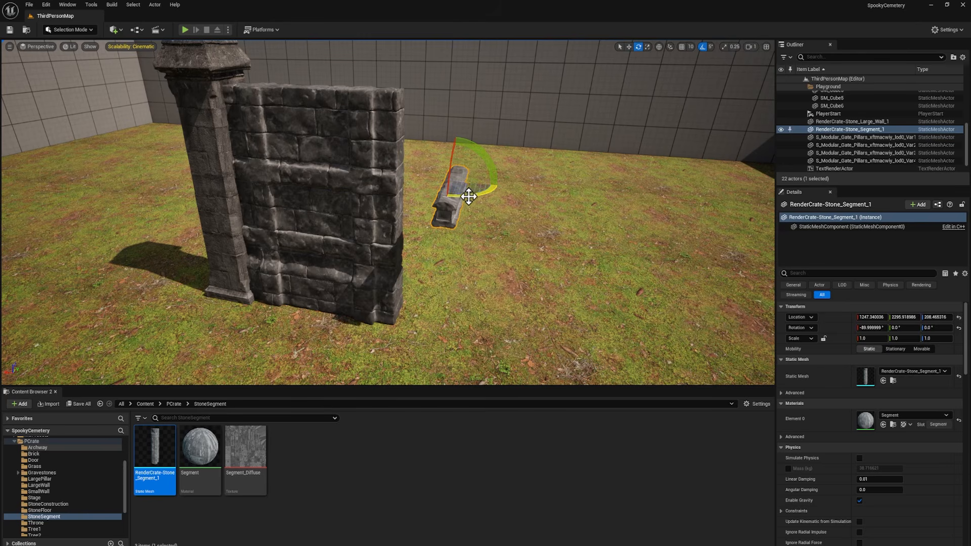
{"action": "left_click_drag", "start_coordinate": [466, 196], "coordinate": [435, 177]}
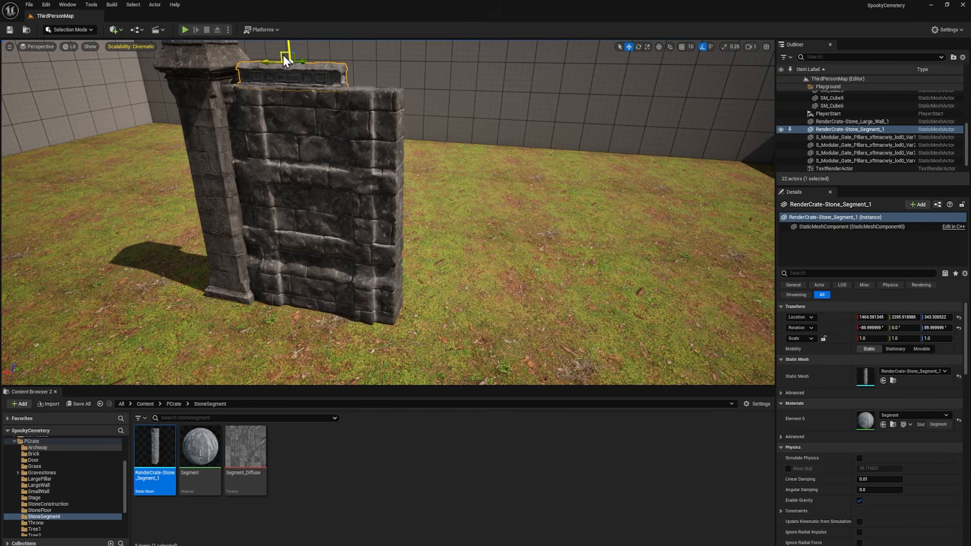
- Fit the stone segment along the top of the large wall and scale it to about 1.31
{"action": "key", "text": "f"}
{"action": "mouse_move", "coordinate": [283, 56]}
{"action": "right_mouse_down", "text": "alt"}
{"action": "mouse_move", "coordinate": [242, 56]}
{"action": "mouse_move", "coordinate": [274, 56]}
{"action": "right_mouse_up", "text": "alt"}
{"action": "left_click", "coordinate": [442, 291]}
{"action": "right_click_drag", "start_coordinate": [442, 290], "coordinate": [406, 295]}
{"action": "key", "text": "r"}
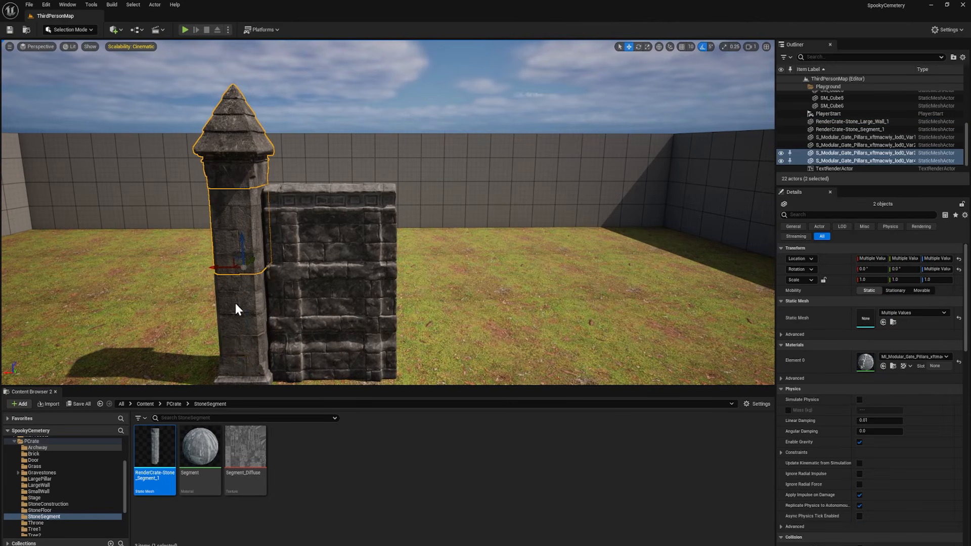
- Select all four gate pillar pieces and rotate them together about the vertical axis
{"action": "left_click", "coordinate": [238, 373]}
{"action": "key", "text": "w"}
{"action": "key", "text": "e"}
{"action": "right_click_drag", "start_coordinate": [243, 369], "coordinate": [242, 395]}
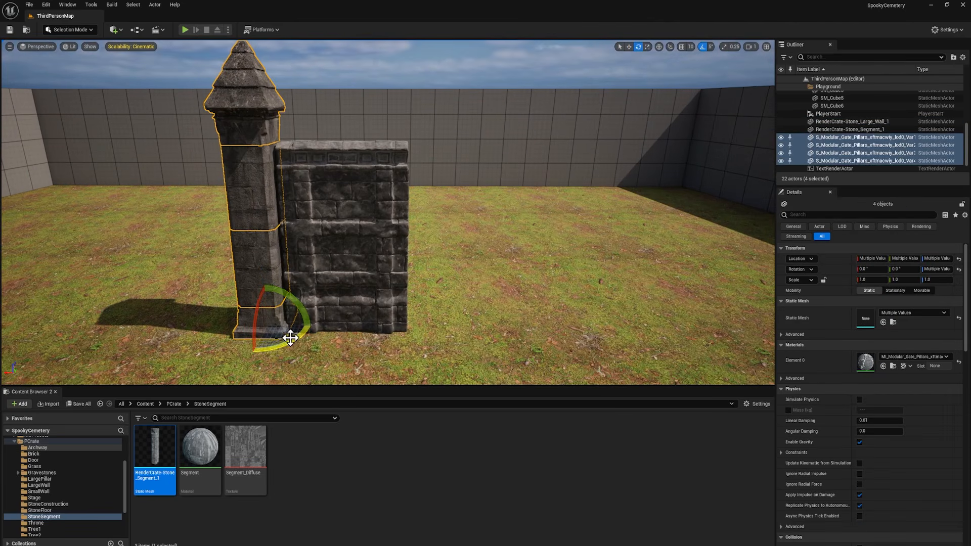
{"action": "left_click_drag", "start_coordinate": [286, 345], "coordinate": [242, 326]}
{"action": "key", "text": "w"}
{"action": "right_click_drag", "start_coordinate": [243, 327], "coordinate": [203, 299]}
- Duplicate the large wall with its top segment into a row of three sections, turning the second section 180°
{"action": "left_click", "coordinate": [260, 219]}
{"action": "right_click_drag", "start_coordinate": [319, 281], "coordinate": [283, 273]}
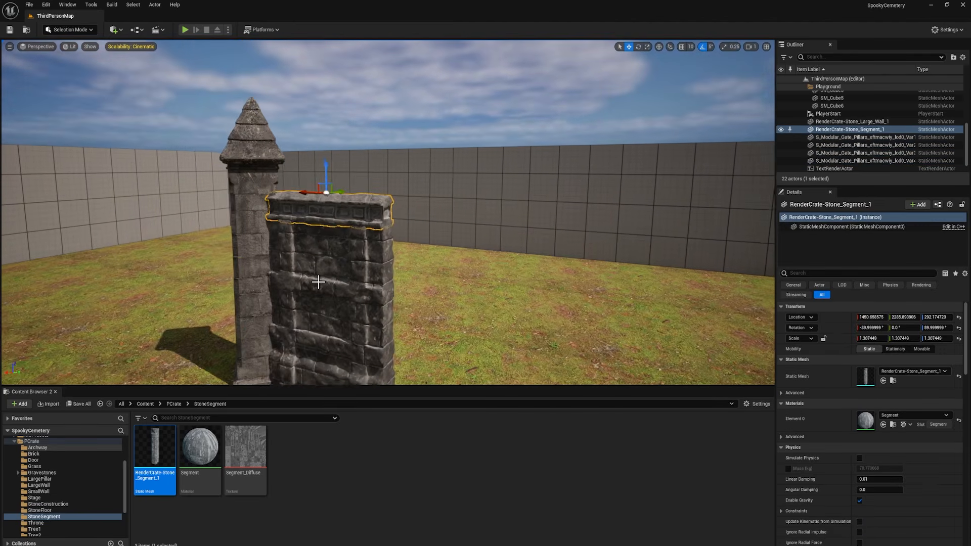
{"action": "left_click_drag", "start_coordinate": [452, 358], "coordinate": [437, 362]}
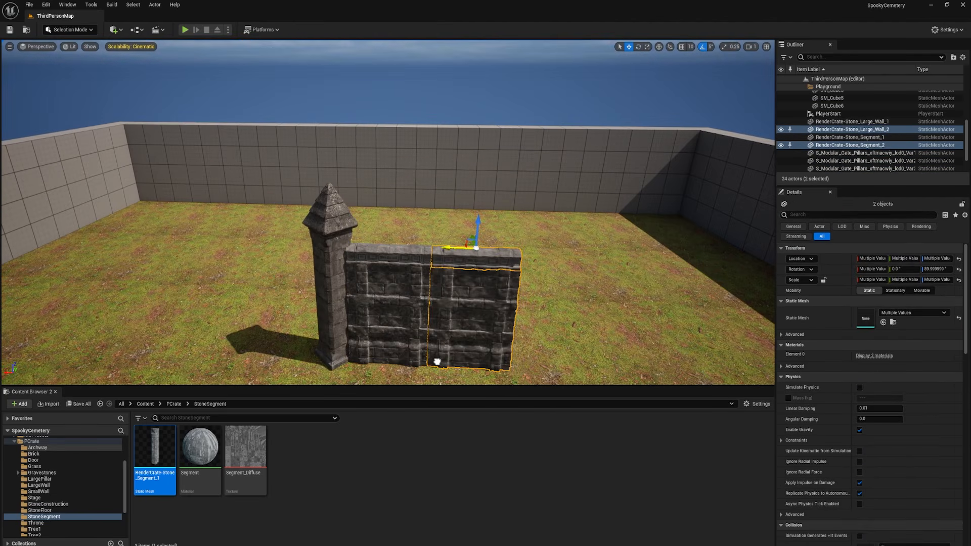
{"action": "key", "text": "e"}
{"action": "left_click_drag", "start_coordinate": [449, 258], "coordinate": [522, 252]}
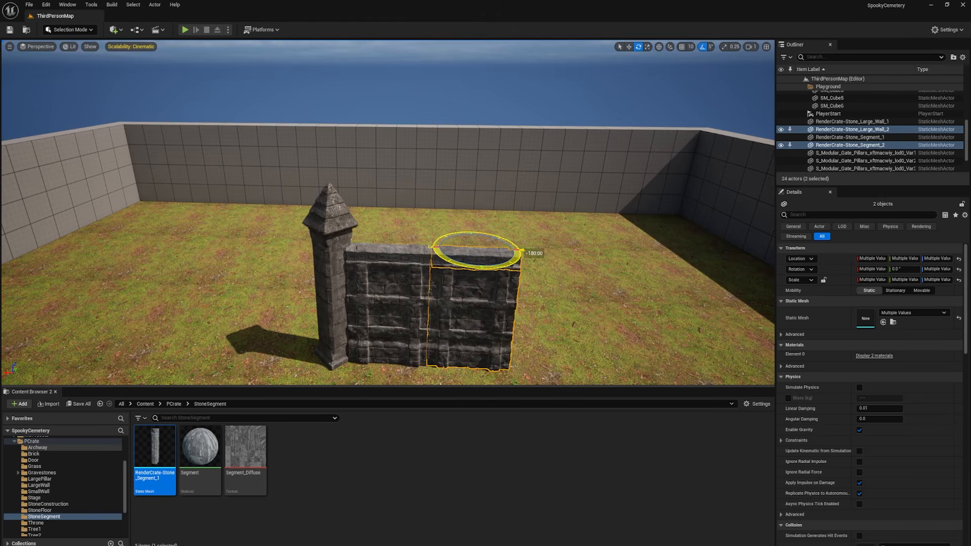
{"action": "key", "text": "w"}
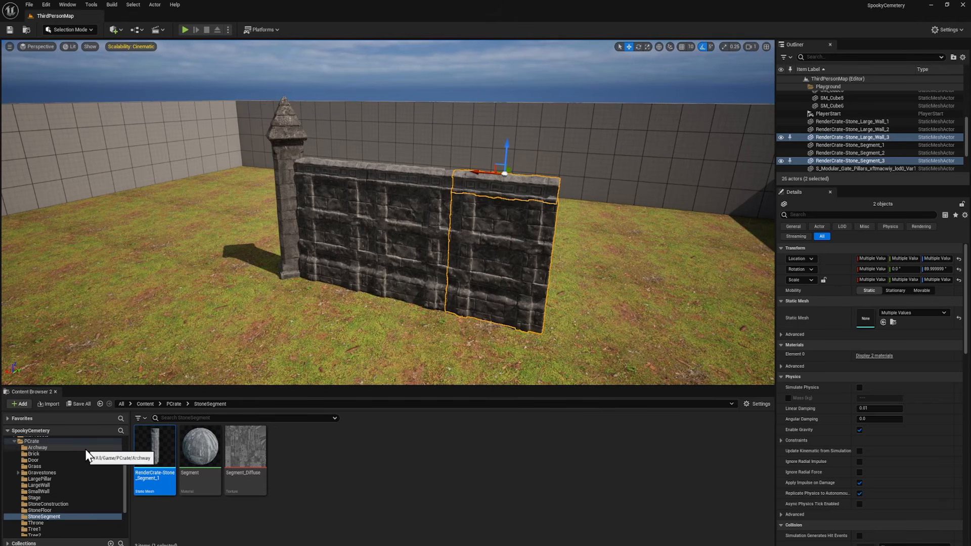
- Place RenderCrate-Stone_Small_Wall_1 from the SmallWall folder near the large wall and rotate it to run lengthwise
{"action": "left_click", "coordinate": [37, 492]}
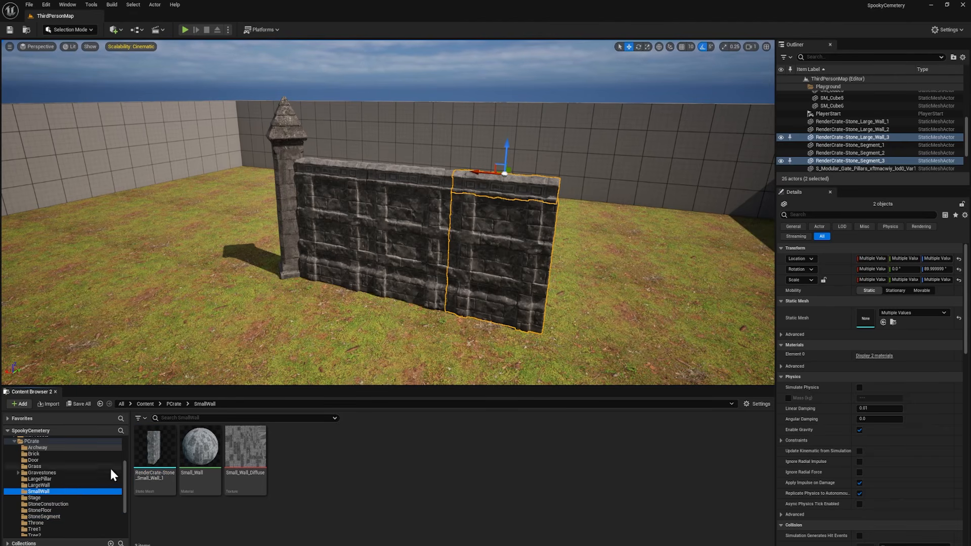
{"action": "left_click_drag", "start_coordinate": [154, 453], "coordinate": [274, 333]}
{"action": "key", "text": "e"}
{"action": "mouse_move", "coordinate": [286, 291]}
{"action": "left_mouse_down"}
{"action": "mouse_move", "coordinate": [255, 324]}
{"action": "mouse_move", "coordinate": [272, 290]}
{"action": "left_mouse_up"}
- Set the small wall against the foot of the large wall, duplicate it alongside, and resize the pair to span the section
{"action": "key", "text": "w"}
{"action": "left_click_drag", "start_coordinate": [281, 320], "coordinate": [333, 276]}
{"action": "mouse_move", "coordinate": [385, 289]}
{"action": "left_mouse_down"}
{"action": "mouse_move", "coordinate": [379, 277]}
{"action": "mouse_move", "coordinate": [398, 299]}
{"action": "left_mouse_up"}
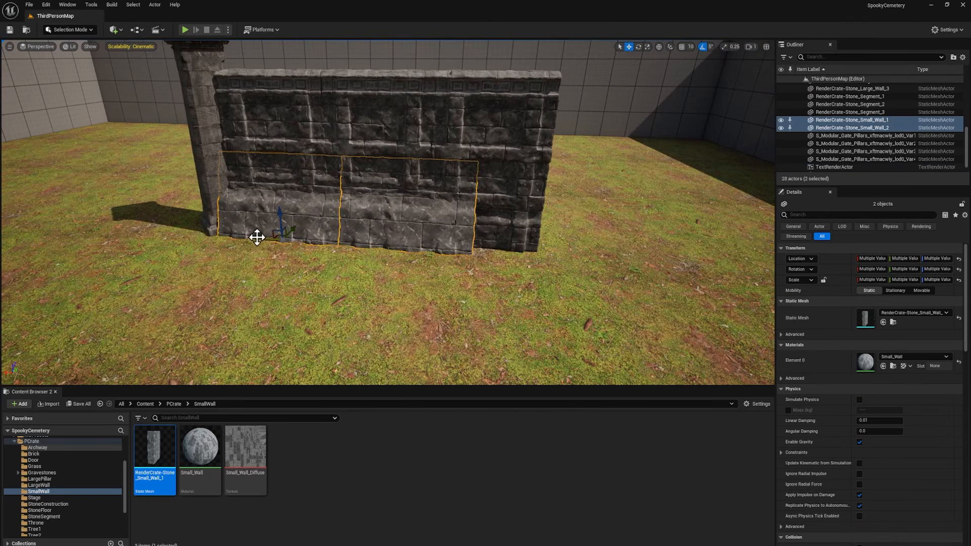
{"action": "left_click_drag", "start_coordinate": [257, 237], "coordinate": [310, 254]}
{"action": "key", "text": "r"}
{"action": "key", "text": "w"}
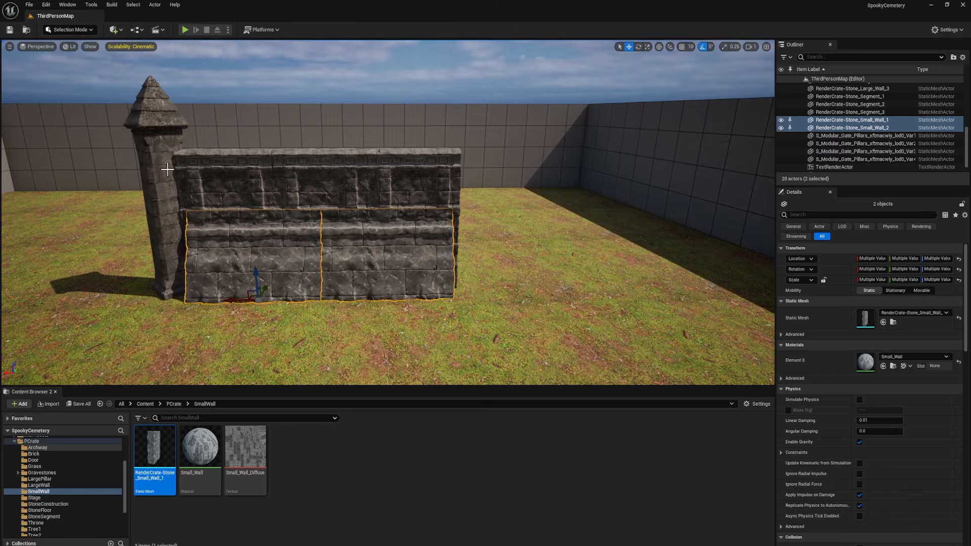
- Select all twelve pillar and wall pieces, group them in a new folder named WallSection and expand it
{"action": "left_click_drag", "start_coordinate": [167, 168], "coordinate": [583, 206], "text": "ctrl+alt"}
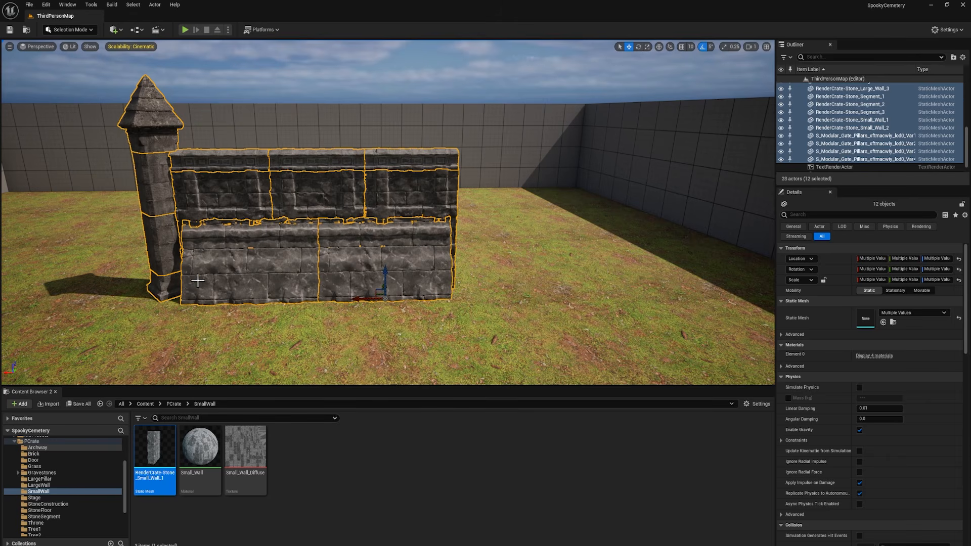
{"action": "left_click", "coordinate": [954, 58]}
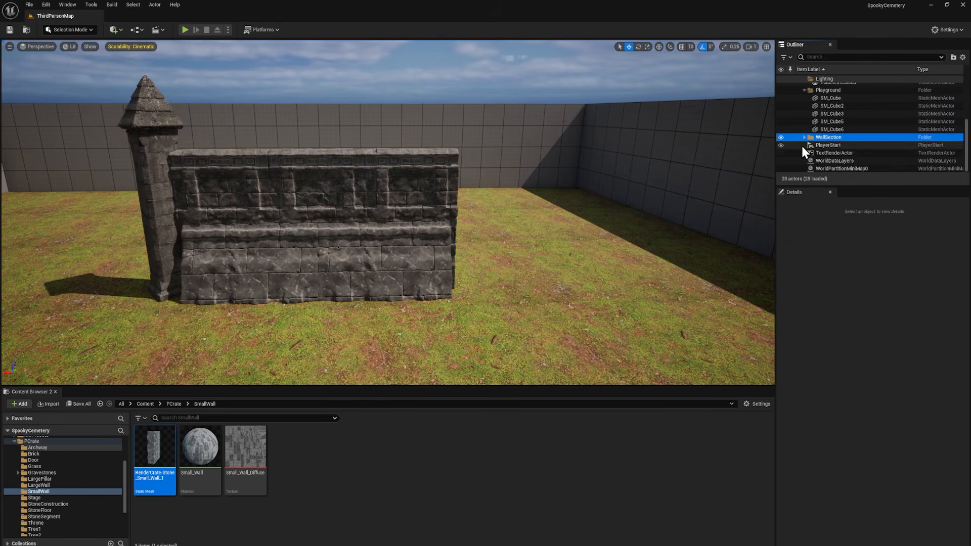
{"action": "left_click", "coordinate": [805, 137]}
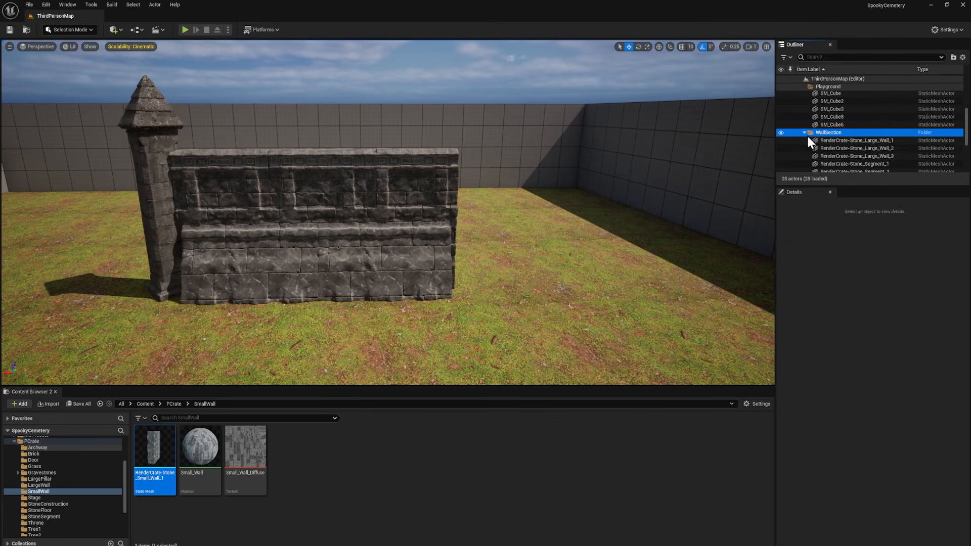
- Select all descendants of the WallSection folder and duplicate the whole section alongside the end of the first one
{"action": "right_click", "coordinate": [868, 134]}
{"action": "mouse_move", "coordinate": [885, 173]}
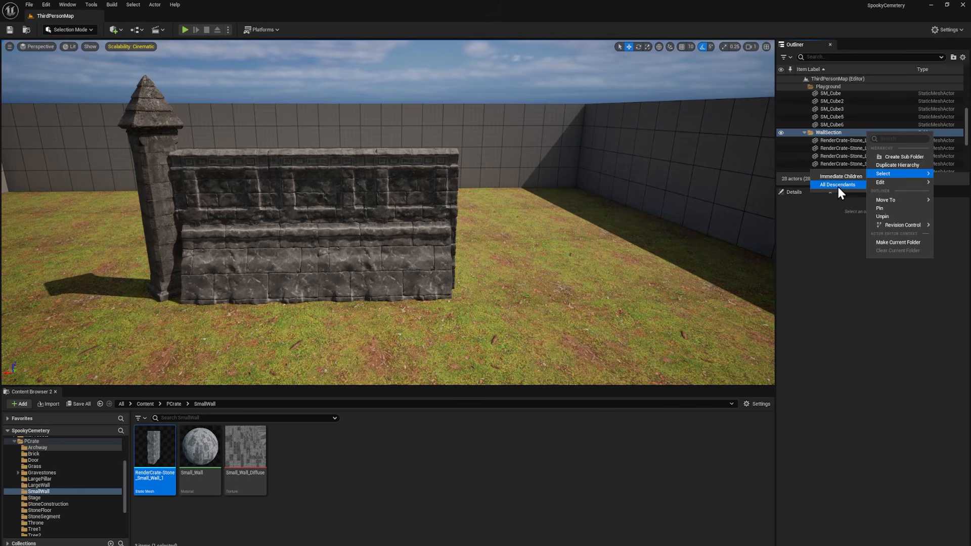
{"action": "left_click", "coordinate": [840, 184]}
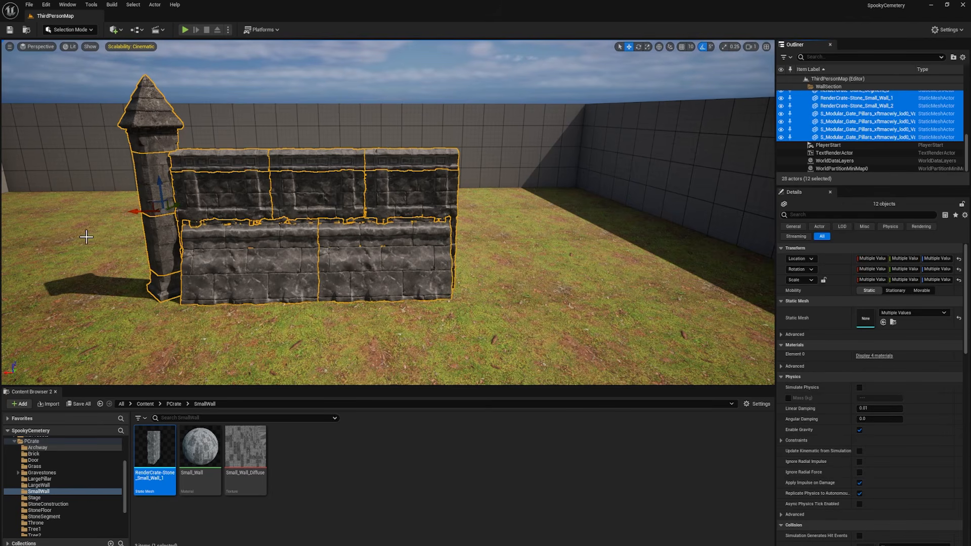
{"action": "left_click_drag", "start_coordinate": [132, 211], "coordinate": [665, 197], "text": "alt"}
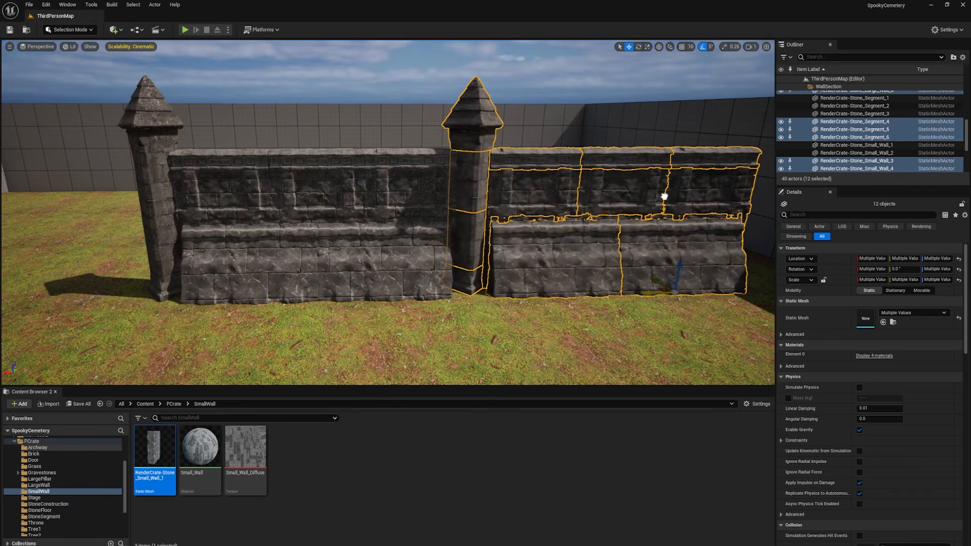
- Undo the last section duplicate and move the original wall section into the corner of the grey block walls
{"action": "right_click_drag", "start_coordinate": [663, 195], "coordinate": [708, 190]}
{"action": "key", "text": "ctrl+z"}
{"action": "right_click_drag", "start_coordinate": [258, 264], "coordinate": [354, 264]}
{"action": "left_click_drag", "start_coordinate": [496, 199], "coordinate": [375, 177], "text": "shift"}
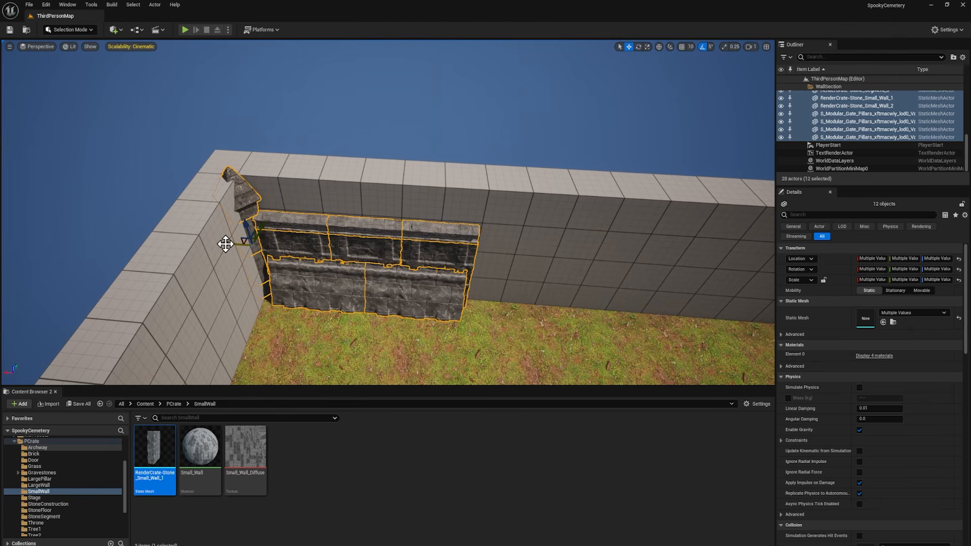
- Duplicate the section along the block wall into a row of four and place a copy of the four-piece pillar at its open end
{"action": "left_click_drag", "start_coordinate": [226, 244], "coordinate": [408, 302], "text": "alt+shift"}
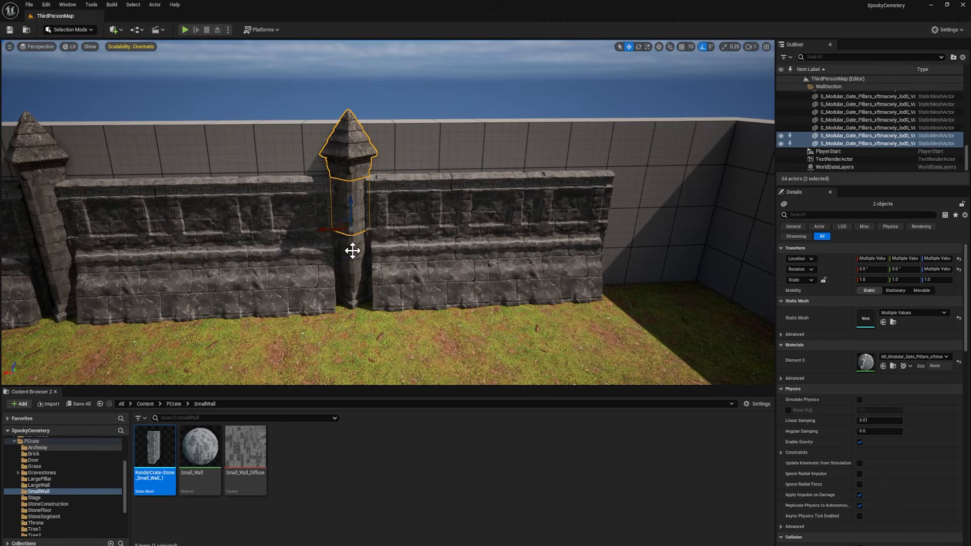
{"action": "left_click", "coordinate": [353, 258], "text": "ctrl"}
{"action": "left_click", "coordinate": [337, 301], "text": "ctrl"}
{"action": "left_click_drag", "start_coordinate": [321, 300], "coordinate": [560, 288], "text": "alt"}
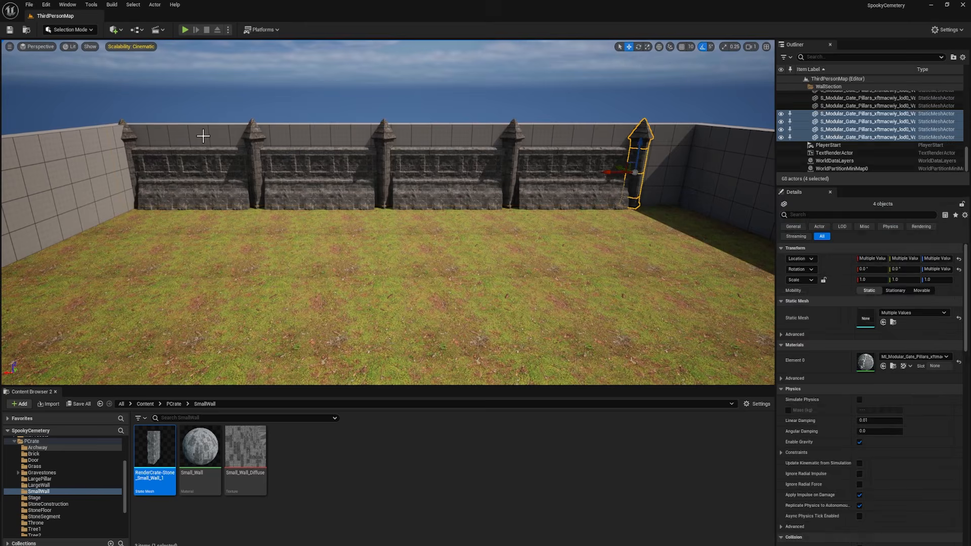
- Delete the grey block wall behind the row and duplicate the 52-piece row to the opposite side of the cemetery
{"action": "left_click", "coordinate": [289, 138]}
{"action": "key", "text": "Delete"}
{"action": "left_click", "coordinate": [603, 174]}
{"action": "key", "text": "f"}
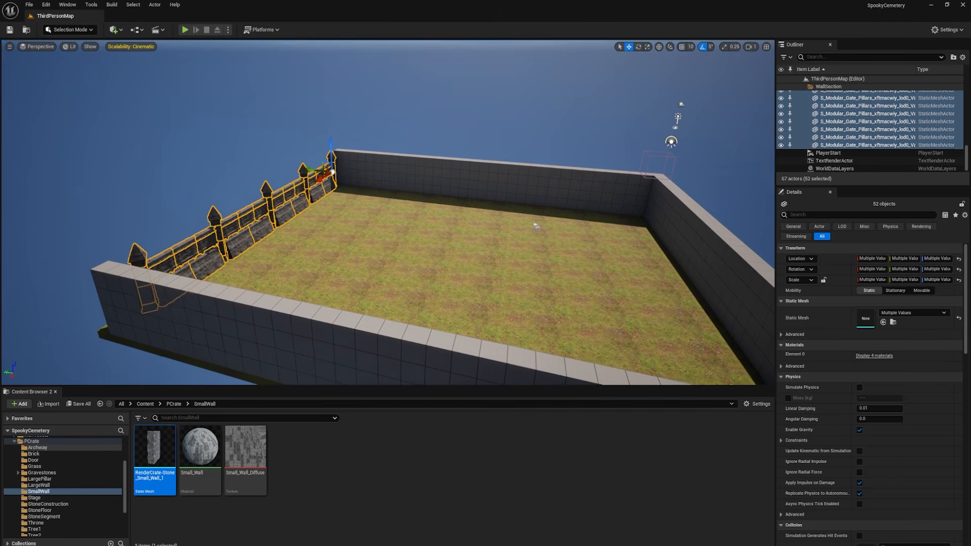
{"action": "left_click_drag", "start_coordinate": [331, 170], "coordinate": [629, 190], "text": "alt"}
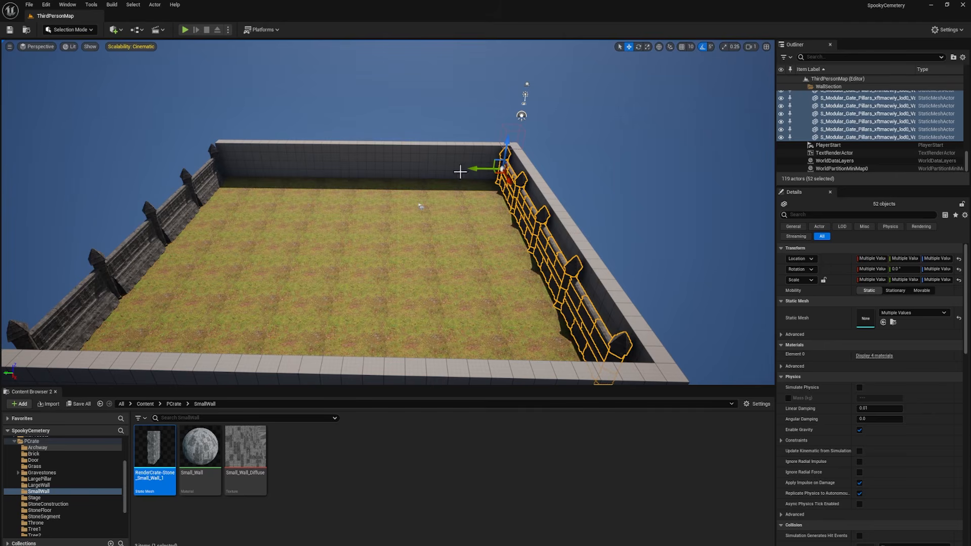
- Duplicate the row again and rotate it to close an adjoining side, fitting it between the two existing rows
{"action": "left_click_drag", "start_coordinate": [478, 168], "coordinate": [428, 198], "text": "alt"}
{"action": "key", "text": "e"}
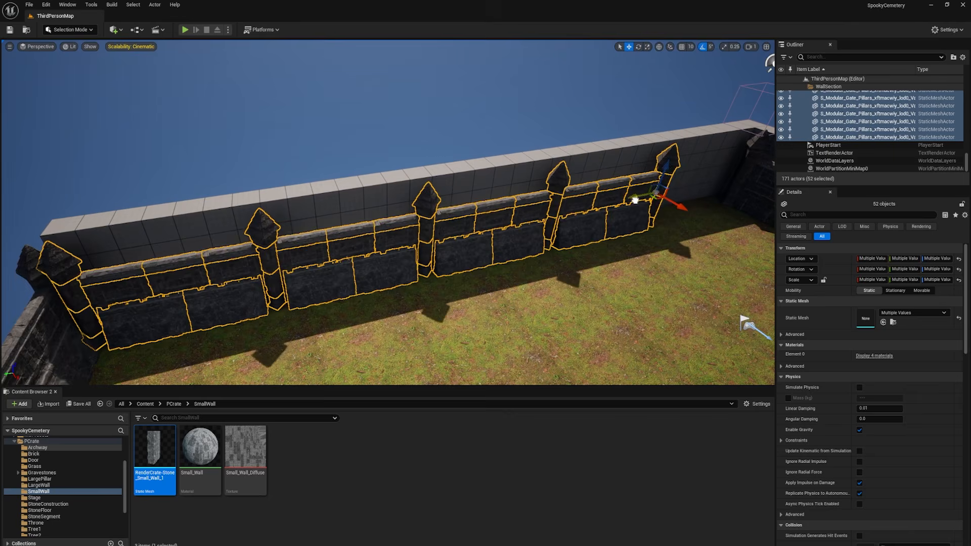
{"action": "left_click_drag", "start_coordinate": [636, 200], "coordinate": [627, 201]}
- Delete the duplicated corner pillar's pieces and the grey block wall SM_Cube5 behind the stone row
{"action": "right_click_drag", "start_coordinate": [146, 241], "coordinate": [415, 142]}
{"action": "left_click", "coordinate": [413, 158]}
{"action": "key", "text": "Delete"}
{"action": "left_click", "coordinate": [412, 254]}
{"action": "key", "text": "Delete"}
{"action": "scroll", "coordinate": [412, 311], "scroll_direction": "down", "scroll_amount": 1}
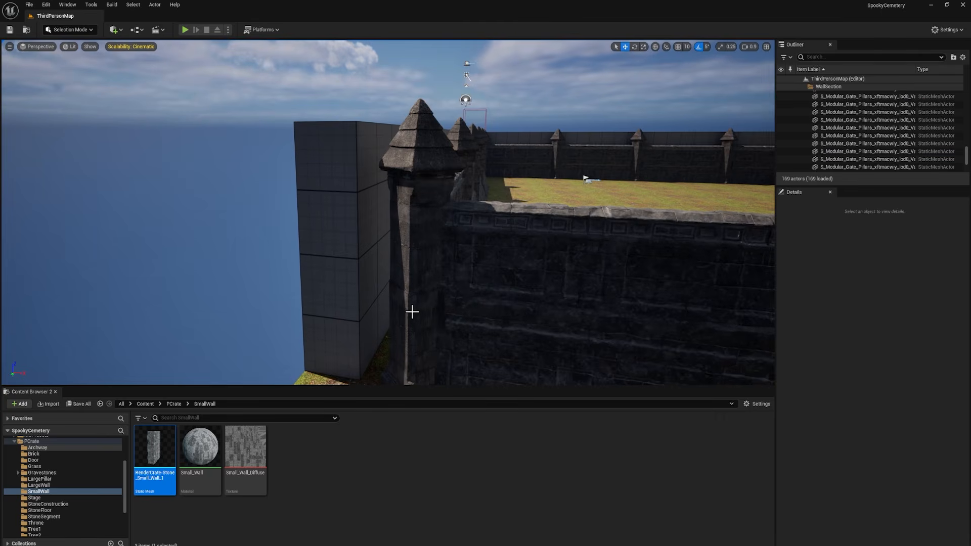
{"action": "left_click", "coordinate": [399, 376]}
{"action": "key", "text": "Delete"}
{"action": "left_click", "coordinate": [419, 123]}
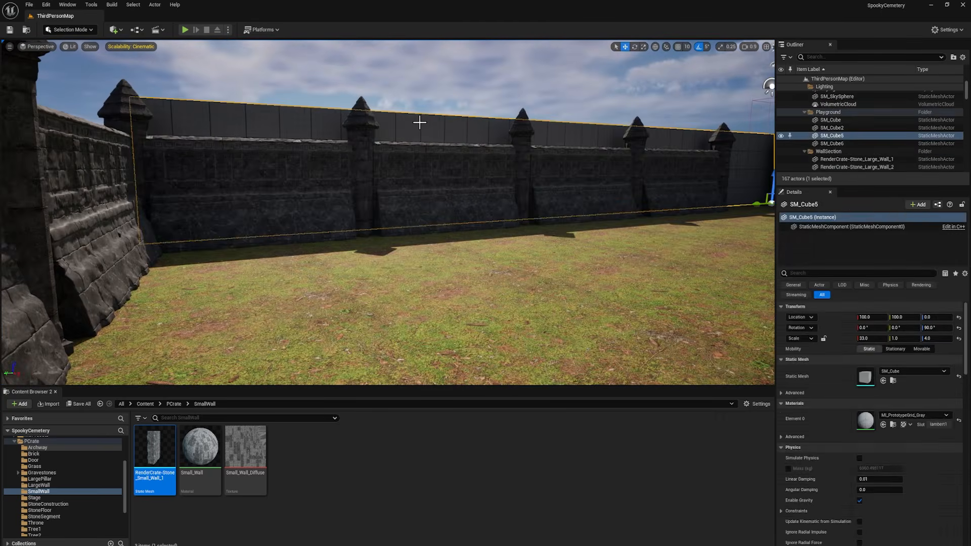
{"action": "key", "text": "Delete"}
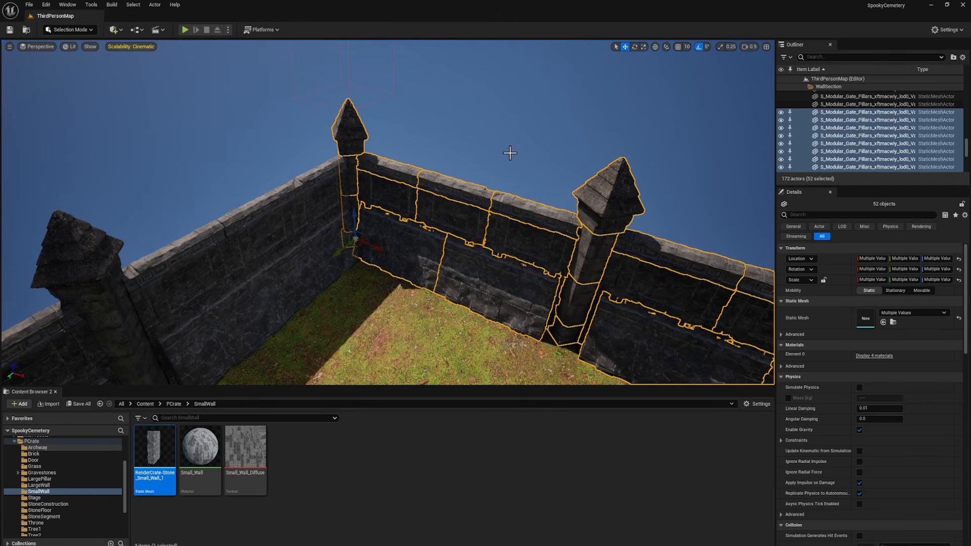
- Examine the wall corner and enclosure in the Unlit, Wireframe and Detail Lighting view modes
{"action": "right_click_drag", "start_coordinate": [413, 178], "coordinate": [355, 106]}
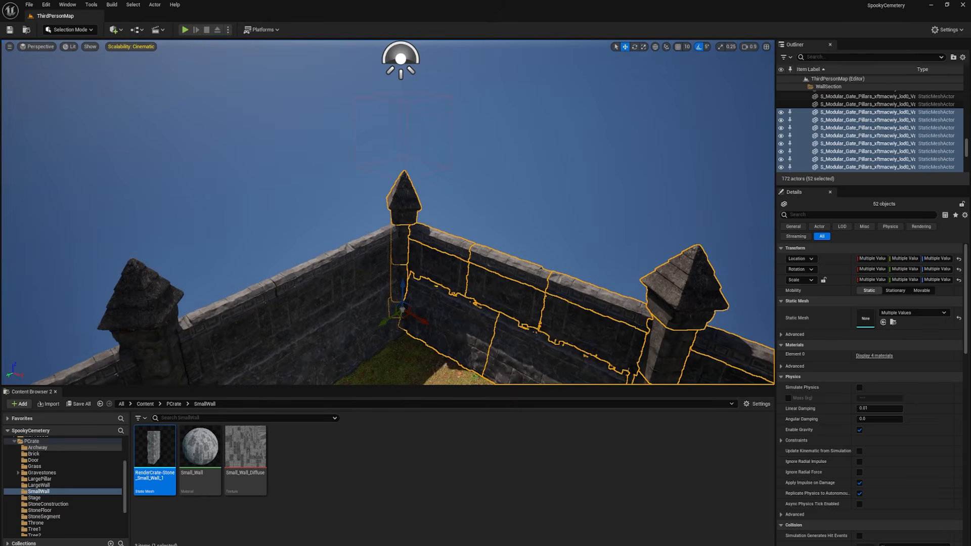
{"action": "left_click", "coordinate": [71, 48]}
{"action": "left_click", "coordinate": [84, 78]}
{"action": "right_click_drag", "start_coordinate": [141, 152], "coordinate": [399, 223]}
{"action": "key", "text": "w"}
{"action": "key", "text": "s"}
{"action": "left_click_drag", "start_coordinate": [403, 319], "coordinate": [407, 317]}
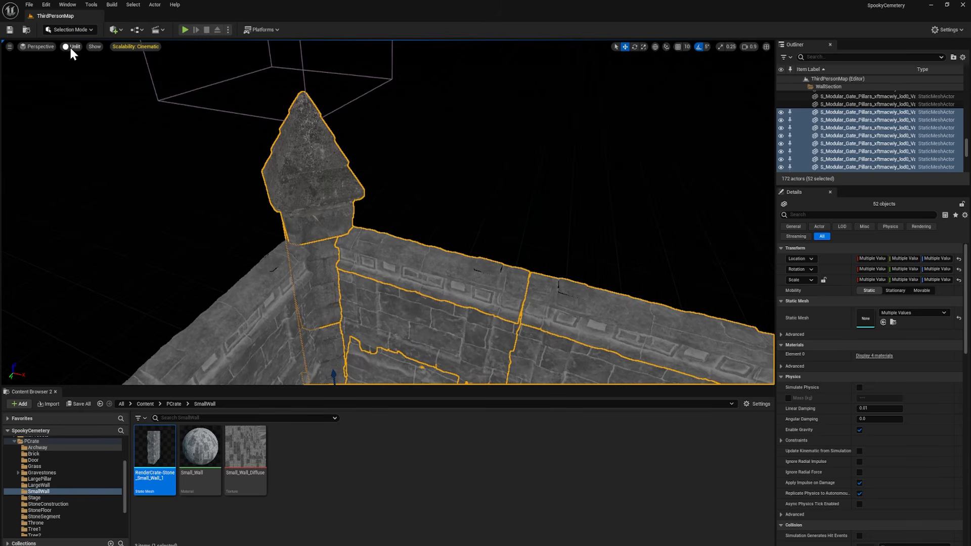
{"action": "left_click", "coordinate": [71, 49]}
{"action": "left_click", "coordinate": [95, 104]}
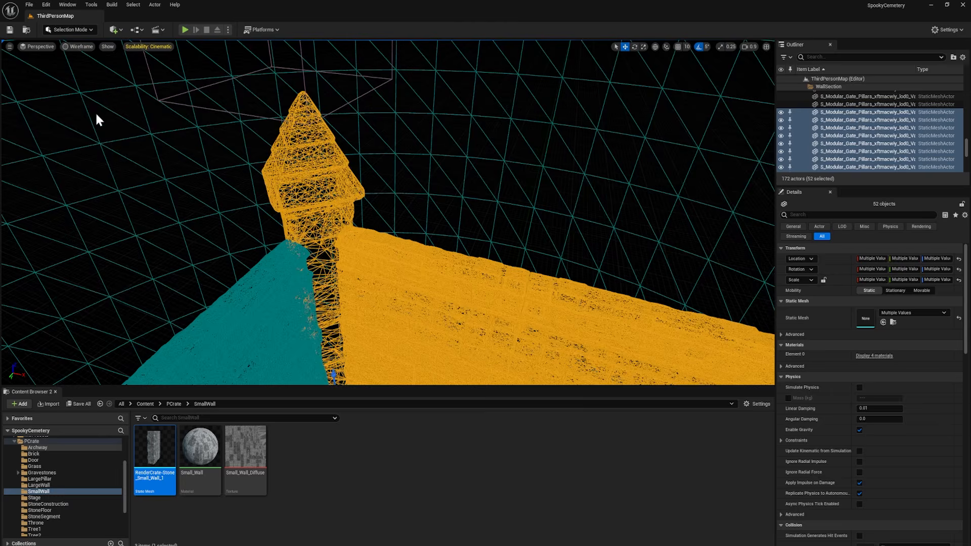
{"action": "key", "text": "f"}
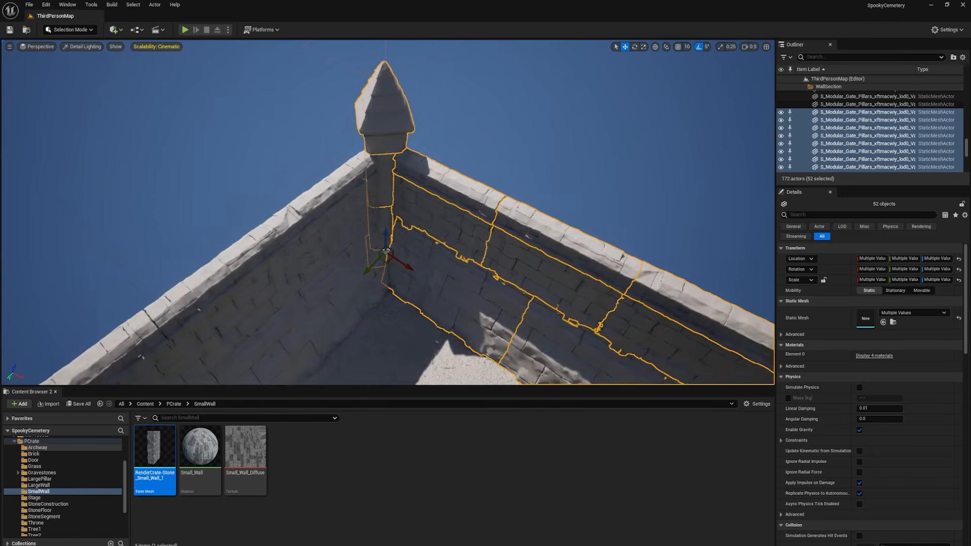
{"action": "right_click_drag", "start_coordinate": [366, 180], "coordinate": [405, 183]}
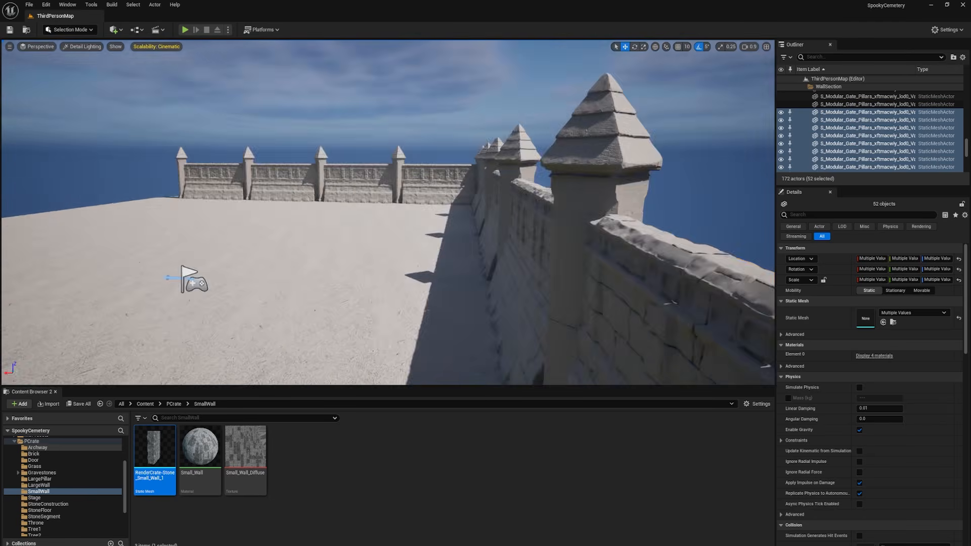
{"action": "mouse_move", "coordinate": [191, 117]}
{"action": "right_mouse_down"}
{"action": "mouse_move", "coordinate": [172, 118]}
{"action": "mouse_move", "coordinate": [191, 117]}
{"action": "right_mouse_up"}
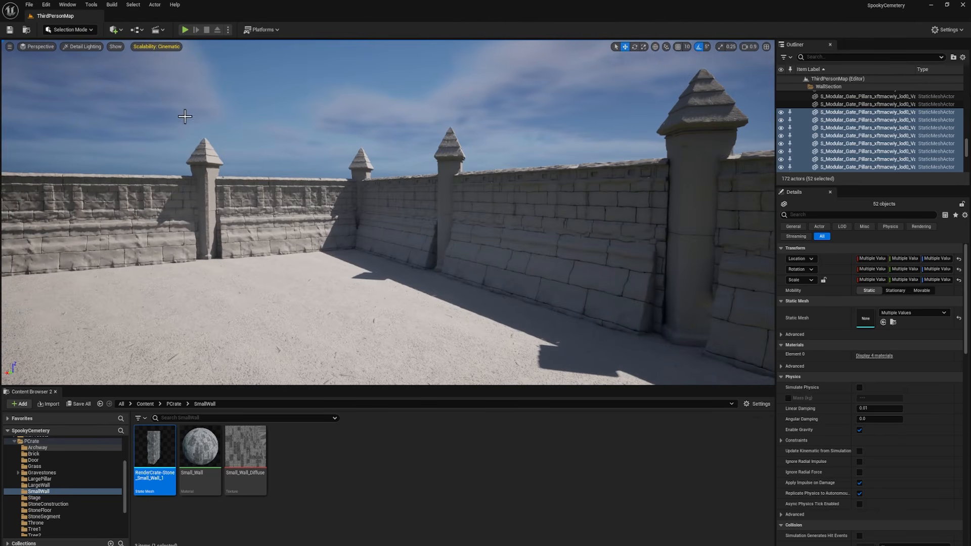
{"action": "right_click_drag", "start_coordinate": [232, 144], "coordinate": [169, 217]}
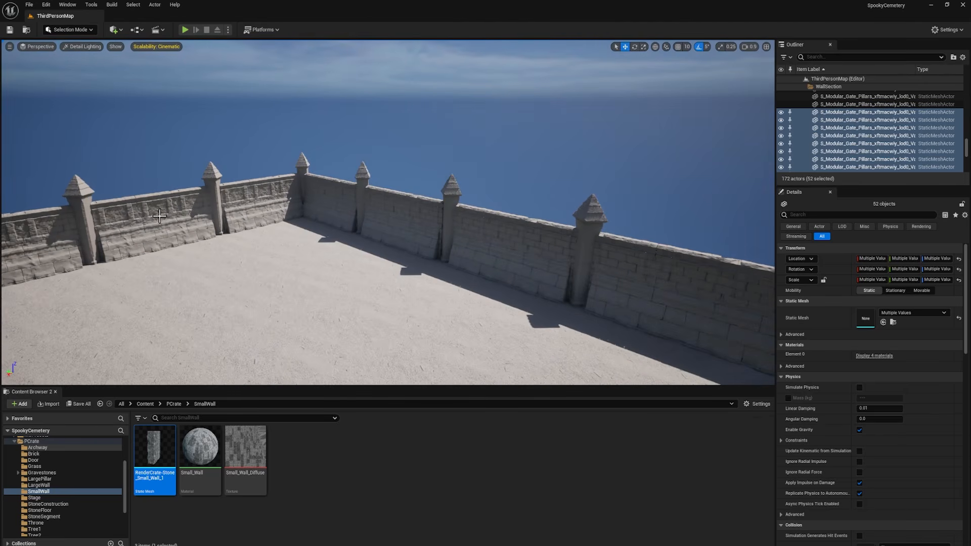
- Inspect the corner's alignment in the Top view, selecting a large wall piece and the pillar cap, and return to the Perspective view
{"action": "left_click", "coordinate": [42, 49]}
{"action": "left_click", "coordinate": [42, 73]}
{"action": "right_click_drag", "start_coordinate": [307, 183], "coordinate": [349, 265]}
{"action": "scroll", "coordinate": [349, 266], "scroll_direction": "down", "scroll_amount": 8}
{"action": "scroll", "coordinate": [395, 220], "scroll_direction": "up", "scroll_amount": 6}
{"action": "right_click_drag", "start_coordinate": [351, 167], "coordinate": [385, 296]}
{"action": "scroll", "coordinate": [385, 296], "scroll_direction": "up", "scroll_amount": 4}
{"action": "left_click", "coordinate": [336, 204]}
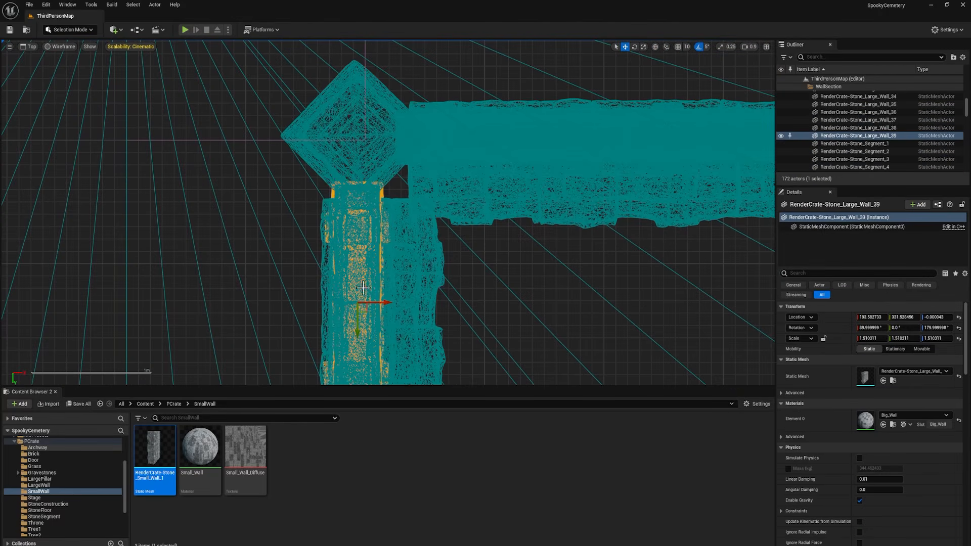
{"action": "left_click", "coordinate": [357, 167]}
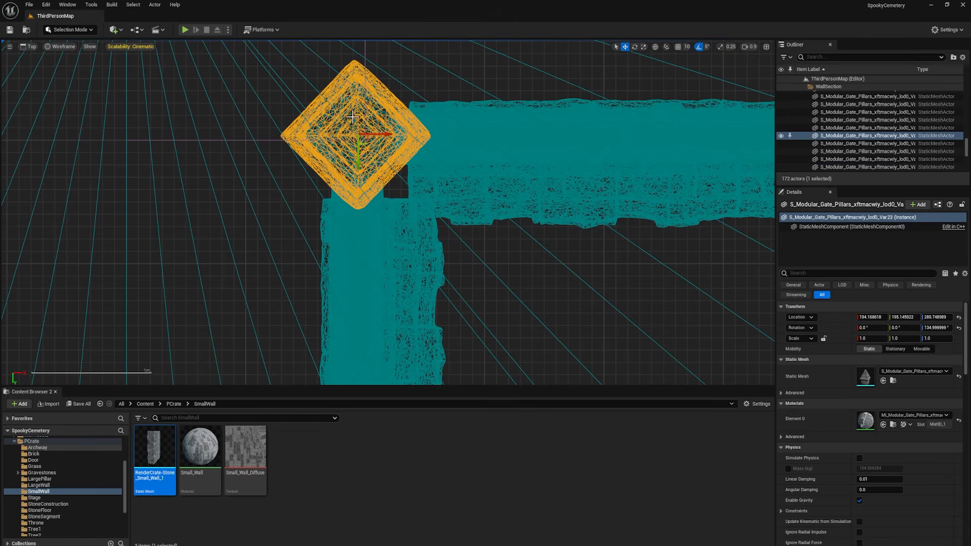
{"action": "left_click", "coordinate": [333, 194], "text": "ctrl"}
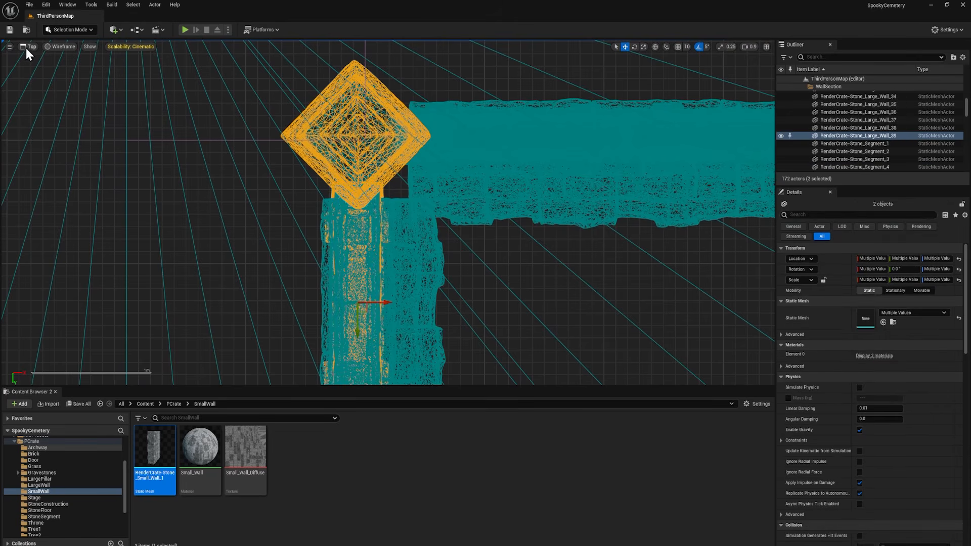
{"action": "left_click", "coordinate": [26, 47]}
{"action": "left_click", "coordinate": [44, 59]}
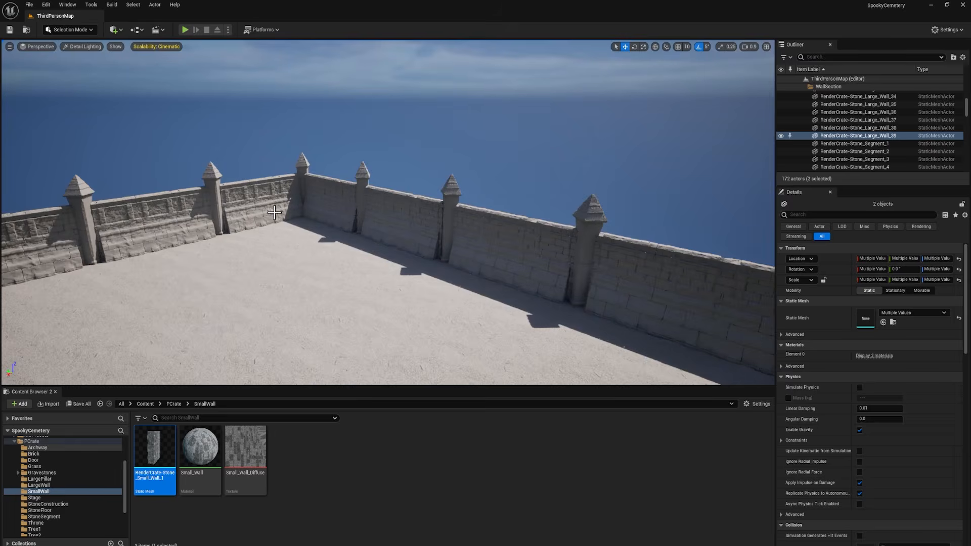
- Set the viewport back to Lit mode and select the wall sections and inner pillars along one side of the enclosure
{"action": "left_click", "coordinate": [71, 44]}
{"action": "left_click", "coordinate": [86, 78]}
{"action": "left_click", "coordinate": [324, 204], "text": "ctrl"}
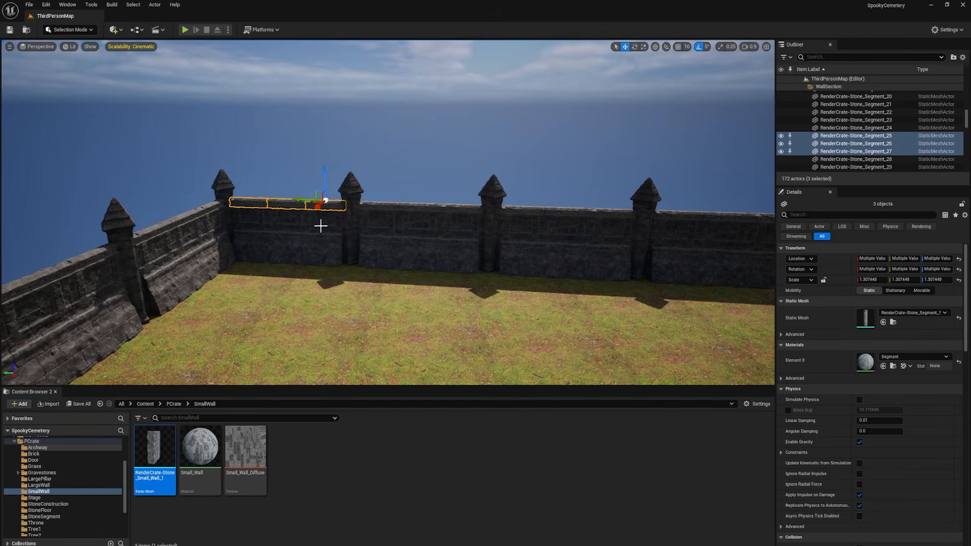
{"action": "left_click", "coordinate": [304, 228], "text": "ctrl"}
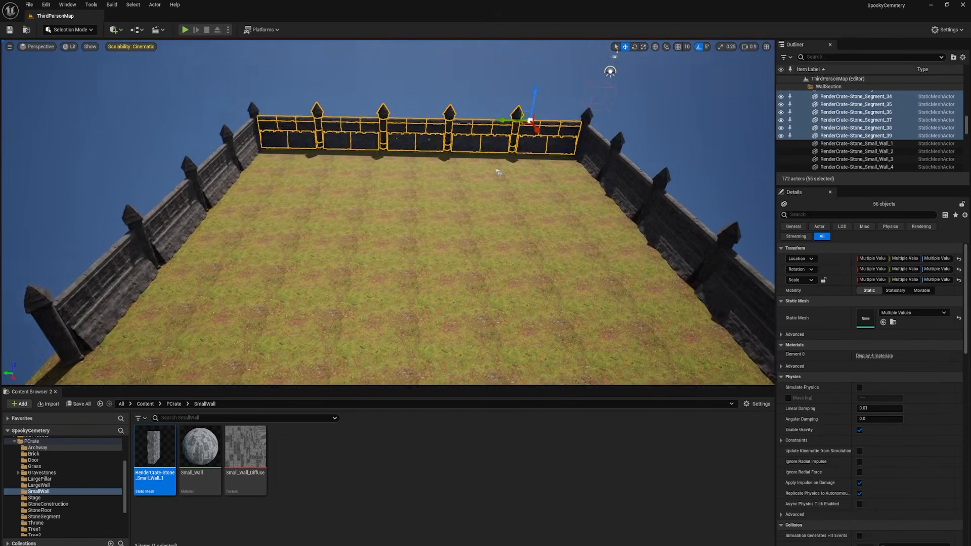
- Duplicate the selected 56-piece wall section and move the copy to the open side, lining it up with the corner pillar
{"action": "right_click_drag", "start_coordinate": [388, 213], "coordinate": [388, 250]}
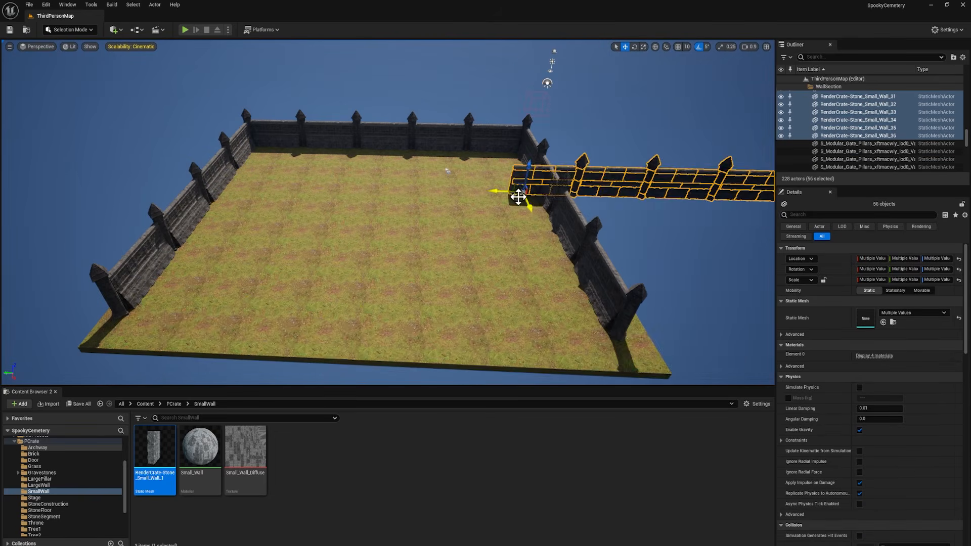
{"action": "left_click_drag", "start_coordinate": [519, 197], "coordinate": [118, 340]}
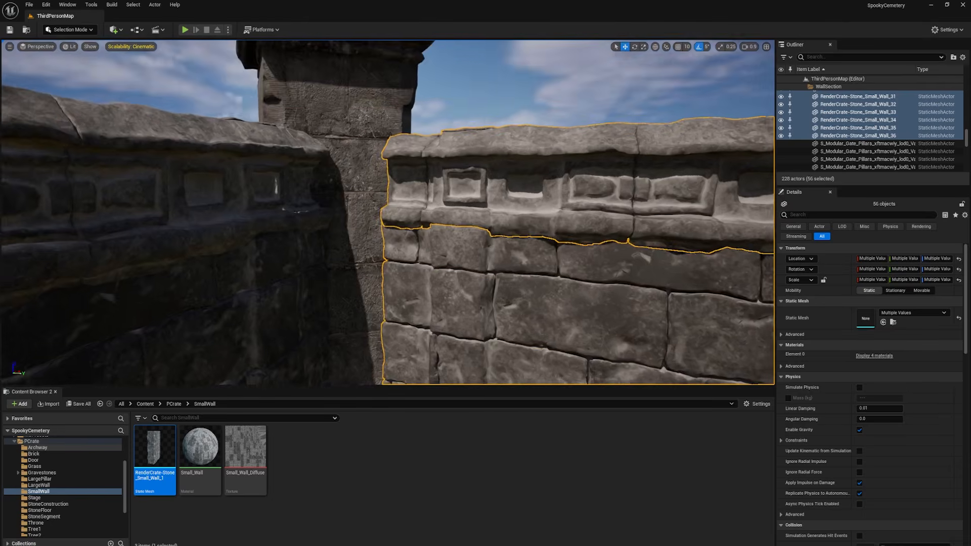
{"action": "mouse_move", "coordinate": [311, 134]}
{"action": "right_mouse_down"}
{"action": "mouse_move", "coordinate": [310, 172]}
{"action": "mouse_move", "coordinate": [310, 133]}
{"action": "right_mouse_up"}
- Select the four stacked pieces of the corner pillar and rotate them to suit the corner
{"action": "left_click", "coordinate": [364, 149]}
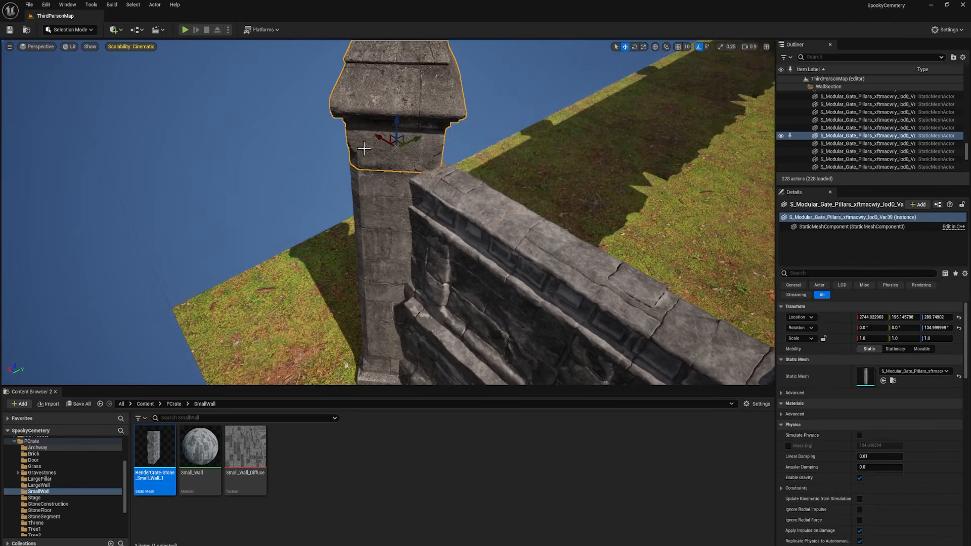
{"action": "left_click", "coordinate": [364, 206], "text": "ctrl"}
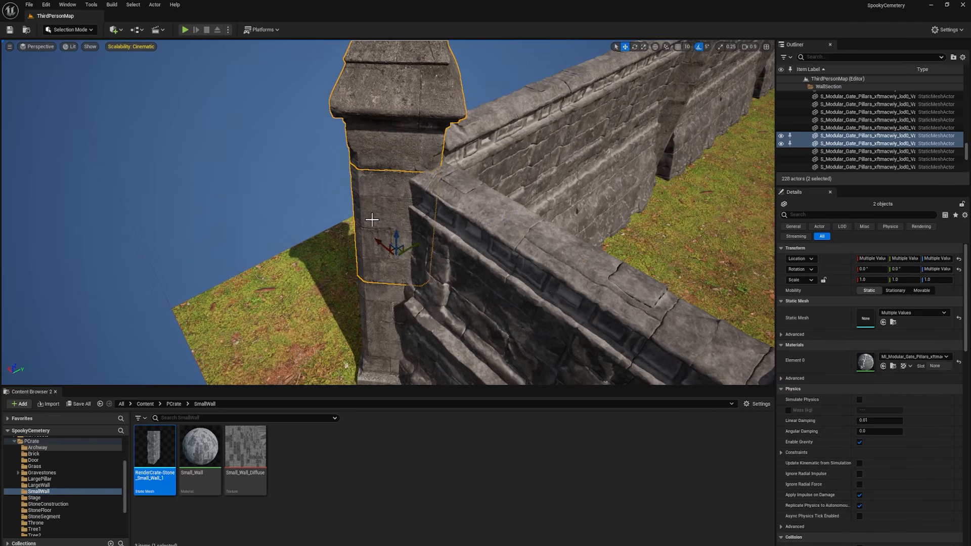
{"action": "left_click", "coordinate": [380, 319], "text": "ctrl"}
{"action": "left_click", "coordinate": [375, 382], "text": "ctrl"}
{"action": "key", "text": "e"}
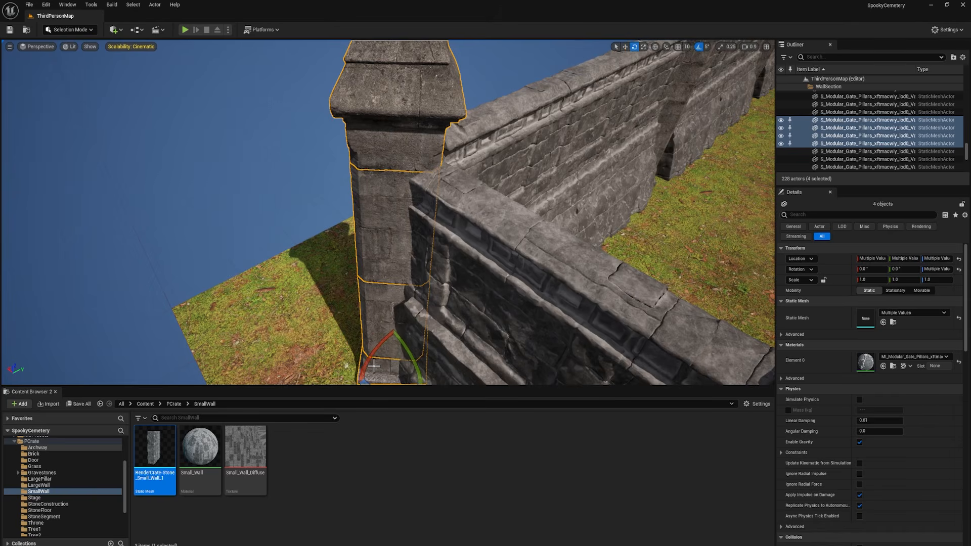
{"action": "right_click_drag", "start_coordinate": [372, 369], "coordinate": [232, 318]}
{"action": "right_click_drag", "start_coordinate": [387, 213], "coordinate": [594, 233]}
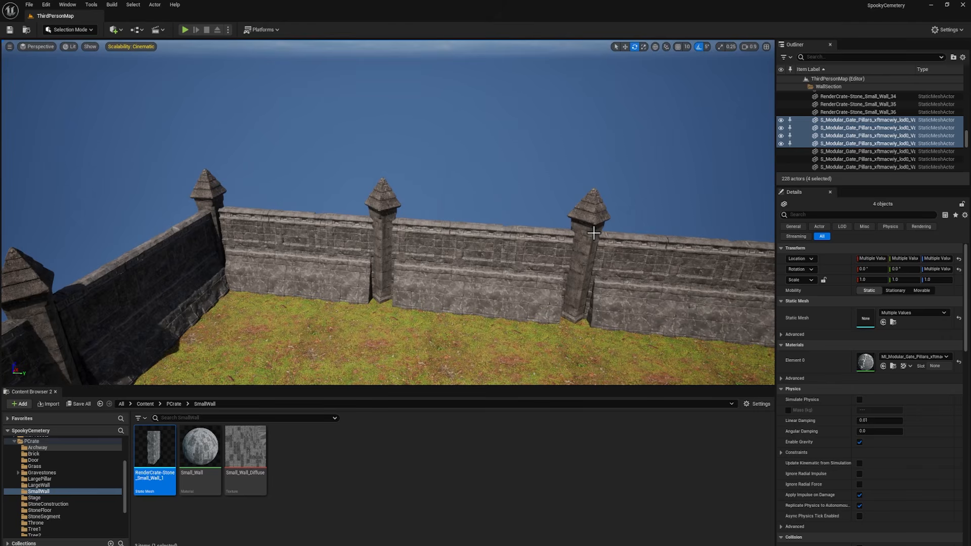
- Turn off rotation snapping and rotate the large wall segment beside the pillar by about 2°
{"action": "right_click_drag", "start_coordinate": [348, 275], "coordinate": [425, 279]}
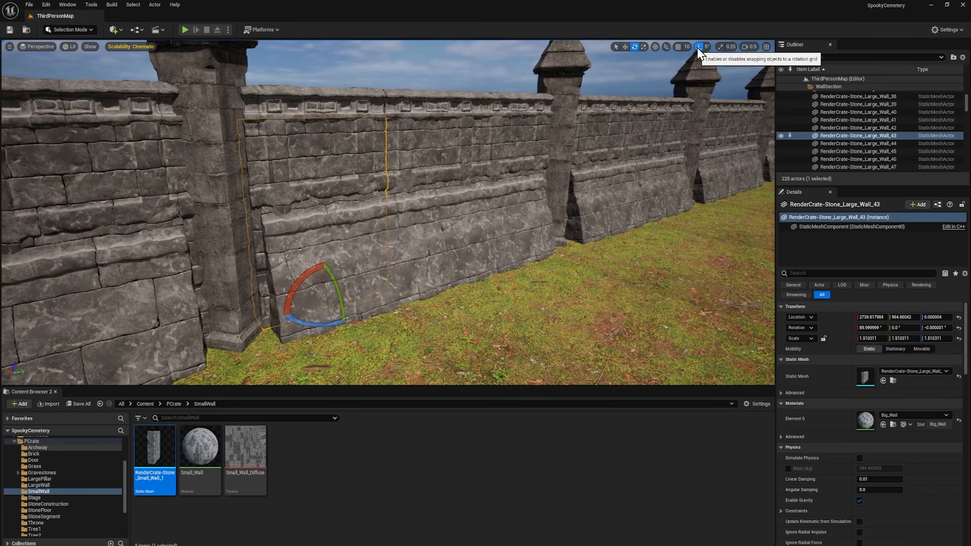
{"action": "left_click", "coordinate": [703, 47]}
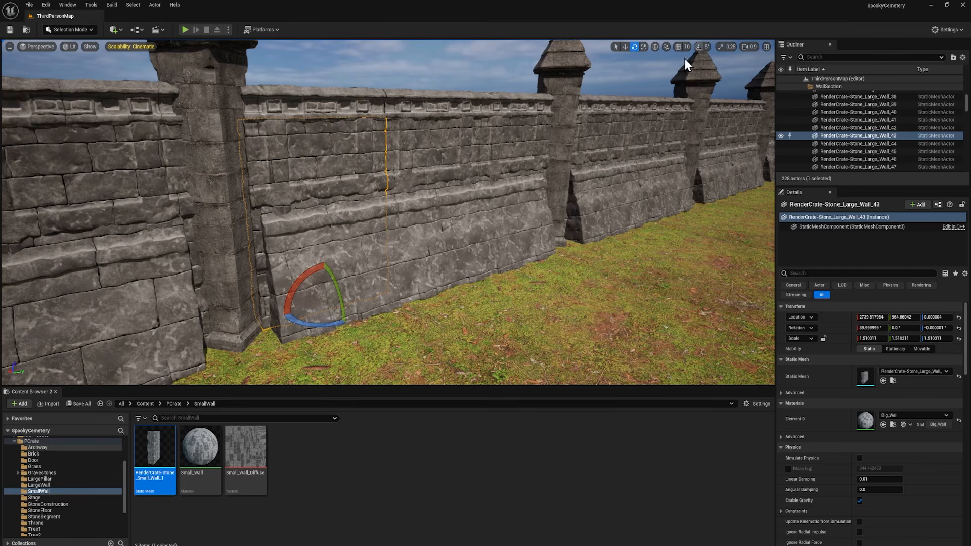
{"action": "left_click_drag", "start_coordinate": [323, 324], "coordinate": [334, 324]}
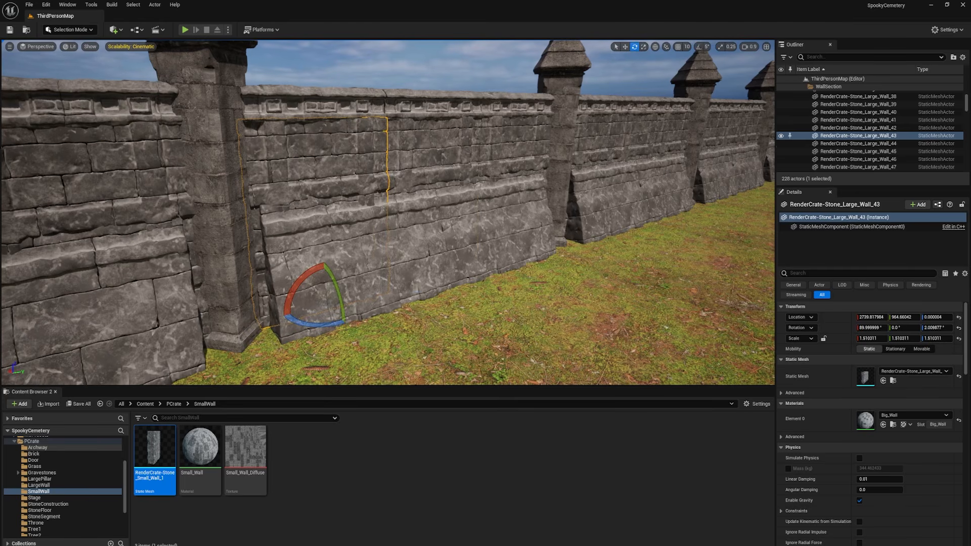
- Slightly rotate and shift individual wall segments, including a lower small-wall piece, to make the wall look less uniform
{"action": "left_click", "coordinate": [405, 315]}
{"action": "left_click_drag", "start_coordinate": [424, 293], "coordinate": [421, 293]}
{"action": "left_click_drag", "start_coordinate": [410, 247], "coordinate": [407, 242]}
{"action": "left_click", "coordinate": [351, 228]}
{"action": "key", "text": "w"}
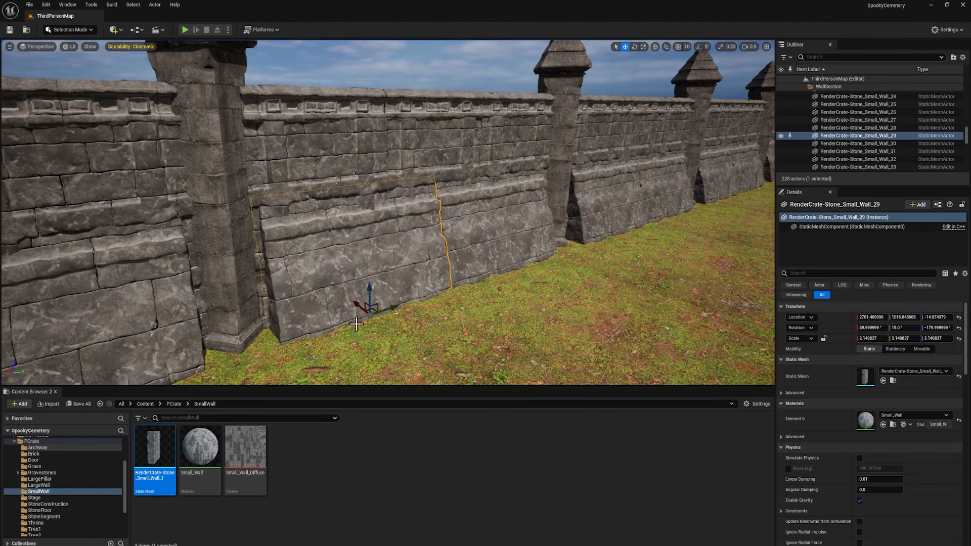
{"action": "left_click_drag", "start_coordinate": [393, 307], "coordinate": [421, 292]}
{"action": "left_click", "coordinate": [597, 145]}
{"action": "key", "text": "e"}
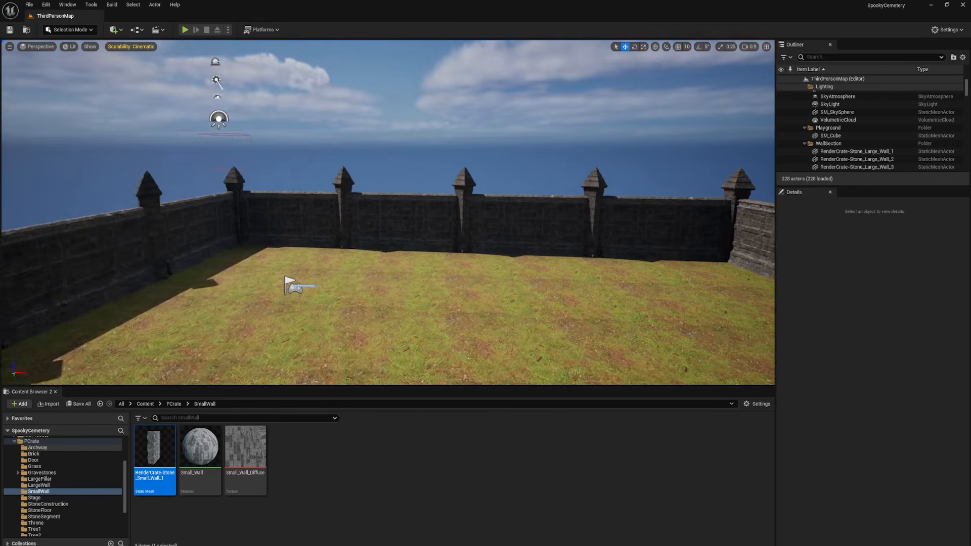
- Delete the middle pillar and the wall segments around it to open a gap for a door
{"action": "key", "text": "w"}
{"action": "right_click_drag", "start_coordinate": [639, 318], "coordinate": [638, 317]}
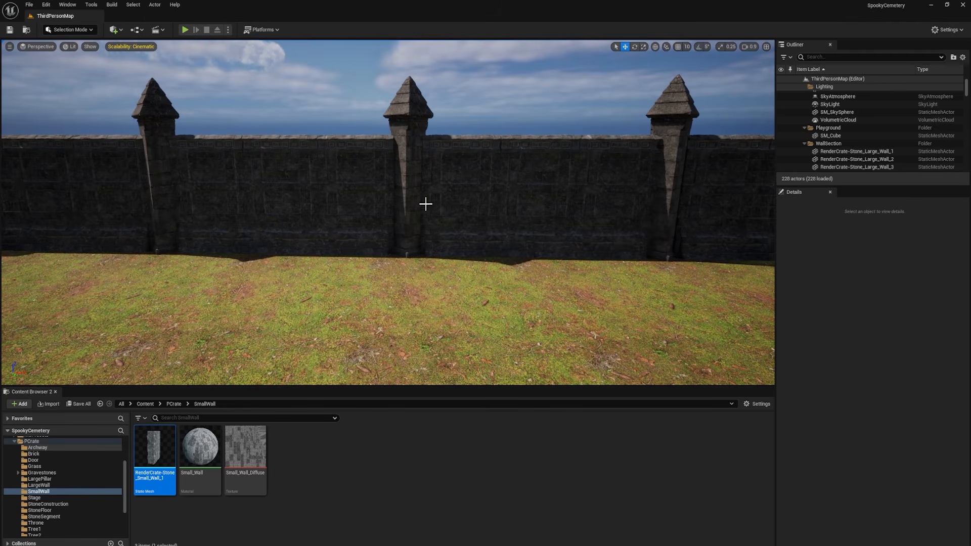
{"action": "right_click_drag", "start_coordinate": [400, 194], "coordinate": [400, 195]}
{"action": "left_click", "coordinate": [404, 205]}
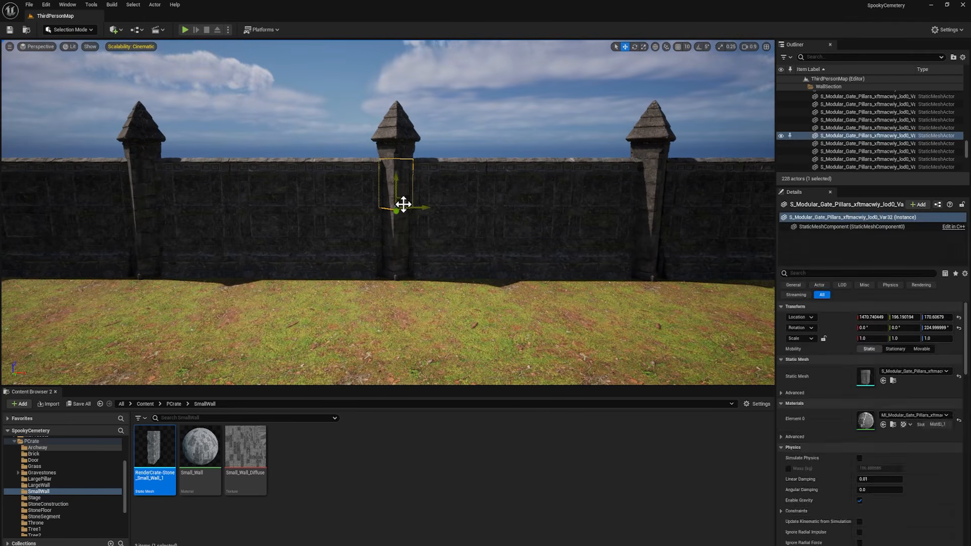
{"action": "key", "text": "Delete"}
{"action": "left_click", "coordinate": [397, 147]}
{"action": "key", "text": "Delete"}
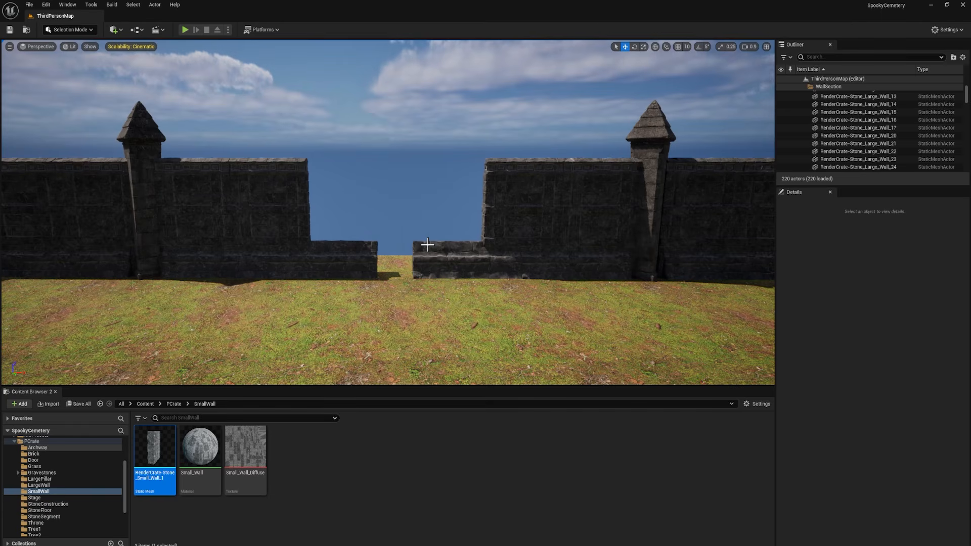
- Place the RenderCrate-Door_2_Old mesh in the wall gap at about X 1470, Y 220, Z 0 and scale it to about 6.2
{"action": "left_click", "coordinate": [34, 460]}
{"action": "scroll", "coordinate": [46, 465], "scroll_direction": "down", "scroll_amount": 1}
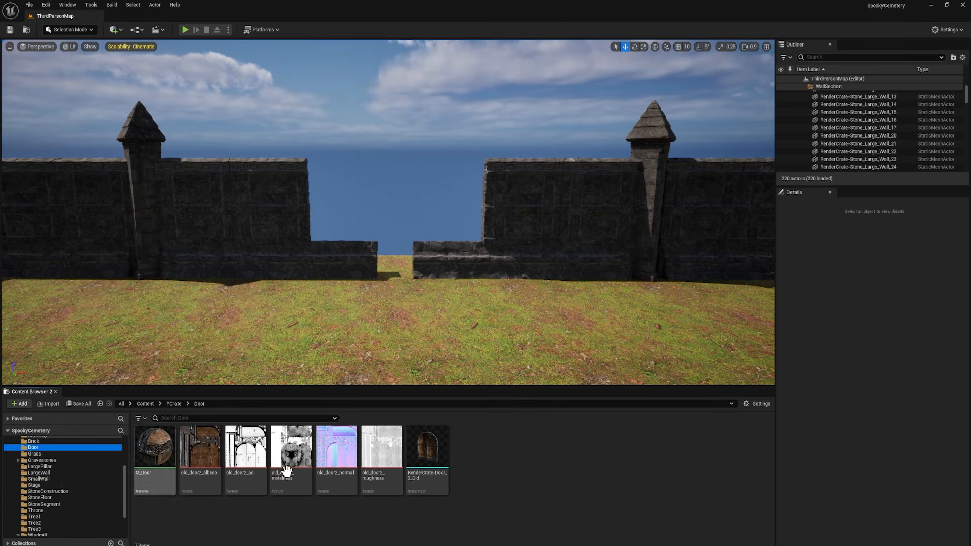
{"action": "left_click_drag", "start_coordinate": [431, 446], "coordinate": [396, 177]}
{"action": "left_click", "coordinate": [397, 318]}
{"action": "key", "text": "w"}
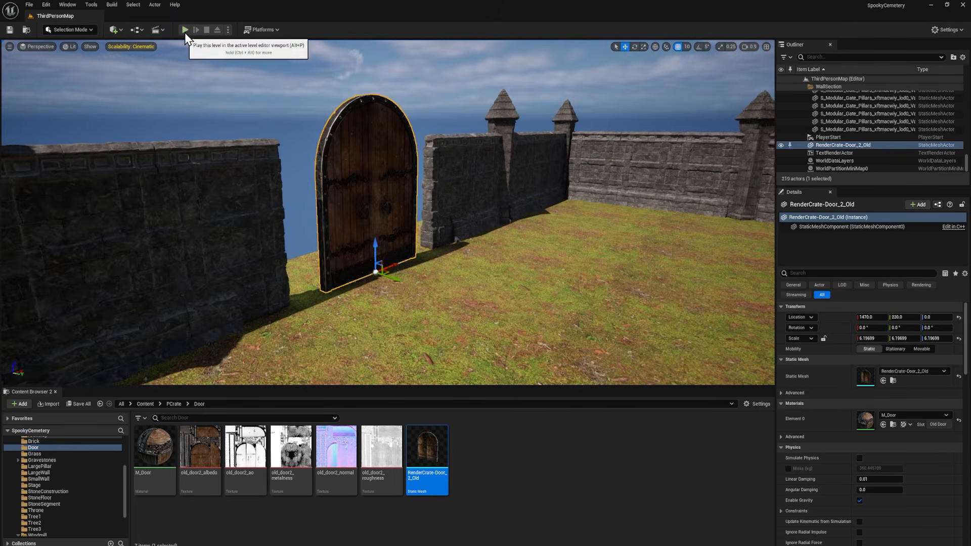
- Play the level, walk the character around the door to judge its size, and stop the session
{"action": "left_click", "coordinate": [185, 29]}
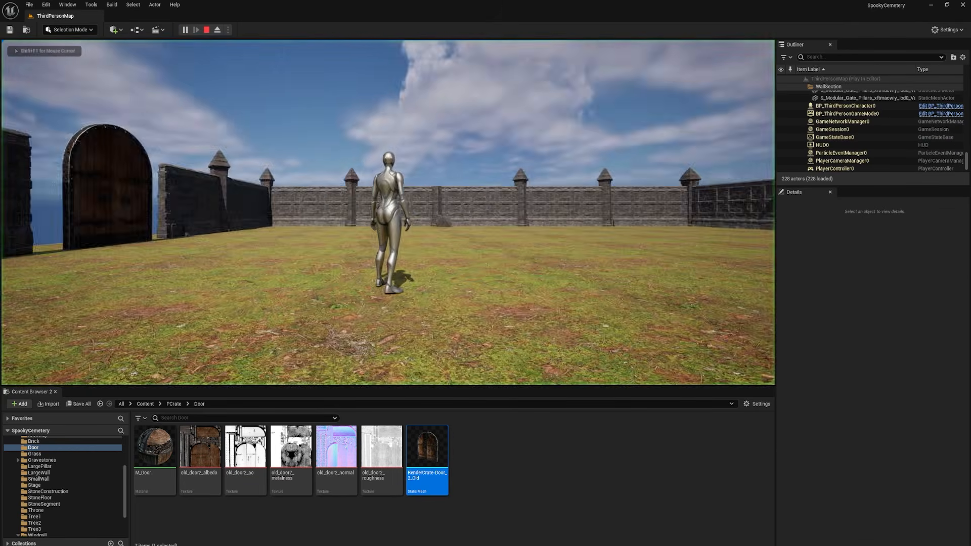
{"action": "key", "text": "w"}
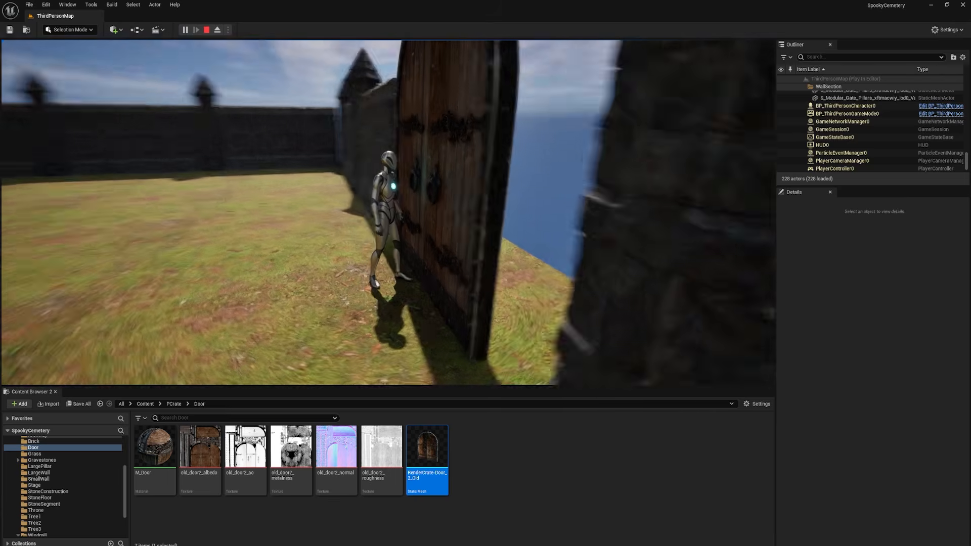
{"action": "key", "text": "w"}
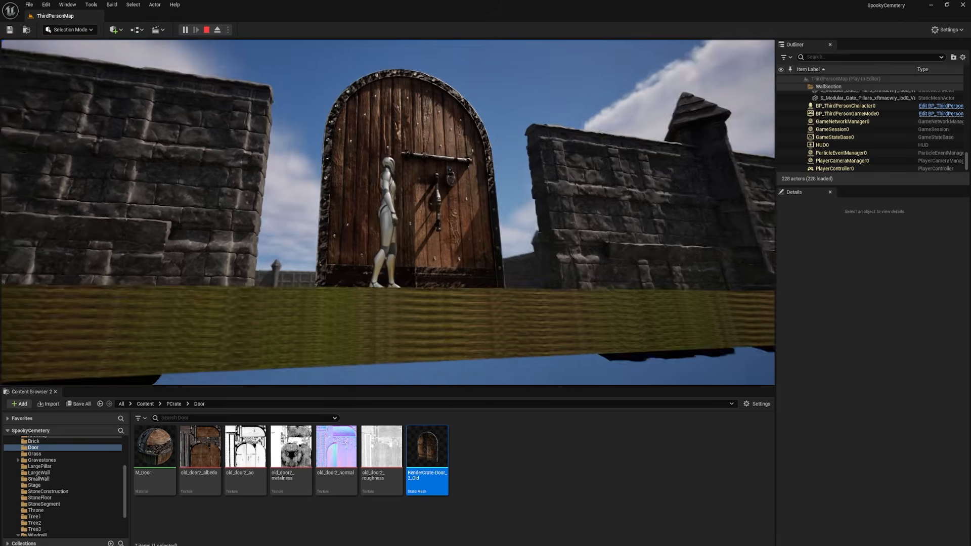
{"action": "key", "text": "Escape"}
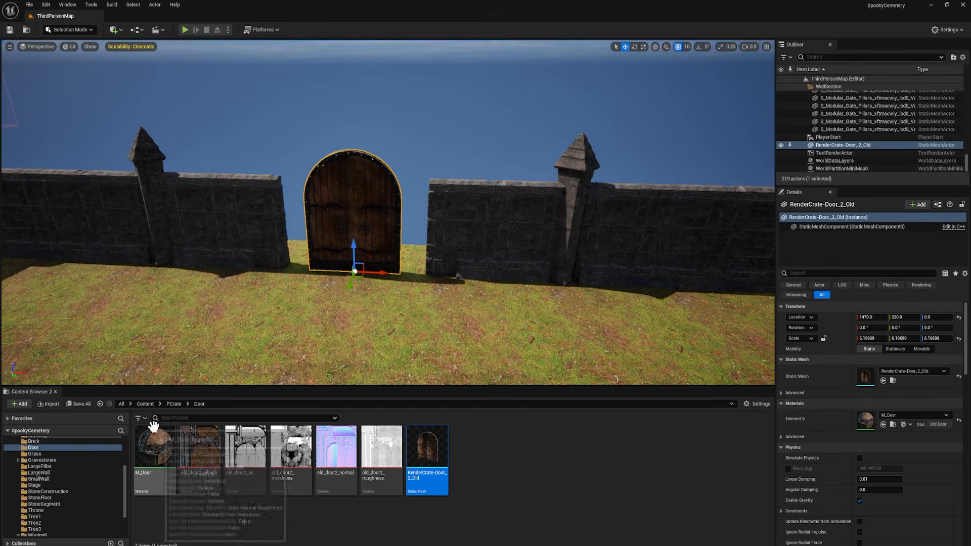
- Place the RenderCrate-Stone_Archway_1 mesh over the door, rotated 90° on X and Z and scaled to about 3.09
{"action": "left_click", "coordinate": [53, 466]}
{"action": "scroll", "coordinate": [50, 460], "scroll_direction": "up", "scroll_amount": 2}
{"action": "left_click", "coordinate": [37, 460]}
{"action": "left_click_drag", "start_coordinate": [245, 453], "coordinate": [336, 334]}
{"action": "scroll", "coordinate": [355, 322], "scroll_direction": "up", "scroll_amount": 3}
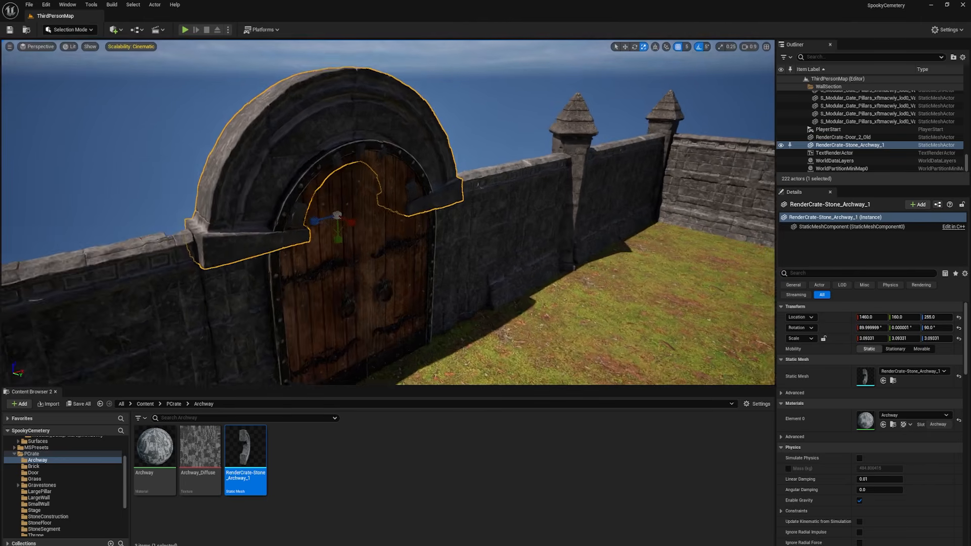
- Thin the archway to an X scale of about 2.34 and enlarge the door to about 6.26, shifted to X 1475, Y 225
{"action": "right_click_drag", "start_coordinate": [420, 206], "coordinate": [361, 232]}
{"action": "right_click_drag", "start_coordinate": [420, 206], "coordinate": [491, 202]}
{"action": "key", "text": "s"}
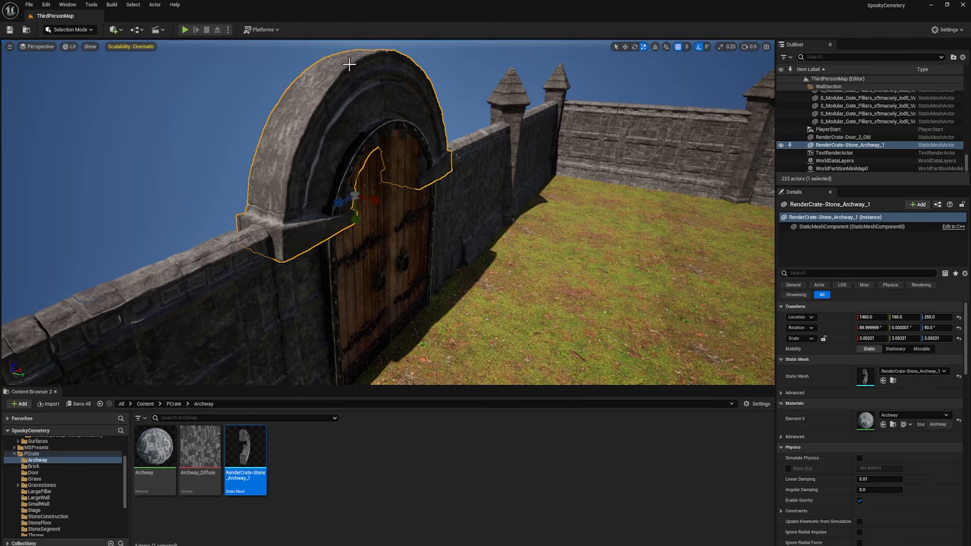
{"action": "left_click_drag", "start_coordinate": [375, 201], "coordinate": [342, 202]}
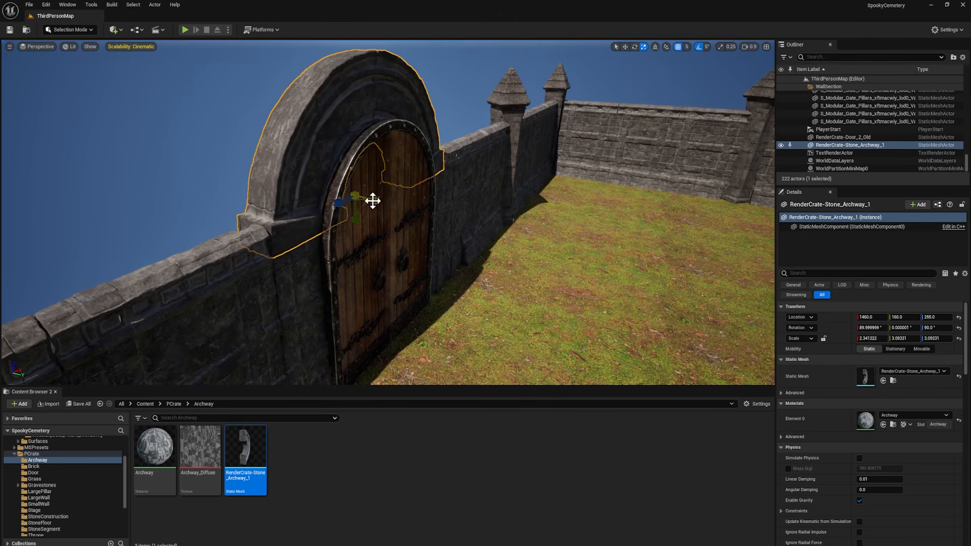
{"action": "left_click", "coordinate": [229, 149]}
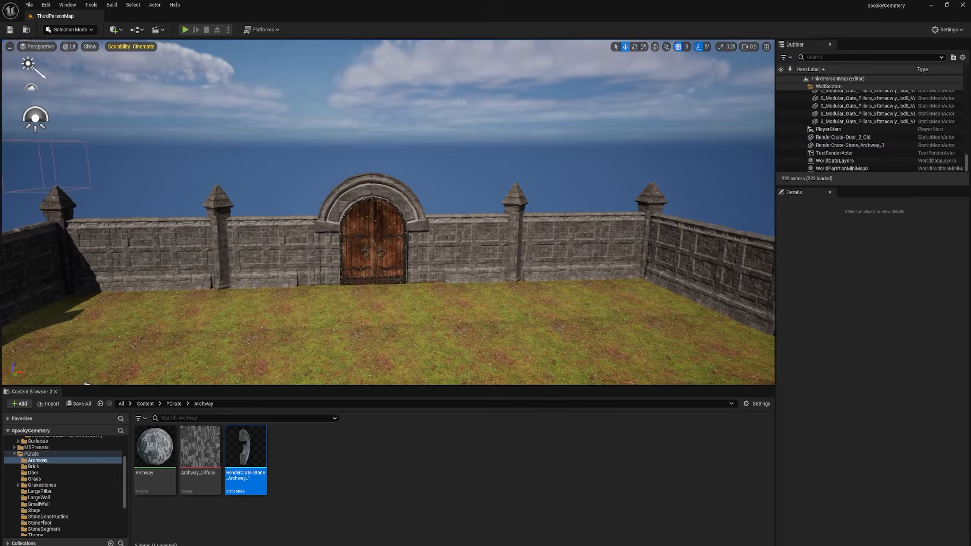
{"action": "key", "text": "w"}
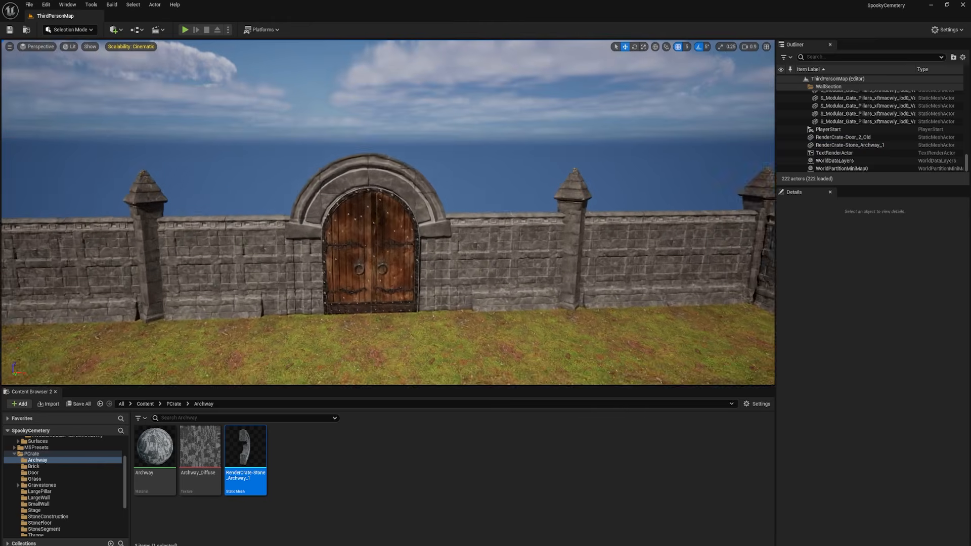
{"action": "left_click_drag", "start_coordinate": [350, 345], "coordinate": [354, 342]}
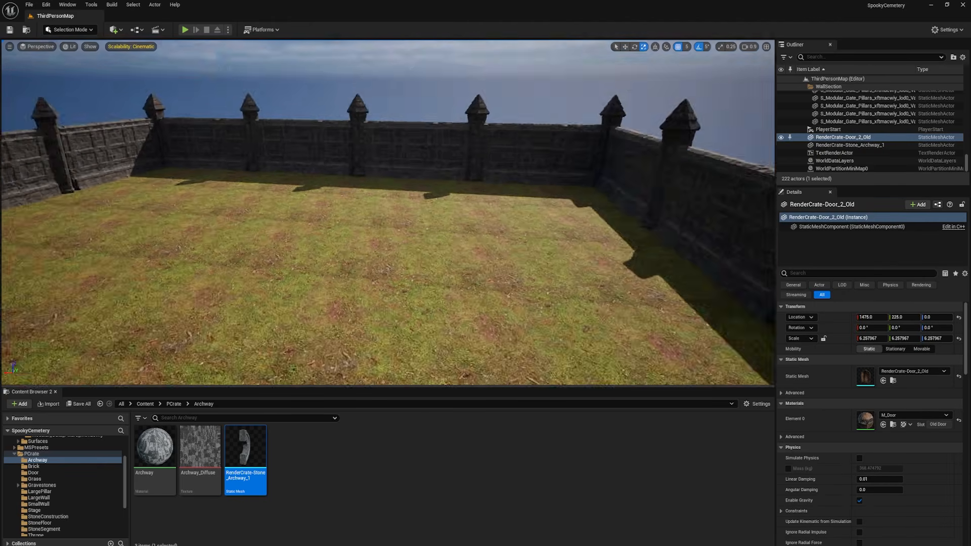
- Place the Medieval_Stone_Construction mesh at the middle of the wall opposite the door
{"action": "right_click_drag", "start_coordinate": [389, 212], "coordinate": [389, 200]}
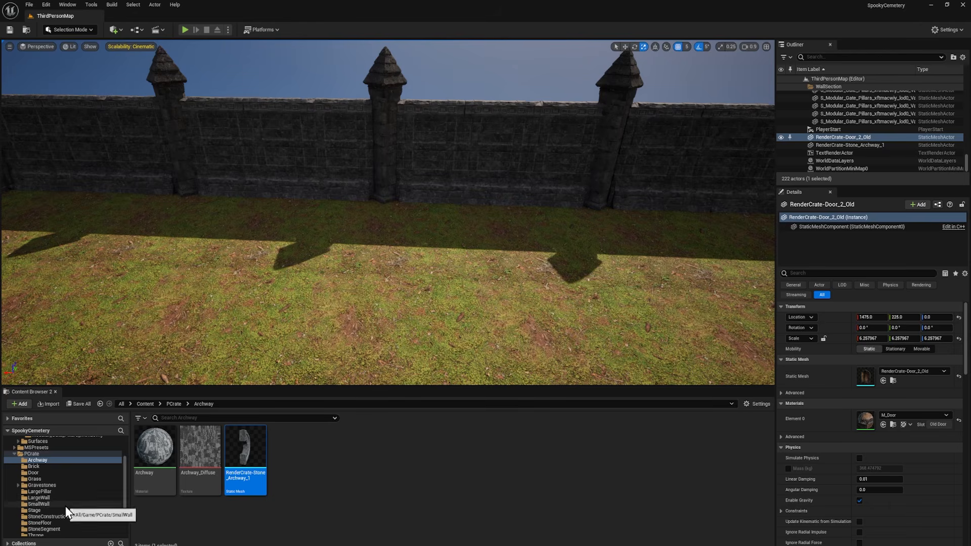
{"action": "scroll", "coordinate": [65, 501], "scroll_direction": "down", "scroll_amount": 2}
{"action": "left_click", "coordinate": [61, 492]}
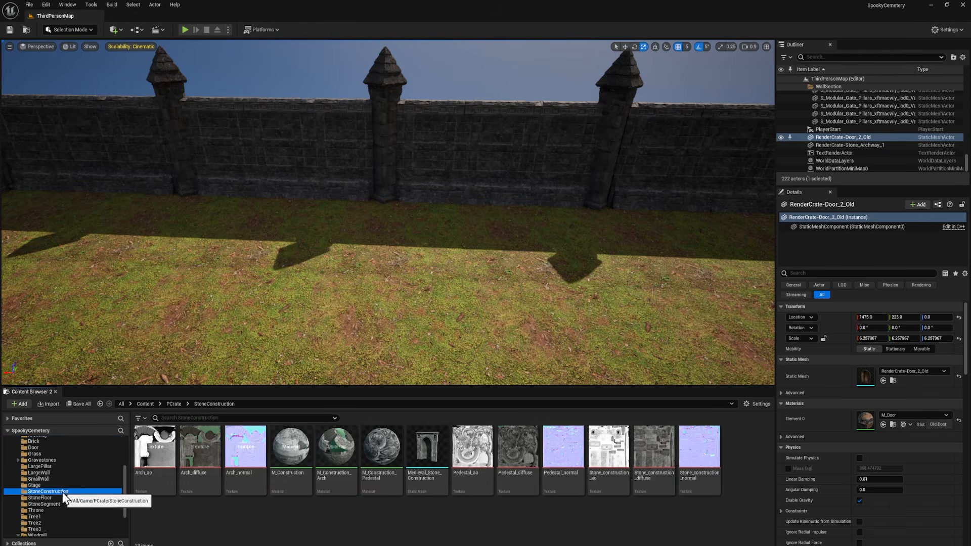
{"action": "left_click_drag", "start_coordinate": [426, 453], "coordinate": [483, 304]}
{"action": "right_click_drag", "start_coordinate": [545, 261], "coordinate": [537, 269]}
- Fit the stone construction into the wall's centre, turned 180° and scaled to about 1.4, and lower it to about Z -38
{"action": "key", "text": "w"}
{"action": "left_click_drag", "start_coordinate": [375, 291], "coordinate": [458, 250]}
{"action": "right_click_drag", "start_coordinate": [458, 250], "coordinate": [269, 323]}
{"action": "left_click_drag", "start_coordinate": [320, 290], "coordinate": [309, 291]}
{"action": "right_click_drag", "start_coordinate": [344, 317], "coordinate": [344, 273]}
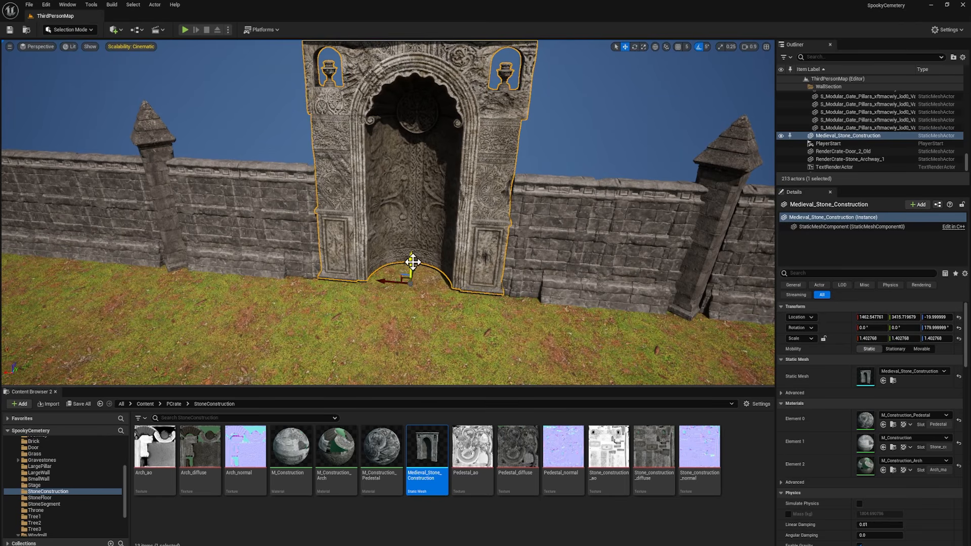
{"action": "left_click_drag", "start_coordinate": [410, 261], "coordinate": [412, 266]}
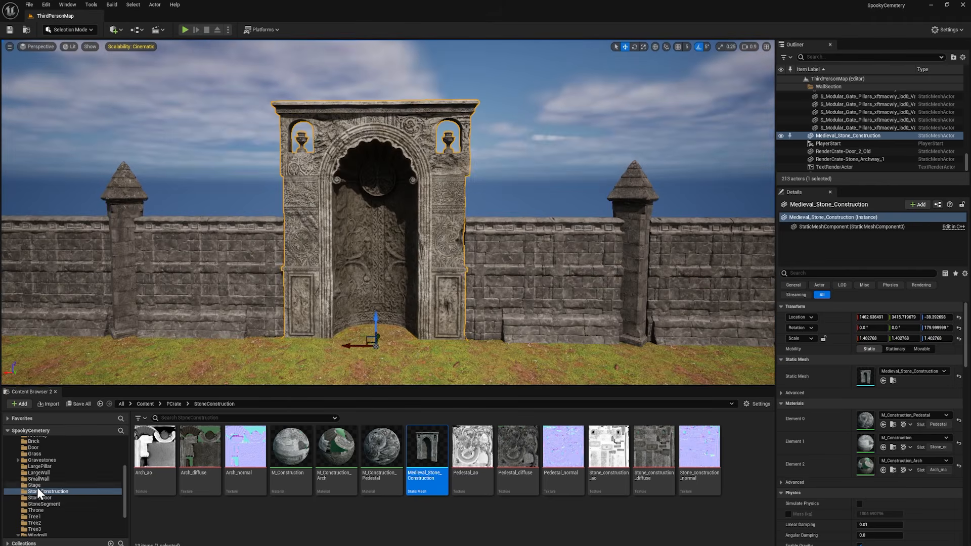
- Place the Medieval_Stage mesh in front of the stone construction, rotated 180° and scaled to about 1.09
{"action": "left_click", "coordinate": [34, 485]}
{"action": "left_click_drag", "start_coordinate": [154, 448], "coordinate": [314, 354]}
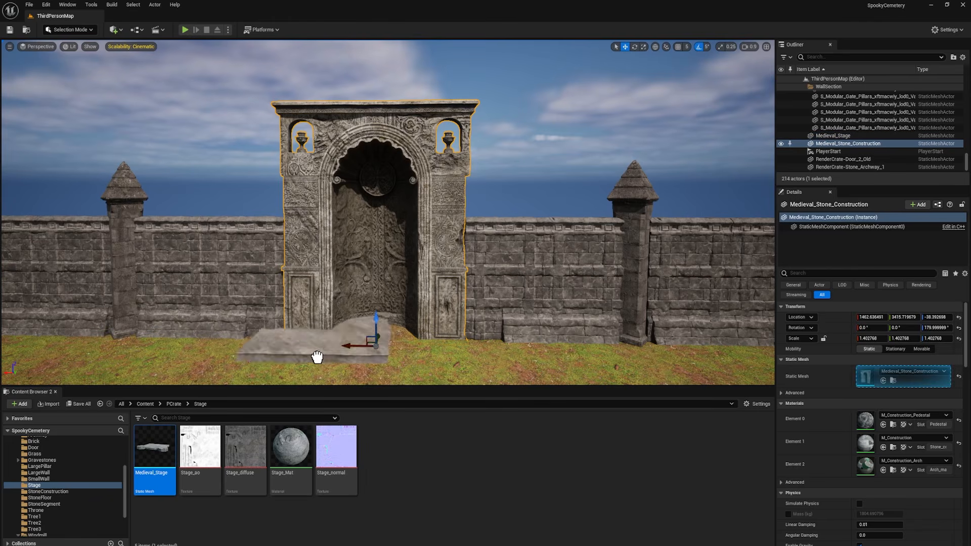
{"action": "left_click_drag", "start_coordinate": [361, 379], "coordinate": [361, 378]}
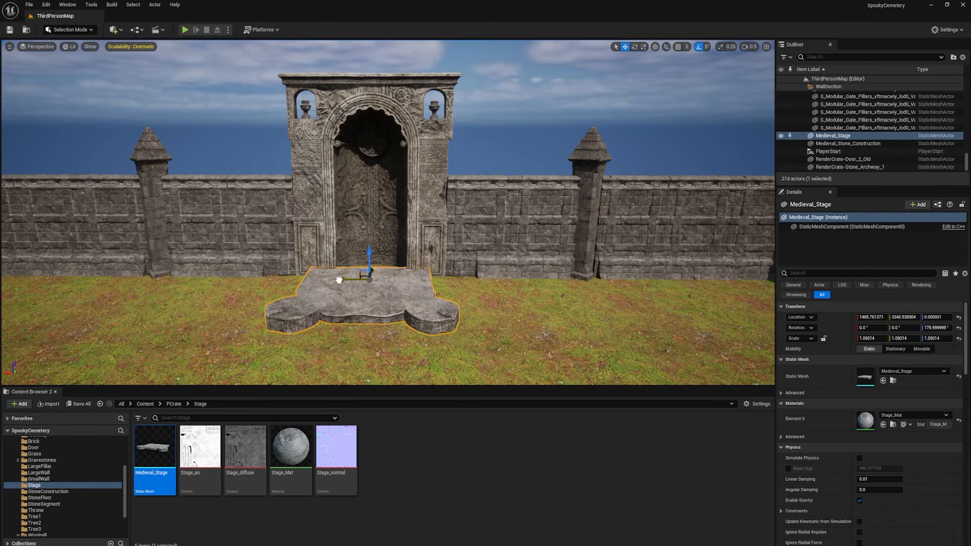
- Enlarge the stage to a scale of about 1.53 and centre it against the stone construction at about X 1460, Y 3426
{"action": "right_click_drag", "start_coordinate": [338, 280], "coordinate": [376, 256]}
{"action": "key", "text": "w"}
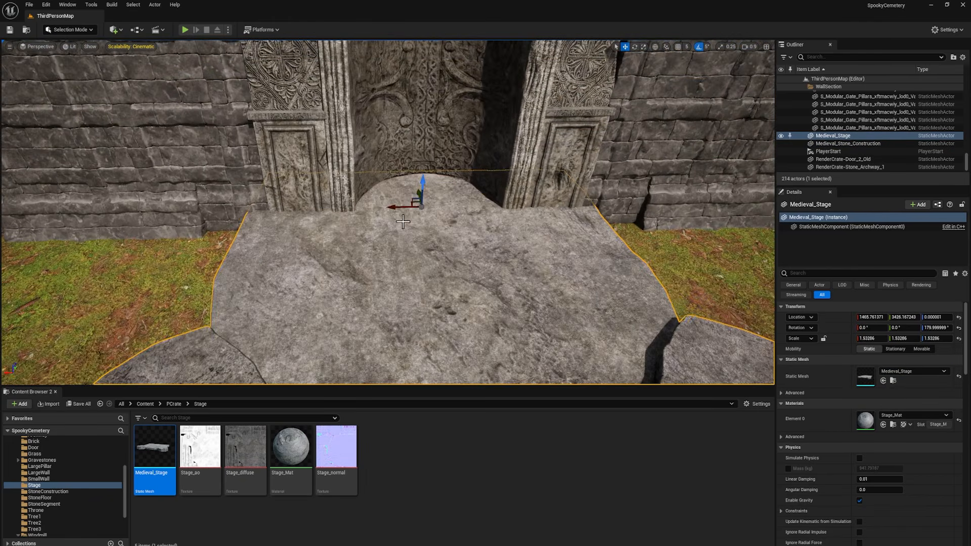
{"action": "left_click_drag", "start_coordinate": [392, 210], "coordinate": [395, 206]}
{"action": "key", "text": "s"}
{"action": "right_click_drag", "start_coordinate": [395, 206], "coordinate": [372, 258]}
{"action": "key", "text": "w"}
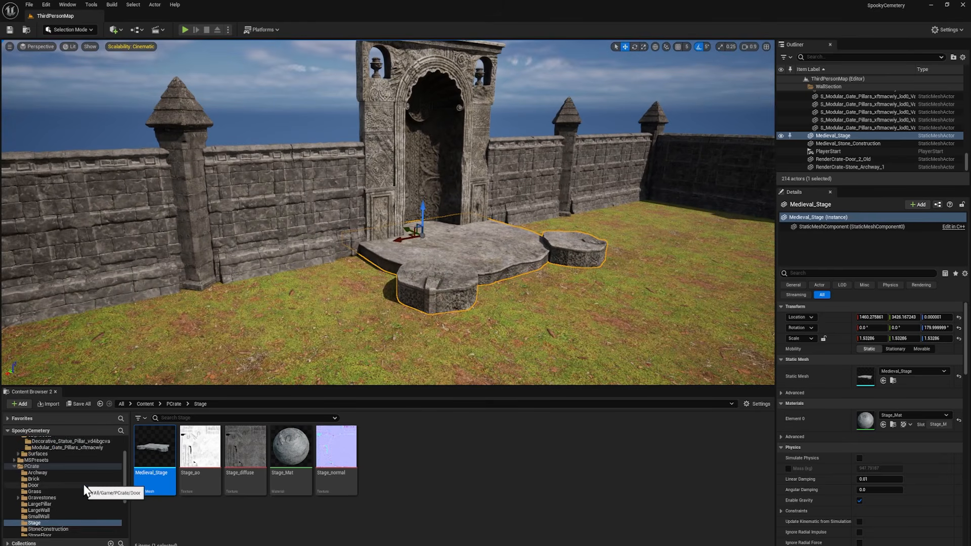
{"action": "scroll", "coordinate": [49, 468], "scroll_direction": "up", "scroll_amount": 1}
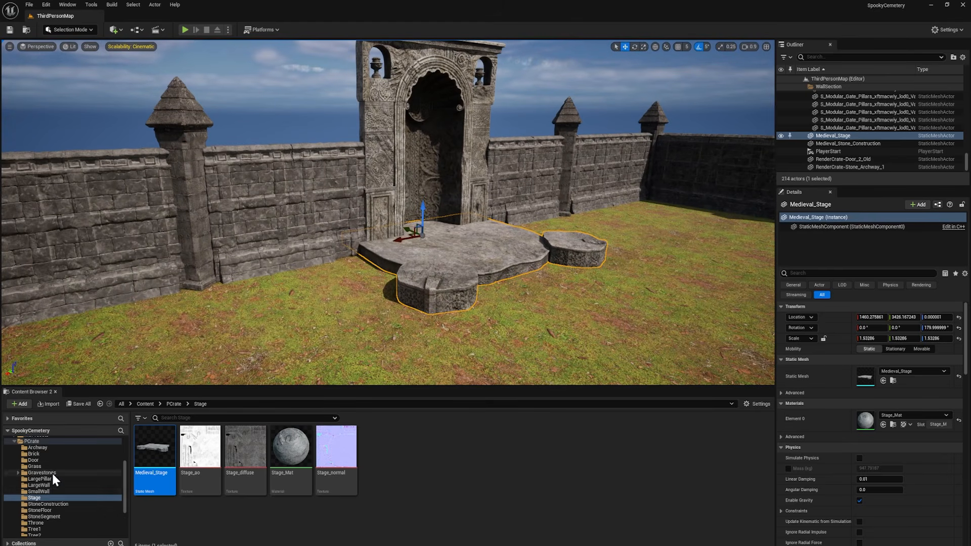
- Place the RenderCrate-Throne_Medieval_LOD_0 mesh on the stage inside the arched alcove, scaled to about 0.088, at about X 1467, Y 3371
{"action": "scroll", "coordinate": [51, 472], "scroll_direction": "down", "scroll_amount": 3}
{"action": "left_click", "coordinate": [43, 485]}
{"action": "left_click_drag", "start_coordinate": [244, 450], "coordinate": [488, 278]}
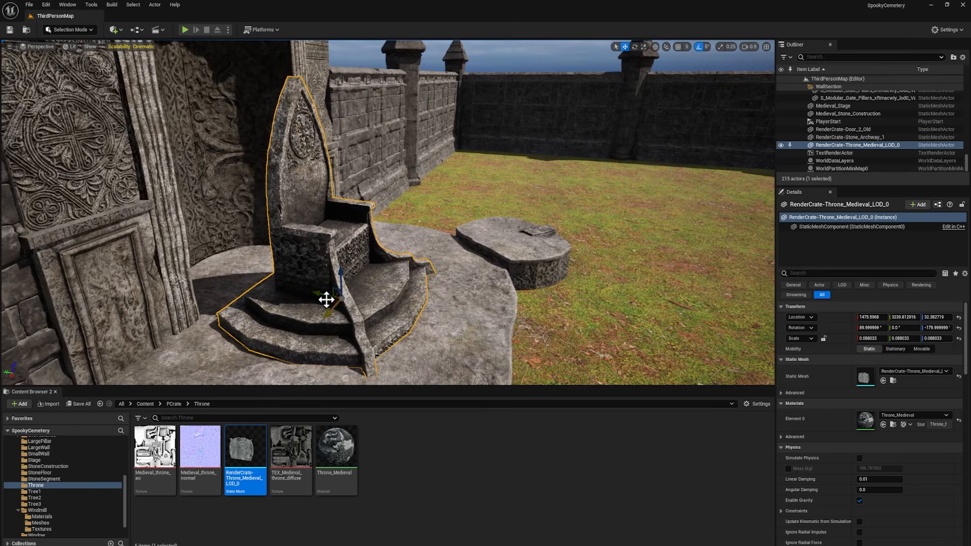
{"action": "right_click_drag", "start_coordinate": [326, 300], "coordinate": [352, 294]}
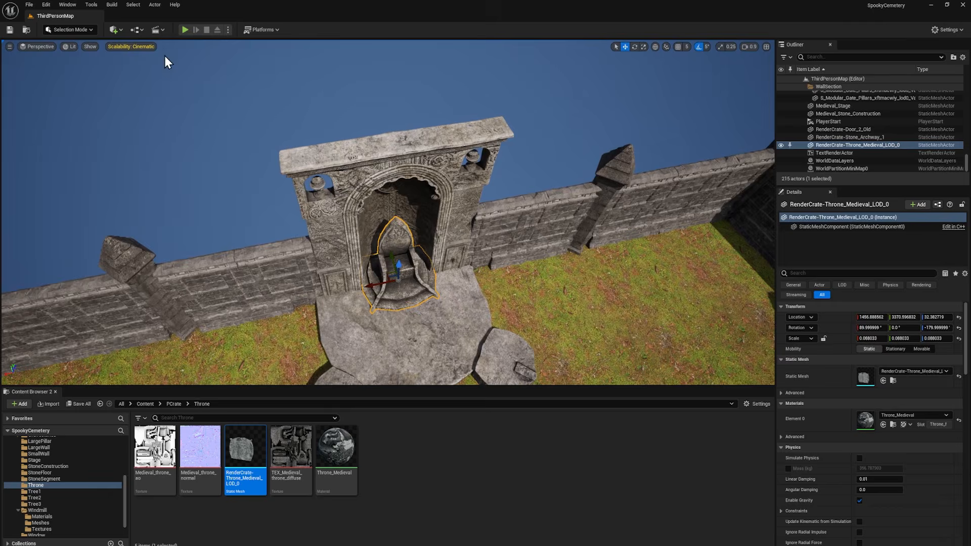
- Play-test the level by walking the character up to the throne, and end the session
{"action": "left_click", "coordinate": [186, 29]}
{"action": "key", "text": "w"}
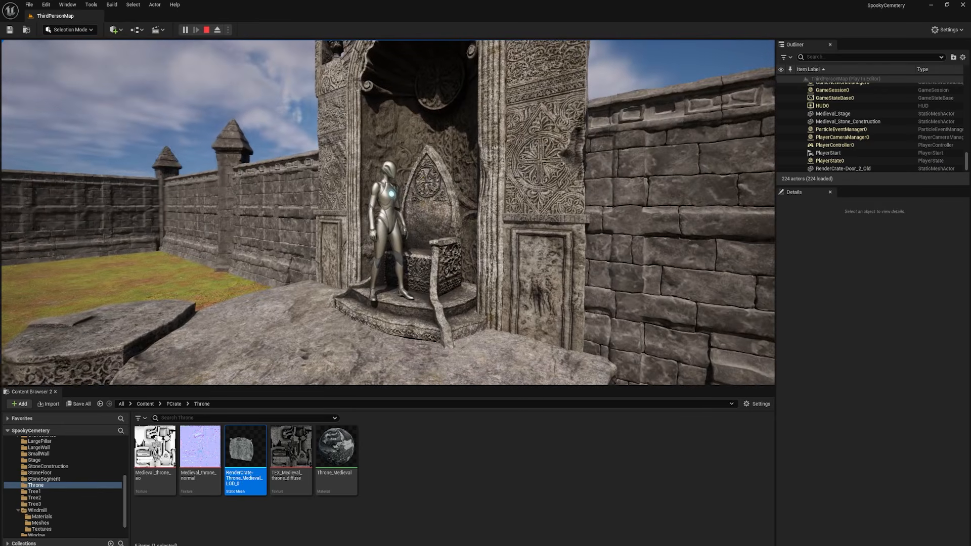
{"action": "key", "text": "Escape"}
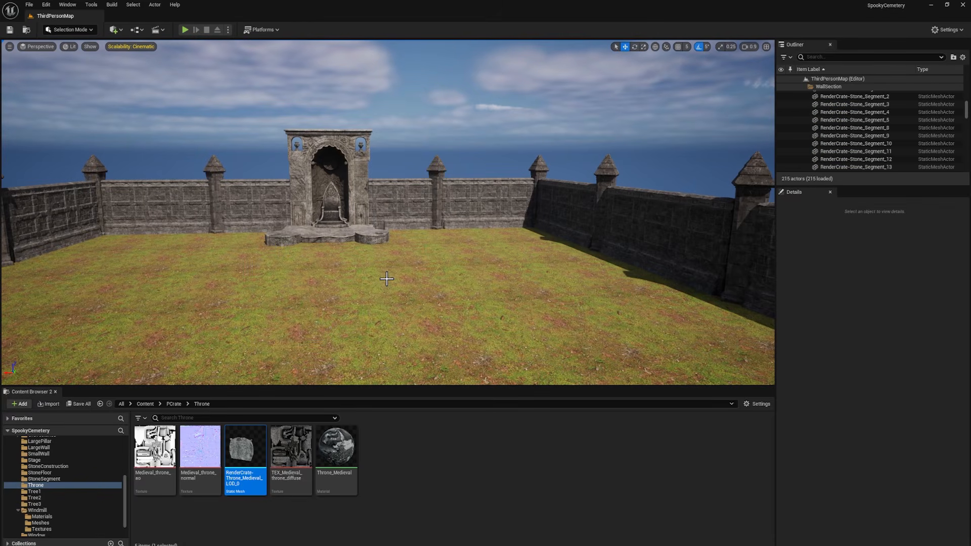
- Check the throne mesh's asset details and save all changes in the project
{"action": "left_click", "coordinate": [347, 468]}
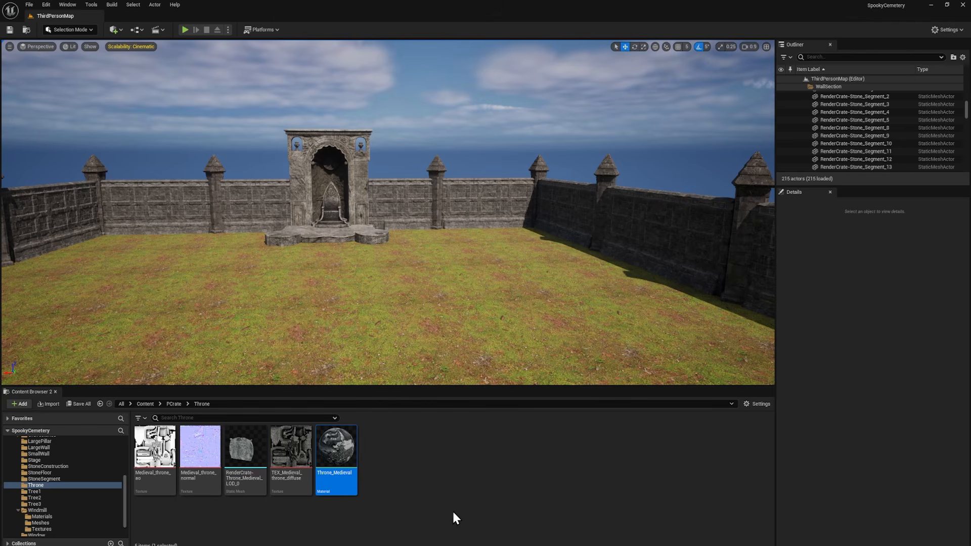
{"action": "left_click", "coordinate": [247, 460]}
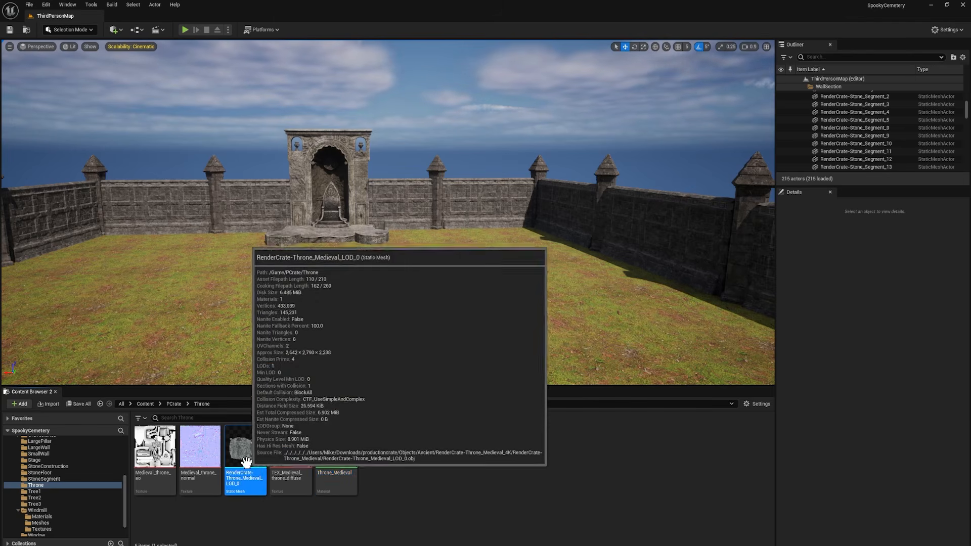
{"action": "mouse_move", "coordinate": [249, 458]}
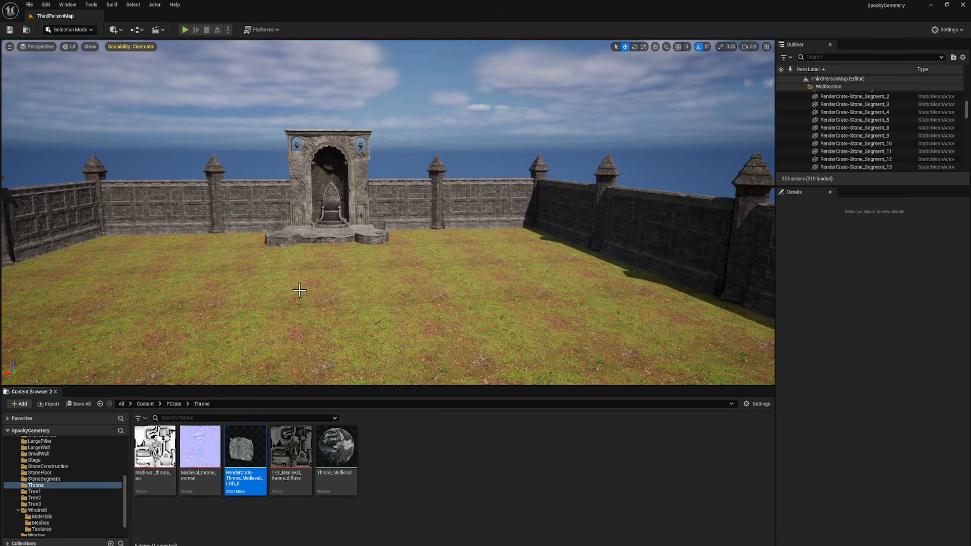
{"action": "left_click", "coordinate": [30, 4]}
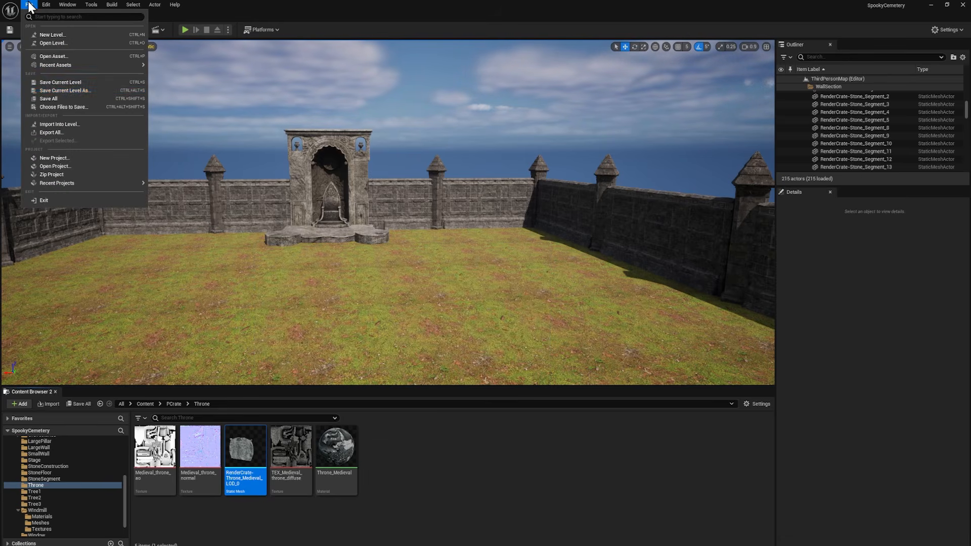
{"action": "left_click", "coordinate": [62, 99]}
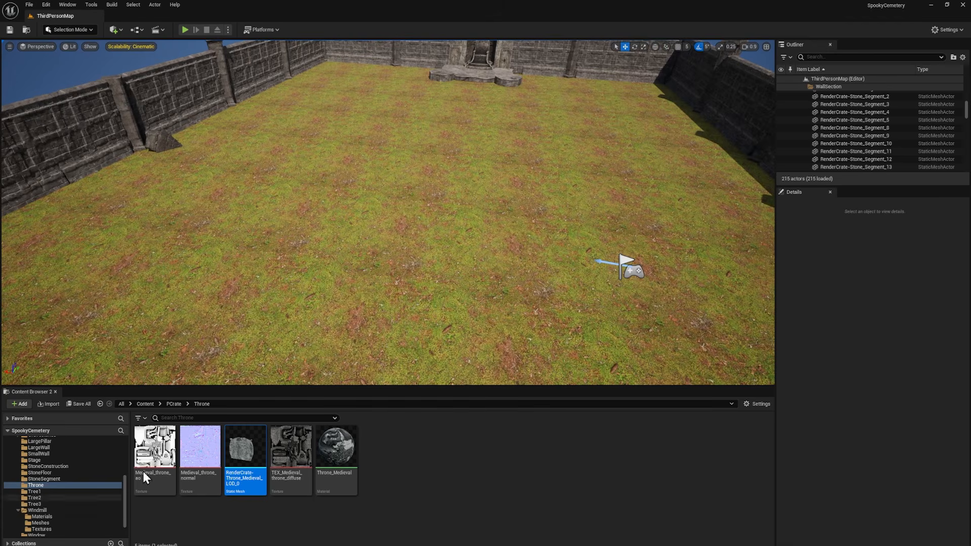
- Place the RenderCrate-Stone_Brick_Floor_1 mesh on the grass in the middle of the yard and turn it 90° horizontally
{"action": "right_click_drag", "start_coordinate": [464, 154], "coordinate": [461, 177]}
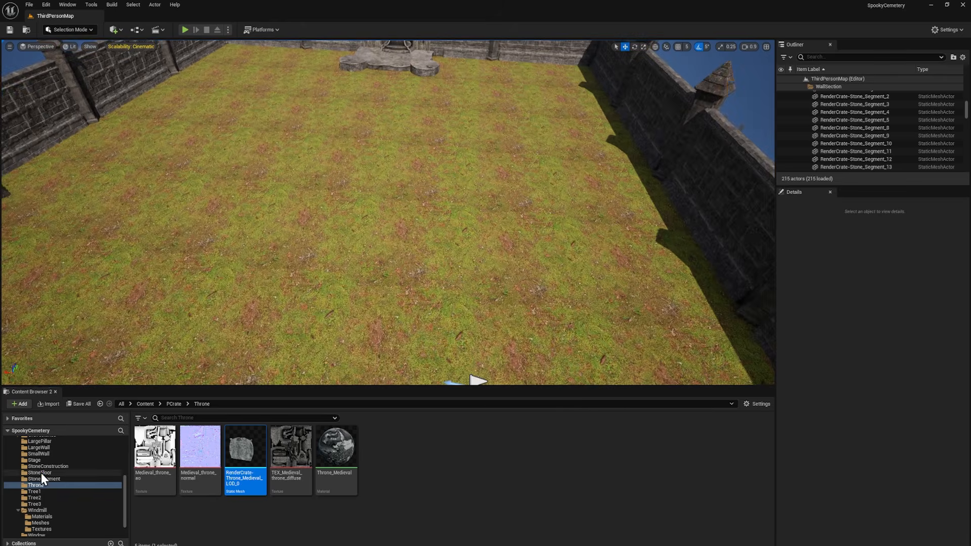
{"action": "left_click", "coordinate": [41, 473]}
{"action": "left_click", "coordinate": [246, 450]}
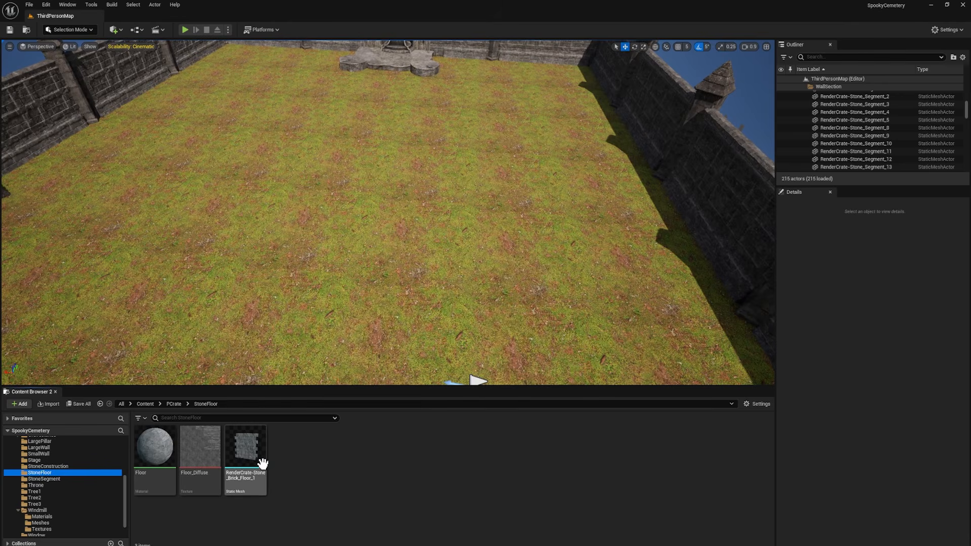
{"action": "left_click_drag", "start_coordinate": [259, 396], "coordinate": [299, 238]}
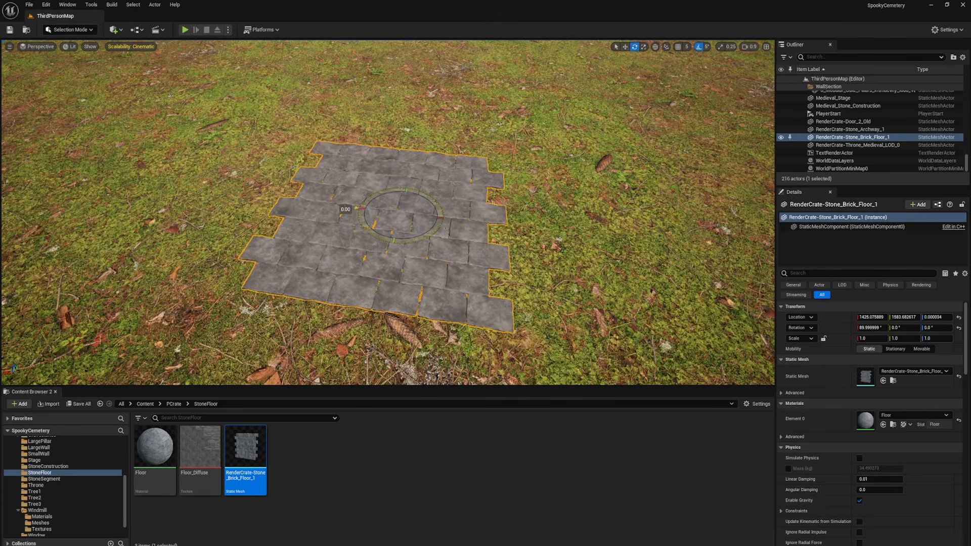
{"action": "key", "text": "e"}
{"action": "left_click_drag", "start_coordinate": [440, 229], "coordinate": [435, 230]}
- Duplicate the floor piece alongside the first one, interlocking their edges, and delete the original piece
{"action": "right_click_drag", "start_coordinate": [433, 263], "coordinate": [426, 284]}
{"action": "key", "text": "w"}
{"action": "left_click_drag", "start_coordinate": [485, 203], "coordinate": [308, 229], "text": "alt"}
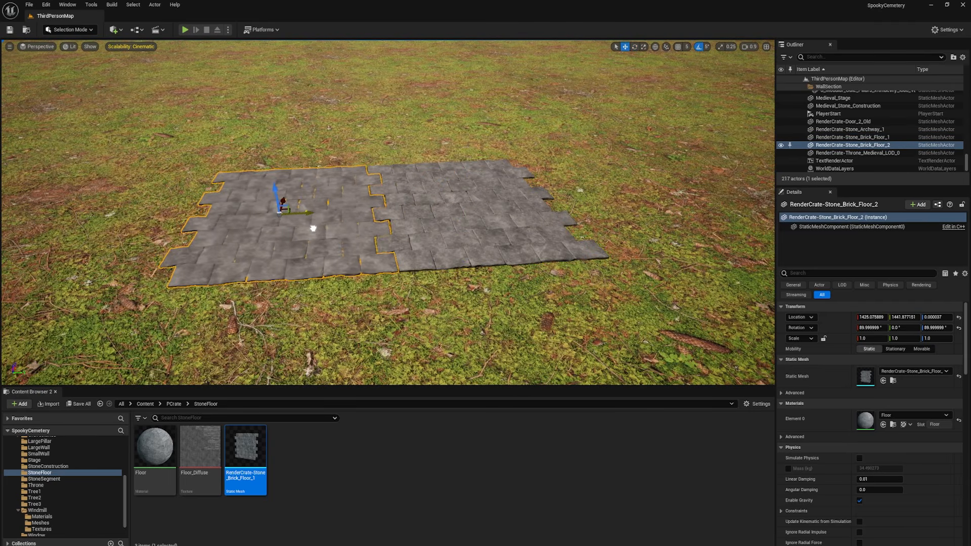
{"action": "right_click_drag", "start_coordinate": [314, 229], "coordinate": [321, 241]}
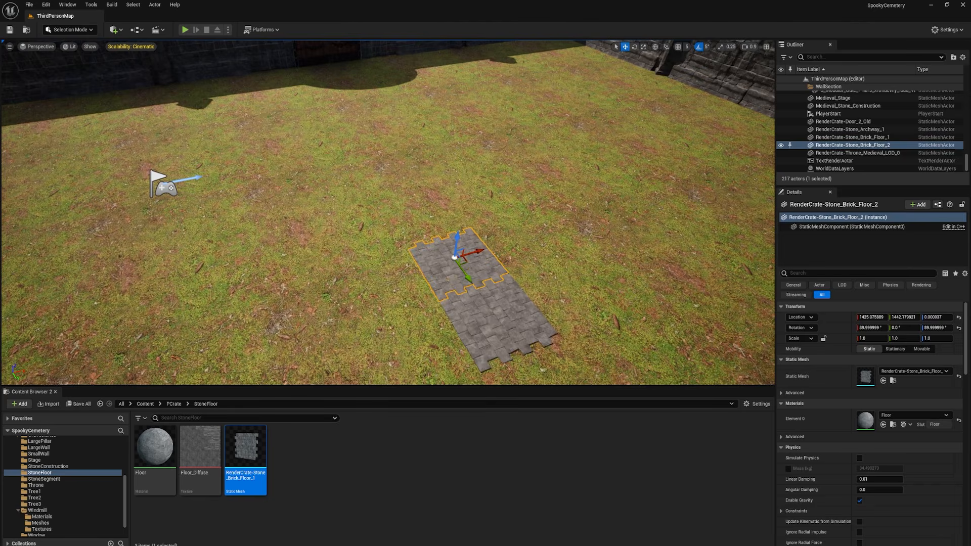
{"action": "left_click", "coordinate": [495, 318]}
{"action": "key", "text": "Delete"}
- Move the remaining floor piece to the foot of the door and scale it to about 1.73, centred at about X 1473
{"action": "left_click", "coordinate": [456, 266]}
{"action": "mouse_move", "coordinate": [468, 278]}
{"action": "left_mouse_down", "text": "shift"}
{"action": "mouse_move", "coordinate": [455, 256]}
{"action": "mouse_move", "coordinate": [462, 267]}
{"action": "left_mouse_up", "text": "shift"}
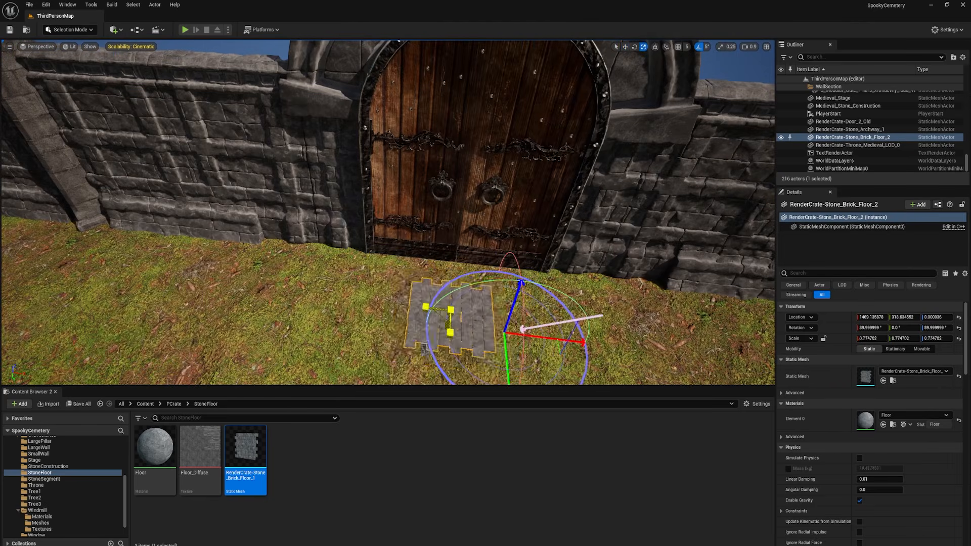
{"action": "left_click_drag", "start_coordinate": [451, 310], "coordinate": [458, 321]}
{"action": "key", "text": "w"}
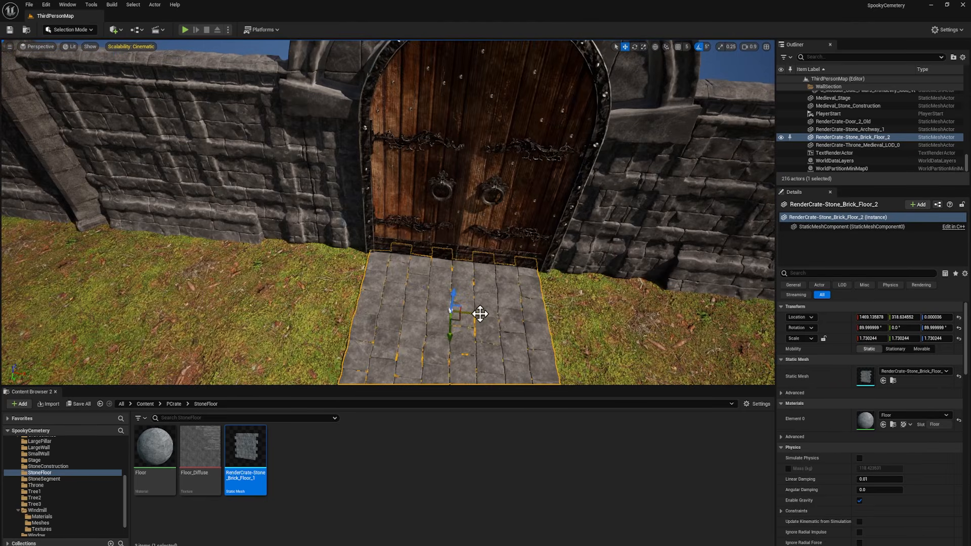
{"action": "left_click_drag", "start_coordinate": [458, 320], "coordinate": [461, 323]}
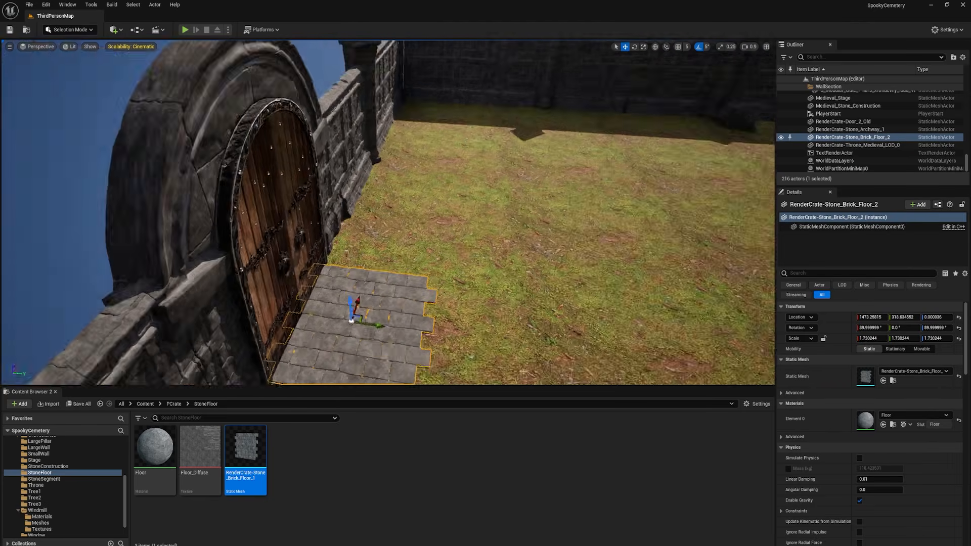
- Copy the floor piece repeatedly in interlocking rows to lay a straight path from the door to the stage
{"action": "right_click_drag", "start_coordinate": [336, 258], "coordinate": [354, 283]}
{"action": "left_click_drag", "start_coordinate": [329, 253], "coordinate": [514, 258], "text": "alt"}
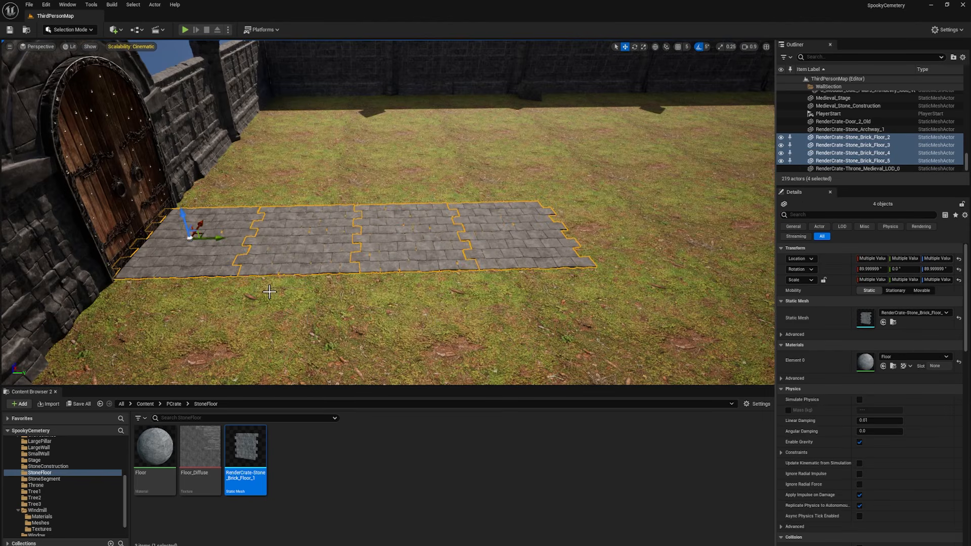
{"action": "left_click_drag", "start_coordinate": [218, 236], "coordinate": [767, 213], "text": "alt"}
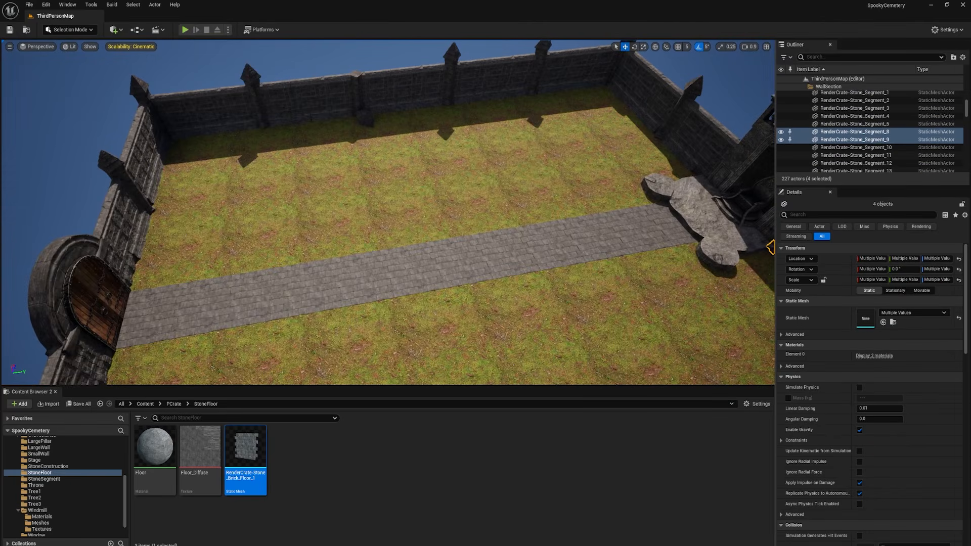
- Duplicate floor pieces outward from the main path on both sides, turned to 180°, to form a crossing path between the side walls
{"action": "scroll", "coordinate": [381, 265], "scroll_direction": "up", "scroll_amount": 5}
{"action": "left_click", "coordinate": [425, 268]}
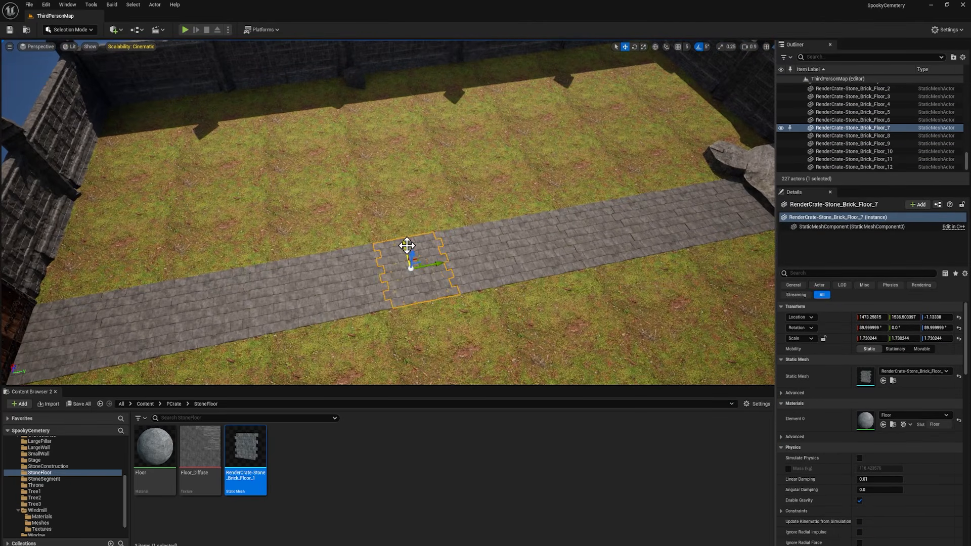
{"action": "left_click_drag", "start_coordinate": [404, 241], "coordinate": [396, 216], "text": "alt"}
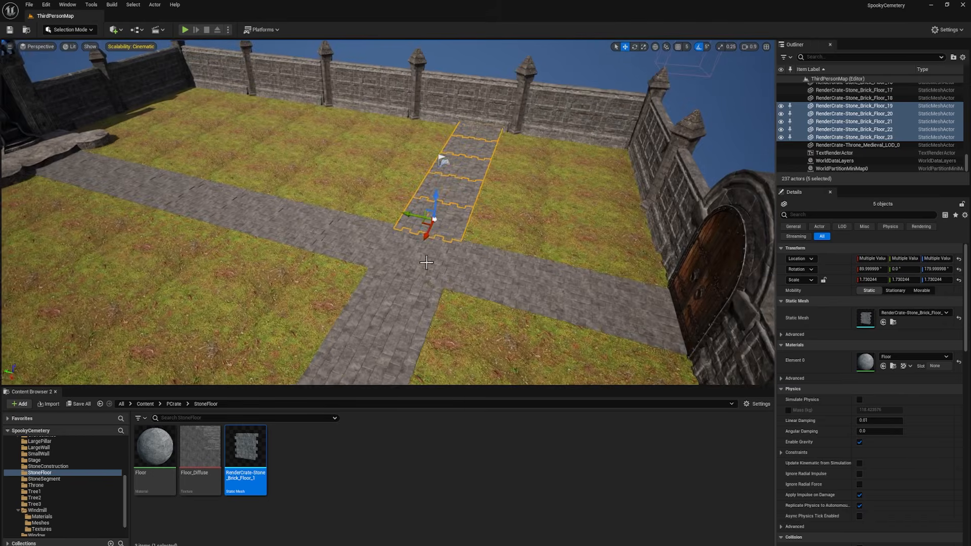
- Lower the main path's floor piece at about Y 2269 to about Z -2.6 so grass pokes through
{"action": "left_click", "coordinate": [293, 212]}
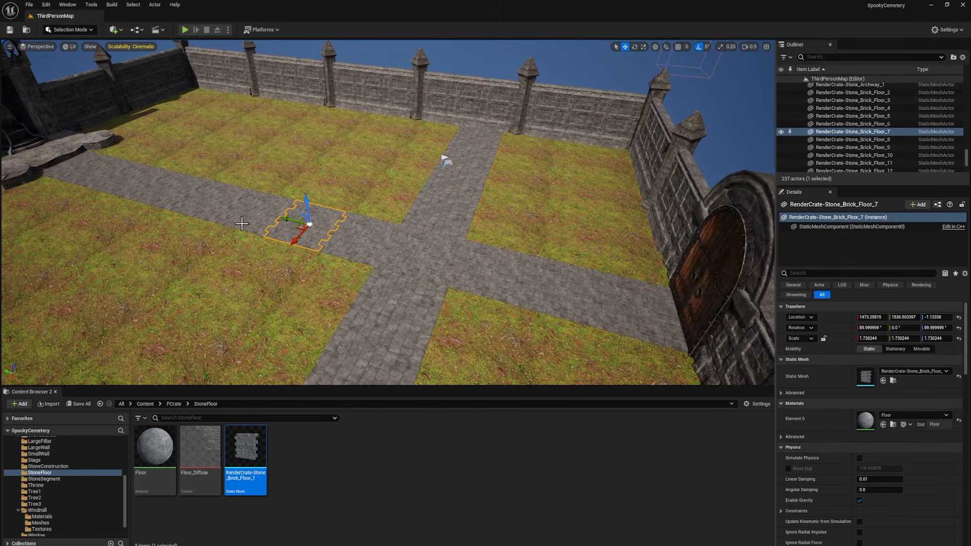
{"action": "right_click_drag", "start_coordinate": [495, 229], "coordinate": [607, 228]}
{"action": "left_click", "coordinate": [538, 199]}
{"action": "key", "text": "f"}
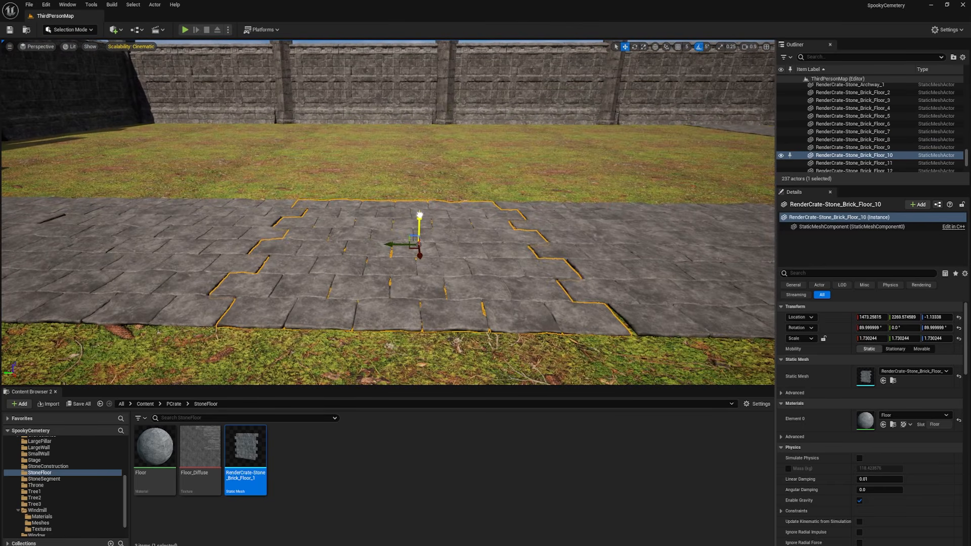
{"action": "left_click_drag", "start_coordinate": [419, 217], "coordinate": [420, 217]}
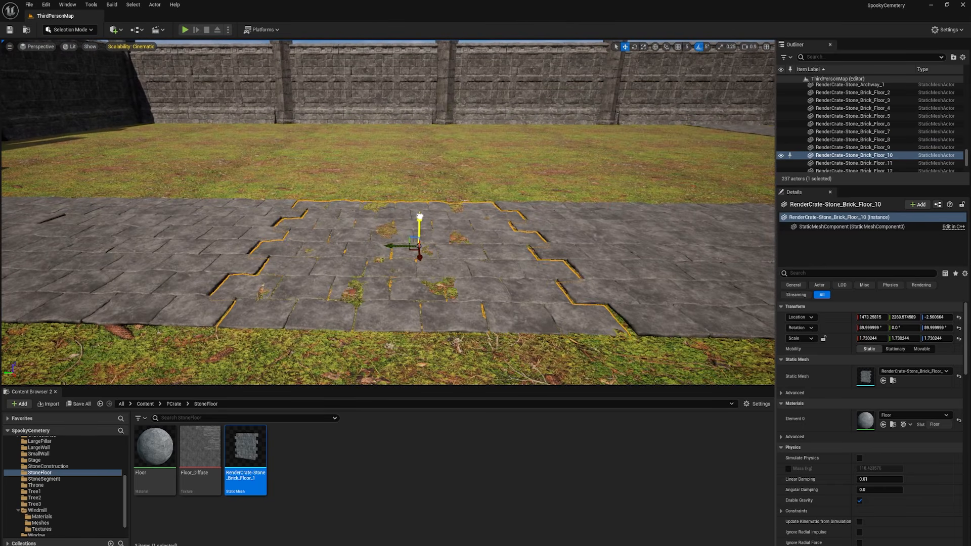
- Turn off rotation snapping to rotate the neighbouring path piece freely, and sink the piece at about Y 1780 to about Z -3.8
{"action": "left_click", "coordinate": [226, 225]}
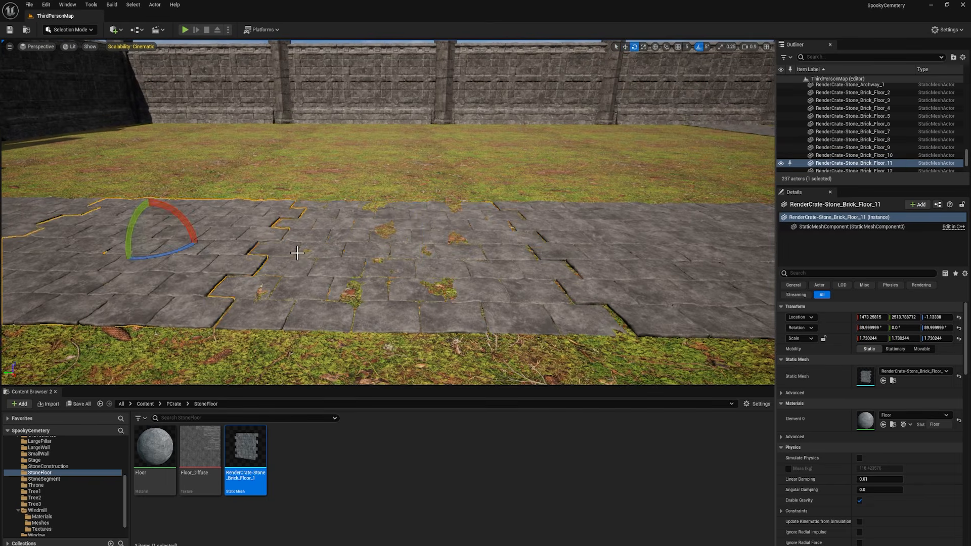
{"action": "key", "text": "f"}
{"action": "left_click", "coordinate": [701, 50]}
{"action": "mouse_move", "coordinate": [484, 197]}
{"action": "left_mouse_down"}
{"action": "mouse_move", "coordinate": [464, 204]}
{"action": "mouse_move", "coordinate": [483, 212]}
{"action": "left_mouse_up"}
{"action": "key", "text": "w"}
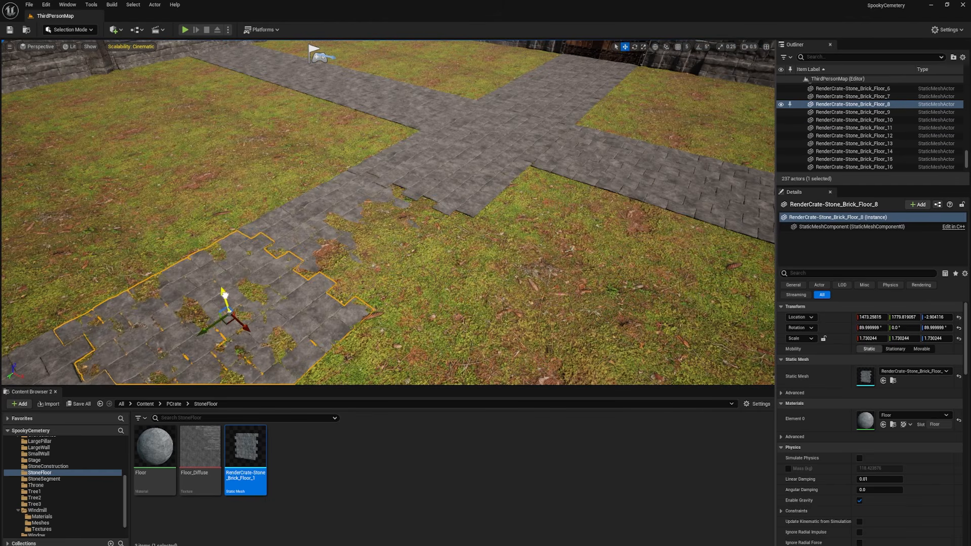
{"action": "left_click_drag", "start_coordinate": [224, 293], "coordinate": [224, 295]}
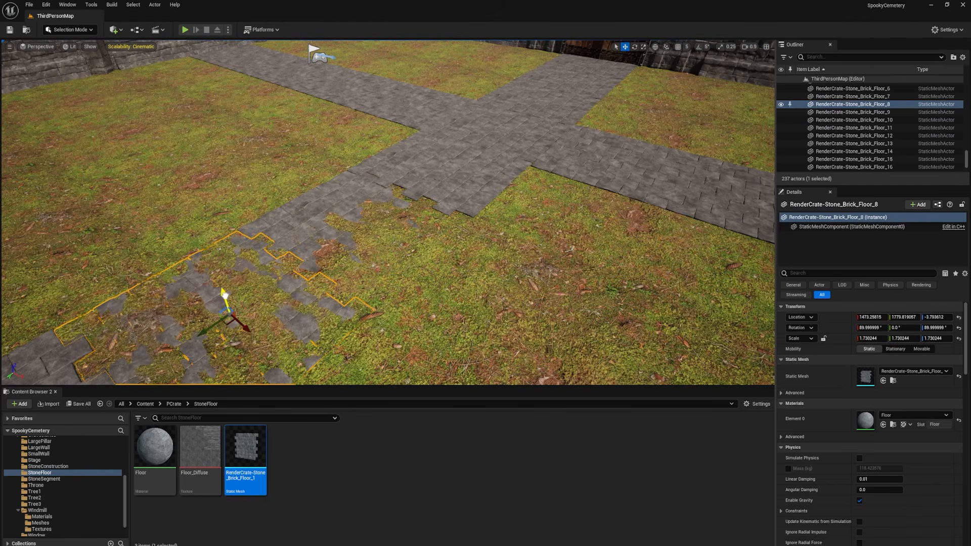
- Rotate the path piece at about Y 2024 to about 271° and slide it toward the throne to close the gap
{"action": "right_click_drag", "start_coordinate": [311, 268], "coordinate": [347, 278]}
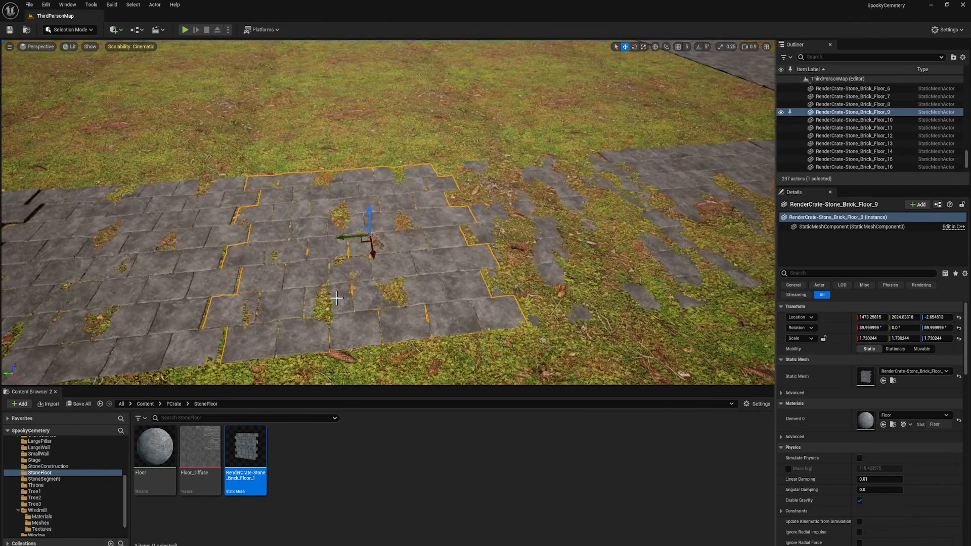
{"action": "key", "text": "e"}
{"action": "left_click_drag", "start_coordinate": [366, 267], "coordinate": [384, 212]}
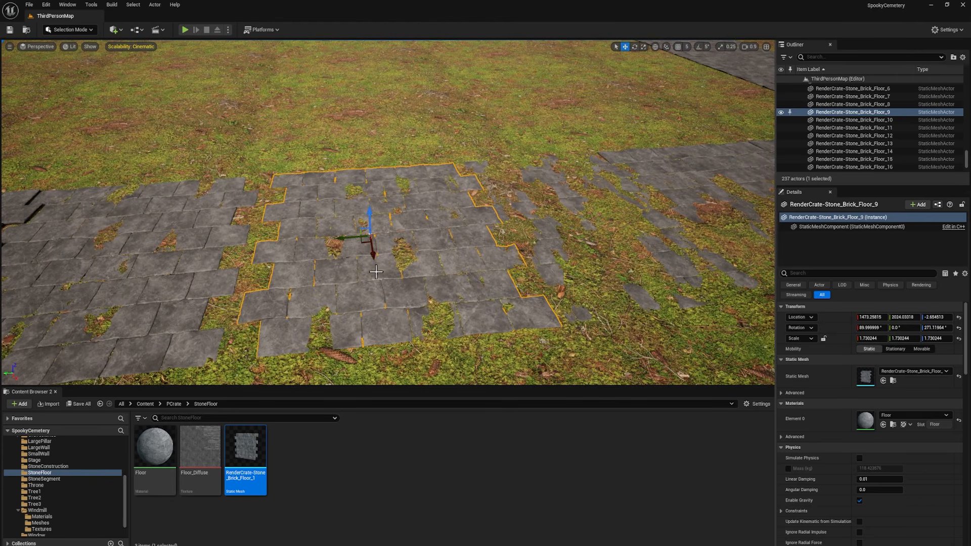
{"action": "left_click_drag", "start_coordinate": [349, 241], "coordinate": [317, 245]}
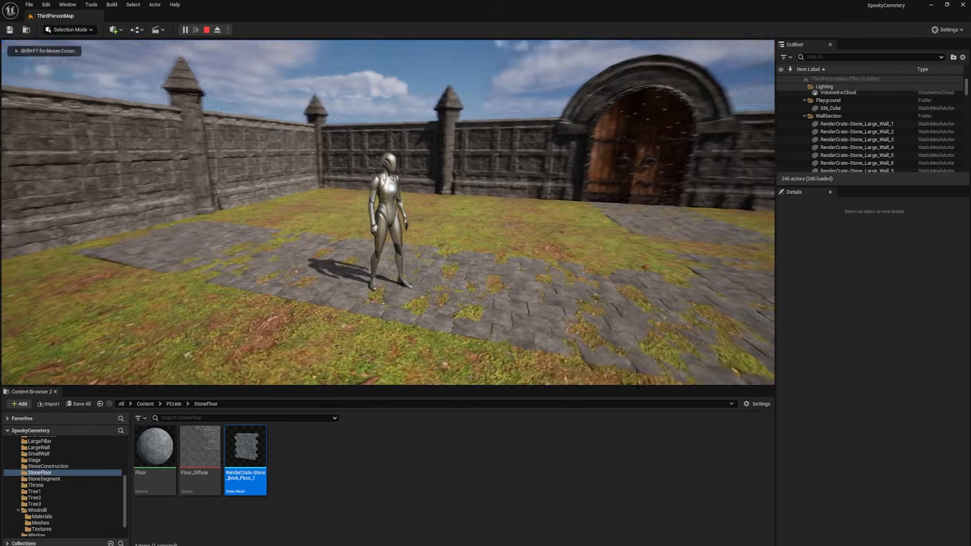
- Play-test the level by walking the character along the weathered stone paths, and end the session
{"action": "key", "text": "d"}
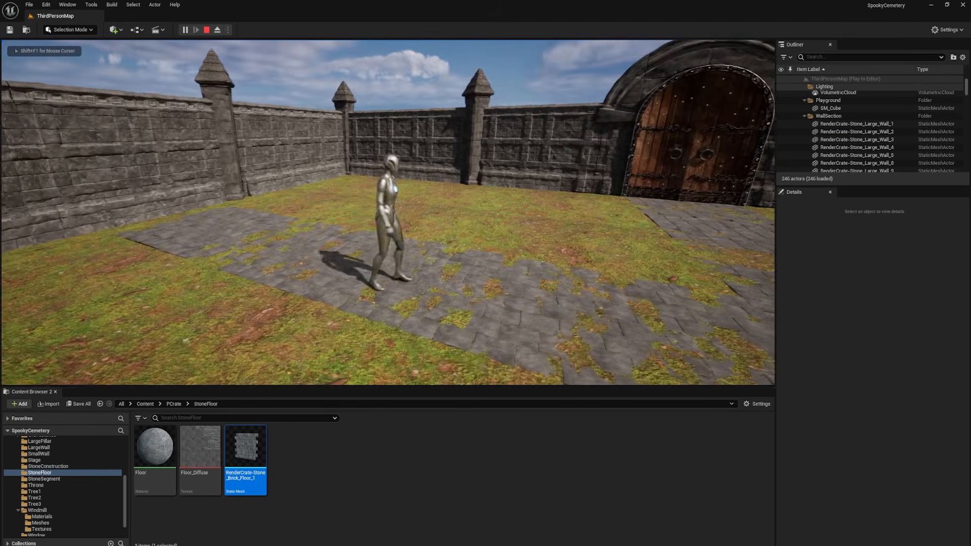
{"action": "key", "text": "w"}
{"action": "key", "text": "w"}
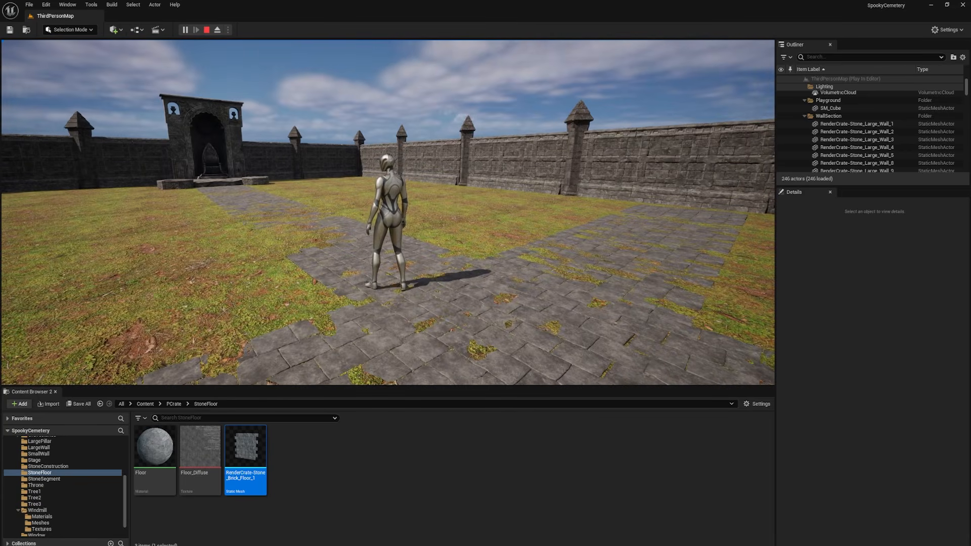
{"action": "key", "text": "Escape"}
- Place all nine Gravestone meshes together on the grass beside the main path and scale them to about 0.81
{"action": "scroll", "coordinate": [52, 474], "scroll_direction": "up", "scroll_amount": 2}
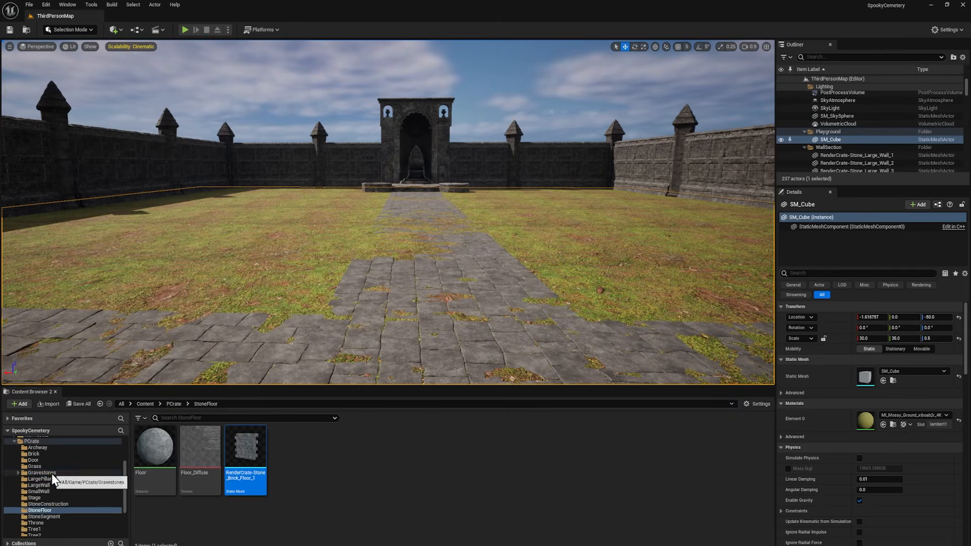
{"action": "left_click", "coordinate": [45, 472]}
{"action": "double_click", "coordinate": [200, 445]}
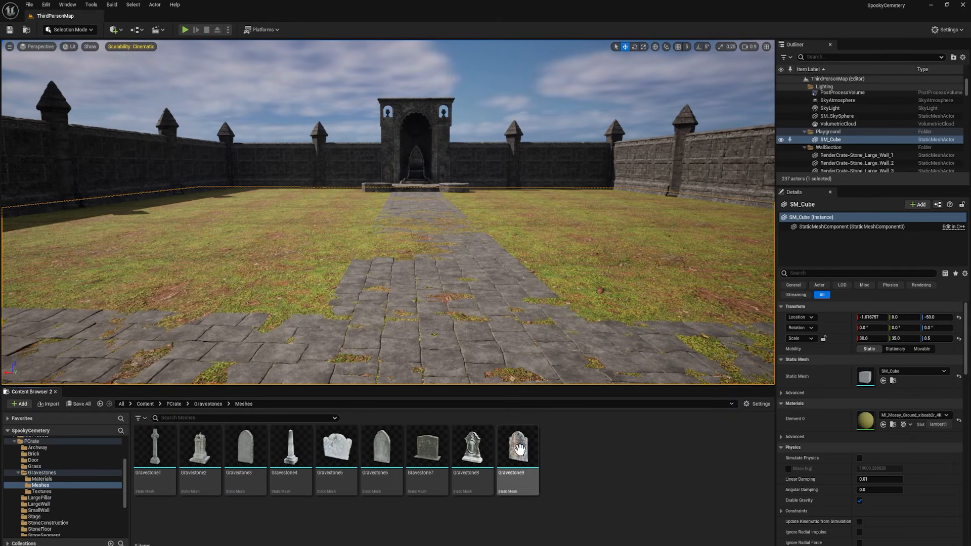
{"action": "left_click", "coordinate": [155, 450]}
{"action": "left_click", "coordinate": [518, 447], "text": "shift"}
{"action": "left_click_drag", "start_coordinate": [518, 448], "coordinate": [279, 277]}
{"action": "left_click_drag", "start_coordinate": [323, 347], "coordinate": [334, 324]}
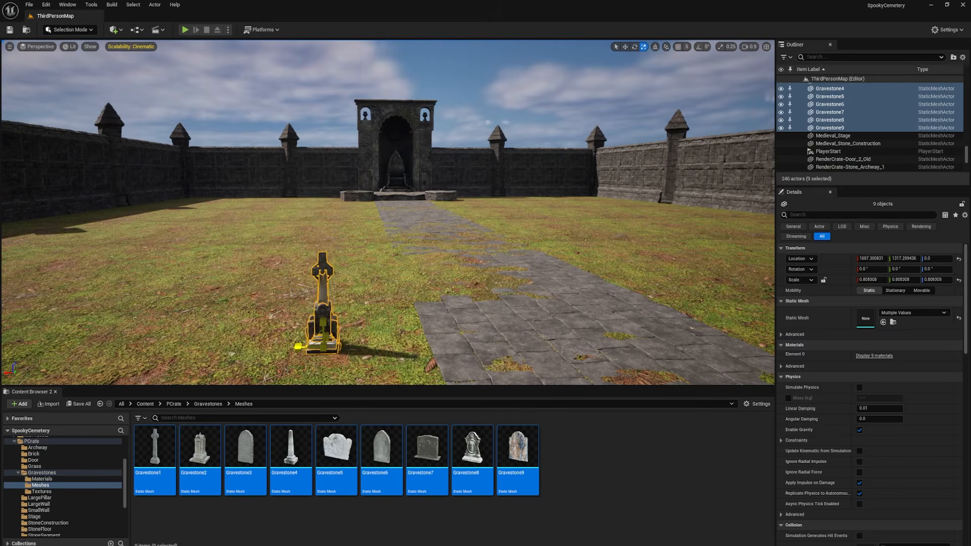
- Play-test the level, walking the character around the stacked gravestones to compare their size, and end the session
{"action": "key", "text": "alt+p"}
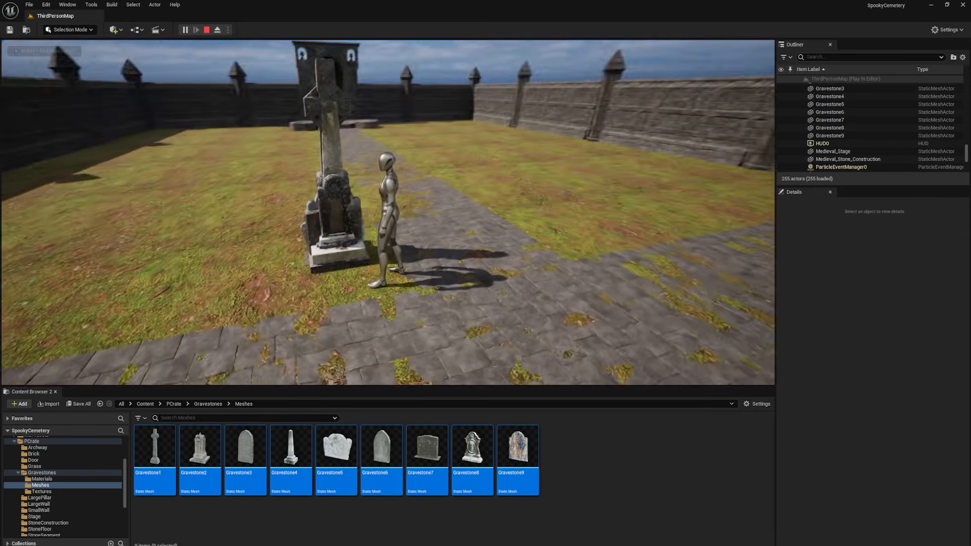
{"action": "key", "text": "w"}
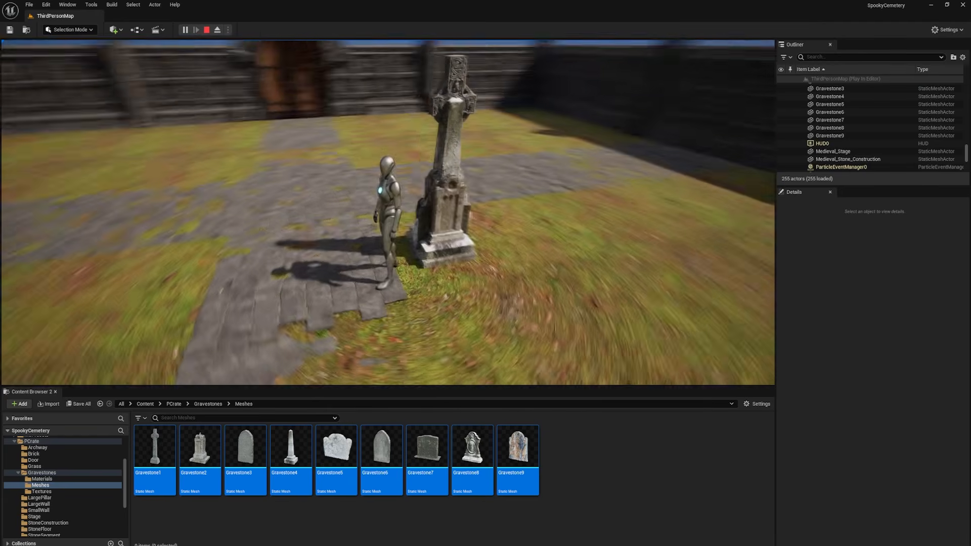
{"action": "key", "text": "Escape"}
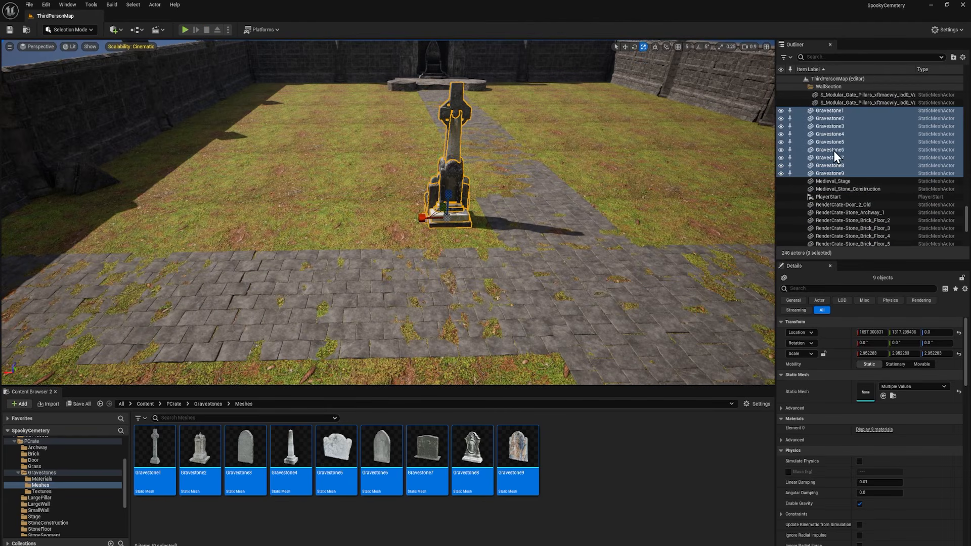
- Group the nine gravestones in a new Gravestones folder and spread them apart into a row across the grass
{"action": "left_click", "coordinate": [954, 58]}
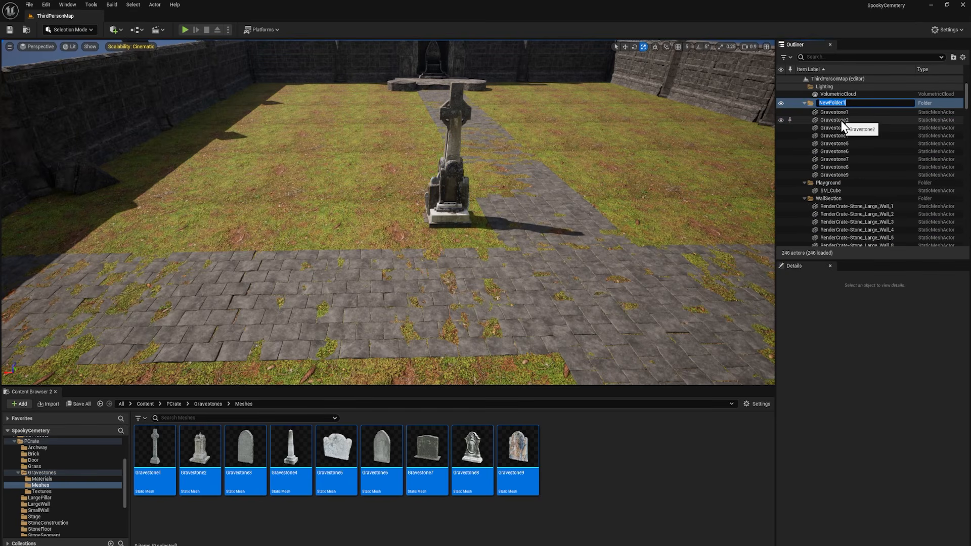
{"action": "left_click_drag", "start_coordinate": [426, 221], "coordinate": [157, 221]}
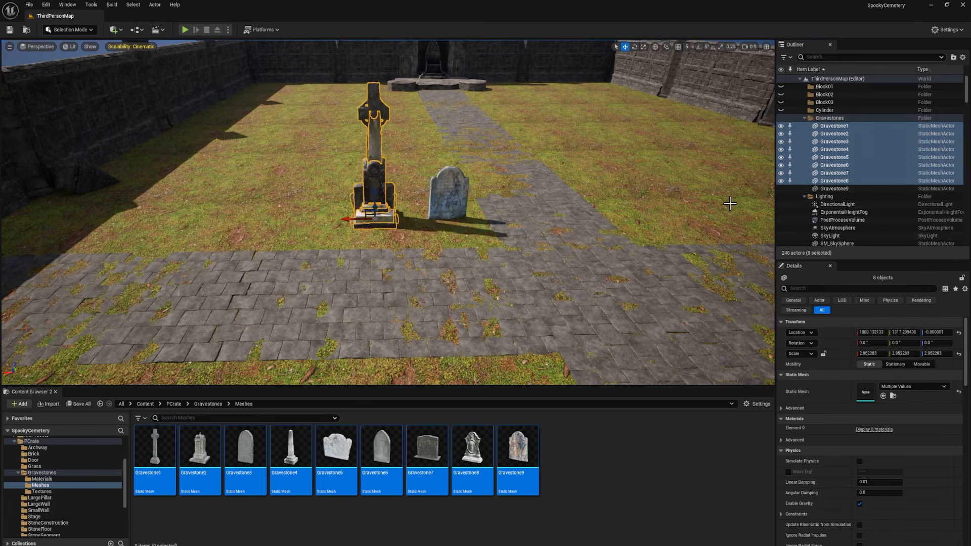
{"action": "left_click", "coordinate": [834, 181], "text": "ctrl"}
{"action": "left_click", "coordinate": [834, 173], "text": "ctrl"}
{"action": "left_click", "coordinate": [835, 165], "text": "ctrl"}
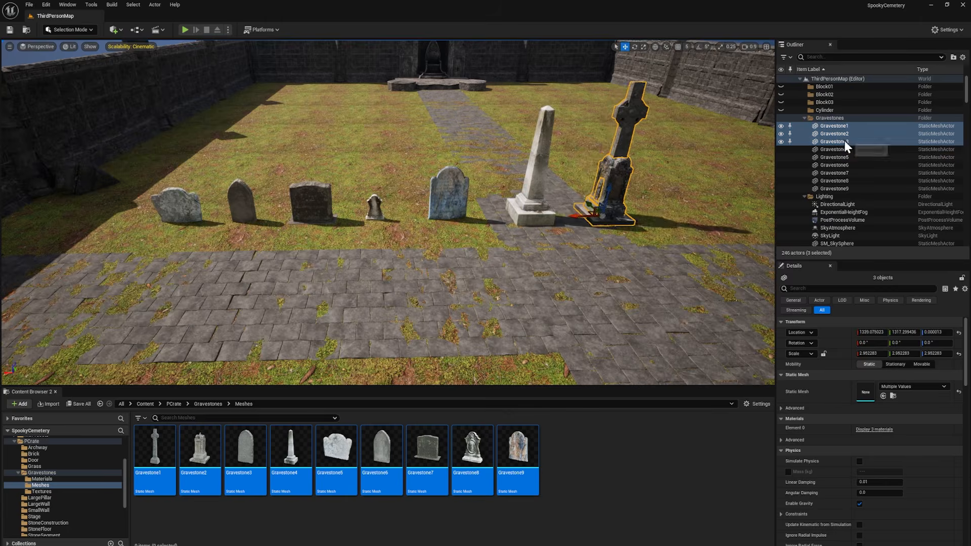
- Move the whole gravestone row toward the throne to about Y 2819 and duplicate it into four rows back toward the crossing path
{"action": "right_click", "coordinate": [830, 119]}
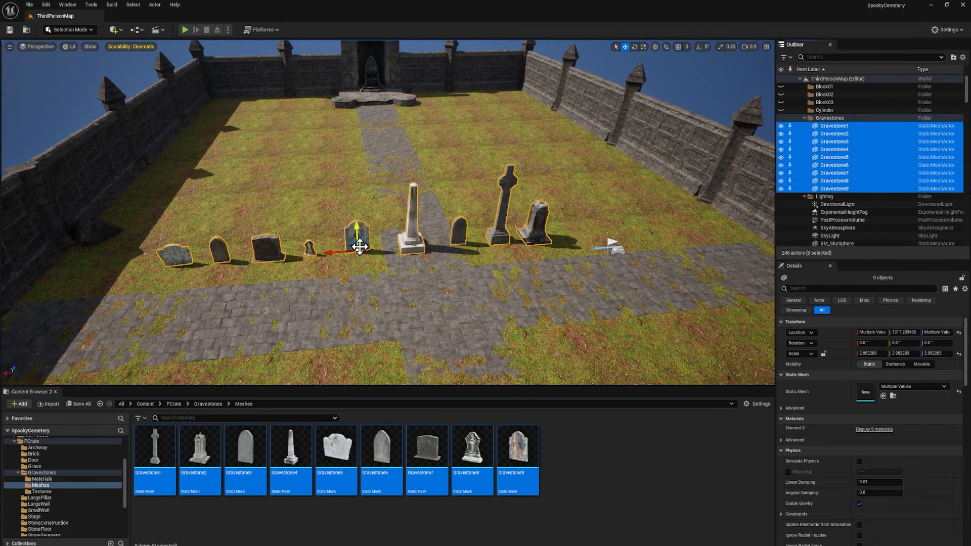
{"action": "mouse_move", "coordinate": [359, 246]}
{"action": "right_mouse_down"}
{"action": "mouse_move", "coordinate": [399, 245]}
{"action": "mouse_move", "coordinate": [349, 230]}
{"action": "mouse_move", "coordinate": [348, 240]}
{"action": "right_mouse_up"}
{"action": "left_click", "coordinate": [834, 126]}
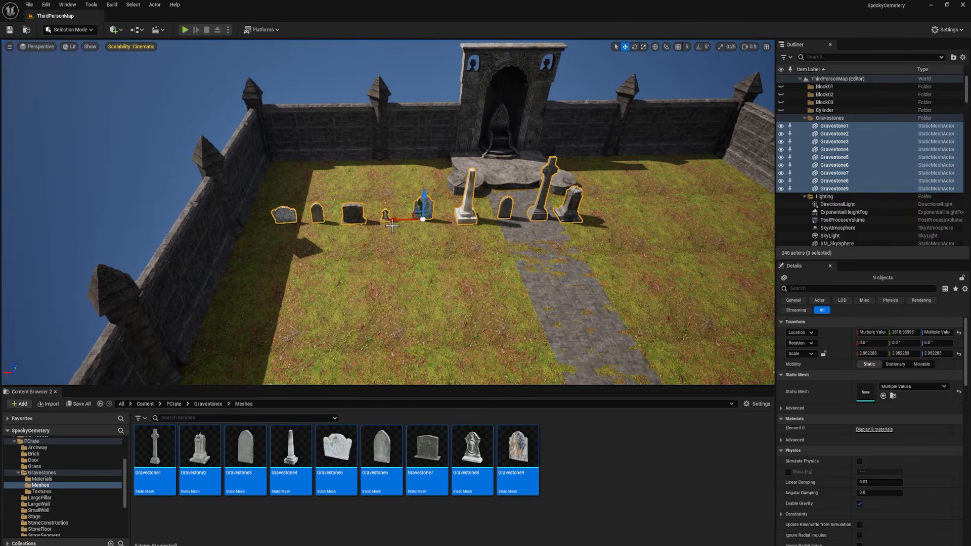
{"action": "left_click_drag", "start_coordinate": [415, 212], "coordinate": [413, 276], "text": "alt"}
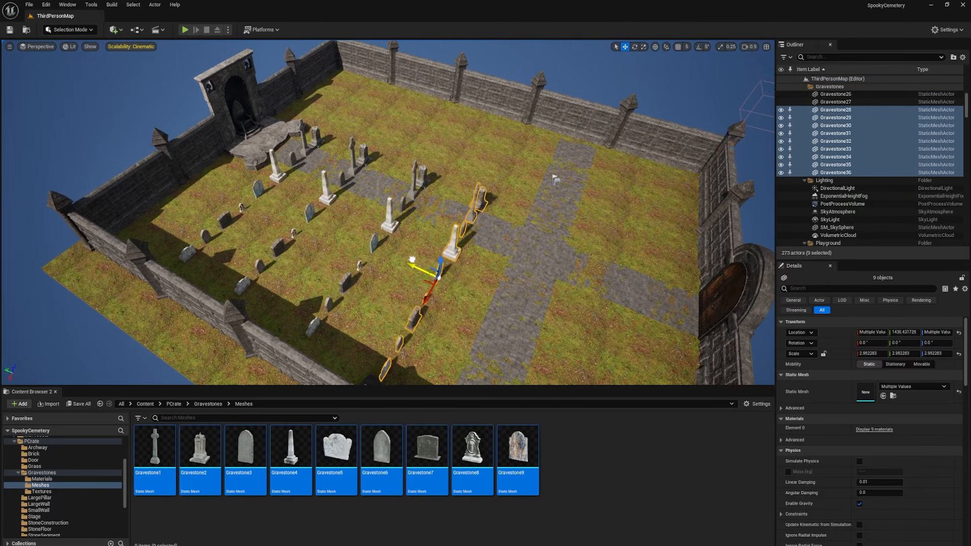
- Select all four gravestone rows and duplicate them across to the other side of the main path
{"action": "right_click_drag", "start_coordinate": [358, 113], "coordinate": [309, 114]}
{"action": "left_click", "coordinate": [837, 173]}
{"action": "scroll", "coordinate": [841, 169], "scroll_direction": "up", "scroll_amount": 8}
{"action": "left_click", "coordinate": [836, 91], "text": "shift"}
{"action": "right_click_drag", "start_coordinate": [493, 121], "coordinate": [481, 132]}
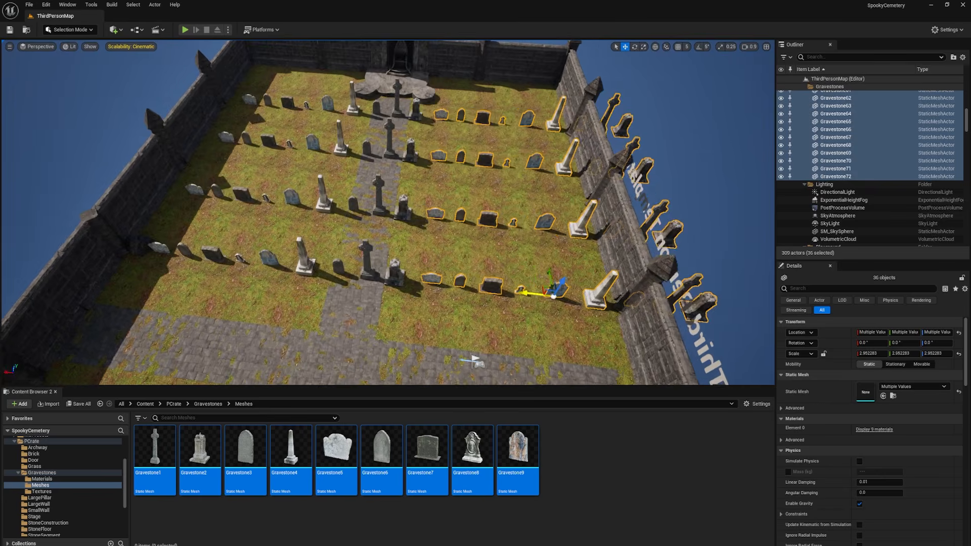
- Delete the small ornate gravestones from the three rows nearest the throne on the shaded side of the cemetery
{"action": "right_click_drag", "start_coordinate": [400, 238], "coordinate": [393, 241]}
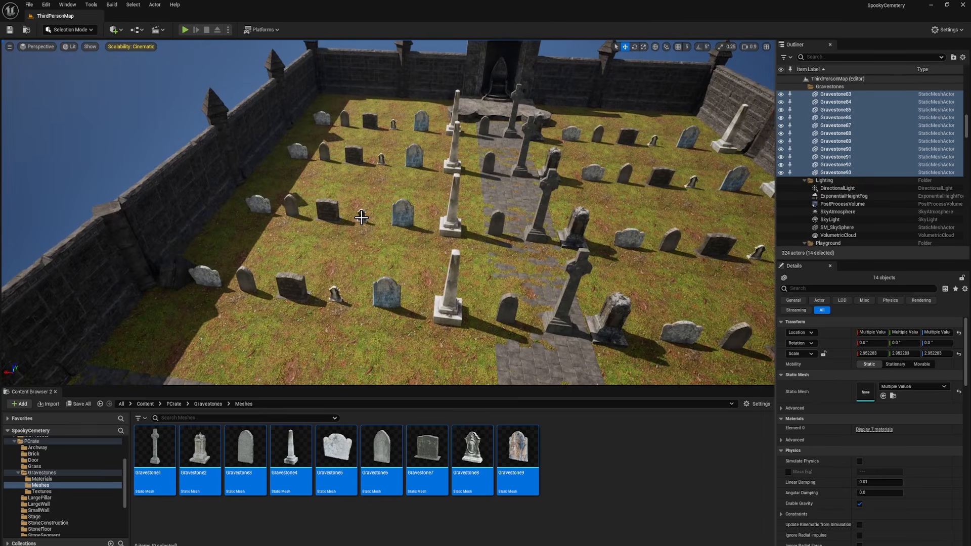
{"action": "left_click", "coordinate": [361, 218]}
{"action": "key", "text": "Delete"}
{"action": "left_click", "coordinate": [382, 159]}
{"action": "key", "text": "Delete"}
{"action": "left_click", "coordinate": [393, 123]}
{"action": "key", "text": "Delete"}
- Rearrange the front row, moving the blue weathered stone to about X 2381 and the square stone to about X 2232
{"action": "left_click", "coordinate": [335, 304]}
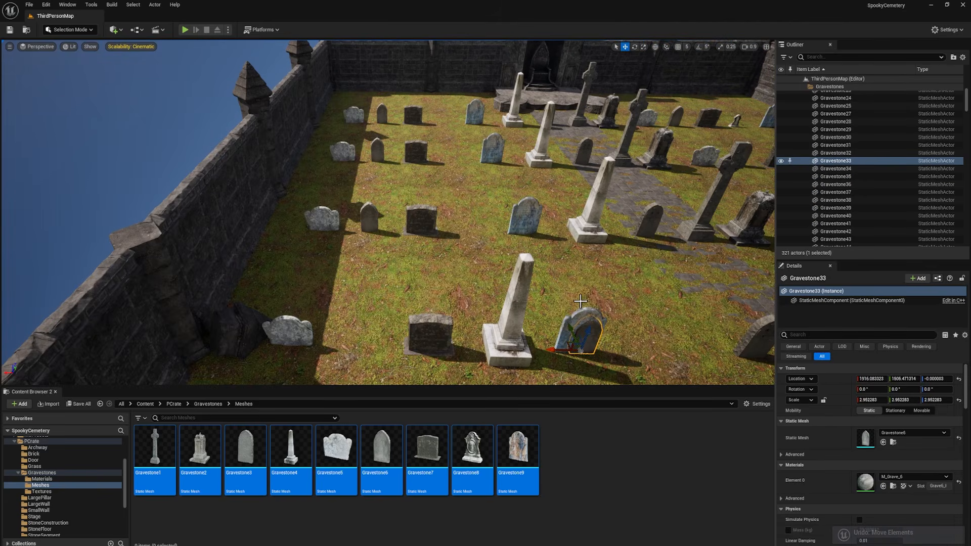
{"action": "left_click", "coordinate": [565, 327]}
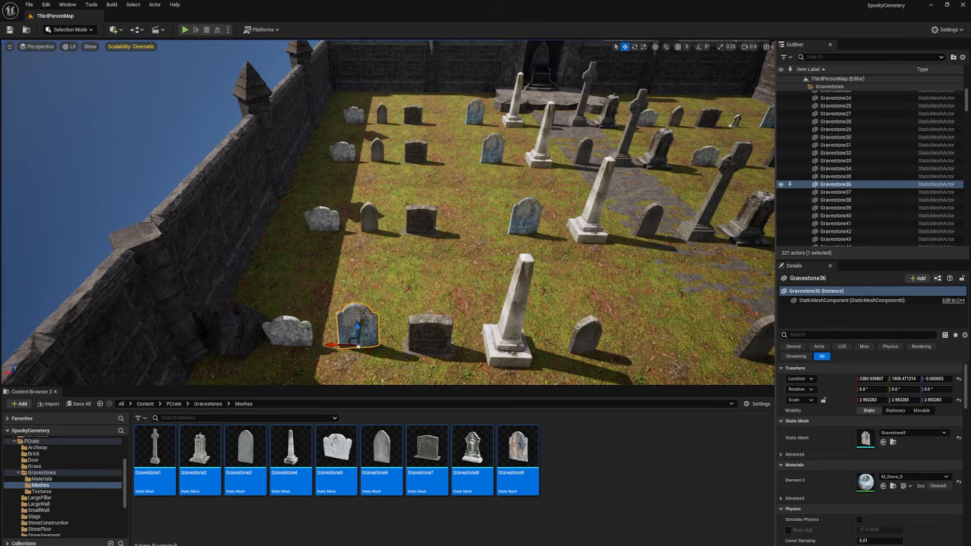
{"action": "left_click", "coordinate": [427, 332]}
{"action": "right_click_drag", "start_coordinate": [456, 341], "coordinate": [516, 341]}
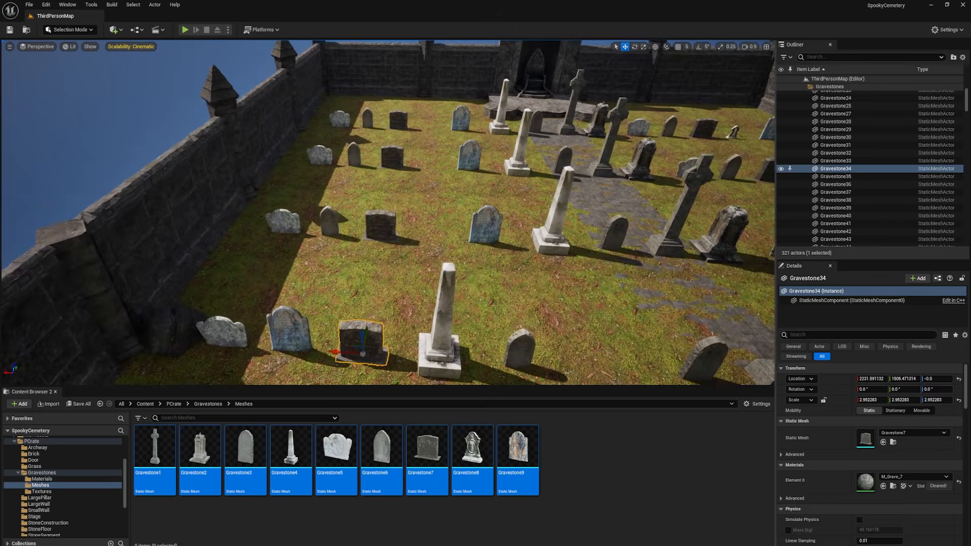
- Respace the second row by copying the pointed gravestone toward the path, and turn a stone near the wall slightly
{"action": "left_click", "coordinate": [308, 282]}
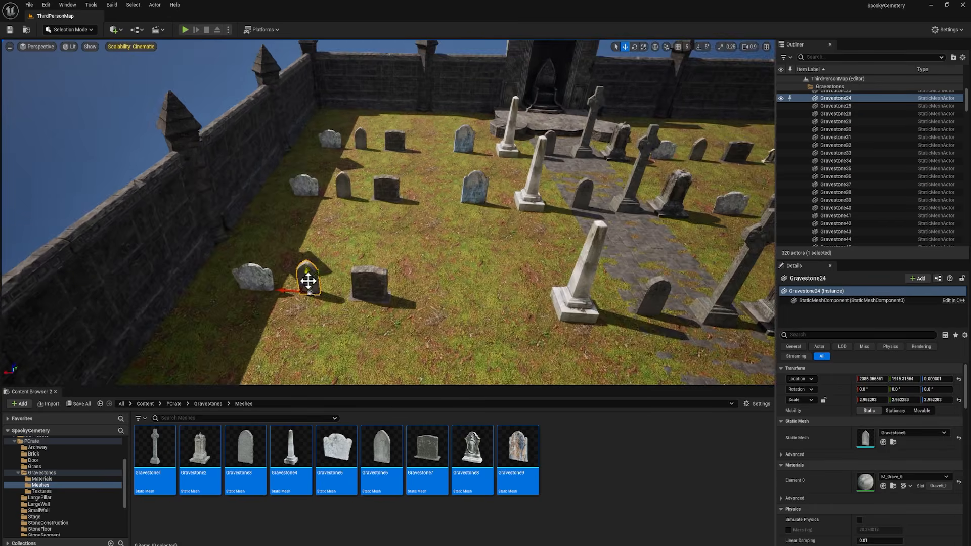
{"action": "key", "text": "f"}
{"action": "right_click_drag", "start_coordinate": [308, 282], "coordinate": [308, 238]}
{"action": "right_click_drag", "start_coordinate": [338, 279], "coordinate": [338, 263]}
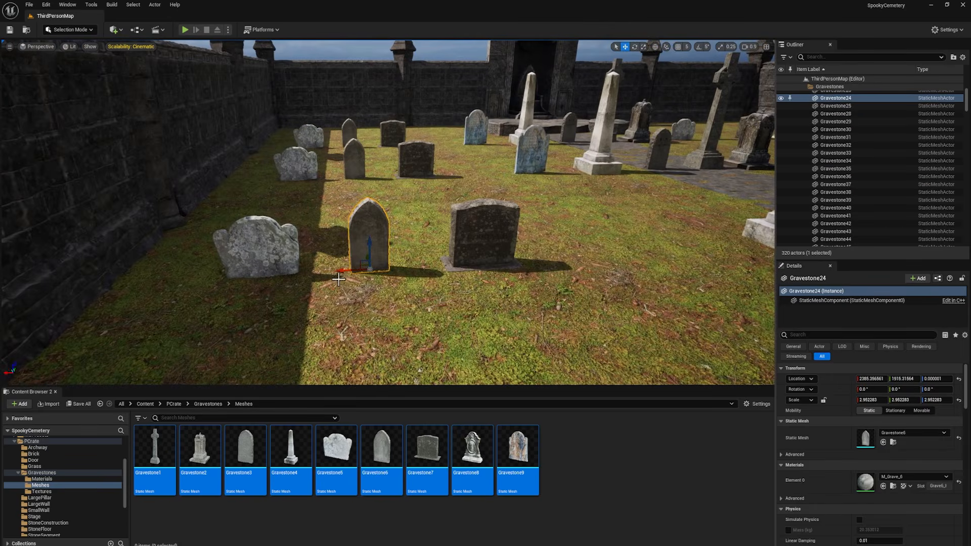
{"action": "left_click_drag", "start_coordinate": [341, 275], "coordinate": [582, 273], "text": "alt"}
{"action": "right_click_drag", "start_coordinate": [581, 273], "coordinate": [642, 273]}
{"action": "left_click_drag", "start_coordinate": [259, 257], "coordinate": [358, 260]}
{"action": "key", "text": "e"}
{"action": "left_click_drag", "start_coordinate": [357, 269], "coordinate": [344, 254]}
{"action": "right_click_drag", "start_coordinate": [382, 265], "coordinate": [367, 231]}
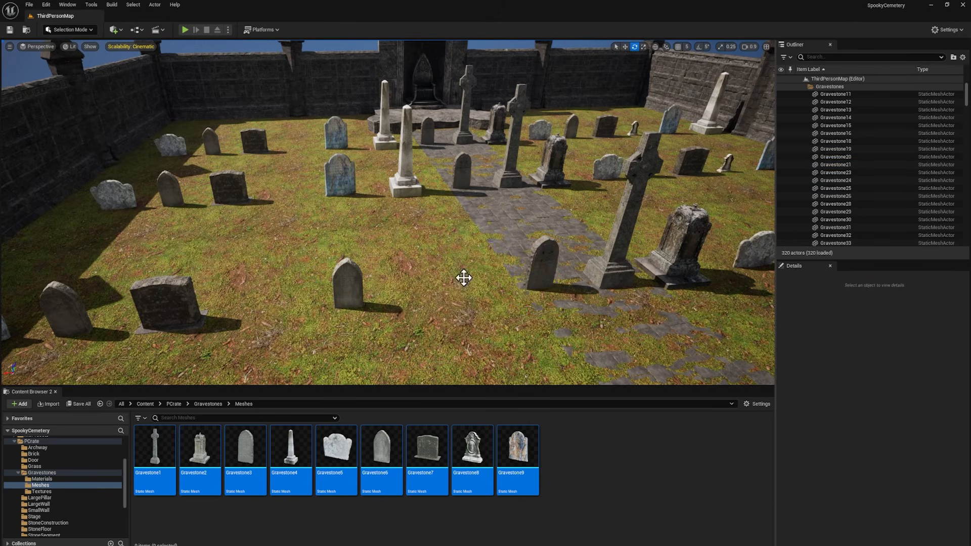
- Move the arched gravestone off the main path in the second row to about X 1745
{"action": "left_click", "coordinate": [543, 266]}
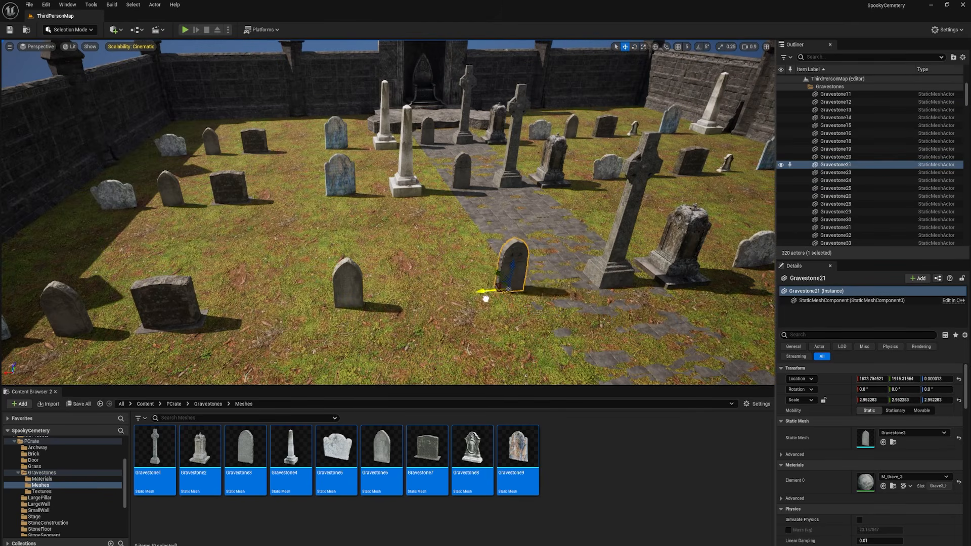
{"action": "right_click_drag", "start_coordinate": [457, 204], "coordinate": [434, 229]}
{"action": "right_click_drag", "start_coordinate": [382, 139], "coordinate": [484, 104]}
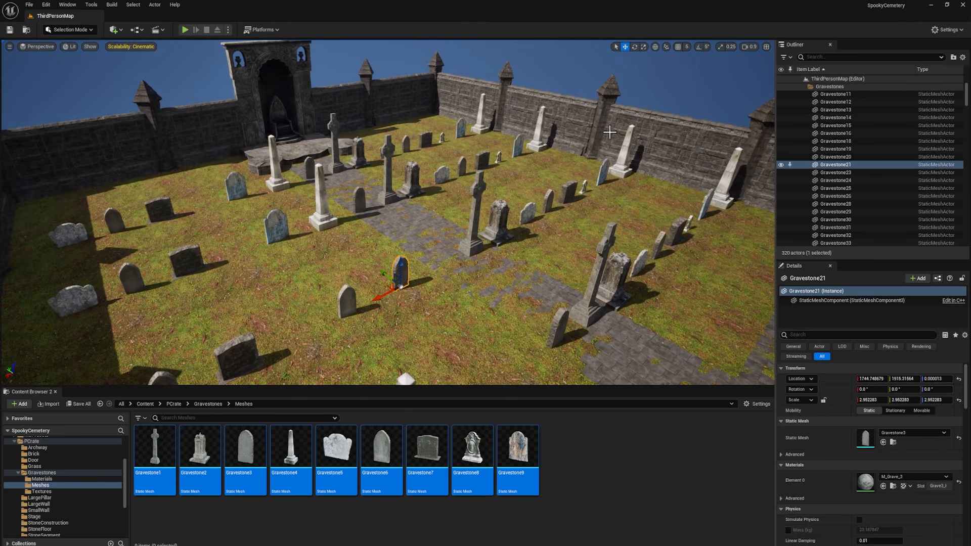
- Rotate the arched gravestone in the front row to about 179° and sink it to about Z -5.7
{"action": "right_click_drag", "start_coordinate": [443, 283], "coordinate": [414, 275]}
{"action": "left_click", "coordinate": [394, 228]}
{"action": "key", "text": "f"}
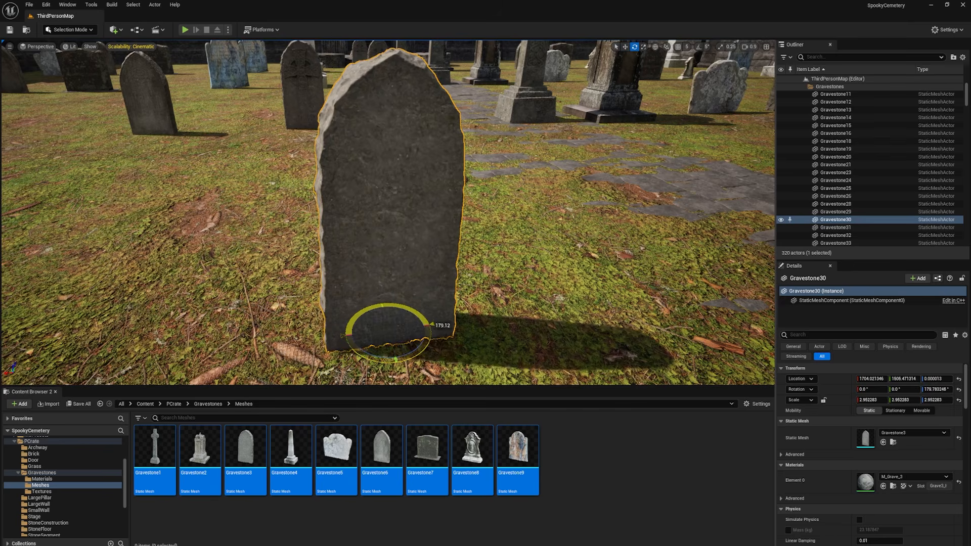
{"action": "left_click_drag", "start_coordinate": [389, 305], "coordinate": [389, 317]}
{"action": "right_click_drag", "start_coordinate": [432, 281], "coordinate": [362, 230]}
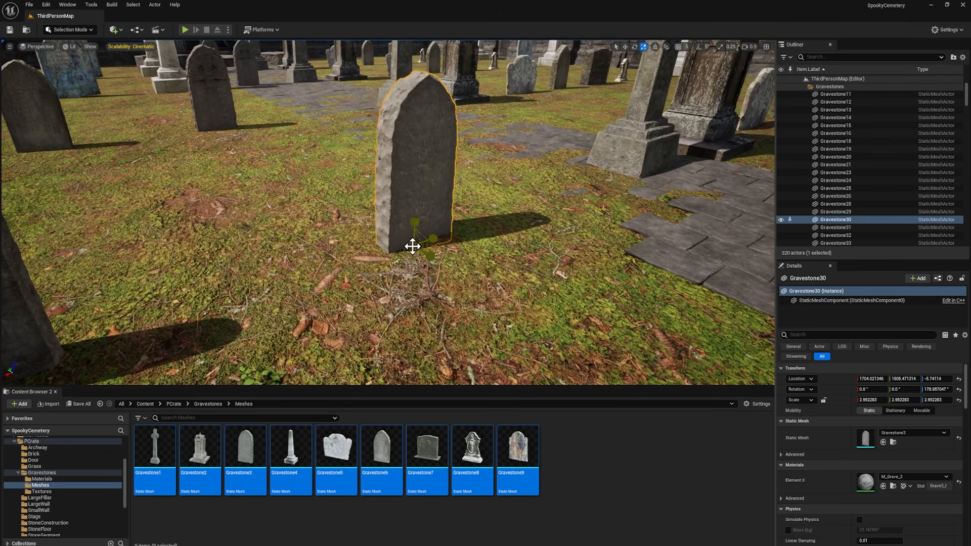
{"action": "left_click_drag", "start_coordinate": [415, 225], "coordinate": [415, 228]}
- Tilt the square gravestone beside the front-row obelisk so it leans
{"action": "right_click_drag", "start_coordinate": [415, 228], "coordinate": [364, 217]}
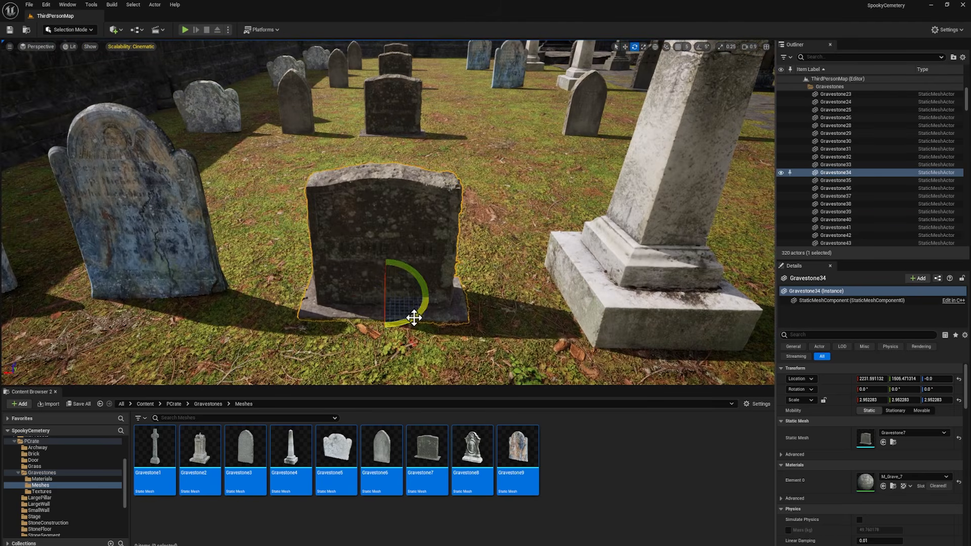
{"action": "left_click_drag", "start_coordinate": [424, 284], "coordinate": [428, 299]}
{"action": "right_click_drag", "start_coordinate": [429, 299], "coordinate": [354, 299]}
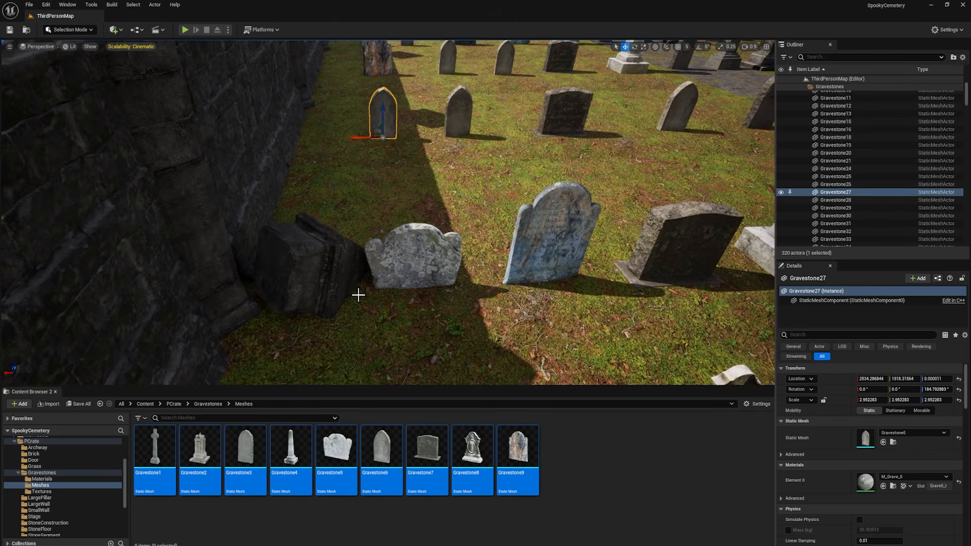
- Tip the pale low gravestone near the wall to about -72° so it lies fallen on the grass
{"action": "left_click", "coordinate": [358, 295]}
{"action": "right_click_drag", "start_coordinate": [351, 278], "coordinate": [312, 230]}
{"action": "left_click", "coordinate": [354, 203]}
{"action": "key", "text": "e"}
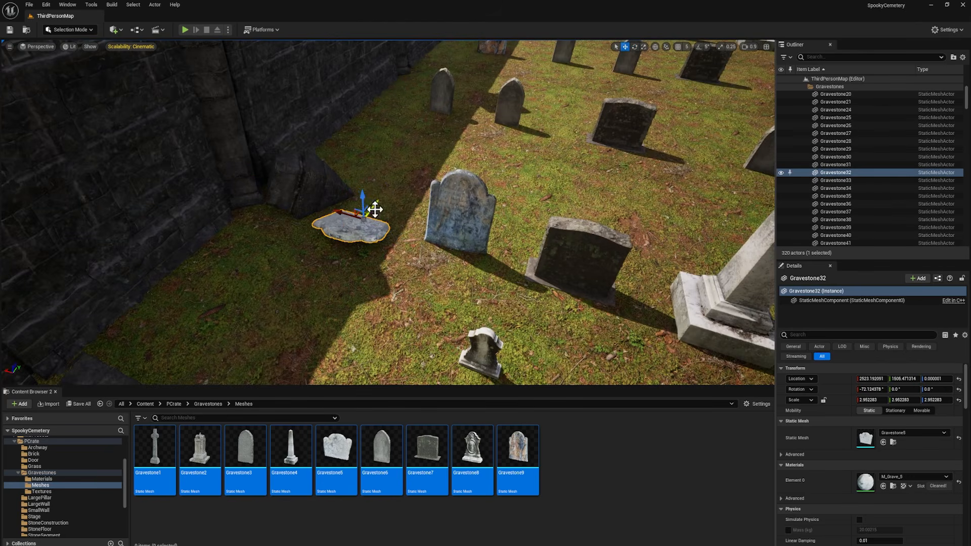
- Move the tall cross in the back row away from the path to about X 2384 and adjust its rotation
{"action": "right_click_drag", "start_coordinate": [365, 194], "coordinate": [359, 209]}
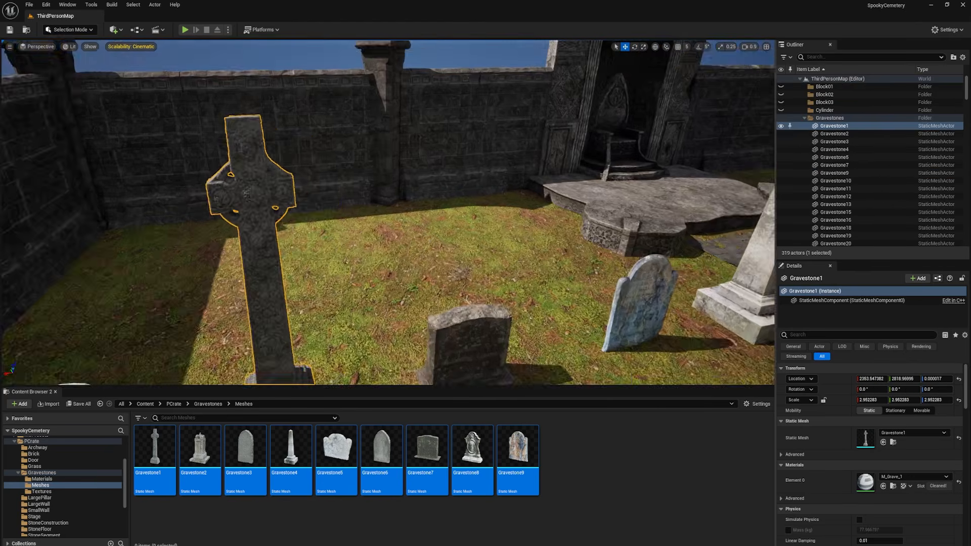
{"action": "right_click_drag", "start_coordinate": [384, 213], "coordinate": [364, 286]}
{"action": "key", "text": "e"}
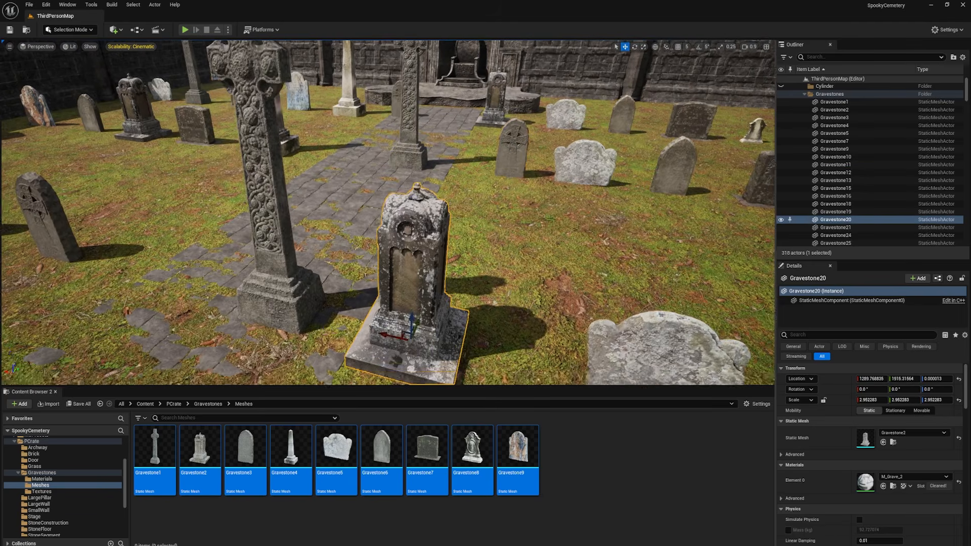
- Move the ornate pedestal monument beside the path to about Y 2086, copy it to about X 1187 and turn the copy about 90°
{"action": "right_click_drag", "start_coordinate": [361, 244], "coordinate": [354, 270]}
{"action": "left_click_drag", "start_coordinate": [397, 296], "coordinate": [420, 266]}
{"action": "right_click_drag", "start_coordinate": [385, 248], "coordinate": [361, 244]}
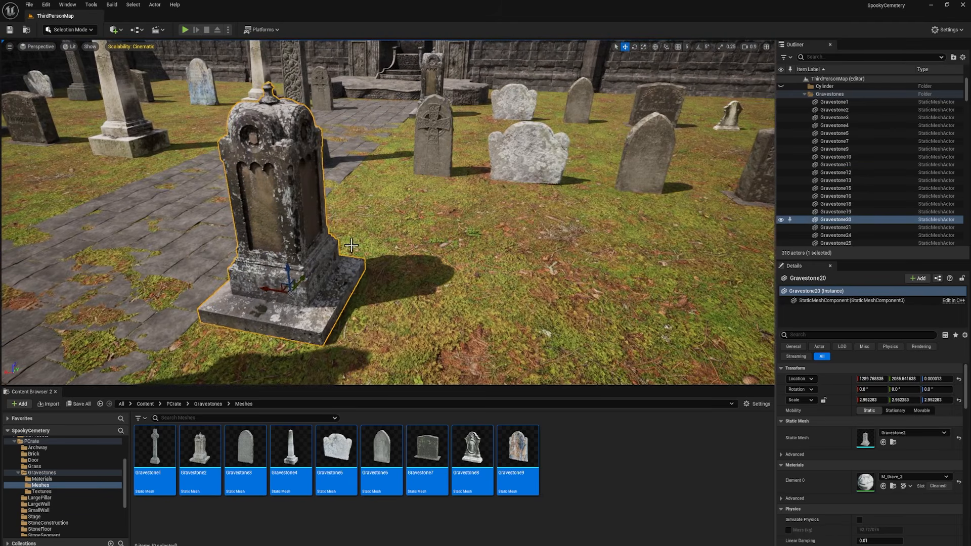
{"action": "left_click_drag", "start_coordinate": [262, 290], "coordinate": [319, 296], "text": "alt"}
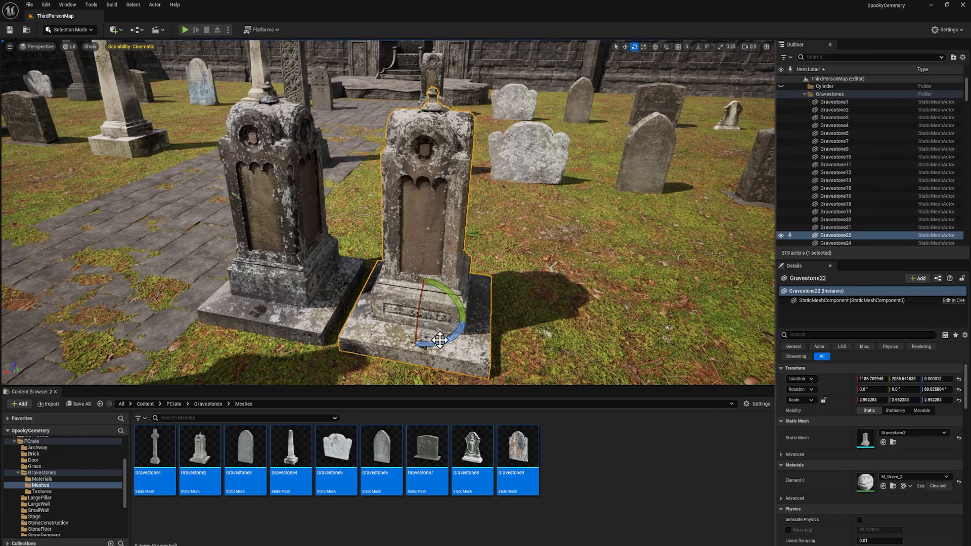
{"action": "left_click_drag", "start_coordinate": [464, 325], "coordinate": [450, 342]}
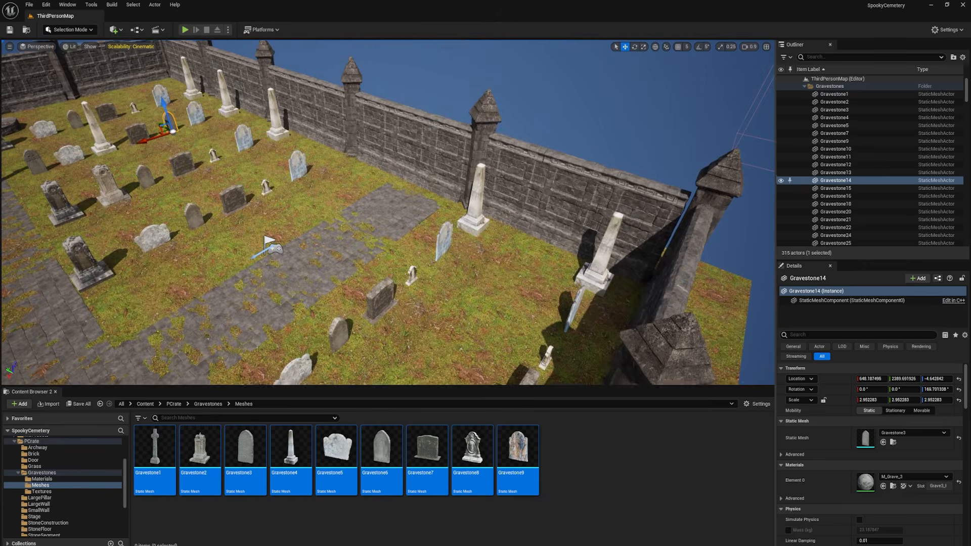
- Turn the square gravestone at about Y 1918 to about 177° and rotate the pointed gravestone at about X 2313, Y 2390
{"action": "right_click_drag", "start_coordinate": [615, 257], "coordinate": [434, 207]}
{"action": "key", "text": "w"}
{"action": "left_click", "coordinate": [434, 207]}
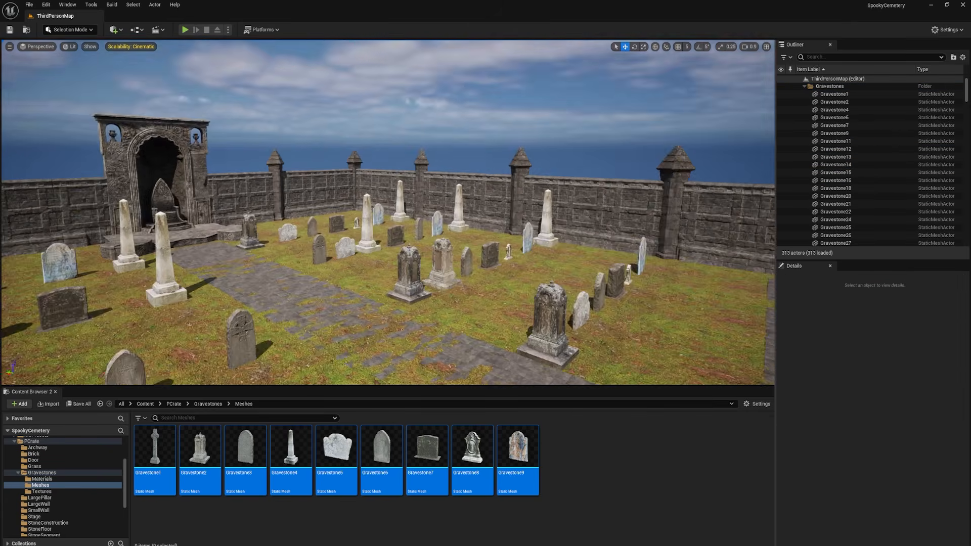
{"action": "right_click_drag", "start_coordinate": [388, 212], "coordinate": [354, 213]}
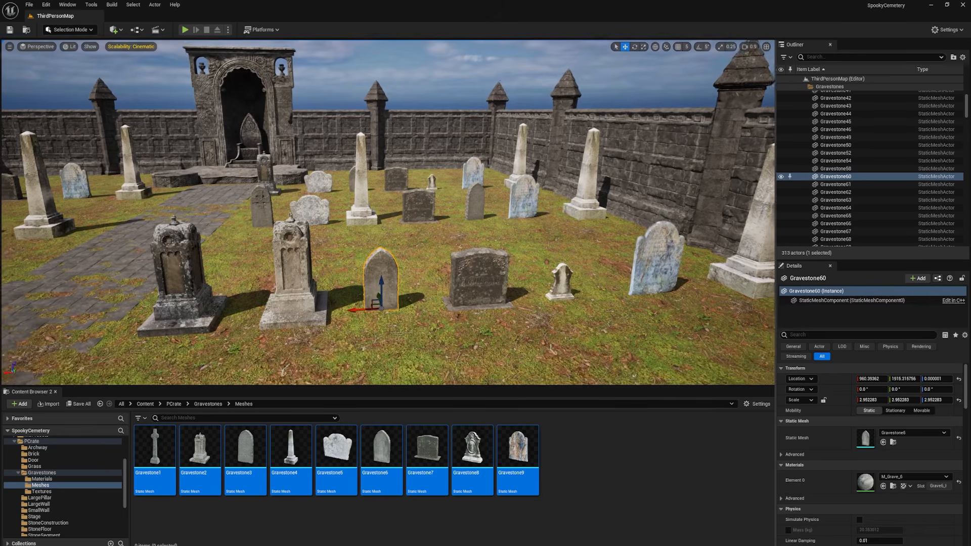
{"action": "scroll", "coordinate": [395, 274], "scroll_direction": "up", "scroll_amount": 5}
{"action": "key", "text": "e"}
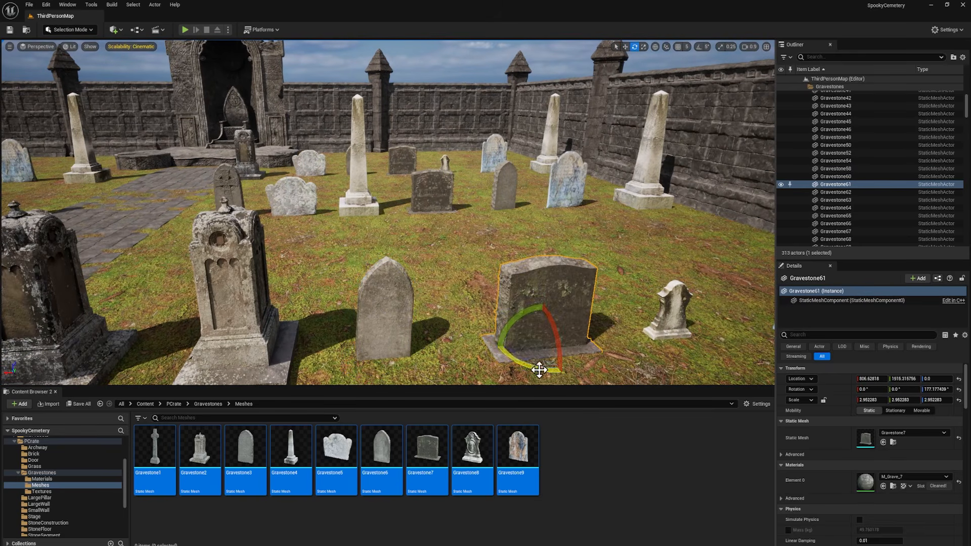
{"action": "left_click", "coordinate": [353, 198]}
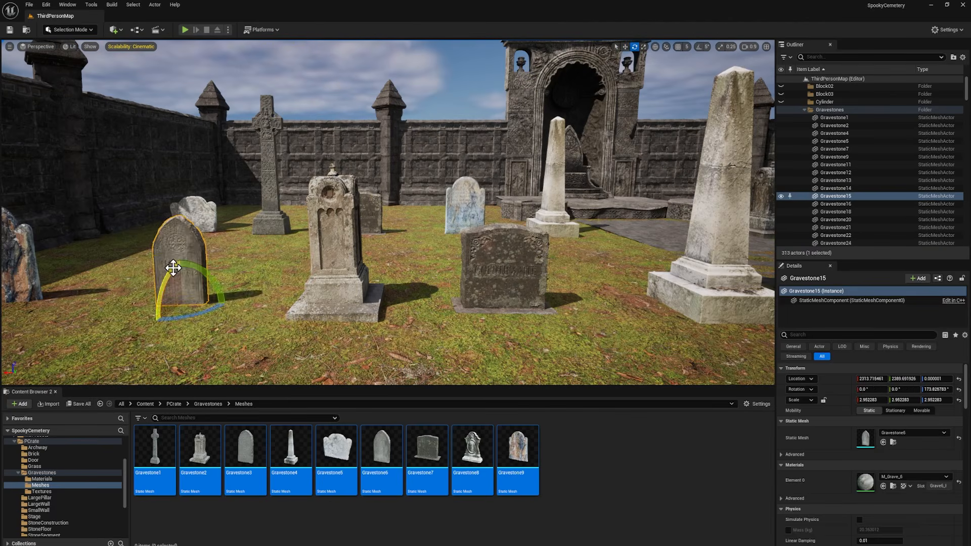
{"action": "left_click_drag", "start_coordinate": [173, 268], "coordinate": [164, 324]}
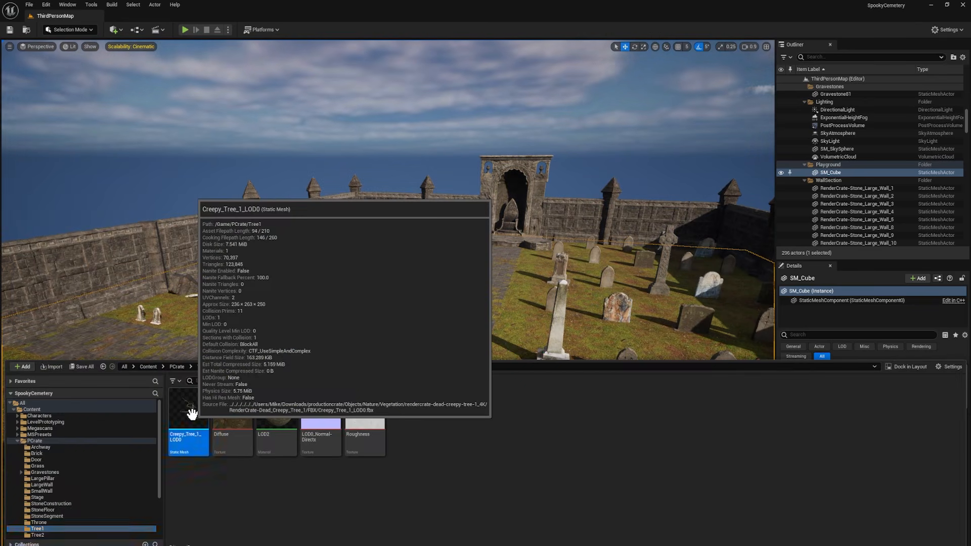
- Place the Creepy_Tree_1_LOD0 mesh on the grass among the gravestones at about X 2148, Y 1285
{"action": "left_click_drag", "start_coordinate": [192, 414], "coordinate": [234, 329]}
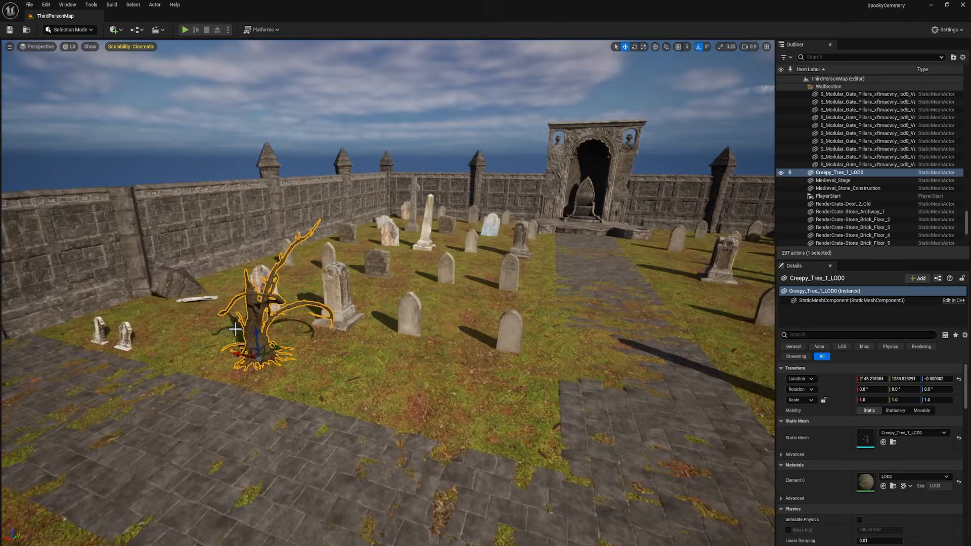
- Enlarge the creepy tree to about 3.21 scale, turn it 45° and stand it beside the side wall at about X 2620, Y 2411
{"action": "key", "text": "f"}
{"action": "key", "text": "r"}
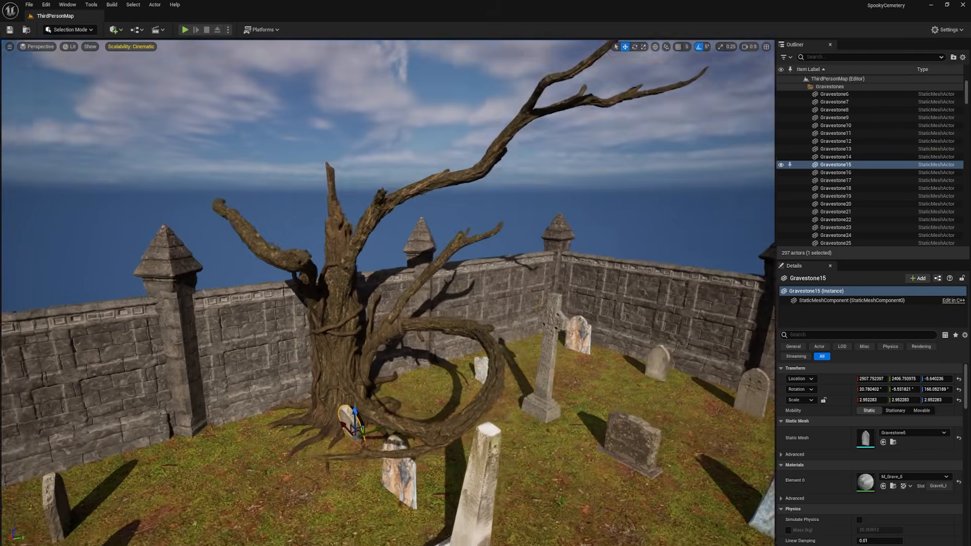
{"action": "right_click_drag", "start_coordinate": [486, 278], "coordinate": [430, 280]}
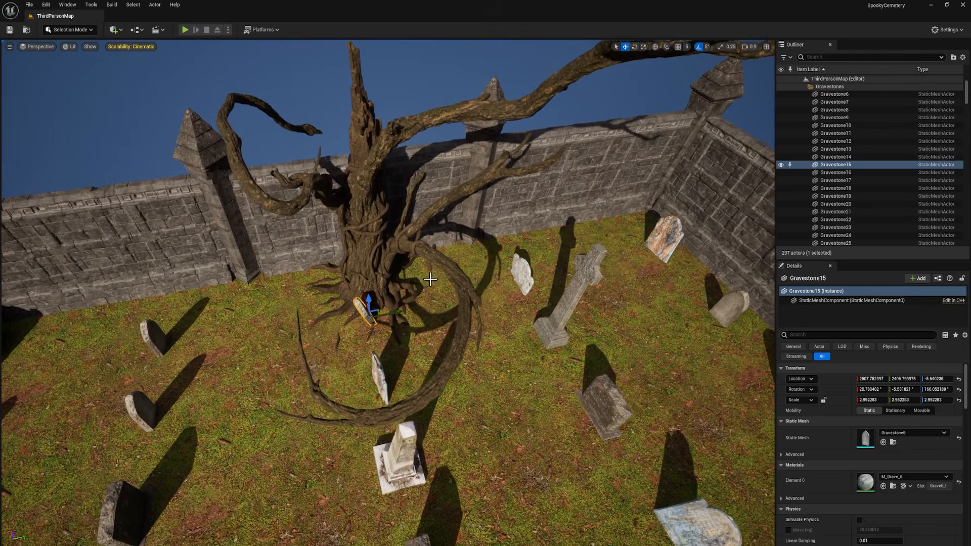
- Reposition the tall Celtic cross and the white obelisk near the creepy tree, and tilt the pointed gravestone among its roots
{"action": "left_click", "coordinate": [580, 303]}
{"action": "left_click_drag", "start_coordinate": [573, 337], "coordinate": [550, 343]}
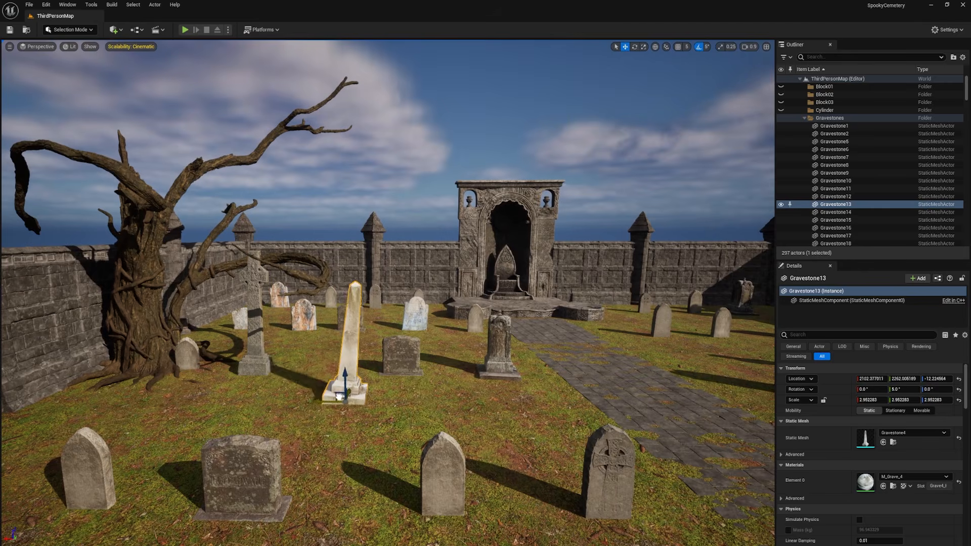
{"action": "left_click_drag", "start_coordinate": [339, 396], "coordinate": [420, 499]}
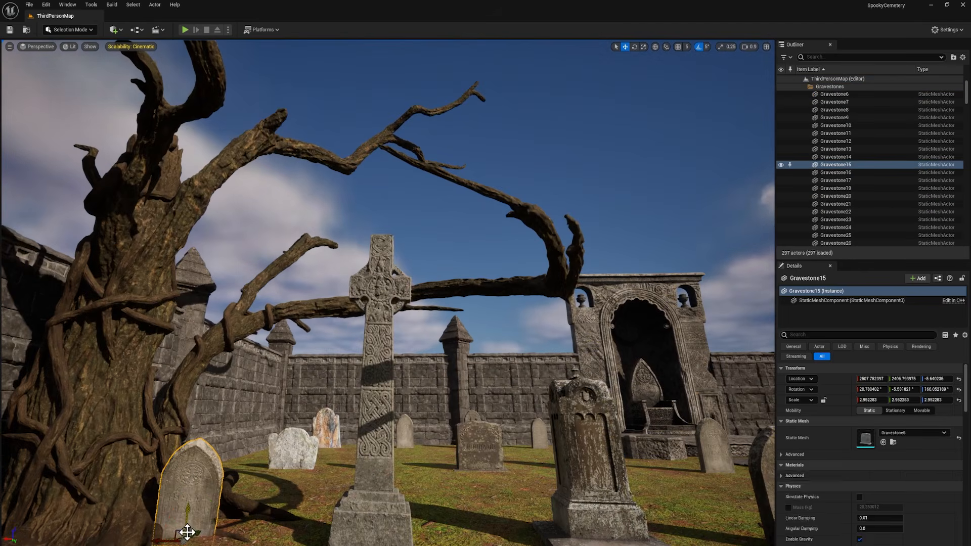
{"action": "key", "text": "e"}
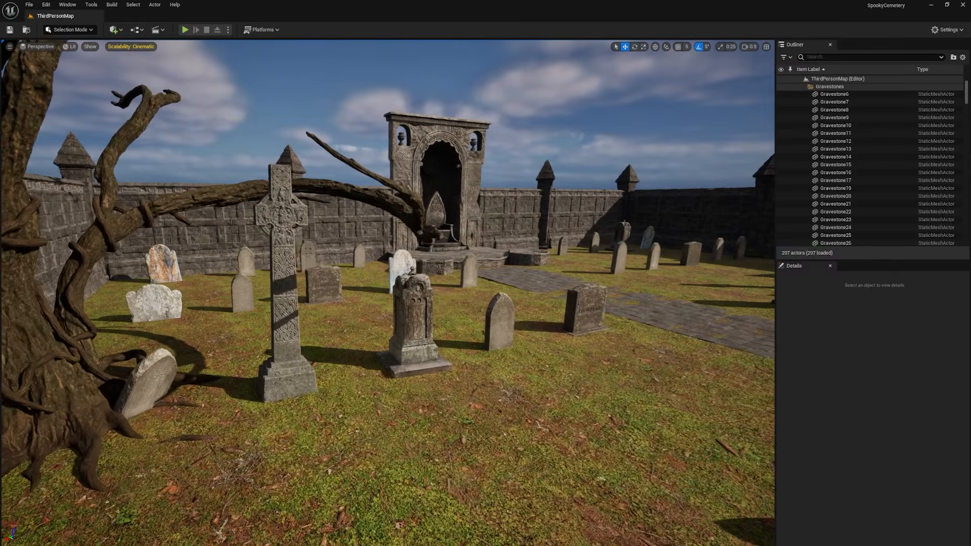
- Copy the creepy tree behind the throne arch at about X 1629, Y 3640, enlarge it to about 4.38 and turn it to about 95°
{"action": "left_click", "coordinate": [289, 400]}
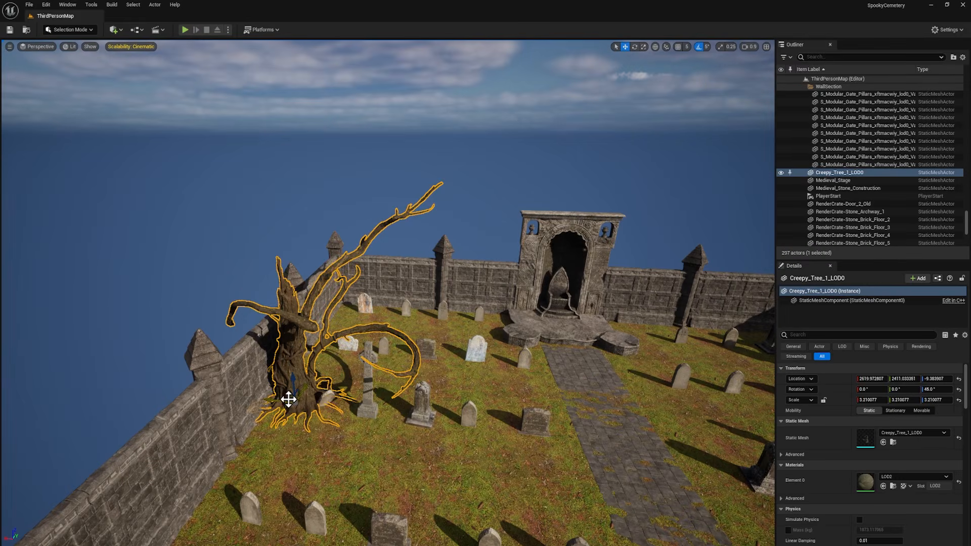
{"action": "left_click_drag", "start_coordinate": [288, 400], "coordinate": [511, 308], "text": "alt"}
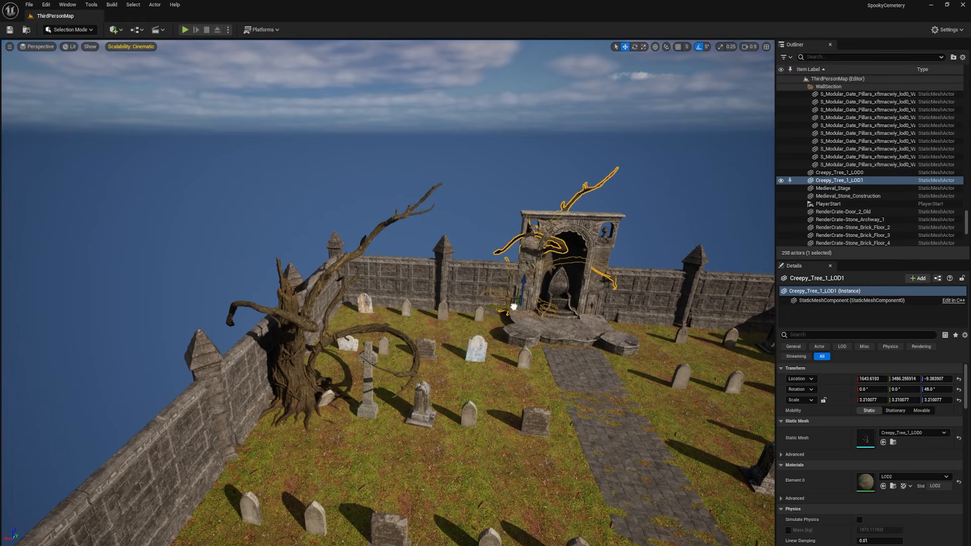
{"action": "right_click_drag", "start_coordinate": [540, 299], "coordinate": [301, 428]}
{"action": "left_click_drag", "start_coordinate": [301, 428], "coordinate": [253, 412]}
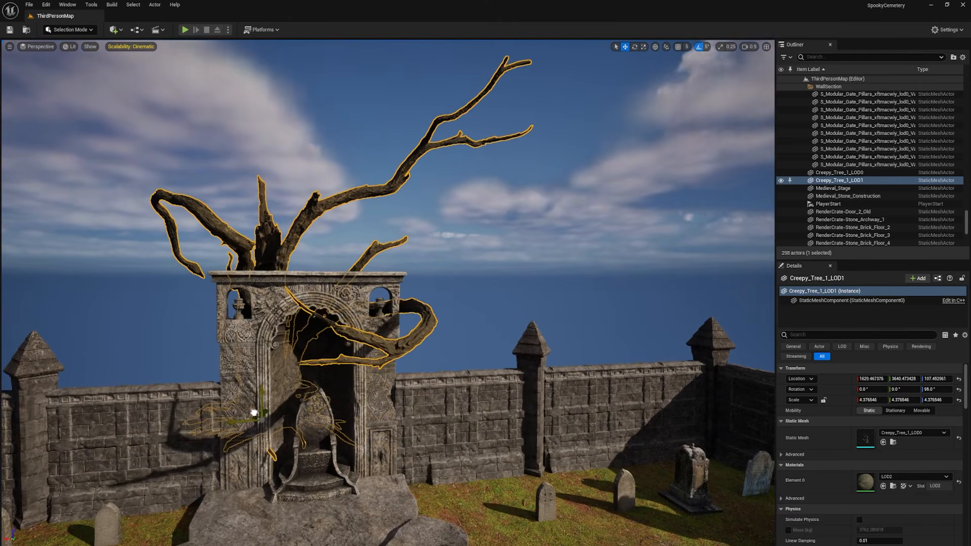
{"action": "key", "text": "Escape"}
{"action": "right_click_drag", "start_coordinate": [254, 412], "coordinate": [223, 430]}
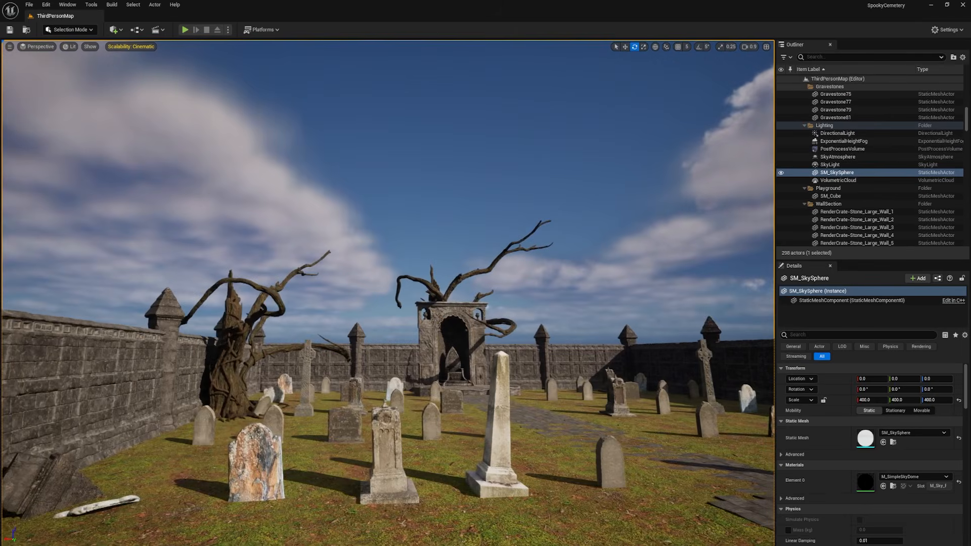
- Place the Creepy_Tree_2_LOD0 mesh on the grass beside the throne monument at about X 740, Y 2788
{"action": "right_click_drag", "start_coordinate": [388, 293], "coordinate": [133, 375]}
{"action": "key", "text": "a"}
{"action": "key", "text": "ctrl+space"}
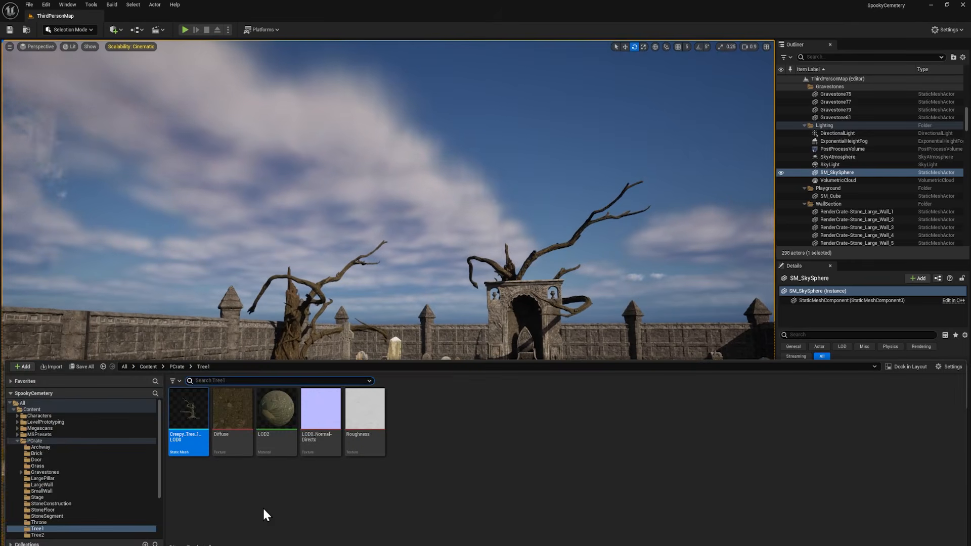
{"action": "left_click_drag", "start_coordinate": [277, 473], "coordinate": [314, 332]}
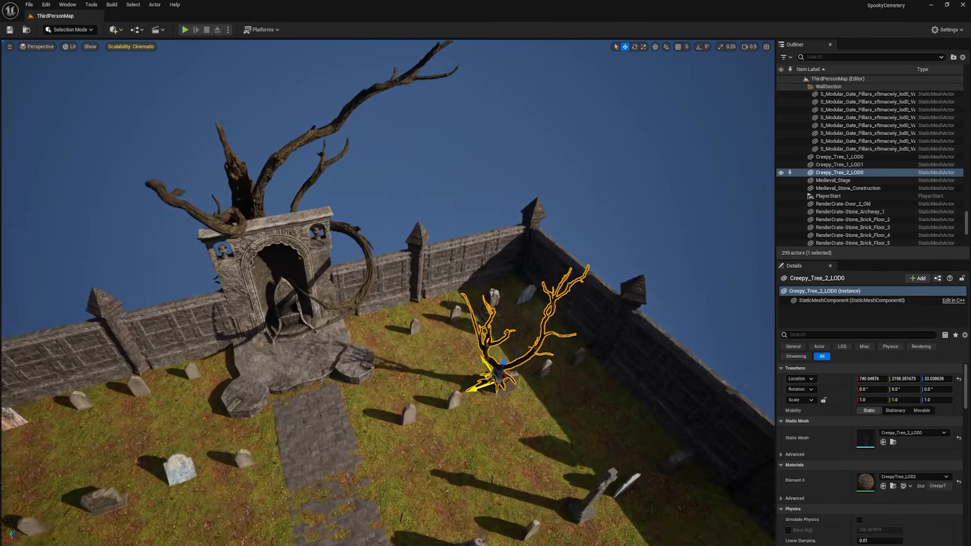
- Turn Creepy_Tree_3_LOD0 to about -208° and sink it into the front wall corner at about X 2598, Y 368, Z -11
{"action": "left_click_drag", "start_coordinate": [485, 273], "coordinate": [420, 279], "text": "alt"}
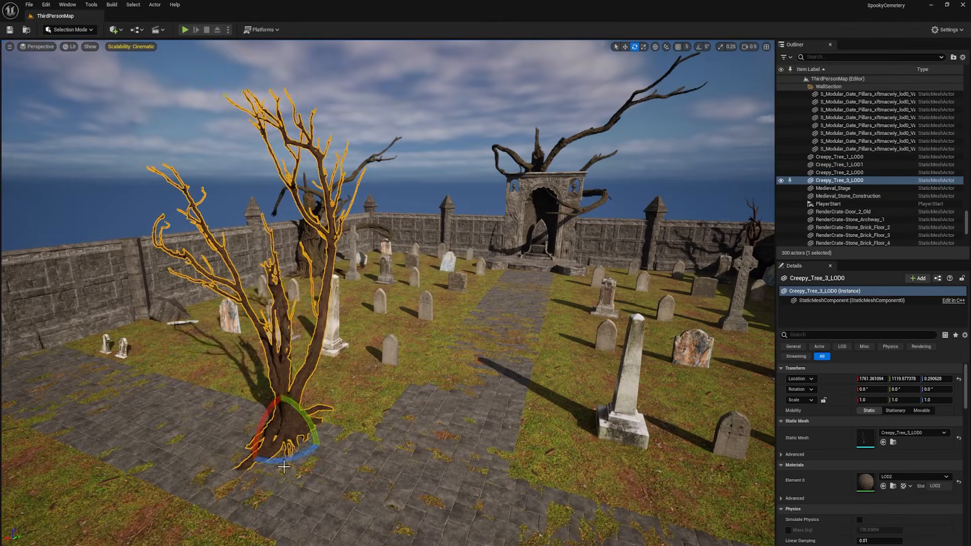
{"action": "left_click_drag", "start_coordinate": [273, 460], "coordinate": [311, 451]}
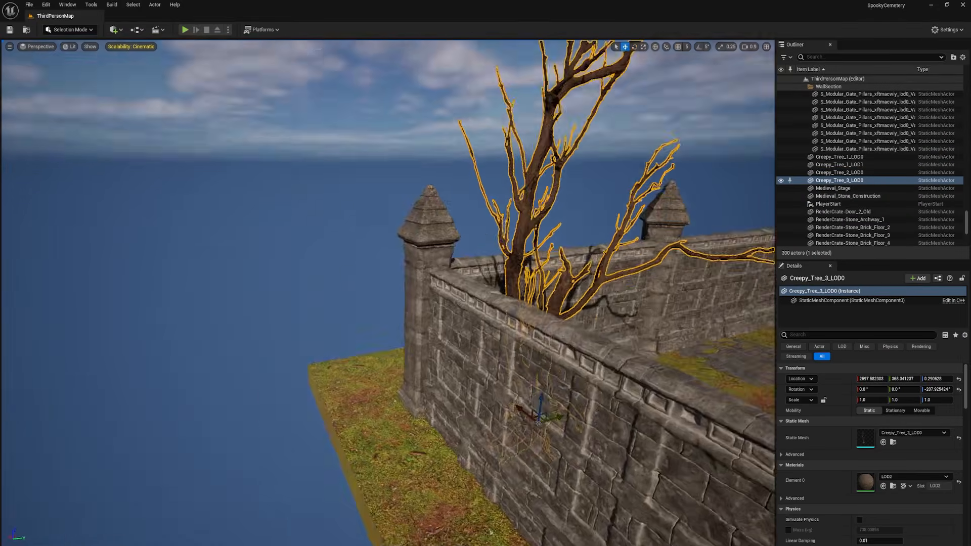
{"action": "left_click_drag", "start_coordinate": [556, 379], "coordinate": [503, 377], "text": "alt"}
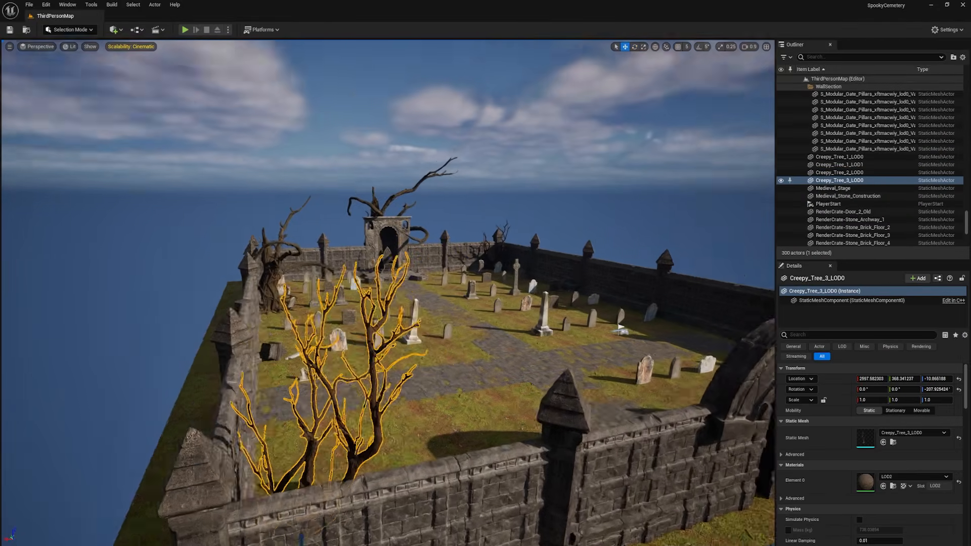
- Copy the branching tree to the opposite side wall at about X 273, Y 1909, enlarge it to about 1.44 and tilt it
{"action": "left_click_drag", "start_coordinate": [384, 425], "coordinate": [354, 450], "text": "alt"}
{"action": "left_click_drag", "start_coordinate": [530, 369], "coordinate": [524, 360]}
{"action": "key", "text": "w"}
{"action": "right_click_drag", "start_coordinate": [525, 359], "coordinate": [474, 327]}
{"action": "key", "text": "Escape"}
{"action": "left_click", "coordinate": [467, 374]}
{"action": "key", "text": "e"}
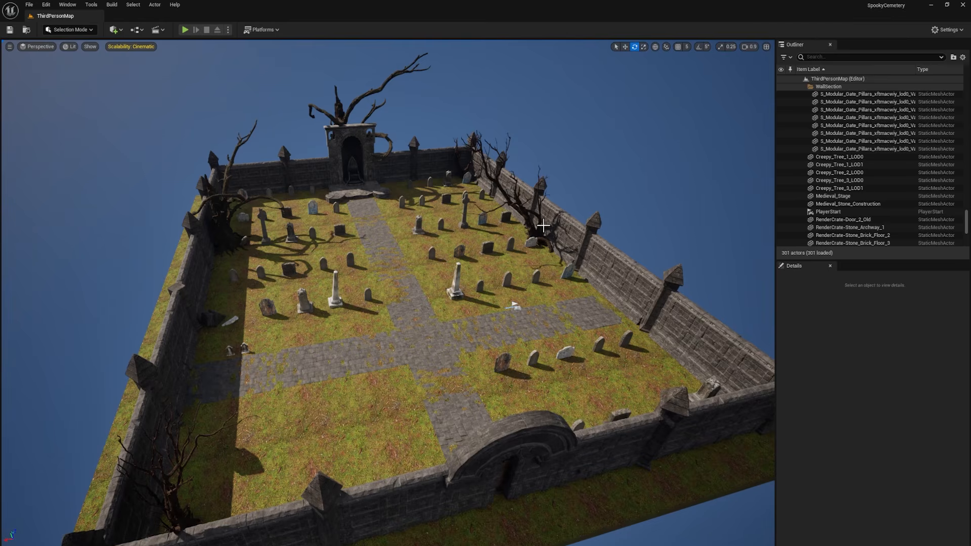
- Copy the tilted tree at the side wall to a spot outside the entrance wall at about X 273, Y -60
{"action": "left_click", "coordinate": [543, 225]}
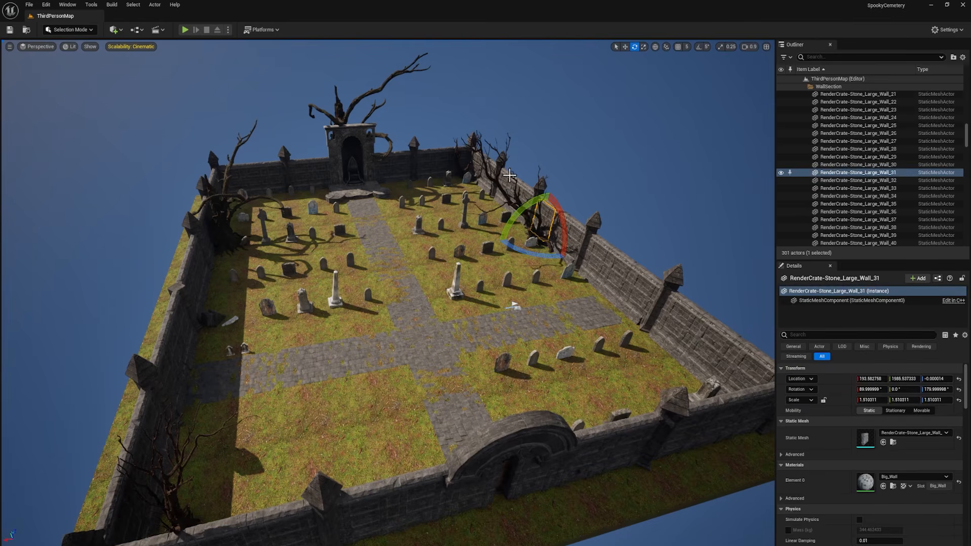
{"action": "left_click", "coordinate": [501, 182]}
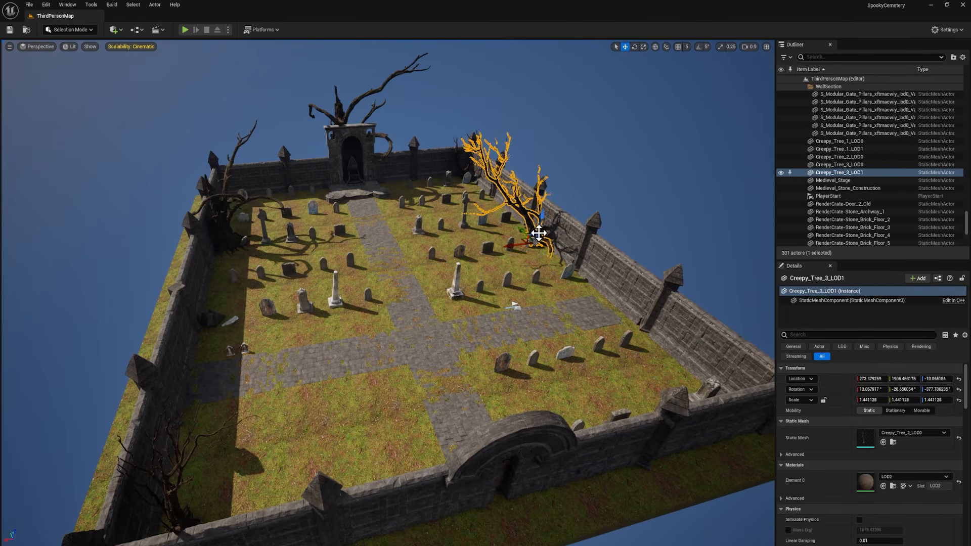
{"action": "left_click_drag", "start_coordinate": [526, 231], "coordinate": [688, 490], "text": "alt"}
{"action": "mouse_move", "coordinate": [695, 460]}
{"action": "right_mouse_down"}
{"action": "mouse_move", "coordinate": [652, 460]}
{"action": "mouse_move", "coordinate": [680, 451]}
{"action": "mouse_move", "coordinate": [693, 473]}
{"action": "right_mouse_up"}
{"action": "key", "text": "s"}
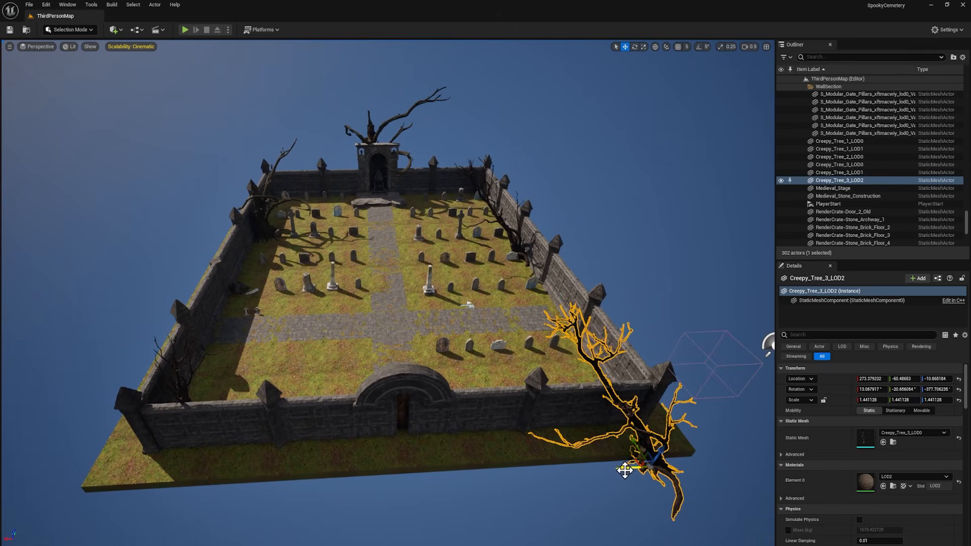
- Spread more copies of the branching tree outside the entrance wall, varying their positions and rotations
{"action": "left_click_drag", "start_coordinate": [627, 468], "coordinate": [489, 489]}
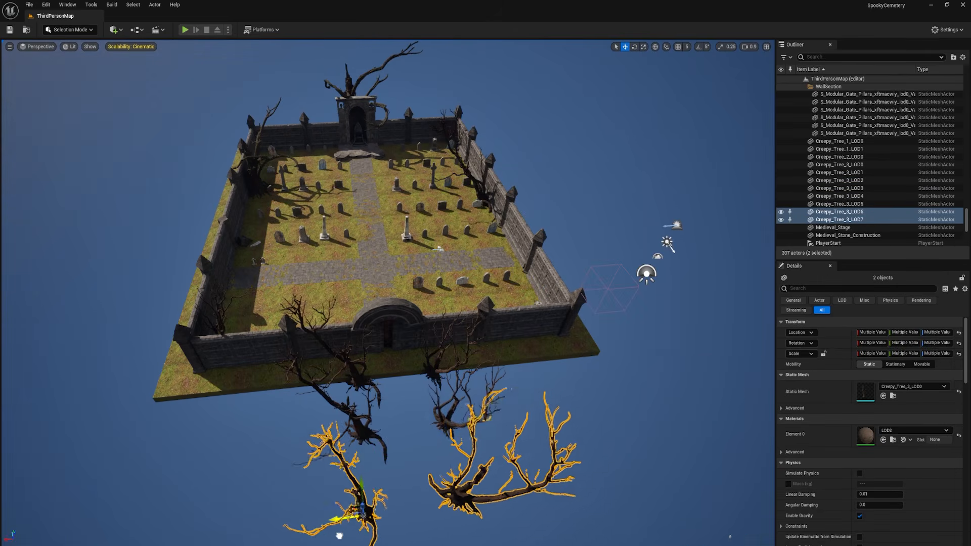
{"action": "left_click_drag", "start_coordinate": [349, 521], "coordinate": [380, 511]}
{"action": "left_click", "coordinate": [454, 451]}
{"action": "key", "text": "e"}
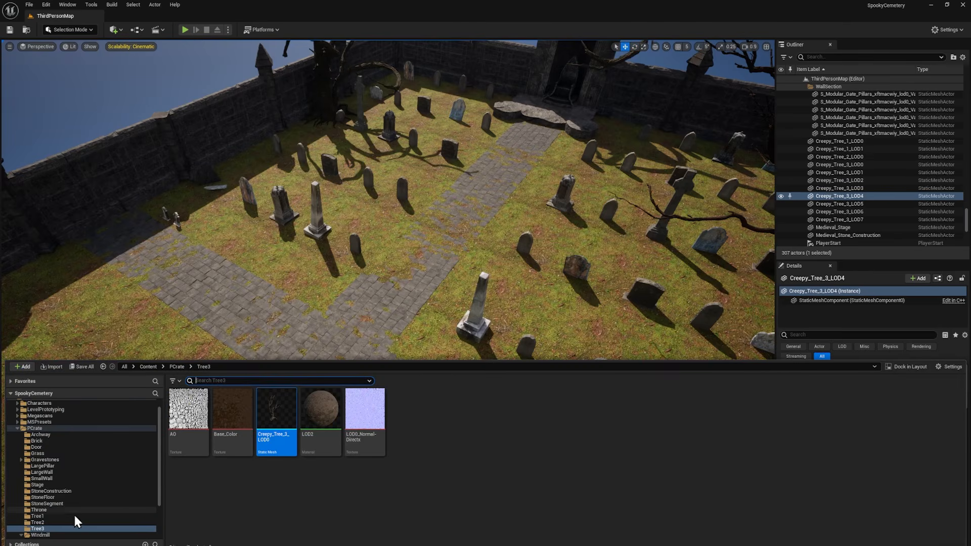
- Place RenderCrate-Grass_Preset_Patch_Large among the gravestones at about X 2281, Y 1787, enlarge it and lower it into the ground
{"action": "left_click", "coordinate": [53, 454]}
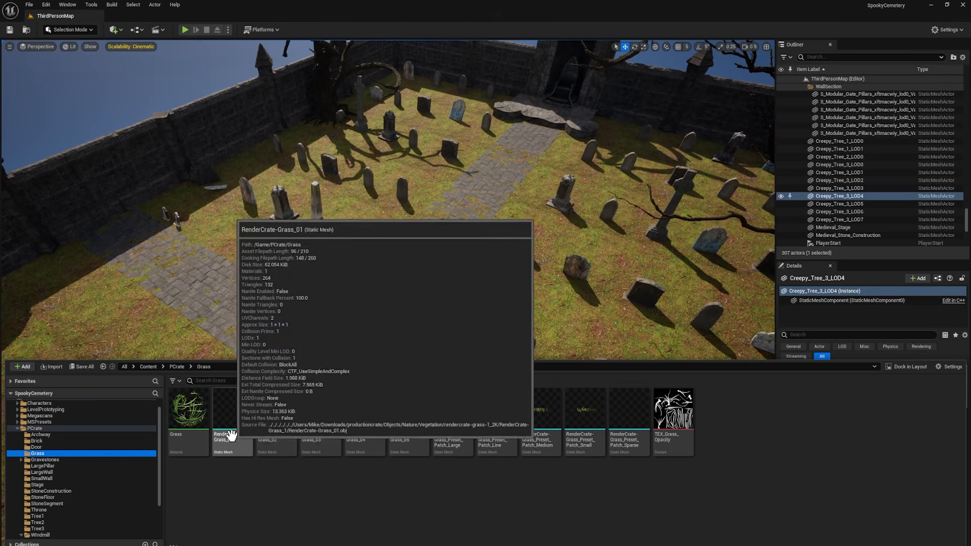
{"action": "mouse_move", "coordinate": [468, 425]}
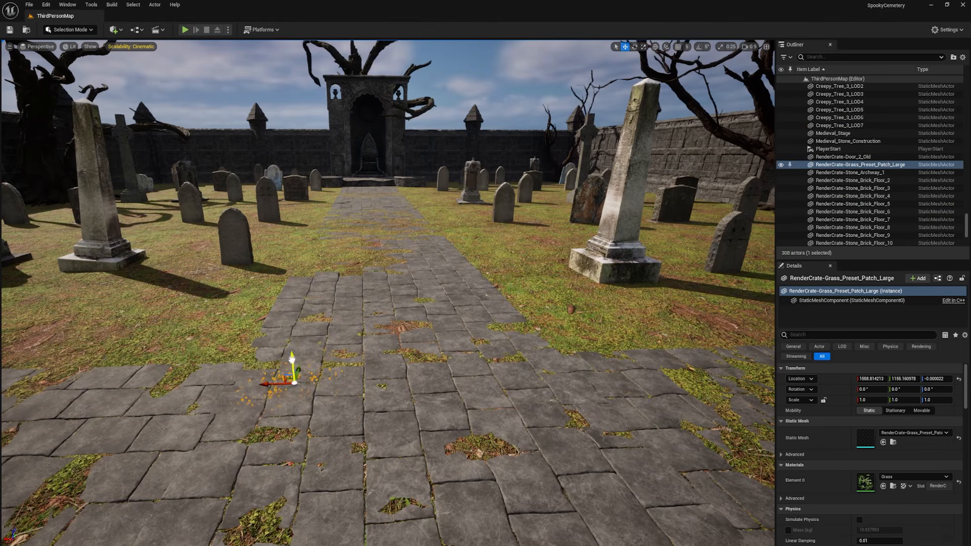
{"action": "mouse_move", "coordinate": [292, 357]}
{"action": "left_mouse_down"}
{"action": "mouse_move", "coordinate": [291, 335]}
{"action": "mouse_move", "coordinate": [289, 344]}
{"action": "left_mouse_up"}
{"action": "key", "text": "r"}
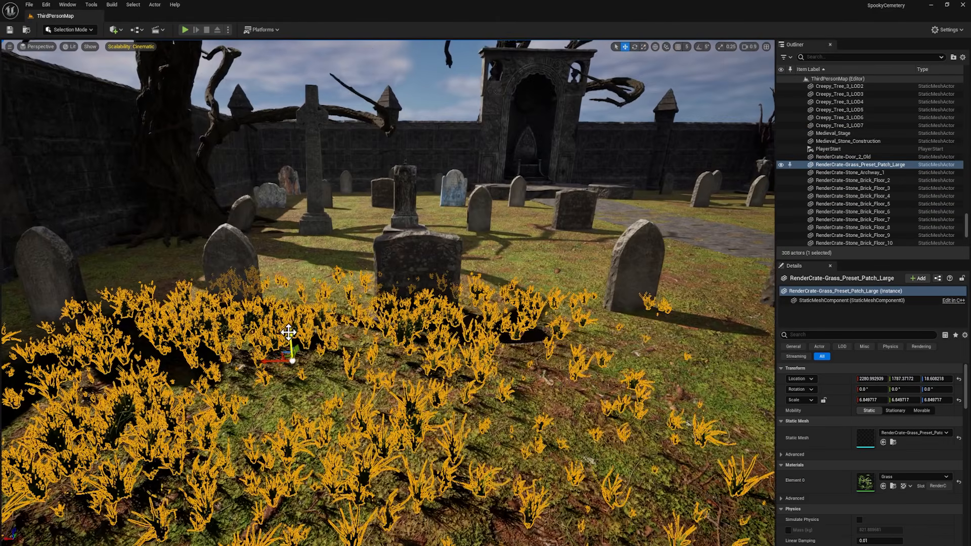
{"action": "left_click_drag", "start_coordinate": [288, 332], "coordinate": [290, 361]}
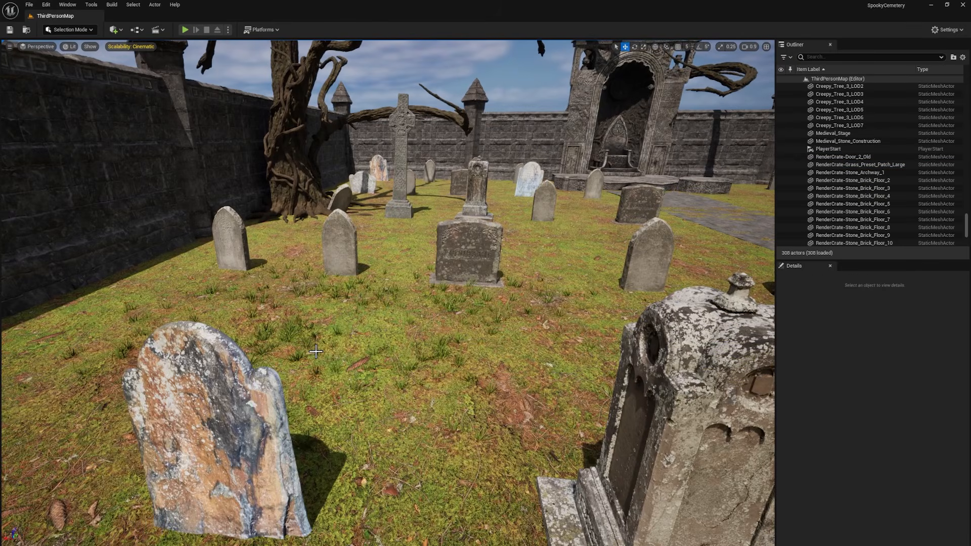
- Open the Grass material and shift its Base Color to a drier, yellower shade that suits the mossy ground
{"action": "key", "text": "ctrl+space"}
{"action": "double_click", "coordinate": [189, 420]}
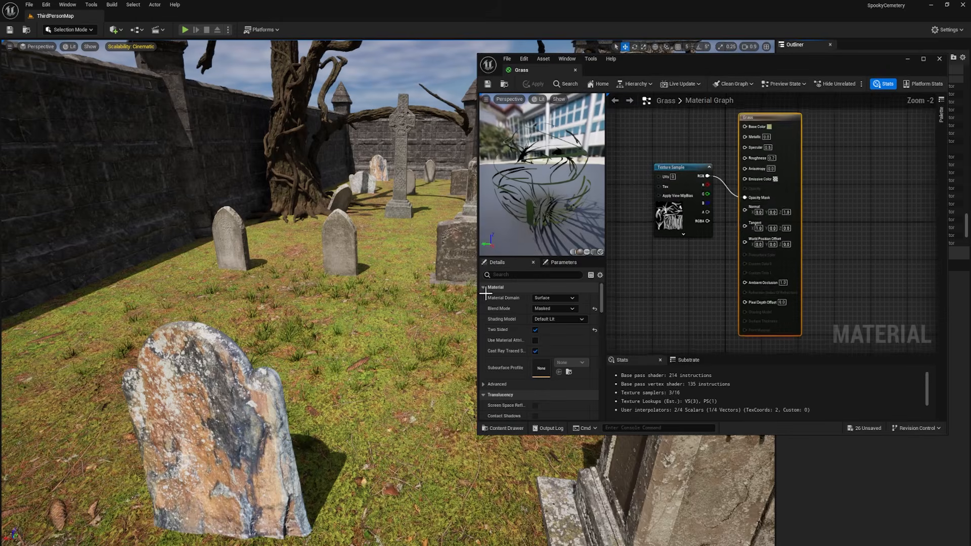
{"action": "scroll", "coordinate": [721, 139], "scroll_direction": "up", "scroll_amount": 2}
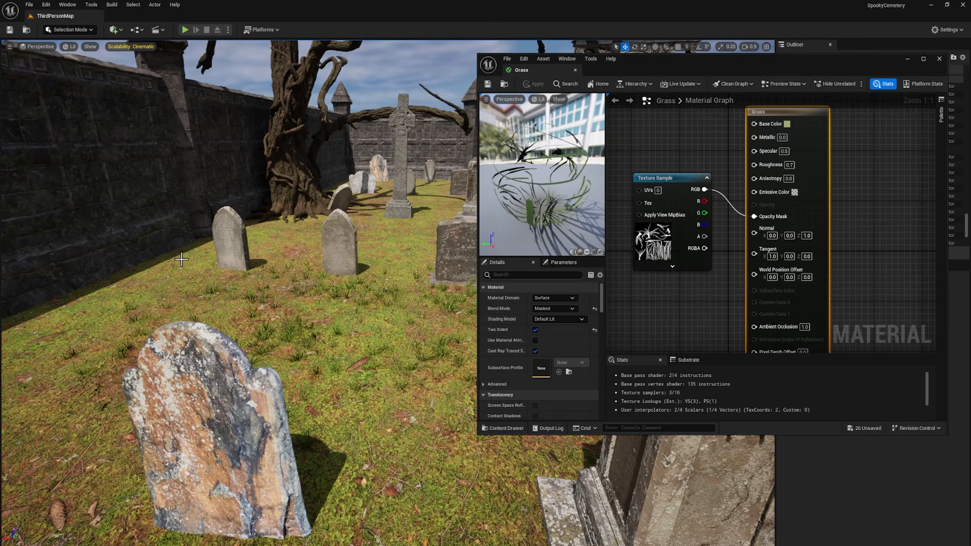
{"action": "key", "text": "w"}
{"action": "right_click_drag", "start_coordinate": [353, 429], "coordinate": [390, 405]}
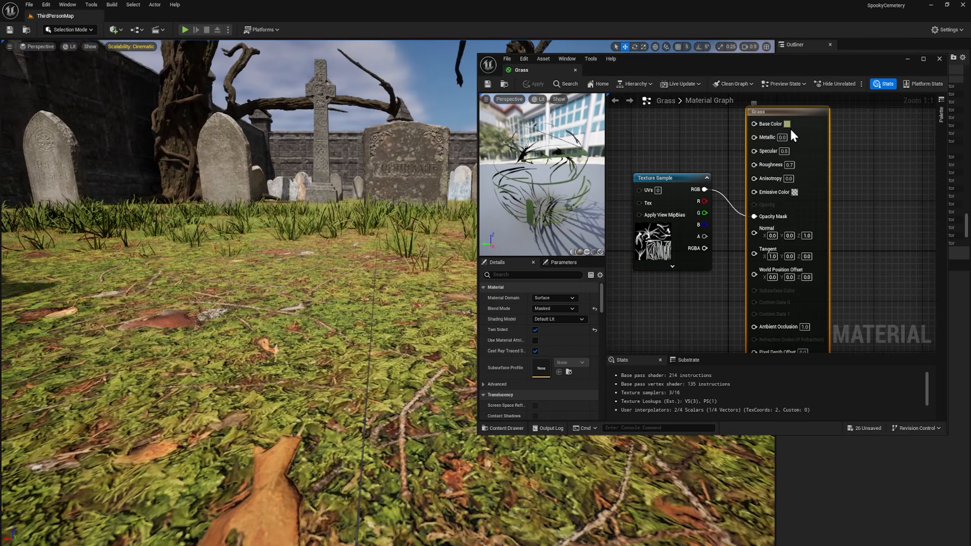
{"action": "left_click", "coordinate": [788, 124]}
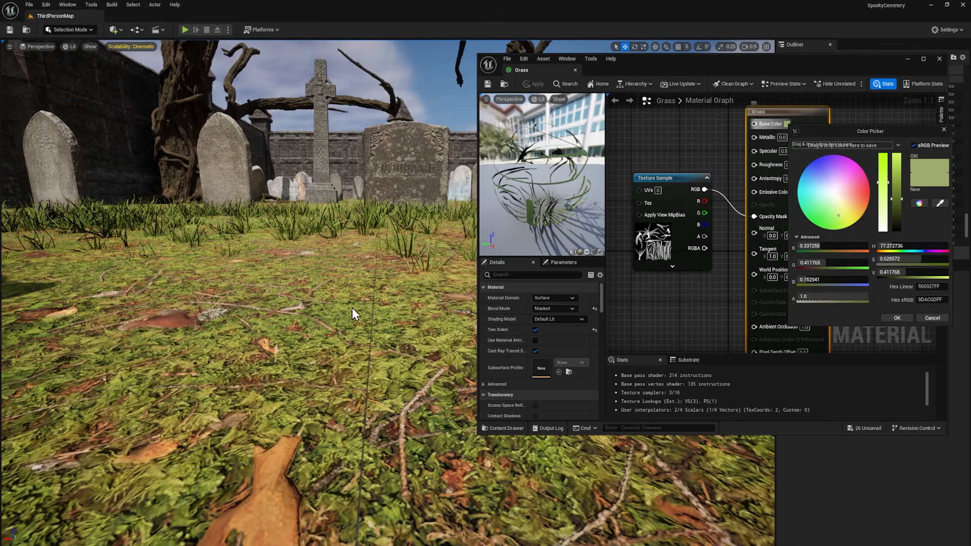
{"action": "left_click_drag", "start_coordinate": [846, 217], "coordinate": [896, 191]}
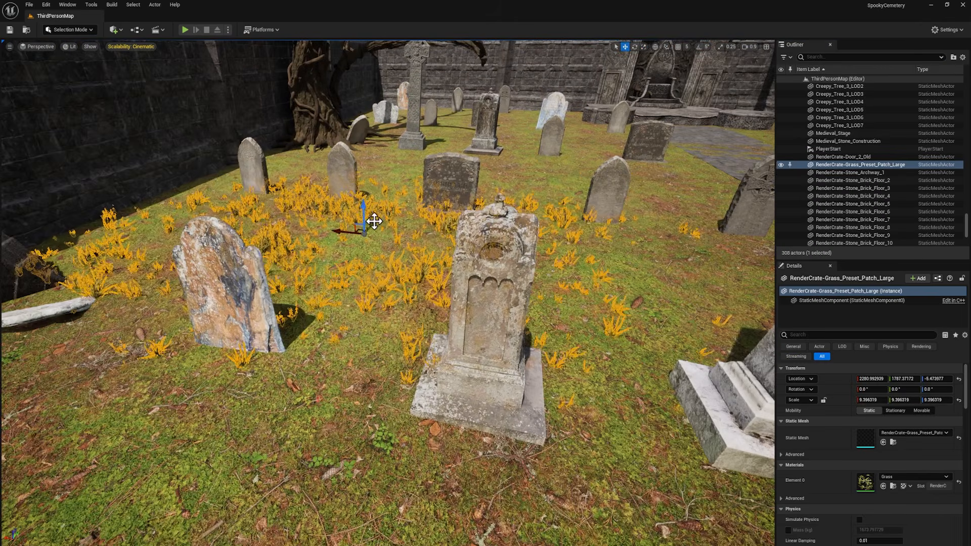
- Copy the large grass patch to about X 2281, Y 2231, turn it to about -189° and adjust its height
{"action": "left_click_drag", "start_coordinate": [373, 219], "coordinate": [321, 147], "text": "alt"}
{"action": "key", "text": "e"}
{"action": "key", "text": "w"}
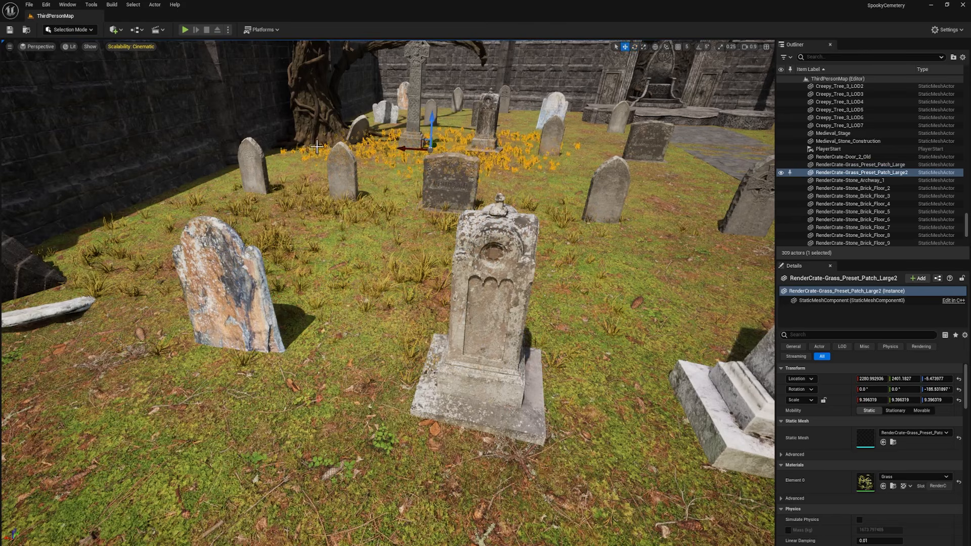
{"action": "key", "text": "r"}
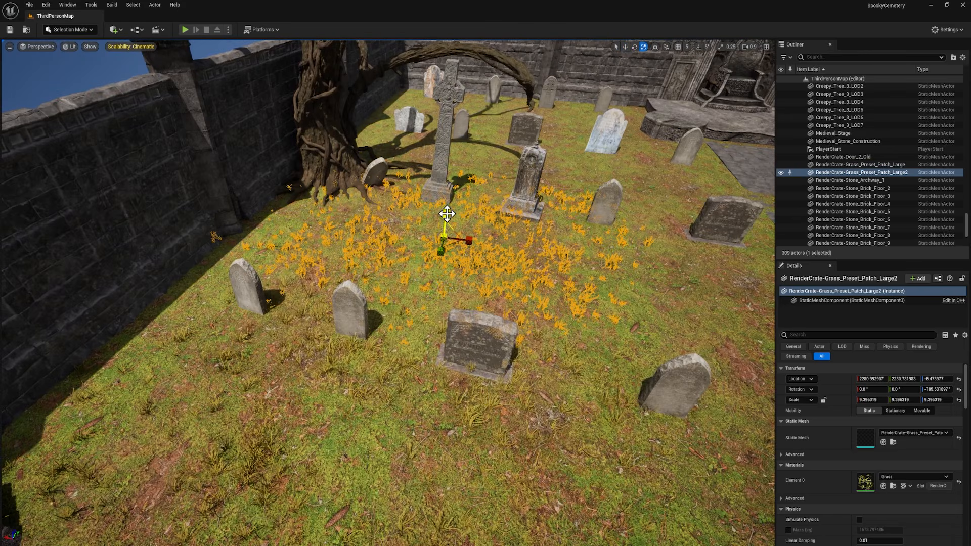
{"action": "left_click_drag", "start_coordinate": [447, 214], "coordinate": [448, 269]}
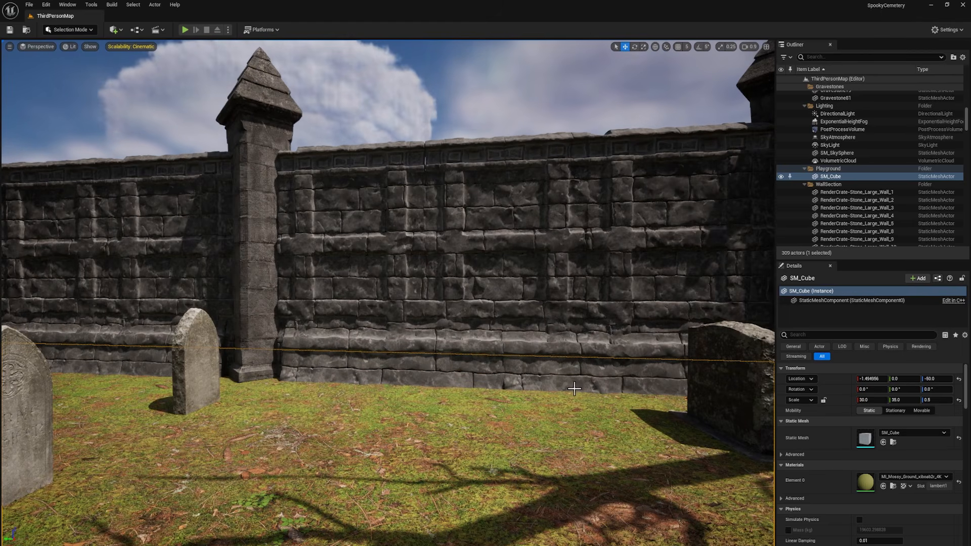
- Place RenderCrate-Grass_Preset_Patch_Line at the side wall's base, turn it about -88° to run along the wall and lower it into the ground
{"action": "left_click", "coordinate": [404, 353]}
{"action": "left_click", "coordinate": [294, 388]}
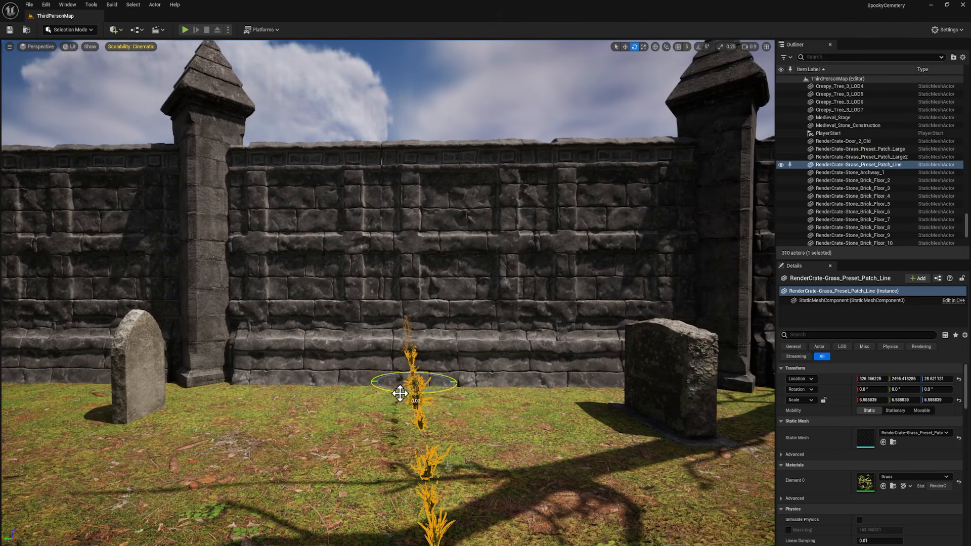
{"action": "left_click_drag", "start_coordinate": [400, 393], "coordinate": [372, 395]}
{"action": "key", "text": "w"}
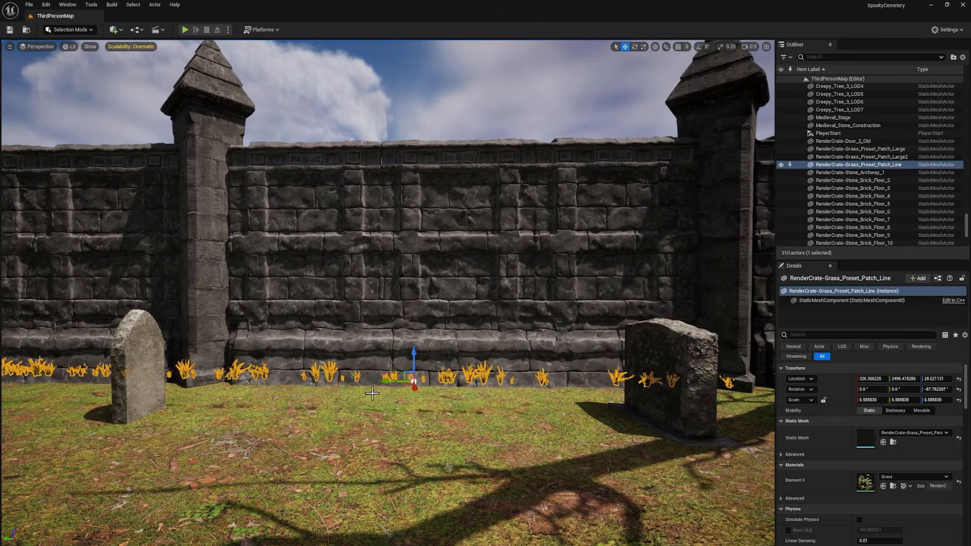
{"action": "left_click_drag", "start_coordinate": [413, 352], "coordinate": [420, 365], "text": "shift"}
{"action": "scroll", "coordinate": [415, 389], "scroll_direction": "up", "scroll_amount": 6}
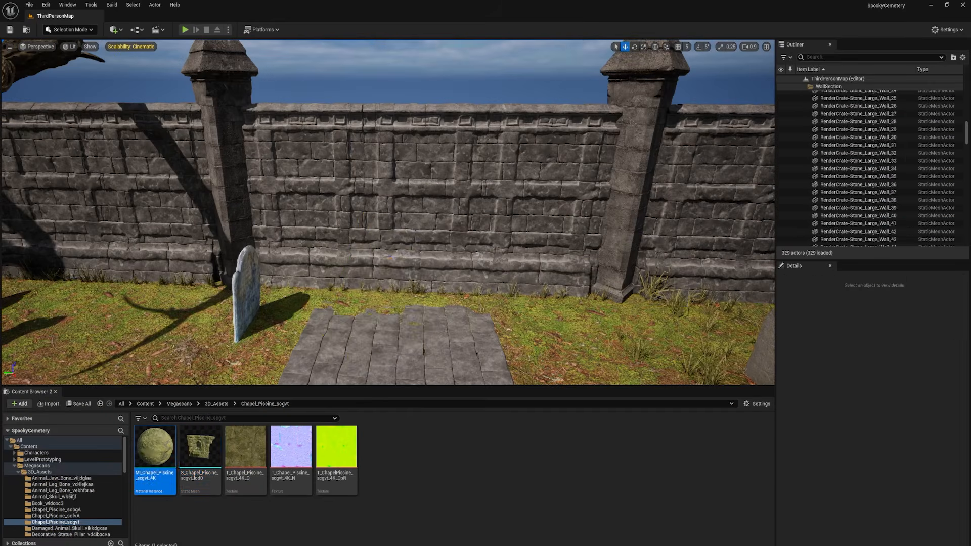
- Place S_Chapel_Piscine_scgvt_lod0 against the stone wall between two pillars, turn it about -88°, scale it to about 1.34 and embed it in the wall
{"action": "key", "text": "e"}
{"action": "left_click_drag", "start_coordinate": [200, 448], "coordinate": [404, 352]}
{"action": "left_click", "coordinate": [699, 47]}
{"action": "left_click", "coordinate": [421, 212]}
{"action": "key", "text": "w"}
{"action": "left_click_drag", "start_coordinate": [417, 256], "coordinate": [420, 355]}
{"action": "left_click", "coordinate": [354, 316]}
{"action": "left_click_drag", "start_coordinate": [347, 327], "coordinate": [370, 329], "text": "shift"}
{"action": "key", "text": "r"}
{"action": "key", "text": "w"}
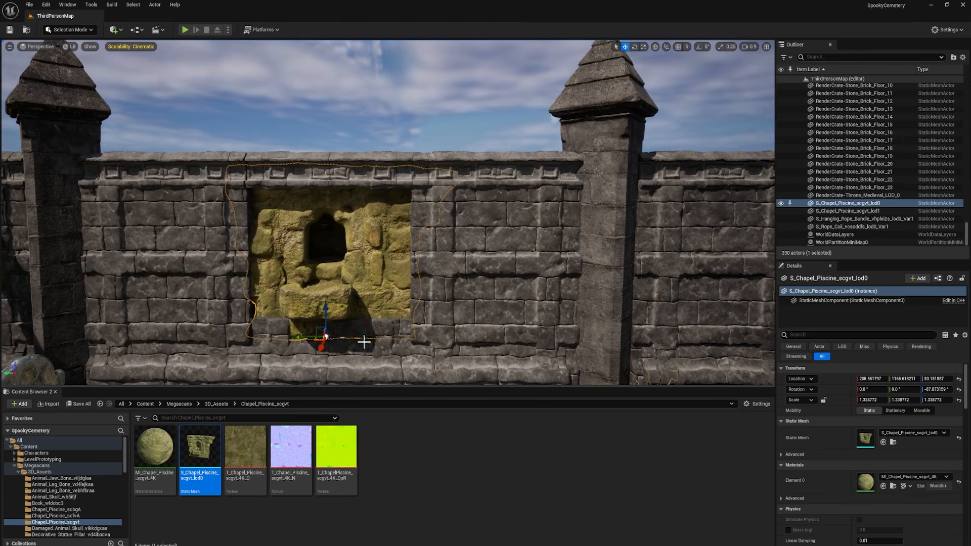
- Open the MI_Chapel_Piscine_scgvt_4K material and adjust its albedo saturation, brightness and contrast to match the grey wall stone
{"action": "double_click", "coordinate": [155, 447]}
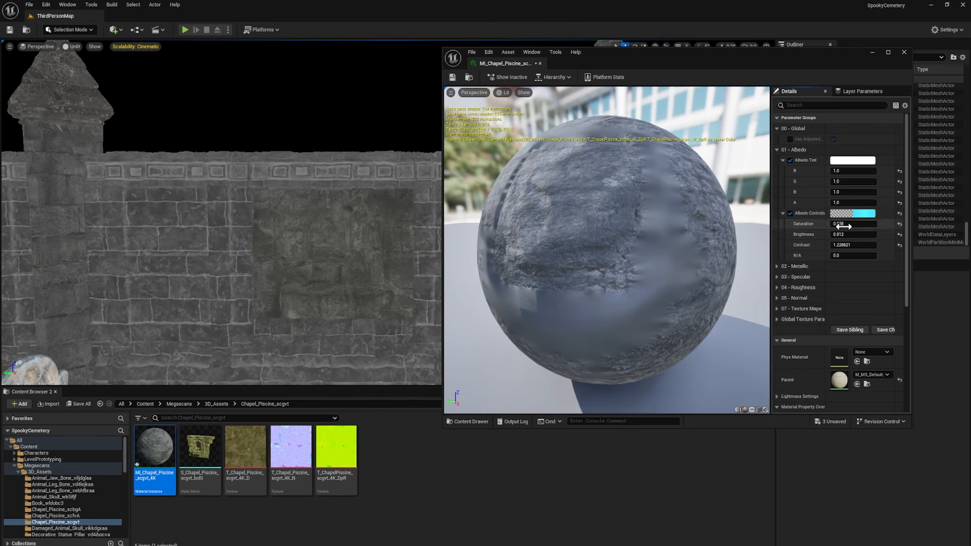
{"action": "mouse_move", "coordinate": [843, 235]}
{"action": "left_mouse_down"}
{"action": "mouse_move", "coordinate": [870, 244]}
{"action": "mouse_move", "coordinate": [855, 235]}
{"action": "left_mouse_up"}
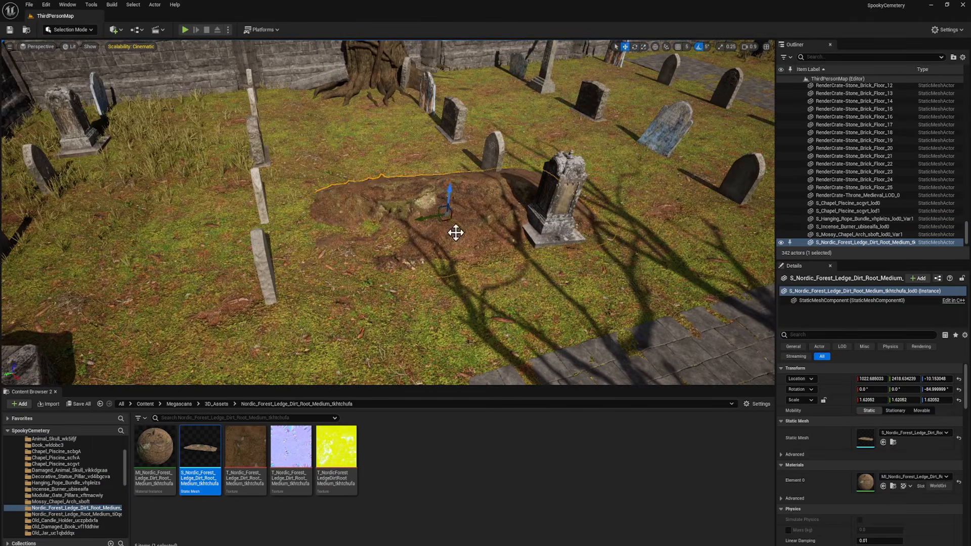
- Move the Nordic_Forest_Ledge_Dirt_Root mound to the large tree's roots and position another copy under the fallen statue by the wall
{"action": "left_click_drag", "start_coordinate": [456, 233], "coordinate": [384, 122], "text": "shift"}
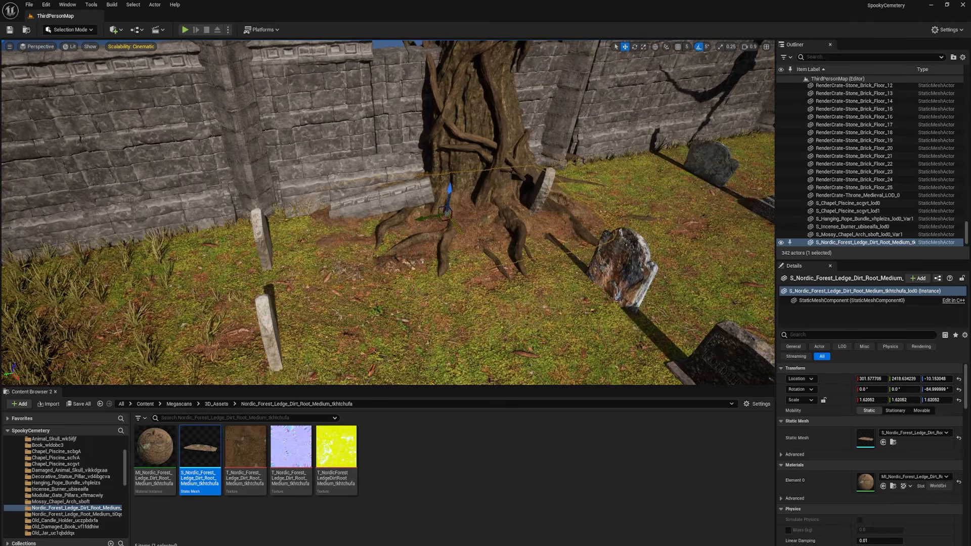
{"action": "left_click_drag", "start_coordinate": [437, 218], "coordinate": [379, 259], "text": "shift"}
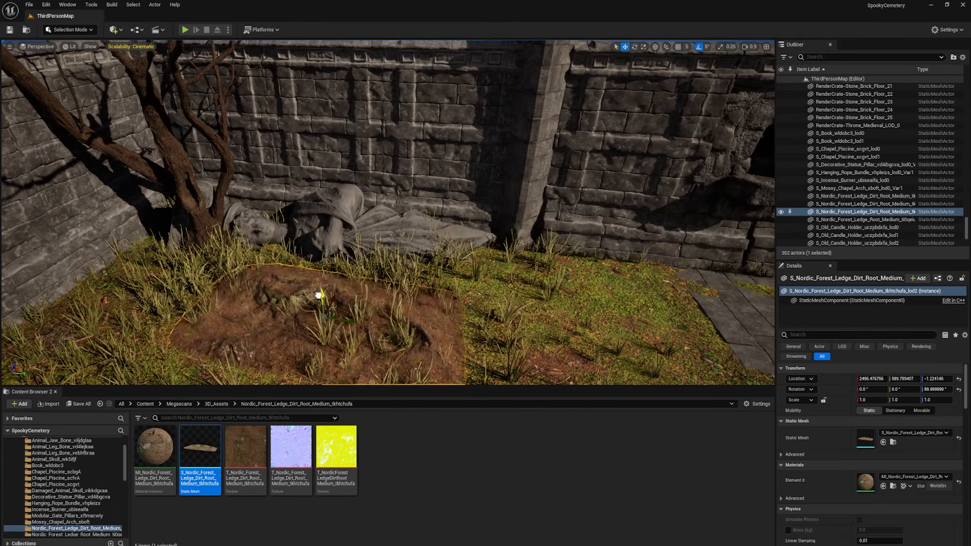
{"action": "key", "text": "w"}
{"action": "left_click_drag", "start_coordinate": [576, 262], "coordinate": [496, 241]}
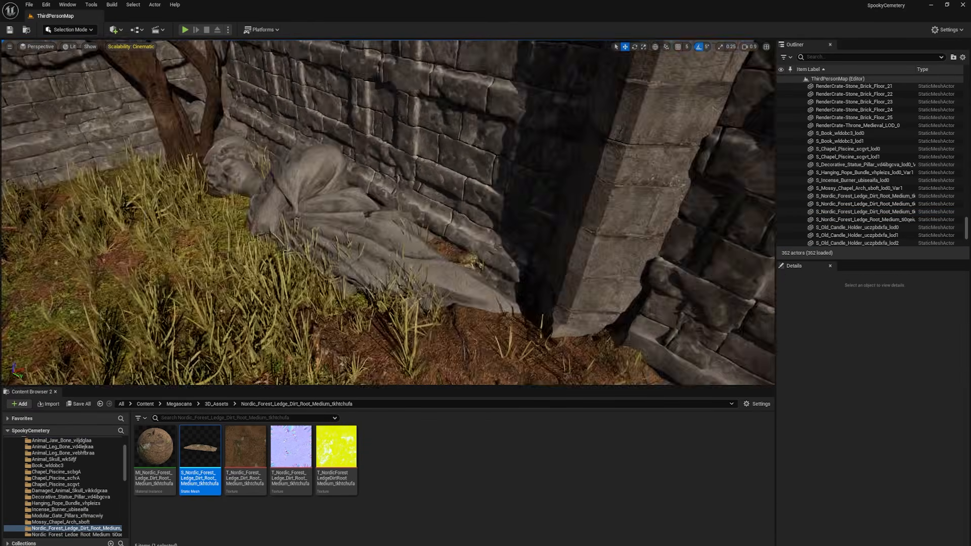
{"action": "right_click_drag", "start_coordinate": [496, 241], "coordinate": [384, 212]}
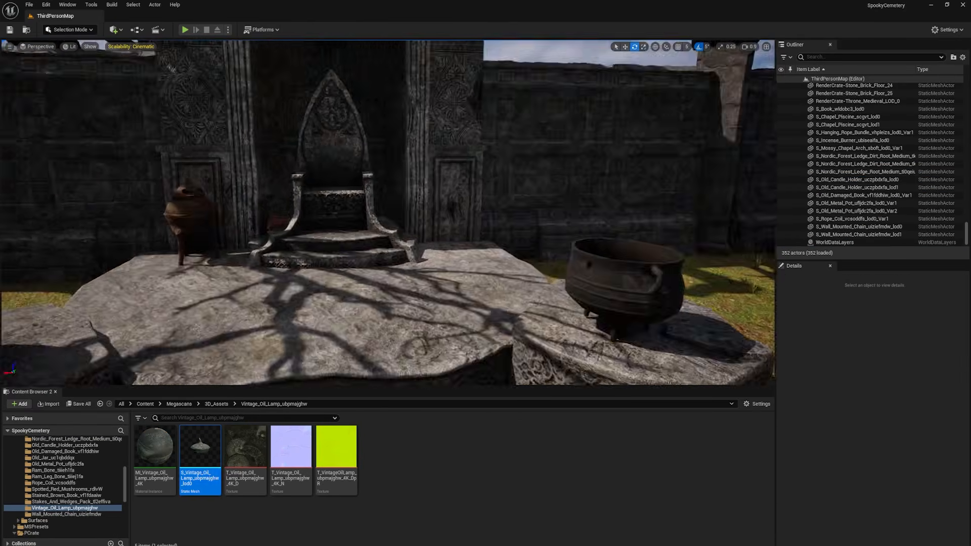
- Arrange the red S_Book_wldobc3 copies on the book stack beside the throne, enlarging one to fit the pile
{"action": "left_click", "coordinate": [340, 317]}
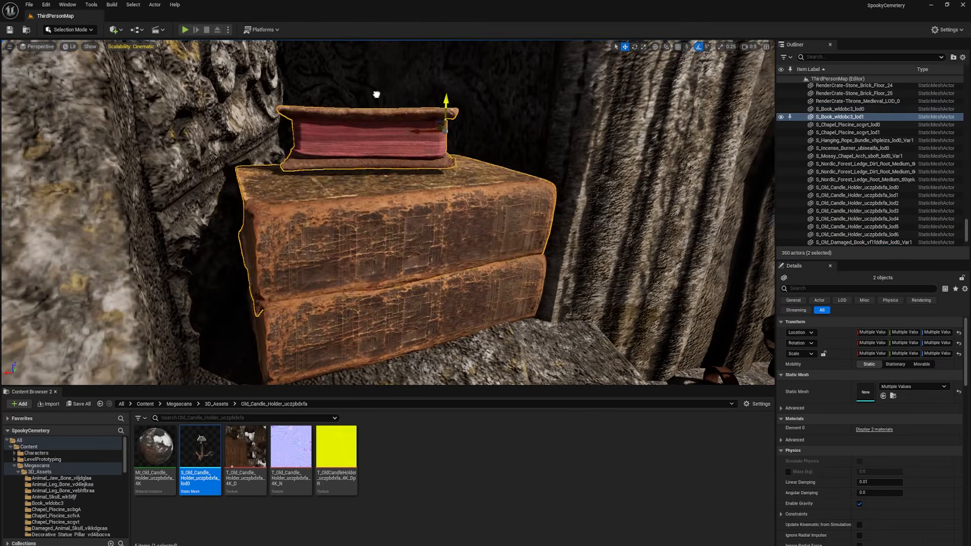
{"action": "left_click", "coordinate": [510, 254]}
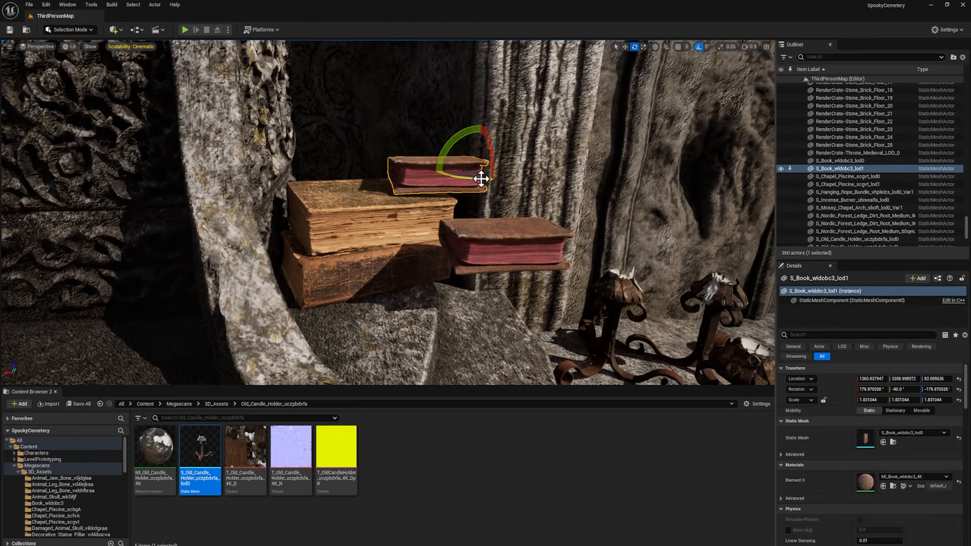
{"action": "left_click_drag", "start_coordinate": [481, 174], "coordinate": [548, 234]}
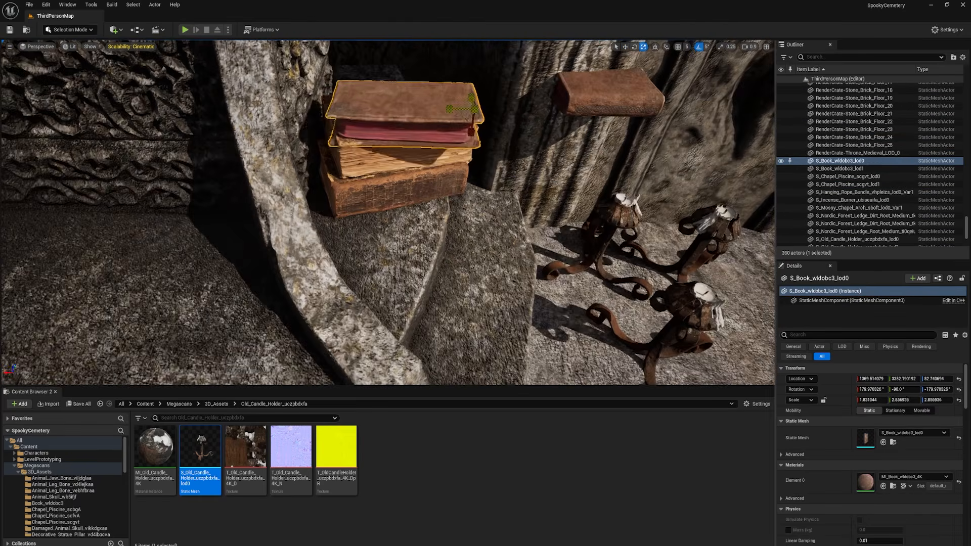
{"action": "left_click_drag", "start_coordinate": [607, 91], "coordinate": [522, 86]}
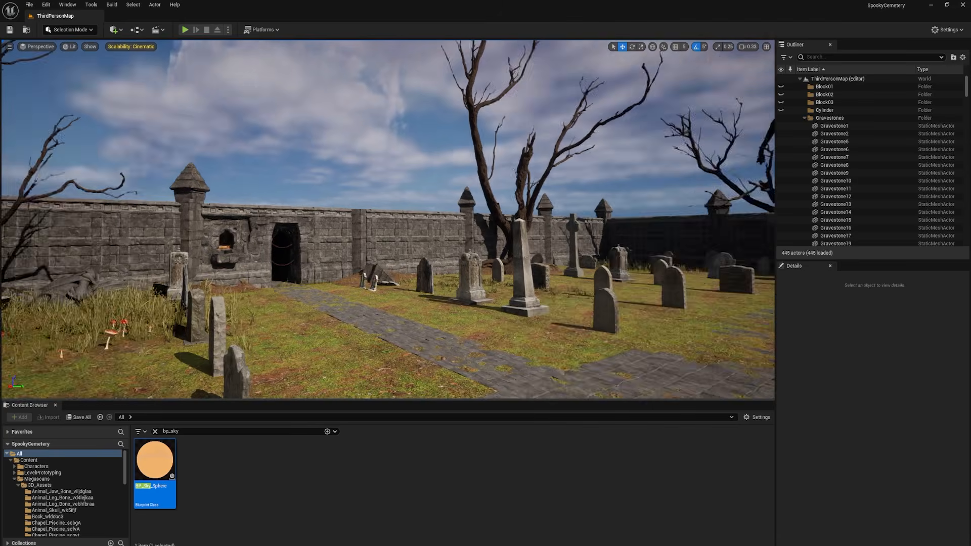
- Swing the directional light around so a low sun casts long shadows across the gravestones
{"action": "right_click_drag", "start_coordinate": [388, 219], "coordinate": [303, 219]}
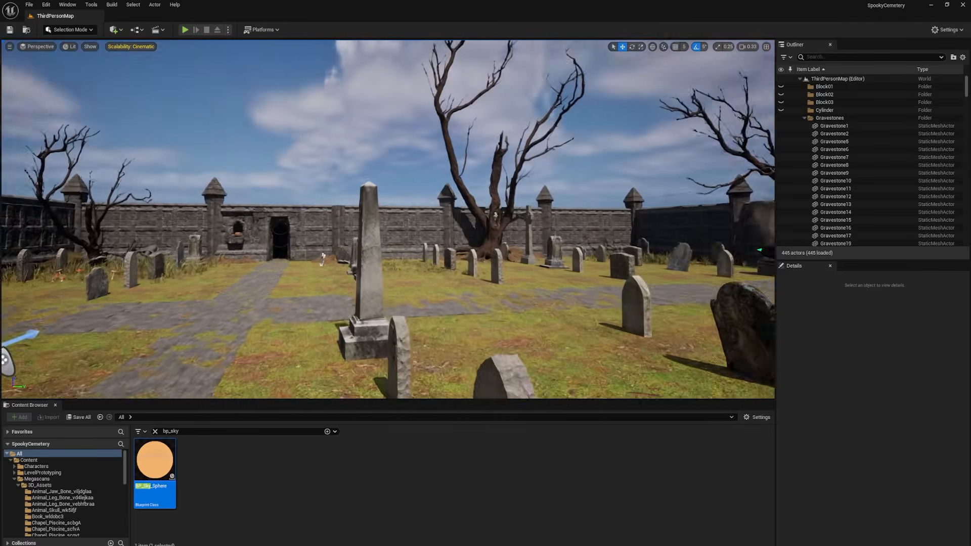
{"action": "right_click_drag", "start_coordinate": [387, 219], "coordinate": [516, 219]}
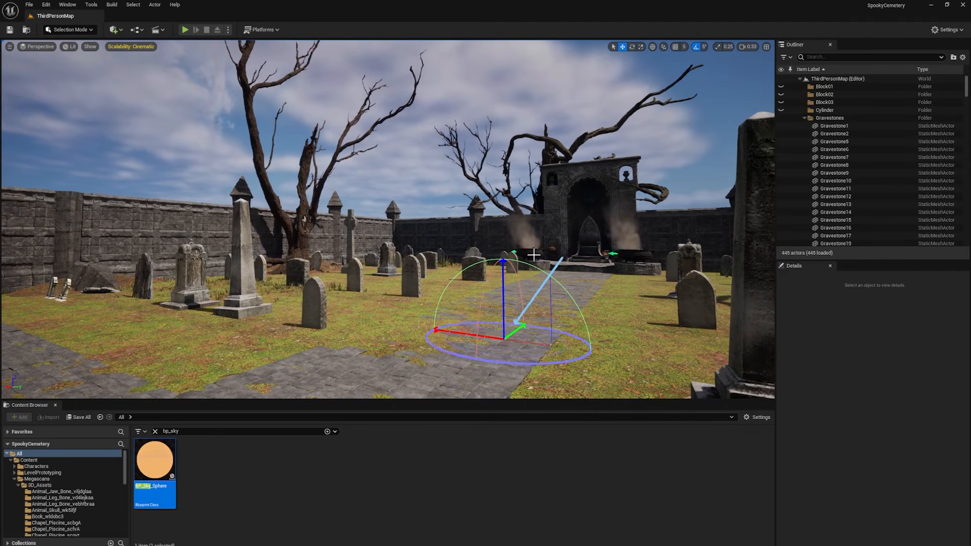
{"action": "key", "text": "ctrl+l"}
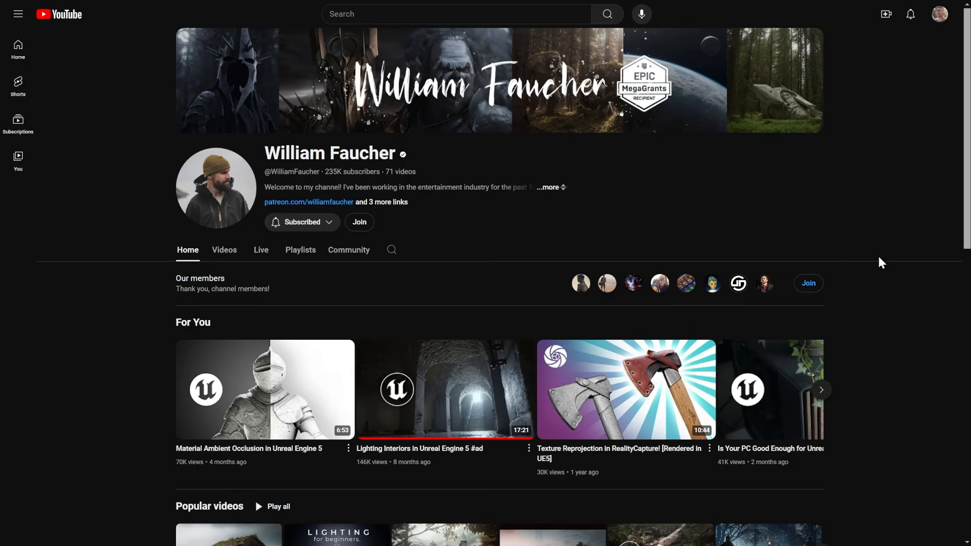
- Switch to YouTube and open the video "Lighting a NIGHT-TIME exterior in Unreal" from the channel's popular videos
{"action": "scroll", "coordinate": [315, 307], "scroll_direction": "down", "scroll_amount": 7}
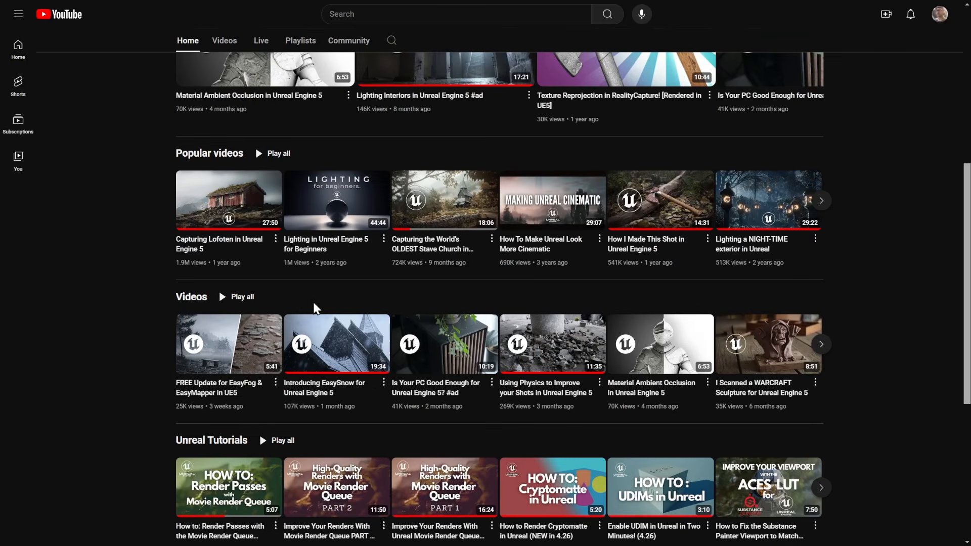
{"action": "left_click", "coordinate": [738, 203]}
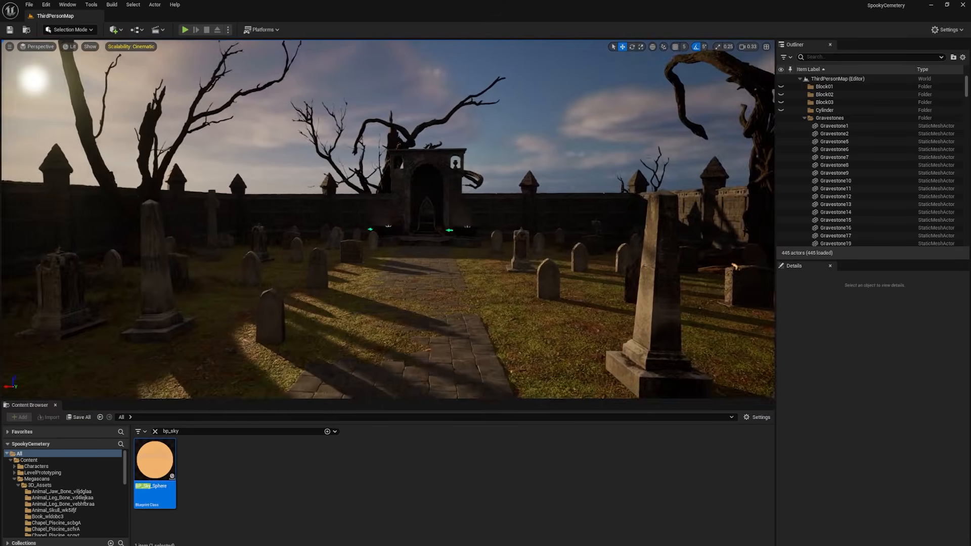
- Filter the level's actors by "light" and delete the DirectionalLight and SkyLight
{"action": "right_click_drag", "start_coordinate": [388, 219], "coordinate": [203, 219]}
{"action": "right_click_drag", "start_coordinate": [400, 256], "coordinate": [400, 223]}
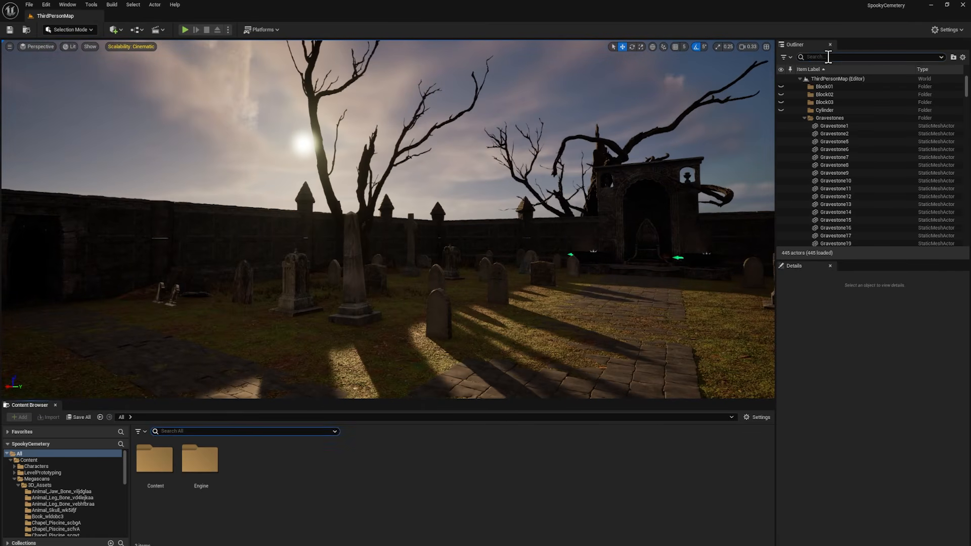
{"action": "left_click", "coordinate": [828, 56]}
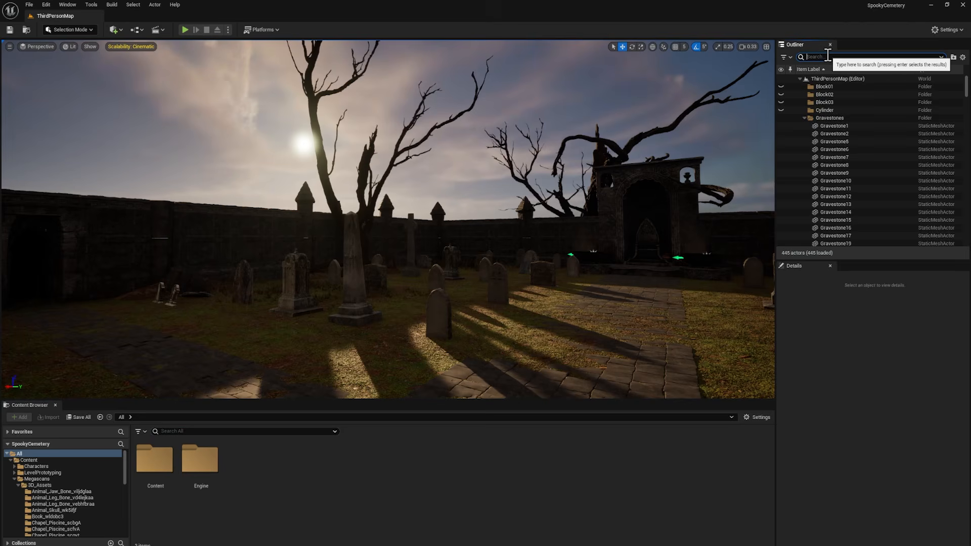
{"action": "type", "text": "light"}
{"action": "key", "text": "Return"}
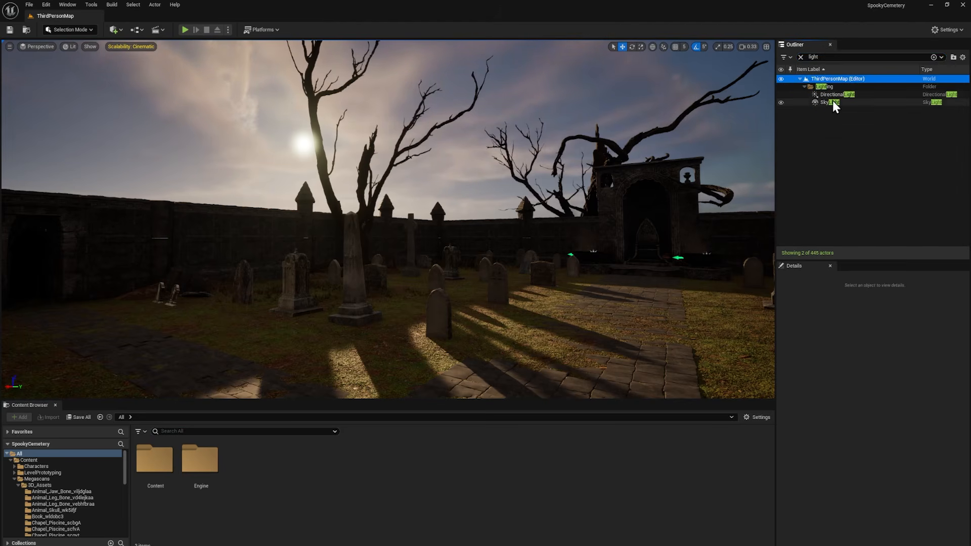
{"action": "key", "text": "Delete"}
- Filter the level's actors by "atmos" and delete the SkyAtmosphere
{"action": "type", "text": "tmos"}
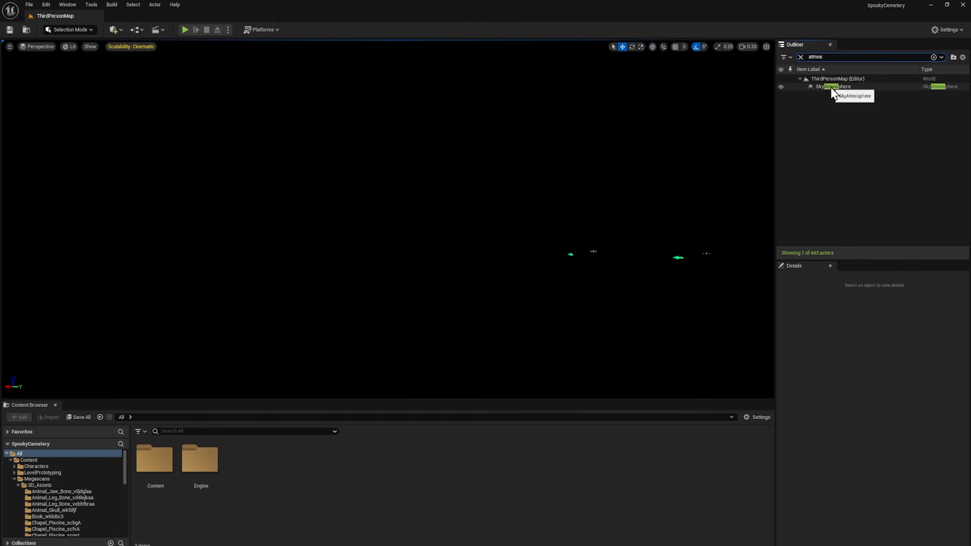
{"action": "left_click", "coordinate": [833, 87]}
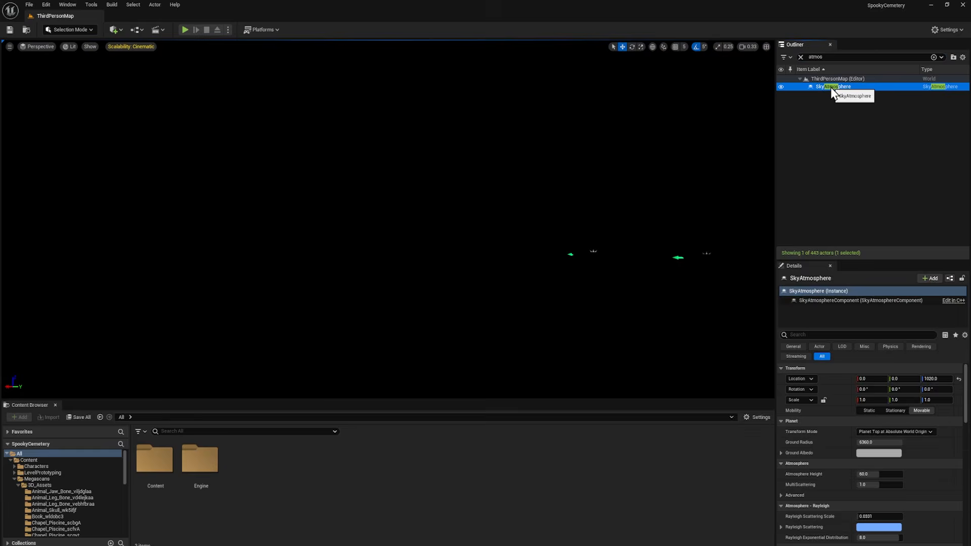
{"action": "key", "text": "Delete"}
- Filter the level's actors by "vol" and delete the VolumetricCloud
{"action": "right_click_drag", "start_coordinate": [523, 219], "coordinate": [393, 238]}
{"action": "double_click", "coordinate": [834, 58]}
{"action": "type", "text": "vol"}
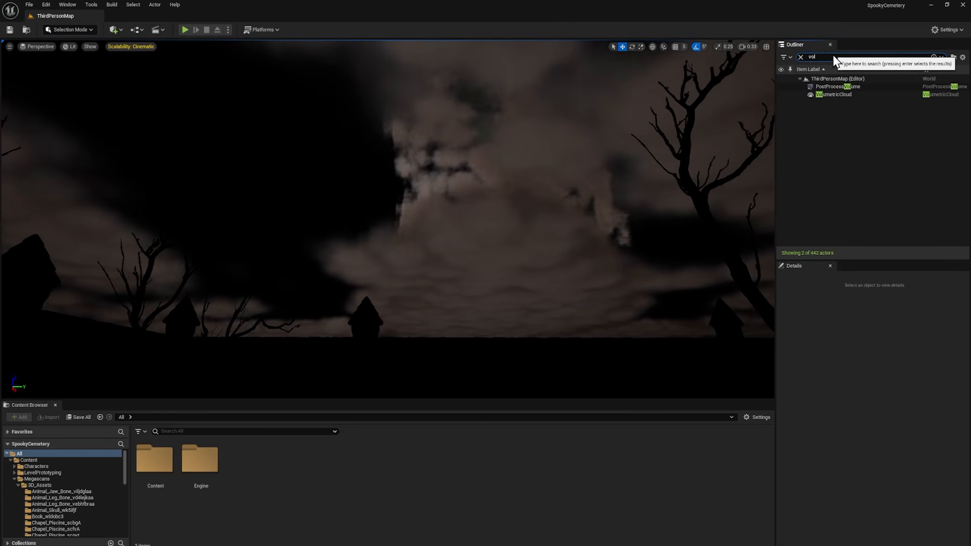
{"action": "left_click", "coordinate": [845, 95]}
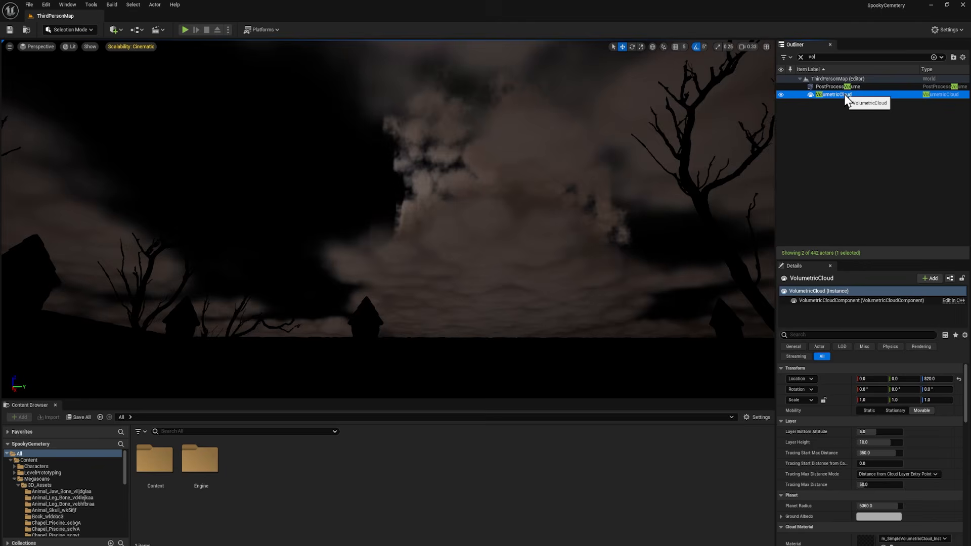
{"action": "right_click_drag", "start_coordinate": [425, 195], "coordinate": [488, 213]}
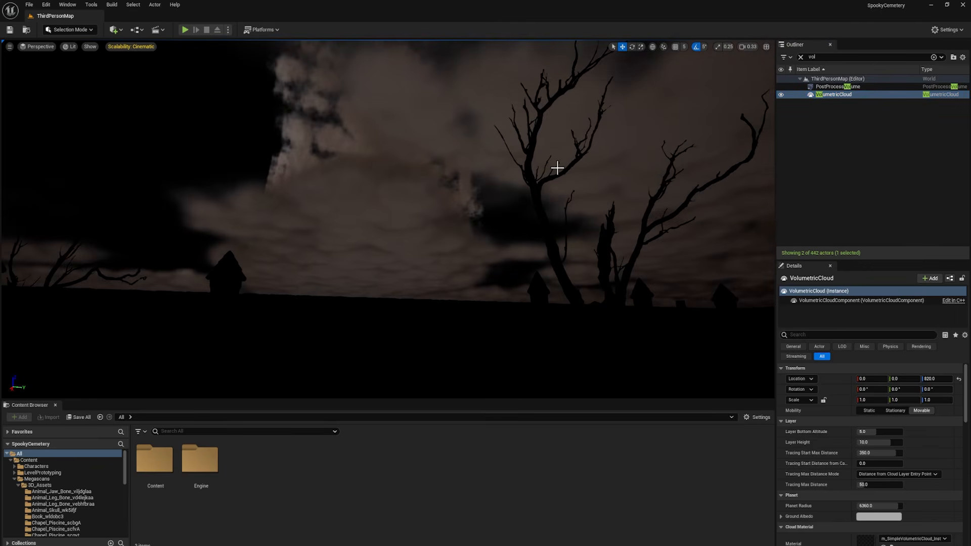
{"action": "key", "text": "Delete"}
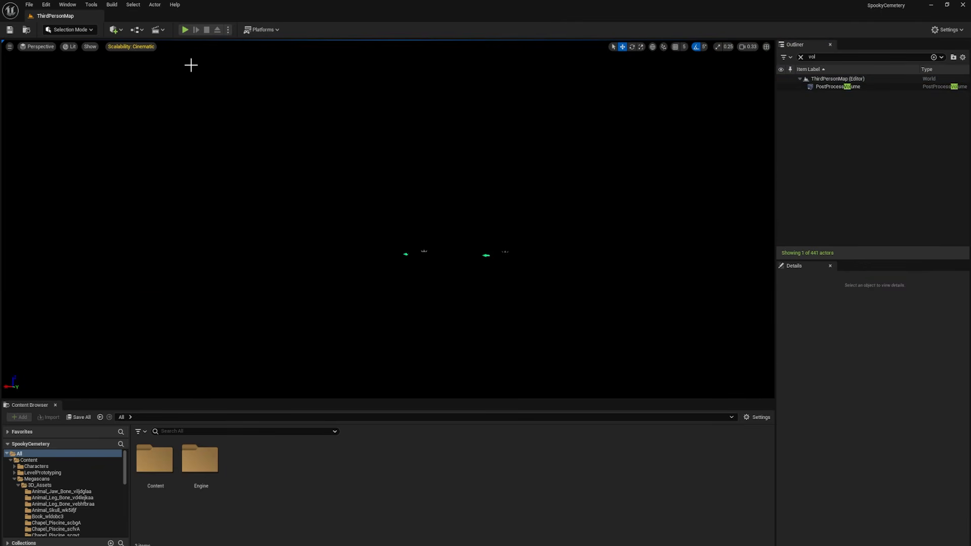
- Inspect the darkened cemetery in the Unlit view mode and return the viewport to Lit
{"action": "left_click", "coordinate": [69, 47]}
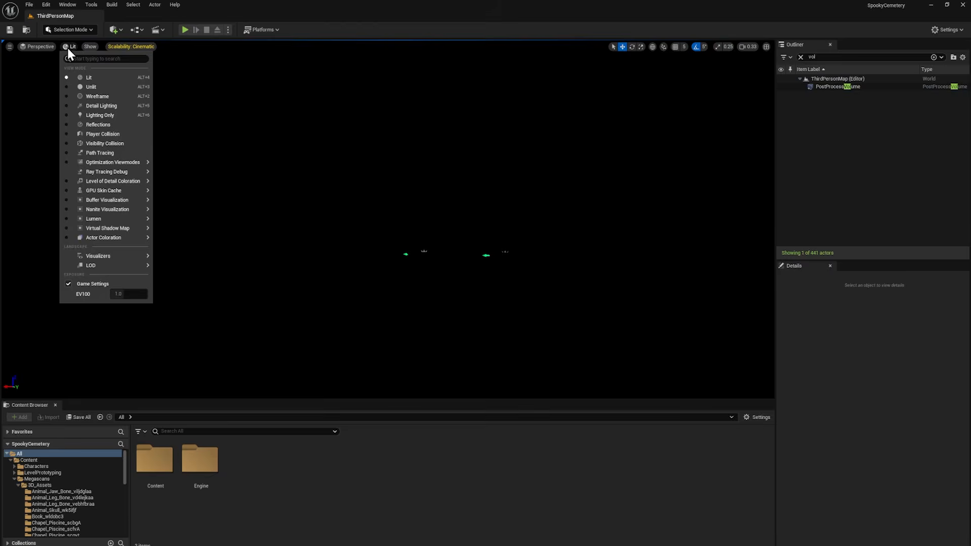
{"action": "left_click", "coordinate": [90, 87]}
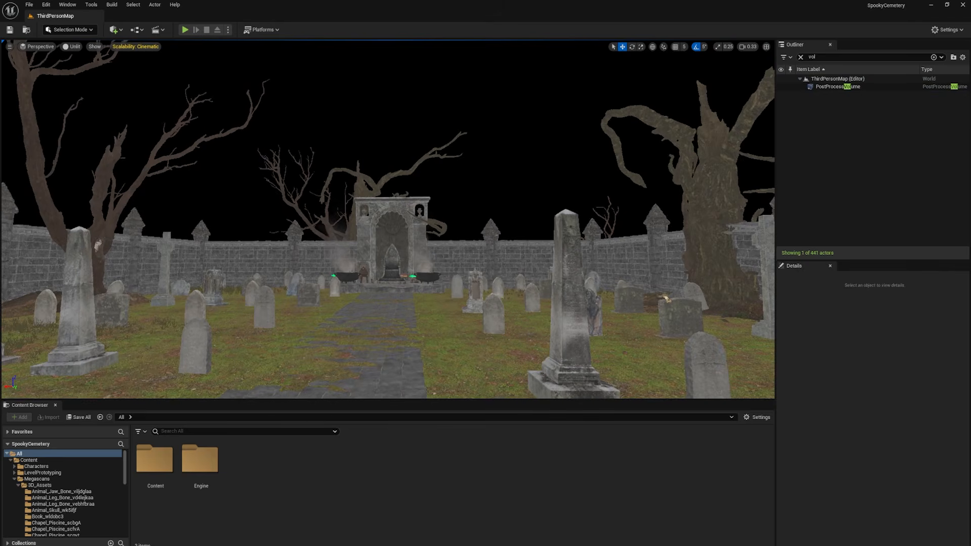
{"action": "left_click", "coordinate": [71, 47]}
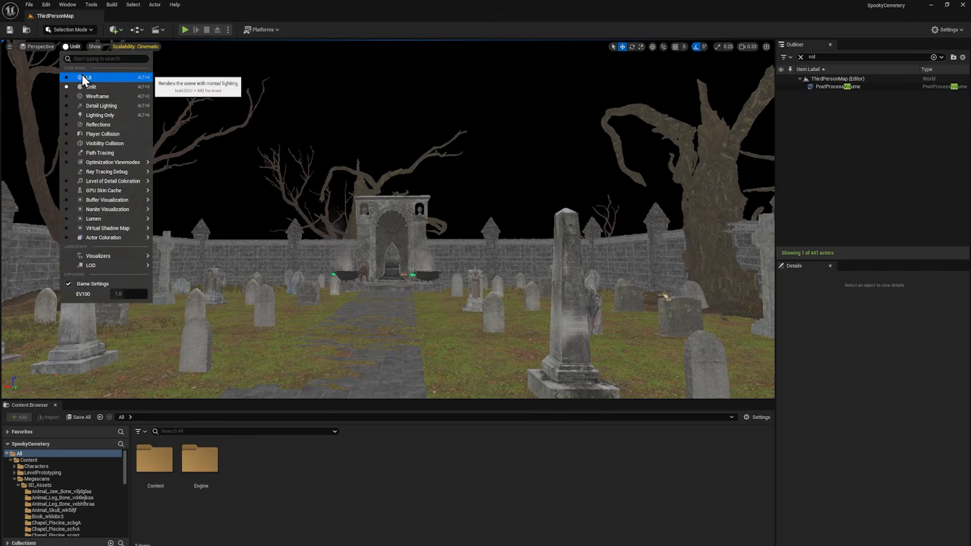
{"action": "left_click", "coordinate": [82, 74]}
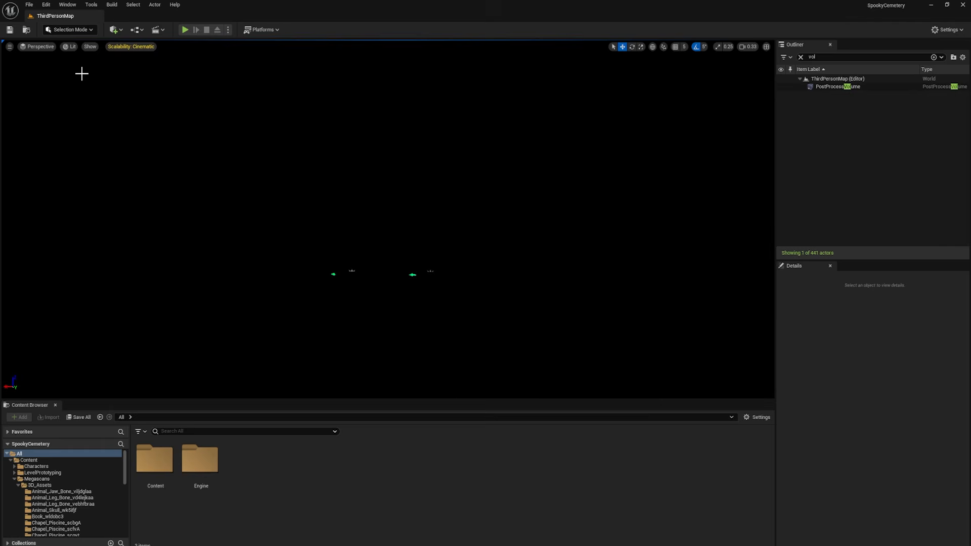
- Search all assets for BP_Sky, place BP_Sky_Sphere in the level and check the Show Engine Content setting
{"action": "left_click", "coordinate": [24, 455]}
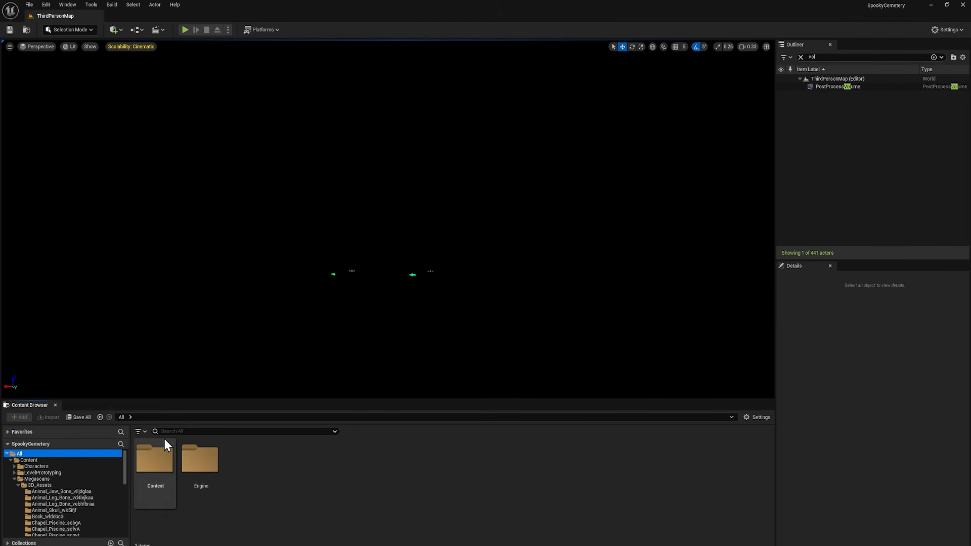
{"action": "left_click", "coordinate": [186, 432]}
{"action": "type", "text": "BP_Sky"}
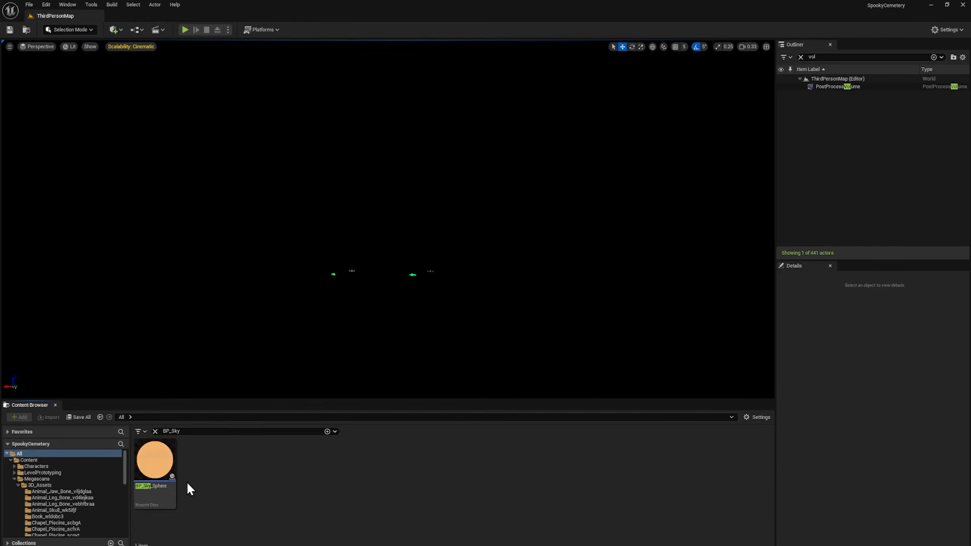
{"action": "left_click_drag", "start_coordinate": [156, 493], "coordinate": [283, 275]}
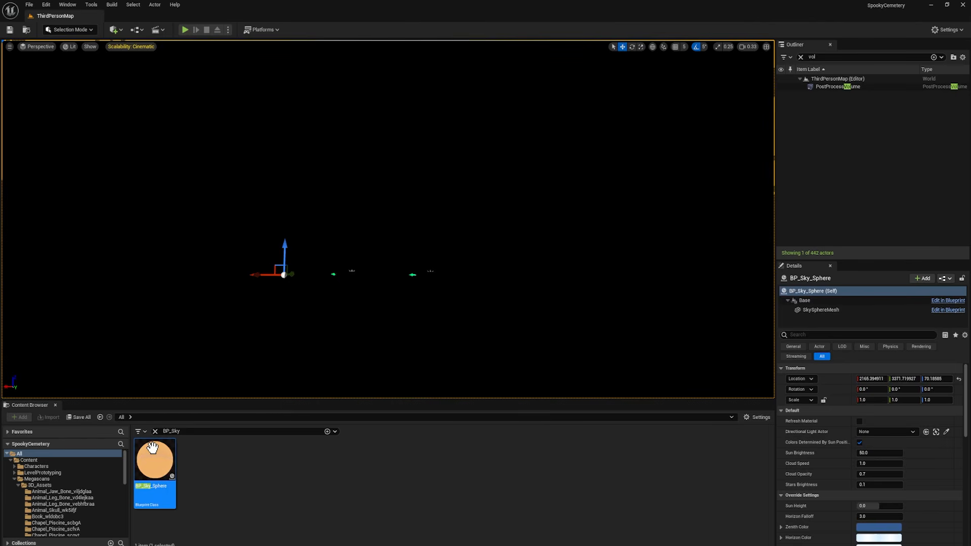
{"action": "left_click", "coordinate": [762, 416]}
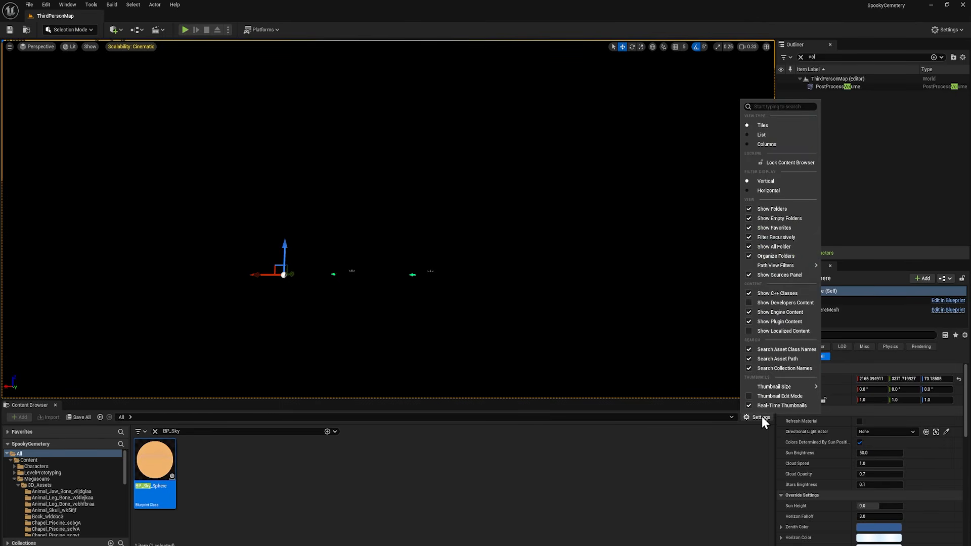
{"action": "left_click", "coordinate": [793, 312]}
- Filter the level's actors by "sky" and delete the old SM_SkySphere
{"action": "left_click", "coordinate": [801, 58]}
{"action": "right_click_drag", "start_coordinate": [388, 219], "coordinate": [31, 218]}
{"action": "mouse_move", "coordinate": [344, 228]}
{"action": "right_mouse_down"}
{"action": "mouse_move", "coordinate": [324, 223]}
{"action": "mouse_move", "coordinate": [355, 230]}
{"action": "mouse_move", "coordinate": [329, 225]}
{"action": "mouse_move", "coordinate": [345, 228]}
{"action": "mouse_move", "coordinate": [380, 127]}
{"action": "mouse_move", "coordinate": [258, 264]}
{"action": "mouse_move", "coordinate": [344, 238]}
{"action": "right_mouse_up"}
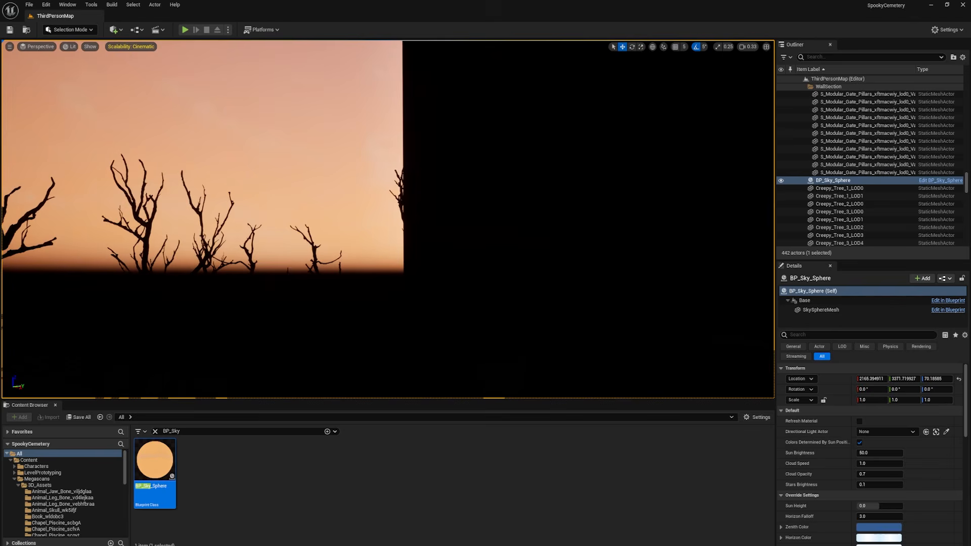
{"action": "left_click", "coordinate": [859, 57]}
{"action": "type", "text": "sky"}
{"action": "left_click", "coordinate": [856, 94]}
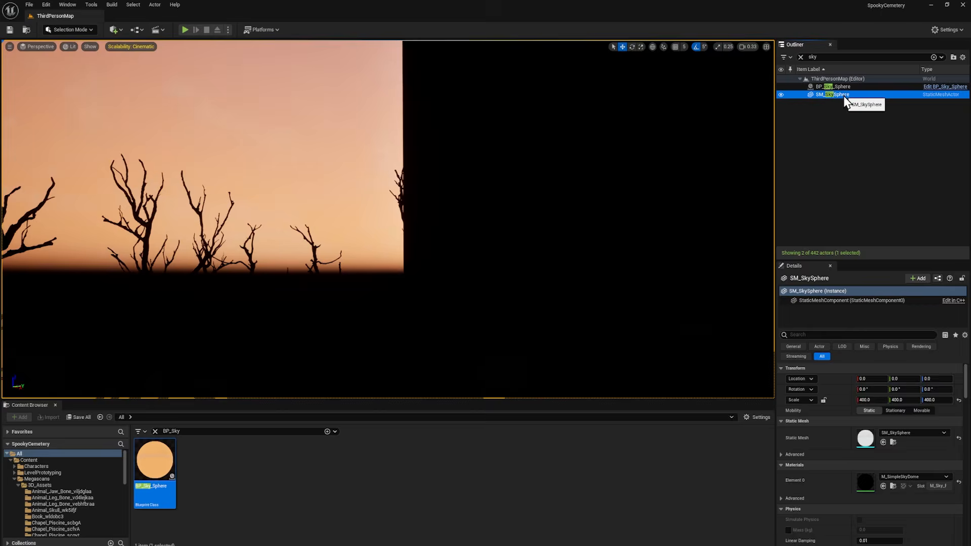
{"action": "key", "text": "Delete"}
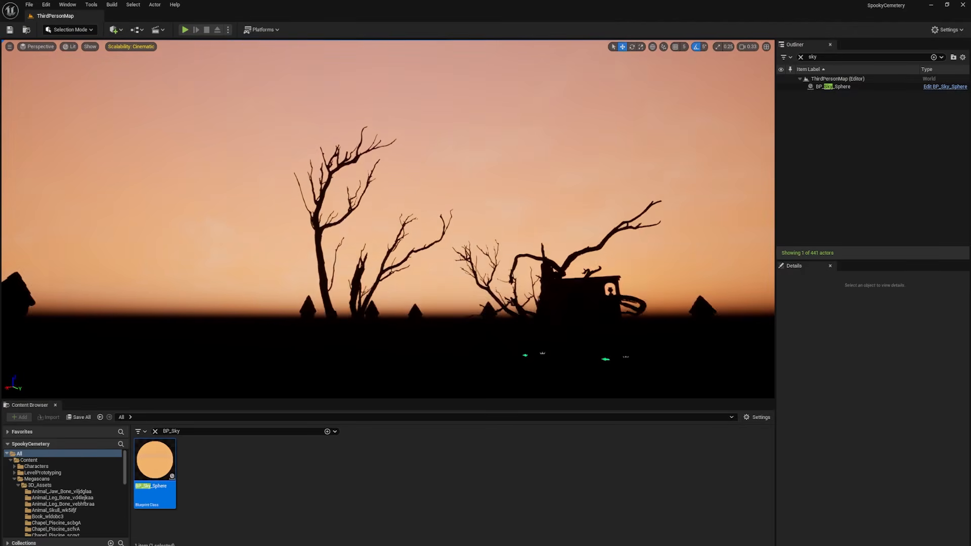
- Select BP_Sky_Sphere and lower its Sun Height to -1.0 for a starry night sky
{"action": "right_click_drag", "start_coordinate": [437, 129], "coordinate": [526, 127]}
{"action": "left_click", "coordinate": [437, 129]}
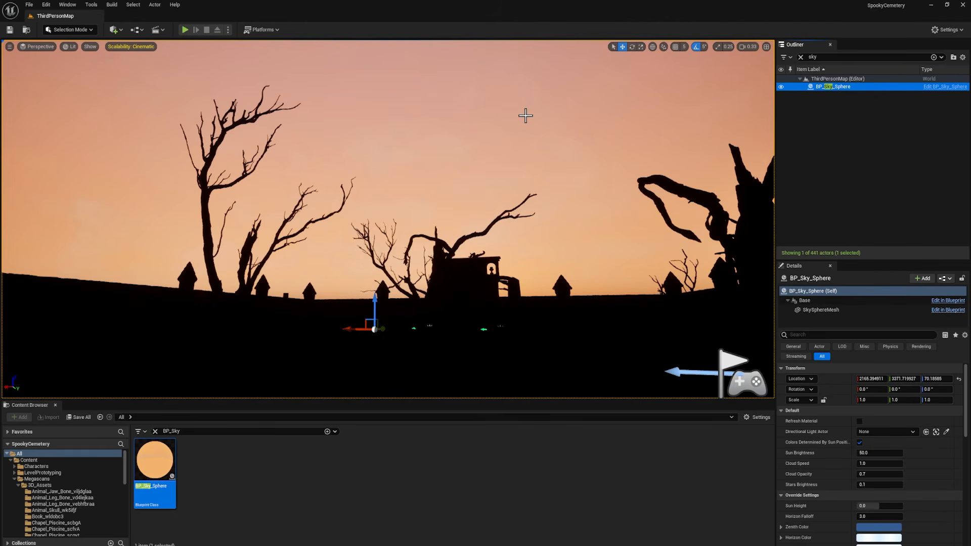
{"action": "left_click", "coordinate": [821, 334]}
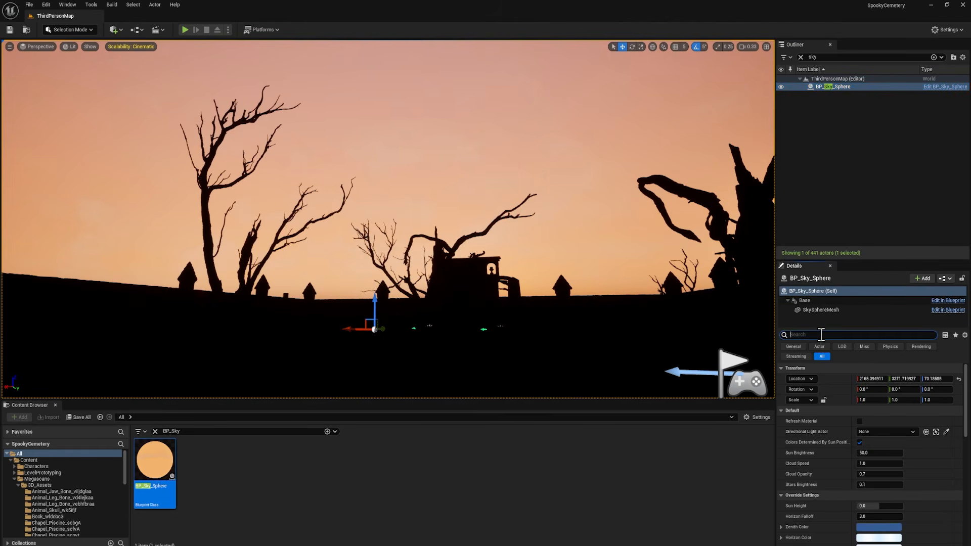
{"action": "type", "text": "sun"}
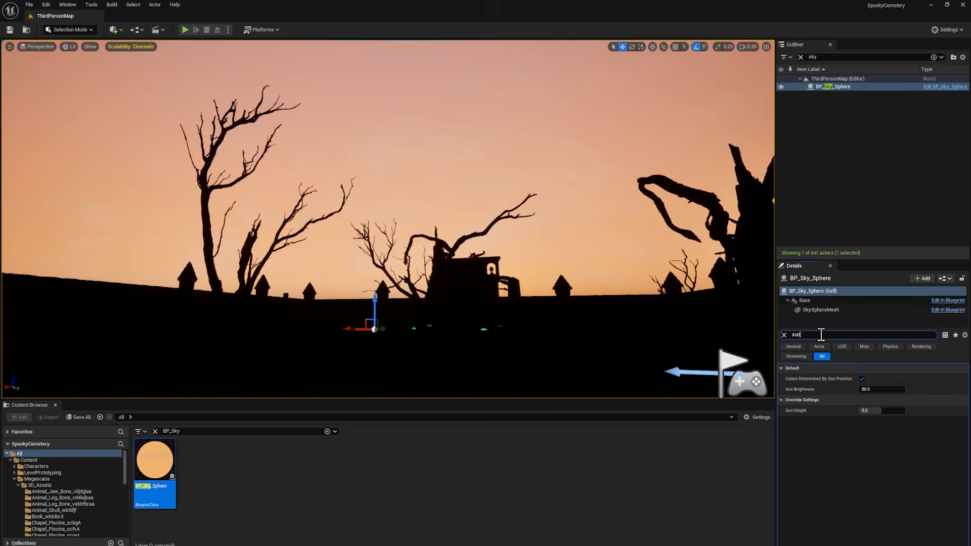
{"action": "left_click_drag", "start_coordinate": [886, 412], "coordinate": [860, 410]}
{"action": "right_click_drag", "start_coordinate": [529, 267], "coordinate": [459, 295]}
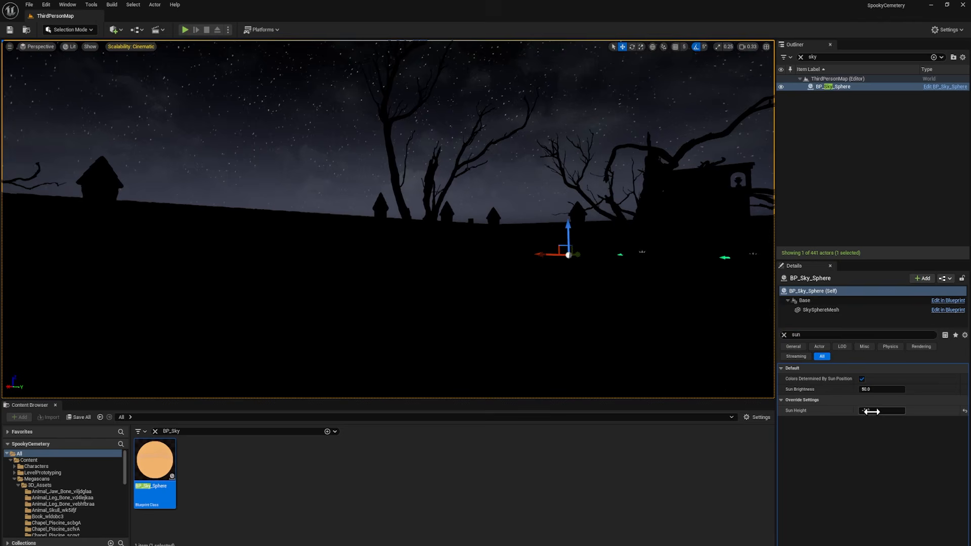
{"action": "left_click_drag", "start_coordinate": [870, 411], "coordinate": [861, 411]}
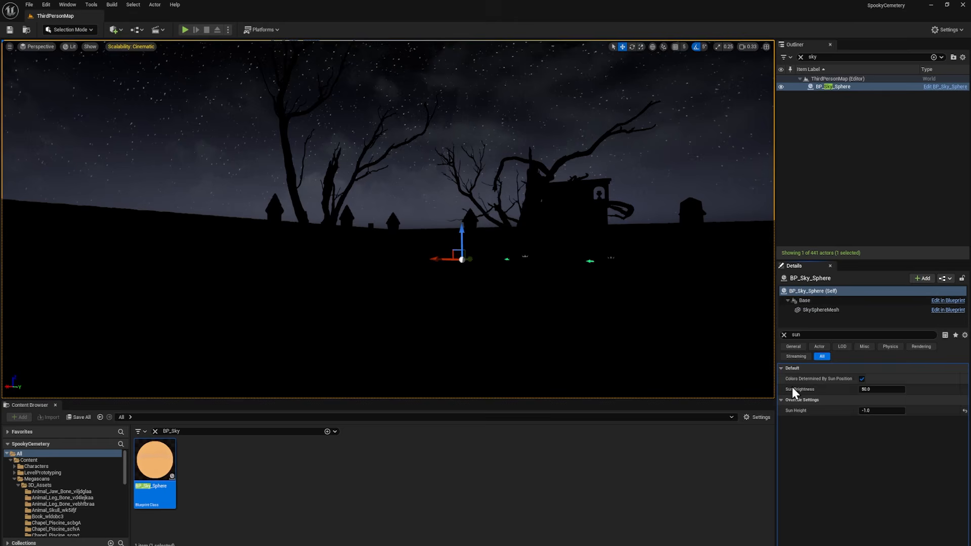
- Try lowering the sky sphere's Stars Brightness to about -0.09, and undo the change
{"action": "left_click", "coordinate": [784, 335]}
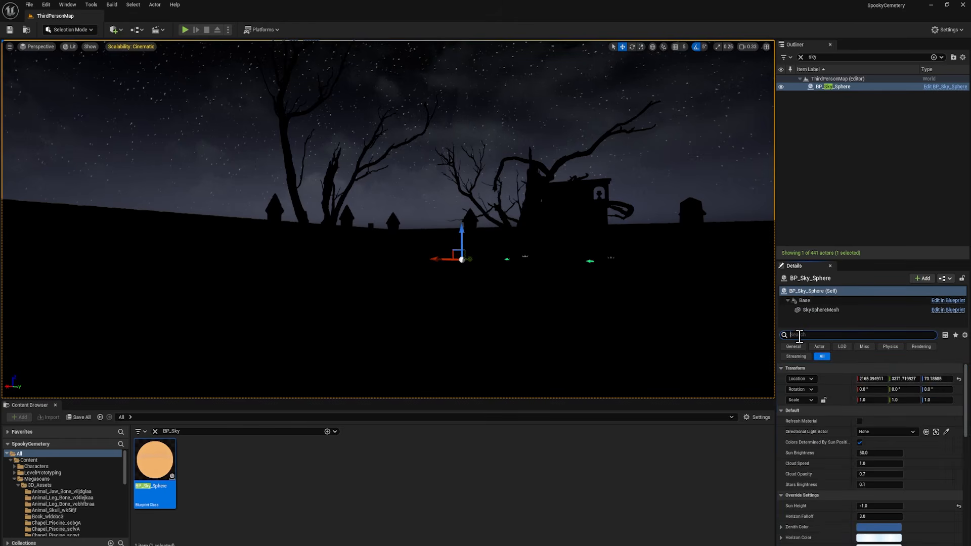
{"action": "type", "text": "star"}
{"action": "left_click", "coordinate": [869, 381]}
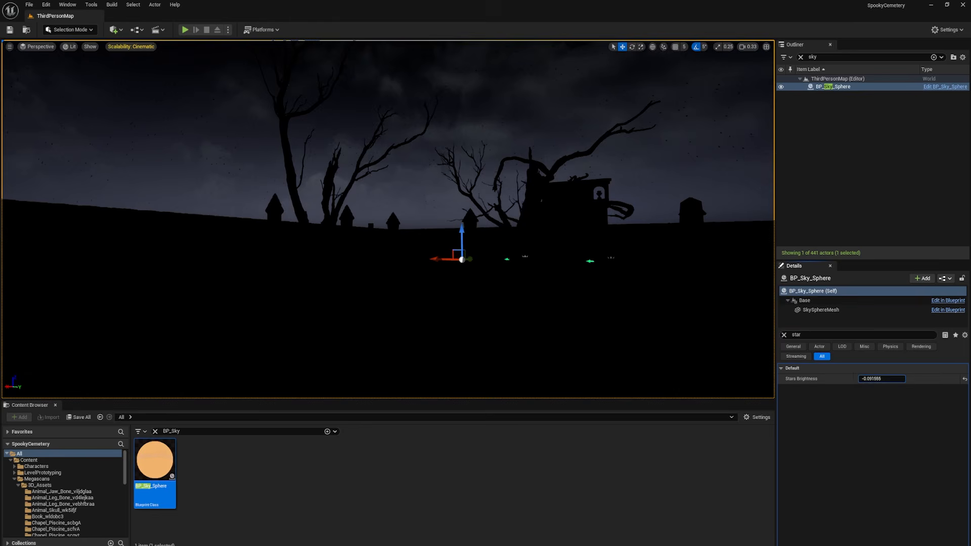
{"action": "left_click_drag", "start_coordinate": [869, 381], "coordinate": [857, 386]}
{"action": "key", "text": "ctrl+z"}
- Find the sky sphere's cloud settings and raise Cloud Opacity to about 1.21
{"action": "left_click", "coordinate": [807, 336]}
{"action": "type", "text": "cloud"}
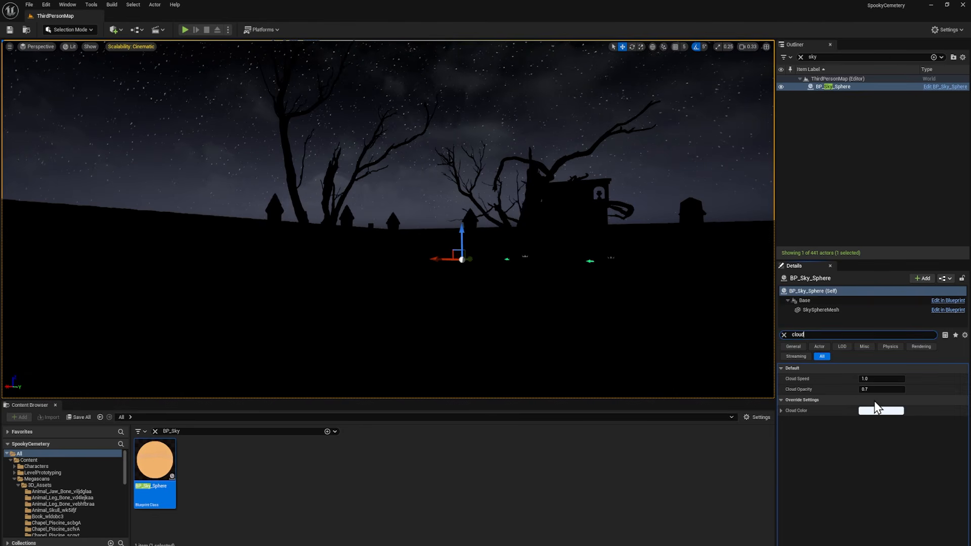
{"action": "left_click_drag", "start_coordinate": [870, 390], "coordinate": [898, 390]}
{"action": "right_click_drag", "start_coordinate": [505, 278], "coordinate": [536, 255]}
{"action": "left_click_drag", "start_coordinate": [868, 380], "coordinate": [906, 379]}
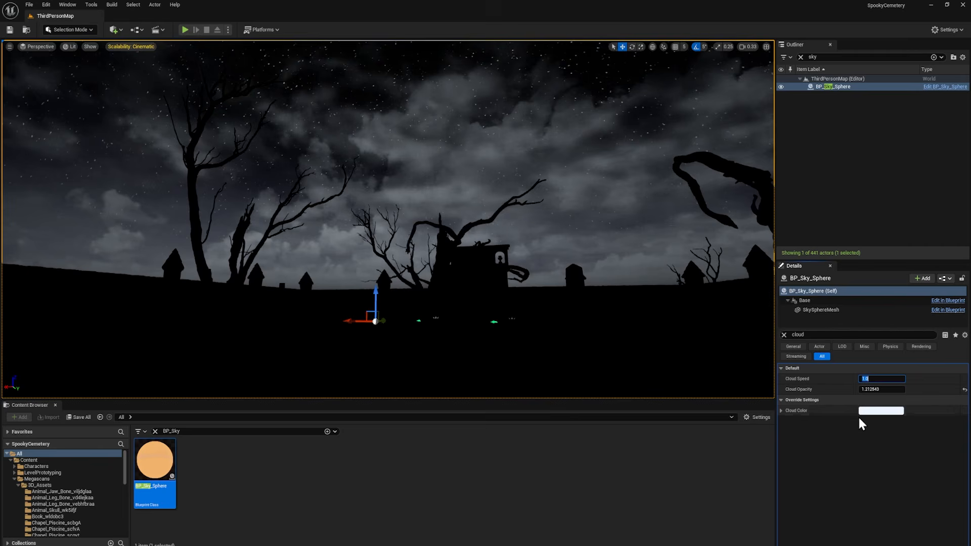
{"action": "right_click_drag", "start_coordinate": [495, 297], "coordinate": [485, 317]}
{"action": "right_click_drag", "start_coordinate": [204, 89], "coordinate": [228, 92]}
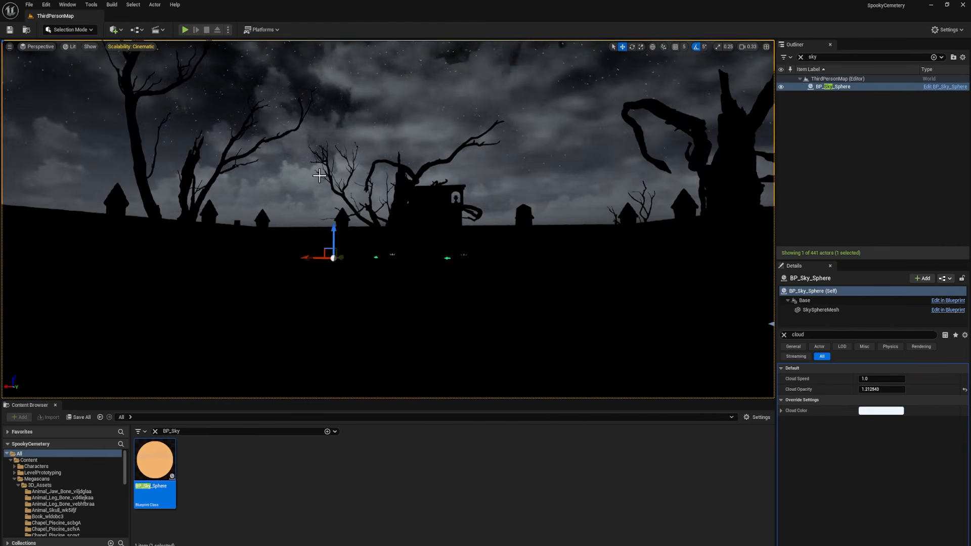
- Add a Directional Light to the level to light the dark cemetery
{"action": "left_click", "coordinate": [114, 30]}
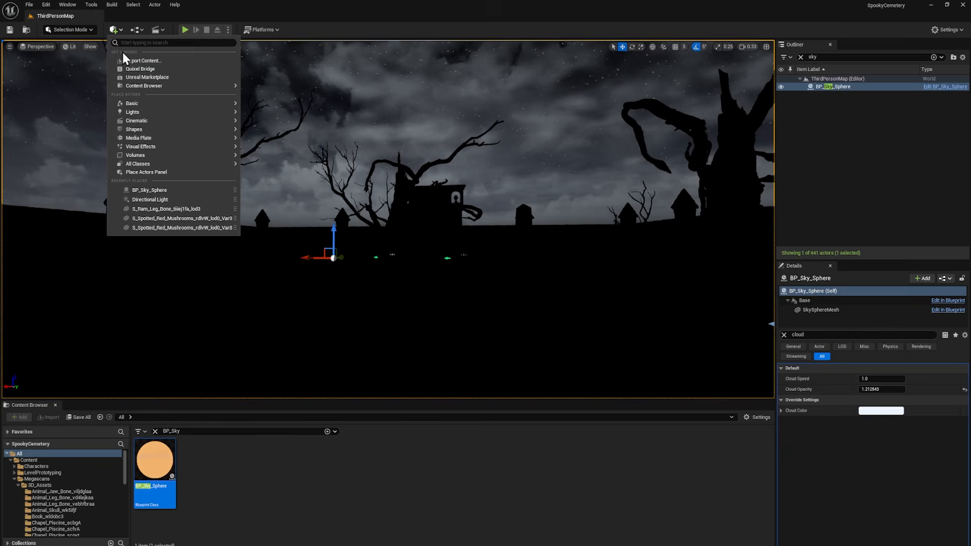
{"action": "mouse_move", "coordinate": [153, 115]}
{"action": "left_click", "coordinate": [274, 118]}
{"action": "mouse_move", "coordinate": [276, 119]}
{"action": "right_mouse_down"}
{"action": "mouse_move", "coordinate": [295, 155]}
{"action": "mouse_move", "coordinate": [293, 124]}
{"action": "right_mouse_up"}
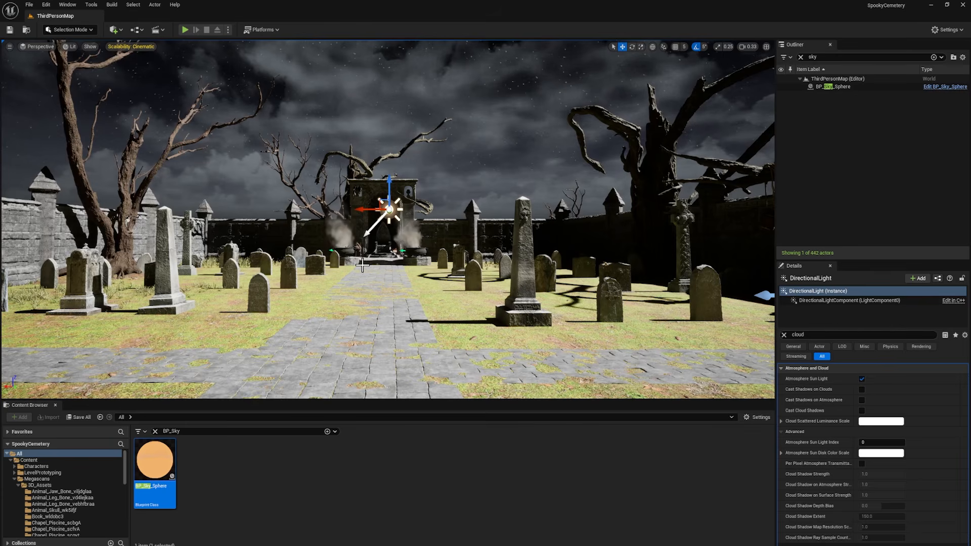
- Clear the property filter and set the directional light's Intensity to 5 lux
{"action": "left_click", "coordinate": [784, 335]}
{"action": "left_click", "coordinate": [883, 431]}
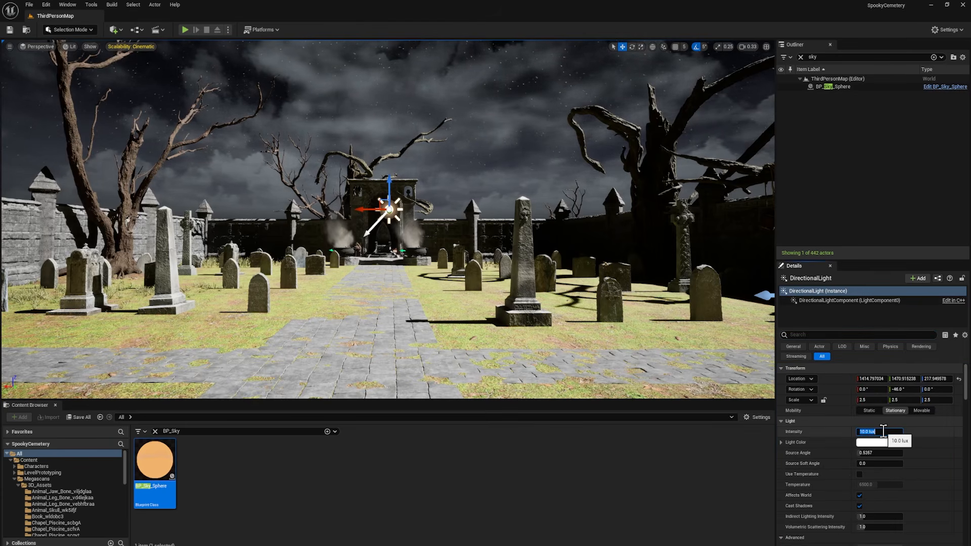
{"action": "type", "text": "5"}
{"action": "key", "text": "Return"}
{"action": "right_click_drag", "start_coordinate": [529, 343], "coordinate": [547, 368]}
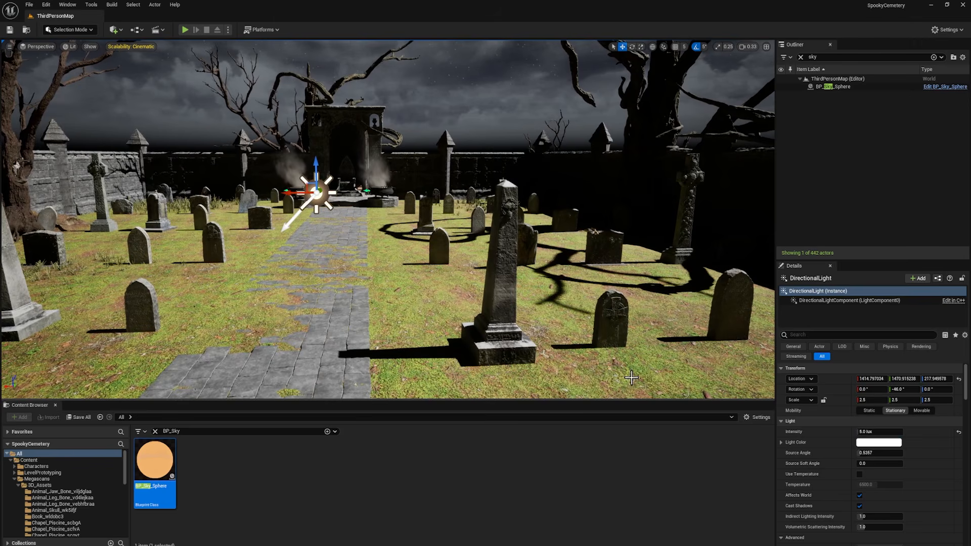
{"action": "right_click_drag", "start_coordinate": [631, 377], "coordinate": [613, 374]}
- Raise the directional light's Source Angle to about 0.91 and check its Light Color picker
{"action": "left_click_drag", "start_coordinate": [864, 453], "coordinate": [877, 453]}
{"action": "left_click", "coordinate": [868, 441]}
{"action": "left_click_drag", "start_coordinate": [720, 420], "coordinate": [753, 399]}
{"action": "key", "text": "Escape"}
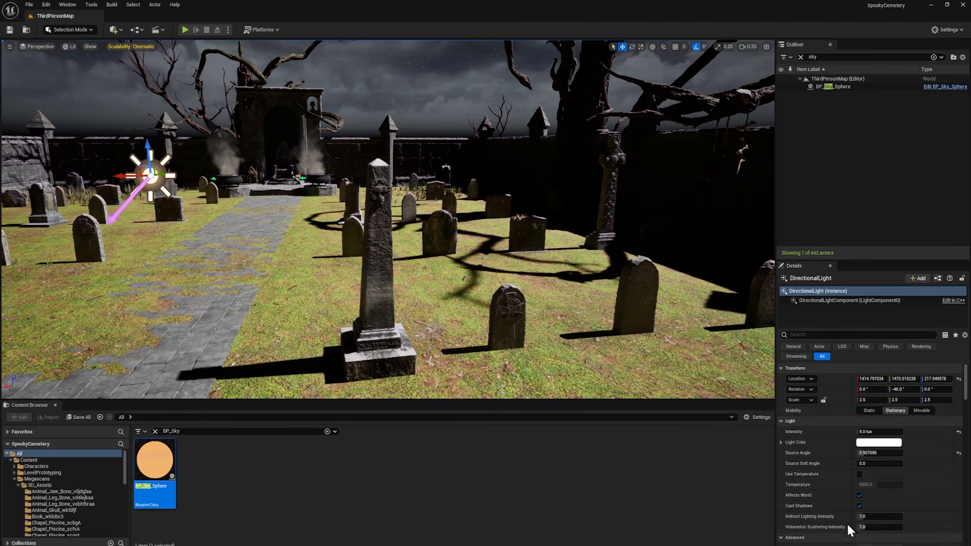
- Enable Use Temperature on the directional light and raise its Temperature to 12000
{"action": "left_click", "coordinate": [859, 474]}
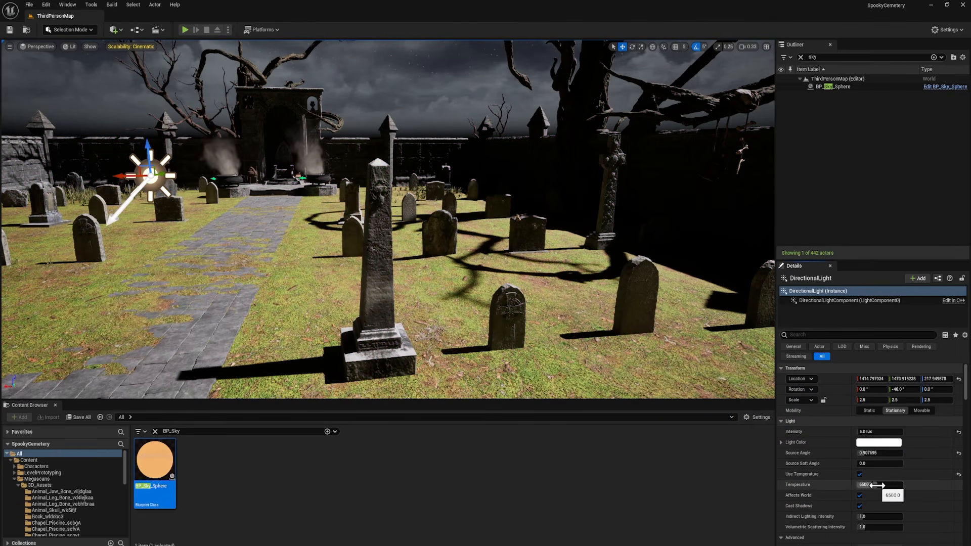
{"action": "mouse_move", "coordinate": [878, 486]}
{"action": "left_mouse_down"}
{"action": "mouse_move", "coordinate": [856, 486]}
{"action": "mouse_move", "coordinate": [883, 484]}
{"action": "left_mouse_up"}
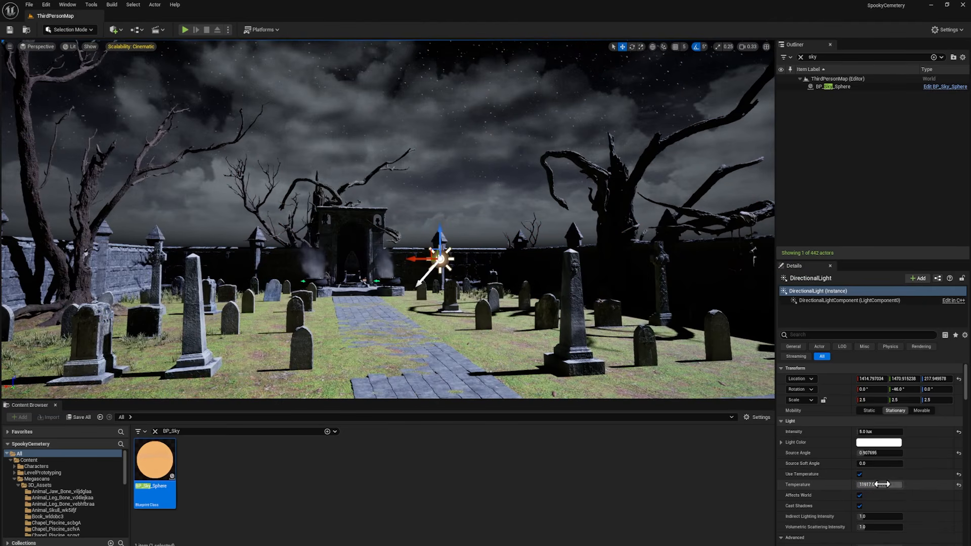
{"action": "left_click_drag", "start_coordinate": [883, 484], "coordinate": [903, 484]}
{"action": "right_click_drag", "start_coordinate": [388, 220], "coordinate": [522, 266]}
- Filter the level's actors by "fog", select ExponentialHeightFog and look up "expo" among the placeable actors
{"action": "left_click", "coordinate": [834, 56]}
{"action": "double_click", "coordinate": [833, 56]}
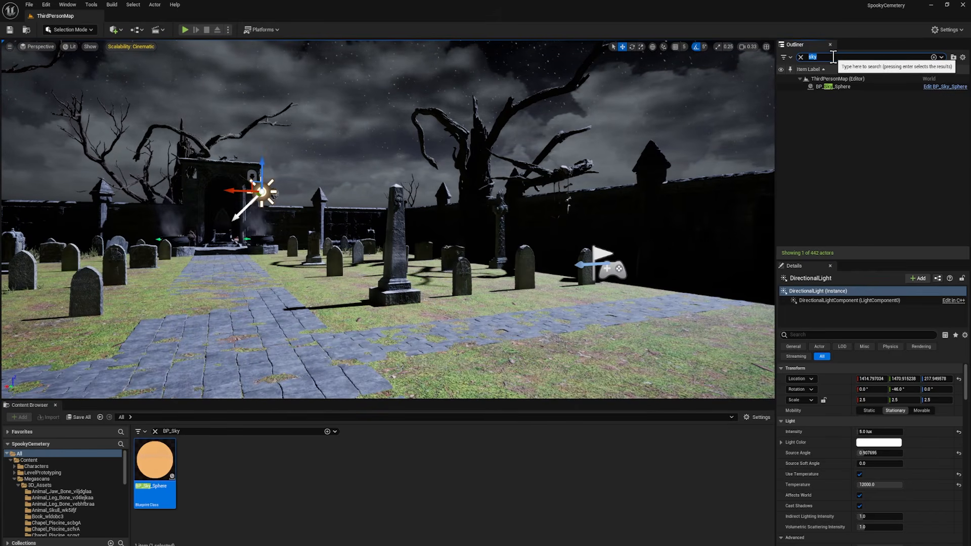
{"action": "type", "text": "fog"}
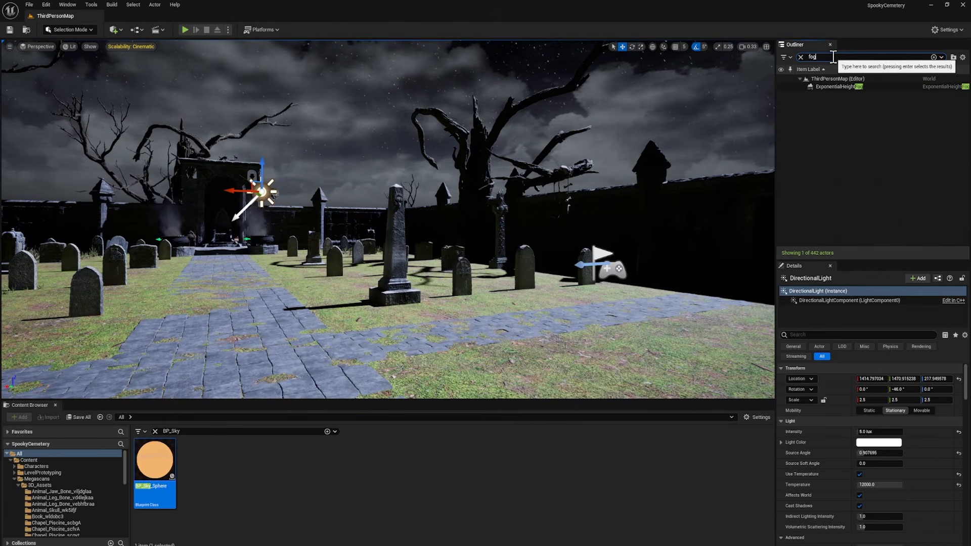
{"action": "left_click", "coordinate": [828, 88]}
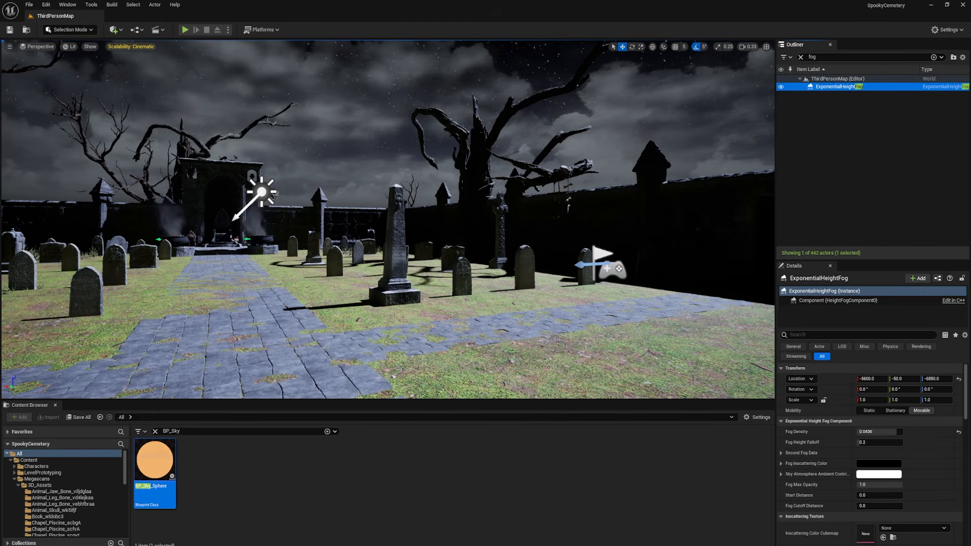
{"action": "left_click", "coordinate": [115, 32]}
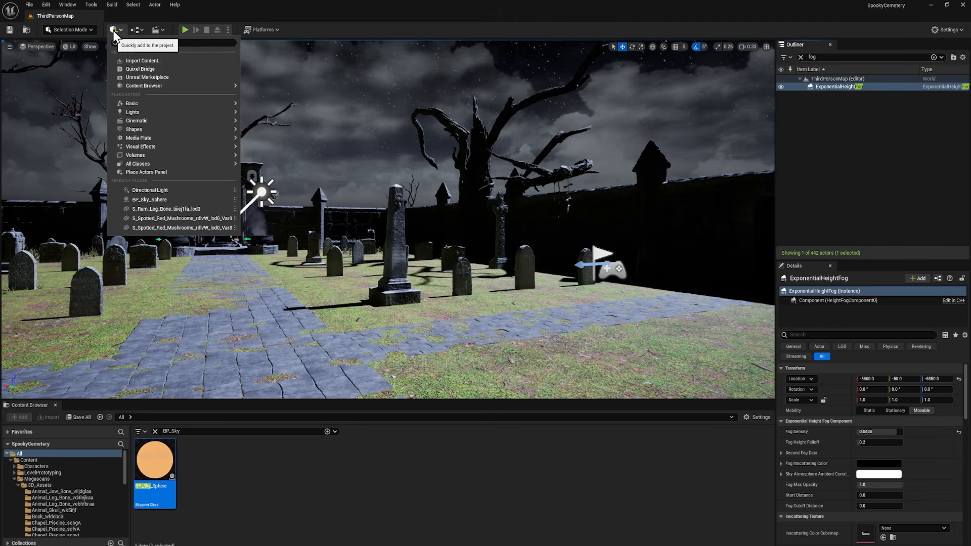
{"action": "type", "text": "expo"}
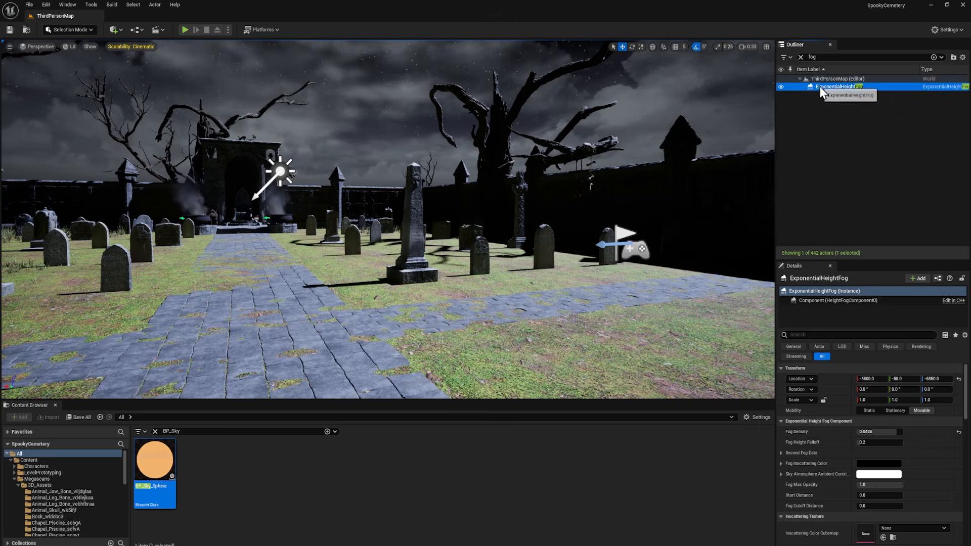
- Filter the ExponentialHeightFog's properties by "volu" and enable Volumetric Fog
{"action": "left_click", "coordinate": [822, 335]}
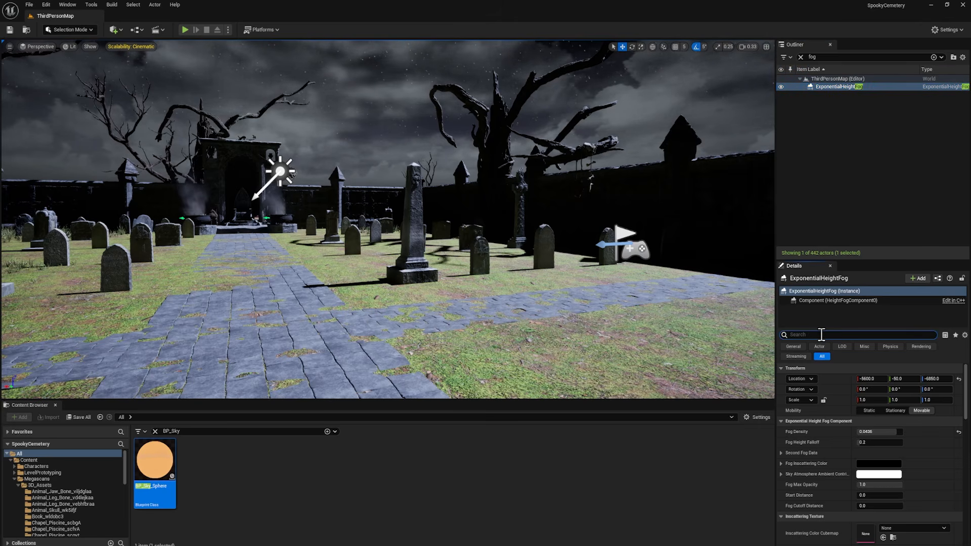
{"action": "type", "text": "volu"}
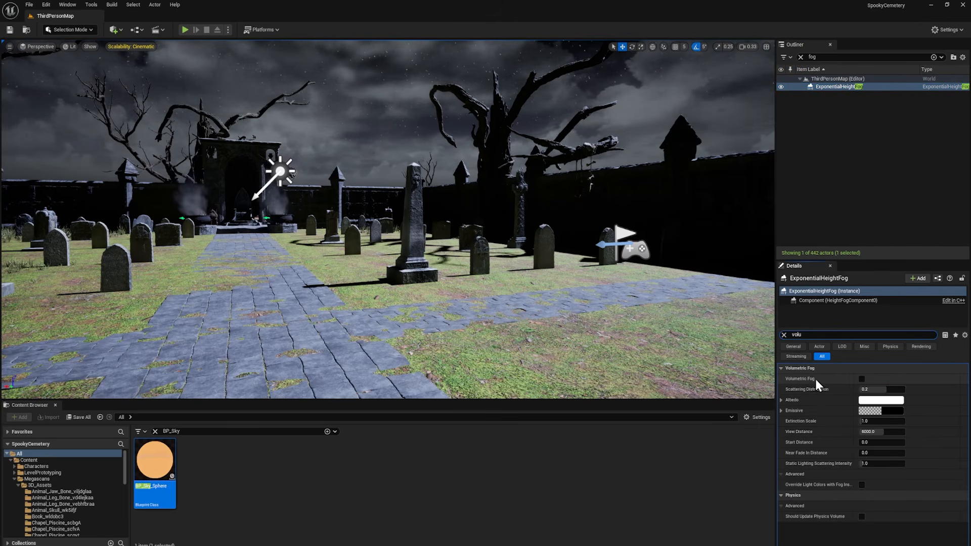
{"action": "left_click", "coordinate": [862, 380]}
{"action": "key", "text": "w"}
{"action": "mouse_move", "coordinate": [447, 230]}
{"action": "right_mouse_down"}
{"action": "mouse_move", "coordinate": [318, 200]}
{"action": "mouse_move", "coordinate": [447, 229]}
{"action": "right_mouse_up"}
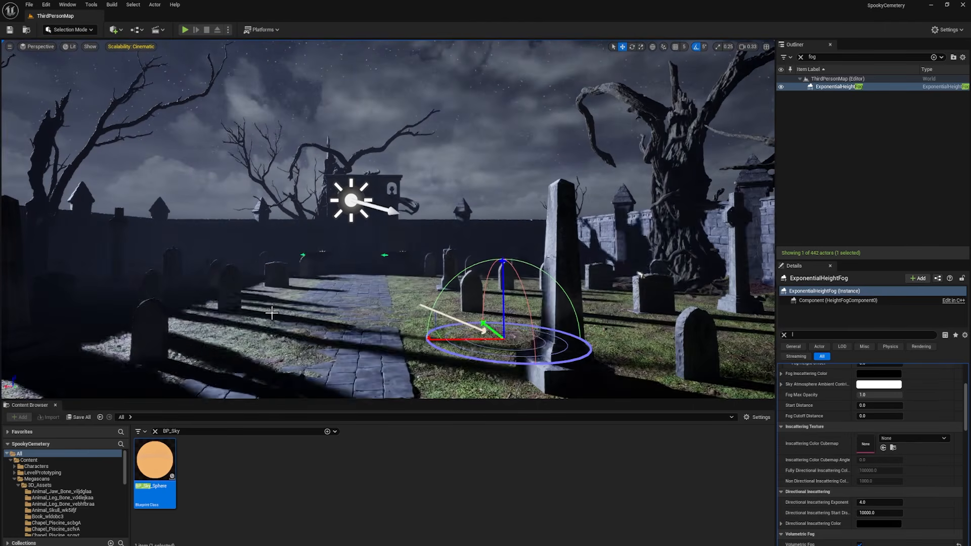
- Rotate the directional light so moonlight casts long shadows across the graves, and review the foggy cemetery
{"action": "key", "text": "ctrl+l"}
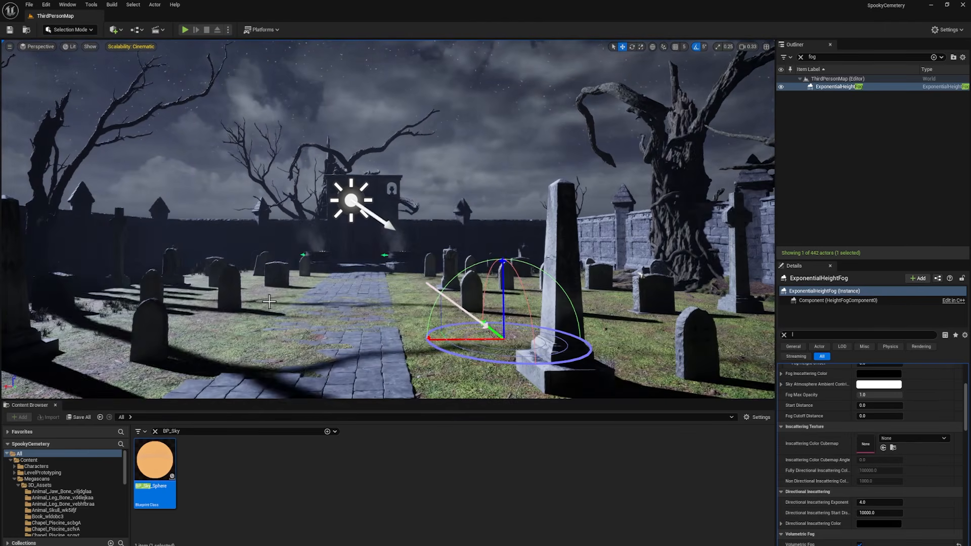
{"action": "key", "text": "s"}
{"action": "right_click_drag", "start_coordinate": [263, 304], "coordinate": [273, 314]}
{"action": "right_click_drag", "start_coordinate": [399, 165], "coordinate": [400, 167]}
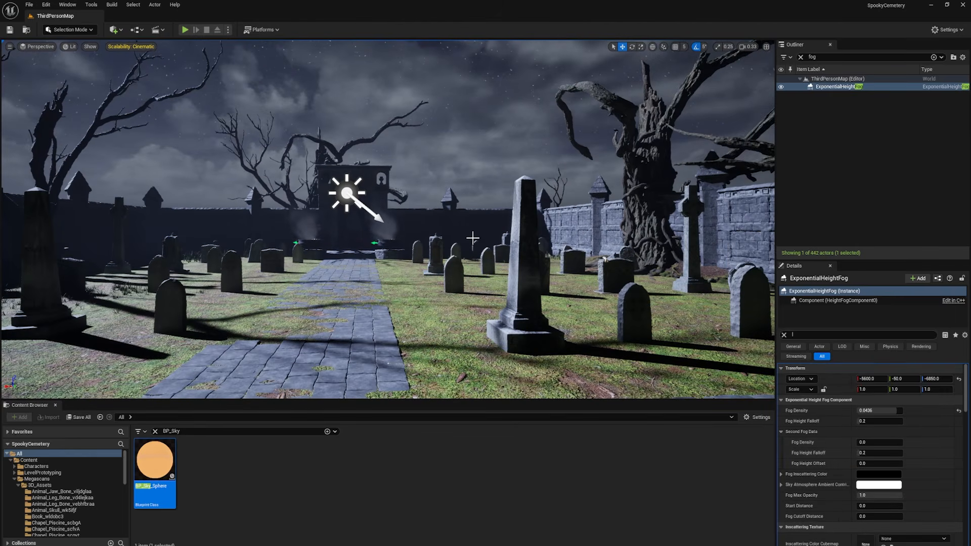
{"action": "right_click_drag", "start_coordinate": [464, 252], "coordinate": [437, 245]}
{"action": "key", "text": "a"}
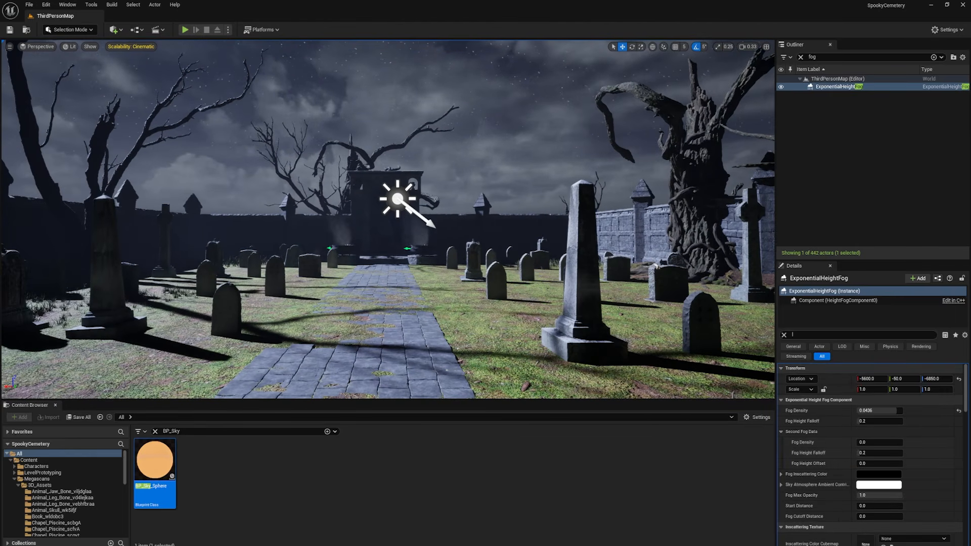
{"action": "scroll", "coordinate": [464, 252], "scroll_direction": "up", "scroll_amount": 1}
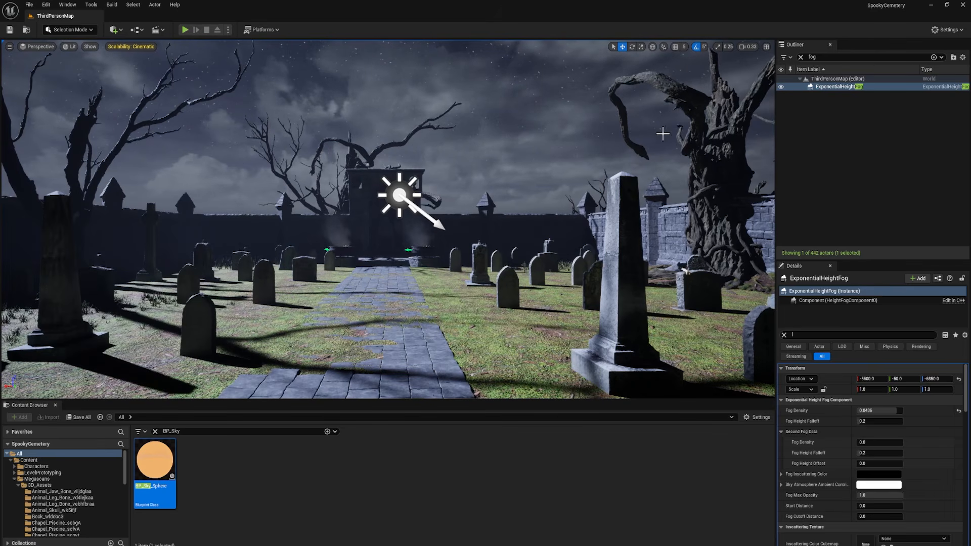
- Search the Project Settings for "fog" and examine the matching options
{"action": "left_click", "coordinate": [945, 31]}
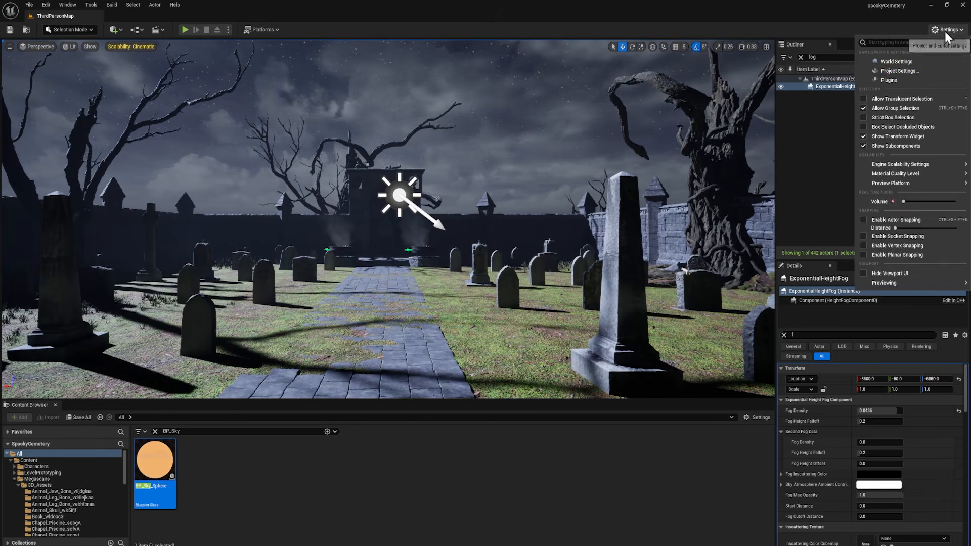
{"action": "left_click", "coordinate": [922, 70]}
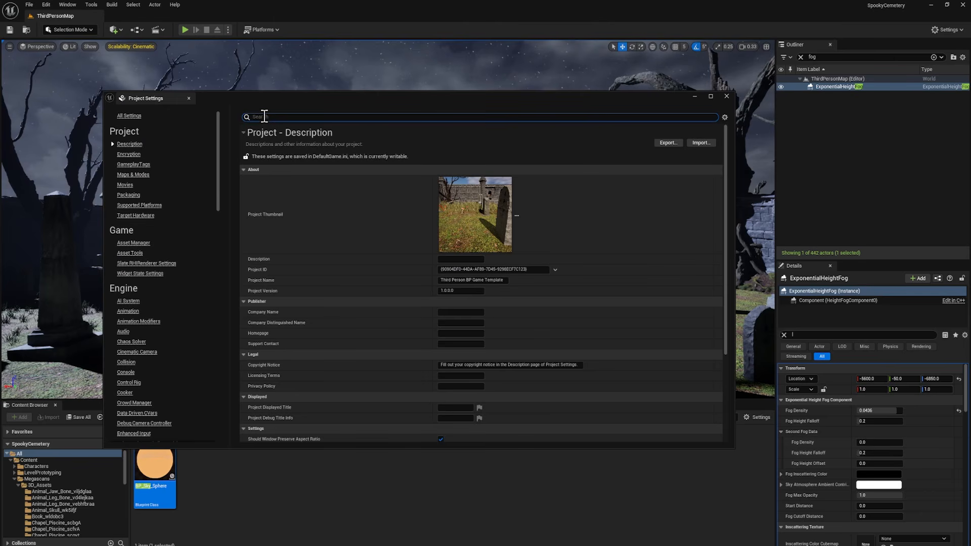
{"action": "left_click", "coordinate": [264, 116]}
{"action": "type", "text": "fog"}
{"action": "mouse_move", "coordinate": [255, 207]}
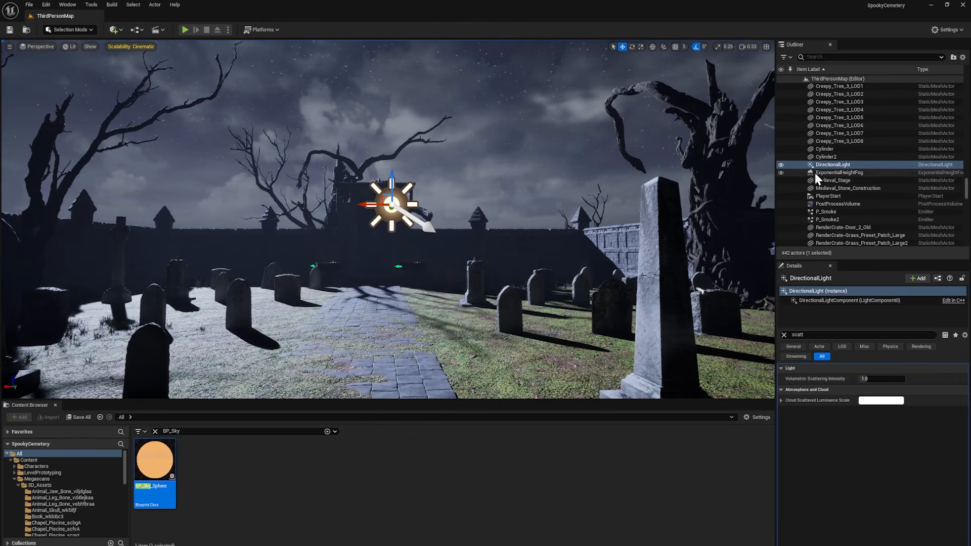
- Filter the directional light's properties by "scatter", set Volumetric Scattering Intensity to 3, and re-aim the moonlight across the graves
{"action": "left_click", "coordinate": [815, 334]}
{"action": "type", "text": "er"}
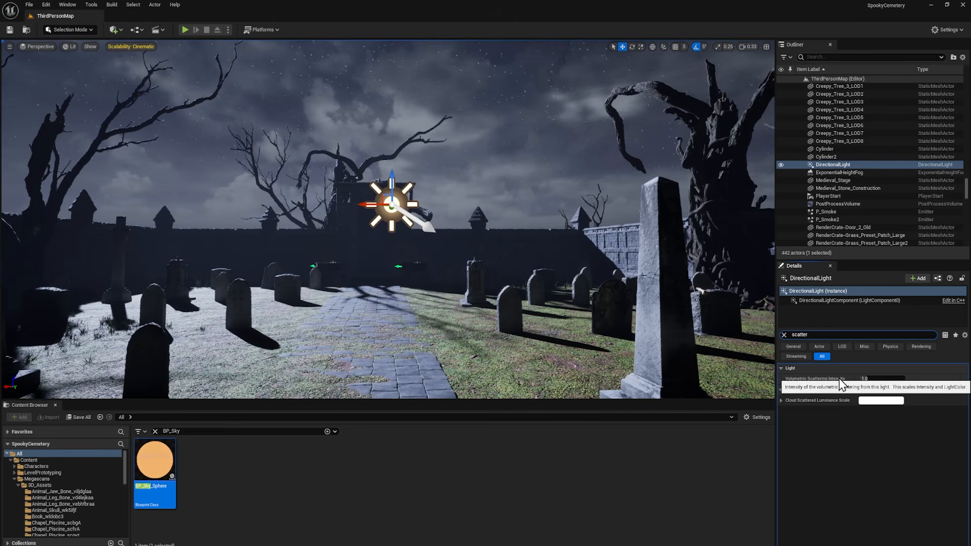
{"action": "left_click", "coordinate": [872, 379]}
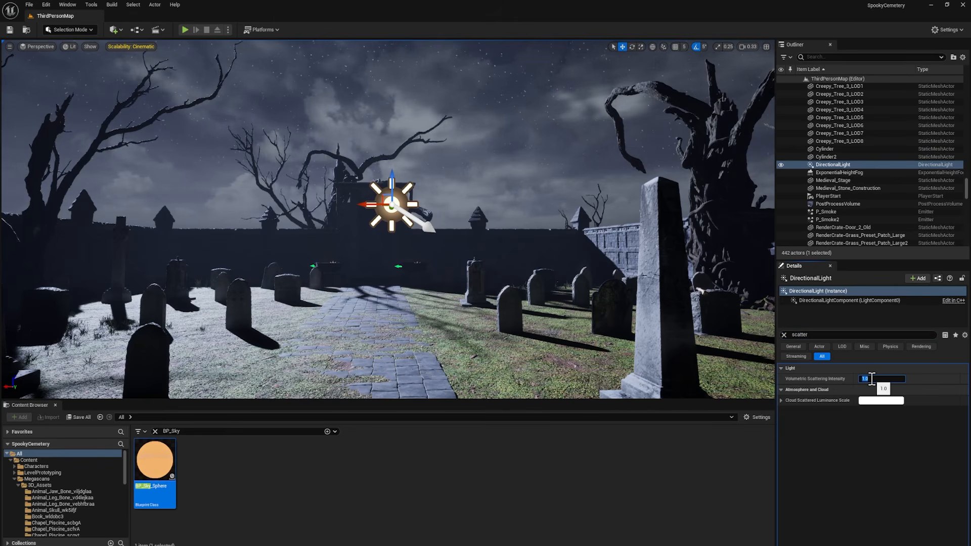
{"action": "key", "text": "ctrl+l"}
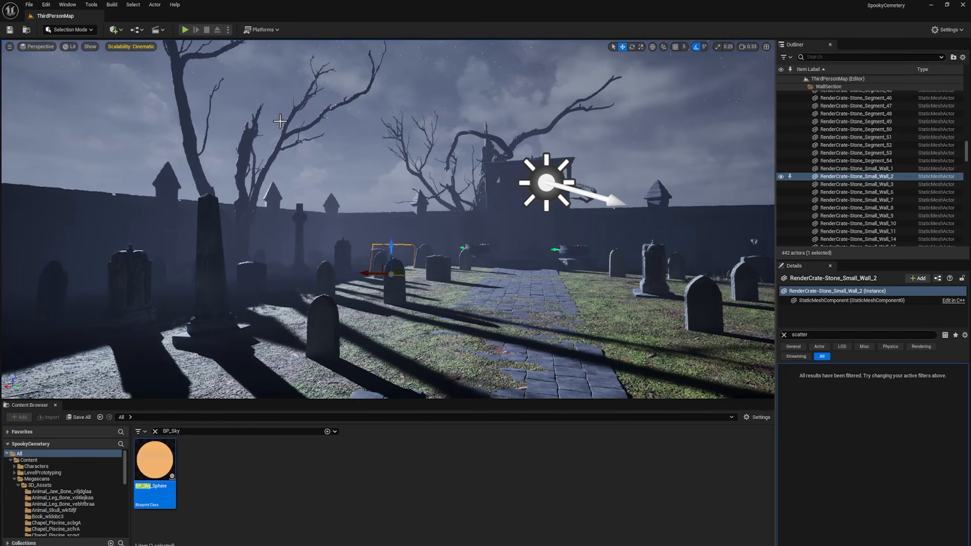
- Filter the directional light's properties by "ray trac", set Cast Ray Traced Shadows to Disabled, and adjust the moonlight's direction behind the trees
{"action": "left_click", "coordinate": [547, 182]}
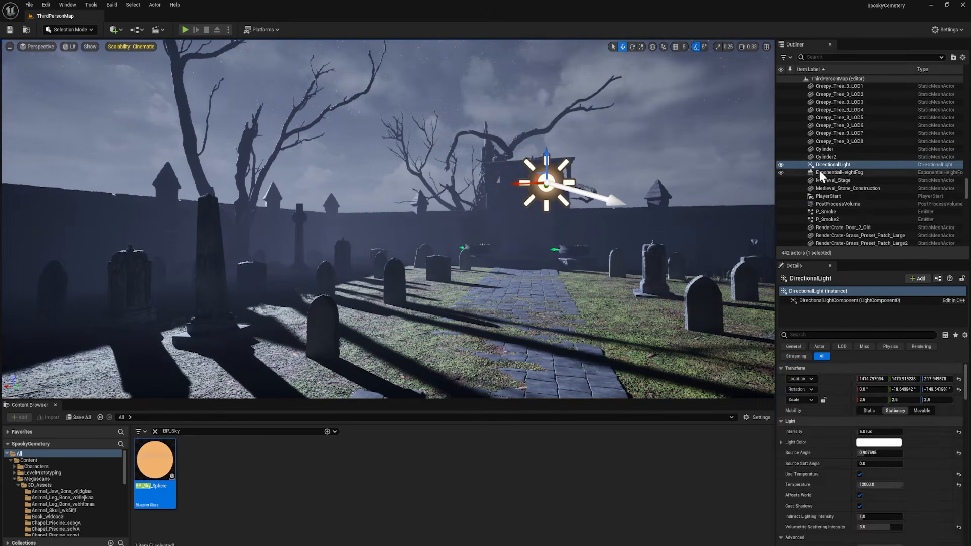
{"action": "left_click", "coordinate": [806, 333]}
{"action": "type", "text": "ray trac"}
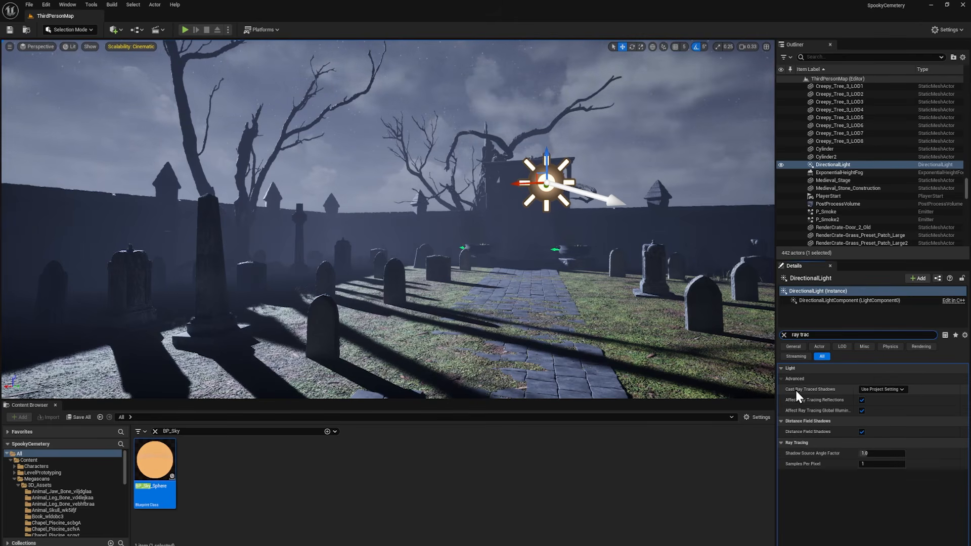
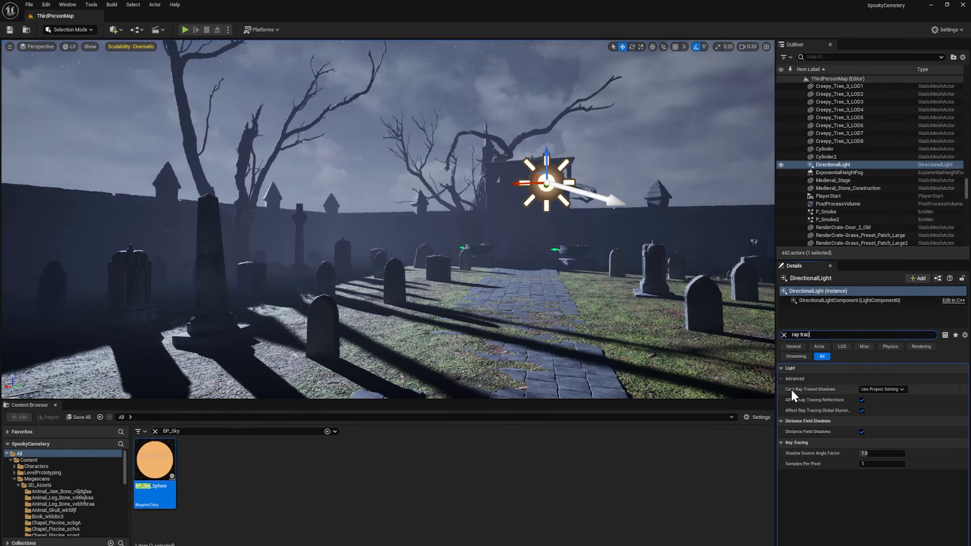
{"action": "left_click", "coordinate": [870, 391]}
{"action": "left_click", "coordinate": [879, 398]}
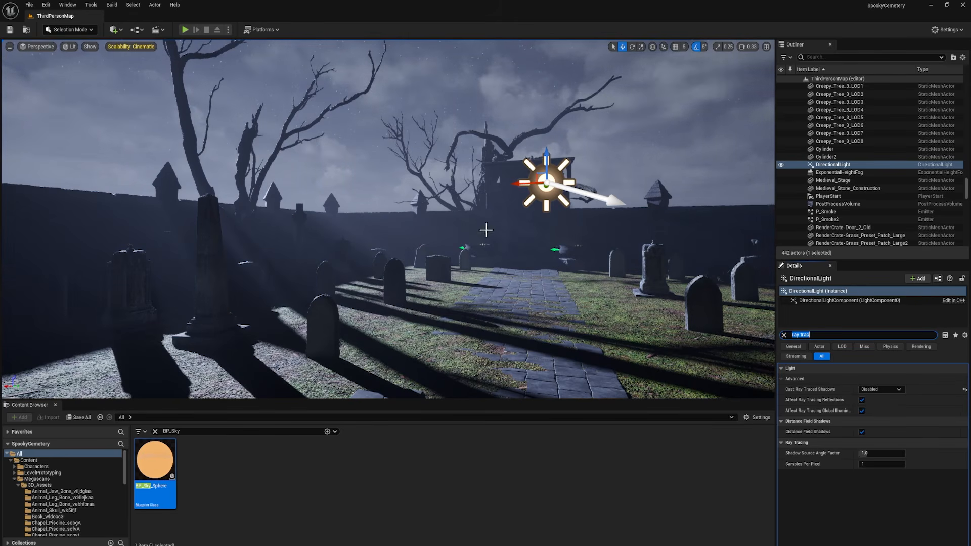
{"action": "right_click_drag", "start_coordinate": [228, 249], "coordinate": [152, 243]}
{"action": "key", "text": "w"}
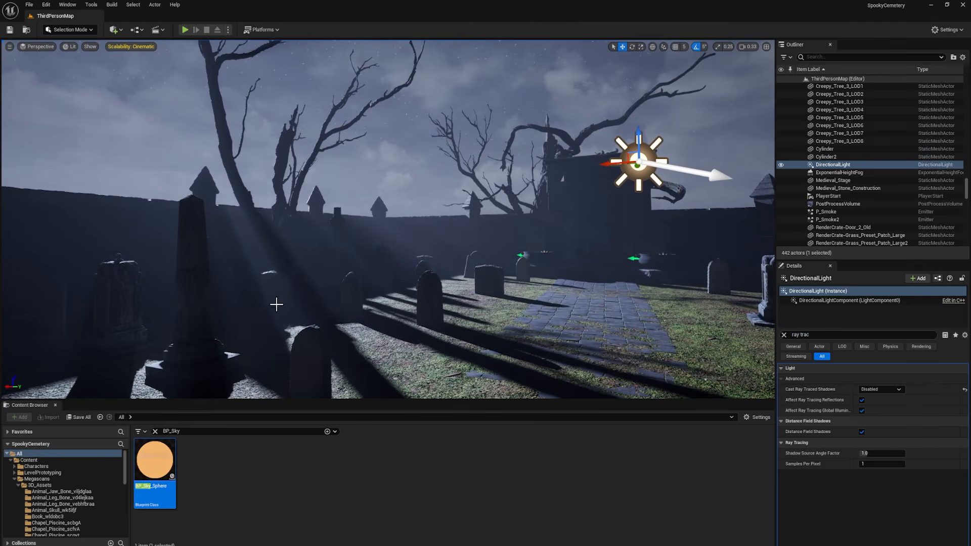
{"action": "key", "text": "ctrl+l"}
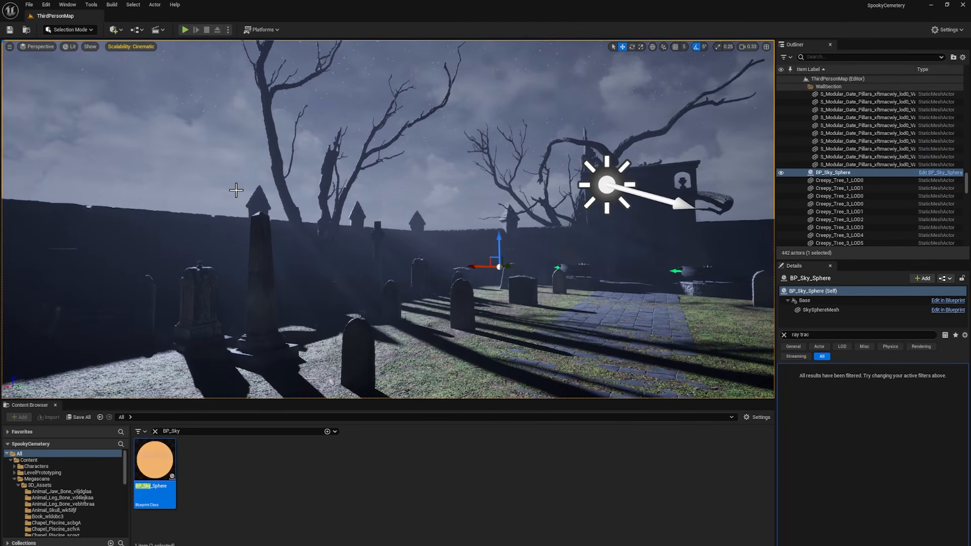
- Filter the level's actors by "exp", select ExponentialHeightFog, and filter its properties by "scattering"
{"action": "scroll", "coordinate": [830, 126], "scroll_direction": "up", "scroll_amount": 5}
{"action": "left_click", "coordinate": [831, 57]}
{"action": "type", "text": "exp"}
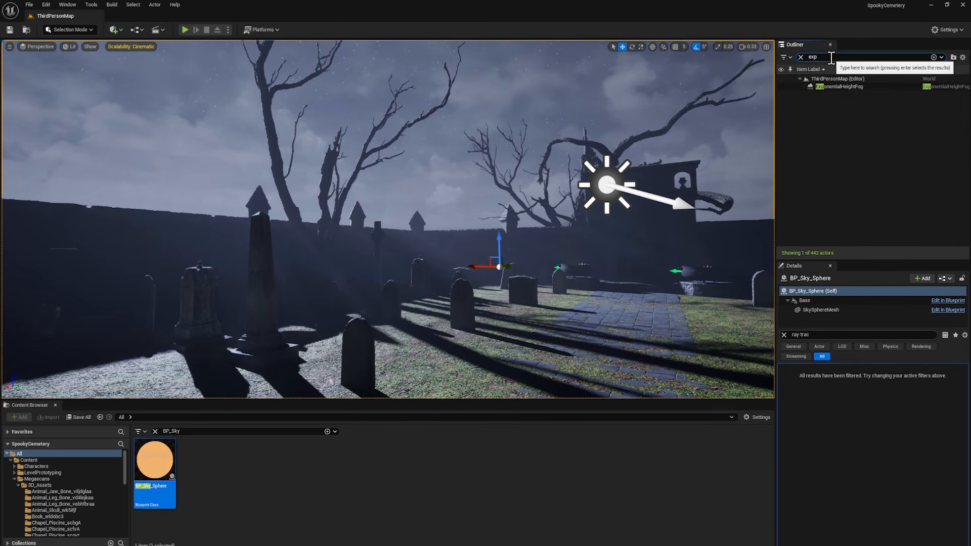
{"action": "left_click", "coordinate": [838, 87]}
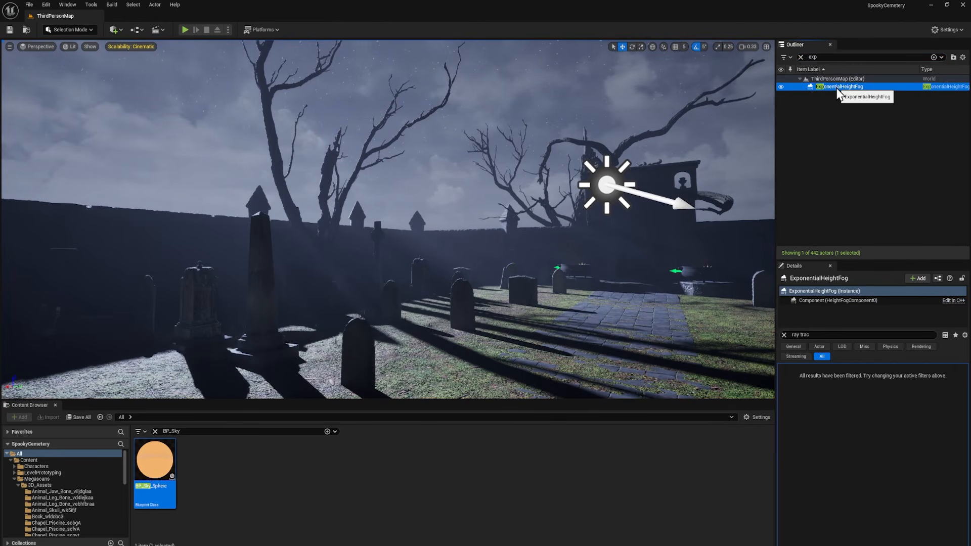
{"action": "left_click", "coordinate": [785, 335]}
{"action": "type", "text": "scattering"}
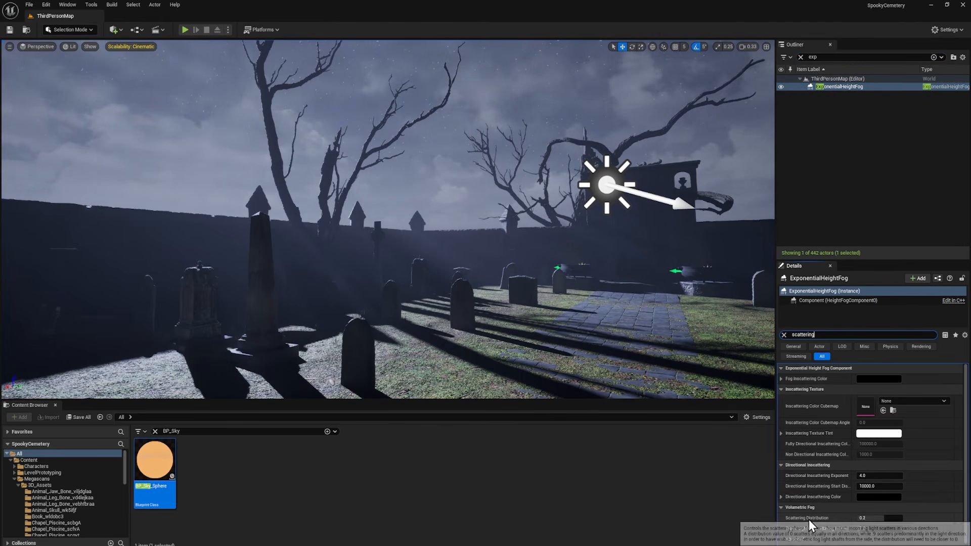
- Try different Scattering Distribution values for the volumetric fog, ending at 0.9
{"action": "key", "text": "ctrl+z"}
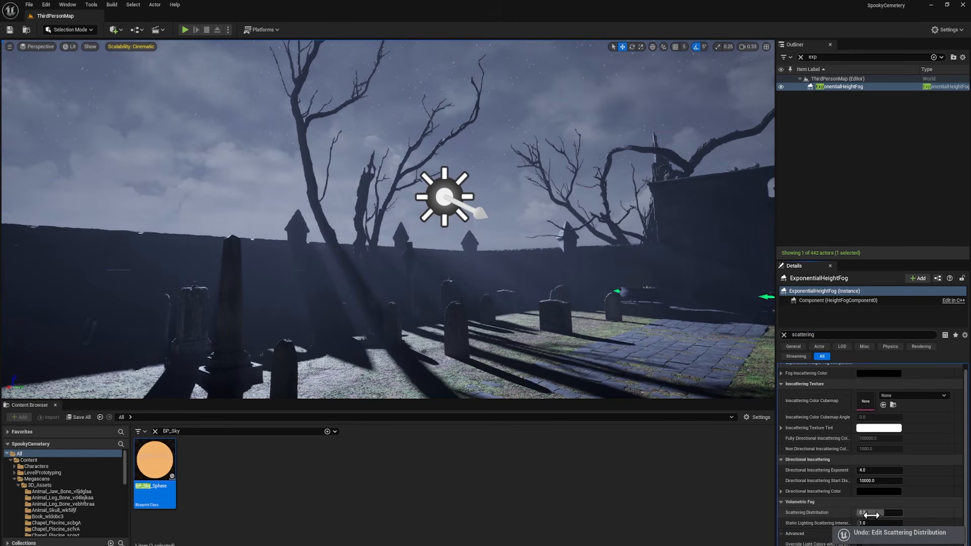
{"action": "mouse_move", "coordinate": [887, 514]}
{"action": "left_mouse_down"}
{"action": "mouse_move", "coordinate": [860, 514]}
{"action": "mouse_move", "coordinate": [874, 514]}
{"action": "left_mouse_up"}
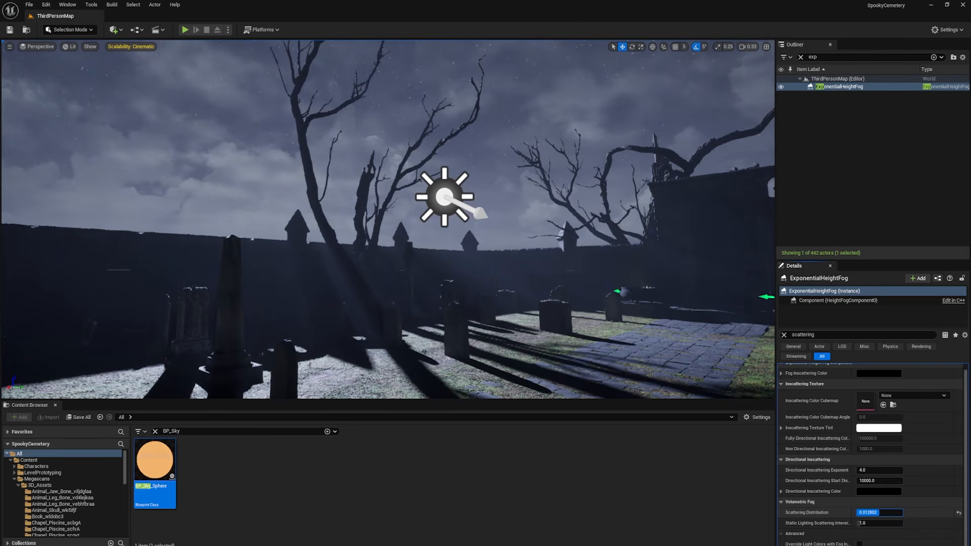
{"action": "type", "text": "0.9"}
{"action": "key", "text": "Return"}
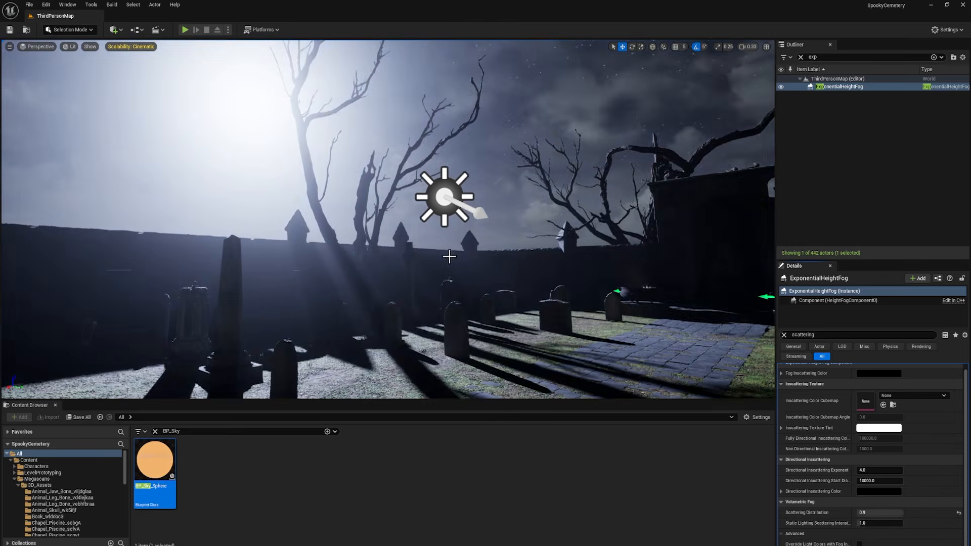
- Rotate the directional light behind the bare trees and the obelisk to check the fog's glow from several directions
{"action": "right_click_drag", "start_coordinate": [449, 257], "coordinate": [305, 234]}
{"action": "key", "text": "d"}
{"action": "key", "text": "a"}
{"action": "key", "text": "f"}
{"action": "key", "text": "ctrl+l"}
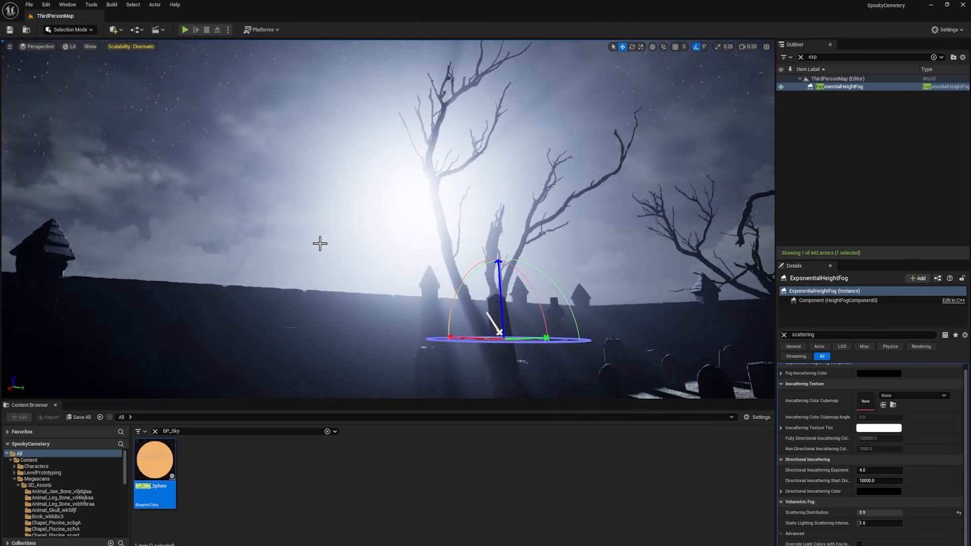
{"action": "right_click_drag", "start_coordinate": [316, 245], "coordinate": [316, 278]}
{"action": "key", "text": "ctrl+l"}
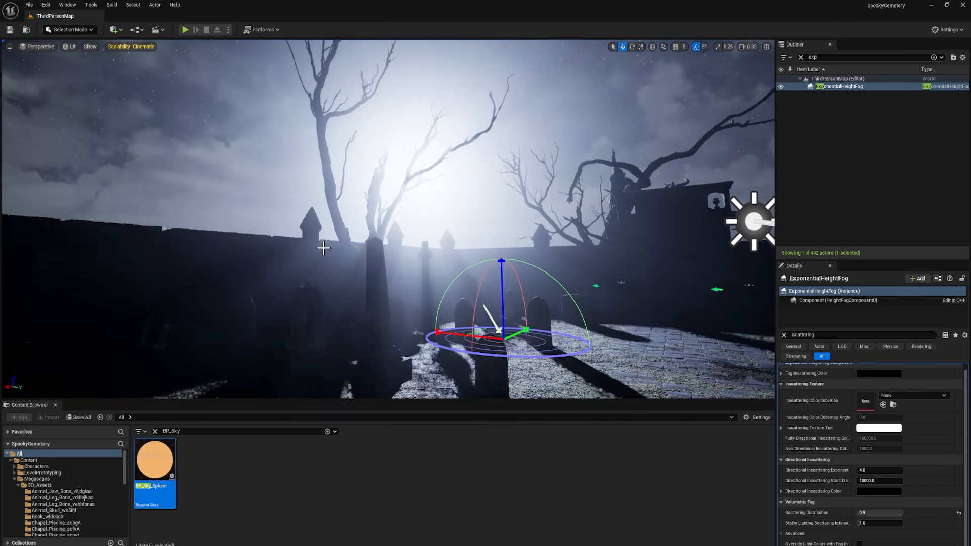
- Set the volumetric fog's Scattering Distribution to about 0.53
{"action": "left_click_drag", "start_coordinate": [901, 512], "coordinate": [884, 513]}
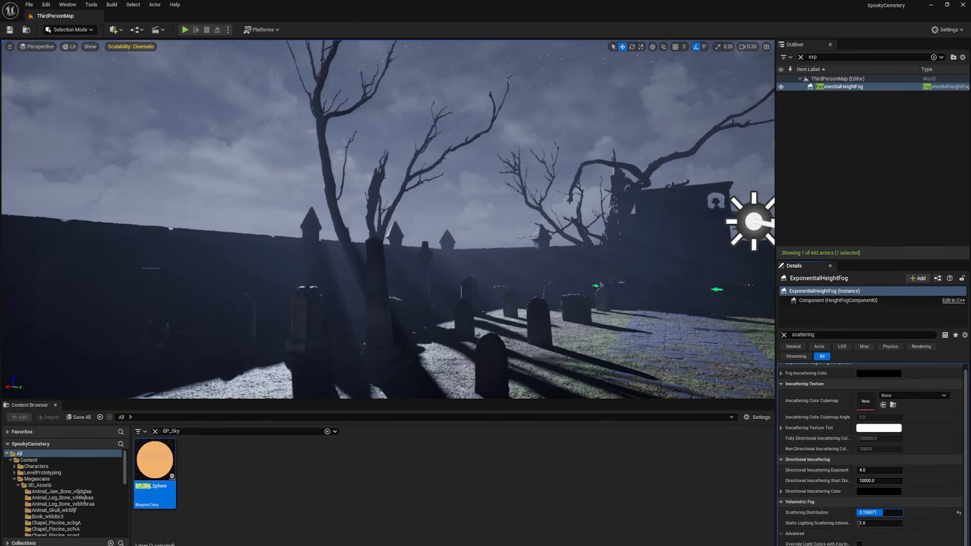
{"action": "left_click_drag", "start_coordinate": [884, 513], "coordinate": [889, 512]}
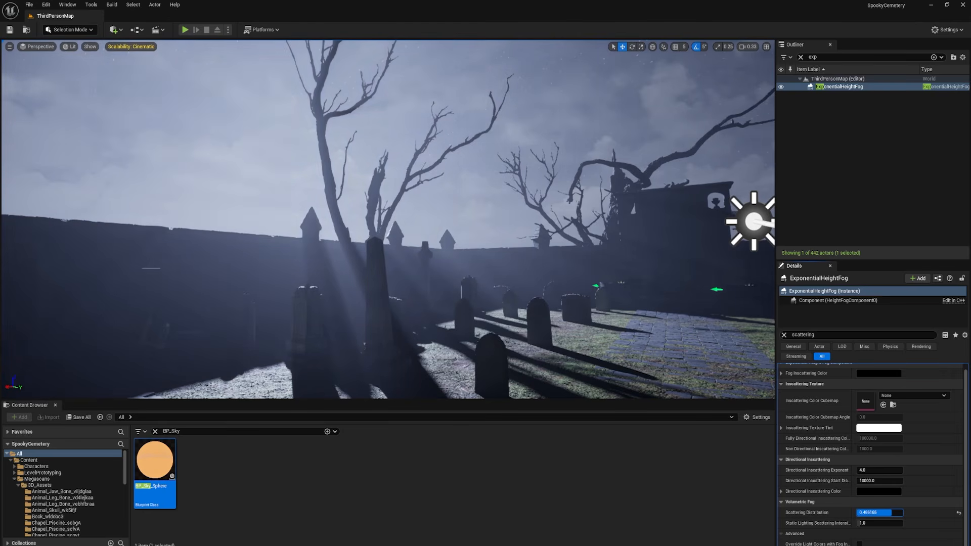
{"action": "left_click_drag", "start_coordinate": [894, 513], "coordinate": [894, 513]}
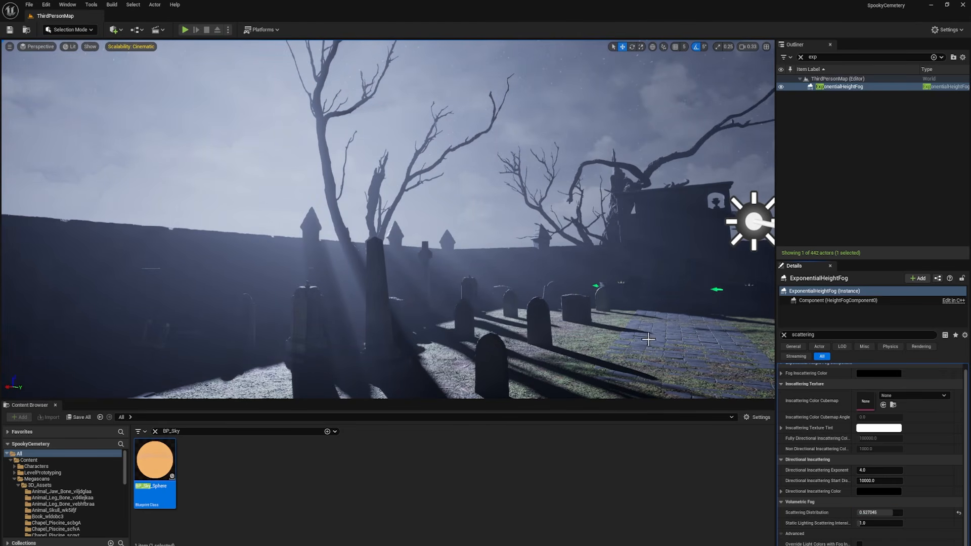
- Rotate the directional light so it illuminates the grave fronts and stone archway, and review the fog around the cemetery
{"action": "left_click", "coordinate": [541, 258]}
{"action": "key", "text": "ctrl+l"}
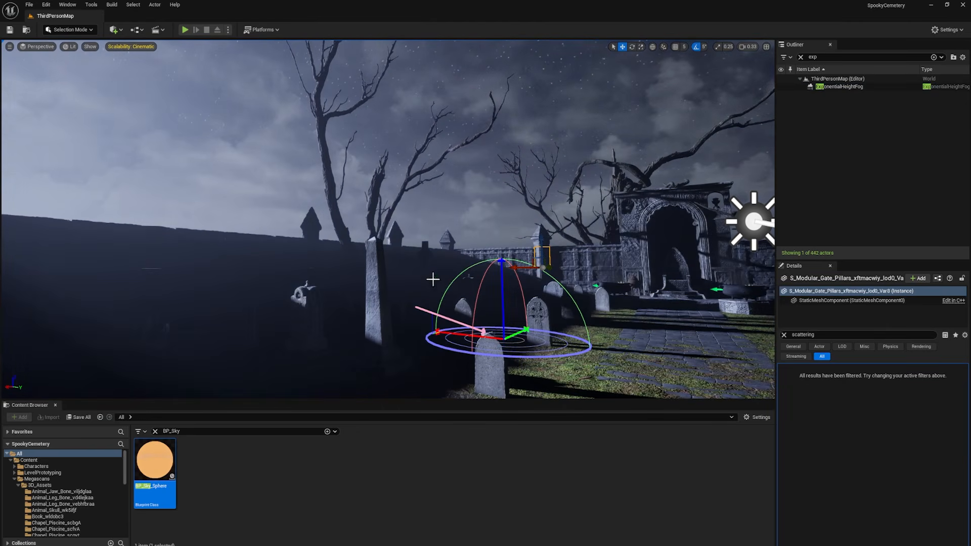
{"action": "right_click_drag", "start_coordinate": [323, 212], "coordinate": [274, 228]}
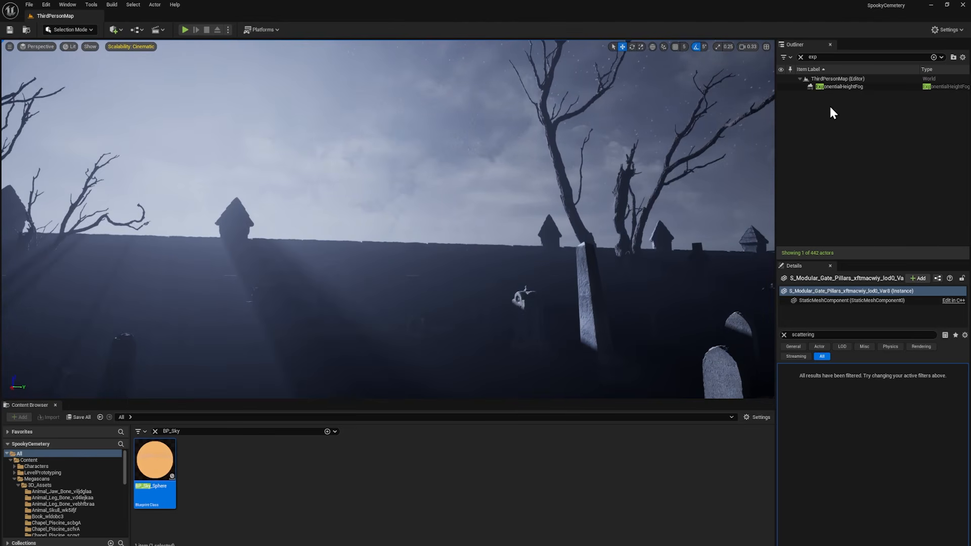
{"action": "double_click", "coordinate": [840, 86]}
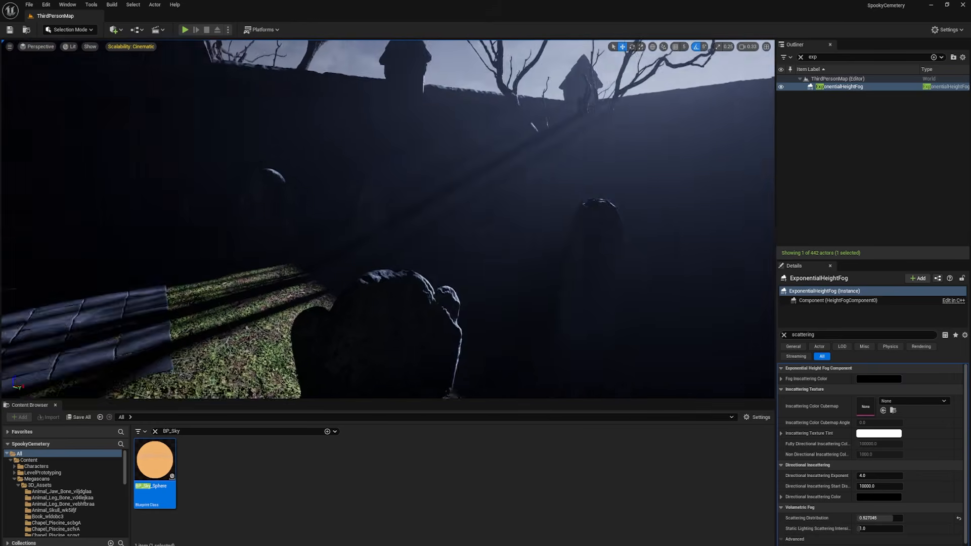
{"action": "right_click_drag", "start_coordinate": [387, 219], "coordinate": [275, 304]}
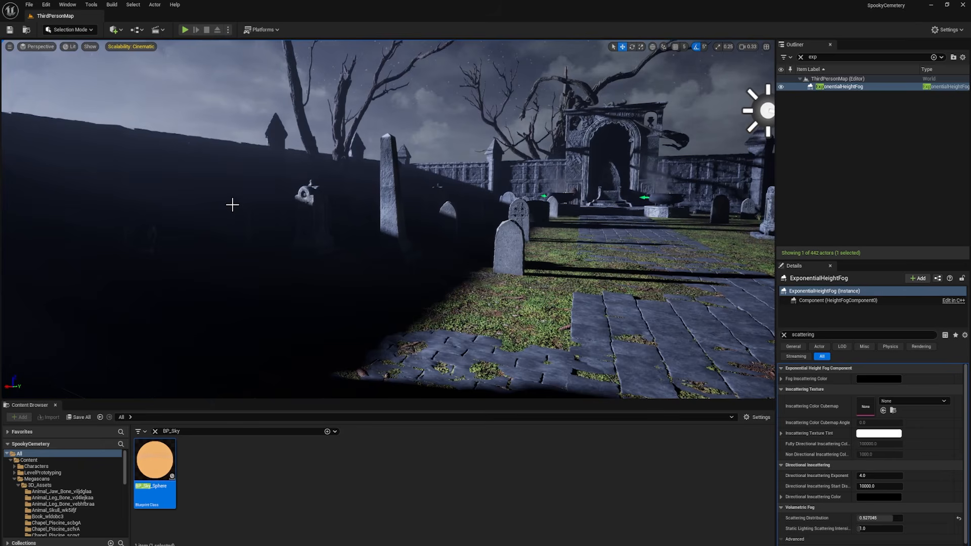
- Try Indirect Lighting Intensity values of 6 and 7 on the directional light, and reset the setting to 1
{"action": "left_click", "coordinate": [818, 88]}
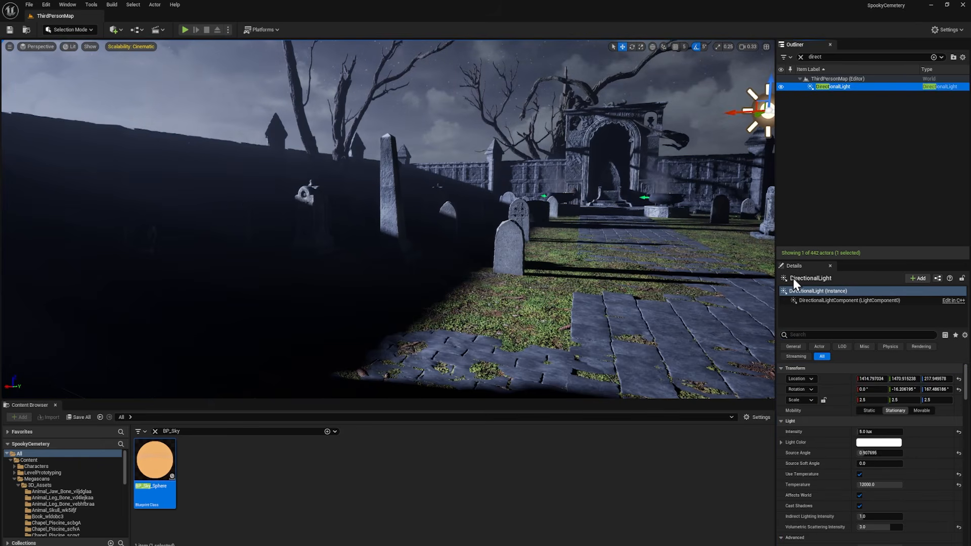
{"action": "left_click", "coordinate": [816, 334]}
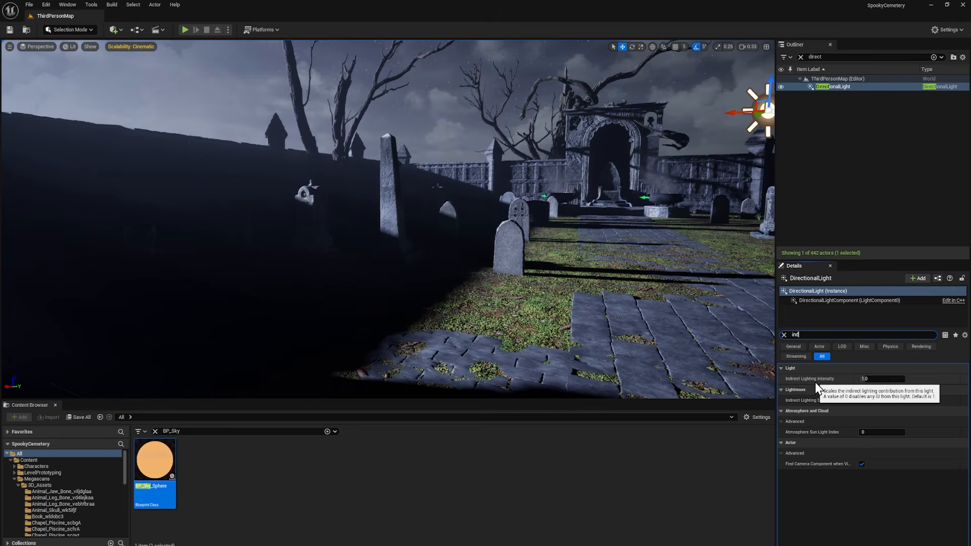
{"action": "left_click_drag", "start_coordinate": [876, 379], "coordinate": [906, 379]}
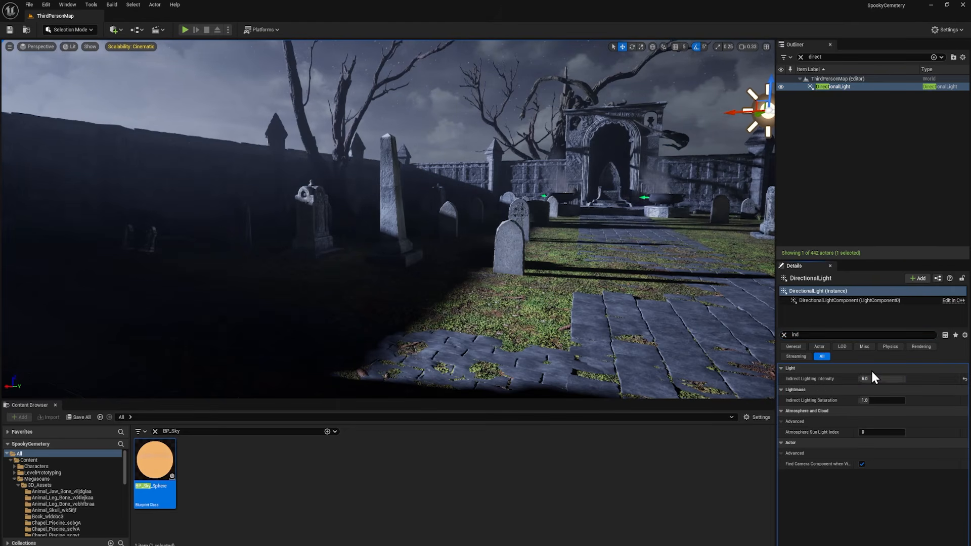
{"action": "left_click", "coordinate": [883, 380]}
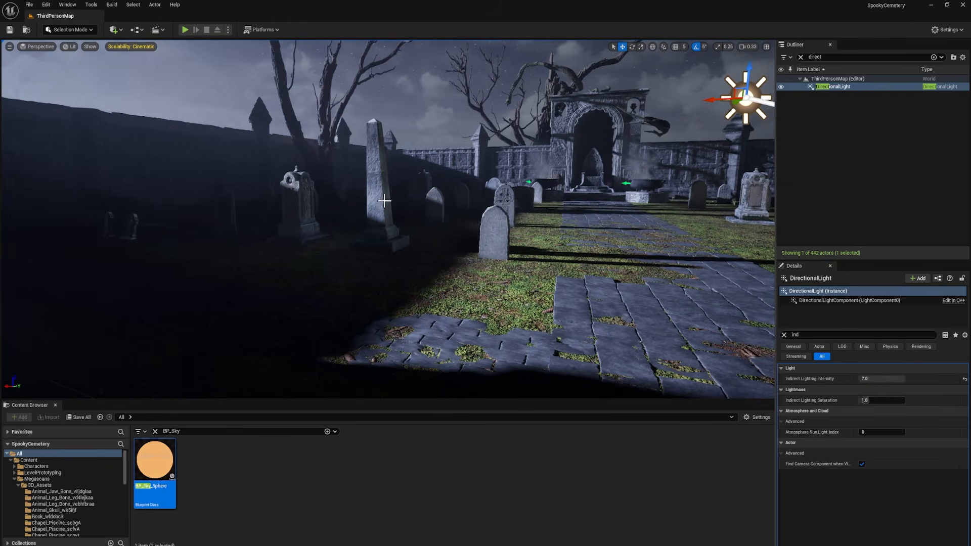
{"action": "right_click_drag", "start_coordinate": [530, 209], "coordinate": [500, 209]}
{"action": "left_click", "coordinate": [890, 379]}
{"action": "type", "text": "1"}
{"action": "key", "text": "Return"}
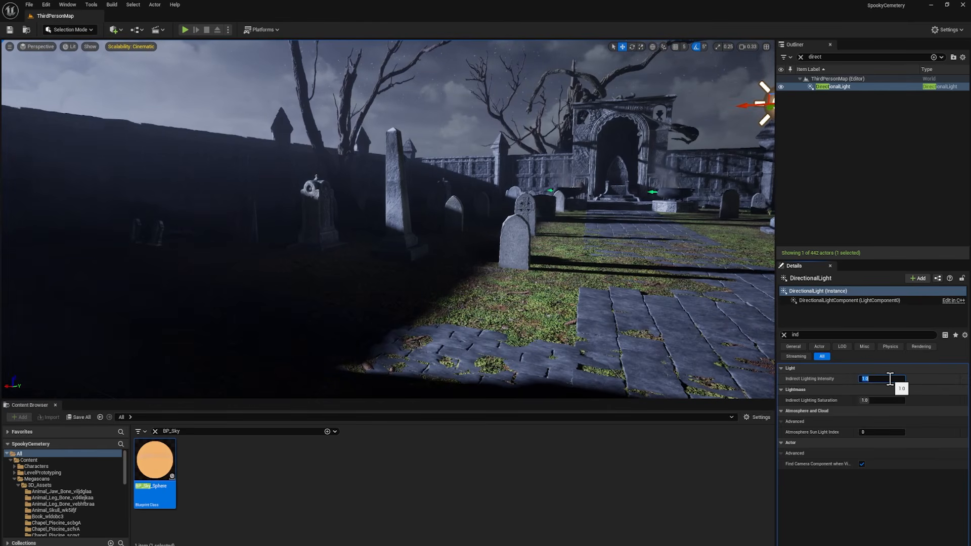
{"action": "right_click_drag", "start_coordinate": [375, 251], "coordinate": [354, 250]}
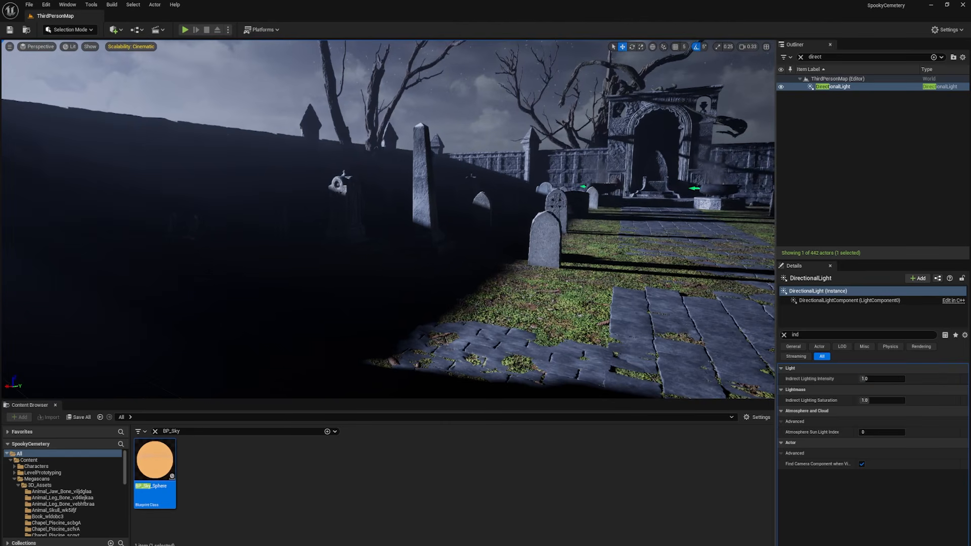
- Add a Sky Light to the cemetery, set its Sky Distance Threshold to 1, and review the shadowed graves
{"action": "left_click", "coordinate": [114, 31]}
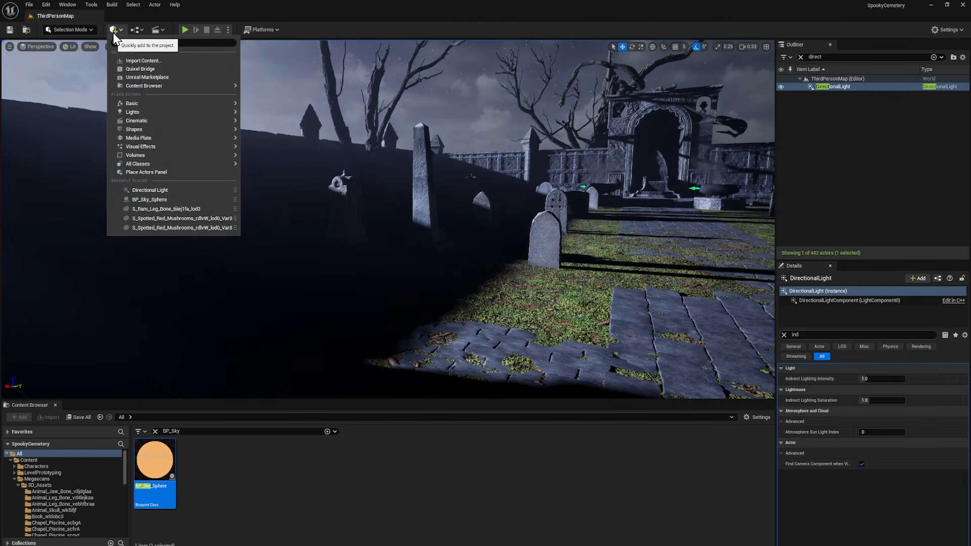
{"action": "type", "text": "sky light"}
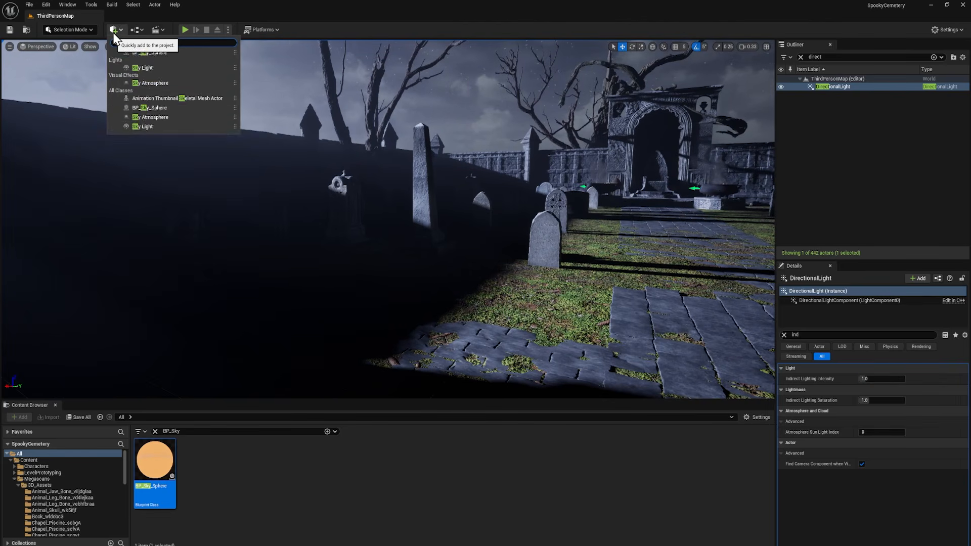
{"action": "left_click", "coordinate": [131, 56]}
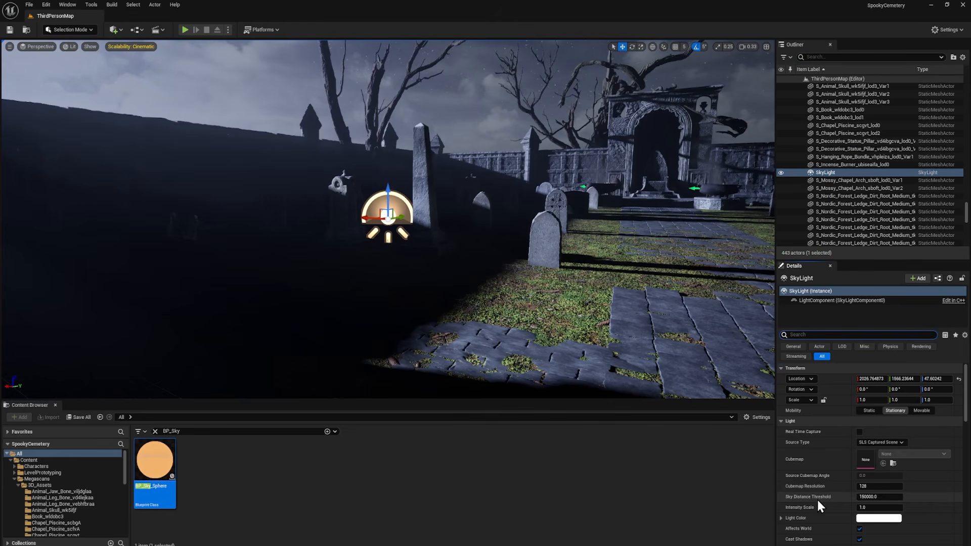
{"action": "left_click", "coordinate": [886, 498]}
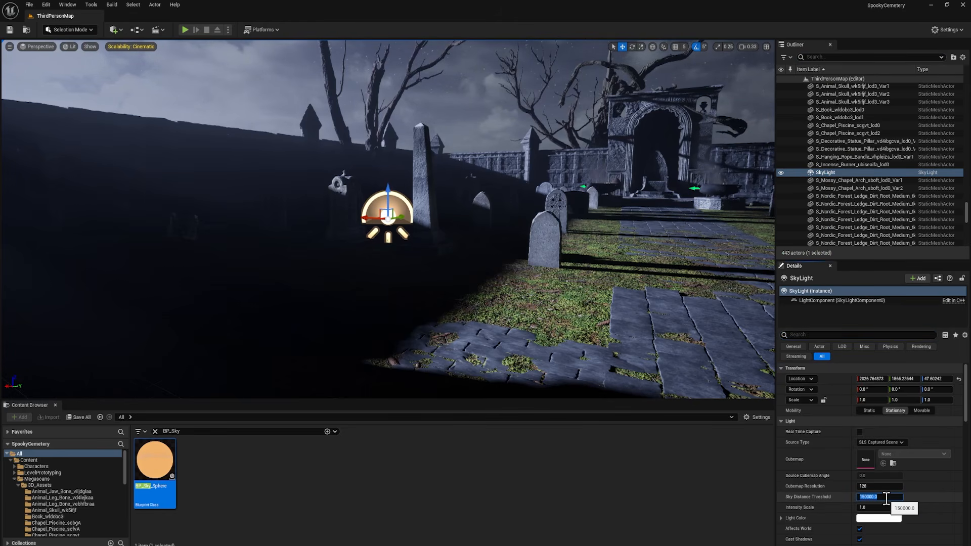
{"action": "type", "text": "1"}
{"action": "key", "text": "Return"}
{"action": "mouse_move", "coordinate": [297, 219]}
{"action": "right_mouse_down"}
{"action": "mouse_move", "coordinate": [101, 212]}
{"action": "mouse_move", "coordinate": [289, 244]}
{"action": "mouse_move", "coordinate": [219, 244]}
{"action": "mouse_move", "coordinate": [232, 247]}
{"action": "mouse_move", "coordinate": [187, 256]}
{"action": "mouse_move", "coordinate": [294, 219]}
{"action": "right_mouse_up"}
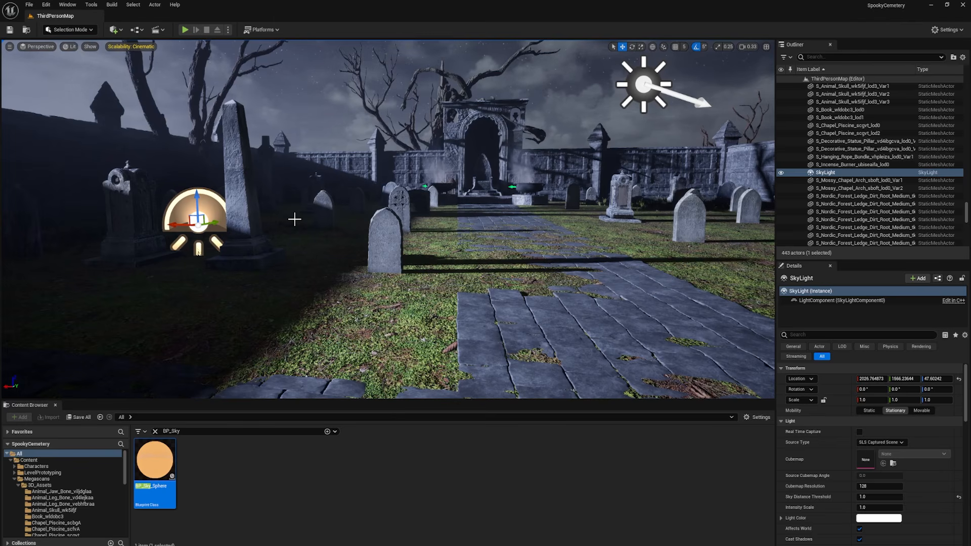
- Add a Point Light in front of the dark wall niche that holds the book and pot
{"action": "right_click_drag", "start_coordinate": [295, 219], "coordinate": [197, 233]}
{"action": "right_click_drag", "start_coordinate": [483, 212], "coordinate": [481, 212]}
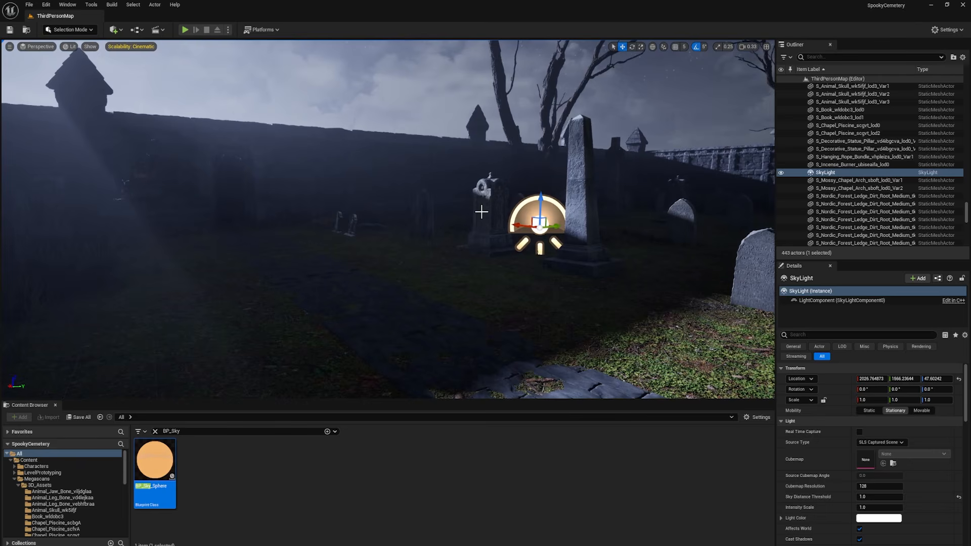
{"action": "key", "text": "ctrl+l"}
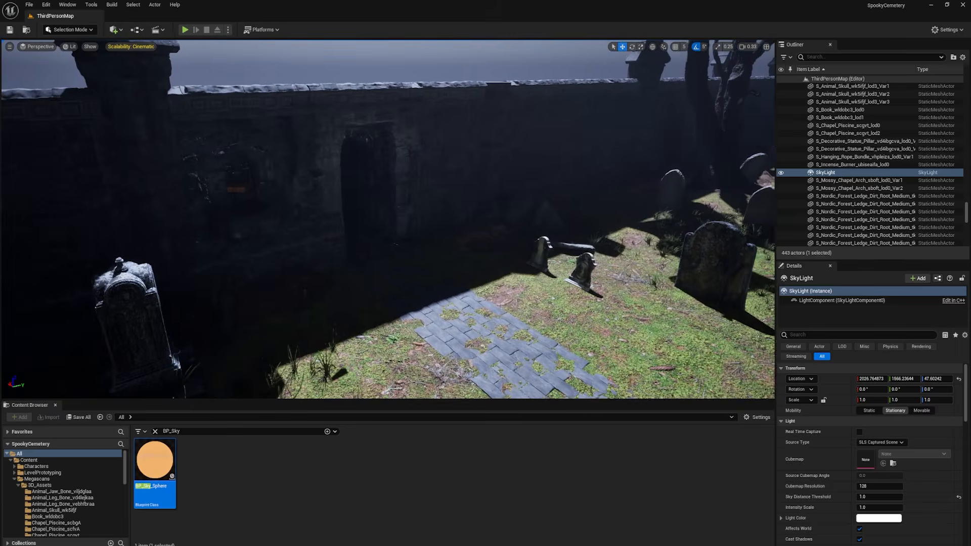
{"action": "left_click", "coordinate": [115, 31]}
{"action": "mouse_move", "coordinate": [166, 114]}
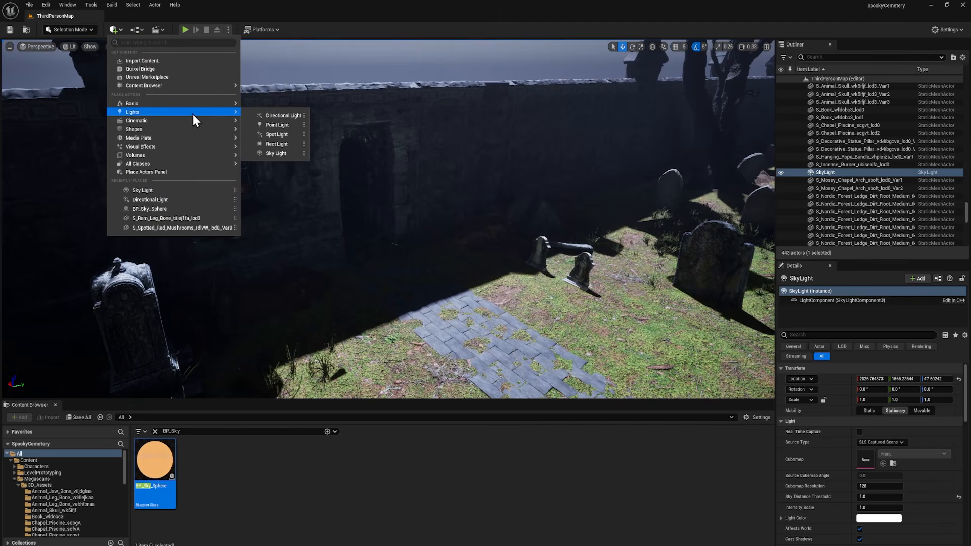
{"action": "left_click_drag", "start_coordinate": [277, 125], "coordinate": [256, 183]}
{"action": "right_click_drag", "start_coordinate": [256, 183], "coordinate": [475, 263]}
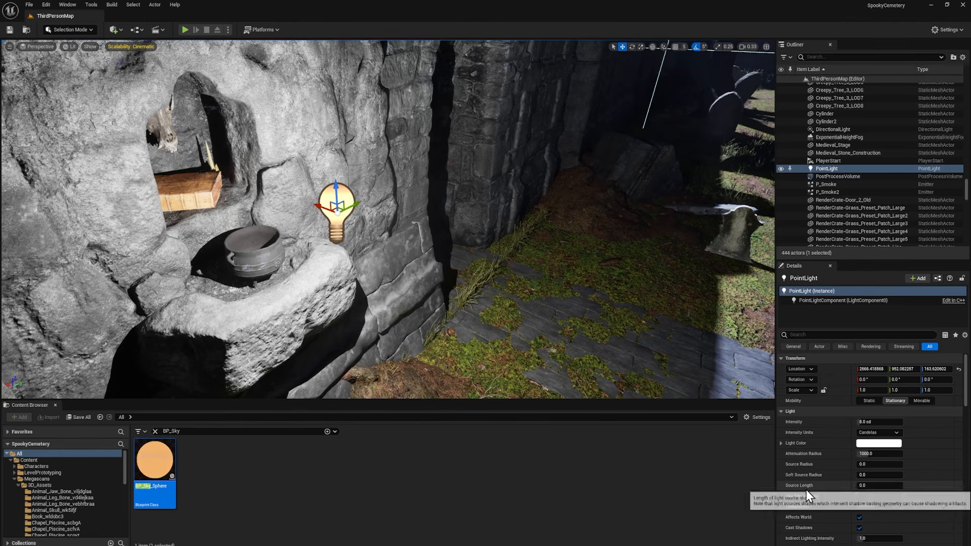
- Enable Use Temperature on the point light, try 1700, and settle on a warm temperature of about 2606
{"action": "left_click", "coordinate": [860, 497]}
{"action": "left_click", "coordinate": [880, 507]}
{"action": "type", "text": "1700"}
{"action": "key", "text": "Return"}
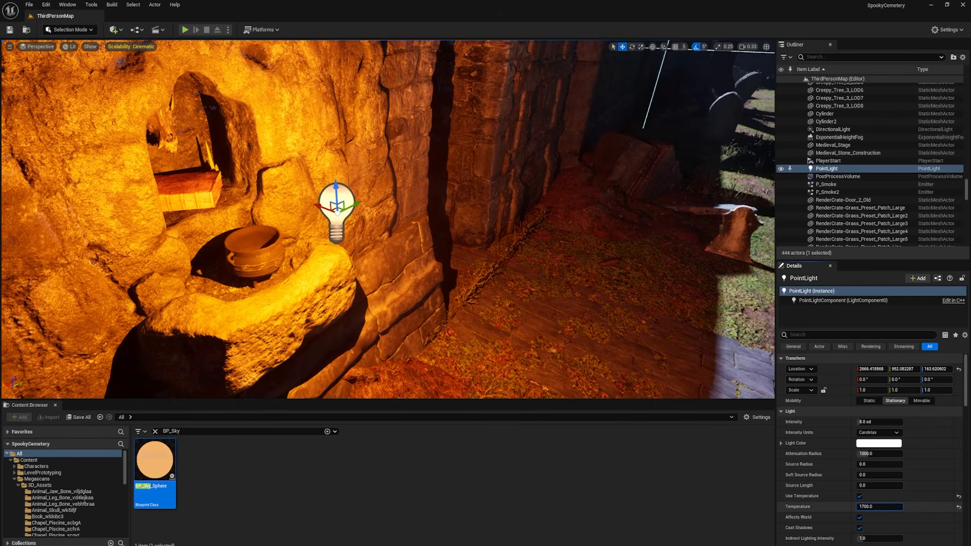
{"action": "left_click_drag", "start_coordinate": [859, 507], "coordinate": [864, 507]}
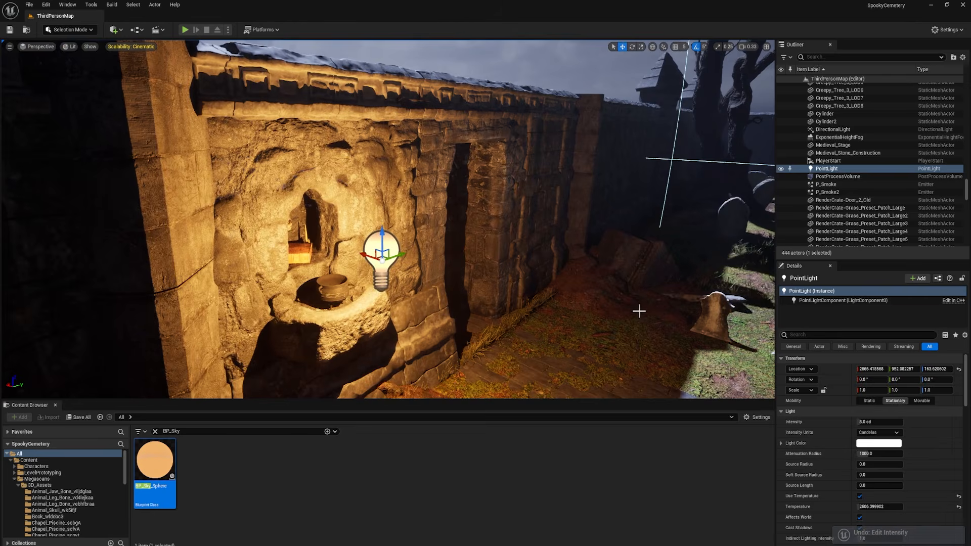
- Reduce the point light's Attenuation Radius to about 511 so it lights only the area around the niche
{"action": "key", "text": "s"}
{"action": "right_click_drag", "start_coordinate": [638, 311], "coordinate": [638, 326]}
{"action": "key", "text": "d"}
{"action": "left_click_drag", "start_coordinate": [879, 454], "coordinate": [861, 454]}
{"action": "key", "text": "w"}
{"action": "right_click_drag", "start_coordinate": [272, 299], "coordinate": [251, 300]}
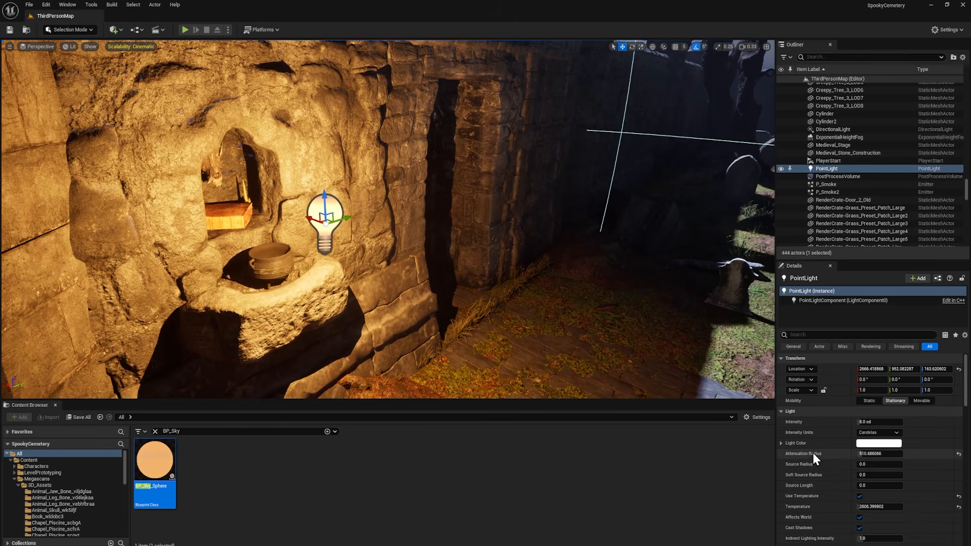
- Lower the point light toward the basin, and set its Source Radius to 2.4 and Soft Source Radius to 920
{"action": "left_click_drag", "start_coordinate": [836, 464], "coordinate": [870, 465]}
{"action": "right_click_drag", "start_coordinate": [437, 345], "coordinate": [551, 345]}
{"action": "left_click_drag", "start_coordinate": [236, 171], "coordinate": [197, 247]}
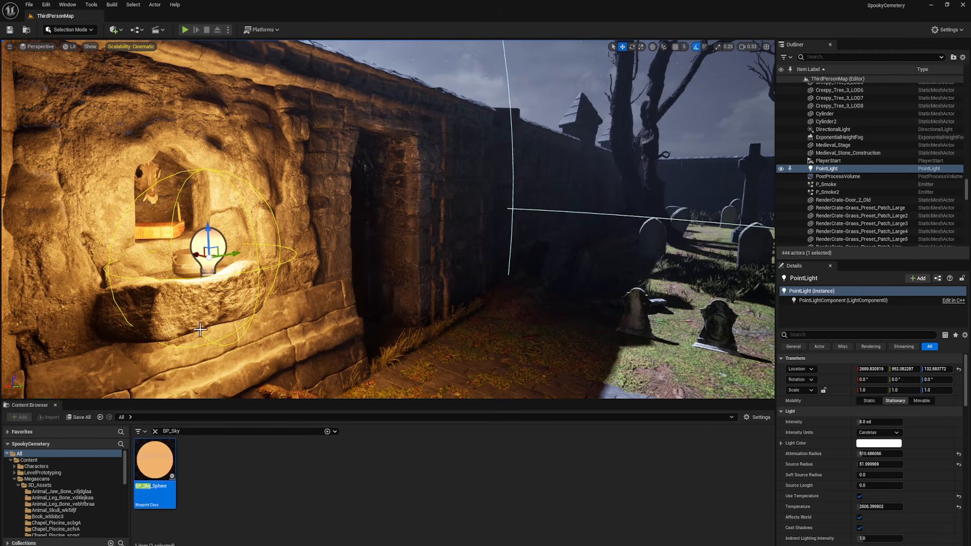
{"action": "left_click_drag", "start_coordinate": [878, 465], "coordinate": [875, 466]}
- Move the point light up and back into the niche, above the book and next to the hanging skull
{"action": "key", "text": "w"}
{"action": "right_click_drag", "start_coordinate": [280, 290], "coordinate": [251, 321]}
{"action": "key", "text": "w"}
{"action": "left_click_drag", "start_coordinate": [274, 330], "coordinate": [272, 250]}
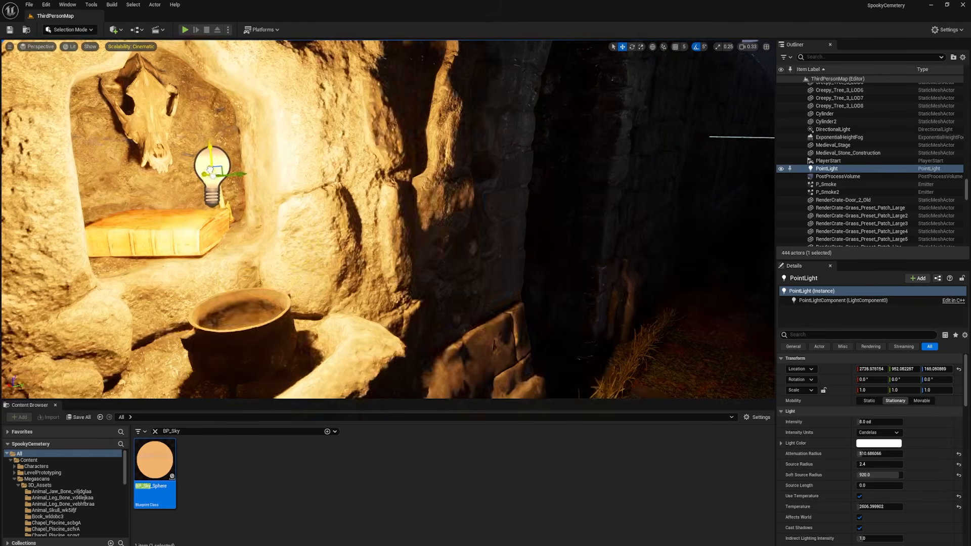
{"action": "mouse_move", "coordinate": [220, 164]}
{"action": "left_mouse_down"}
{"action": "mouse_move", "coordinate": [237, 164]}
{"action": "mouse_move", "coordinate": [227, 151]}
{"action": "left_mouse_up"}
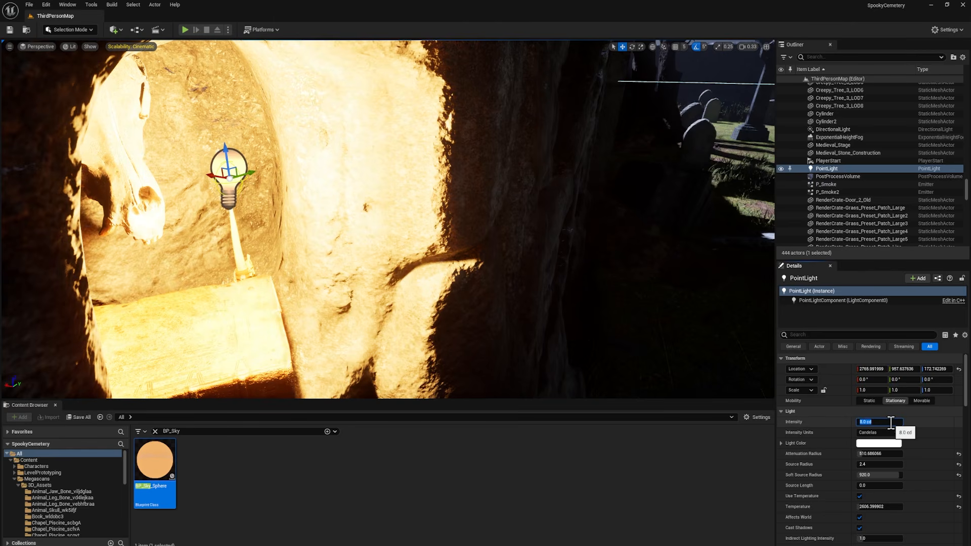
- Set the point light's Intensity to 1 cd and shift it sideways above the right-hand candle in the niche
{"action": "left_click", "coordinate": [891, 423]}
{"action": "type", "text": "1"}
{"action": "key", "text": "Return"}
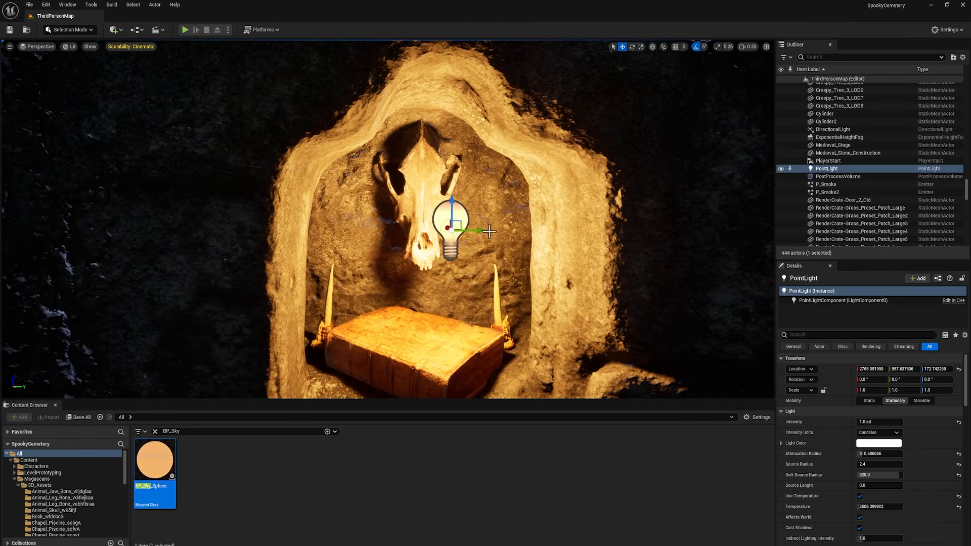
{"action": "left_click_drag", "start_coordinate": [476, 234], "coordinate": [519, 234]}
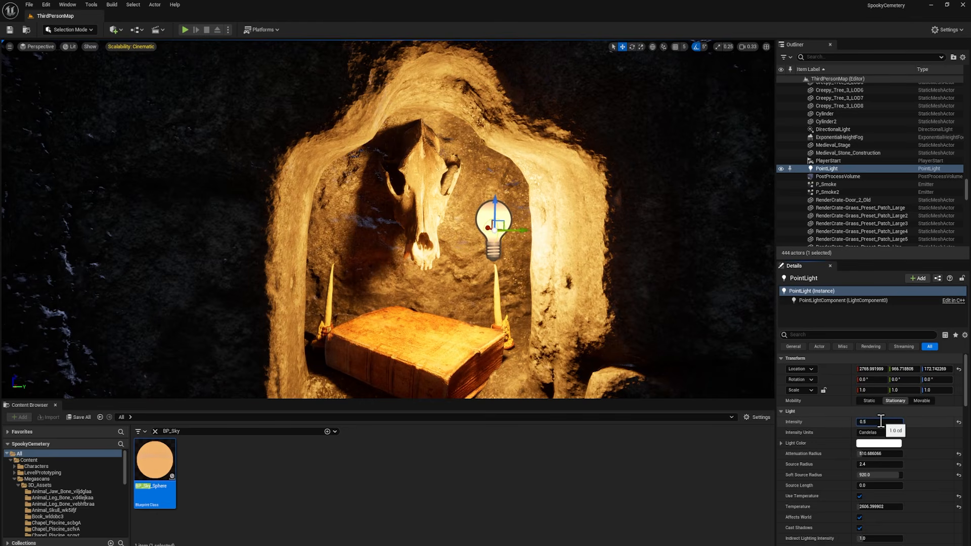
- Set the point light's Intensity to 0.5 cd and duplicate it above the candle on the other side of the book
{"action": "left_click", "coordinate": [881, 421]}
{"action": "type", "text": "0.5"}
{"action": "key", "text": "Return"}
{"action": "left_click_drag", "start_coordinate": [525, 230], "coordinate": [362, 231], "text": "alt"}
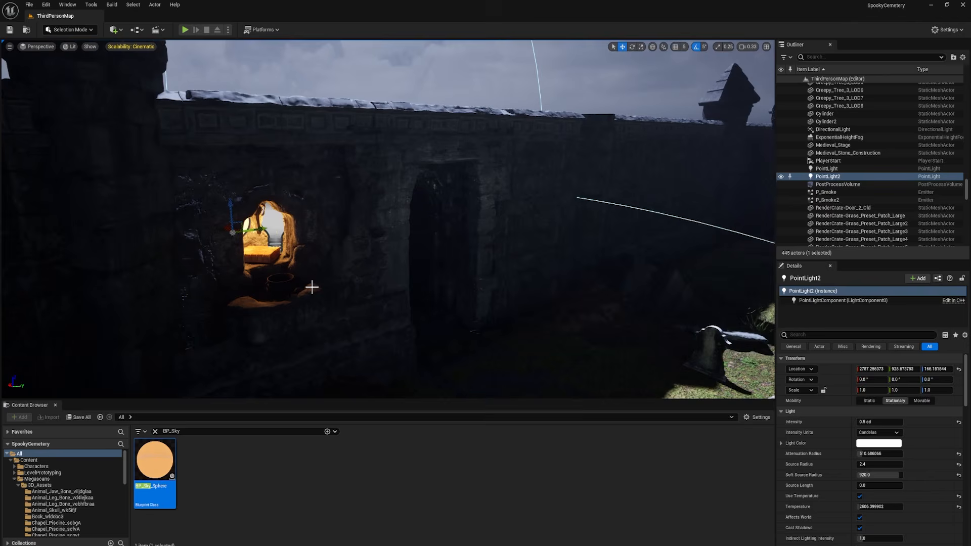
{"action": "right_click_drag", "start_coordinate": [310, 284], "coordinate": [393, 303]}
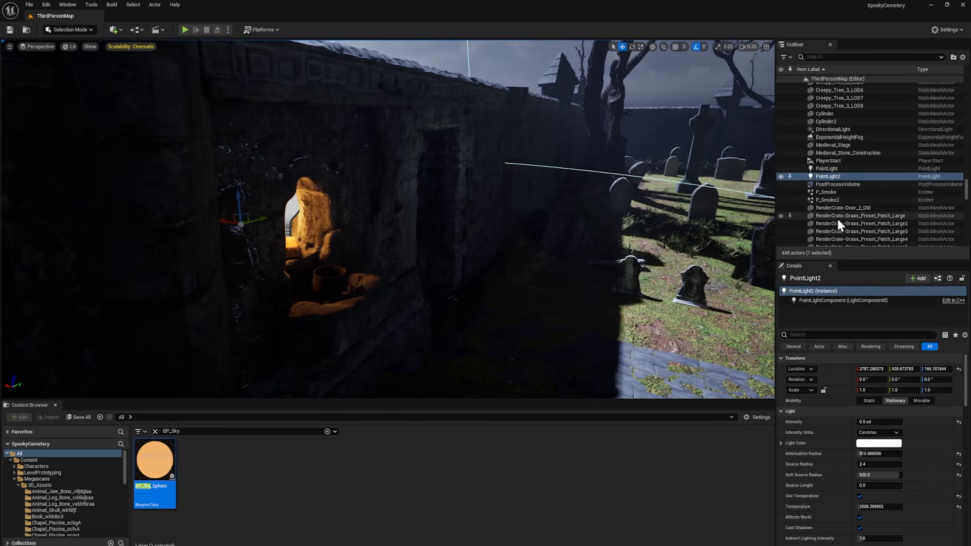
- Try Volumetric Scattering Intensity values of 10 and 100 on the duplicated light and review the glow around the niche
{"action": "left_click", "coordinate": [816, 336]}
{"action": "type", "text": "vol"}
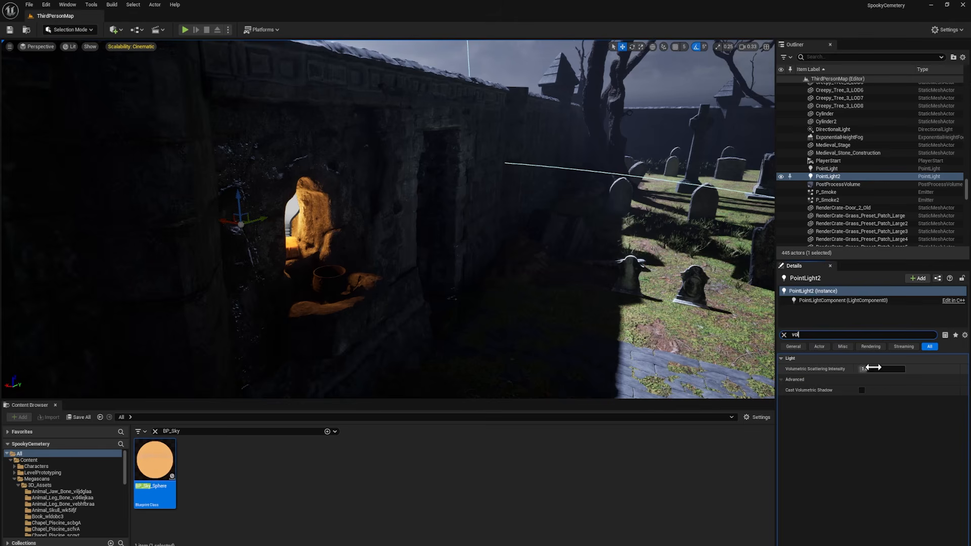
{"action": "left_click_drag", "start_coordinate": [867, 370], "coordinate": [882, 369]}
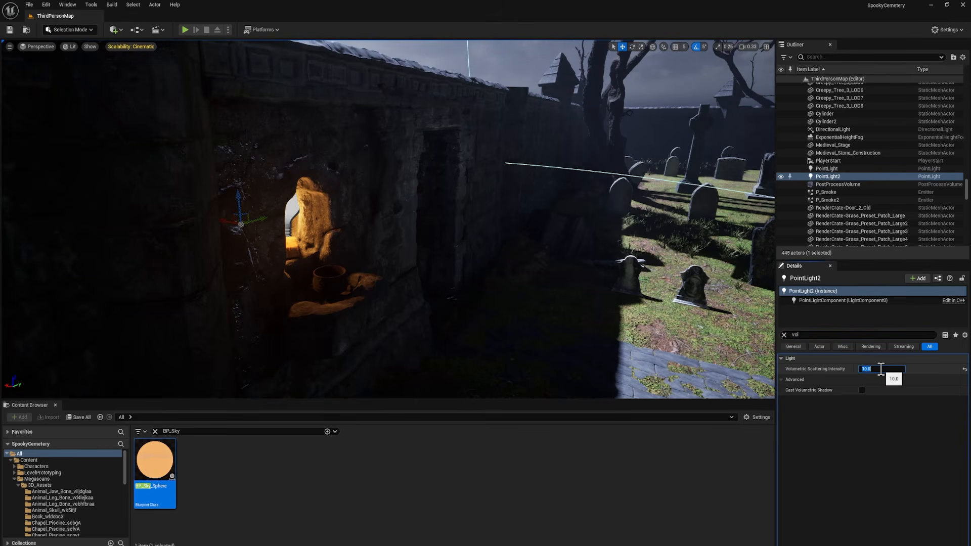
{"action": "key", "text": "Return"}
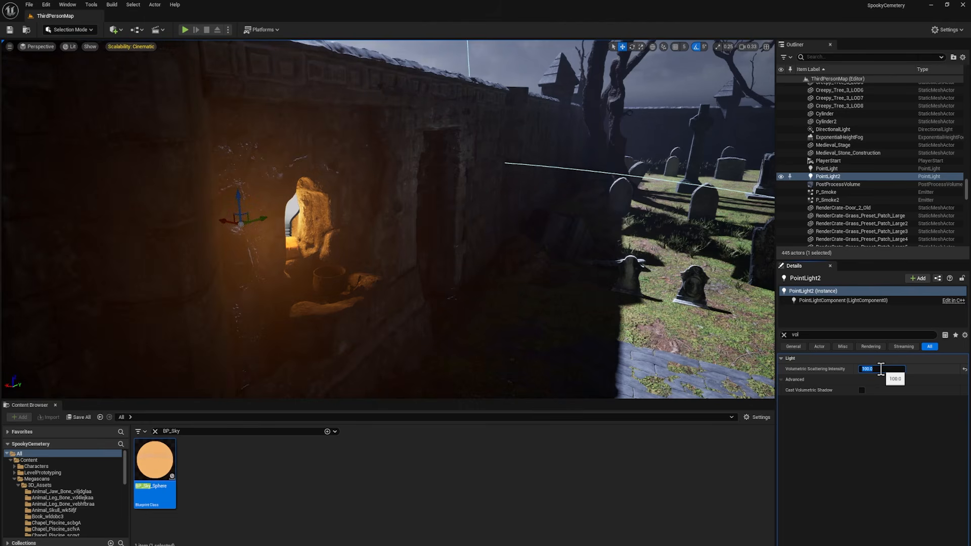
{"action": "right_click_drag", "start_coordinate": [348, 266], "coordinate": [586, 269]}
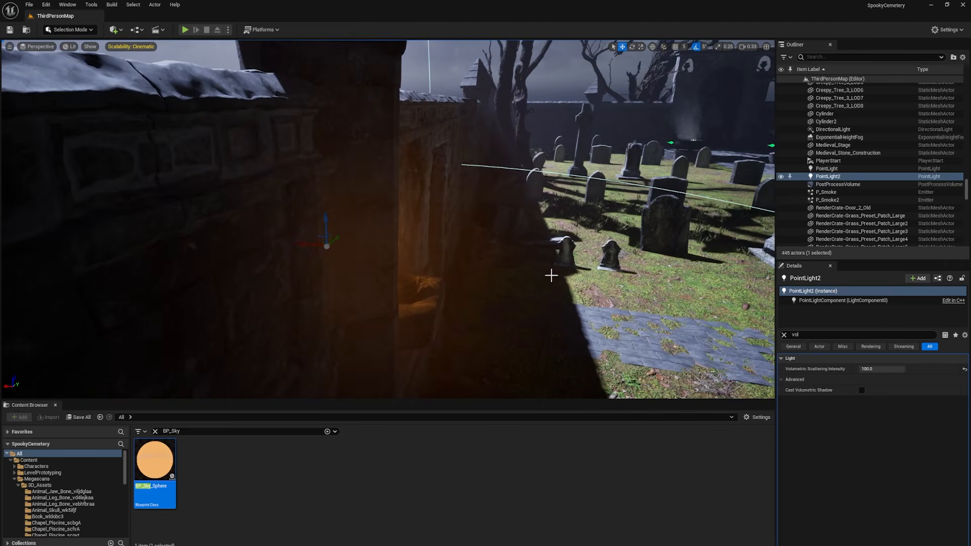
- Duplicate the niche's point light into the other wall niche and position copies around the horned skull and candles
{"action": "mouse_move", "coordinate": [346, 313]}
{"action": "right_mouse_down"}
{"action": "mouse_move", "coordinate": [344, 344]}
{"action": "mouse_move", "coordinate": [339, 309]}
{"action": "right_mouse_up"}
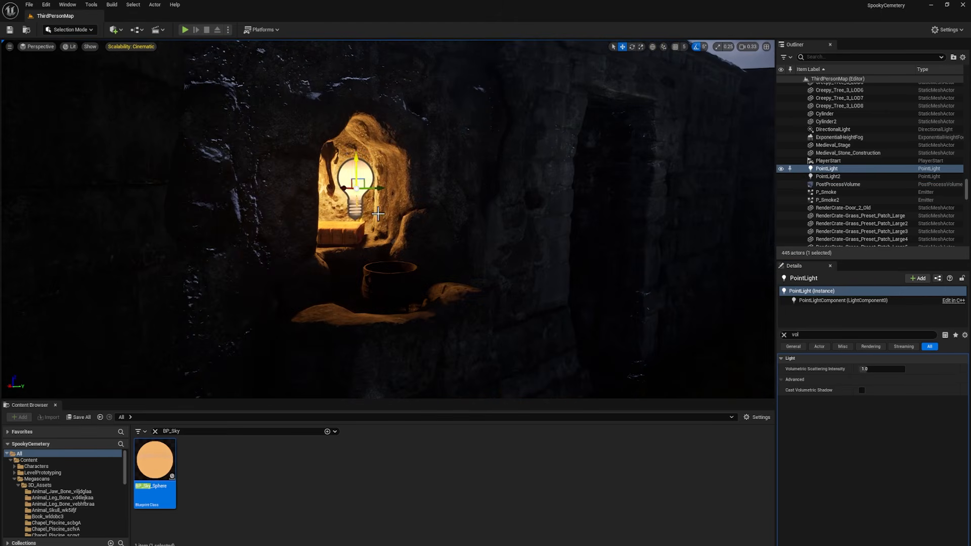
{"action": "left_click_drag", "start_coordinate": [342, 189], "coordinate": [407, 184], "text": "alt"}
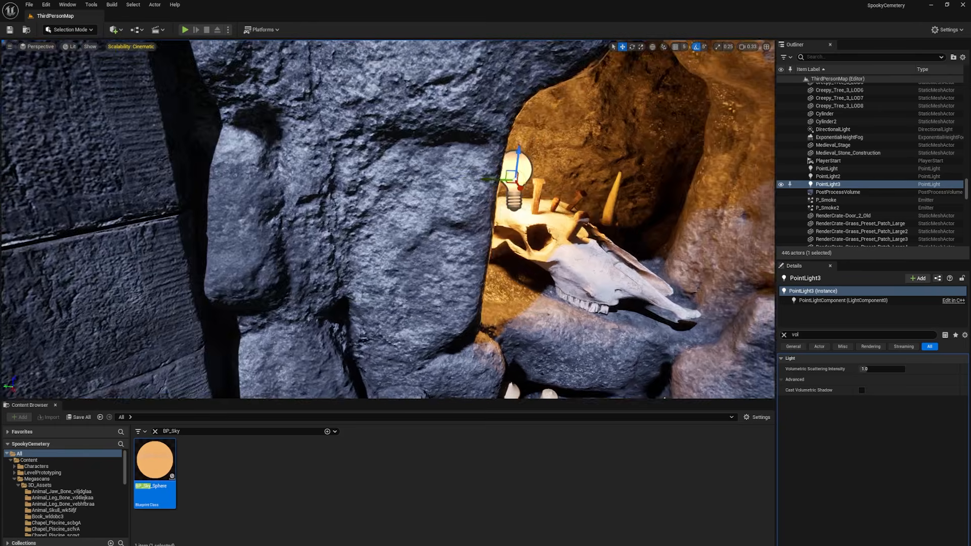
{"action": "right_click_drag", "start_coordinate": [387, 219], "coordinate": [452, 219]}
{"action": "left_click_drag", "start_coordinate": [341, 169], "coordinate": [329, 198]}
{"action": "right_click_drag", "start_coordinate": [329, 197], "coordinate": [349, 182]}
{"action": "key", "text": "s"}
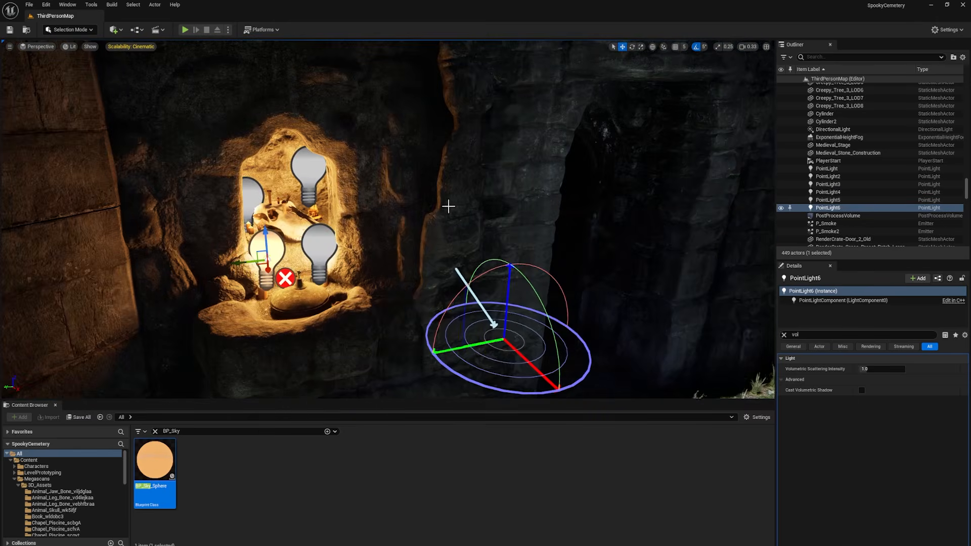
- Duplicate the point light beside the container hanging from the tree branch, with Mobility set to Movable
{"action": "right_click_drag", "start_coordinate": [445, 206], "coordinate": [323, 248]}
{"action": "left_click_drag", "start_coordinate": [343, 250], "coordinate": [320, 257], "text": "alt"}
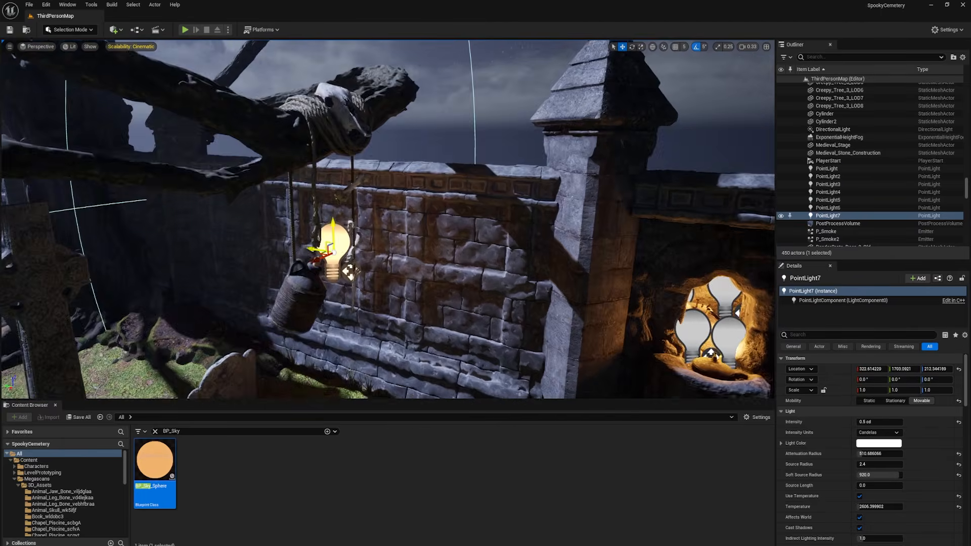
{"action": "right_click_drag", "start_coordinate": [370, 222], "coordinate": [324, 222]}
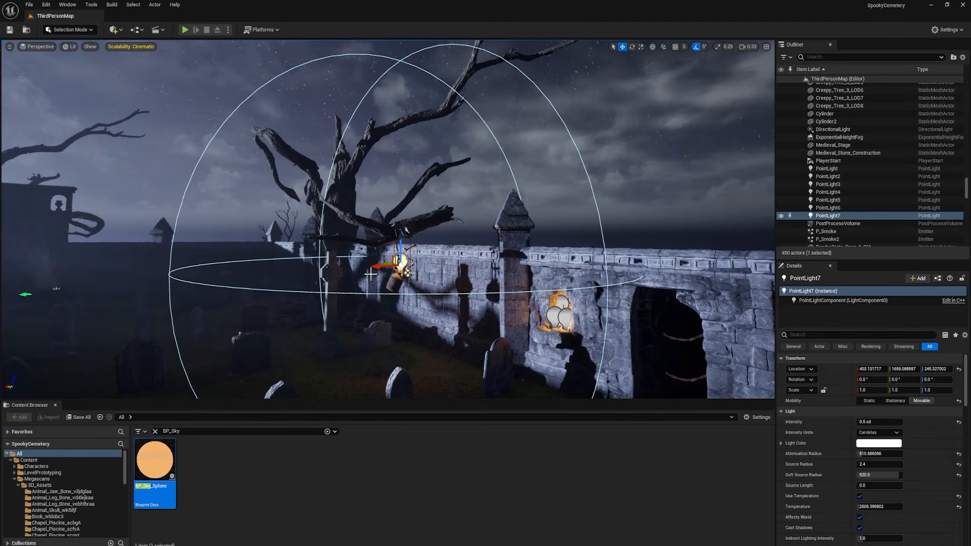
- Duplicate the point light to the hanging ornament by the far tree trunks and align it with the ornament
{"action": "left_click_drag", "start_coordinate": [377, 267], "coordinate": [391, 265], "text": "alt"}
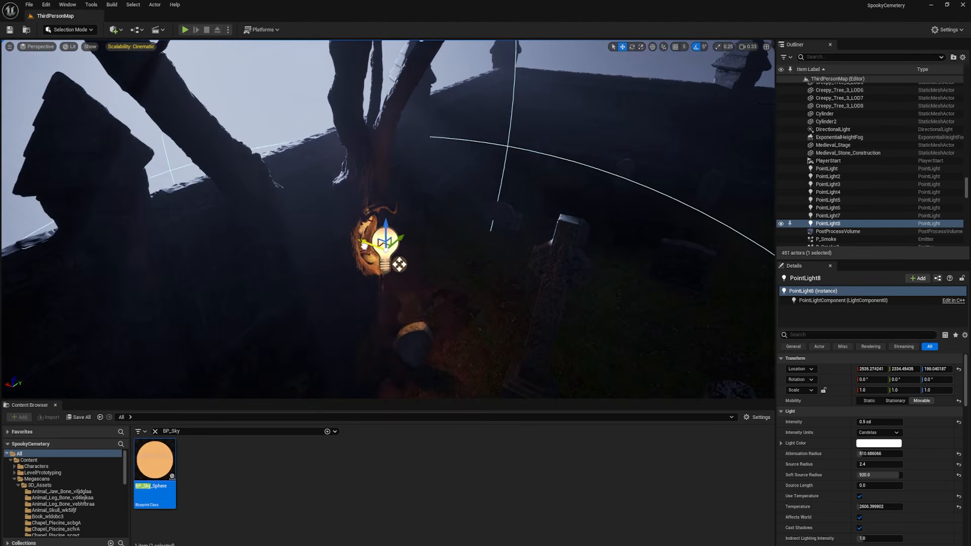
{"action": "left_click_drag", "start_coordinate": [364, 245], "coordinate": [353, 242]}
{"action": "key", "text": "f"}
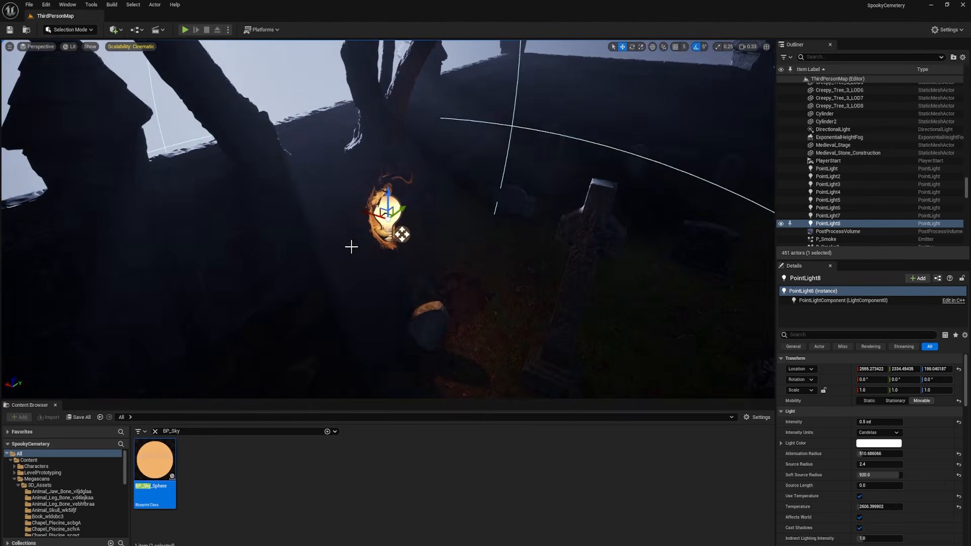
{"action": "scroll", "coordinate": [354, 242], "scroll_direction": "up", "scroll_amount": 5}
{"action": "right_click_drag", "start_coordinate": [354, 242], "coordinate": [370, 167]}
{"action": "key", "text": "f"}
- Duplicate the tree light and carry the copy past the cauldron to the candles beside the stone throne
{"action": "left_click_drag", "start_coordinate": [365, 217], "coordinate": [708, 227], "text": "alt"}
{"action": "left_click_drag", "start_coordinate": [440, 226], "coordinate": [599, 240], "text": "shift"}
{"action": "right_click_drag", "start_coordinate": [600, 239], "coordinate": [556, 217]}
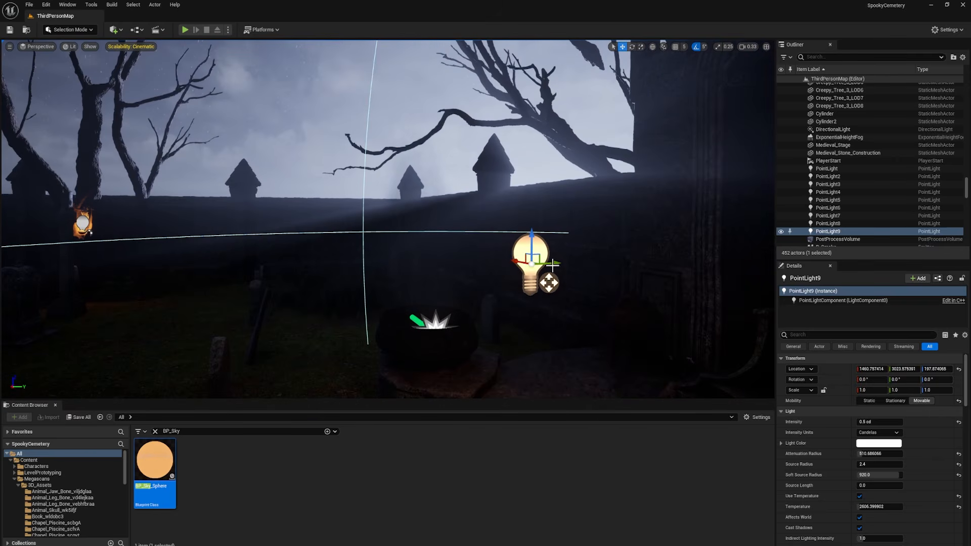
{"action": "left_click_drag", "start_coordinate": [553, 263], "coordinate": [615, 269], "text": "shift"}
{"action": "left_click_drag", "start_coordinate": [516, 261], "coordinate": [531, 283], "text": "shift"}
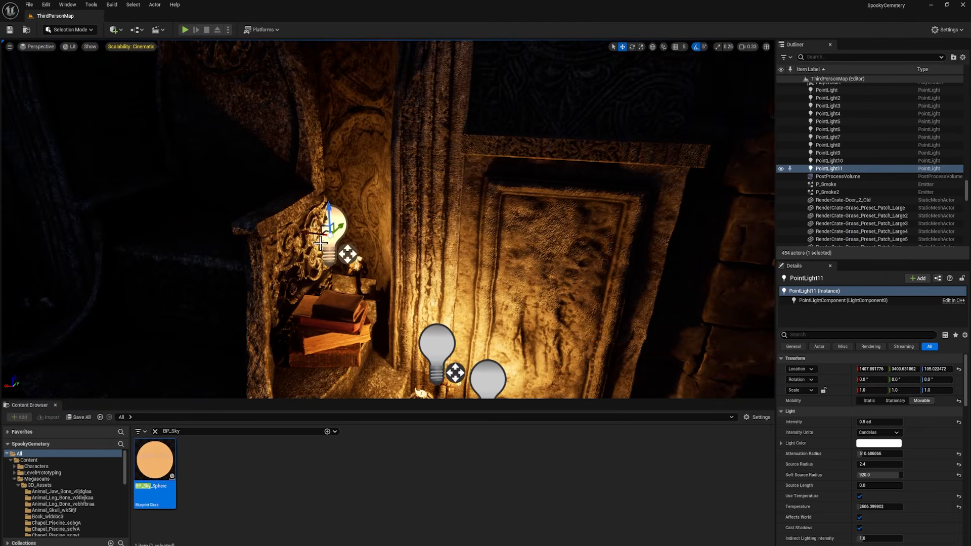
- Position the duplicated point light directly above the candle next to the stacked books beside the throne
{"action": "left_click_drag", "start_coordinate": [321, 224], "coordinate": [349, 221]}
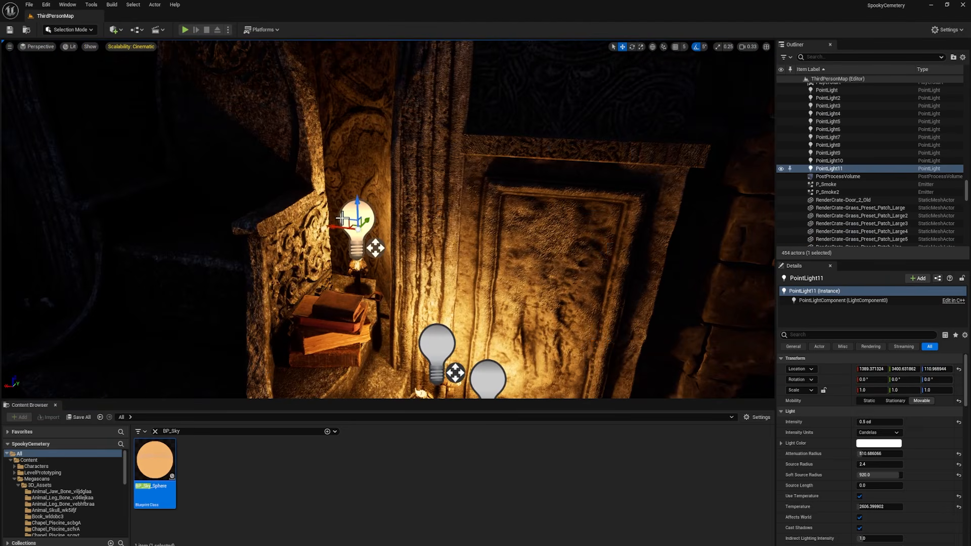
{"action": "key", "text": "f"}
{"action": "scroll", "coordinate": [350, 259], "scroll_direction": "up", "scroll_amount": 10}
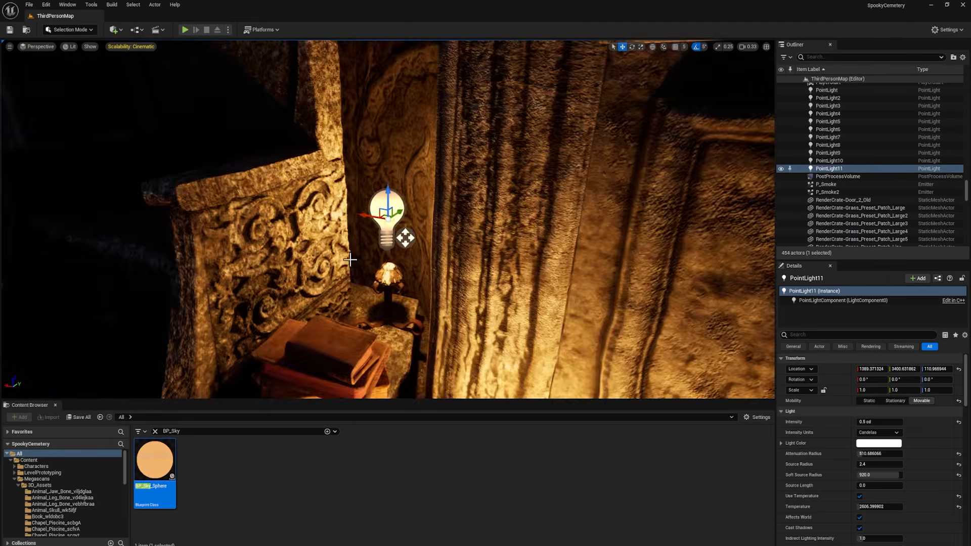
{"action": "left_click_drag", "start_coordinate": [350, 260], "coordinate": [363, 267], "text": "alt"}
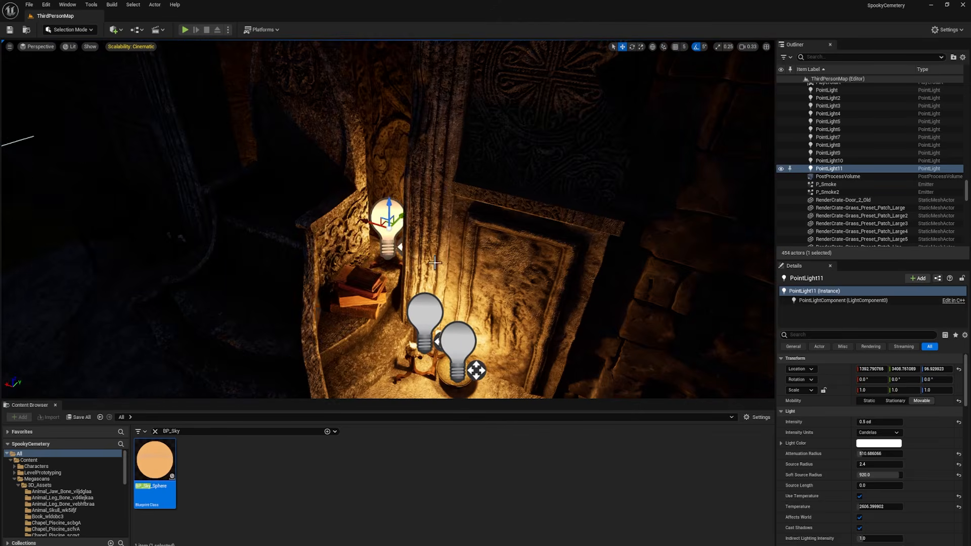
- Duplicate the candle light and place the copy inside the smoking cauldron in front of the throne
{"action": "left_click_drag", "start_coordinate": [404, 218], "coordinate": [273, 345], "text": "alt"}
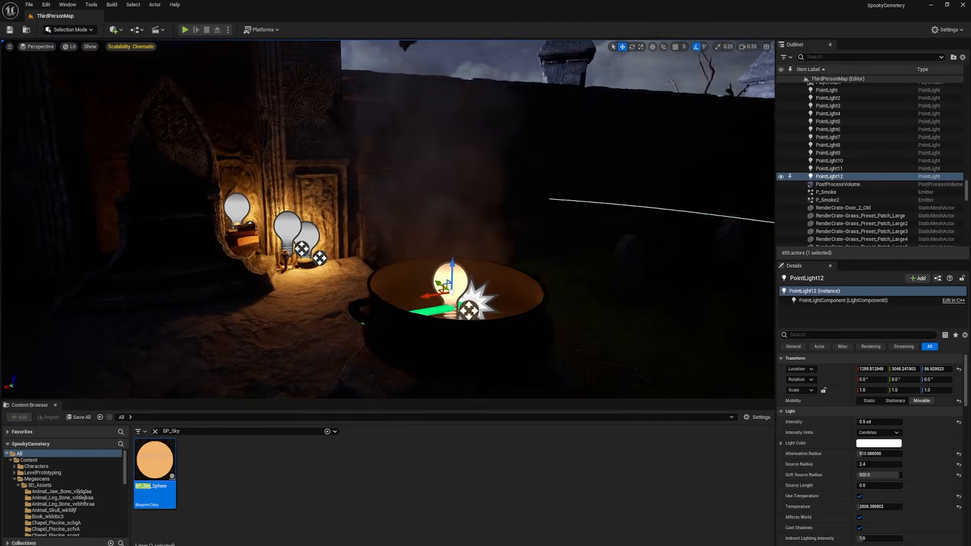
{"action": "scroll", "coordinate": [388, 219], "scroll_direction": "down", "scroll_amount": 3}
{"action": "scroll", "coordinate": [388, 219], "scroll_direction": "down", "scroll_amount": 1}
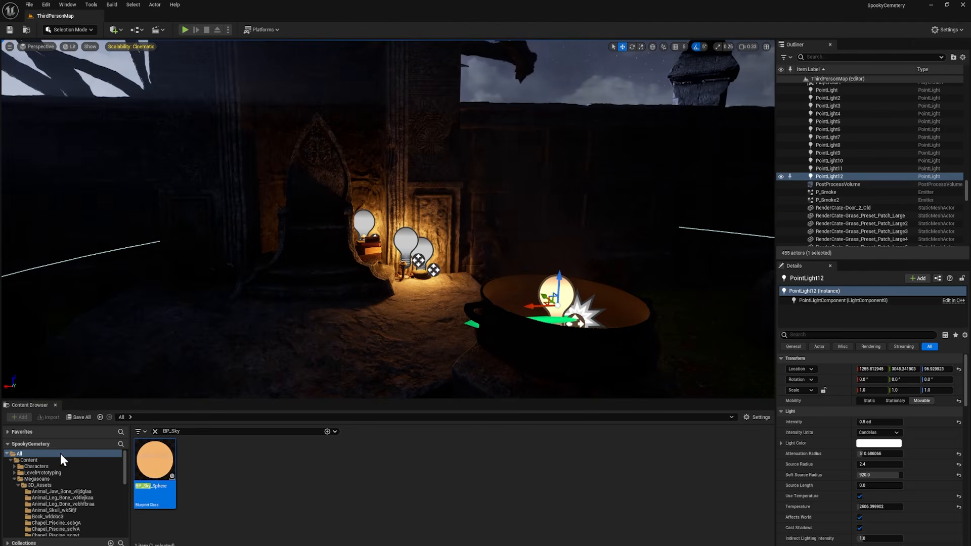
- Find the P_Fire particle system among the project's content and place it inside the empty-lit cauldron on the far side of the throne
{"action": "left_click", "coordinate": [32, 460]}
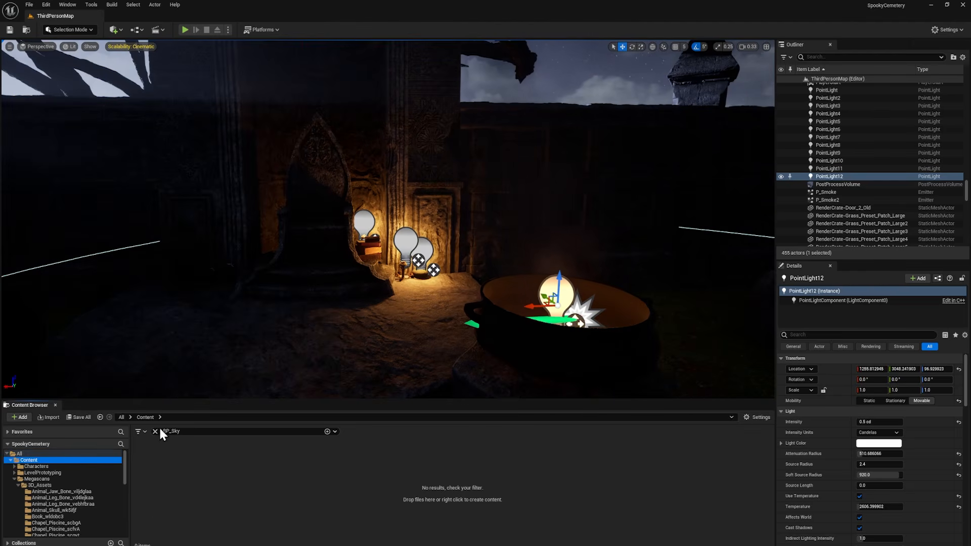
{"action": "left_click", "coordinate": [155, 431]}
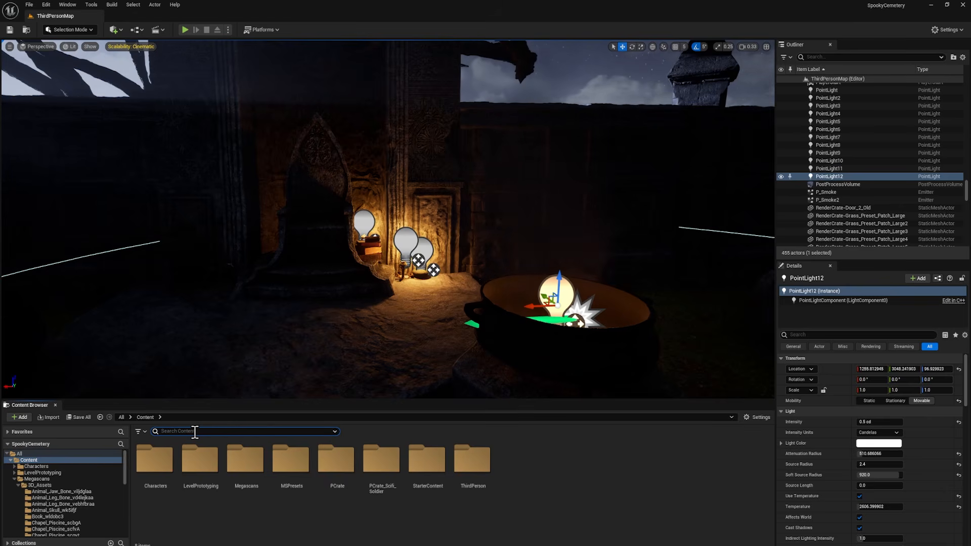
{"action": "type", "text": "fire"}
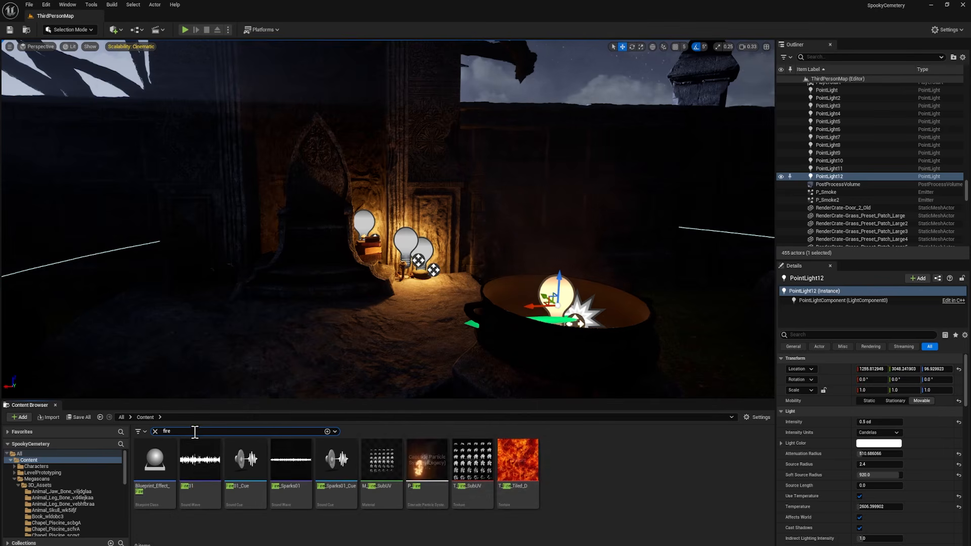
{"action": "left_click_drag", "start_coordinate": [431, 466], "coordinate": [264, 330]}
{"action": "key", "text": "f"}
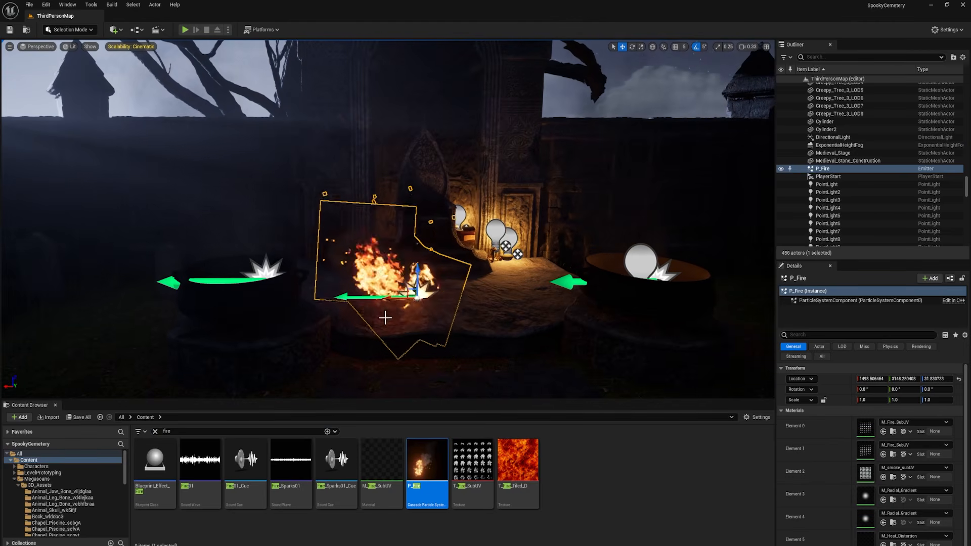
{"action": "left_click_drag", "start_coordinate": [420, 293], "coordinate": [229, 259]}
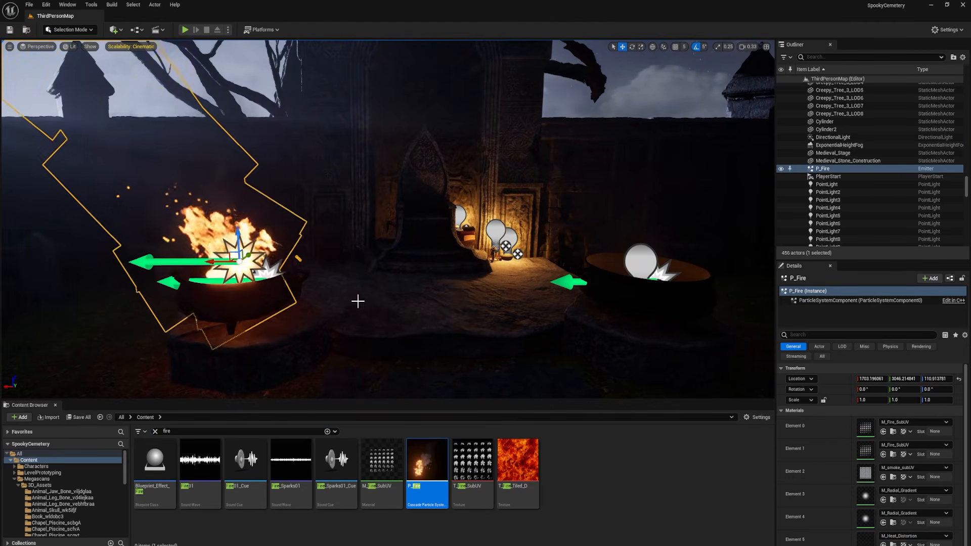
- Examine the burning cauldron and the candlelit throne with the editor icons hidden
{"action": "key", "text": "s"}
{"action": "right_click_drag", "start_coordinate": [380, 343], "coordinate": [309, 326]}
{"action": "left_click", "coordinate": [380, 342], "text": "ctrl"}
{"action": "left_click", "coordinate": [381, 253], "text": "ctrl"}
{"action": "right_click_drag", "start_coordinate": [457, 334], "coordinate": [559, 335]}
{"action": "key", "text": "g"}
{"action": "key", "text": "w"}
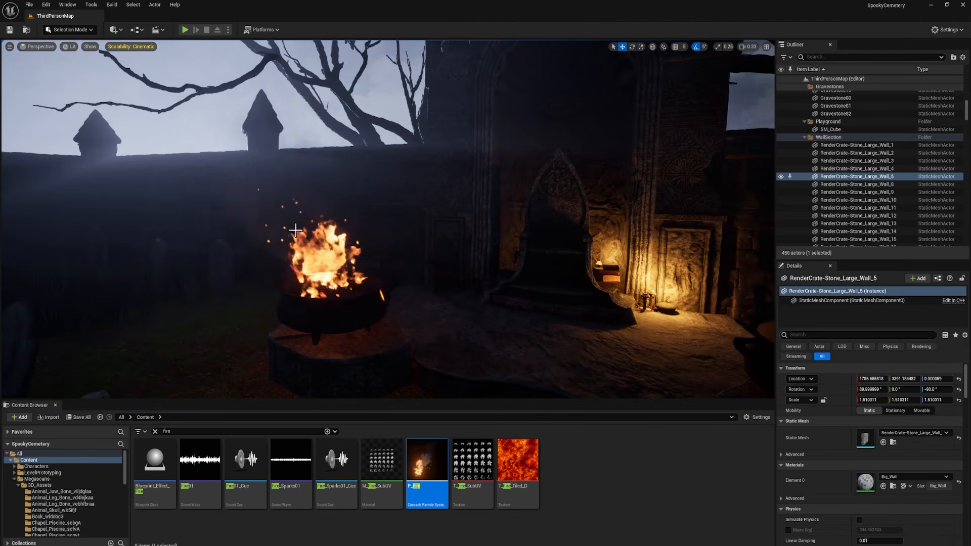
{"action": "right_click_drag", "start_coordinate": [457, 334], "coordinate": [439, 314]}
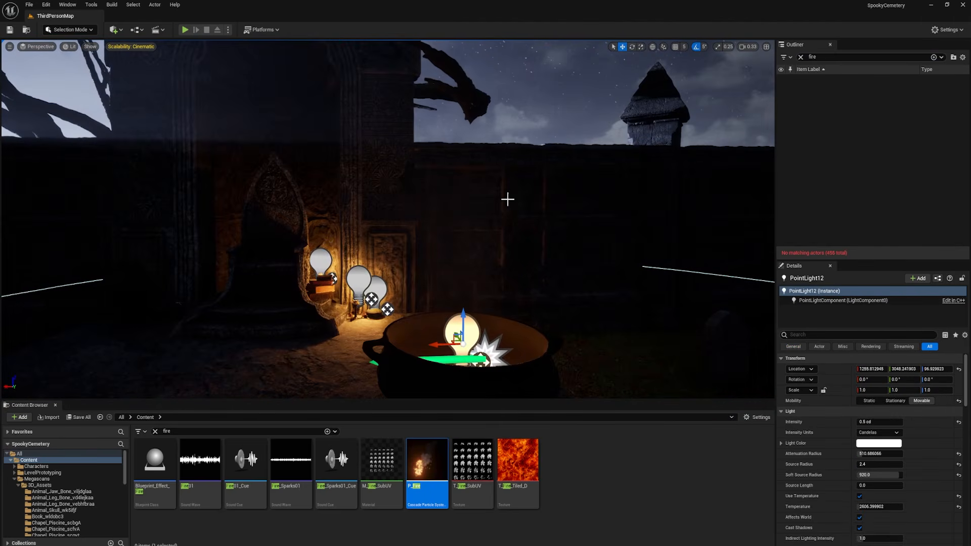
- Set the cauldron point light's intensity to 8 cd and its source radius to about 41.6
{"action": "left_click", "coordinate": [874, 423]}
{"action": "type", "text": "5"}
{"action": "key", "text": "Return"}
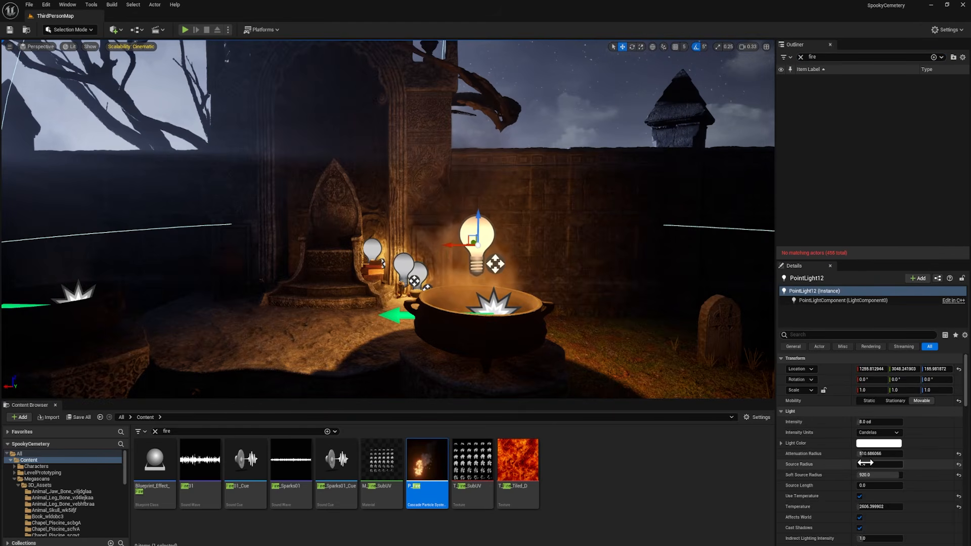
{"action": "left_click_drag", "start_coordinate": [866, 463], "coordinate": [866, 463]}
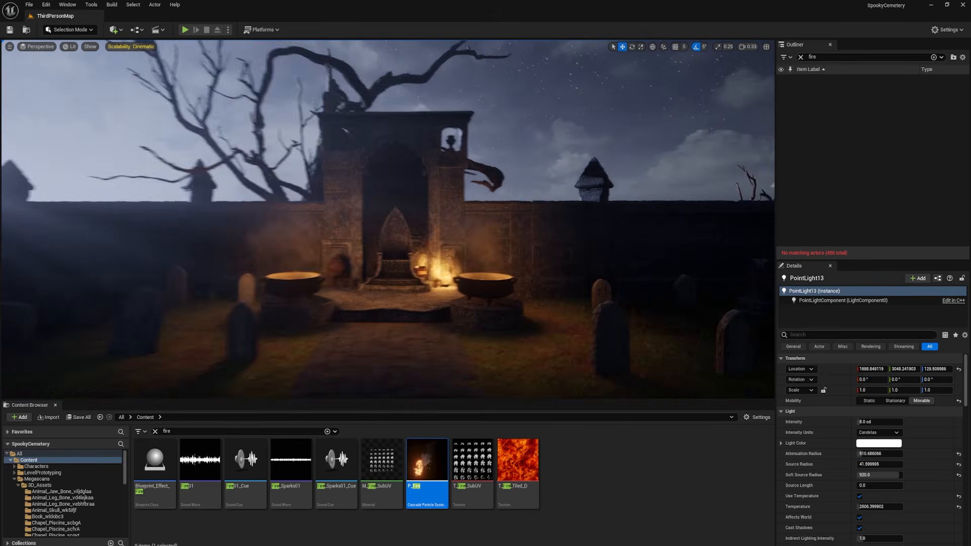
- Examine the lit cemetery, viewing the throne and cauldrons, the grass along the walls and the stone path
{"action": "right_click_drag", "start_coordinate": [366, 157], "coordinate": [329, 152]}
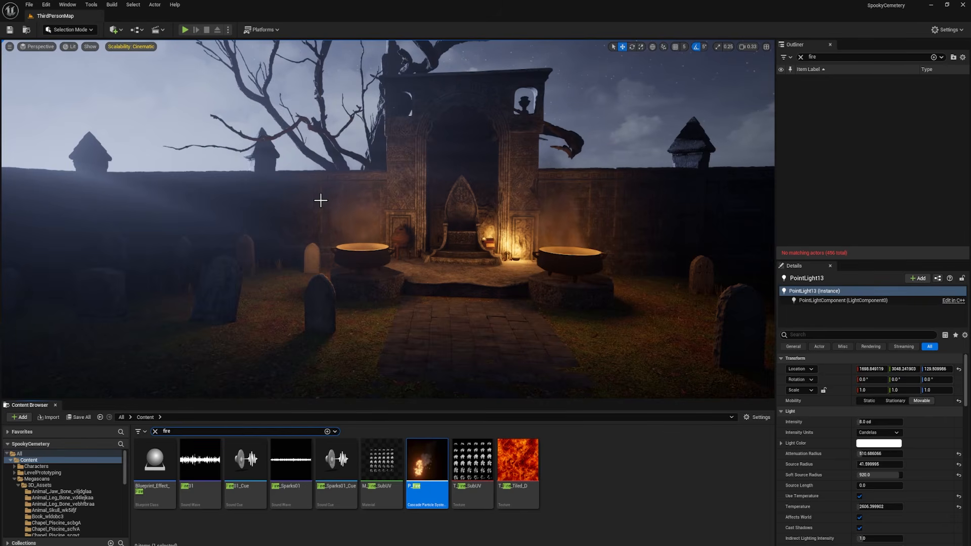
{"action": "key", "text": "s"}
{"action": "right_click_drag", "start_coordinate": [321, 200], "coordinate": [324, 269]}
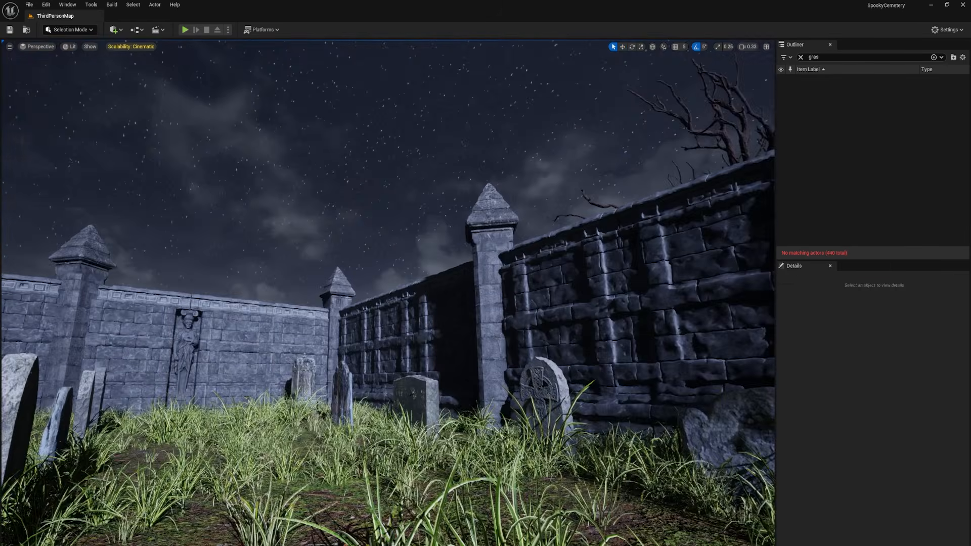
{"action": "right_click_drag", "start_coordinate": [388, 273], "coordinate": [380, 268]}
{"action": "mouse_move", "coordinate": [405, 341]}
{"action": "right_mouse_down"}
{"action": "mouse_move", "coordinate": [384, 355]}
{"action": "mouse_move", "coordinate": [405, 341]}
{"action": "right_mouse_up"}
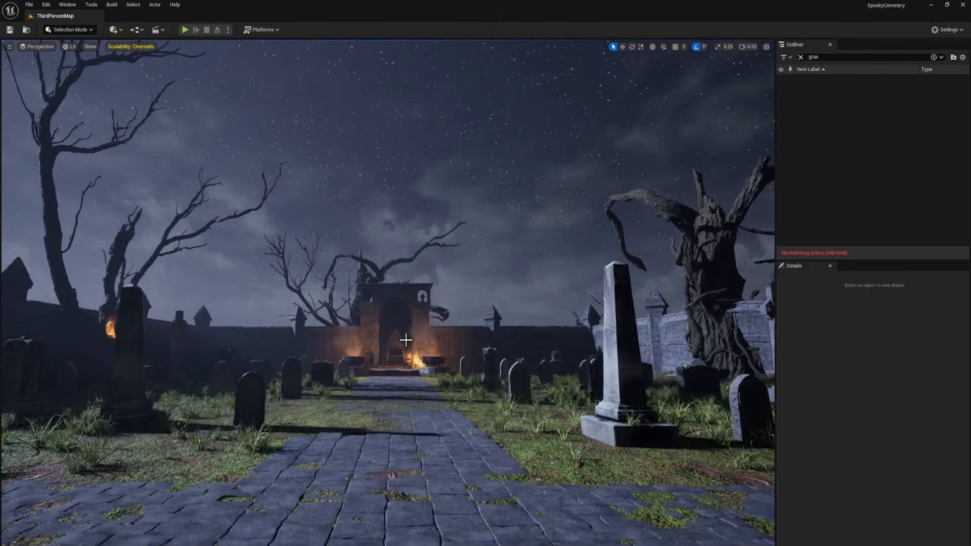
{"action": "key", "text": "ctrl+l"}
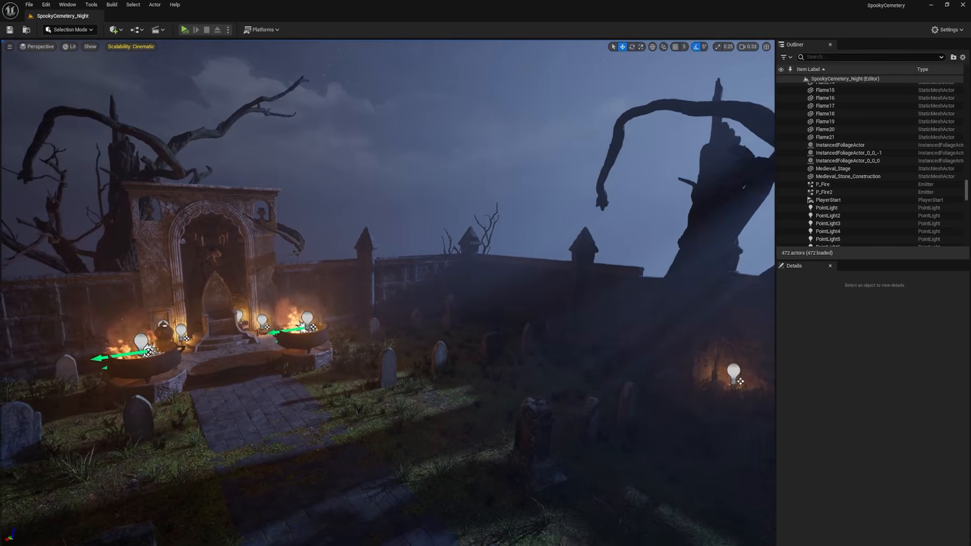
{"action": "right_click_drag", "start_coordinate": [284, 385], "coordinate": [275, 390]}
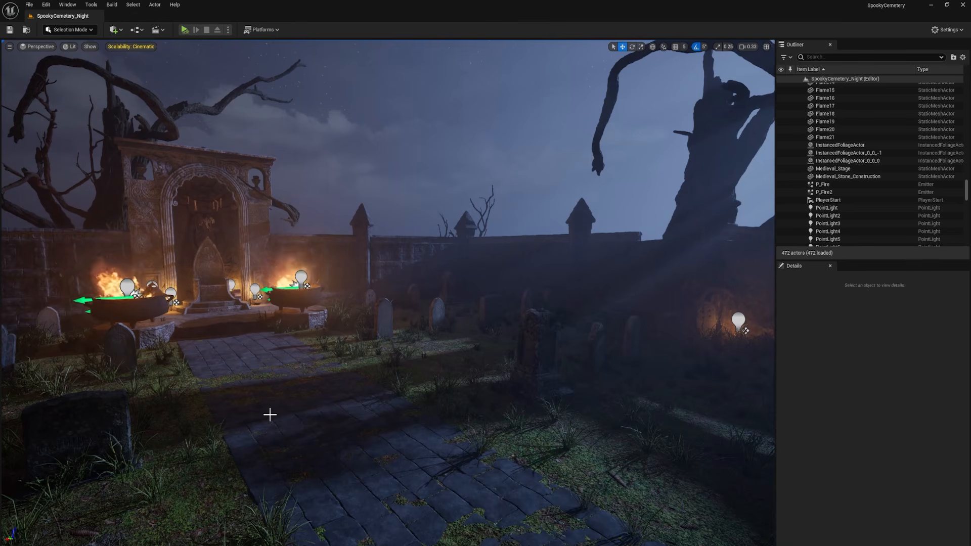
{"action": "right_click_drag", "start_coordinate": [271, 415], "coordinate": [189, 436]}
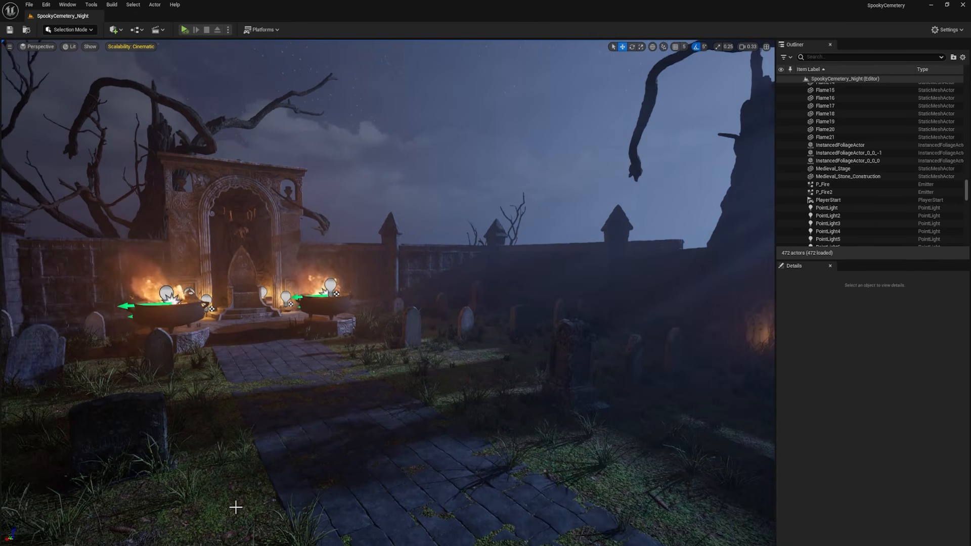
- Create a folder named Cinematics inside the PCrate folder and open it
{"action": "key", "text": "ctrl+space"}
{"action": "left_click", "coordinate": [40, 429]}
{"action": "left_click", "coordinate": [35, 484]}
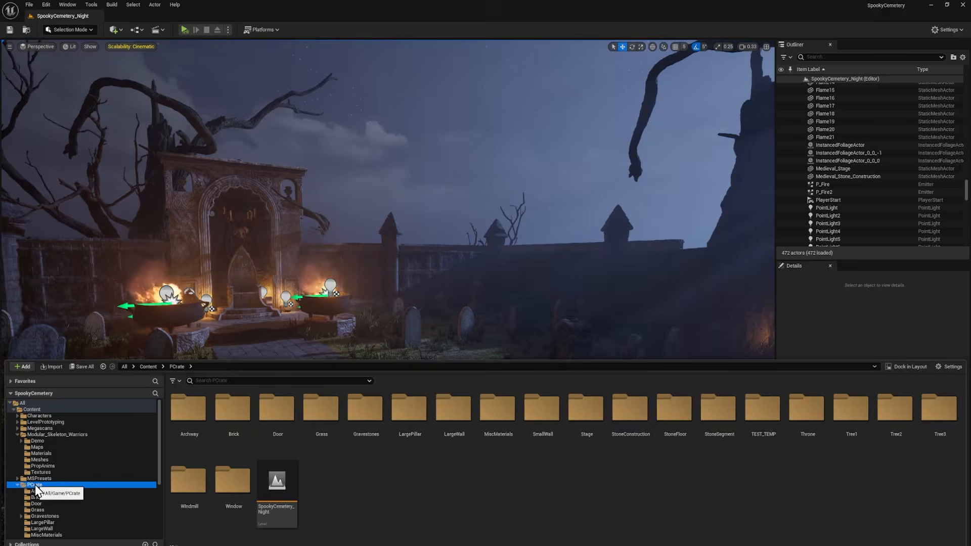
{"action": "right_click", "coordinate": [370, 489]}
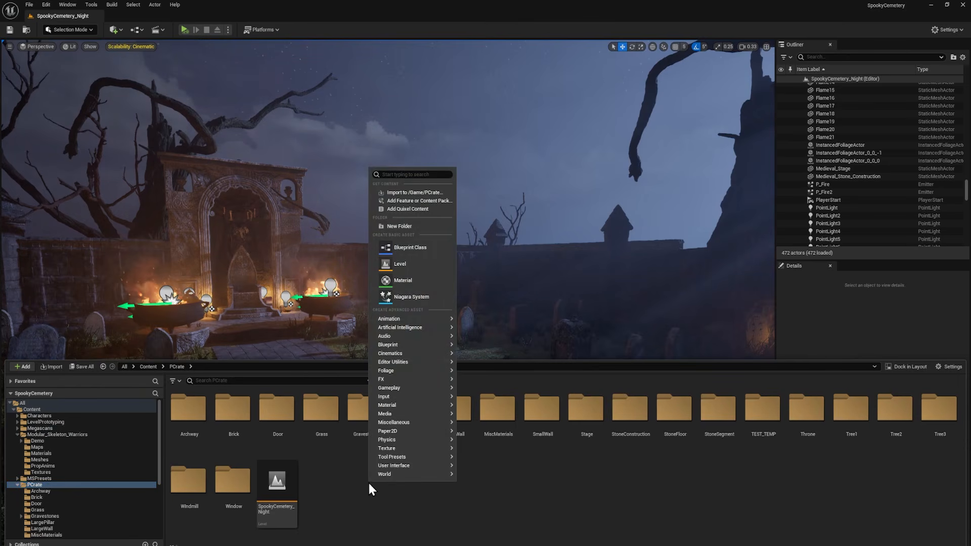
{"action": "left_click", "coordinate": [400, 226]}
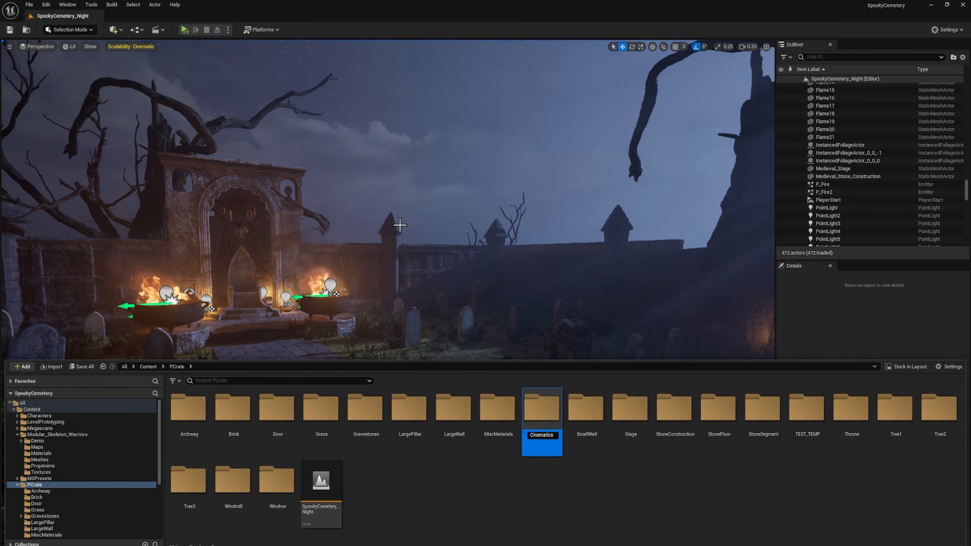
{"action": "key", "text": "Return"}
{"action": "key", "text": "Return"}
- Create a Level Sequence named SQ_SpookyCemetery in the Cinematics folder and open it for editing
{"action": "right_click", "coordinate": [208, 424]}
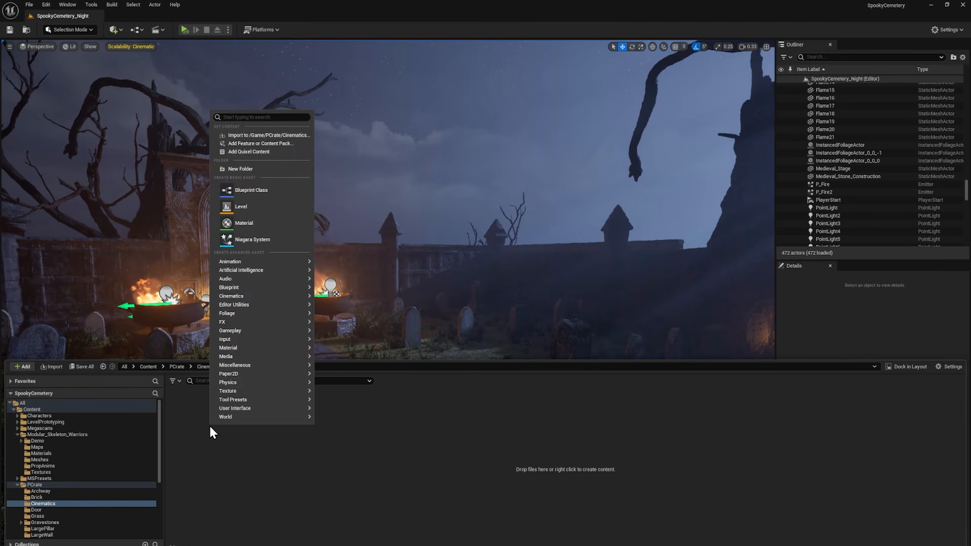
{"action": "mouse_move", "coordinate": [251, 299]}
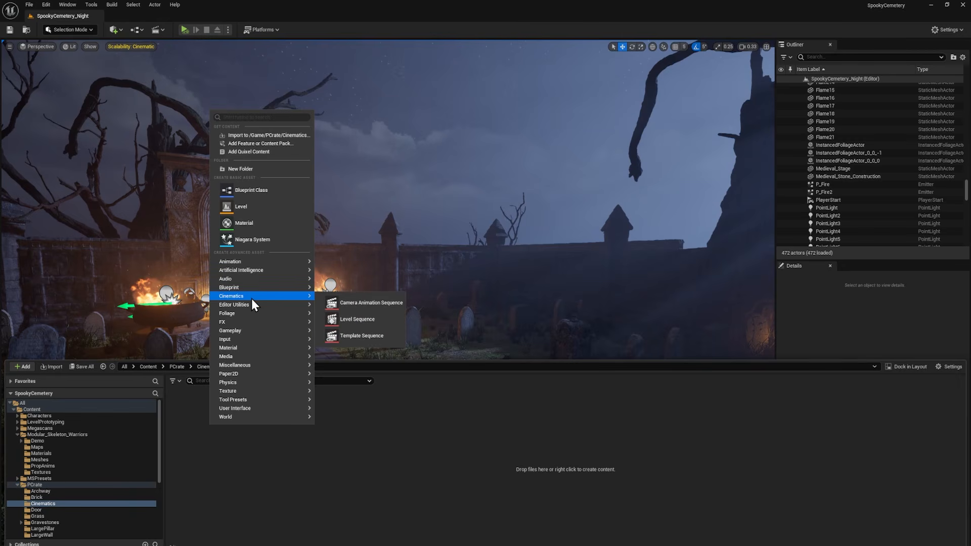
{"action": "left_click", "coordinate": [375, 318]}
{"action": "type", "text": "SQ_SpookyCemetery"}
{"action": "key", "text": "Return"}
{"action": "double_click", "coordinate": [197, 397]}
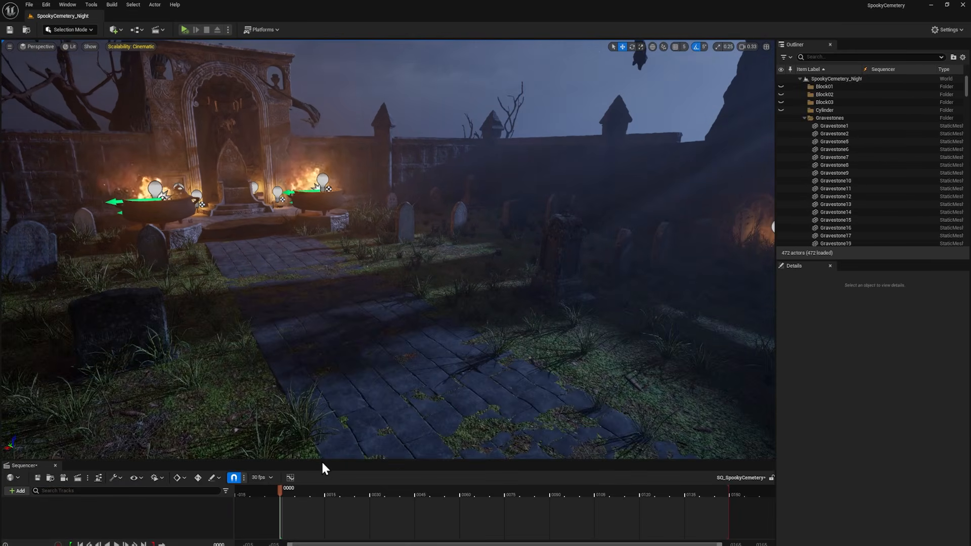
- Add a new cine camera to the sequence as the current camera cut and aim it at the throne and burning cauldron
{"action": "left_click_drag", "start_coordinate": [321, 460], "coordinate": [325, 402]}
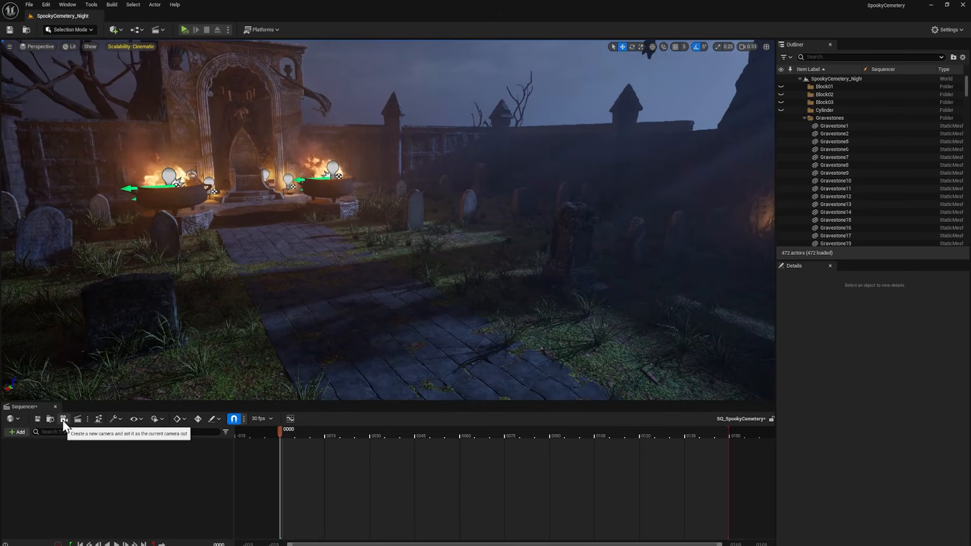
{"action": "left_click", "coordinate": [63, 420]}
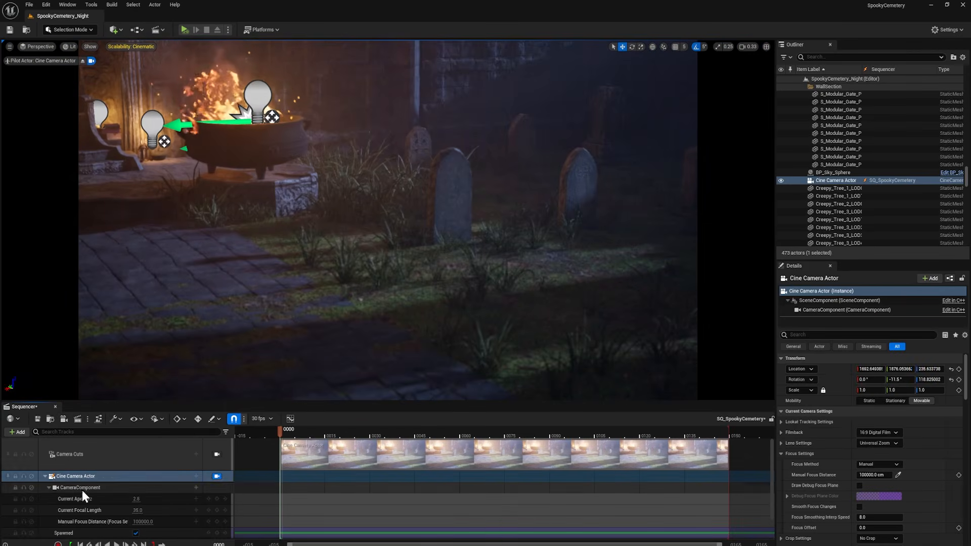
{"action": "left_click", "coordinate": [93, 462]}
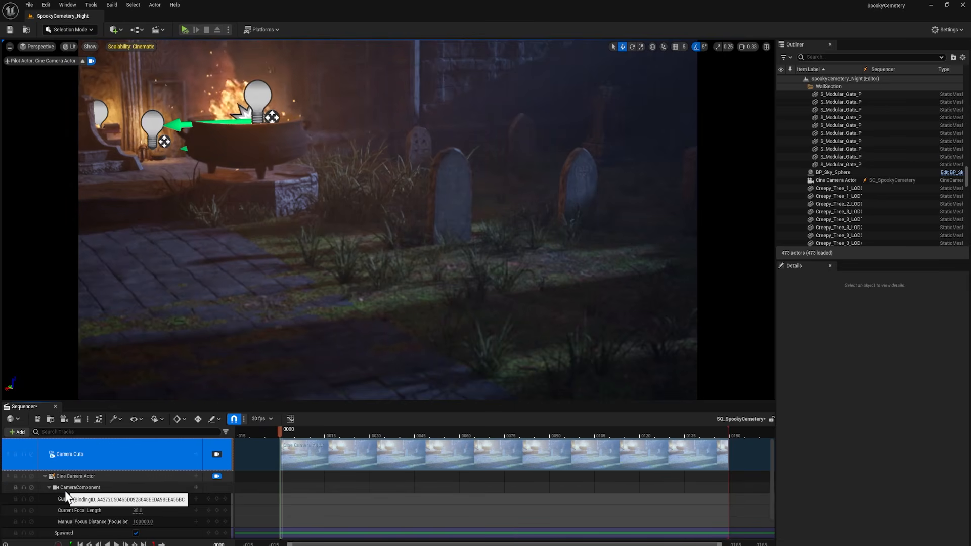
{"action": "left_click", "coordinate": [96, 477]}
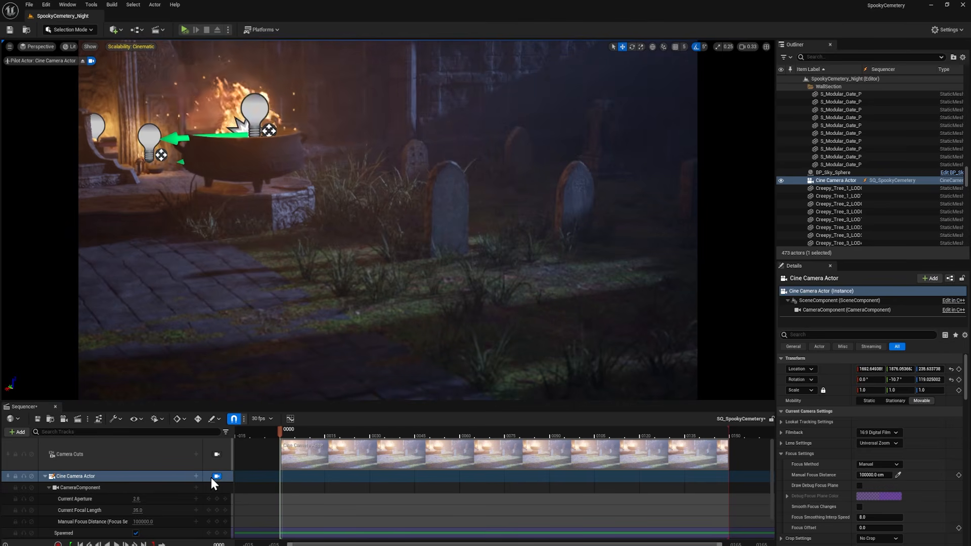
{"action": "right_click_drag", "start_coordinate": [347, 199], "coordinate": [446, 223]}
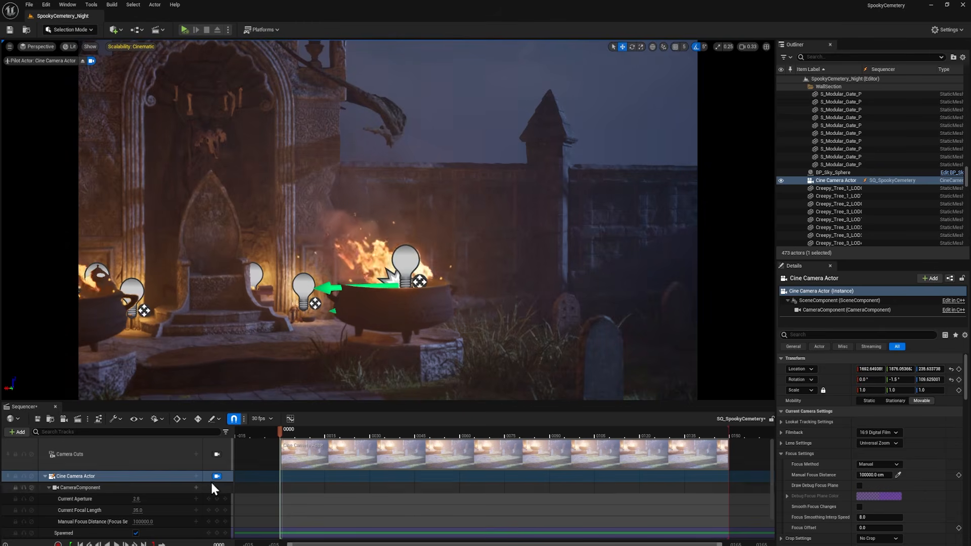
- Leave the camera's view to inspect the cine camera in the level, and return to looking through it
{"action": "left_click", "coordinate": [218, 476]}
{"action": "right_click_drag", "start_coordinate": [361, 269], "coordinate": [381, 156]}
{"action": "right_click_drag", "start_coordinate": [340, 278], "coordinate": [627, 263]}
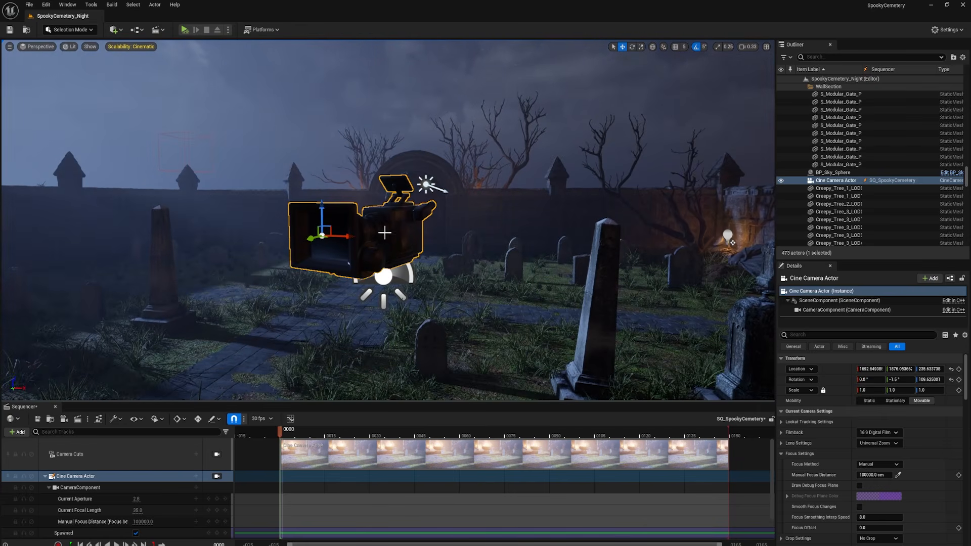
{"action": "left_click", "coordinate": [217, 477]}
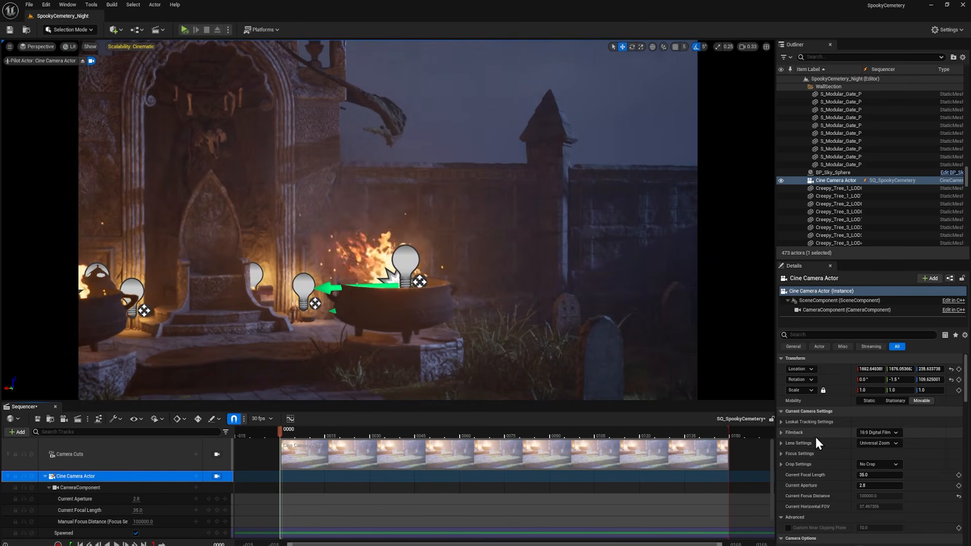
- Set the cine camera's filmback to 16:9 DSLR and try the 50mm Prime f/1.8 lens preset
{"action": "left_click", "coordinate": [879, 433]}
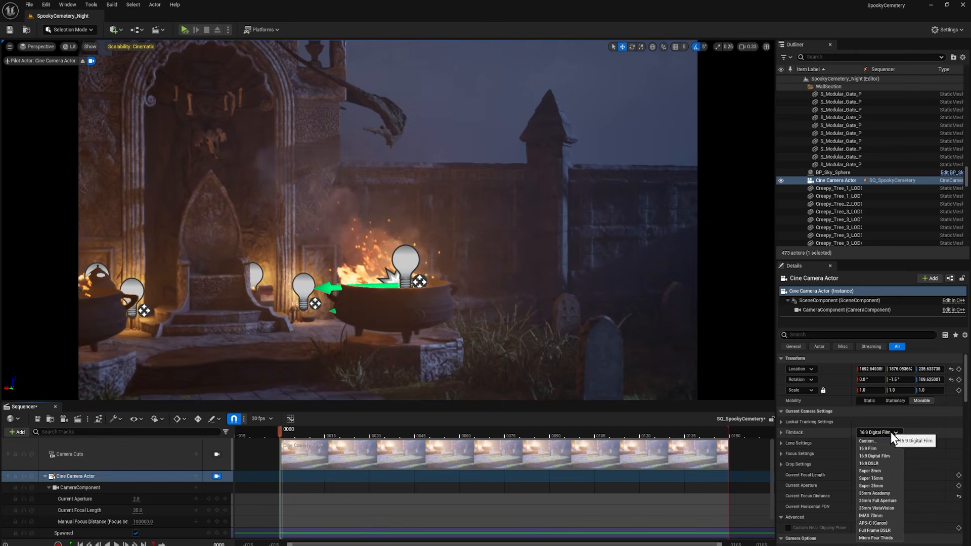
{"action": "left_click", "coordinate": [878, 464]}
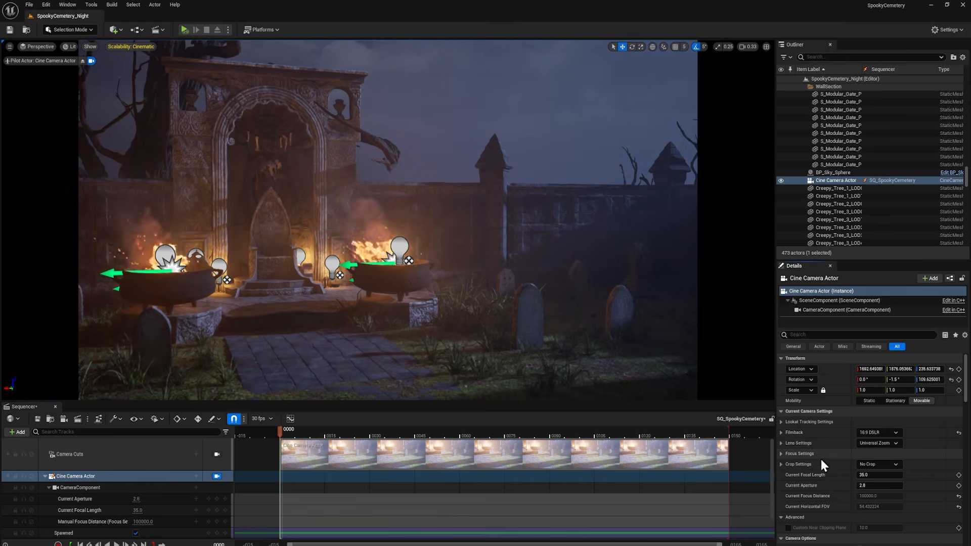
{"action": "left_click", "coordinate": [882, 442]}
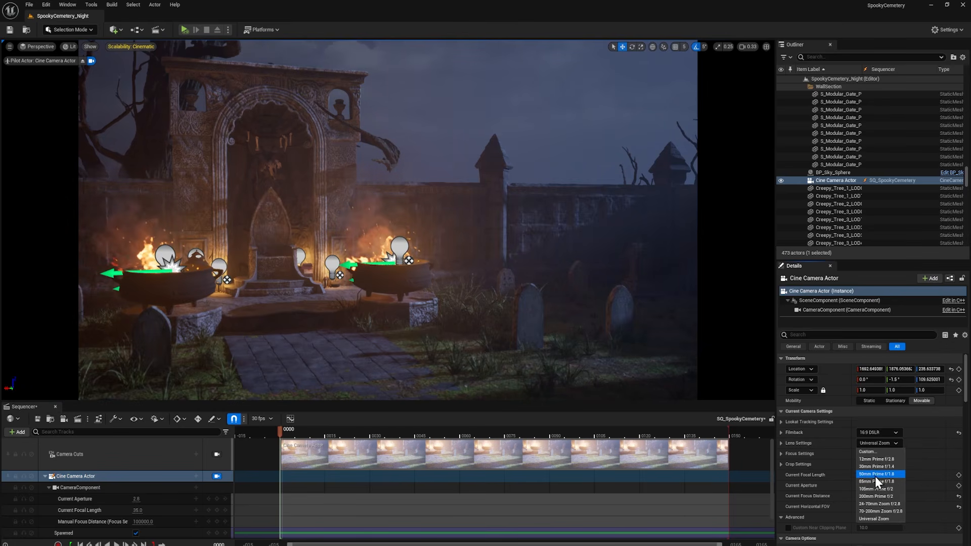
{"action": "left_click", "coordinate": [887, 474]}
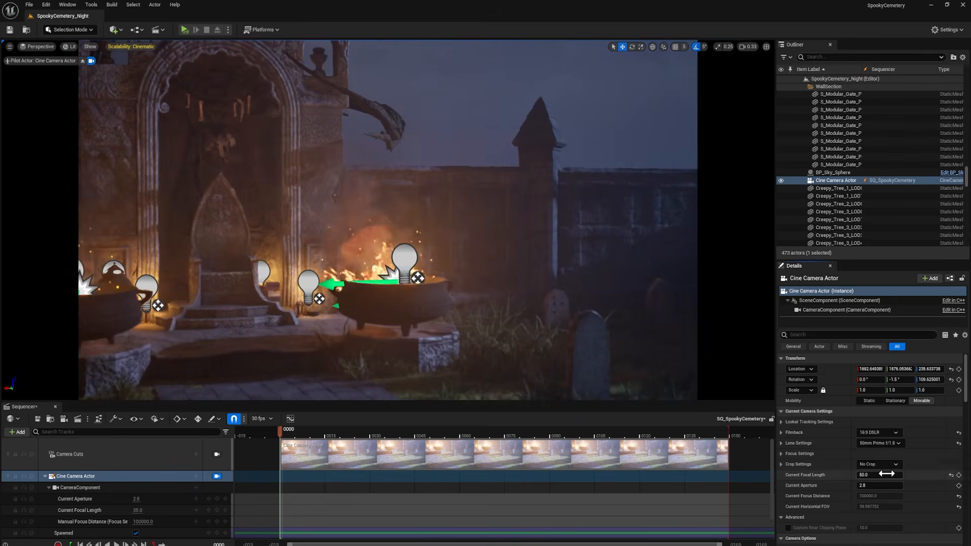
- Switch the cine camera's lens settings back to Universal Zoom and set its focal length to 35
{"action": "left_click", "coordinate": [879, 443]}
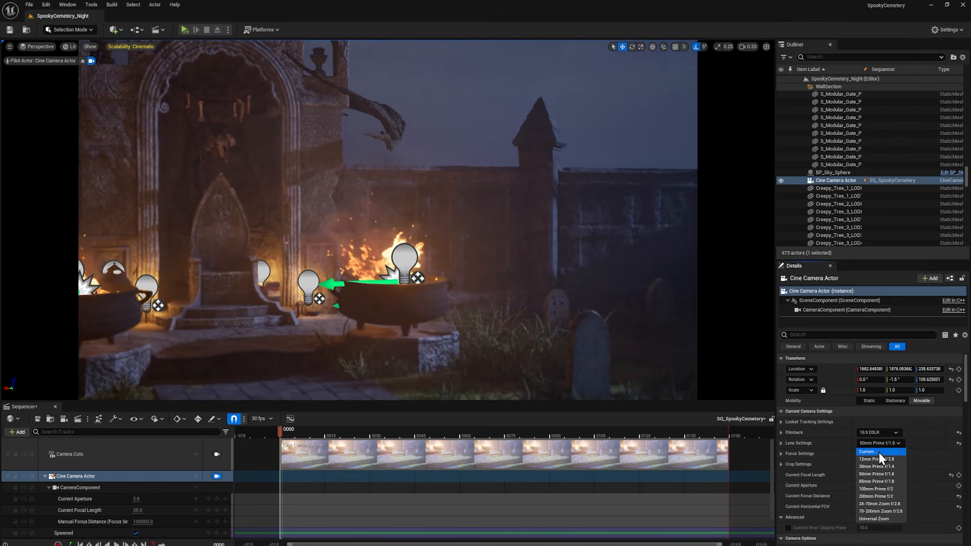
{"action": "left_click", "coordinate": [891, 516]}
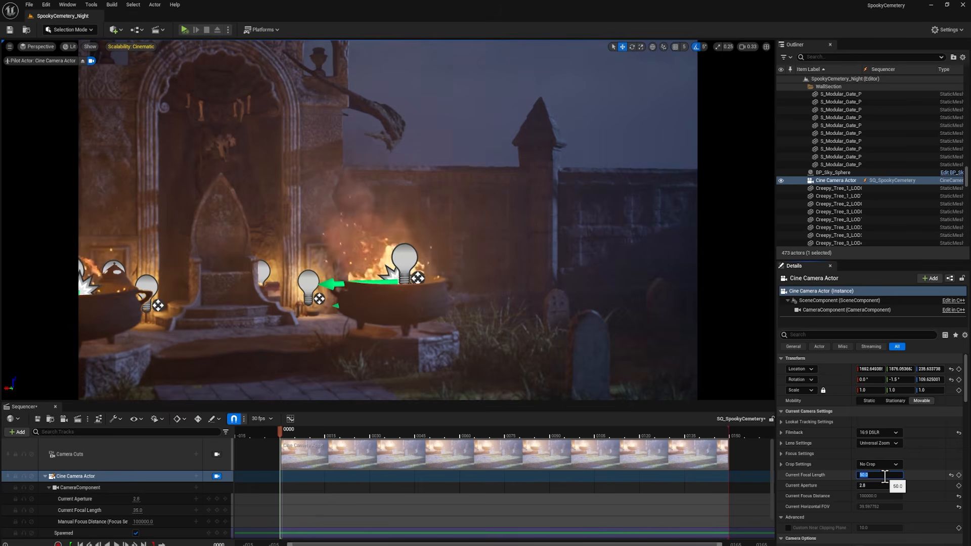
{"action": "key", "text": "Return"}
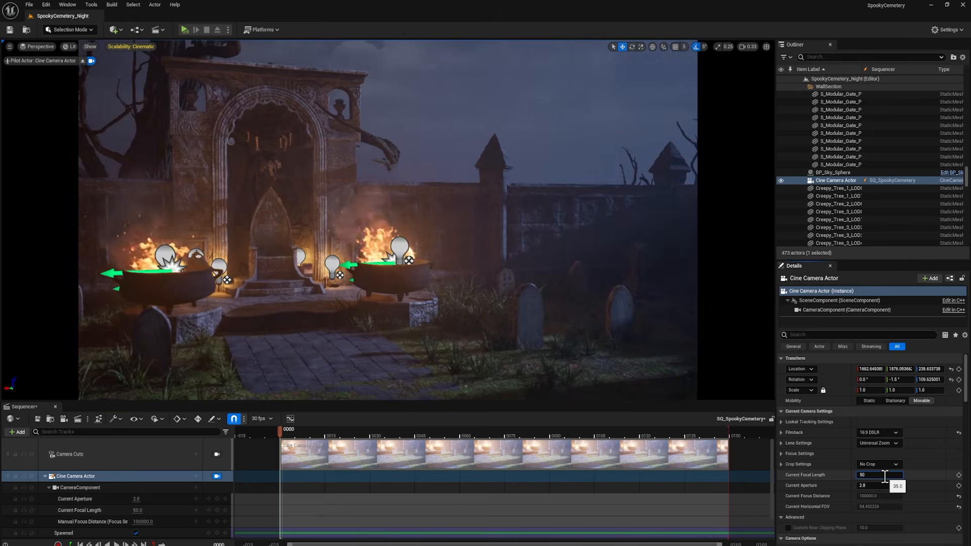
- Set the cine camera's focal length to 50 and, using the debug focus plane as a guide, its manual focus distance to about 1201 cm
{"action": "key", "text": "Return"}
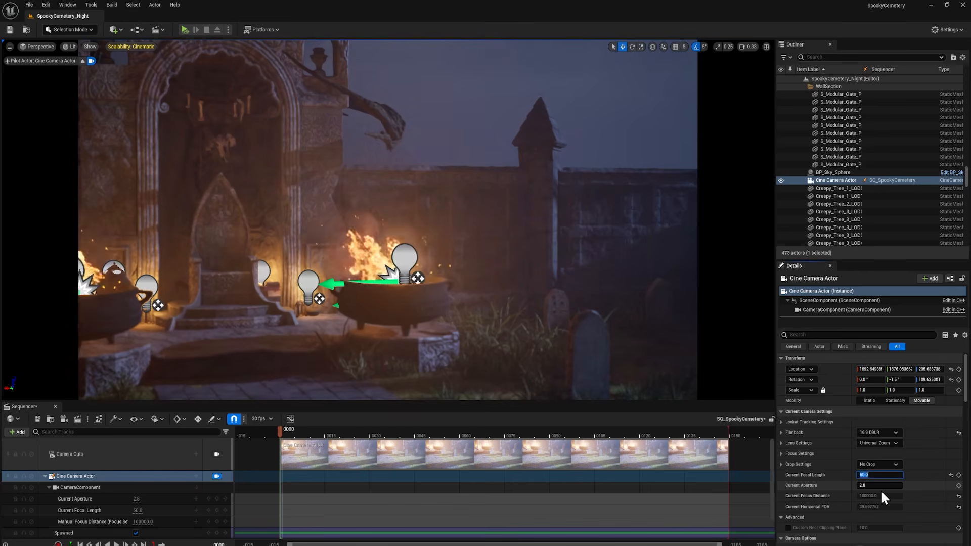
{"action": "left_click", "coordinate": [782, 454]}
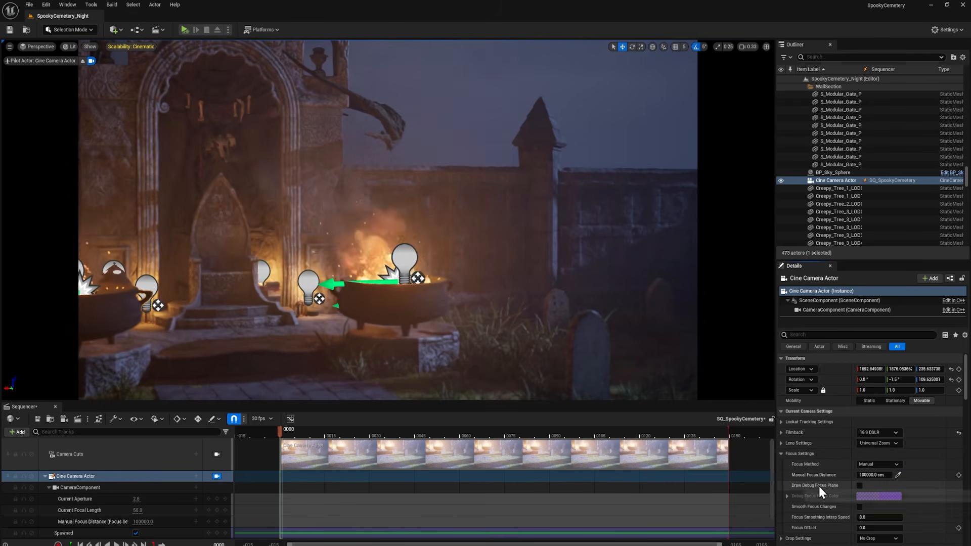
{"action": "left_click", "coordinate": [860, 486]}
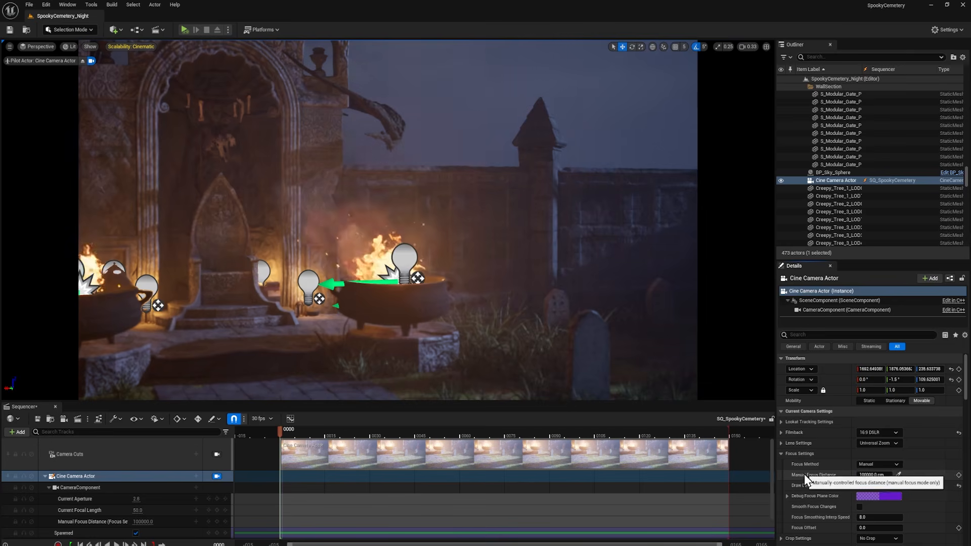
{"action": "left_click_drag", "start_coordinate": [874, 475], "coordinate": [819, 475]}
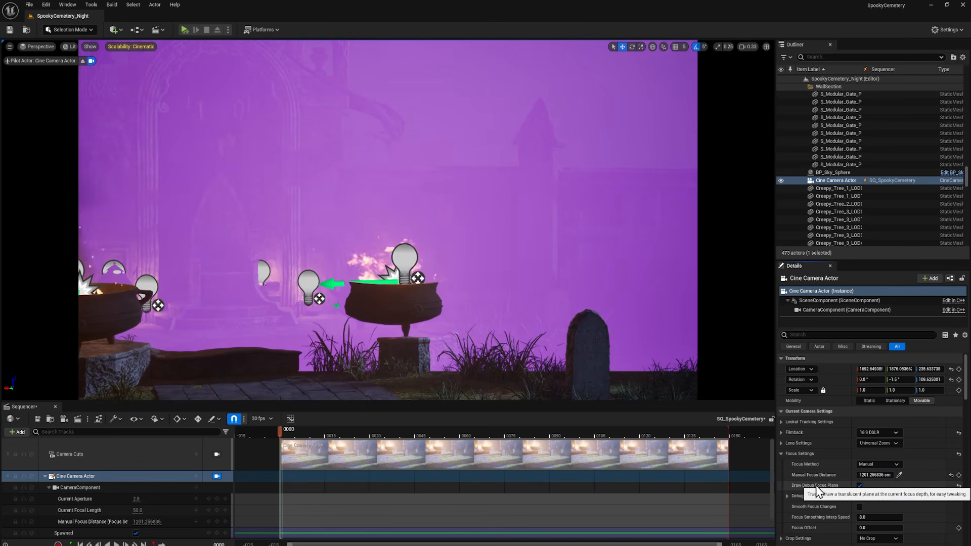
{"action": "left_click", "coordinate": [859, 486]}
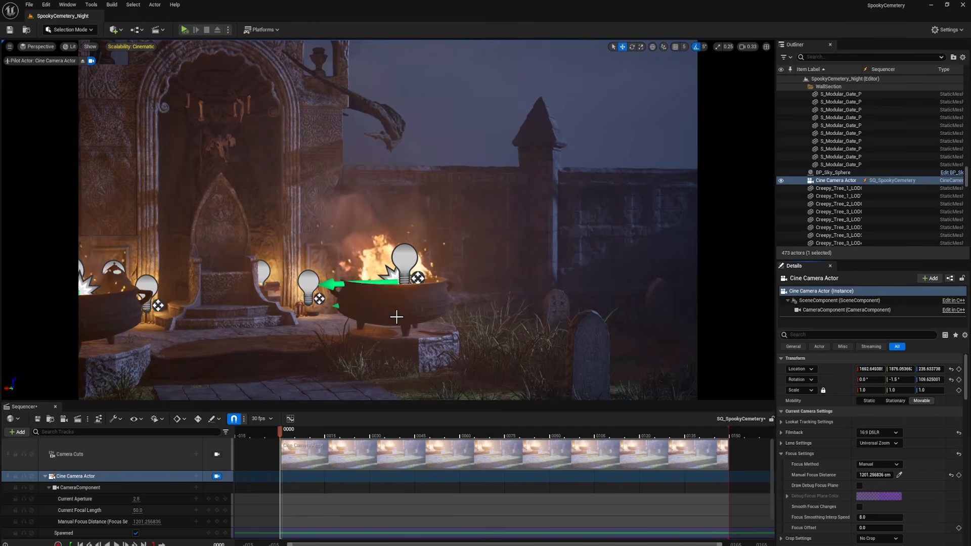
- Lower the cine camera into the grass and frame the throne and burning cauldrons between the blurred foreground gravestones
{"action": "middle_click_drag", "start_coordinate": [491, 296], "coordinate": [489, 394]}
{"action": "mouse_move", "coordinate": [244, 258]}
{"action": "middle_mouse_down"}
{"action": "mouse_move", "coordinate": [254, 272]}
{"action": "mouse_move", "coordinate": [248, 266]}
{"action": "middle_mouse_up"}
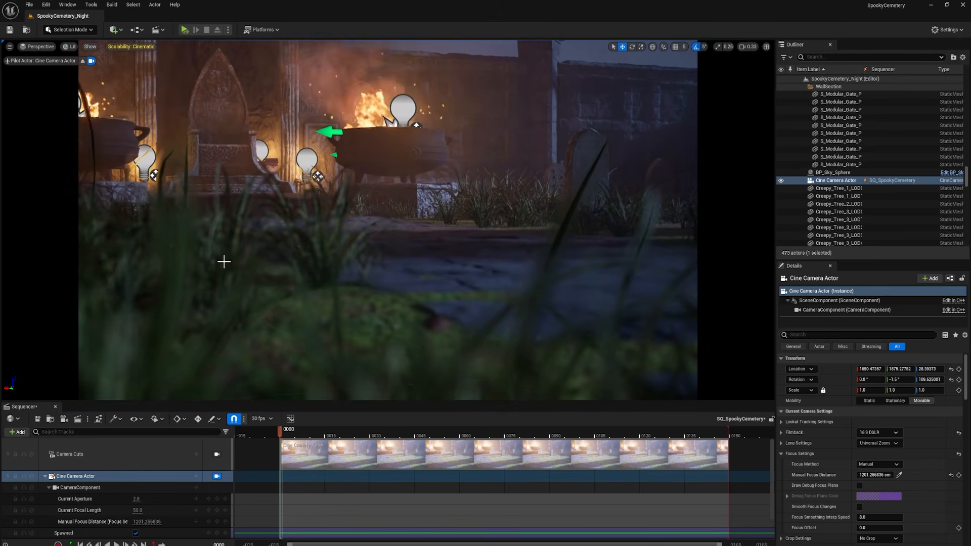
{"action": "key", "text": "a"}
{"action": "right_click_drag", "start_coordinate": [402, 211], "coordinate": [386, 238]}
{"action": "key", "text": "w"}
{"action": "key", "text": "s"}
{"action": "key", "text": "d"}
{"action": "middle_click_drag", "start_coordinate": [386, 239], "coordinate": [450, 296]}
{"action": "right_click_drag", "start_coordinate": [428, 223], "coordinate": [427, 224]}
{"action": "key", "text": "a"}
{"action": "key", "text": "w"}
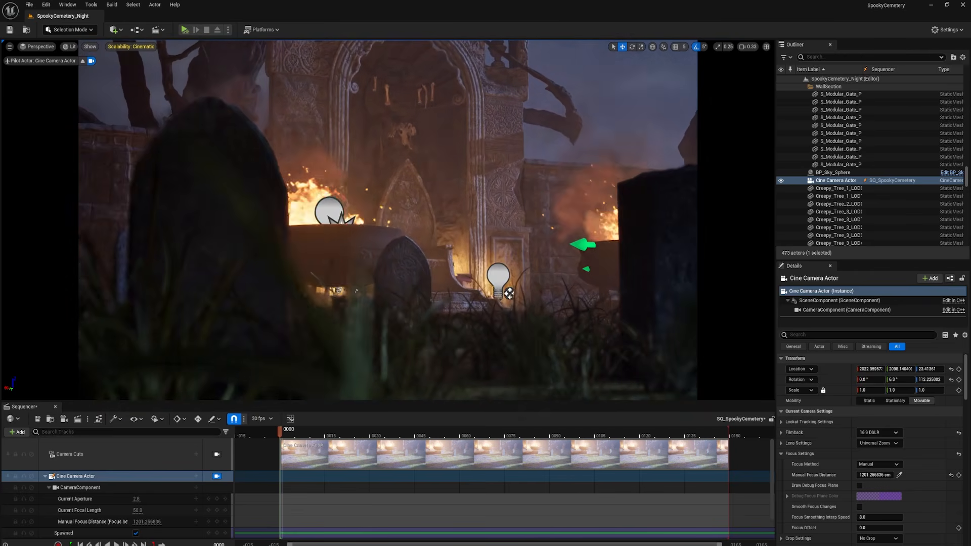
- Enlarge the Sequencer and add a Transform key for the cine camera at the sequence's first frame
{"action": "left_click_drag", "start_coordinate": [282, 402], "coordinate": [281, 313]}
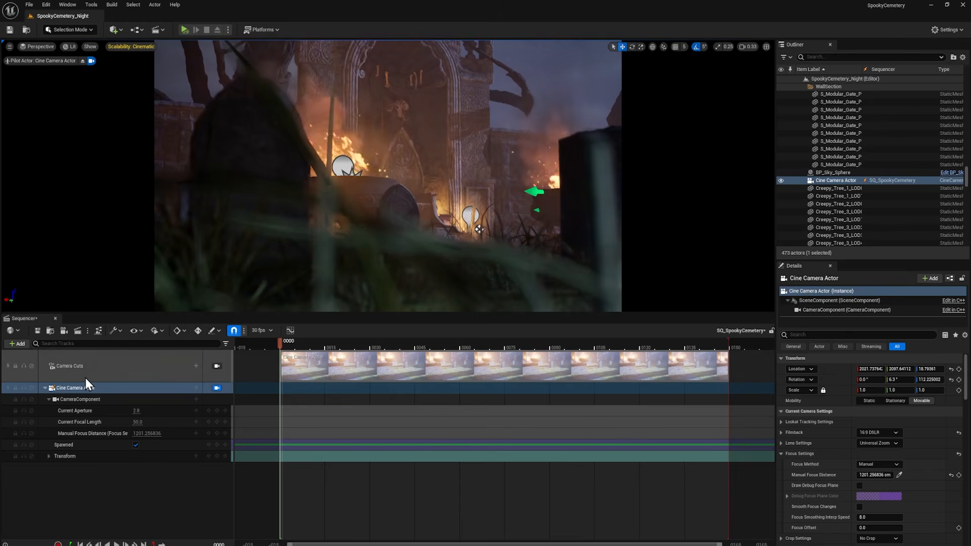
{"action": "left_click", "coordinate": [317, 345]}
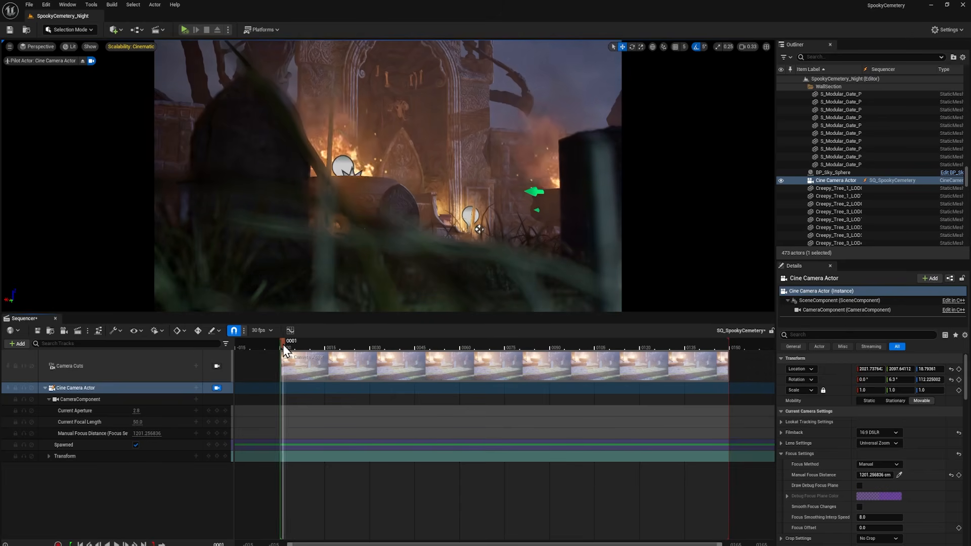
{"action": "left_click", "coordinate": [217, 457]}
- At frame 150, move the cine camera sideways behind the dark gravestone, add a Transform key, and play back the move
{"action": "left_click", "coordinate": [329, 345]}
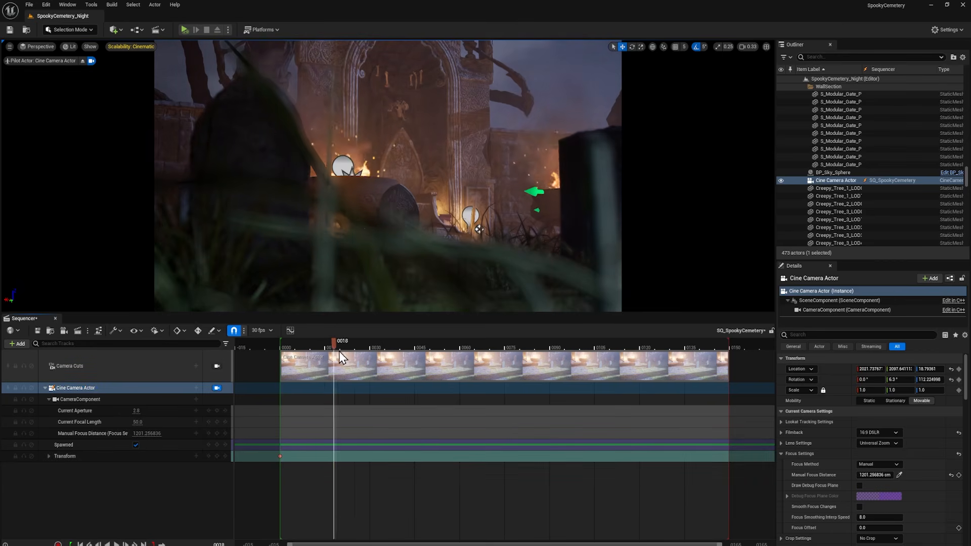
{"action": "left_click_drag", "start_coordinate": [655, 352], "coordinate": [732, 348]}
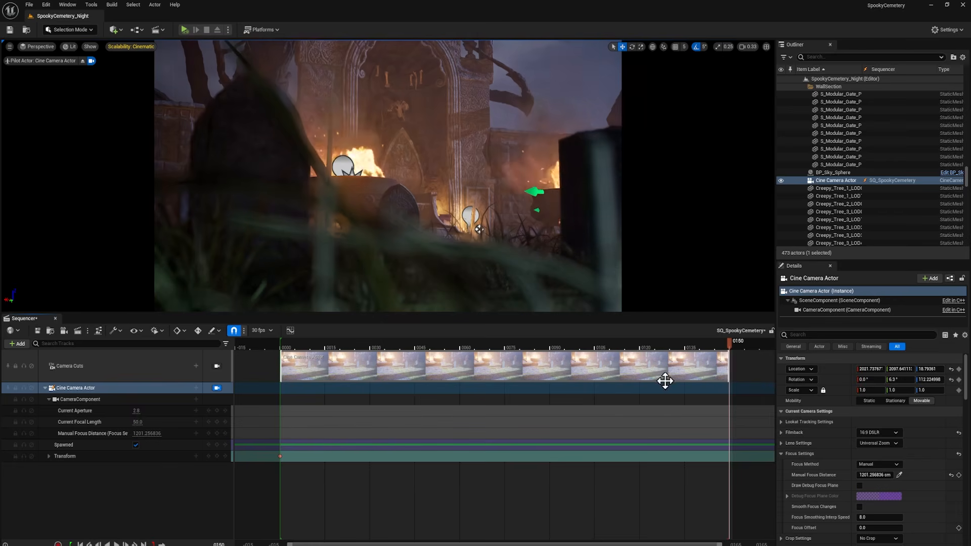
{"action": "middle_click_drag", "start_coordinate": [556, 253], "coordinate": [558, 249]}
{"action": "mouse_move", "coordinate": [388, 175]}
{"action": "right_mouse_down"}
{"action": "mouse_move", "coordinate": [420, 180]}
{"action": "mouse_move", "coordinate": [405, 176]}
{"action": "right_mouse_up"}
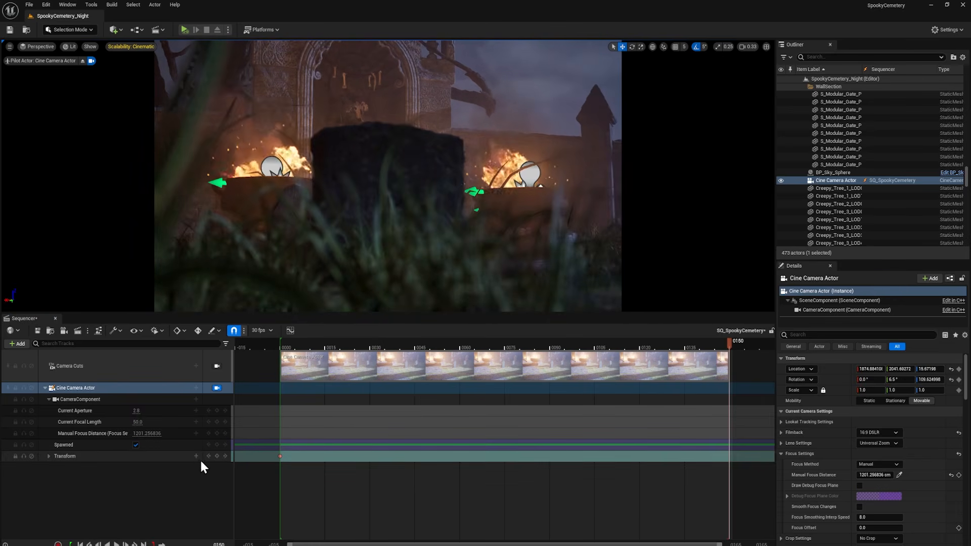
{"action": "left_click", "coordinate": [217, 456]}
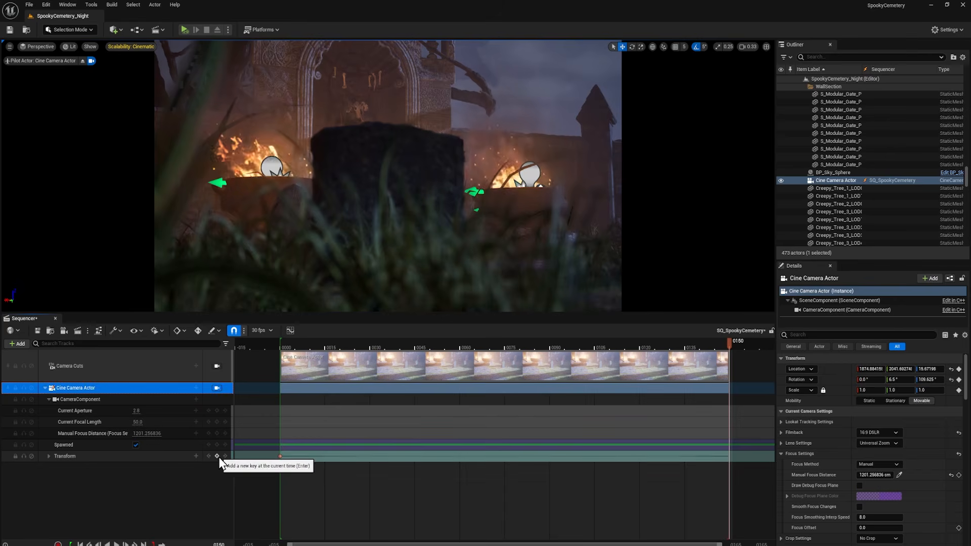
{"action": "key", "text": "space"}
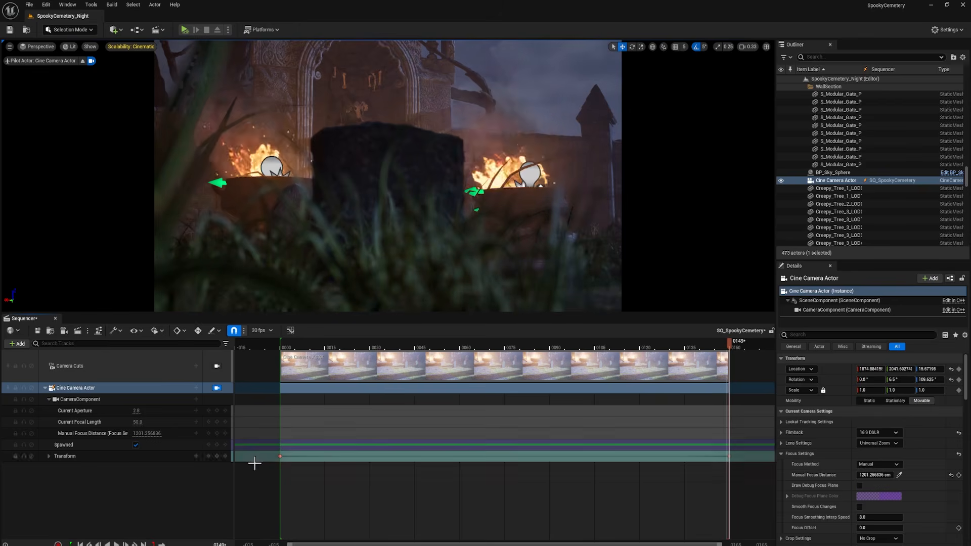
- Expand the camera's Transform track to its location, rotation and scale channels, and play the shot from the first frame
{"action": "left_click", "coordinate": [49, 457]}
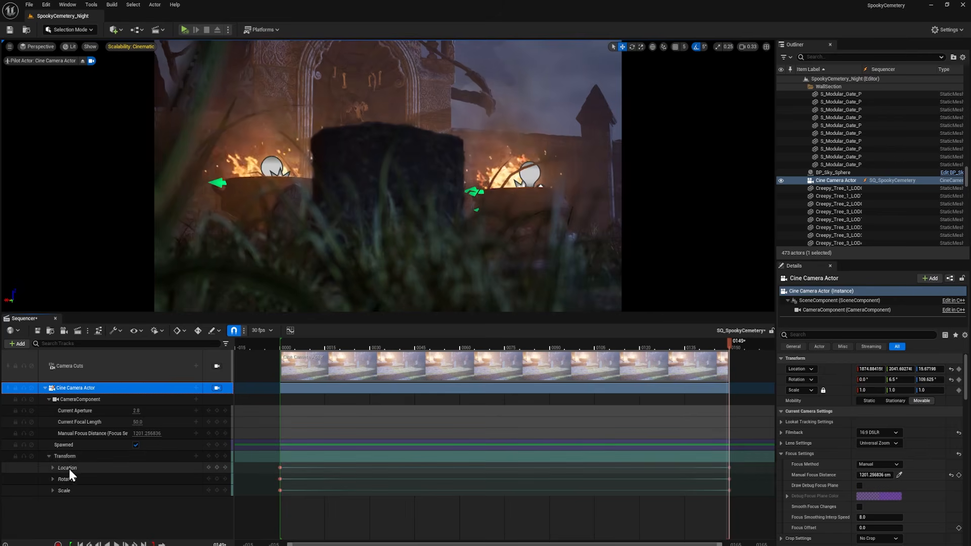
{"action": "left_click", "coordinate": [68, 468]}
{"action": "left_click", "coordinate": [69, 480]}
{"action": "left_click", "coordinate": [69, 491]}
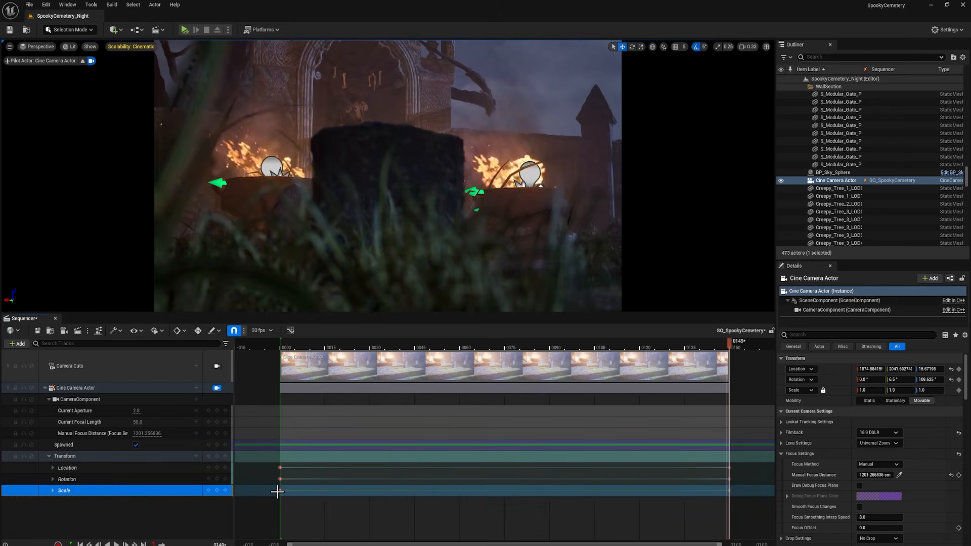
{"action": "left_click", "coordinate": [280, 346]}
{"action": "key", "text": "space"}
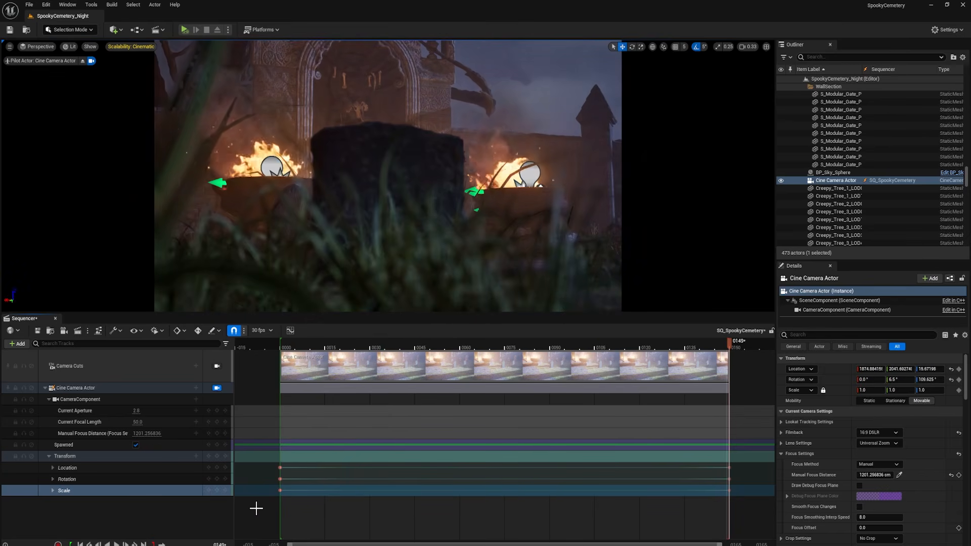
- Set the interpolation of the camera's start and end Transform keys to linear, and play the sequence from frame 0
{"action": "left_click_drag", "start_coordinate": [258, 510], "coordinate": [290, 471]}
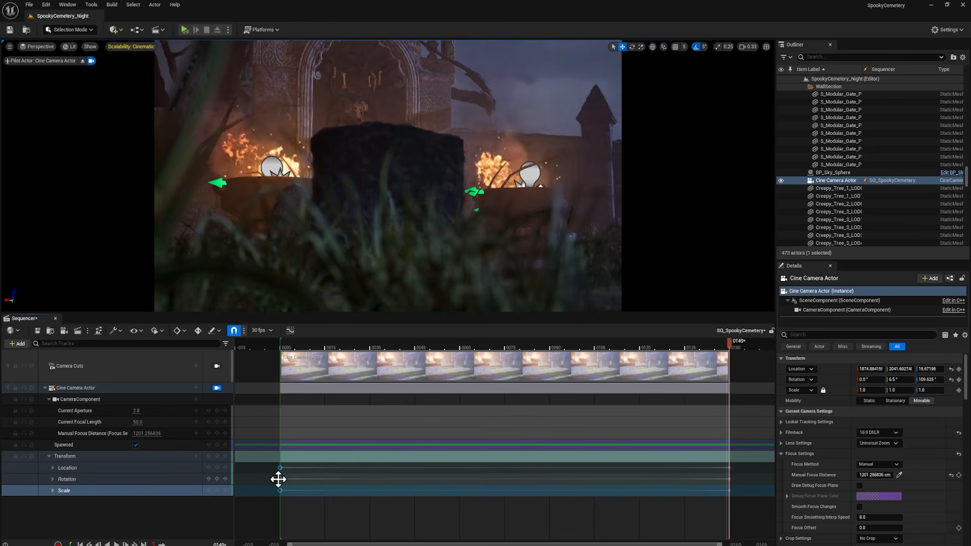
{"action": "right_click", "coordinate": [278, 480]}
{"action": "left_click", "coordinate": [308, 414]}
{"action": "left_click_drag", "start_coordinate": [707, 506], "coordinate": [739, 471]}
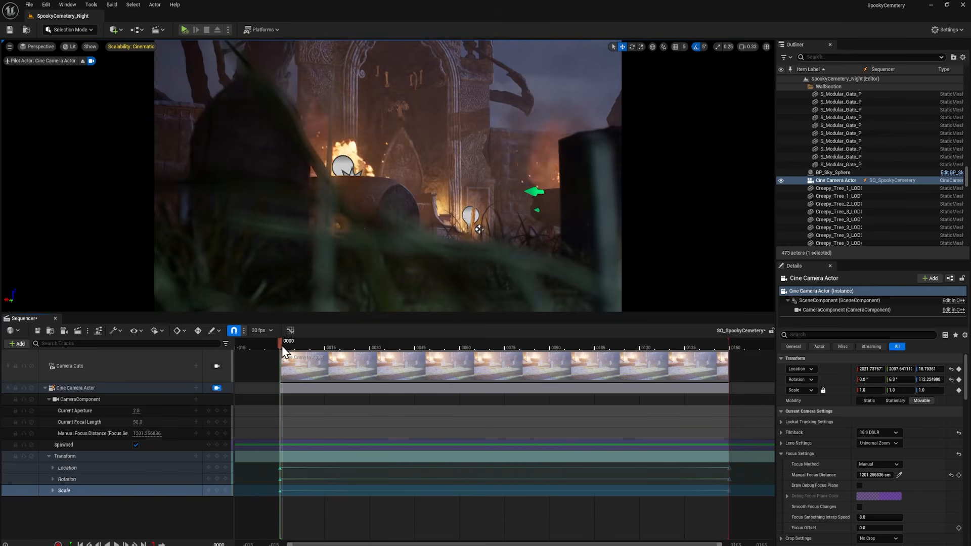
{"action": "key", "text": "space"}
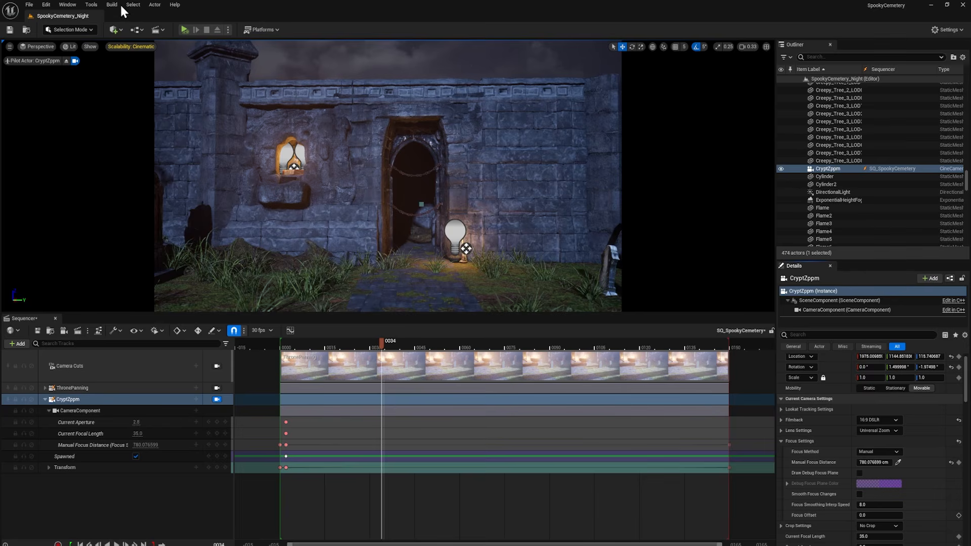
- Check the available cinematics tools for the Movie Render Queue
{"action": "left_click", "coordinate": [67, 4]}
{"action": "mouse_move", "coordinate": [81, 38]}
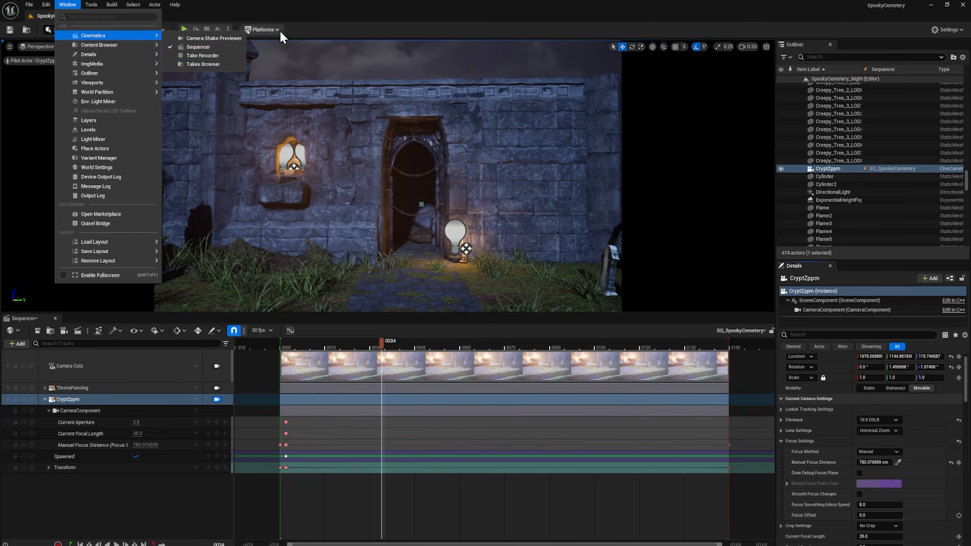
{"action": "left_click", "coordinate": [217, 46]}
- Enable the Movie Render Queue and Movie Render Queue Additional Render Passes plugins, and restart the editor
{"action": "left_click", "coordinate": [958, 31]}
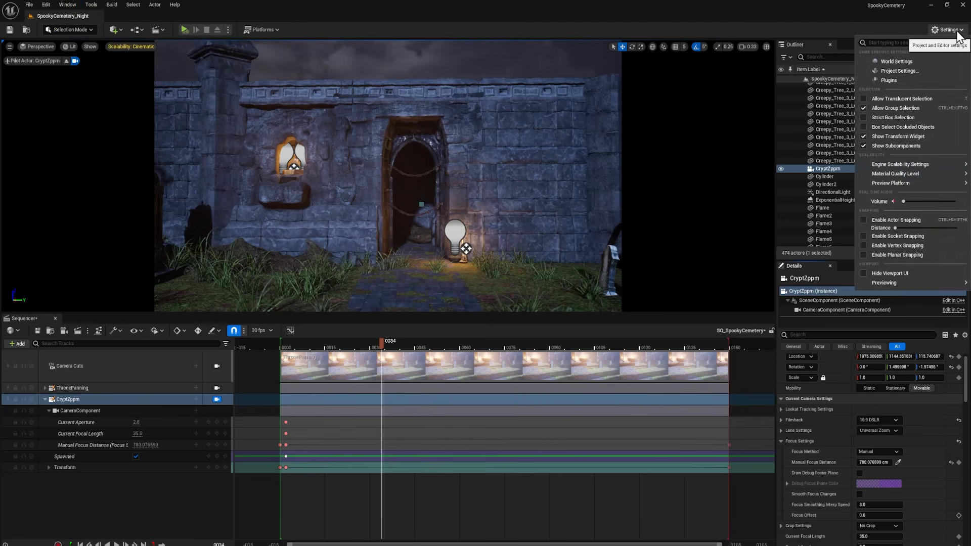
{"action": "left_click", "coordinate": [889, 81]}
{"action": "type", "text": "movie"}
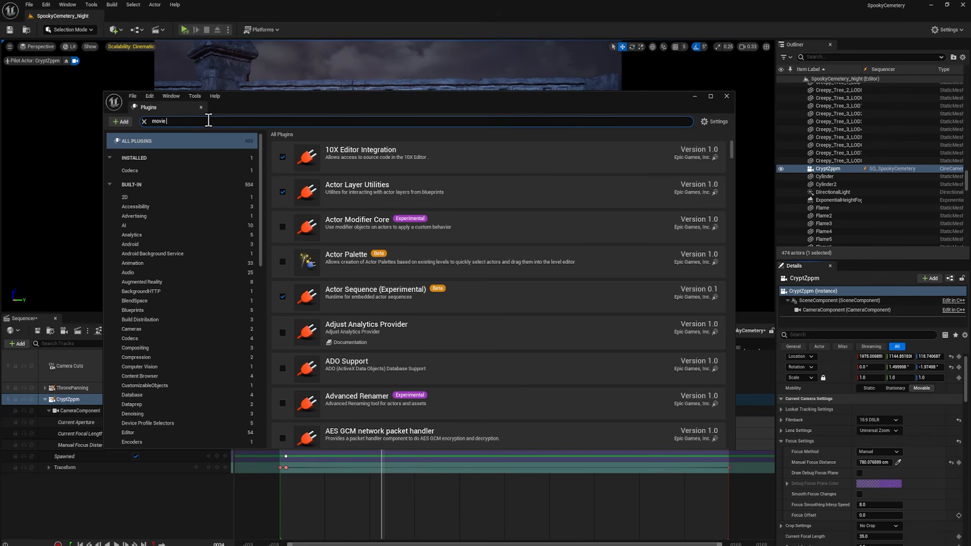
{"action": "type", "text": " render"}
{"action": "left_click", "coordinate": [282, 157]}
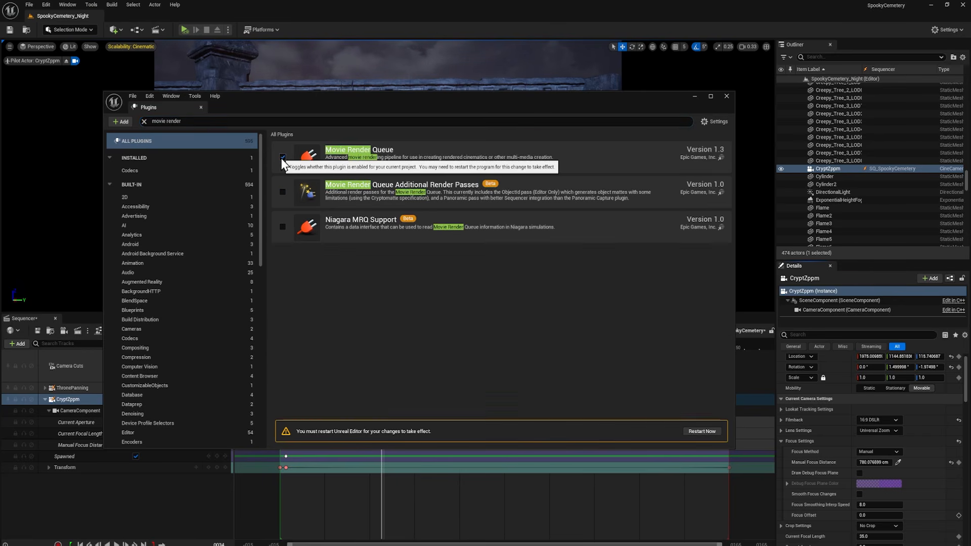
{"action": "left_click", "coordinate": [283, 192]}
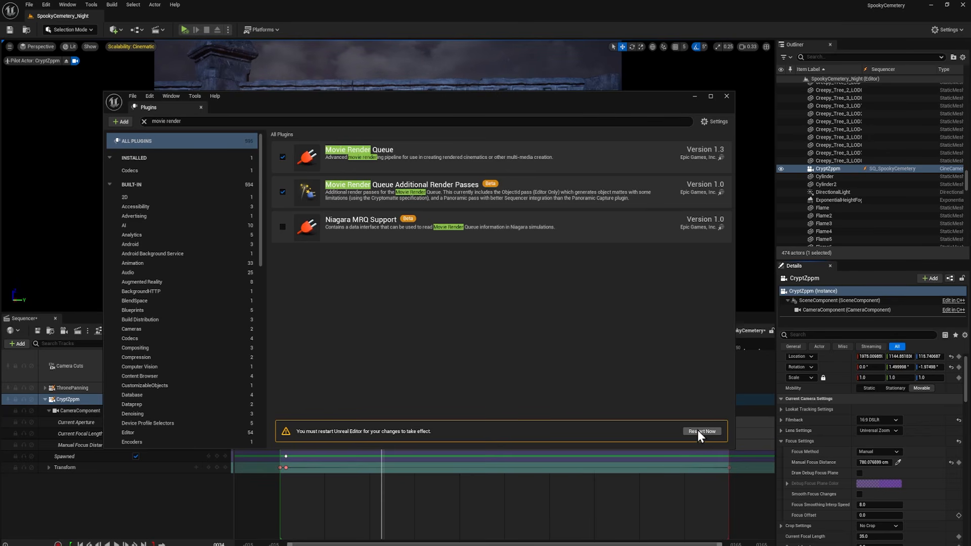
{"action": "left_click", "coordinate": [698, 433]}
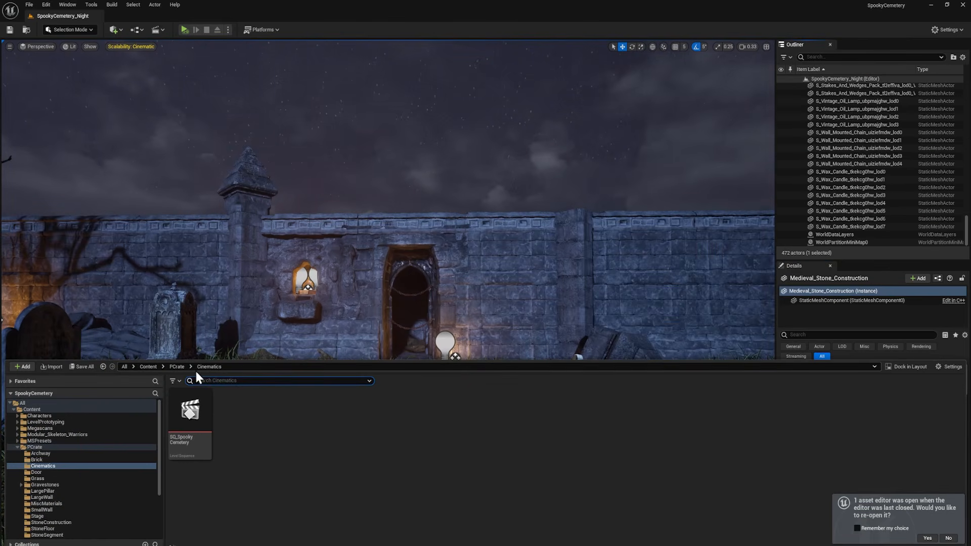
- Reopen the SQ_SpookyCemetery level sequence from the Cinematics folder and rename its CryptZppm camera to CryptZoom
{"action": "double_click", "coordinate": [201, 437]}
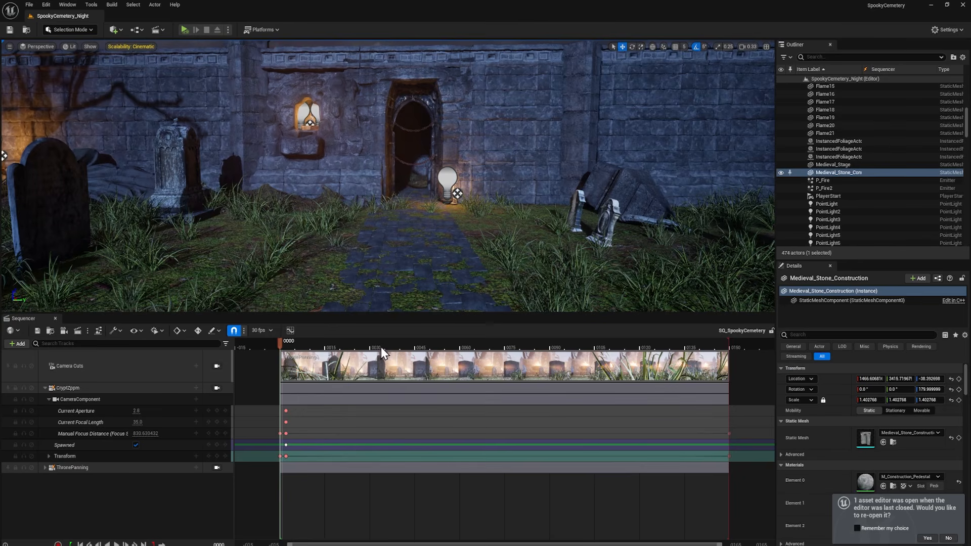
{"action": "left_click", "coordinate": [89, 396]}
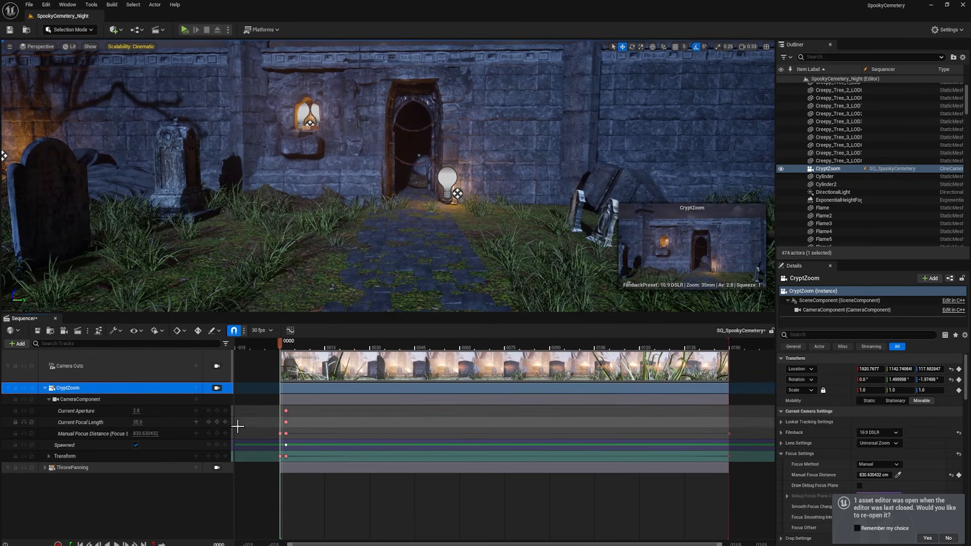
- Look through the CryptZoom camera, and switch the viewport to the ThronePanning camera
{"action": "left_click", "coordinate": [217, 388]}
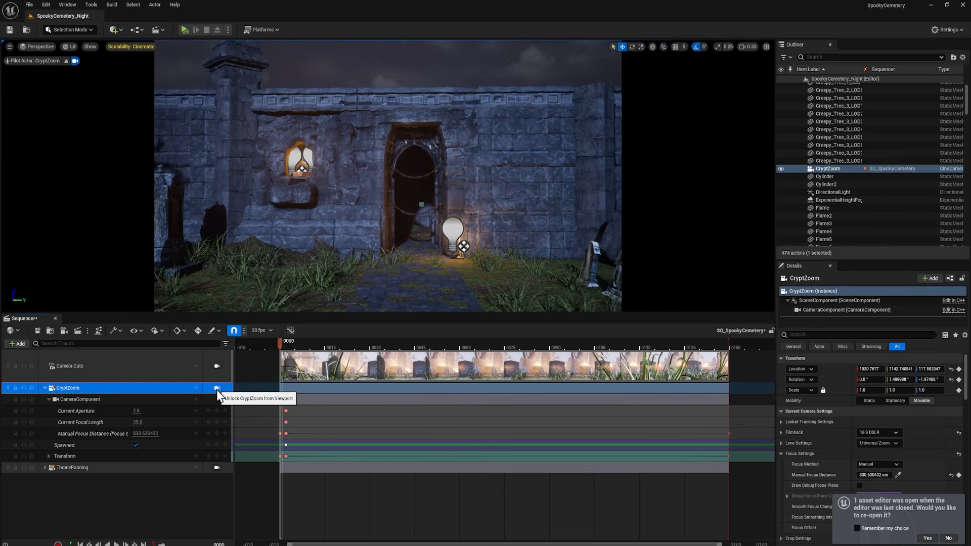
{"action": "left_click", "coordinate": [217, 467]}
{"action": "left_click", "coordinate": [221, 386]}
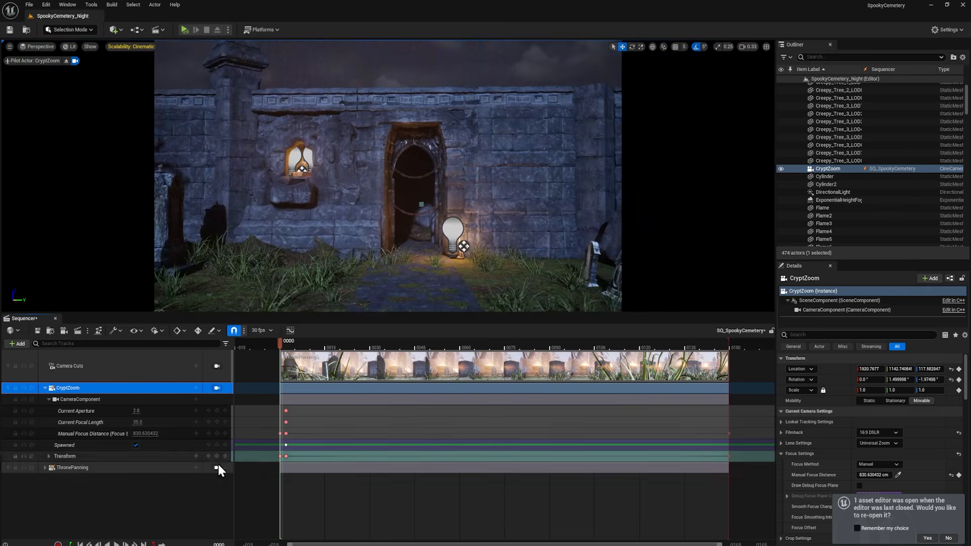
{"action": "left_click", "coordinate": [217, 468]}
- Open the Movie Render Queue and add SQ_SpookyCemetery as a render job
{"action": "left_click", "coordinate": [67, 5]}
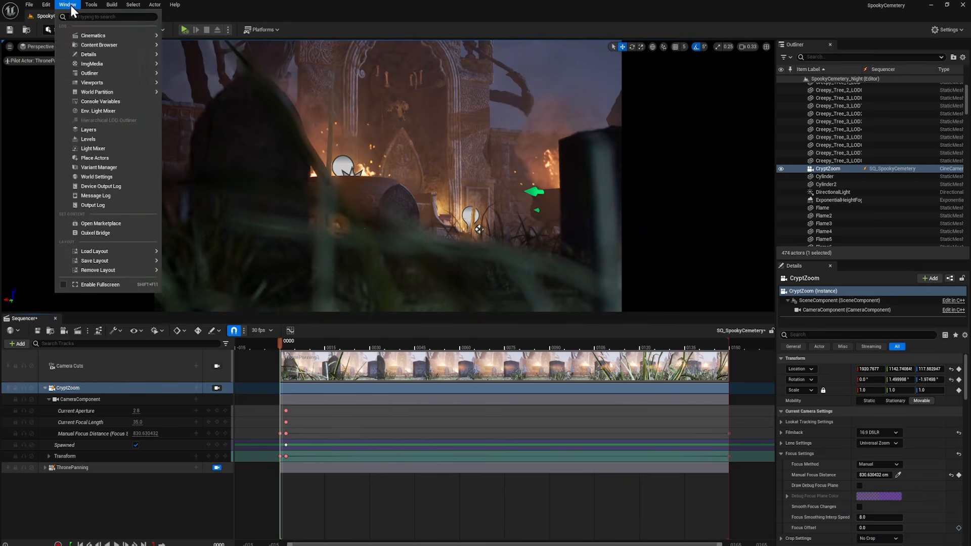
{"action": "mouse_move", "coordinate": [87, 37]}
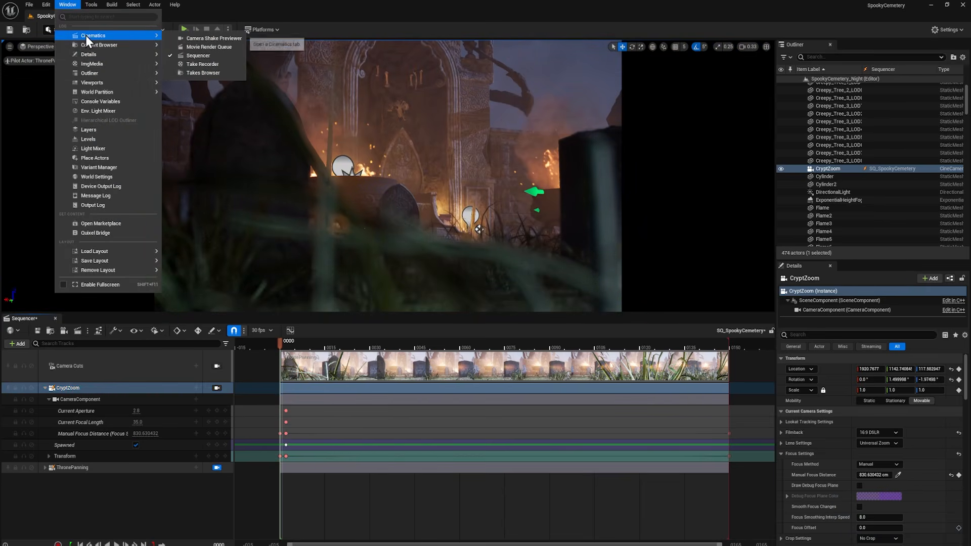
{"action": "left_click", "coordinate": [220, 46]}
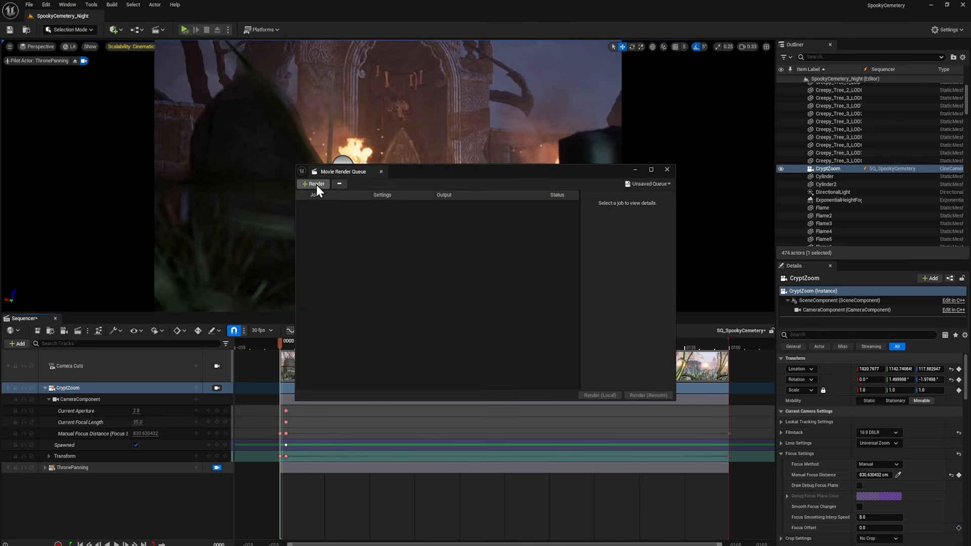
{"action": "left_click", "coordinate": [316, 184]}
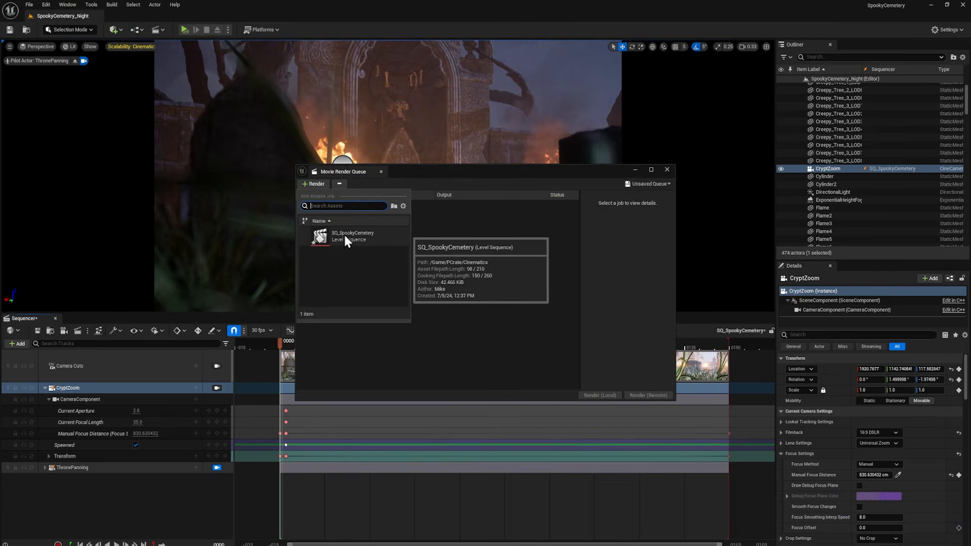
{"action": "left_click", "coordinate": [345, 235]}
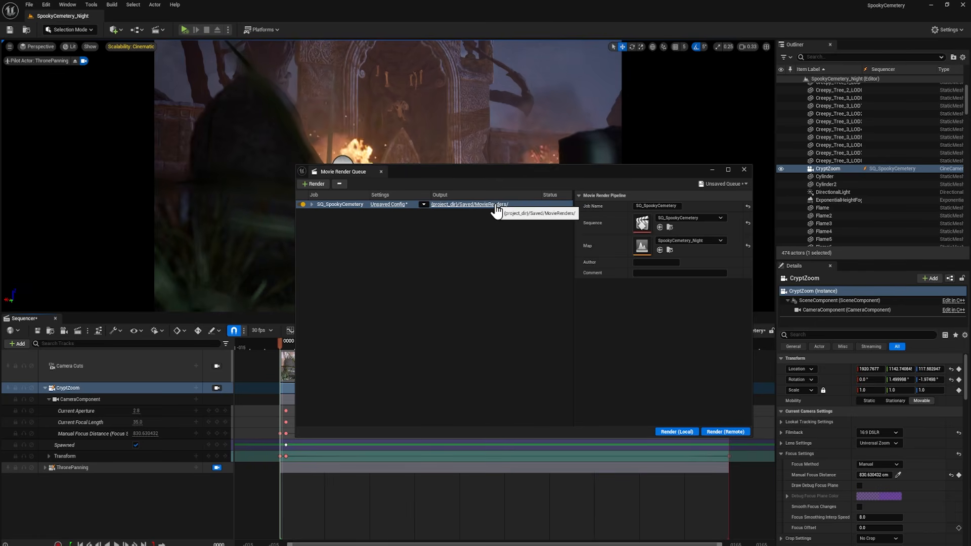
- In the SQ_SpookyCemetery job's render config, replace the .jpg Sequence export with a .png Sequence export
{"action": "left_click", "coordinate": [393, 206]}
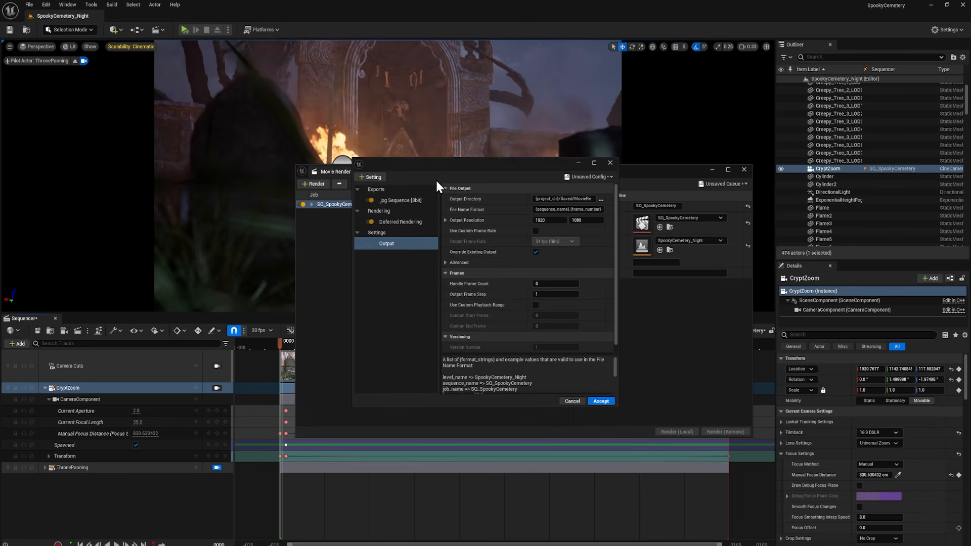
{"action": "left_click", "coordinate": [389, 200]}
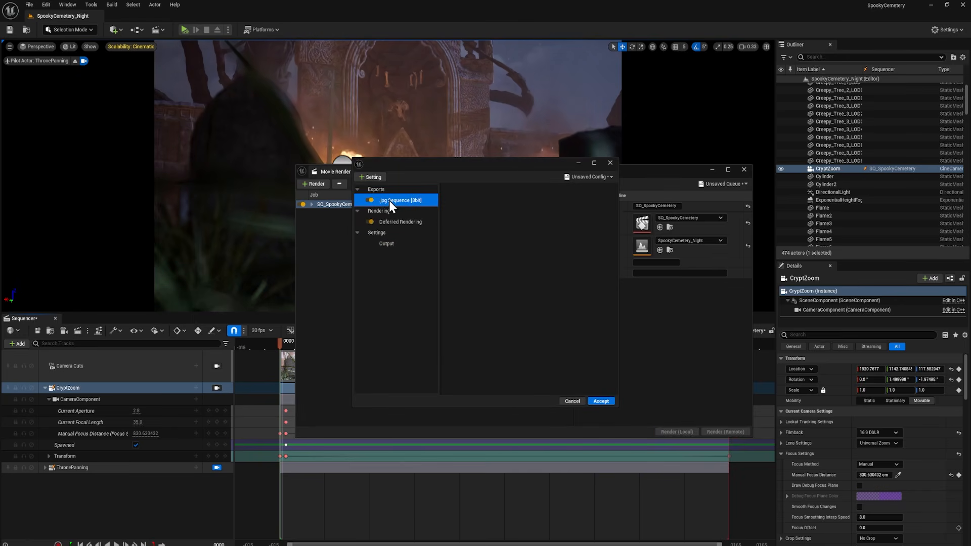
{"action": "key", "text": "Delete"}
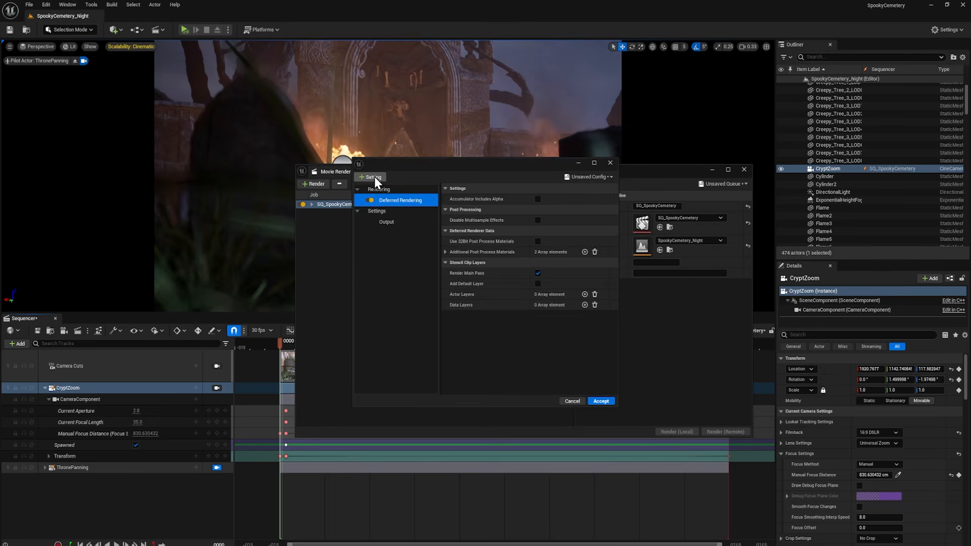
{"action": "left_click", "coordinate": [374, 177]}
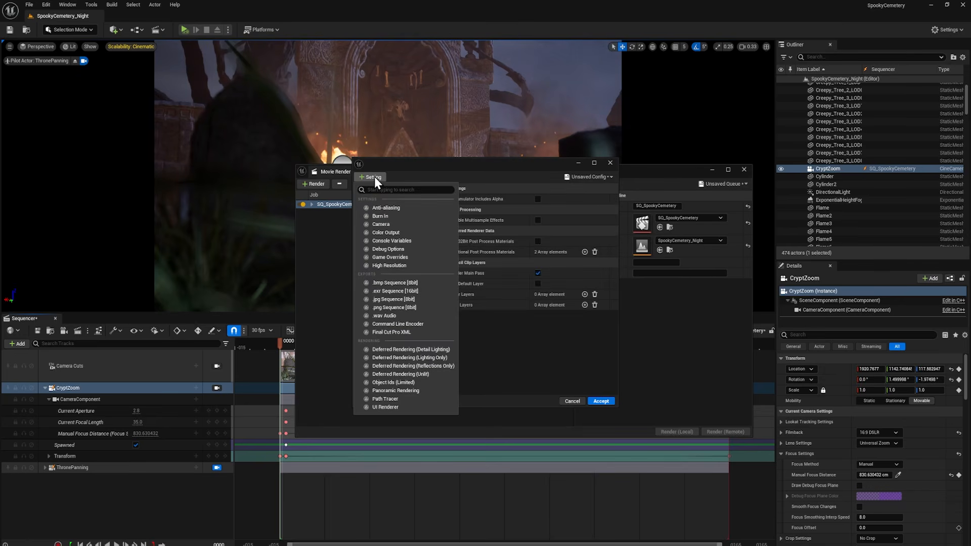
{"action": "left_click", "coordinate": [390, 310]}
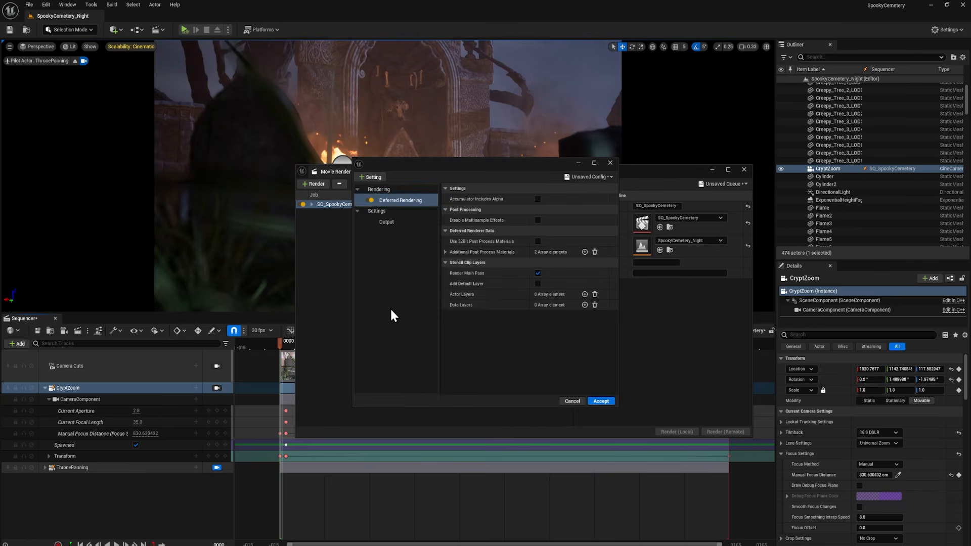
- Add an Anti-aliasing setting to the render config, with Override Anti Aliasing enabled and the Temporal Sample Count set to 64
{"action": "left_click", "coordinate": [381, 178]}
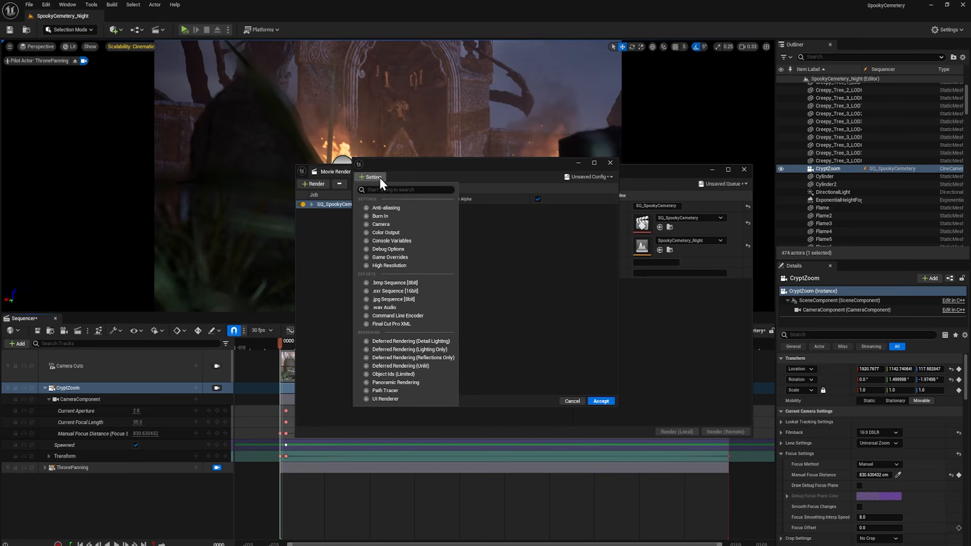
{"action": "left_click", "coordinate": [392, 208]}
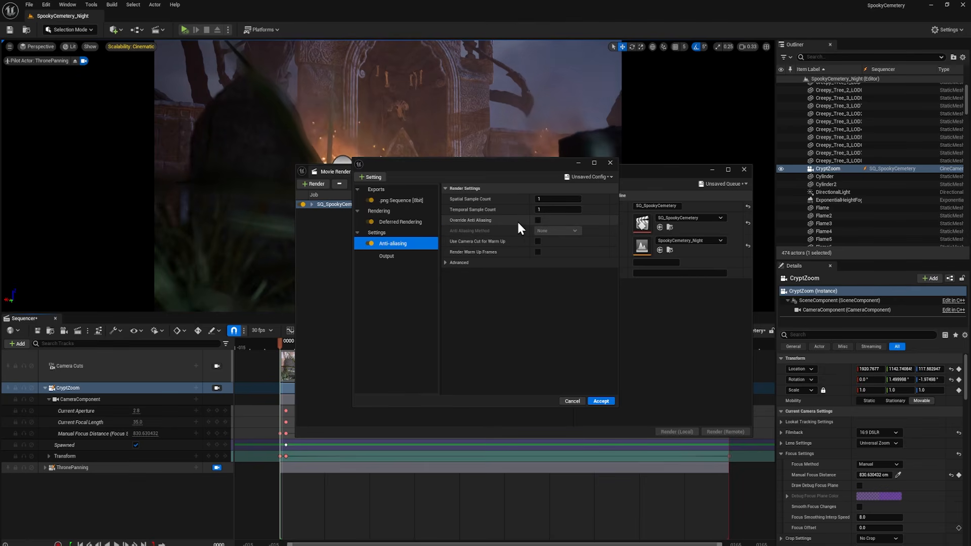
{"action": "left_click", "coordinate": [536, 220]}
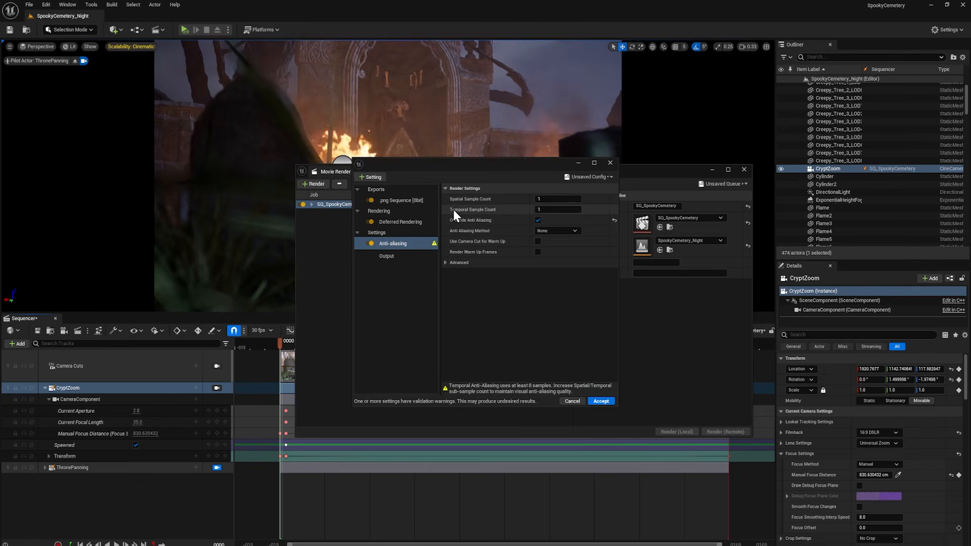
{"action": "left_click", "coordinate": [550, 211]}
{"action": "type", "text": "64"}
{"action": "key", "text": "Return"}
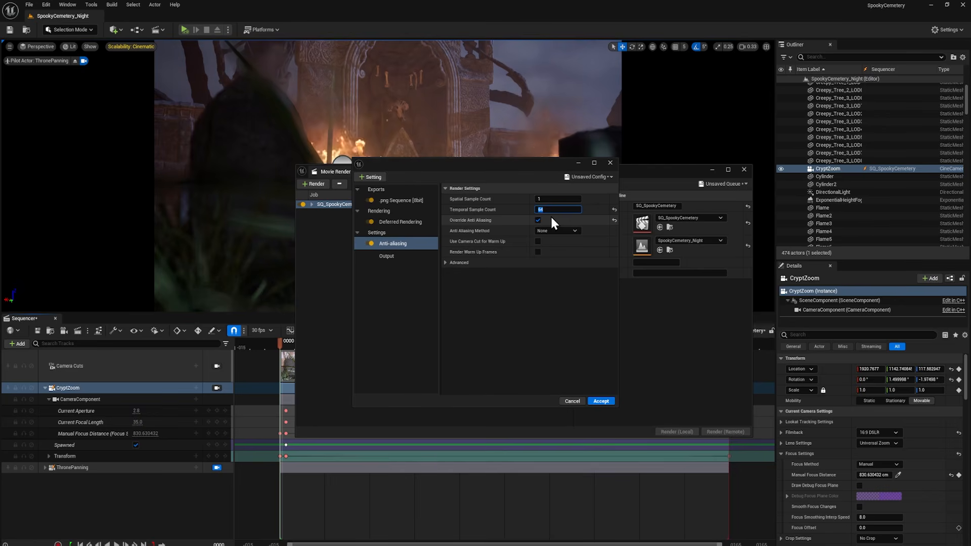
{"action": "left_click", "coordinate": [544, 293]}
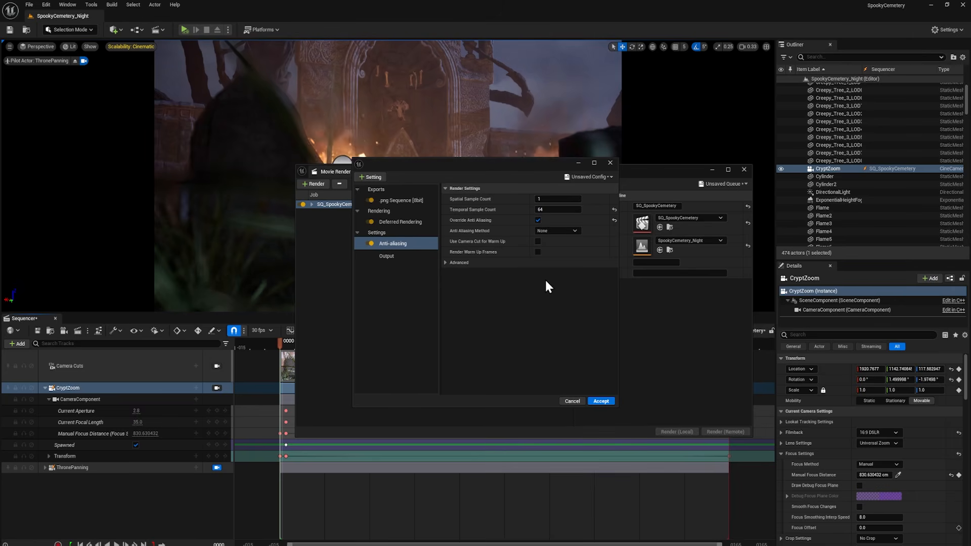
- Add a Console Variables setting to the render config
{"action": "left_click", "coordinate": [374, 177]}
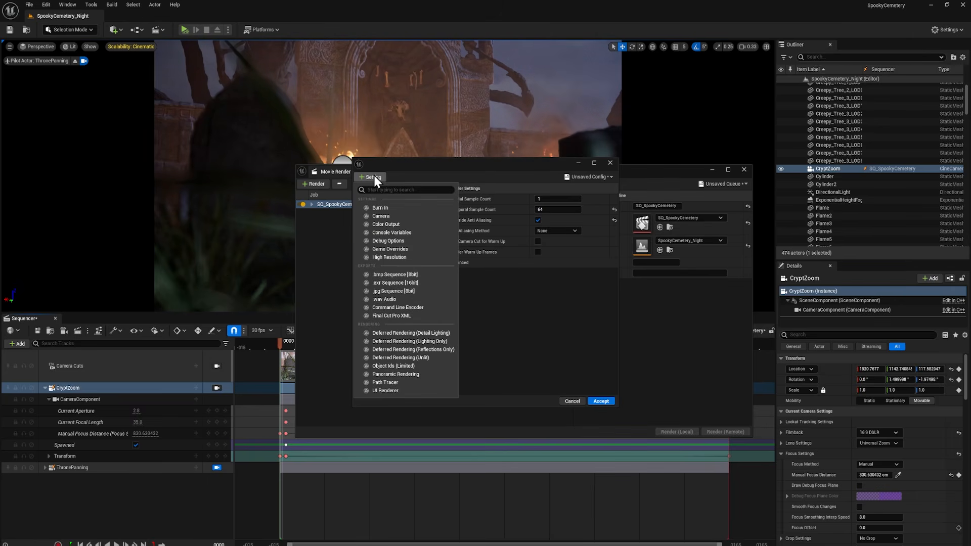
{"action": "left_click", "coordinate": [381, 233]}
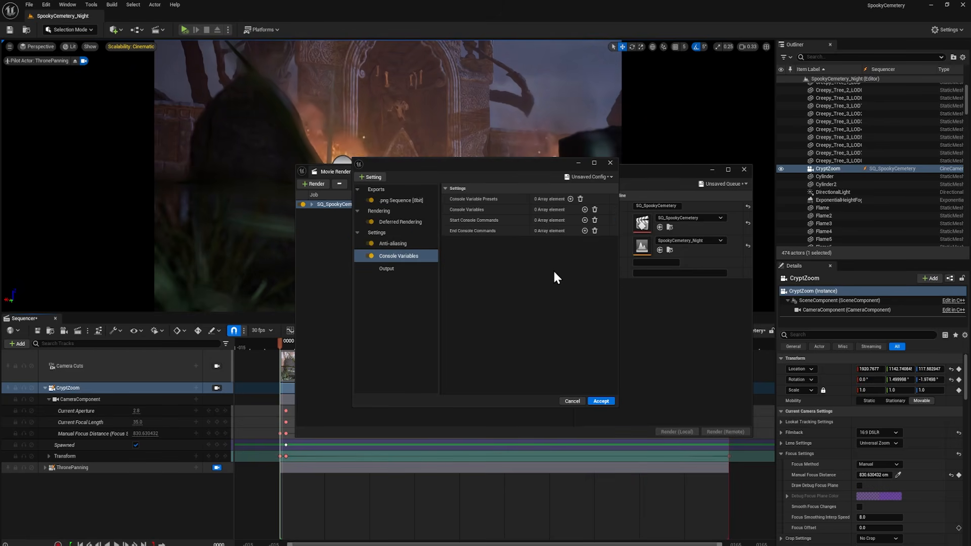
- Switch to the browser's Movie Render Queue documentation, find the recommended denoiser temporal accumulation variables, and return to Unreal Editor
{"action": "key", "text": "alt+Tab"}
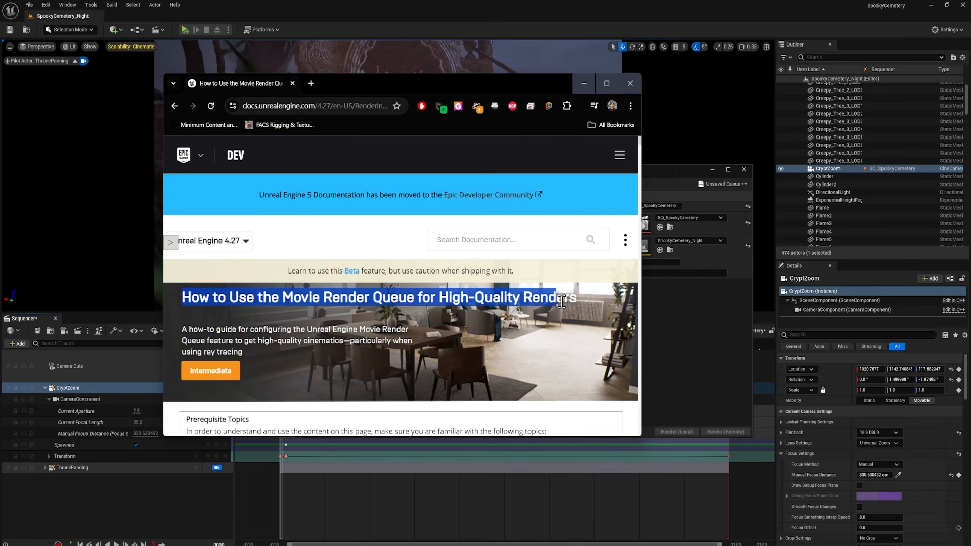
{"action": "left_click", "coordinate": [581, 307]}
{"action": "left_click_drag", "start_coordinate": [579, 296], "coordinate": [245, 298]}
{"action": "scroll", "coordinate": [553, 353], "scroll_direction": "down", "scroll_amount": 15}
{"action": "scroll", "coordinate": [481, 316], "scroll_direction": "up", "scroll_amount": 2}
{"action": "scroll", "coordinate": [373, 336], "scroll_direction": "down", "scroll_amount": 3}
{"action": "left_click_drag", "start_coordinate": [217, 300], "coordinate": [362, 330]}
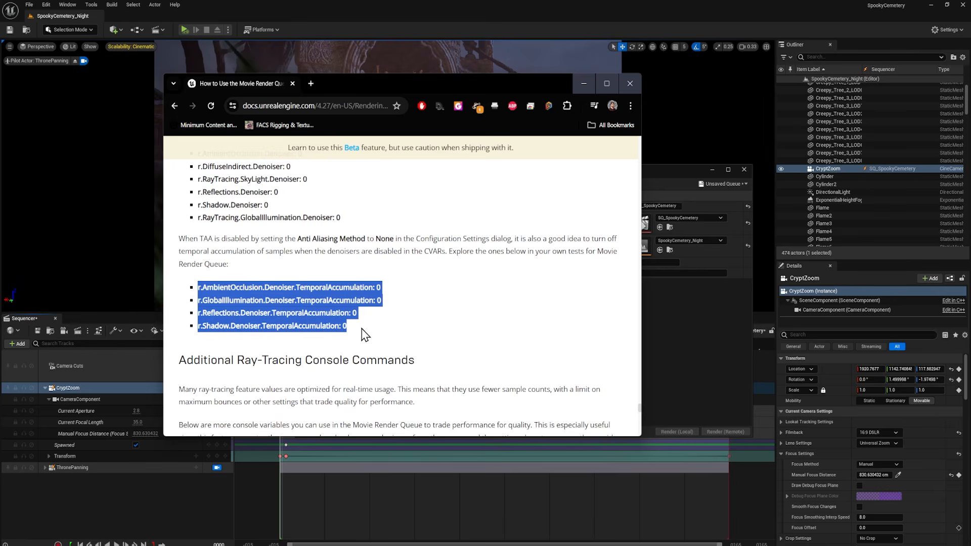
{"action": "key", "text": "alt+Tab"}
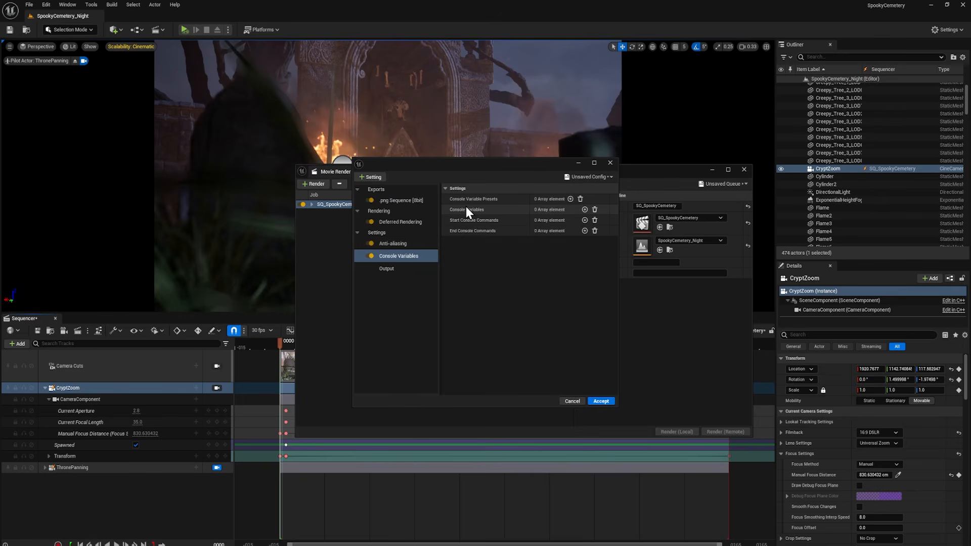
- Add the console variable r.AmbientOcclusion.Denoiser.TemporalAccumulation with a value of 0.0
{"action": "left_click", "coordinate": [584, 210]}
{"action": "left_click", "coordinate": [511, 221]}
{"action": "type", "text": "r.AmbientOcclusion.Denoiser.TemporalAccumulation"}
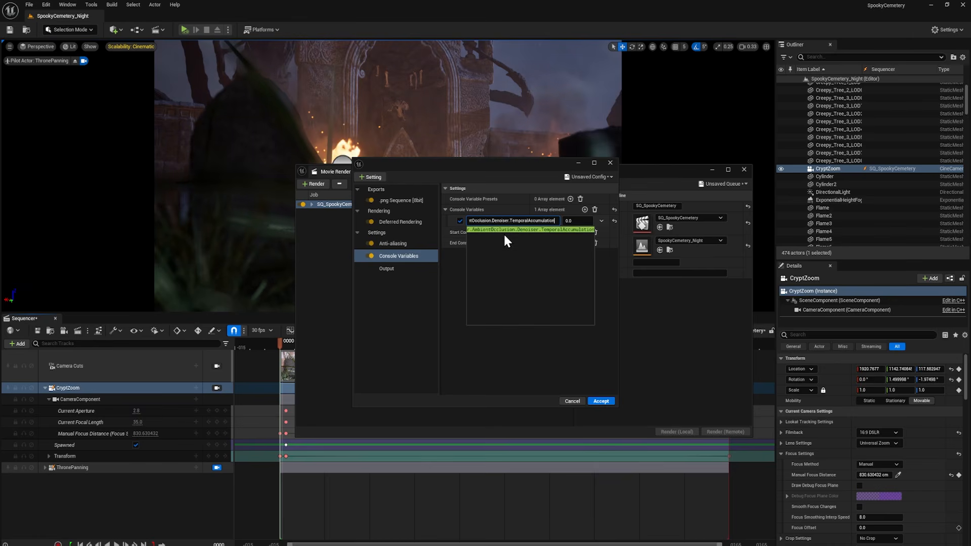
{"action": "key", "text": "Return"}
{"action": "left_click", "coordinate": [569, 221]}
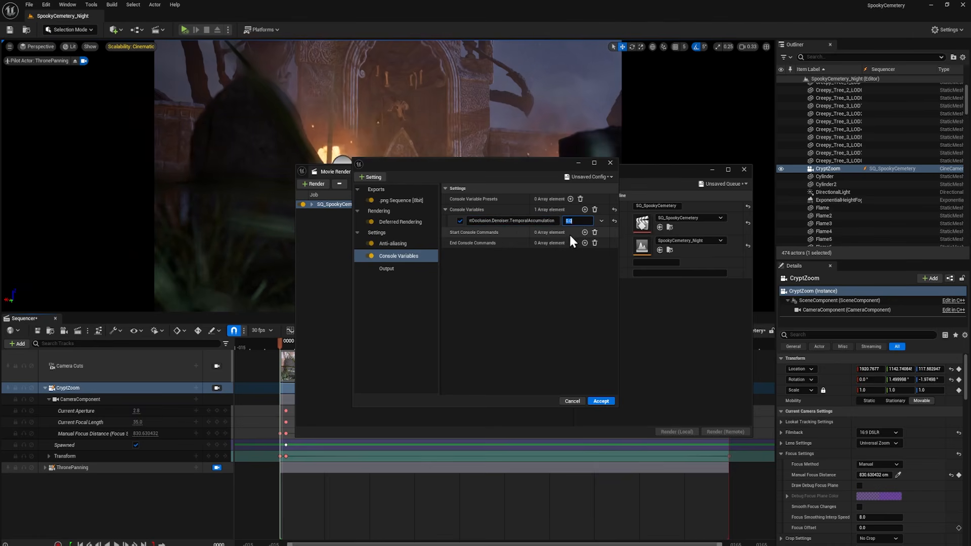
- Add the GlobalIllumination, Reflections and Shadow Denoiser.TemporalAccumulation console variables, each with a value of 0.0
{"action": "left_click", "coordinate": [586, 210]}
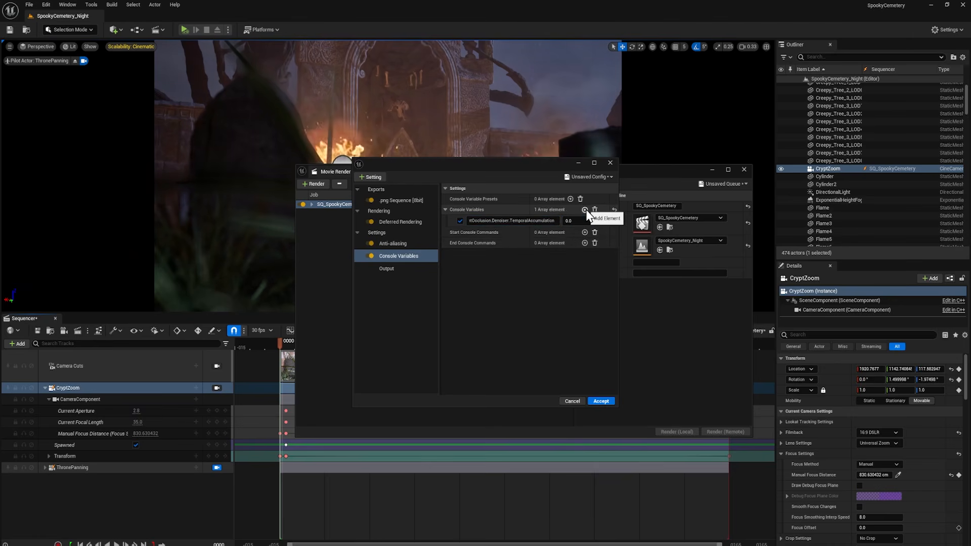
{"action": "left_click", "coordinate": [585, 209]}
{"action": "left_click", "coordinate": [586, 209]}
{"action": "left_click", "coordinate": [586, 209]}
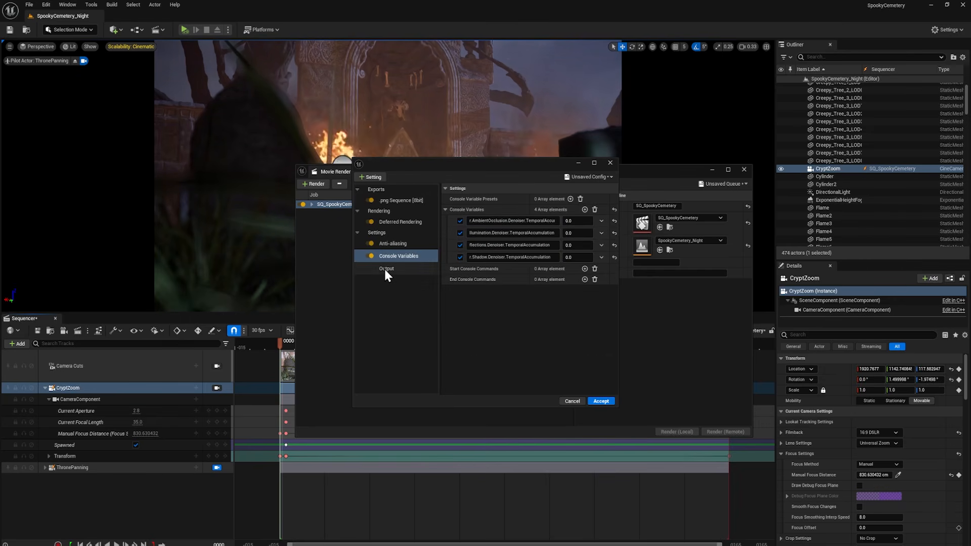
- Review the config's output settings, accept the configuration, and start rendering the SQ_SpookyCemetery job locally
{"action": "left_click", "coordinate": [386, 269]}
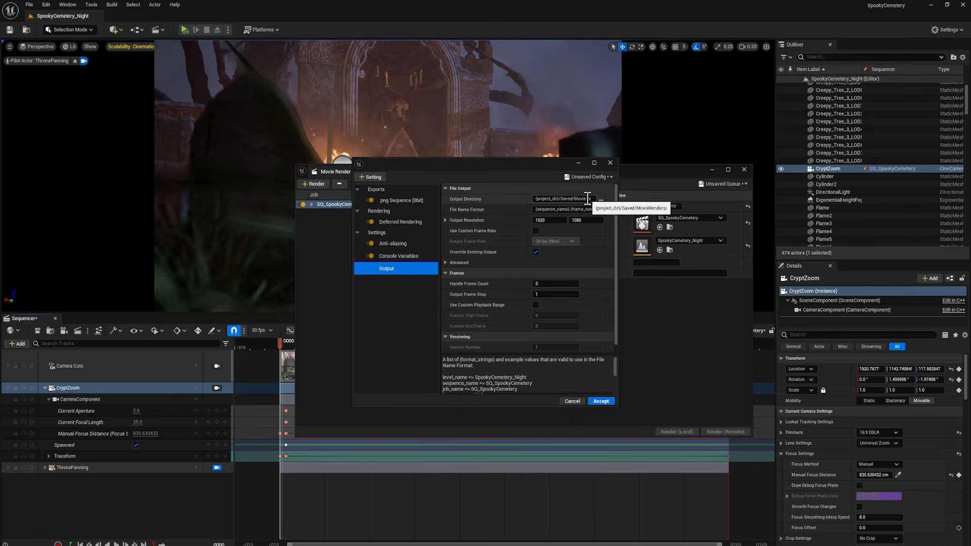
{"action": "left_click", "coordinate": [553, 199]}
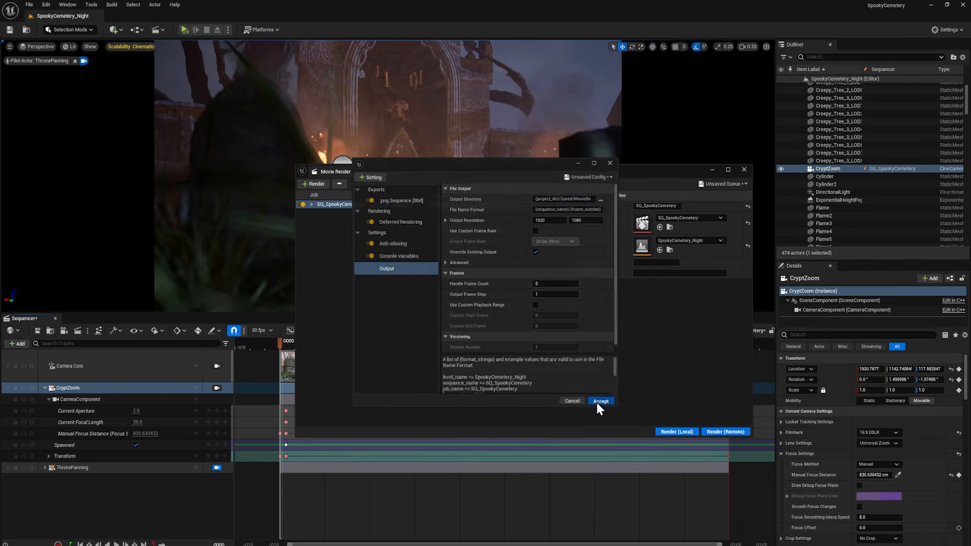
{"action": "left_click", "coordinate": [598, 402]}
{"action": "left_click", "coordinate": [754, 324]}
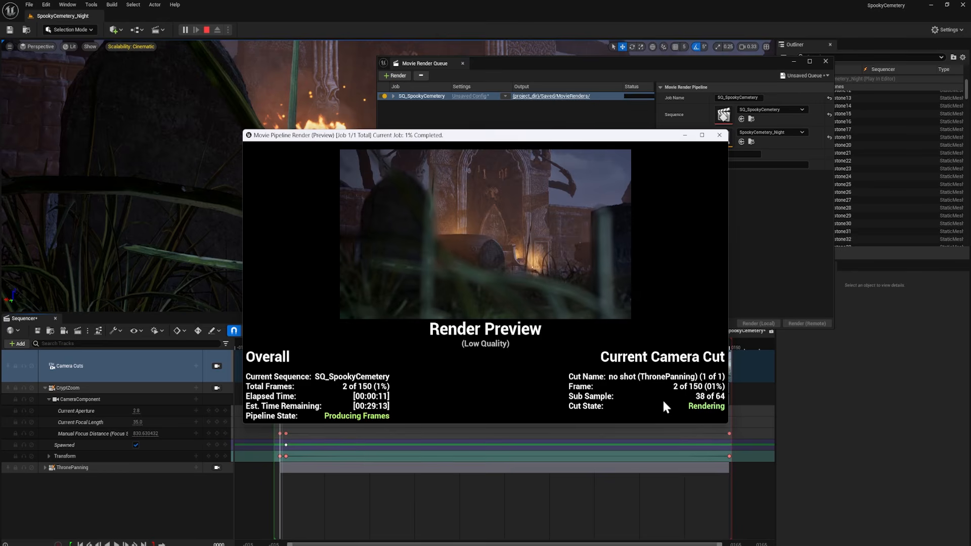